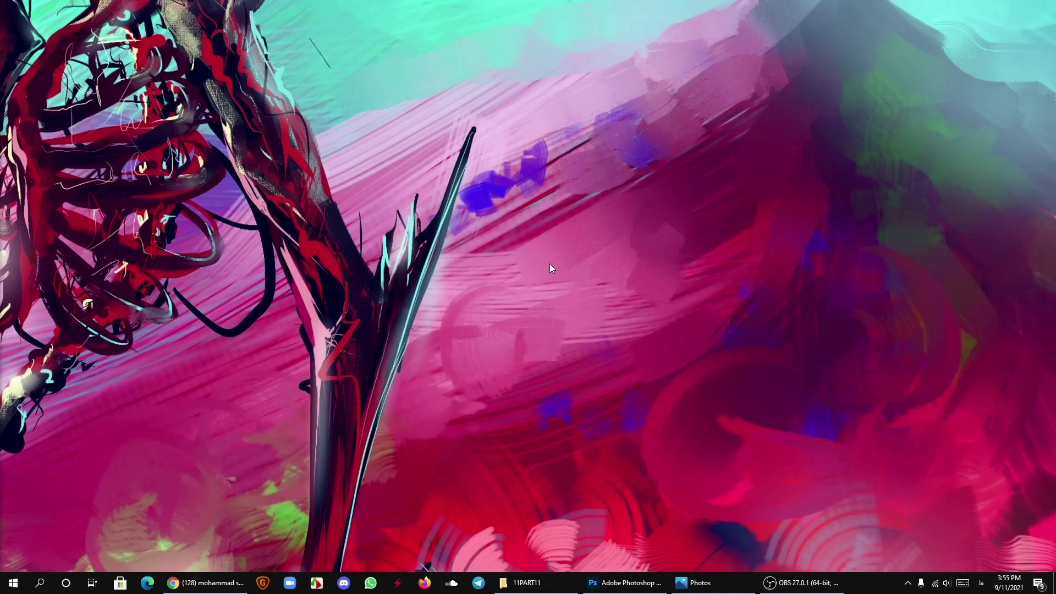
Step: Refresh the desktop, scroll the YouTube channel videos page, then return to the desktop
{"action": "right_click", "coordinate": [551, 264]}
{"action": "left_click", "coordinate": [597, 291]}
{"action": "left_click", "coordinate": [205, 583]}
{"action": "scroll", "coordinate": [555, 373], "scroll_direction": "down", "scroll_amount": 2}
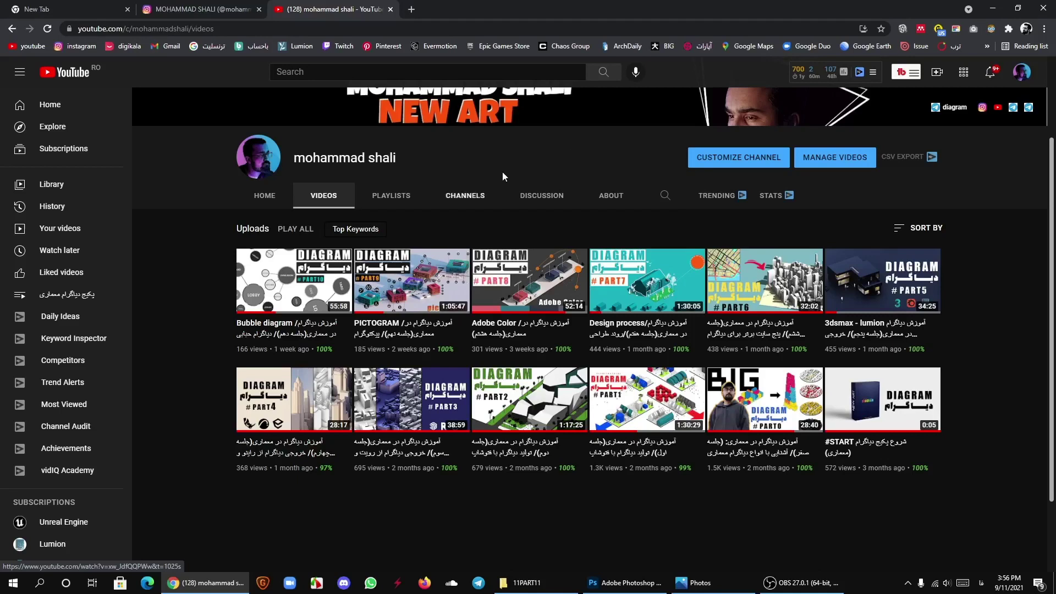
{"action": "left_click", "coordinate": [993, 8]}
{"action": "right_click", "coordinate": [585, 223]}
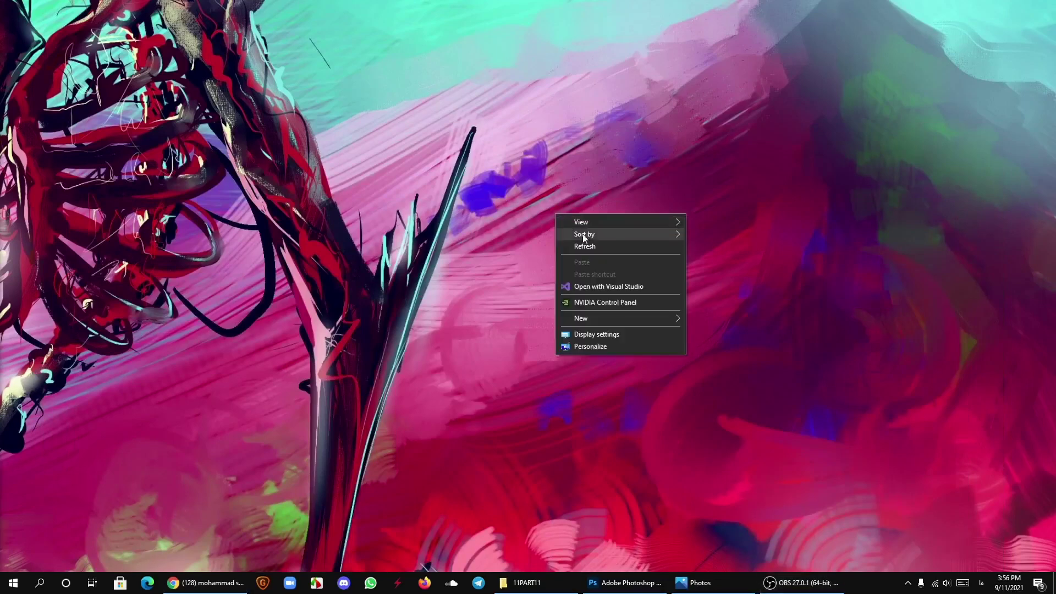
{"action": "left_click", "coordinate": [589, 244]}
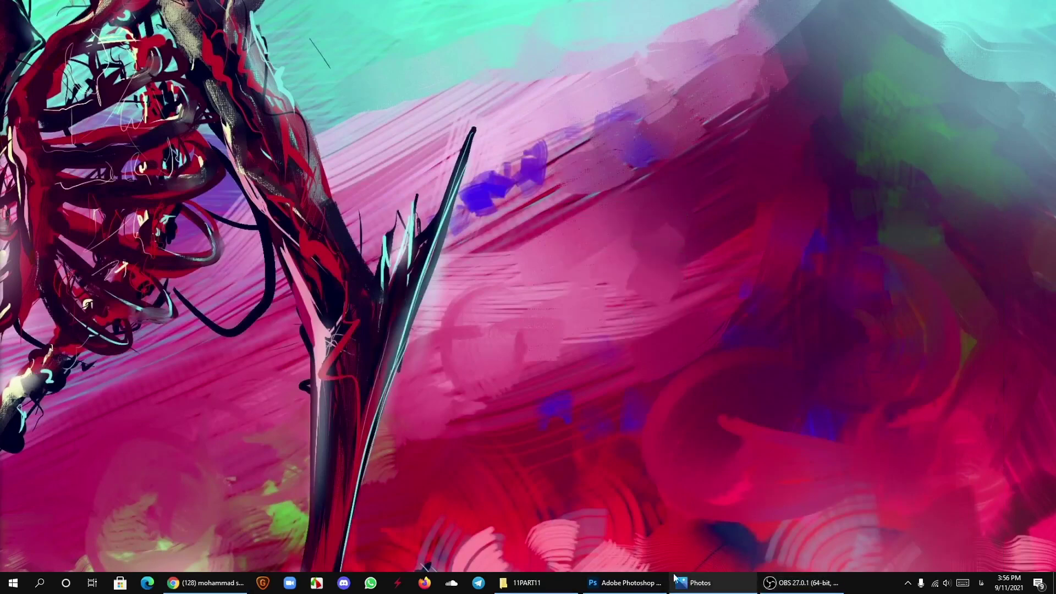
Step: Open New folder (2) in 11PART11 and view its first image, the mixed-use hotel diagram, in Photos
{"action": "left_click", "coordinate": [543, 587]}
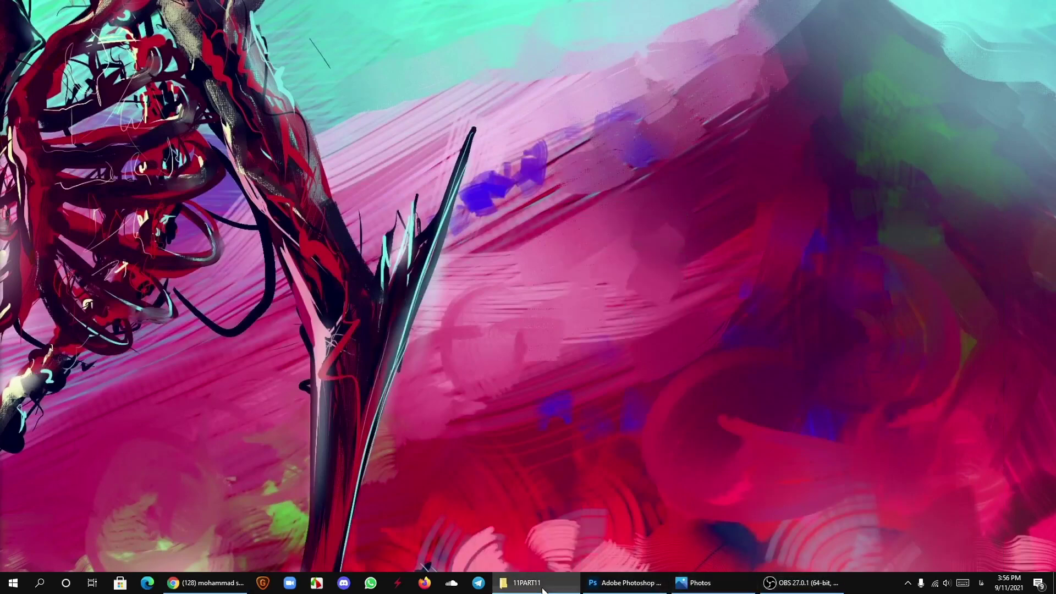
{"action": "double_click", "coordinate": [185, 133]}
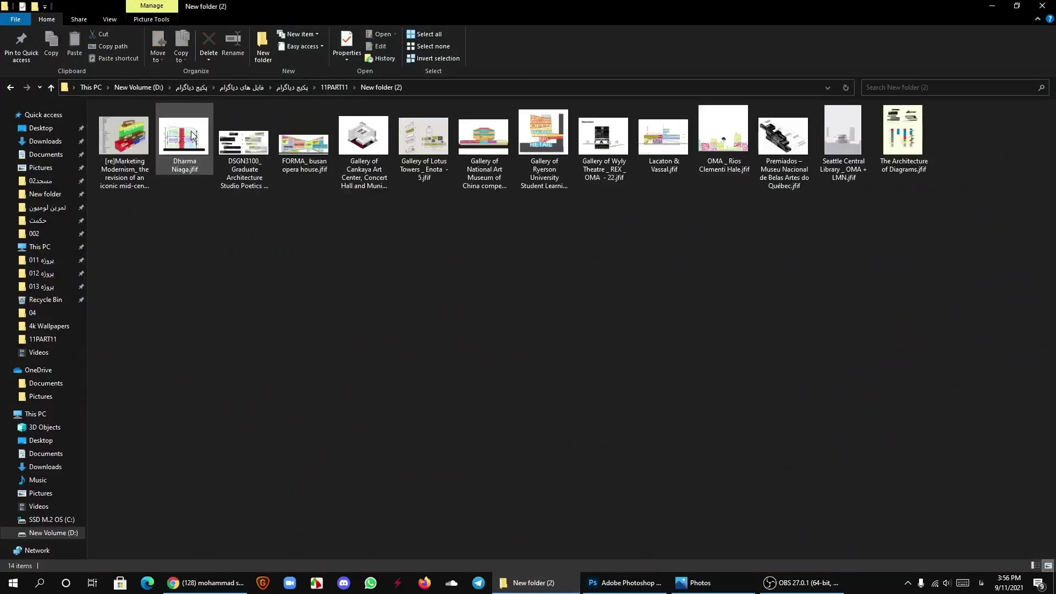
{"action": "key", "text": "Right"}
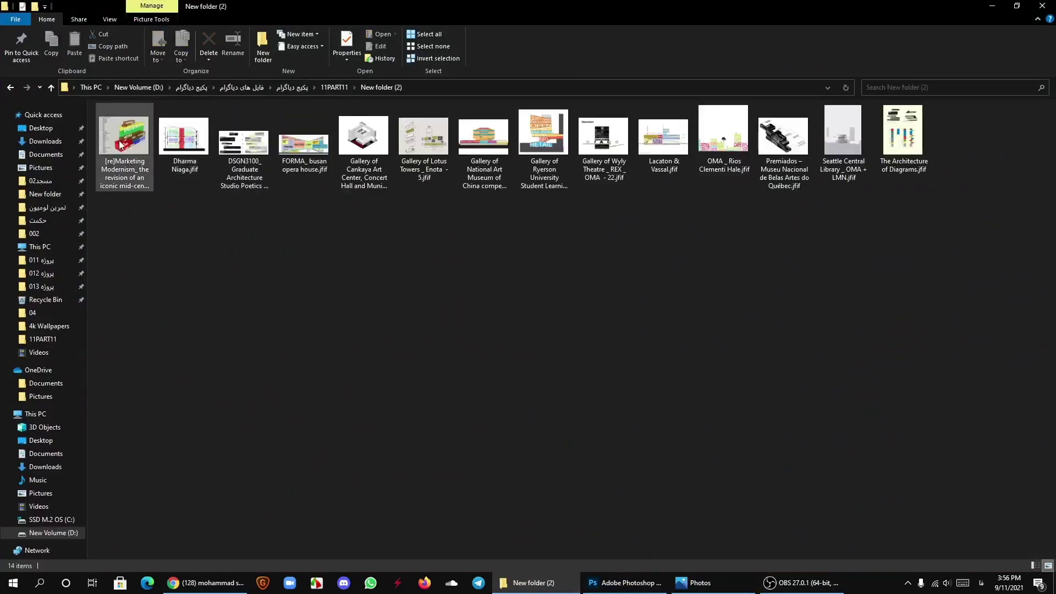
{"action": "key", "text": "Return"}
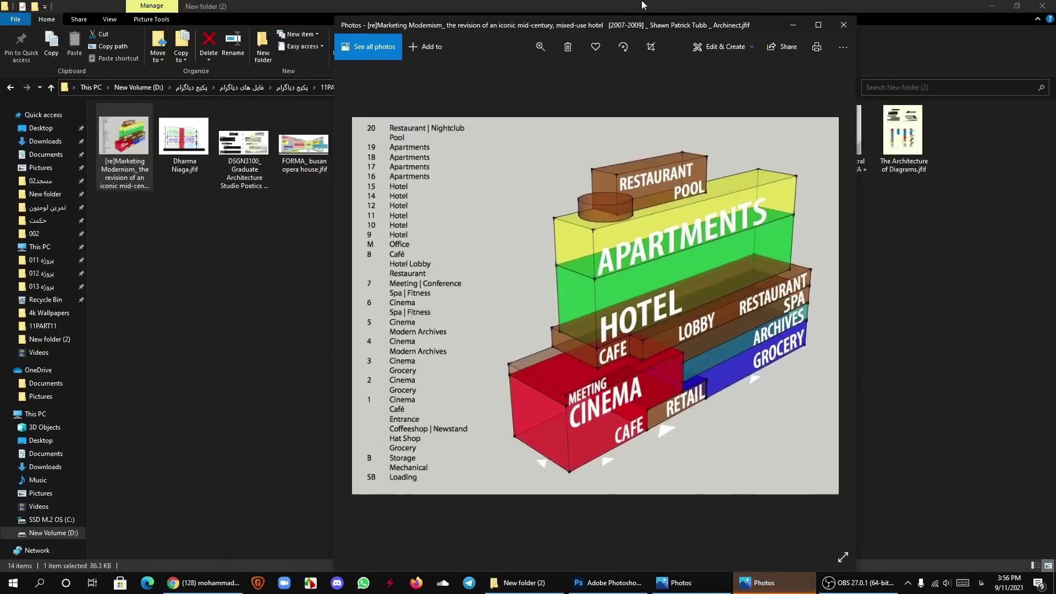
Step: Maximize Photos and browse the Dharma Niaga, DSGN3100 and Busan opera house images to Cankaya Art Center
{"action": "left_click_drag", "start_coordinate": [641, 14], "coordinate": [672, 68]}
{"action": "double_click", "coordinate": [671, 65]}
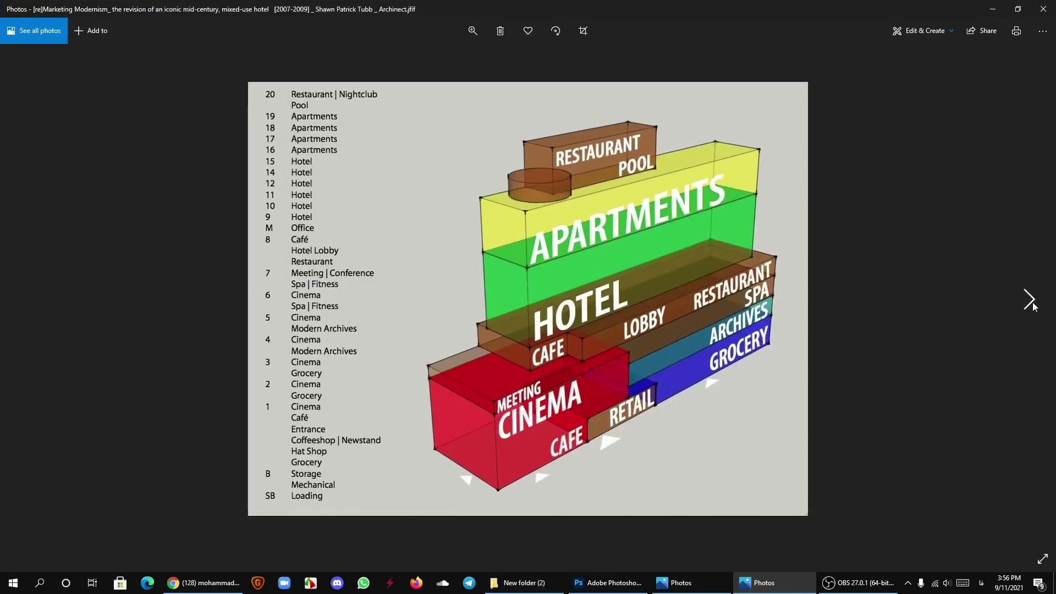
{"action": "left_click", "coordinate": [1029, 302]}
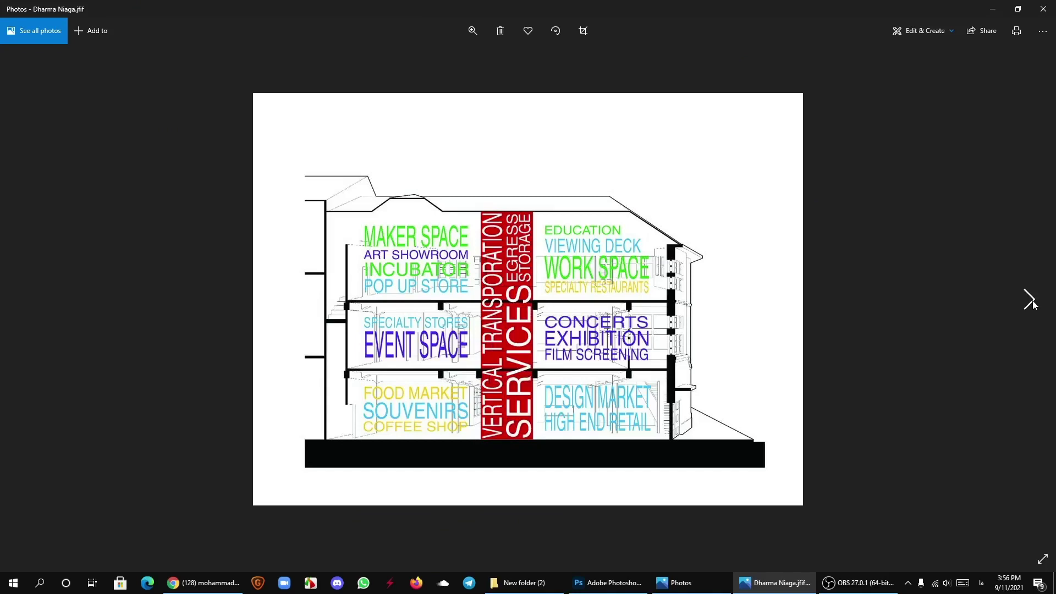
{"action": "left_click", "coordinate": [1033, 305]}
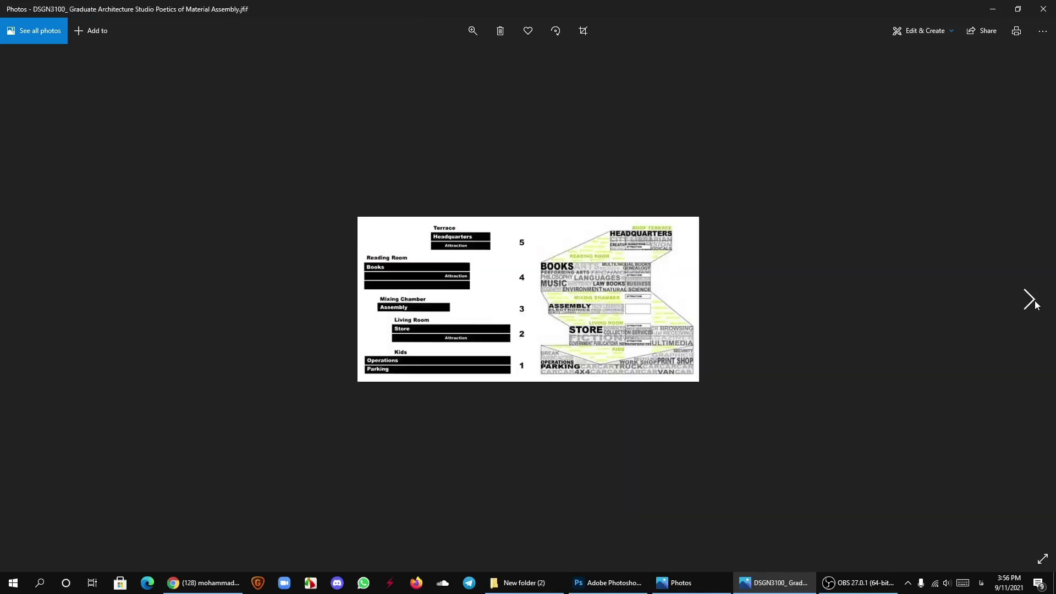
{"action": "left_click", "coordinate": [1029, 302]}
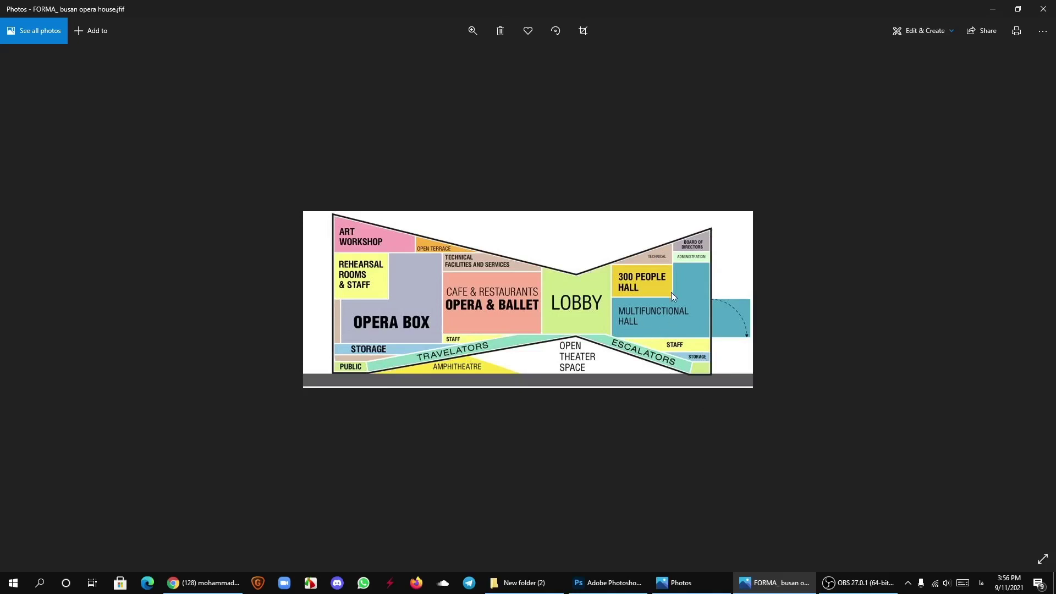
{"action": "key", "text": "ctrl+plus"}
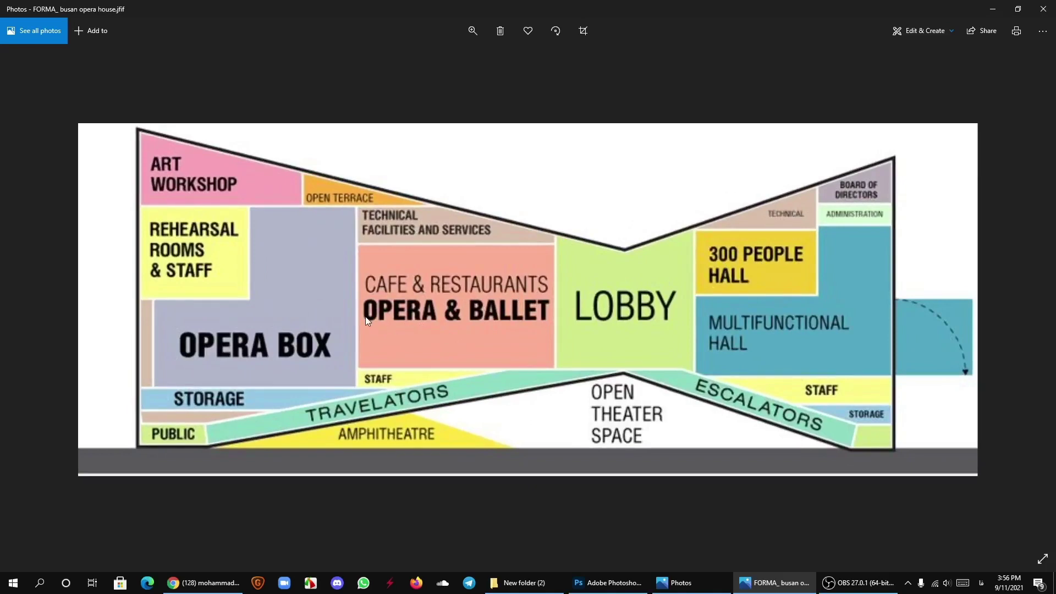
{"action": "key", "text": "ctrl+minus"}
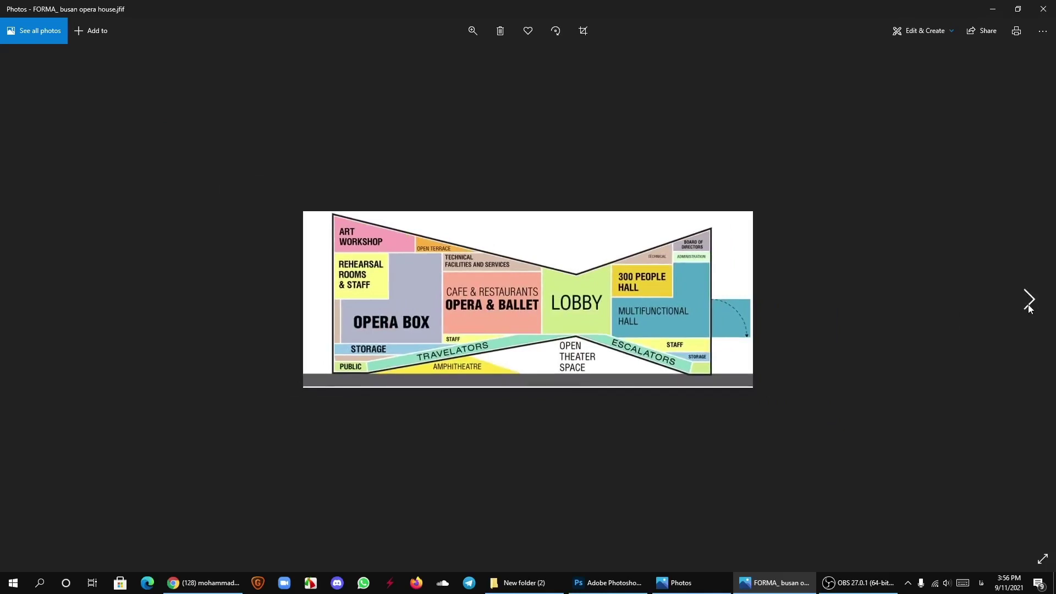
{"action": "left_click", "coordinate": [1030, 300]}
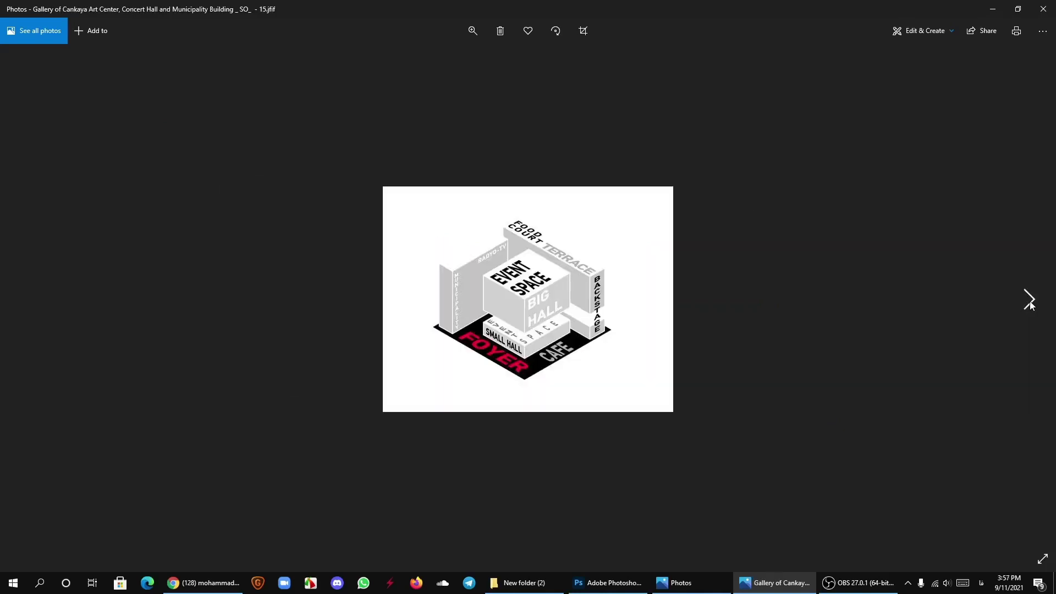
Step: Browse past Lotus Towers, inspect the National Art Museum close up, then continue past Ryerson to Wyly Theatre
{"action": "left_click", "coordinate": [1029, 300]}
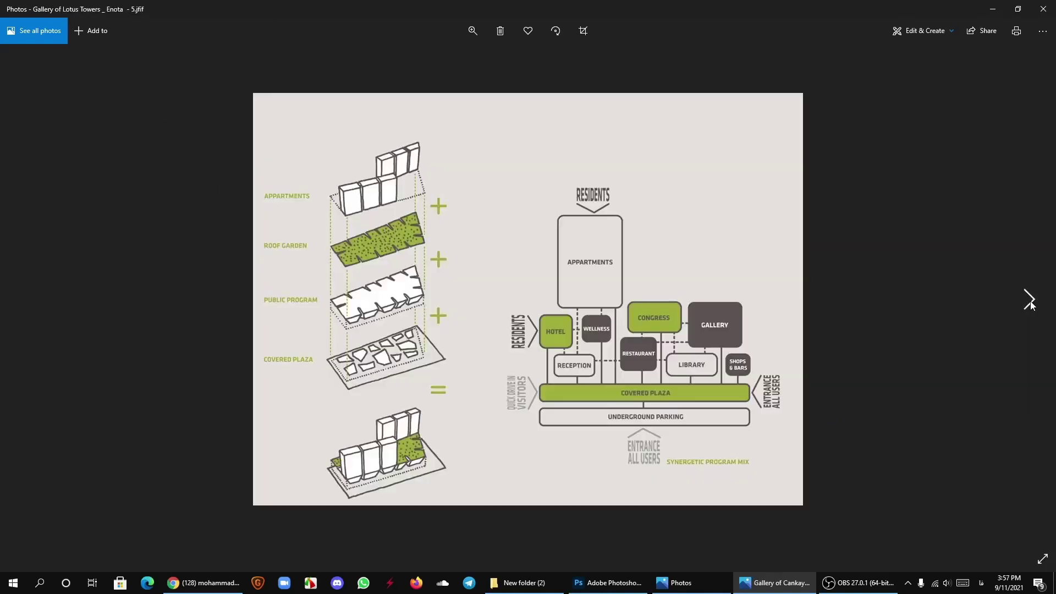
{"action": "left_click", "coordinate": [1030, 301]}
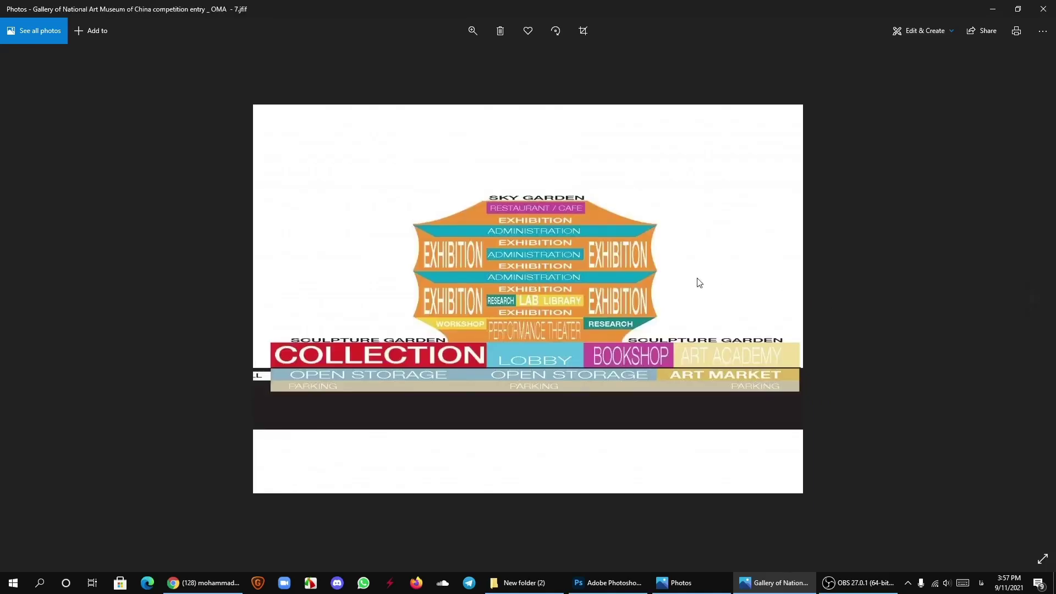
{"action": "scroll", "coordinate": [612, 272], "scroll_direction": "up", "scroll_amount": 2}
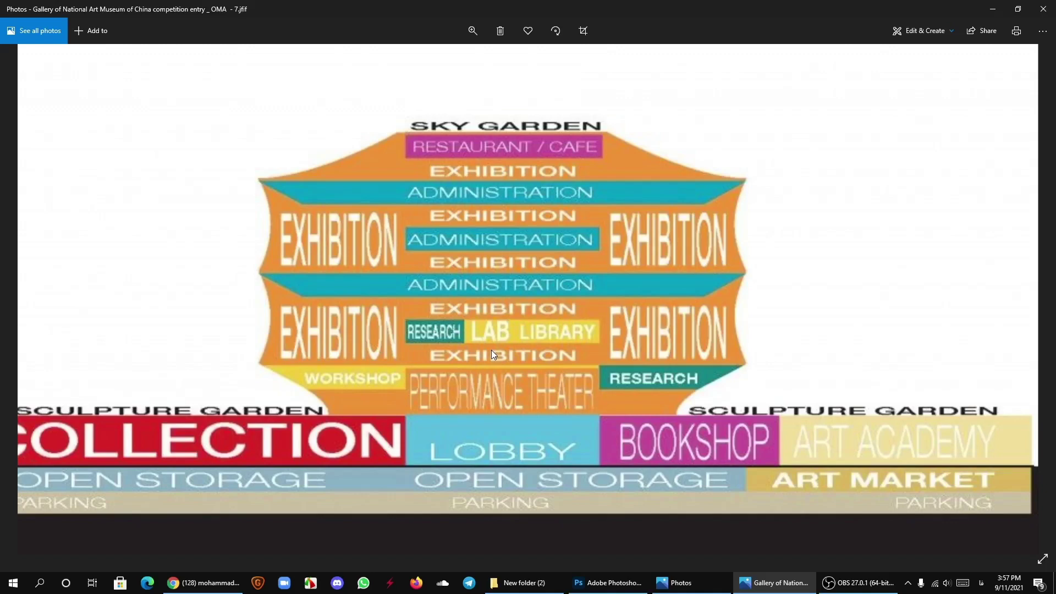
{"action": "scroll", "coordinate": [546, 289], "scroll_direction": "down", "scroll_amount": 1}
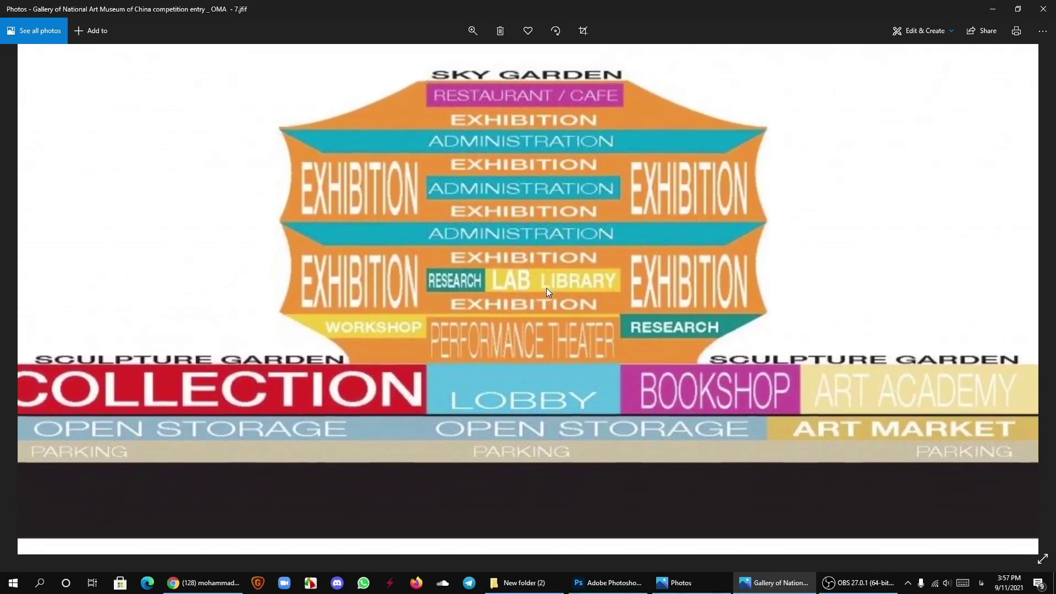
{"action": "scroll", "coordinate": [544, 289], "scroll_direction": "down", "scroll_amount": 2}
{"action": "scroll", "coordinate": [580, 275], "scroll_direction": "up", "scroll_amount": 3}
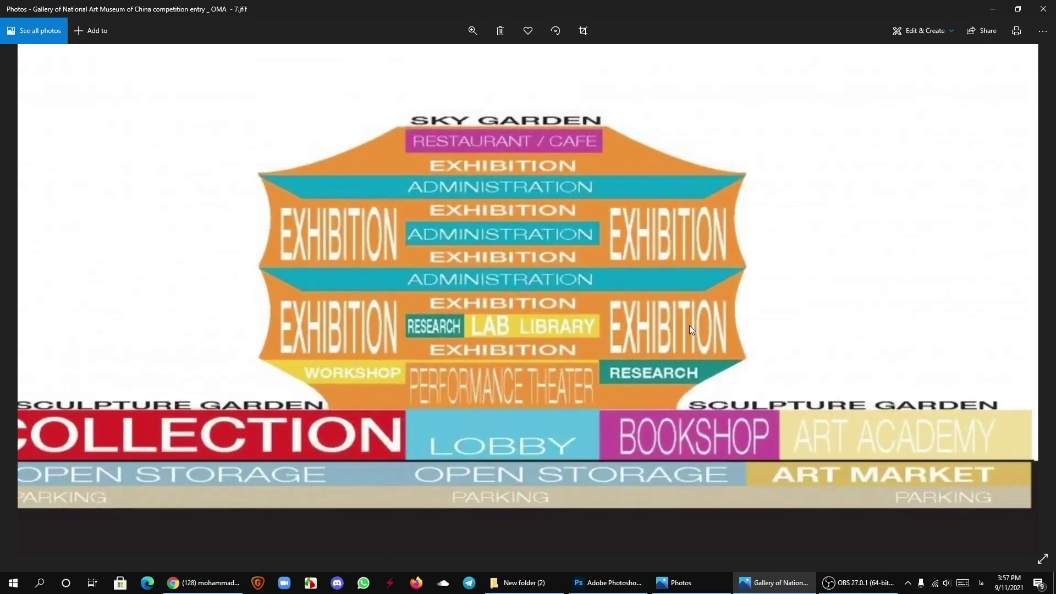
{"action": "left_click_drag", "start_coordinate": [692, 299], "coordinate": [507, 345]}
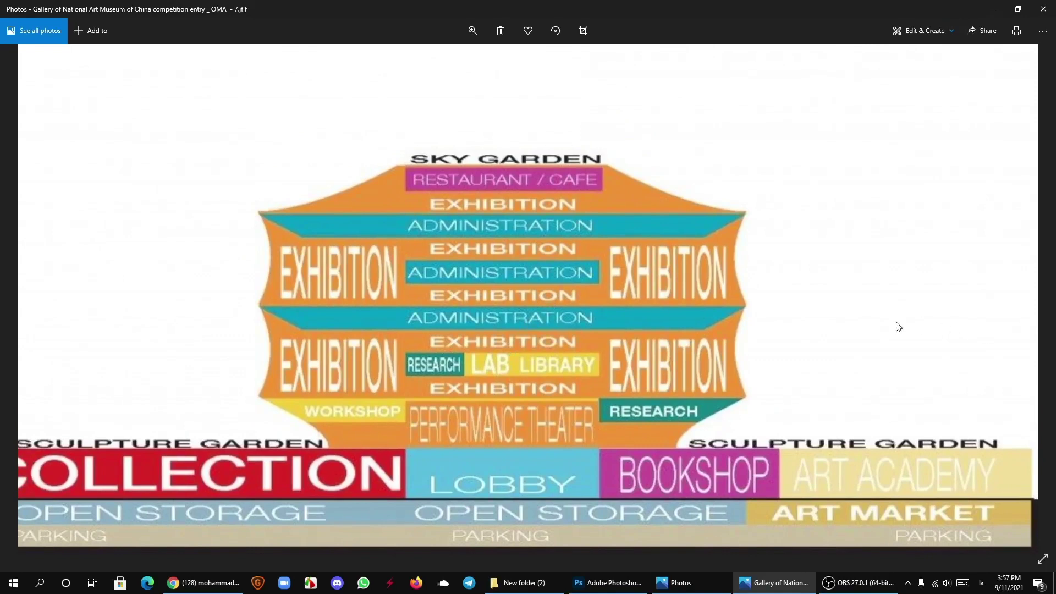
{"action": "scroll", "coordinate": [935, 314], "scroll_direction": "down", "scroll_amount": 2}
{"action": "left_click", "coordinate": [1027, 301]}
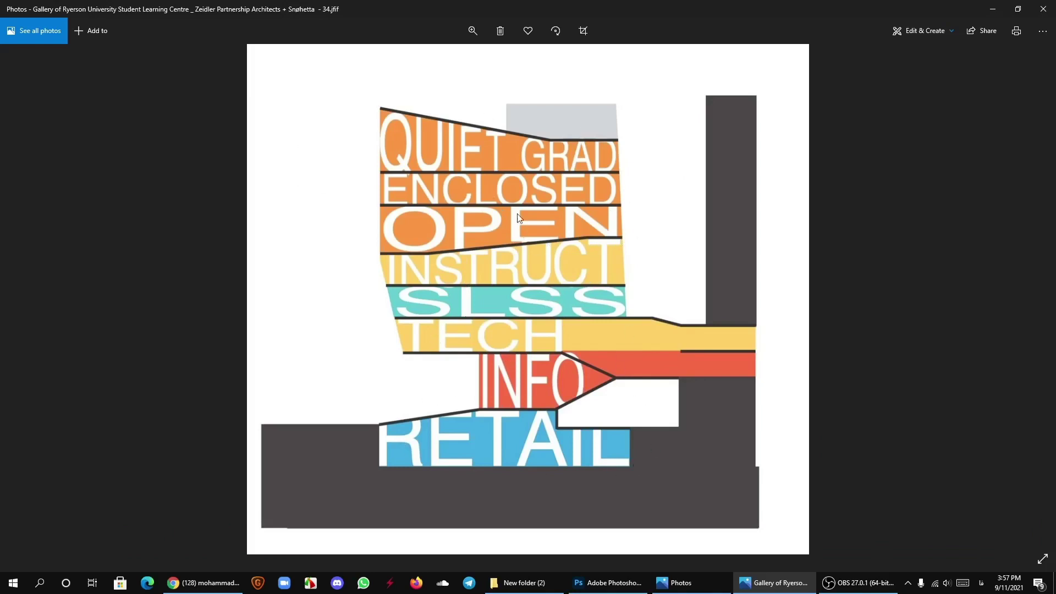
{"action": "left_click", "coordinate": [1038, 309]}
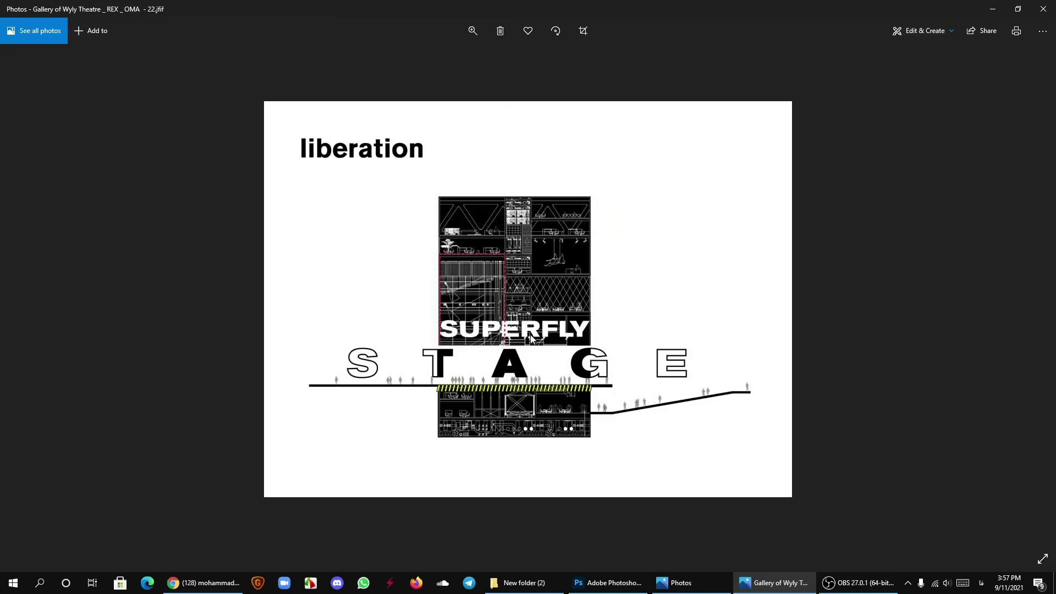
Step: Step through Lacaton & Vassal, Rios Clementi Hale, Québec and Seattle Library to The Architecture of Diagrams, then close Photos
{"action": "scroll", "coordinate": [530, 335], "scroll_direction": "up", "scroll_amount": 3}
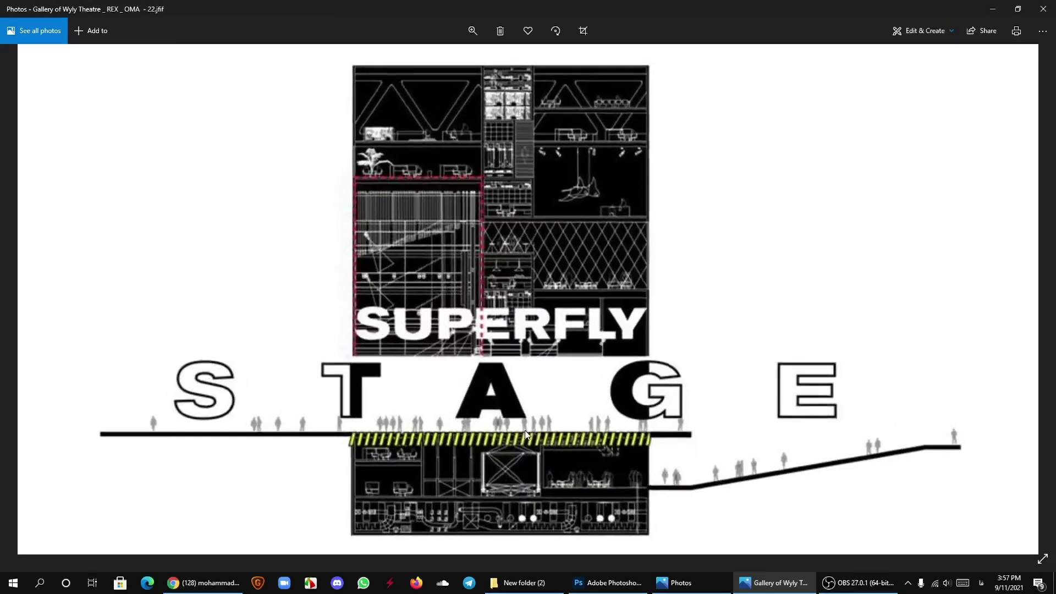
{"action": "key", "text": "Right"}
{"action": "key", "text": "Right"}
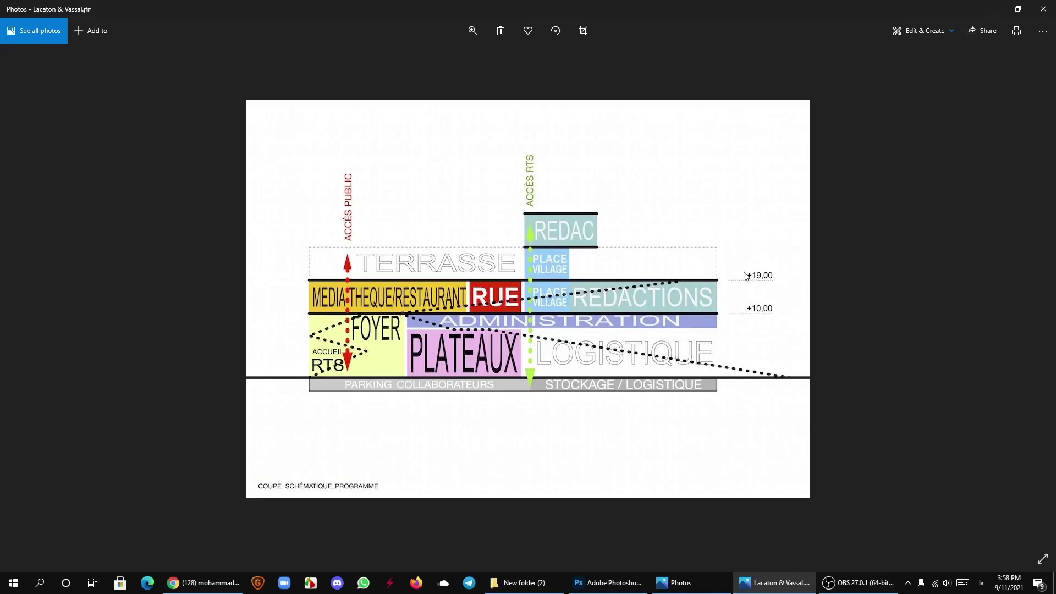
{"action": "left_click", "coordinate": [1048, 300]}
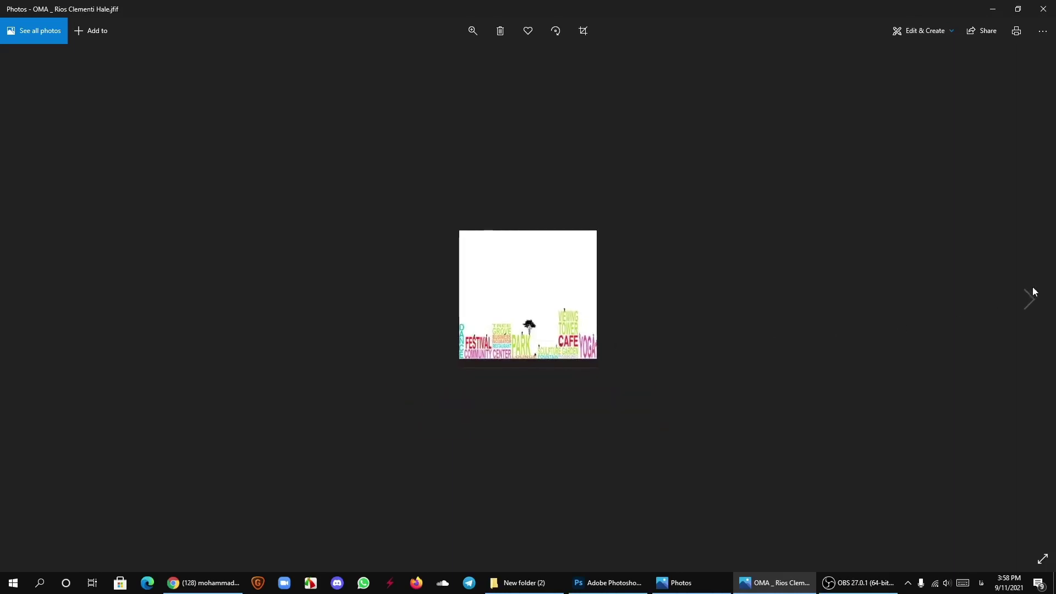
{"action": "left_click", "coordinate": [1029, 297]}
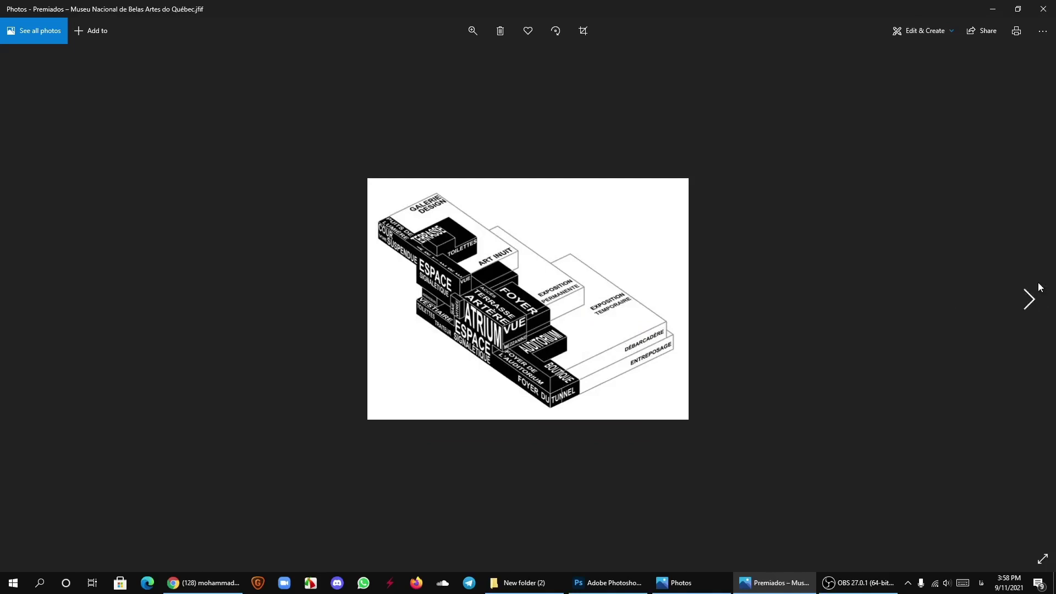
{"action": "left_click", "coordinate": [1039, 286]}
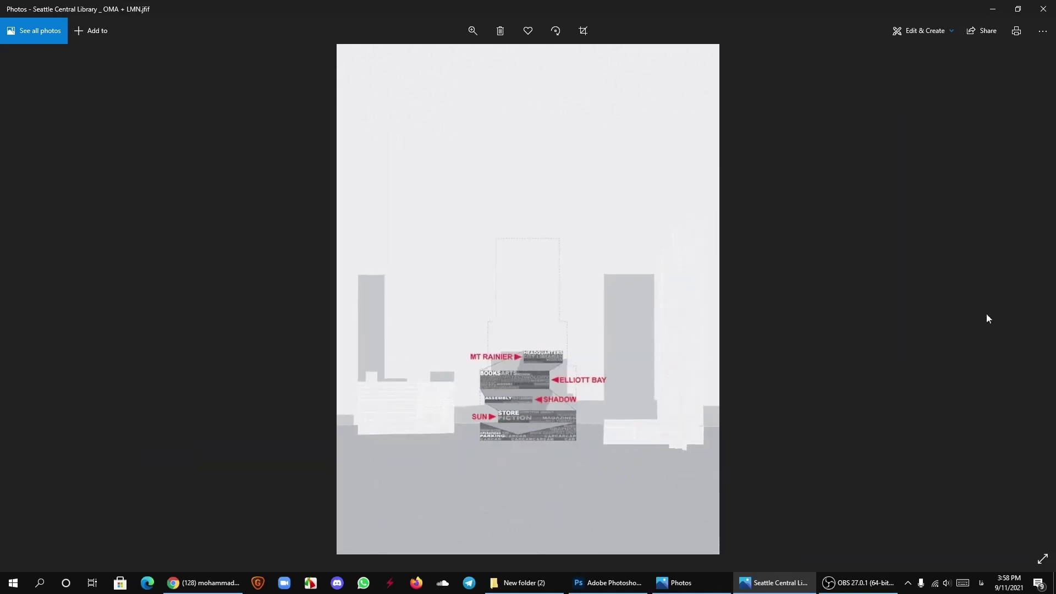
{"action": "left_click", "coordinate": [1036, 302]}
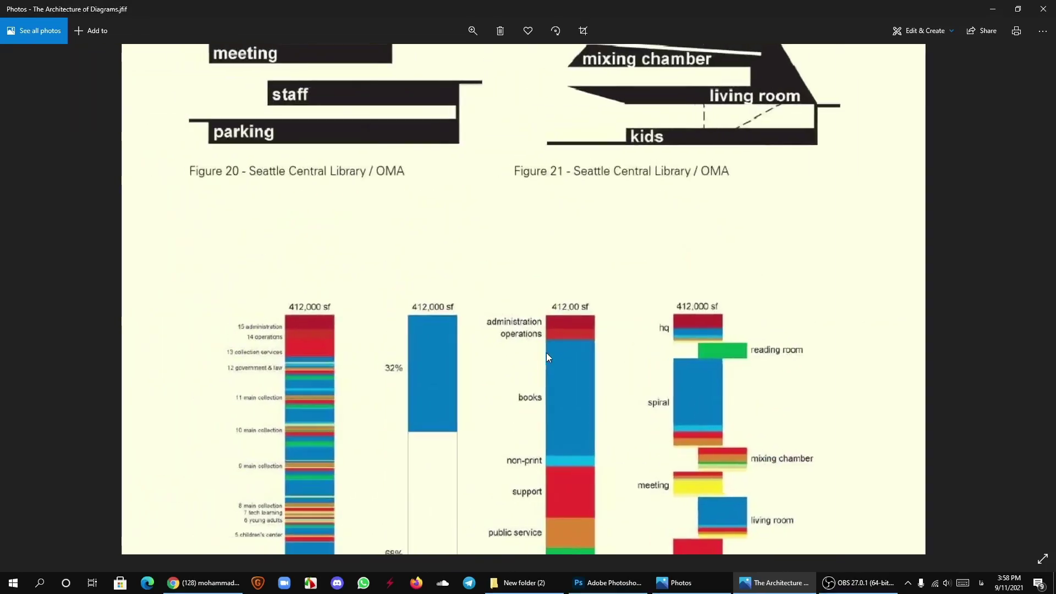
{"action": "scroll", "coordinate": [565, 216], "scroll_direction": "up", "scroll_amount": 2}
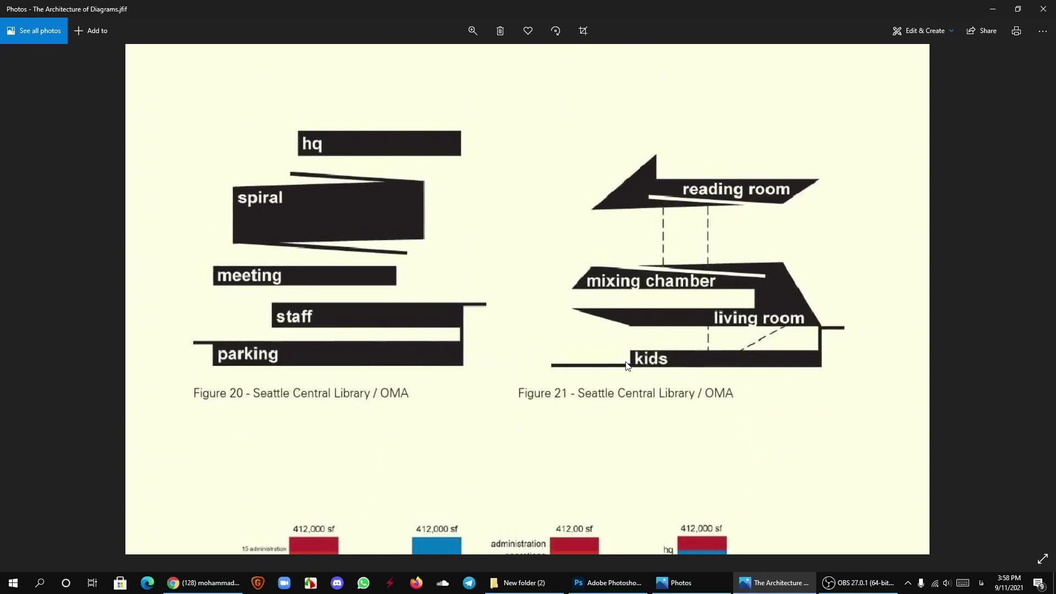
{"action": "scroll", "coordinate": [591, 380], "scroll_direction": "down", "scroll_amount": 3}
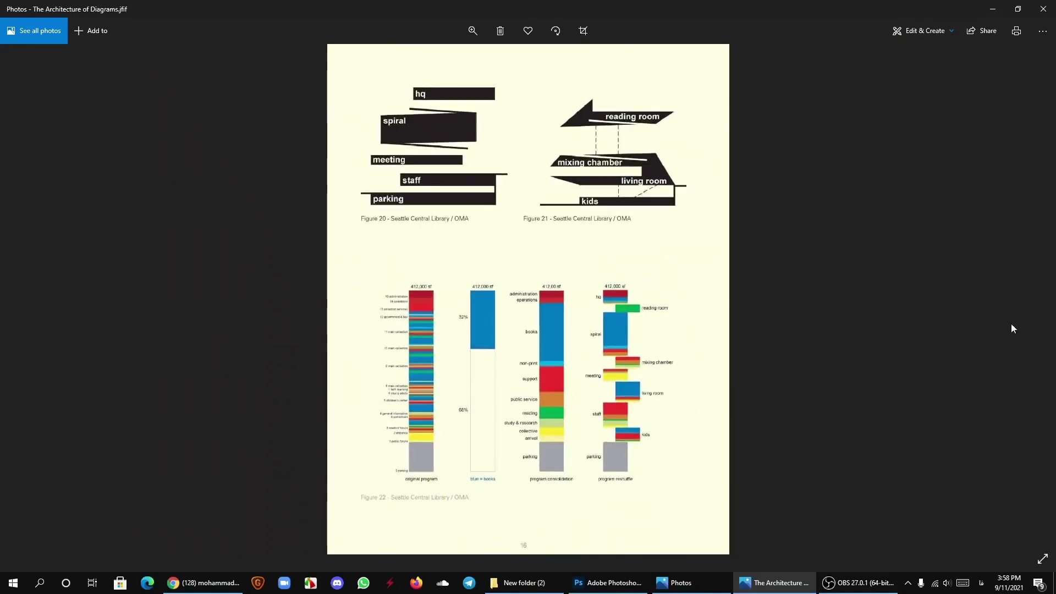
{"action": "left_click", "coordinate": [1043, 9]}
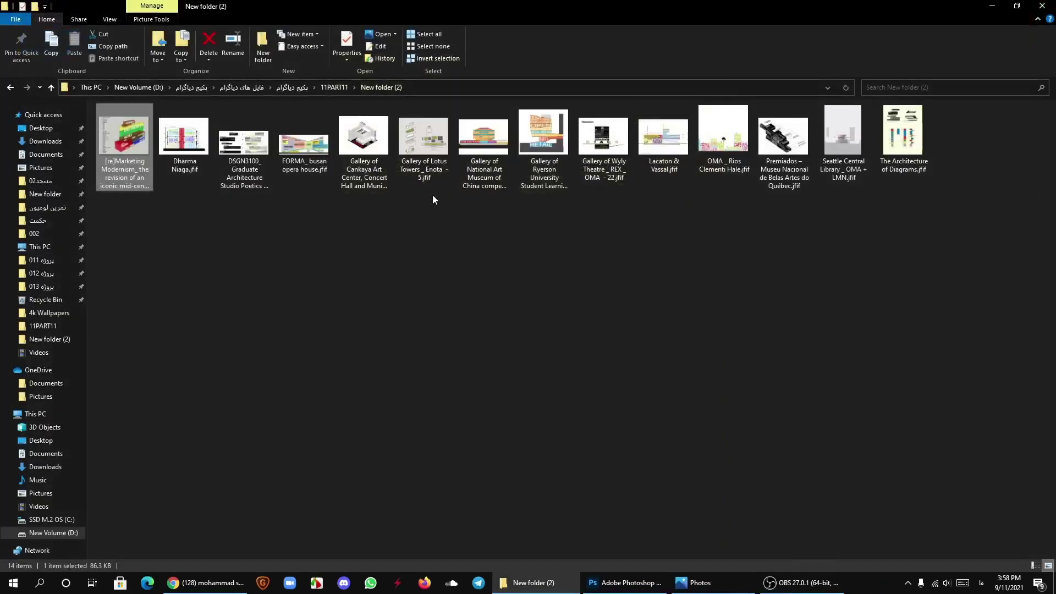
Step: Go up to 11PART11, enter the eleventh-session practice folder and open 01.jpg in Photos
{"action": "left_click", "coordinate": [51, 90]}
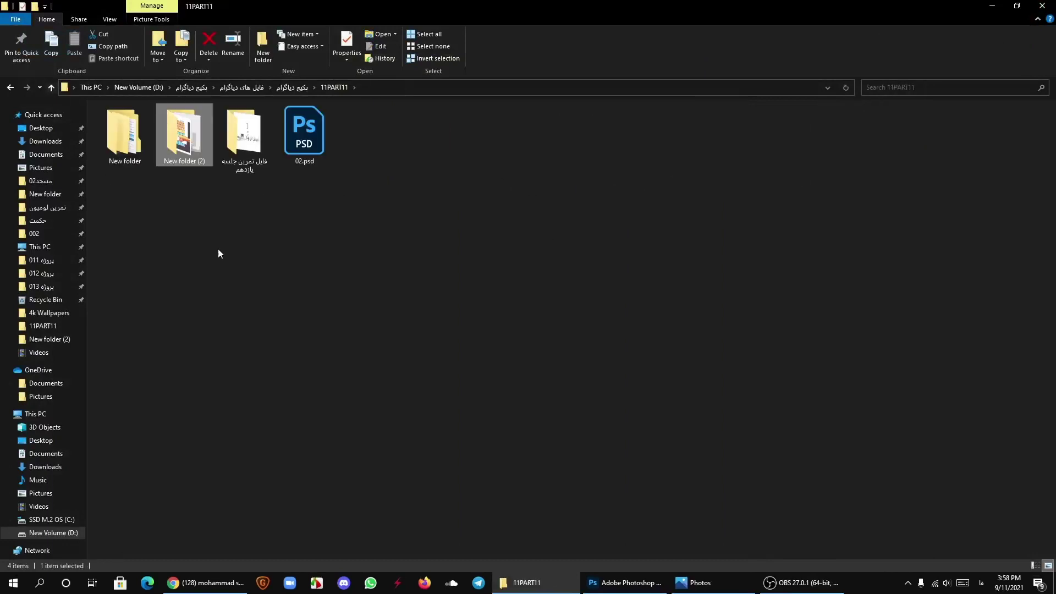
{"action": "right_click", "coordinate": [291, 243]}
{"action": "left_click", "coordinate": [318, 279]}
{"action": "double_click", "coordinate": [256, 131]}
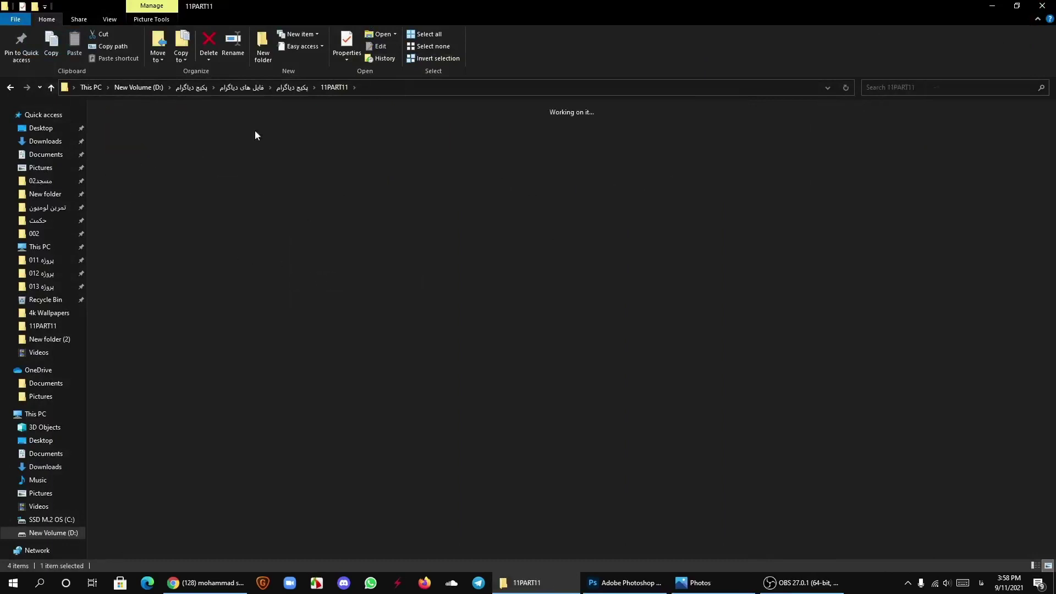
{"action": "right_click", "coordinate": [335, 245]}
{"action": "left_click", "coordinate": [378, 285]}
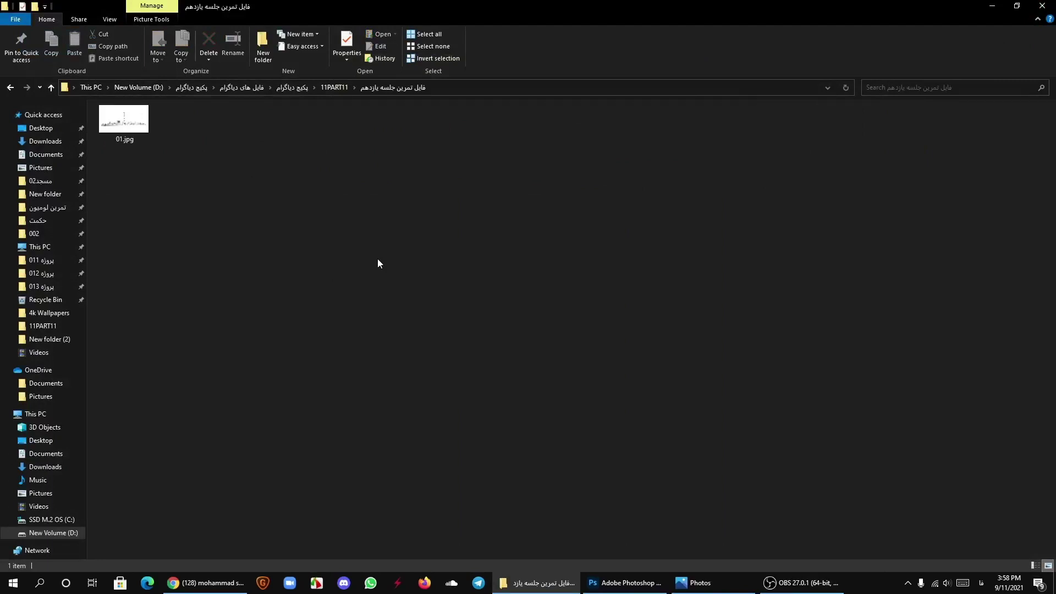
{"action": "double_click", "coordinate": [124, 120]}
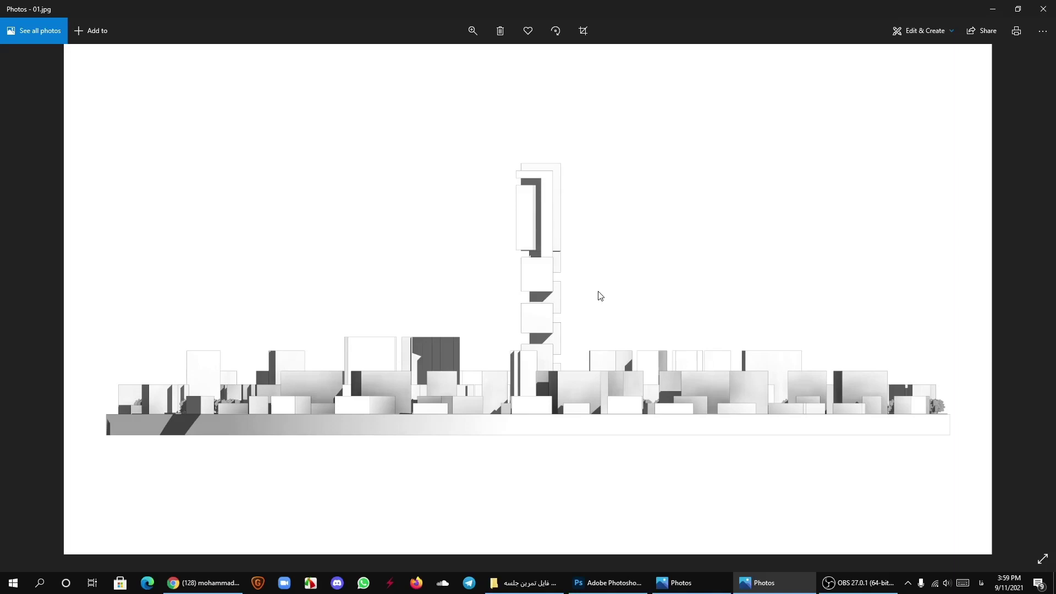
Step: Zoom in and out on the 01.jpg tower and pan to show the space above it
{"action": "scroll", "coordinate": [600, 296], "scroll_direction": "up", "scroll_amount": 2}
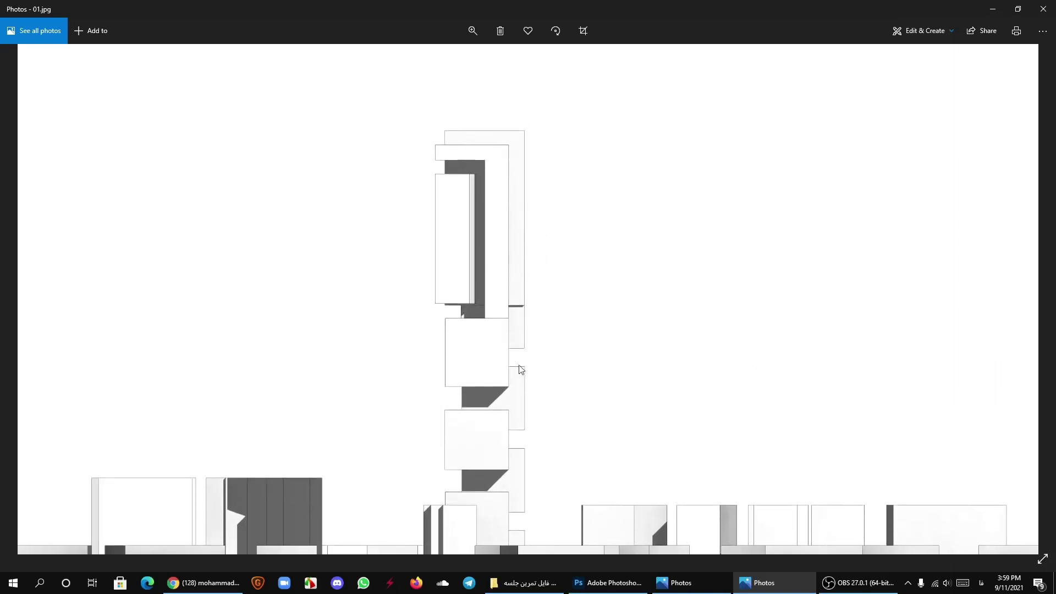
{"action": "scroll", "coordinate": [517, 300], "scroll_direction": "down", "scroll_amount": 1}
{"action": "scroll", "coordinate": [518, 299], "scroll_direction": "down", "scroll_amount": 1}
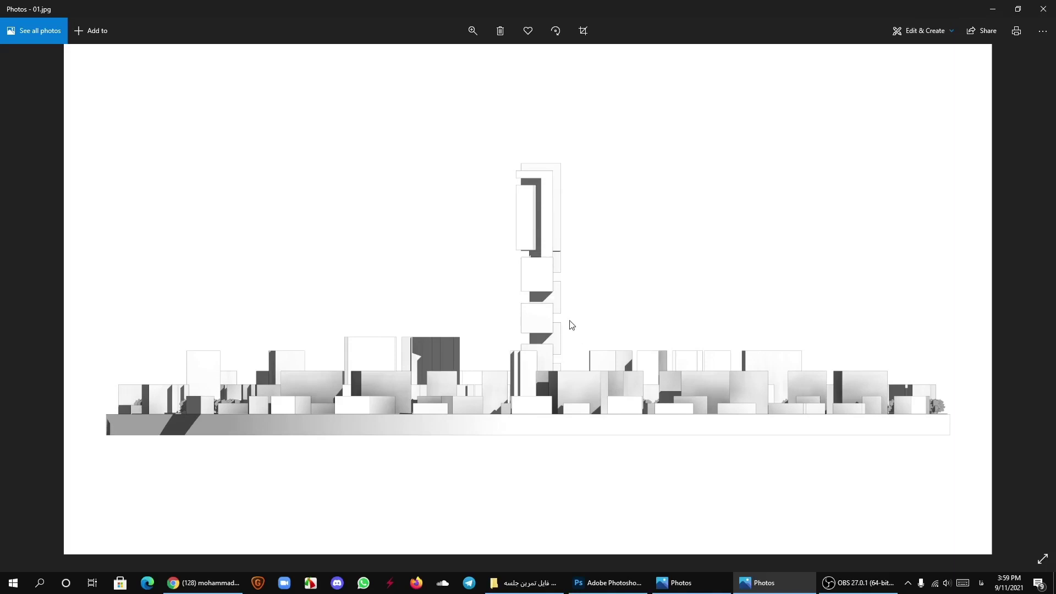
{"action": "scroll", "coordinate": [572, 234], "scroll_direction": "up", "scroll_amount": 2}
{"action": "scroll", "coordinate": [558, 270], "scroll_direction": "down", "scroll_amount": 1}
{"action": "scroll", "coordinate": [554, 272], "scroll_direction": "down", "scroll_amount": 1}
{"action": "scroll", "coordinate": [571, 314], "scroll_direction": "up", "scroll_amount": 2}
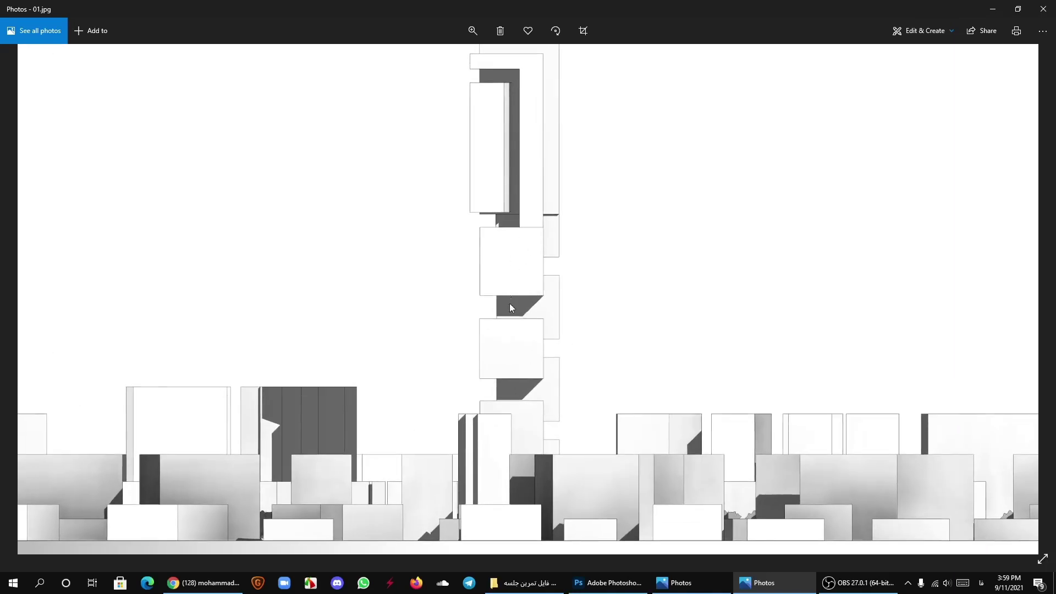
{"action": "left_click_drag", "start_coordinate": [560, 231], "coordinate": [500, 285]}
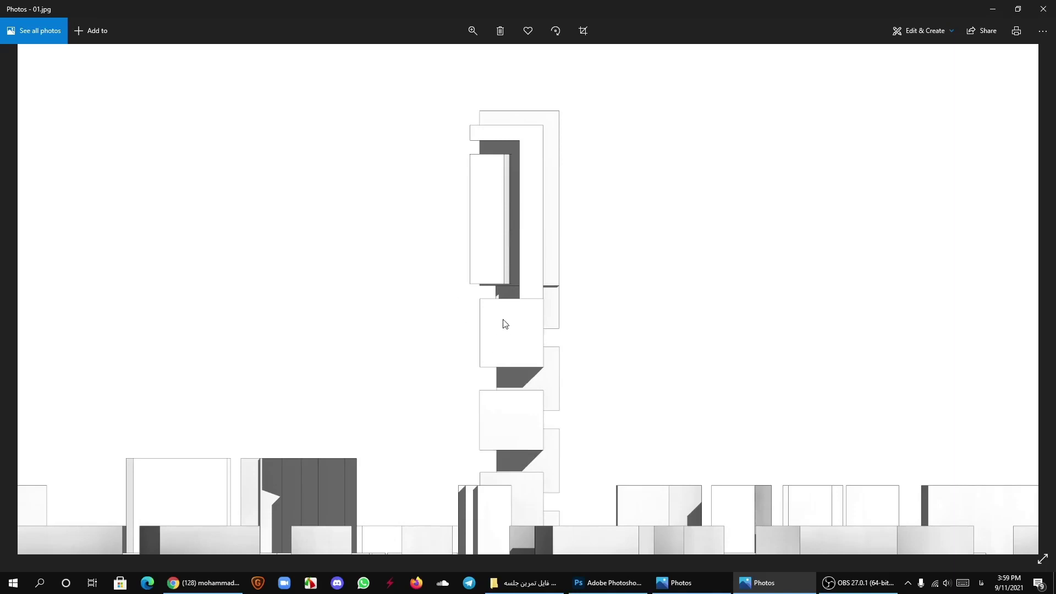
{"action": "scroll", "coordinate": [506, 324], "scroll_direction": "down", "scroll_amount": 3}
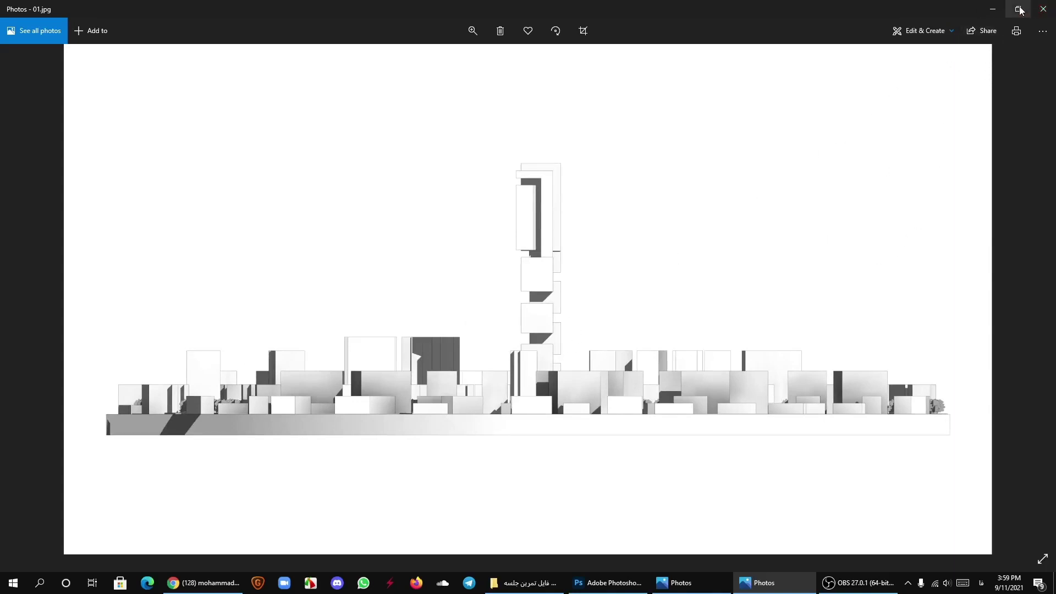
Step: Close Photos, switch to the Instagram profile in Chrome and open the TALL BUILDING highlight
{"action": "left_click", "coordinate": [1043, 9]}
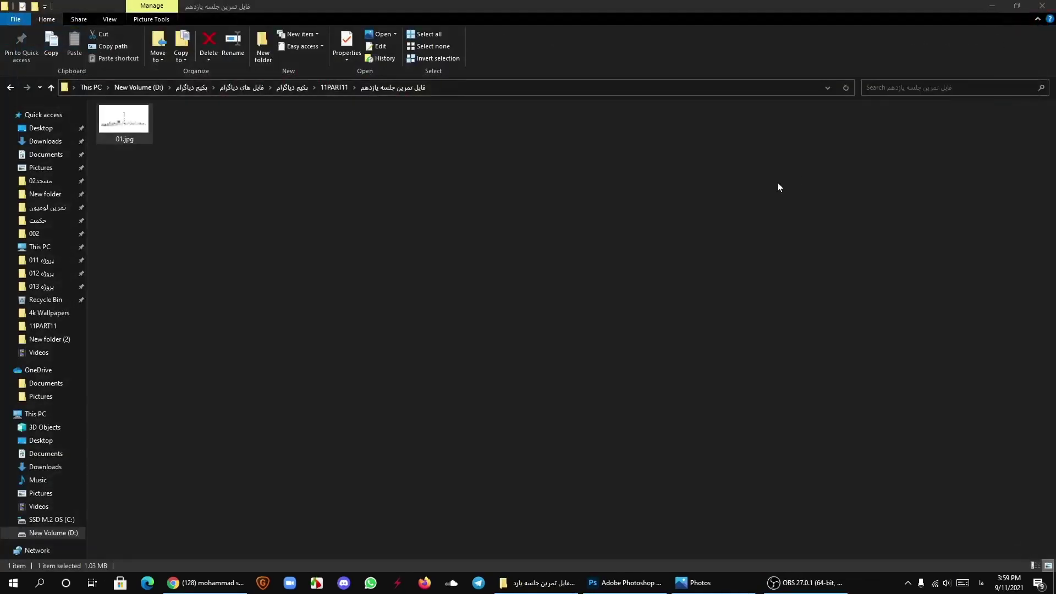
{"action": "left_click", "coordinate": [205, 583]}
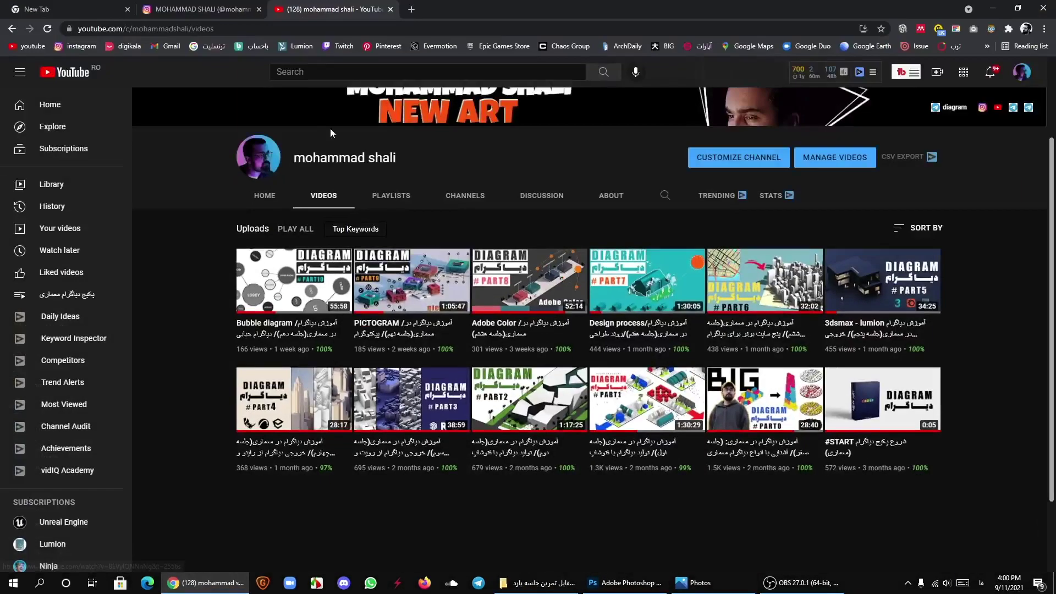
{"action": "left_click", "coordinate": [204, 8]}
{"action": "scroll", "coordinate": [745, 271], "scroll_direction": "down", "scroll_amount": 7}
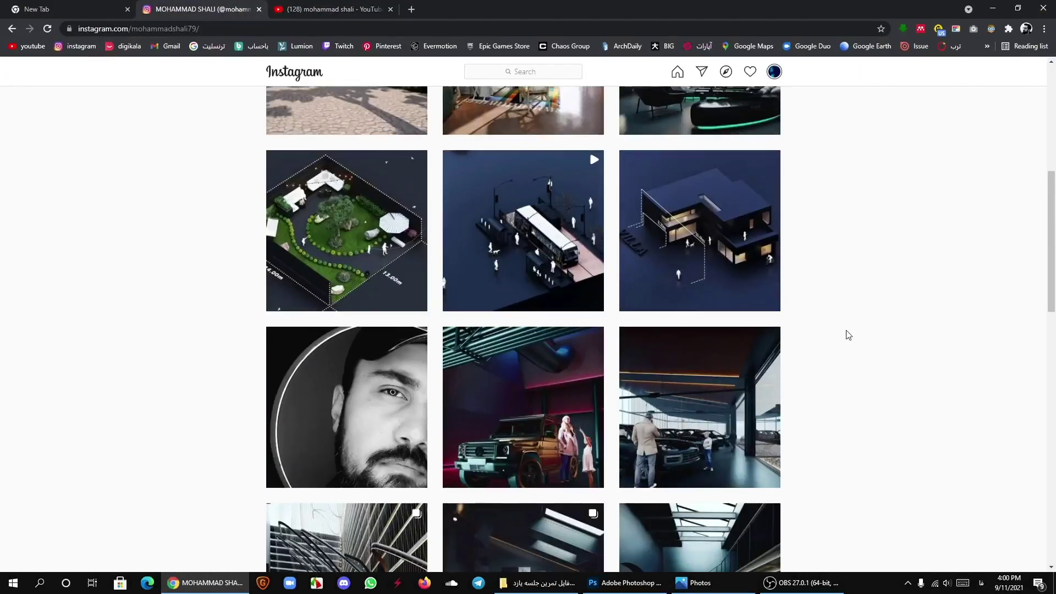
{"action": "scroll", "coordinate": [847, 335], "scroll_direction": "up", "scroll_amount": 7}
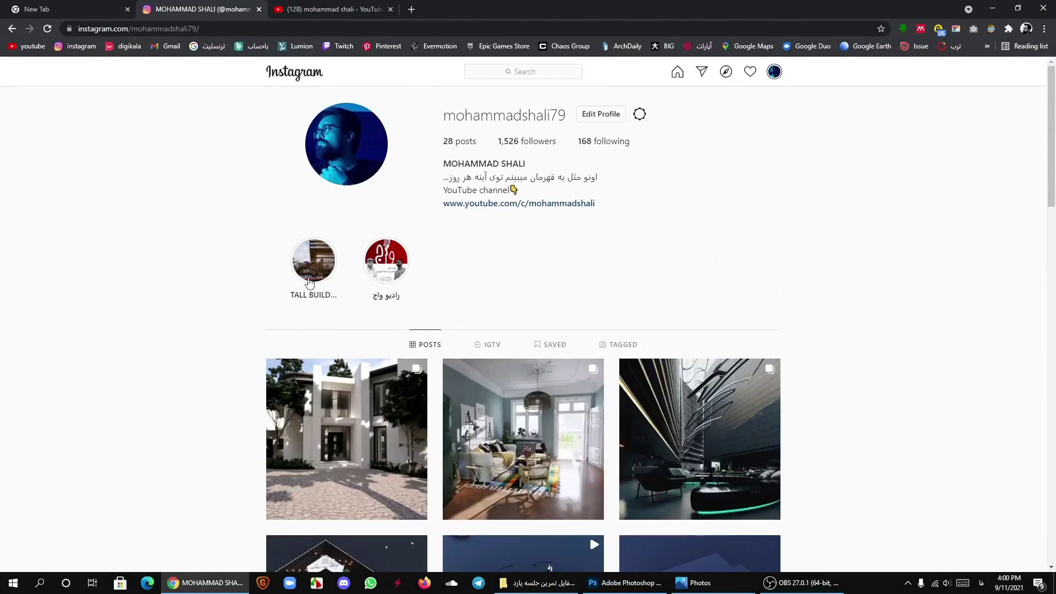
{"action": "left_click_drag", "start_coordinate": [449, 120], "coordinate": [573, 122]}
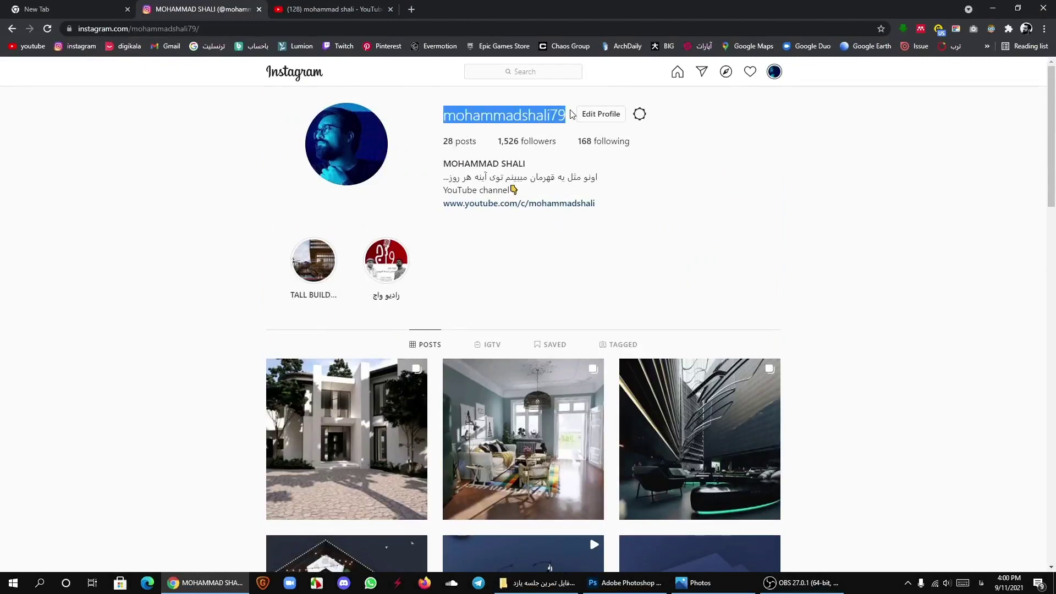
{"action": "left_click", "coordinate": [681, 280]}
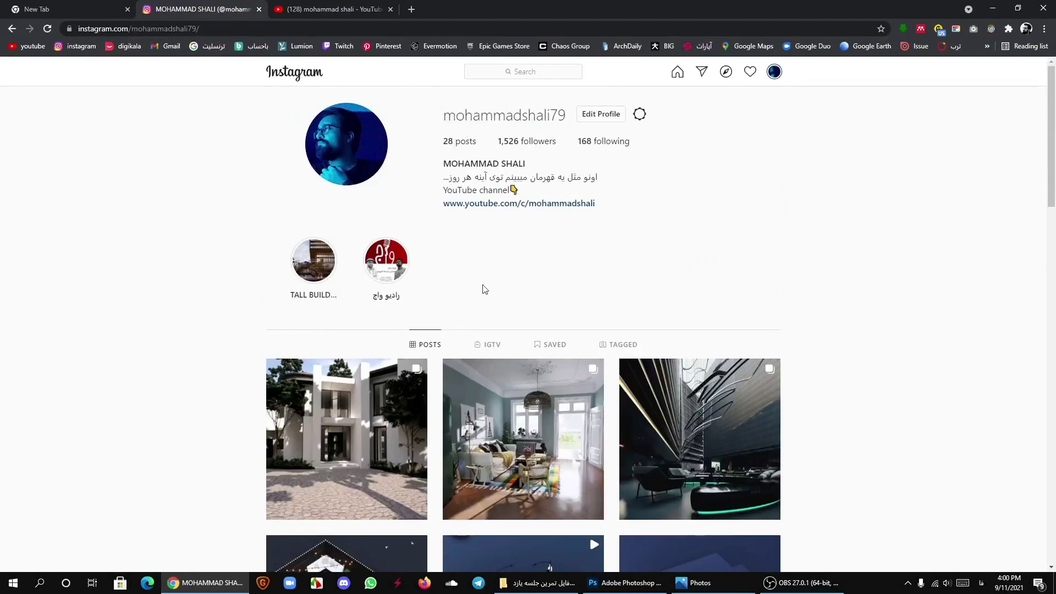
{"action": "left_click", "coordinate": [321, 271]}
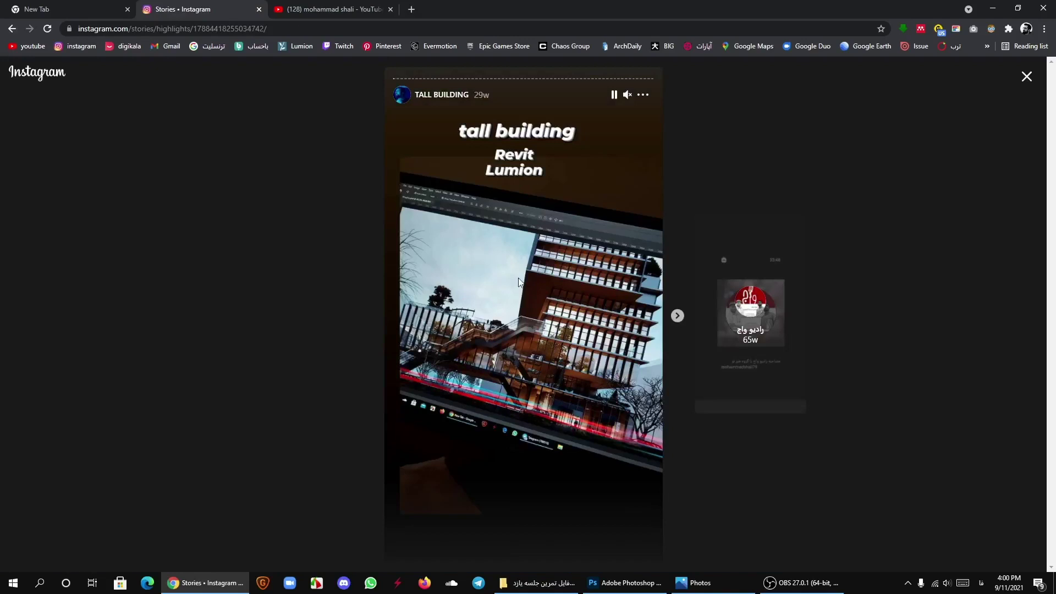
Step: Step through the opening slides: Tehran street map, 3D site model, site access, neighbours and open spaces
{"action": "left_click", "coordinate": [678, 316]}
{"action": "left_click", "coordinate": [677, 316]}
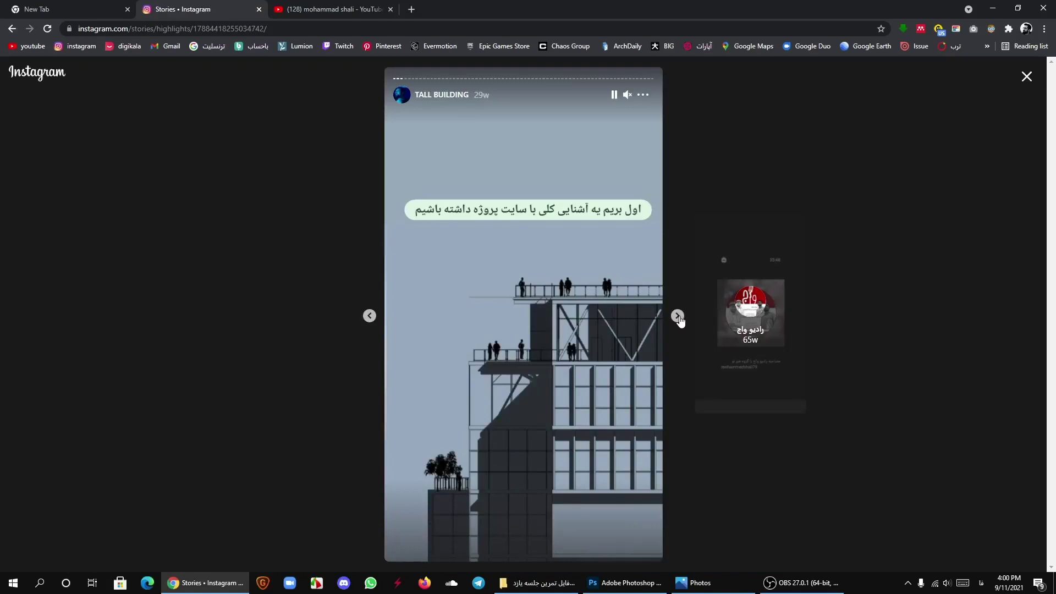
{"action": "left_click", "coordinate": [678, 316]}
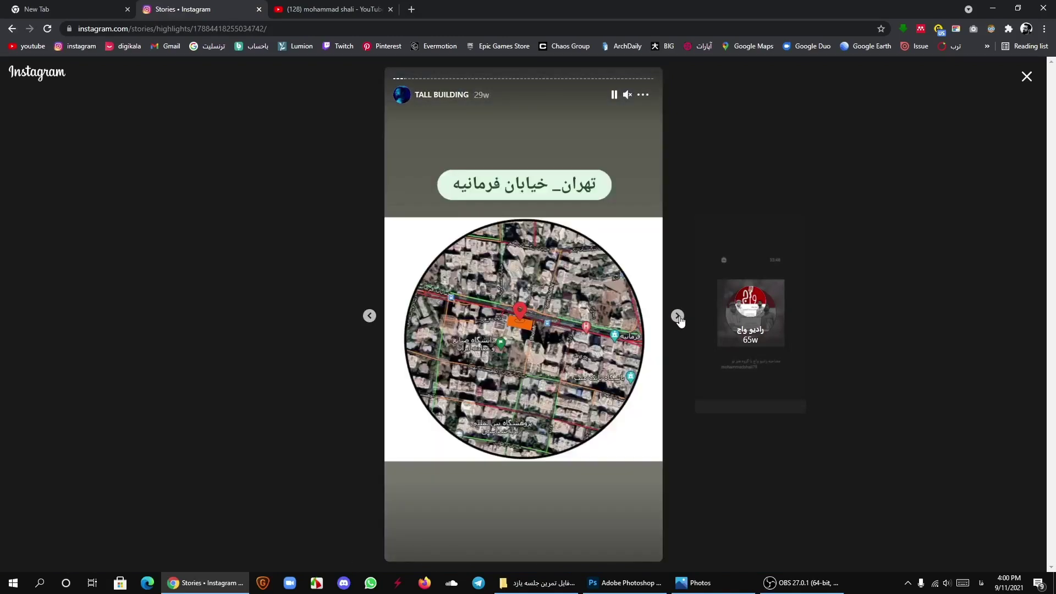
{"action": "left_click", "coordinate": [678, 316]}
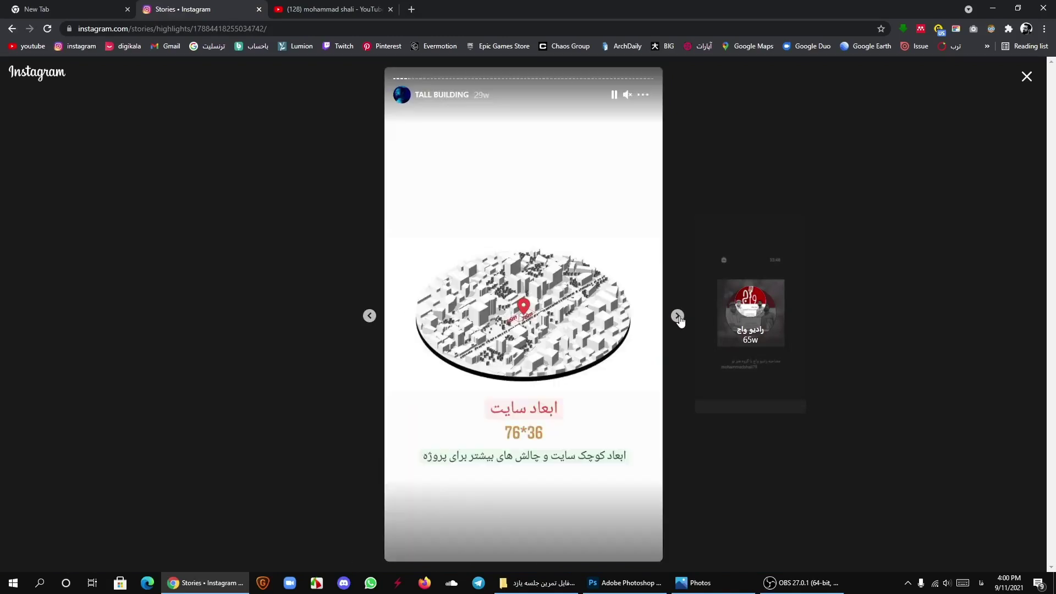
{"action": "left_click", "coordinate": [677, 316]}
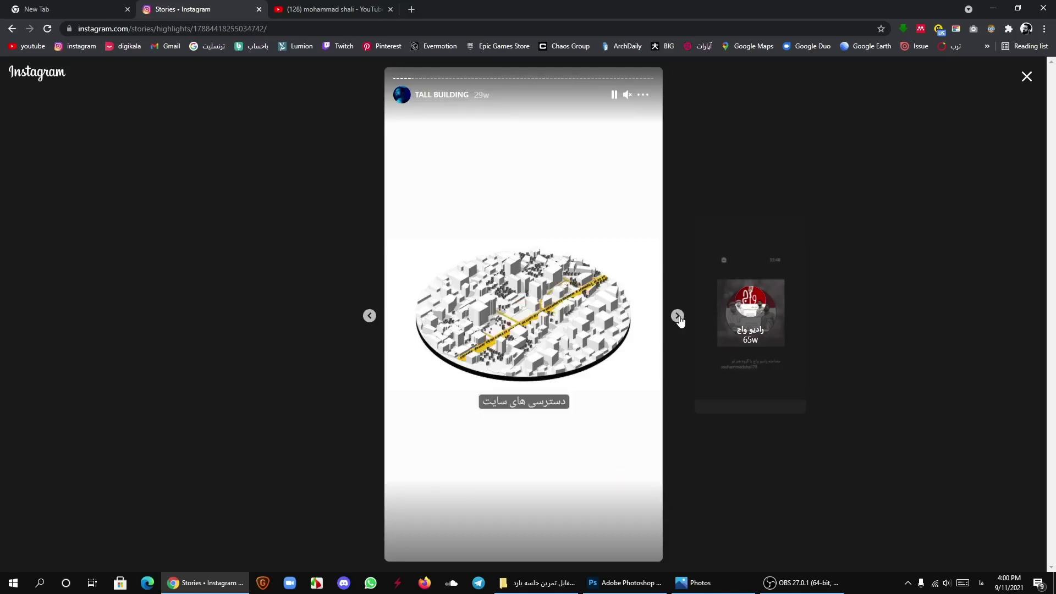
{"action": "left_click", "coordinate": [680, 319]}
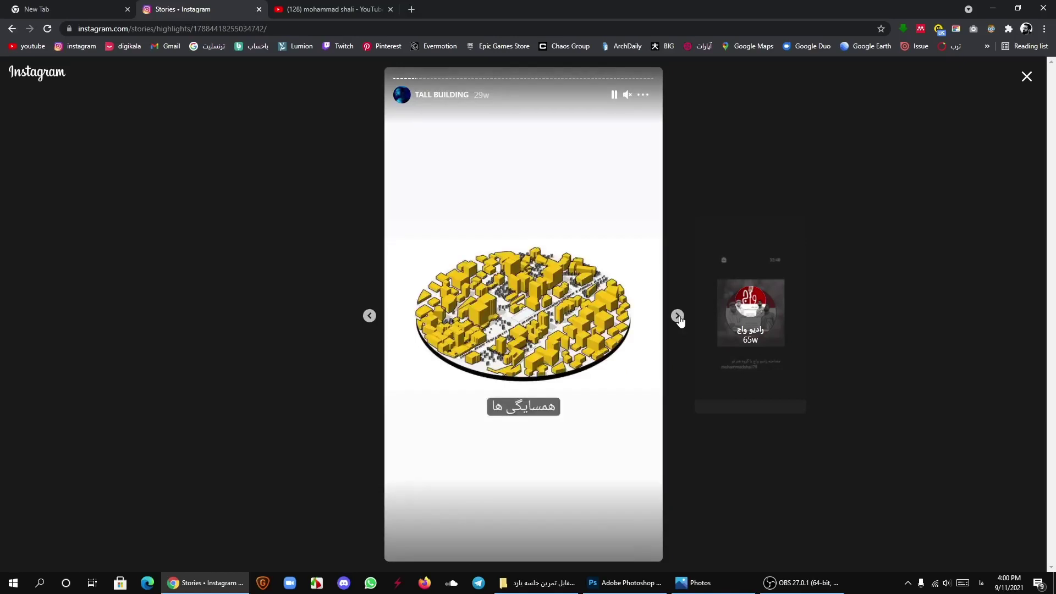
{"action": "left_click", "coordinate": [678, 317]}
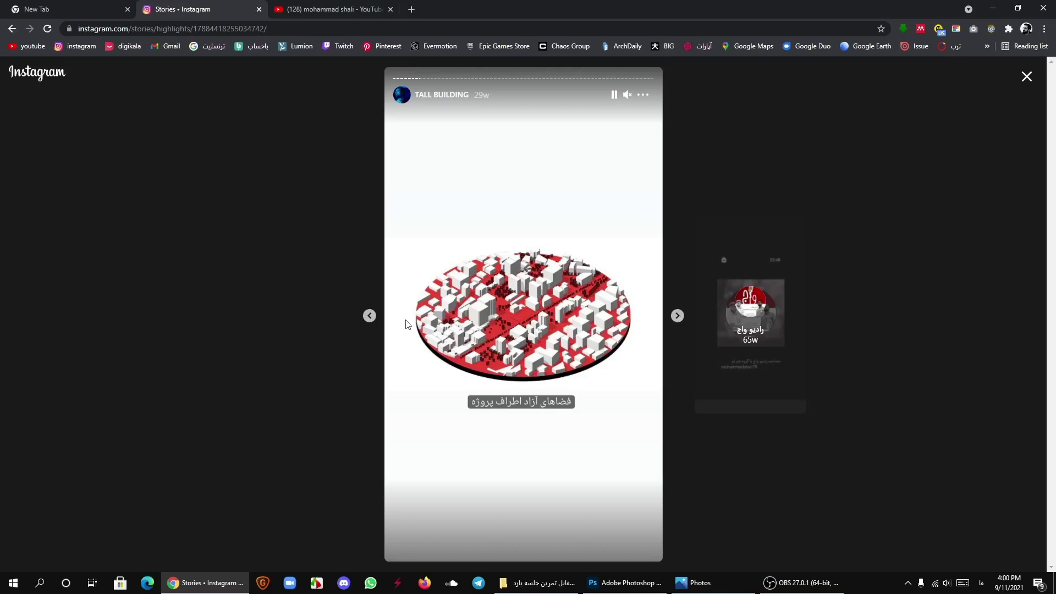
{"action": "left_click", "coordinate": [370, 316]}
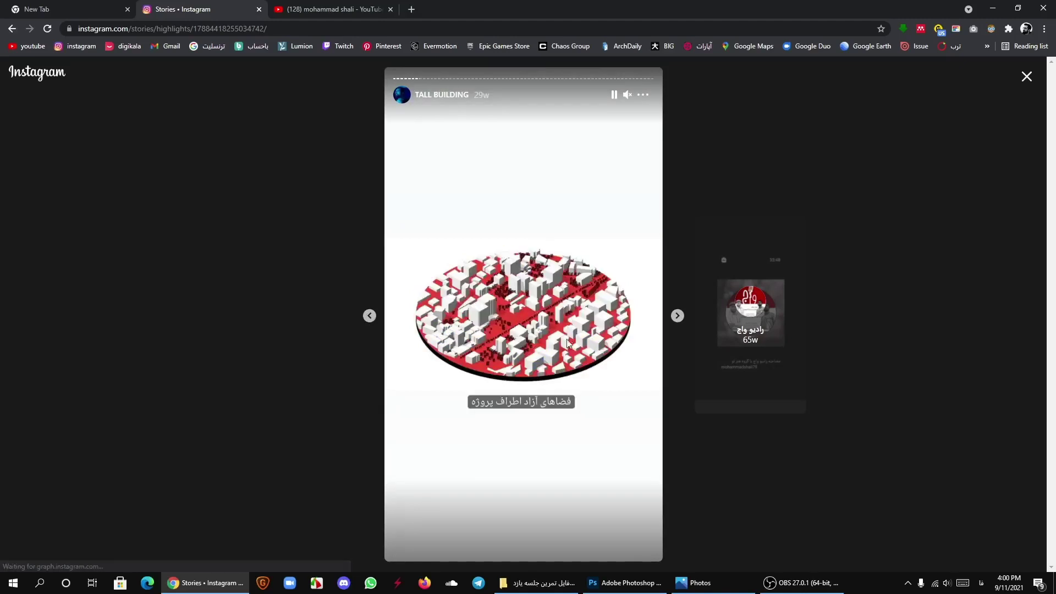
{"action": "left_click", "coordinate": [677, 316]}
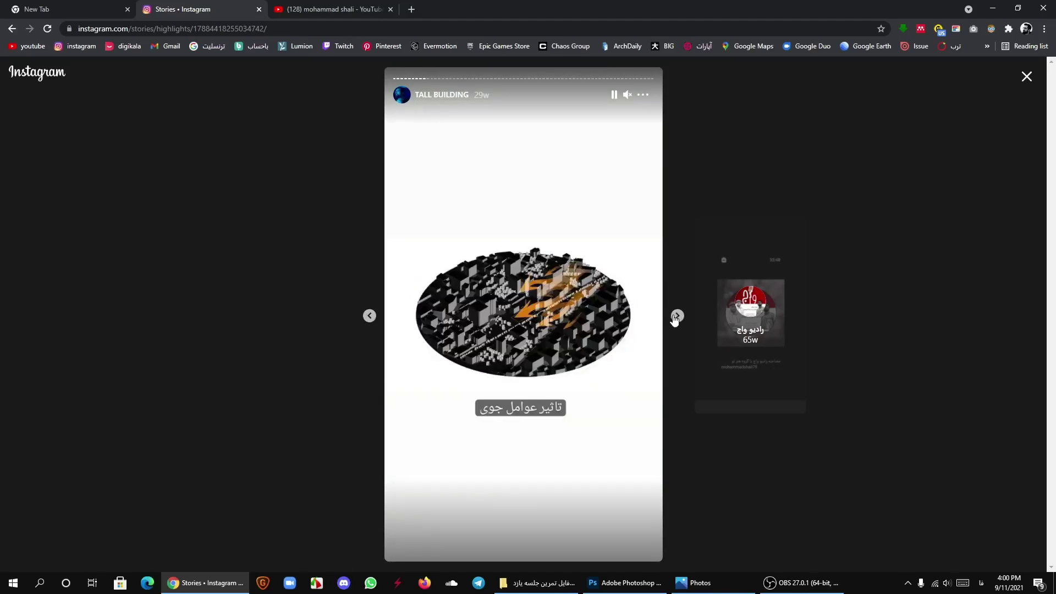
Step: Advance through the networked-map, city, stacked-cube, question and city-model slides, stepping back twice
{"action": "left_click", "coordinate": [678, 324]}
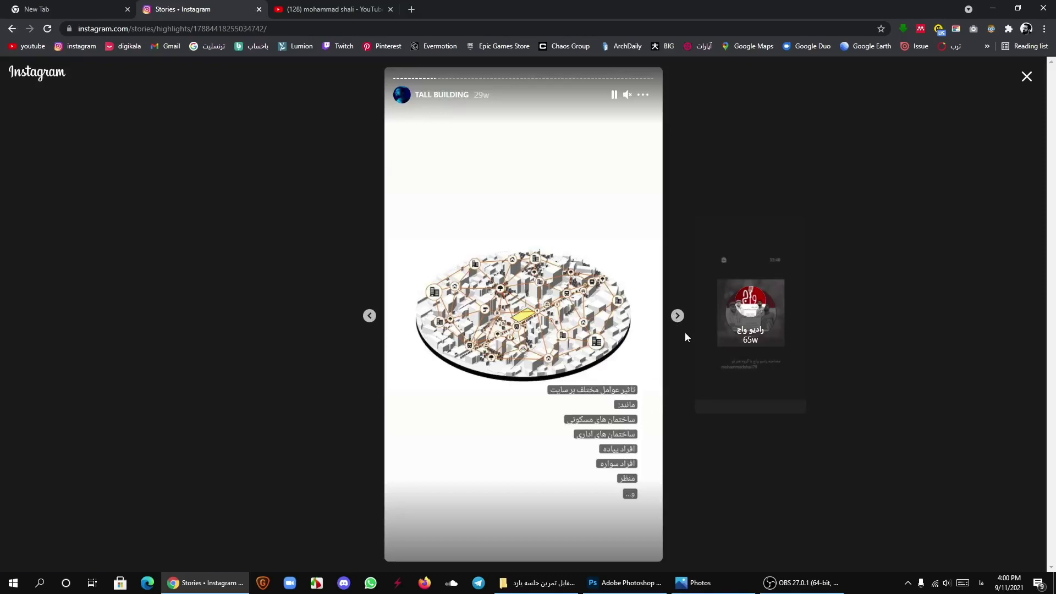
{"action": "left_click", "coordinate": [677, 316]}
{"action": "left_click", "coordinate": [678, 316]}
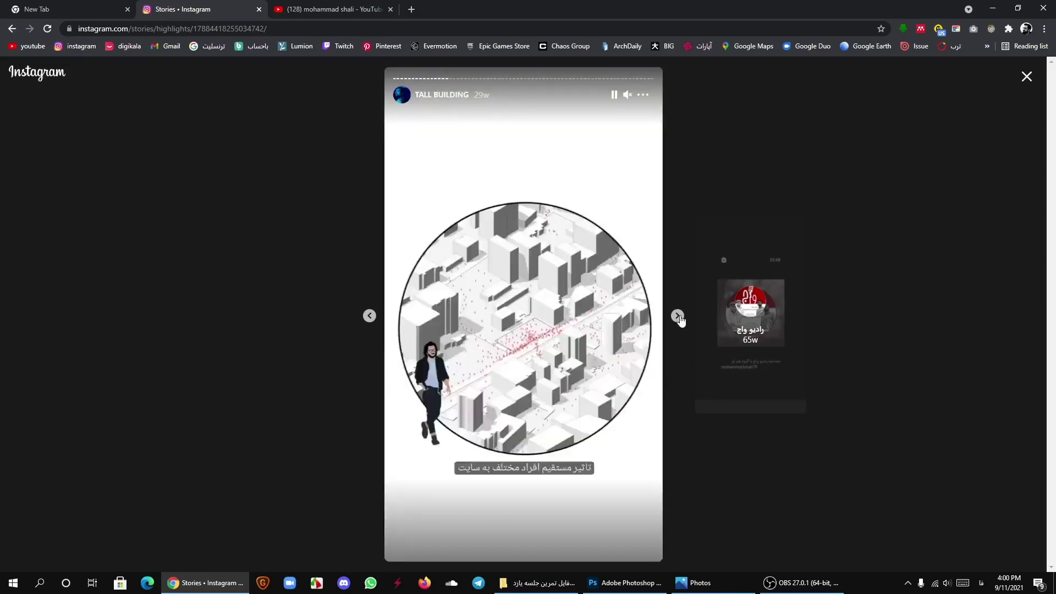
{"action": "left_click", "coordinate": [678, 317]}
{"action": "left_click", "coordinate": [678, 316]}
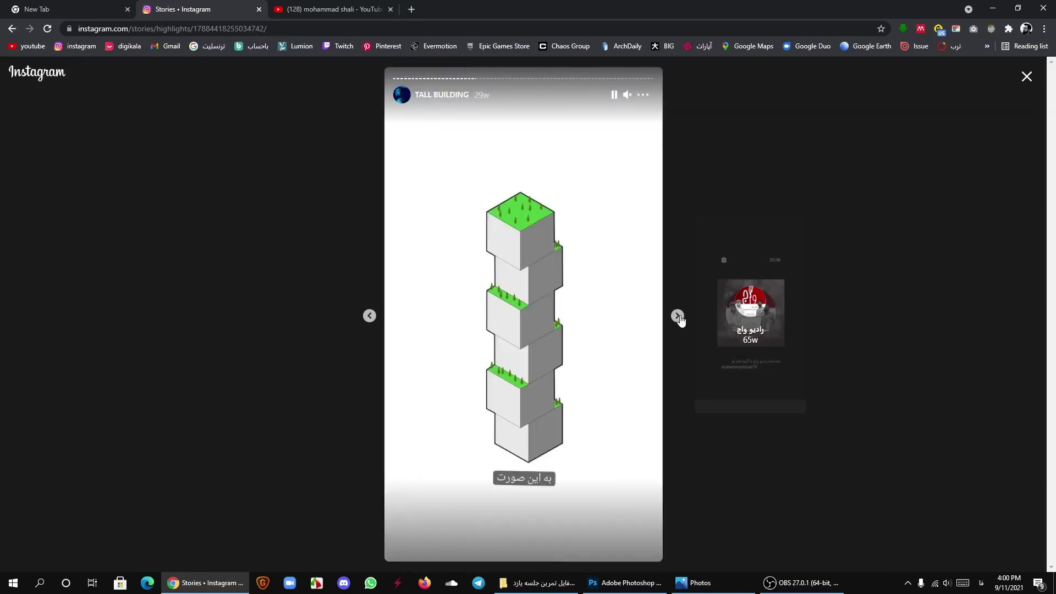
{"action": "left_click", "coordinate": [677, 316]}
{"action": "left_click", "coordinate": [677, 317]}
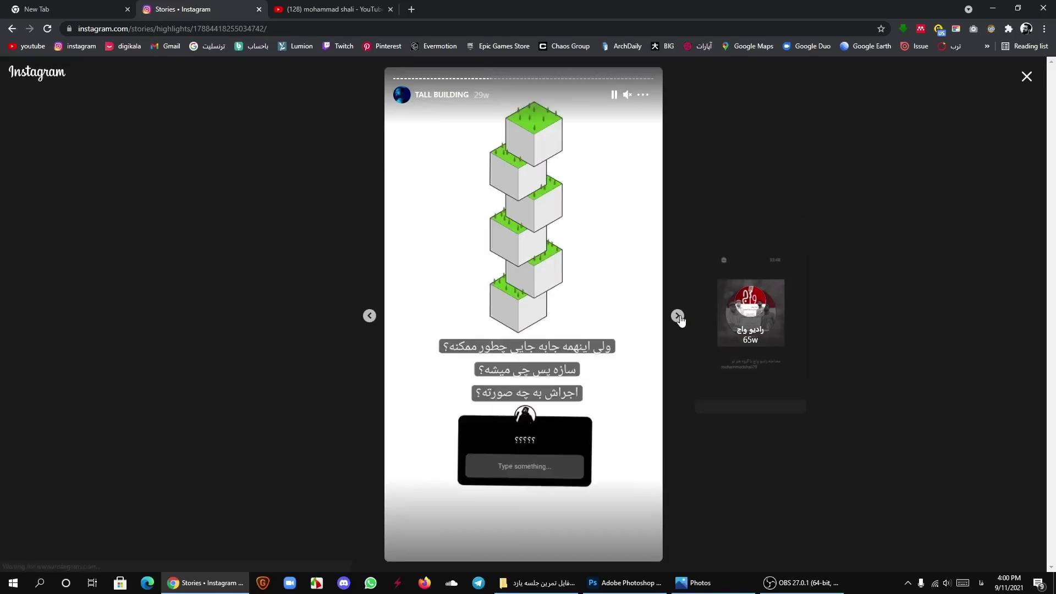
{"action": "left_click", "coordinate": [678, 316]}
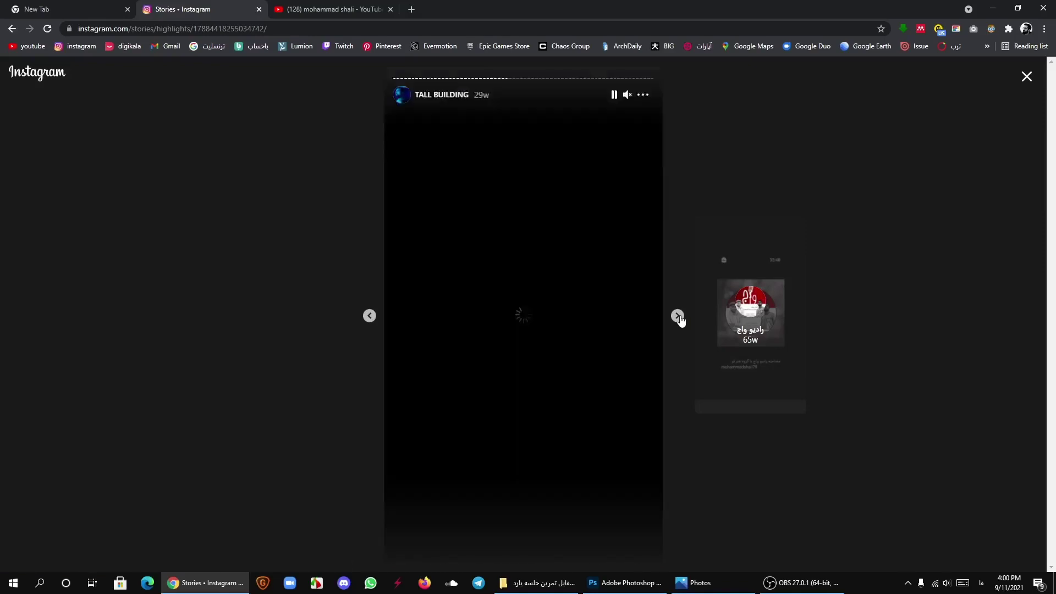
{"action": "left_click", "coordinate": [679, 318]}
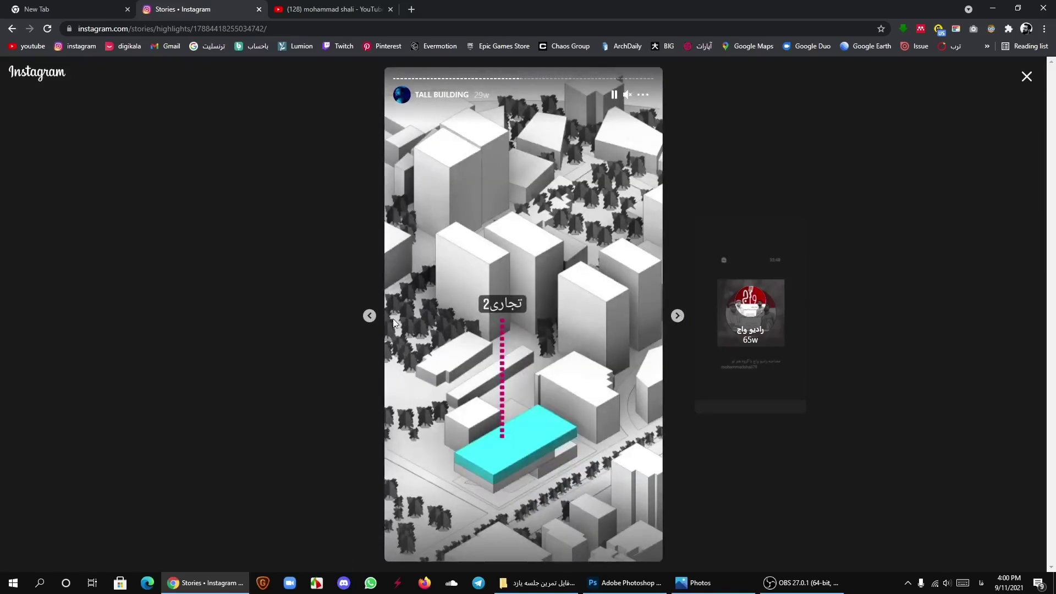
{"action": "left_click", "coordinate": [374, 318]}
{"action": "left_click", "coordinate": [368, 317]}
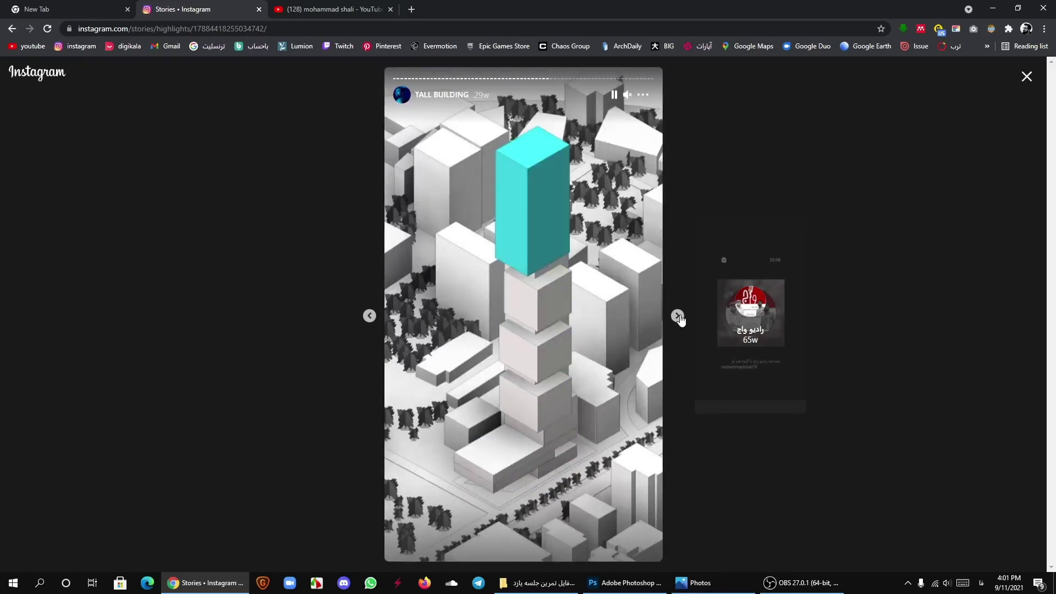
Step: Move through the tower diagram, building photo and Spider Glass slides, pausing on the detailed floor plan
{"action": "left_click", "coordinate": [678, 316]}
{"action": "left_click", "coordinate": [678, 316]}
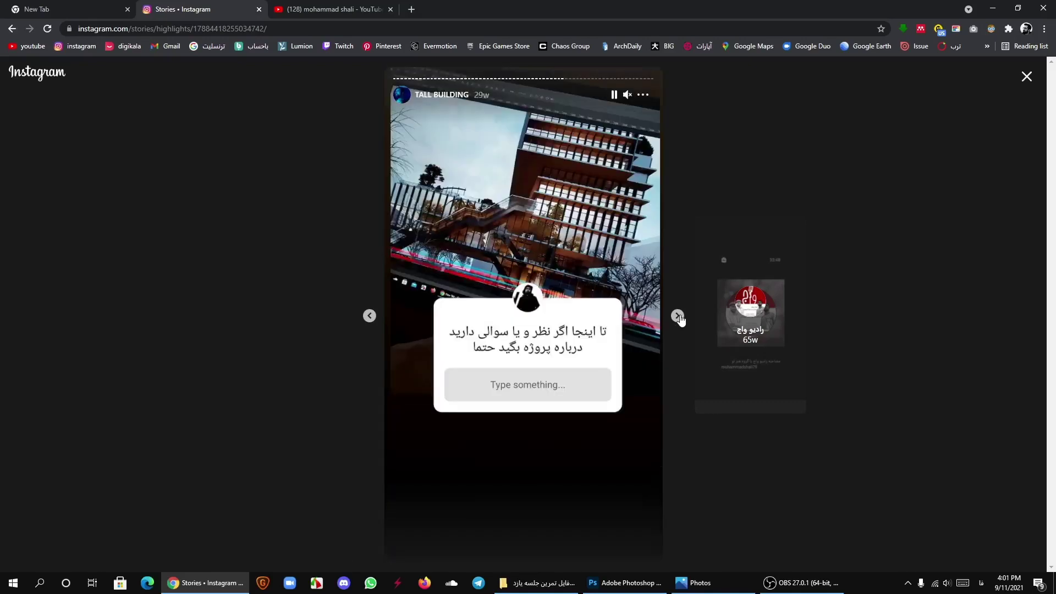
{"action": "left_click", "coordinate": [678, 317]}
{"action": "left_click", "coordinate": [678, 316]}
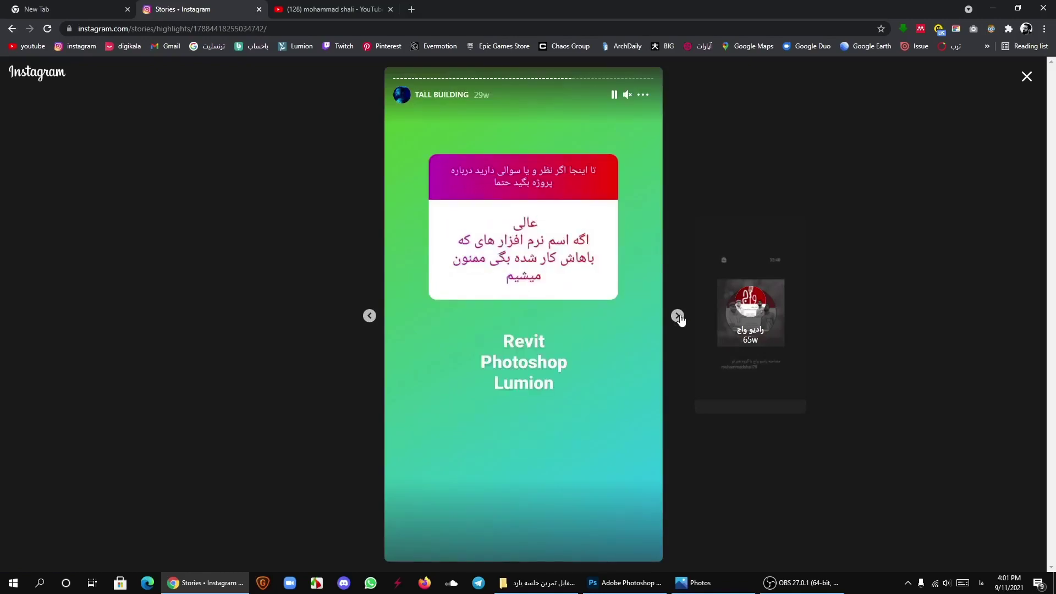
{"action": "left_click", "coordinate": [678, 316]}
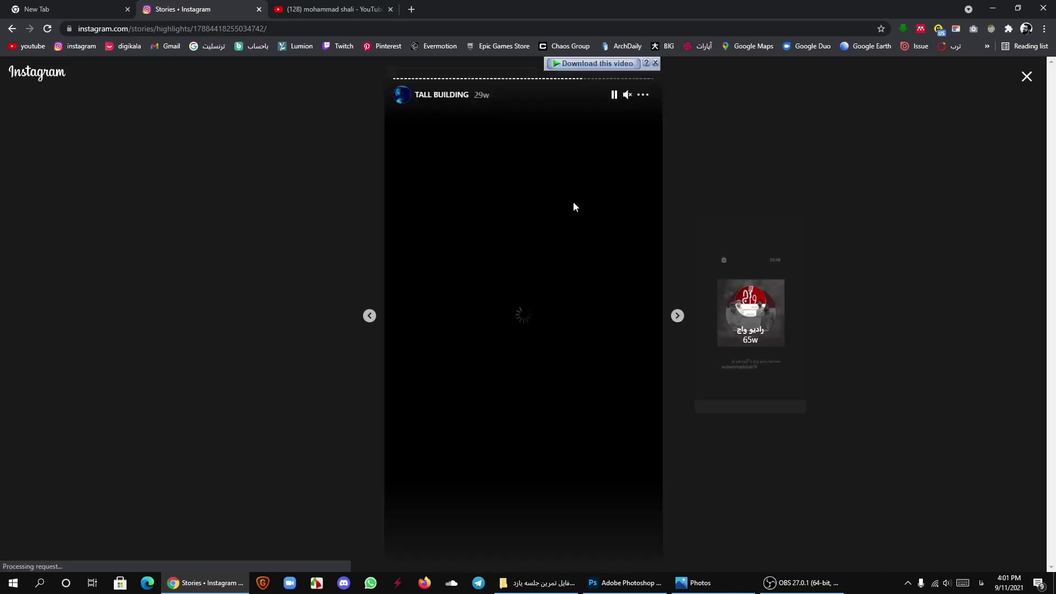
{"action": "left_click", "coordinate": [678, 317]}
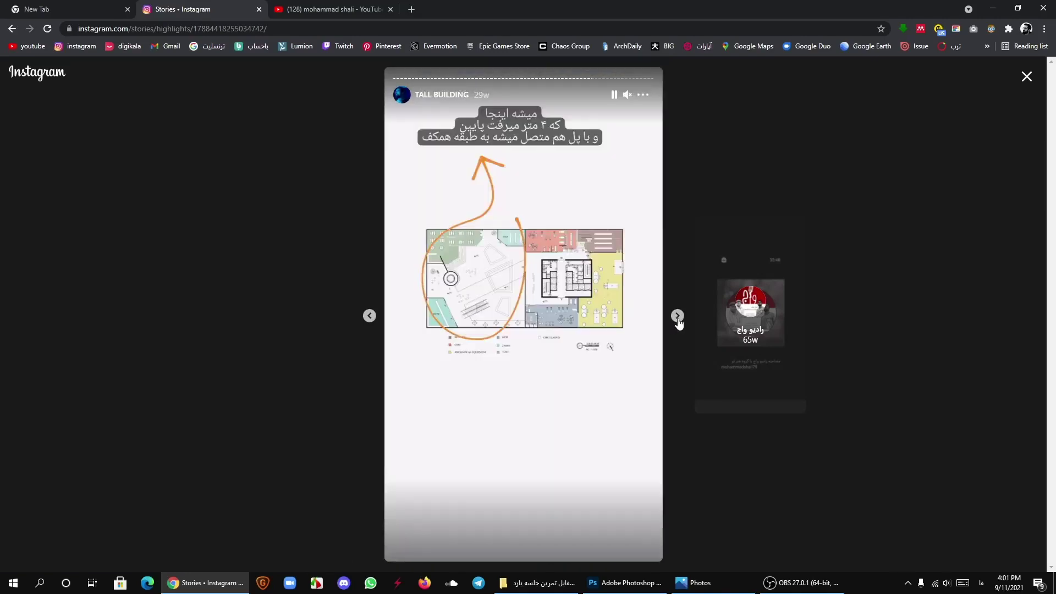
{"action": "left_click", "coordinate": [678, 317]}
{"action": "left_click", "coordinate": [678, 317]}
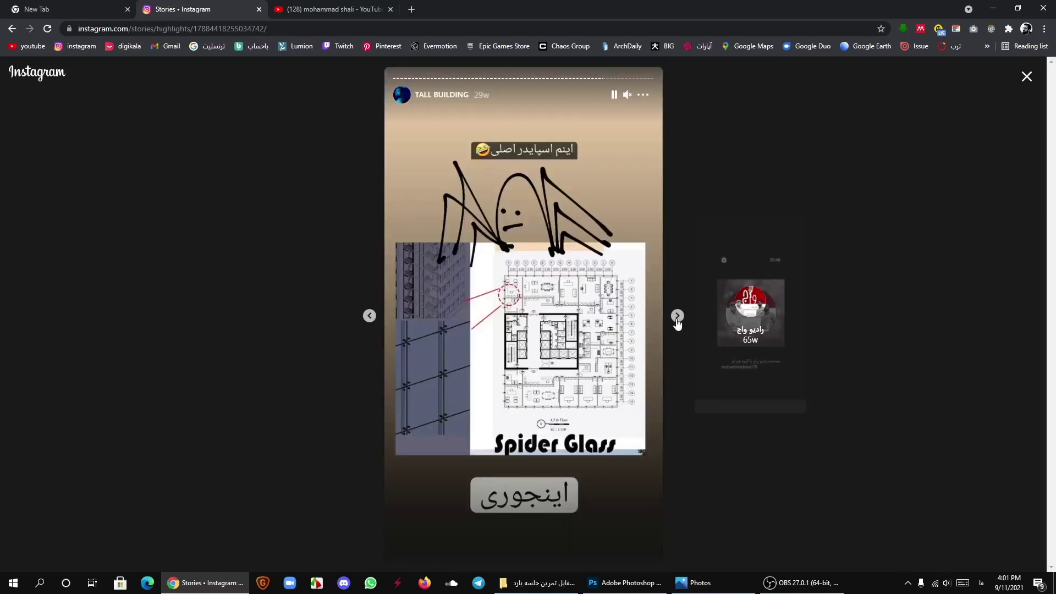
{"action": "left_click", "coordinate": [678, 318]}
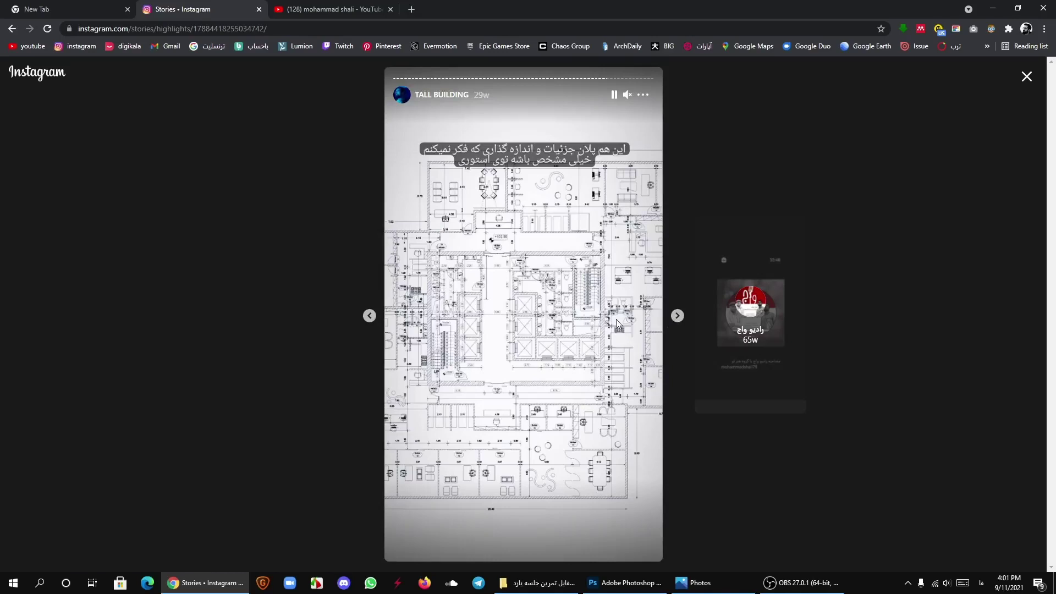
{"action": "left_click", "coordinate": [540, 373]}
Step: Resume and play the remaining slides to the highlight's end, then close the story viewer
{"action": "left_click", "coordinate": [676, 318]}
{"action": "left_click", "coordinate": [676, 317]}
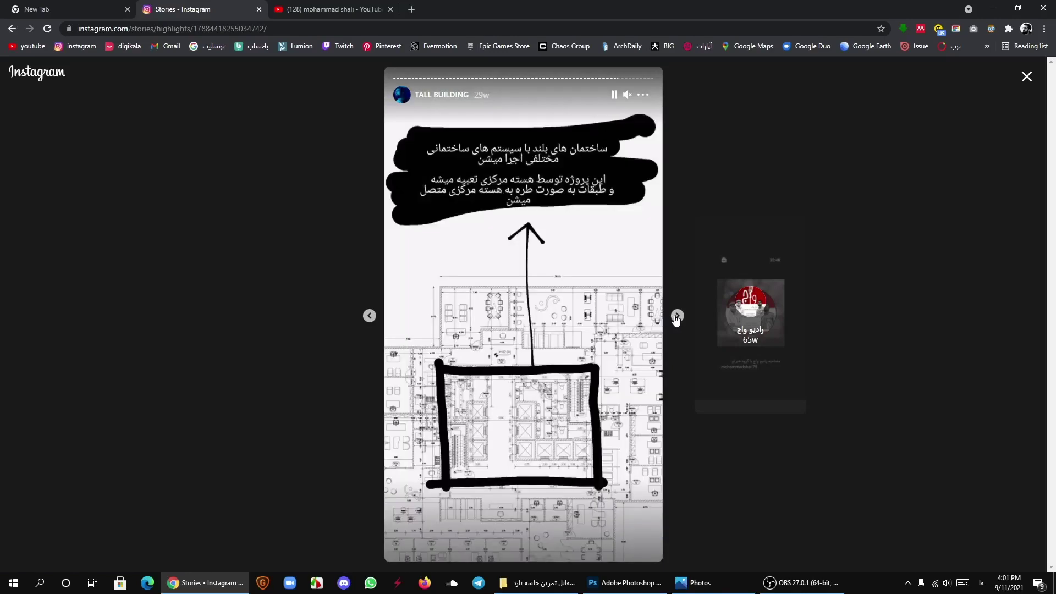
{"action": "left_click", "coordinate": [676, 317]}
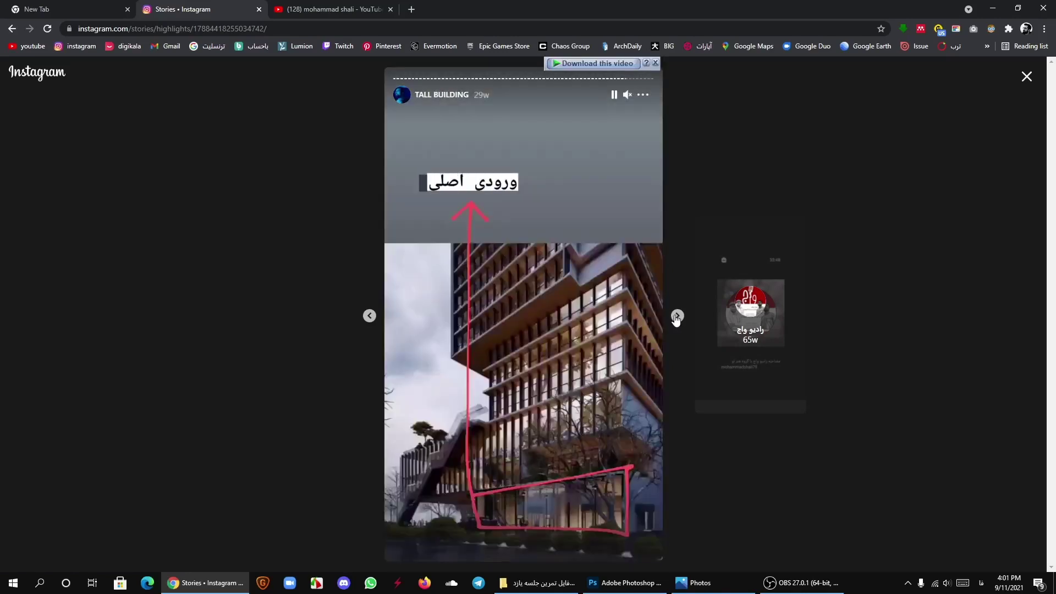
{"action": "left_click", "coordinate": [676, 317]}
{"action": "left_click", "coordinate": [676, 317]}
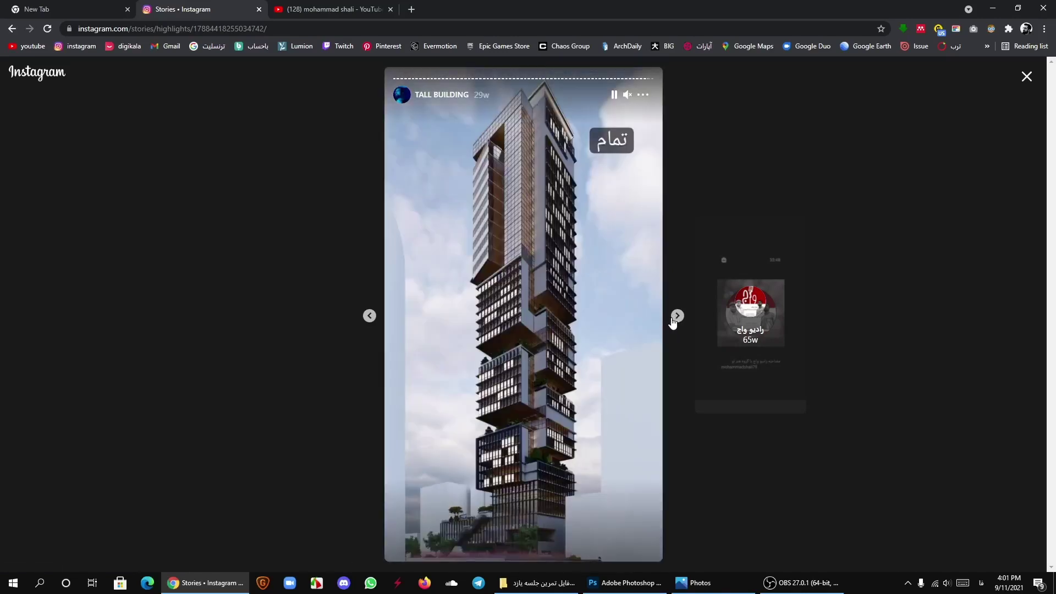
{"action": "left_click", "coordinate": [676, 316]}
{"action": "left_click", "coordinate": [1027, 77]}
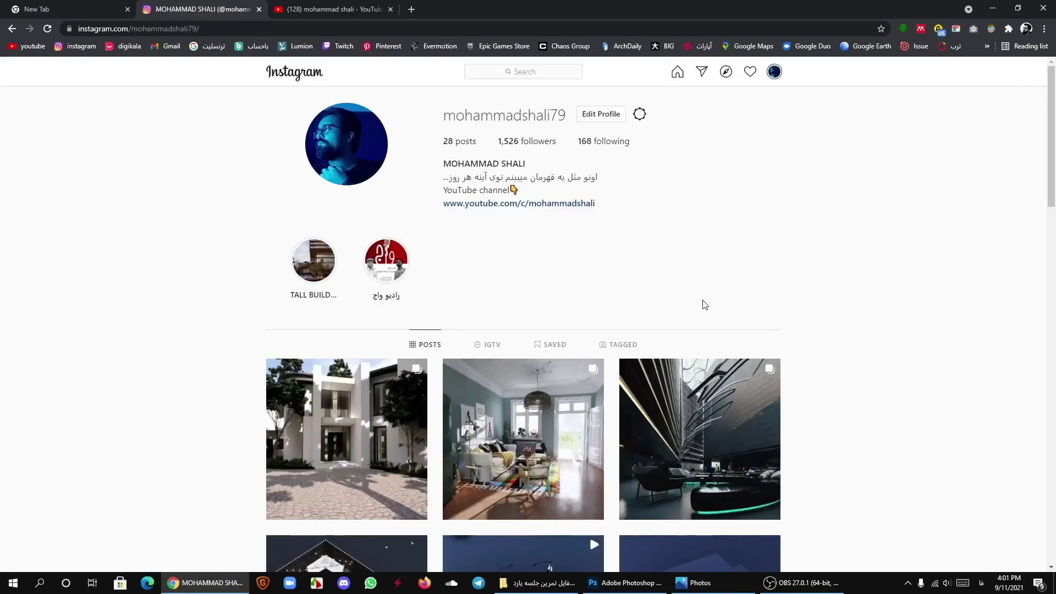
{"action": "scroll", "coordinate": [678, 262], "scroll_direction": "down", "scroll_amount": 1}
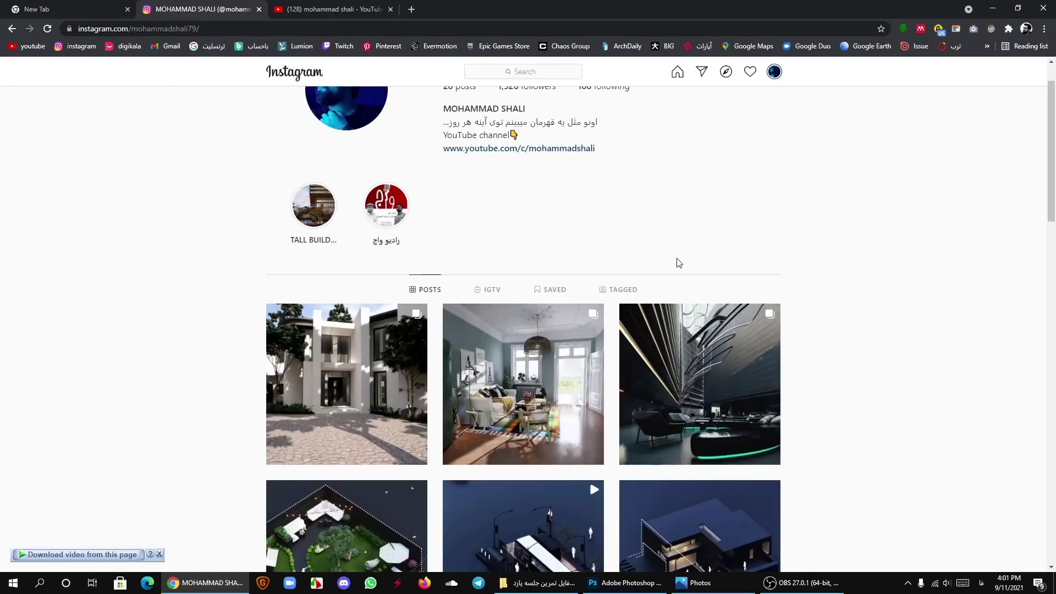
{"action": "scroll", "coordinate": [675, 261], "scroll_direction": "up", "scroll_amount": 1}
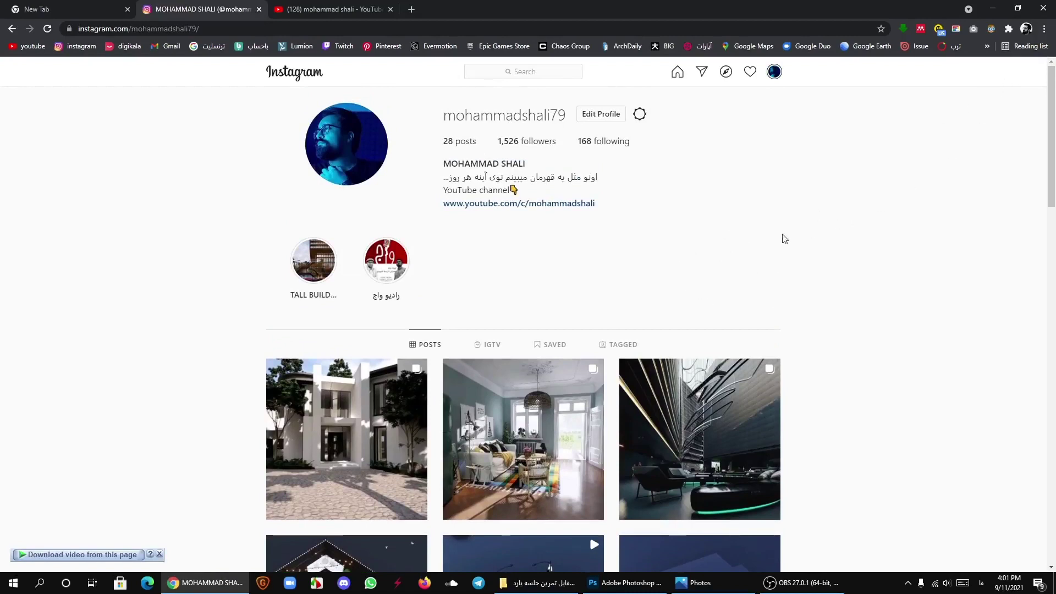
{"action": "scroll", "coordinate": [825, 356], "scroll_direction": "down", "scroll_amount": 2}
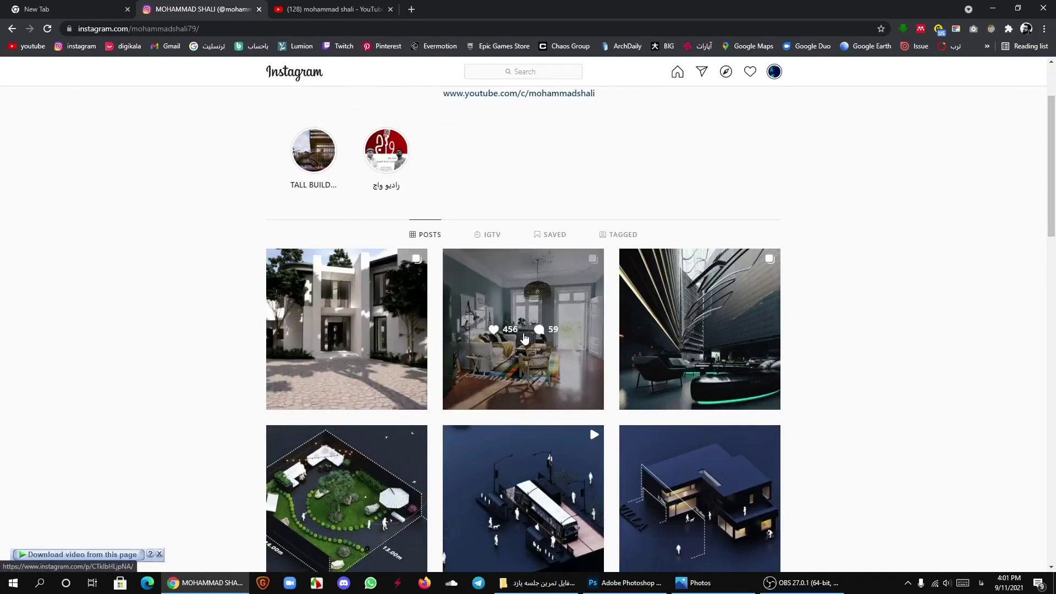
{"action": "scroll", "coordinate": [527, 334], "scroll_direction": "up", "scroll_amount": 2}
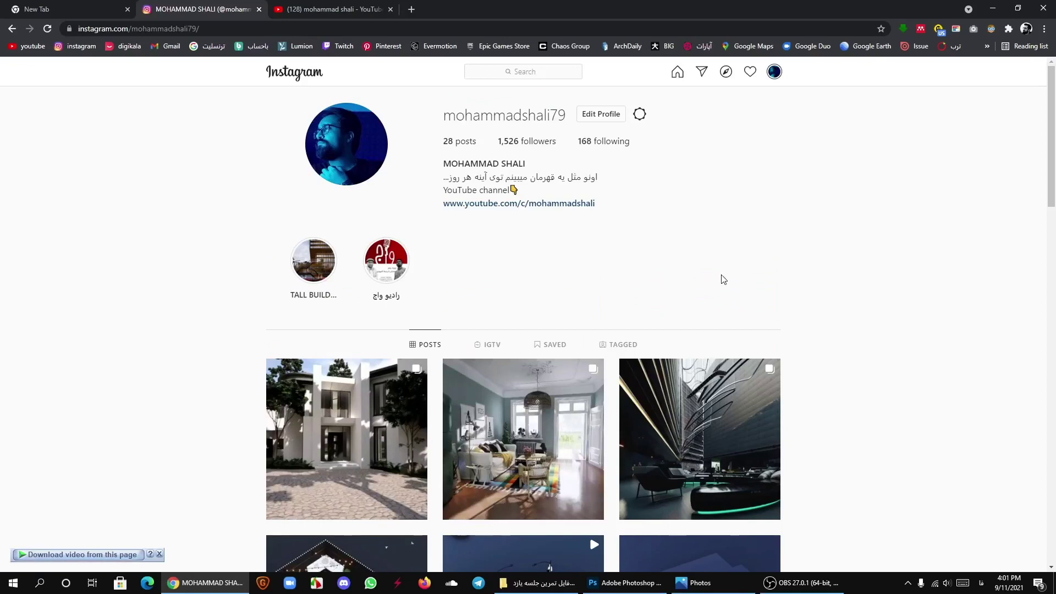
Step: Minimize Chrome, refresh the practice-files folder twice and select 01.jpg
{"action": "left_click", "coordinate": [995, 11]}
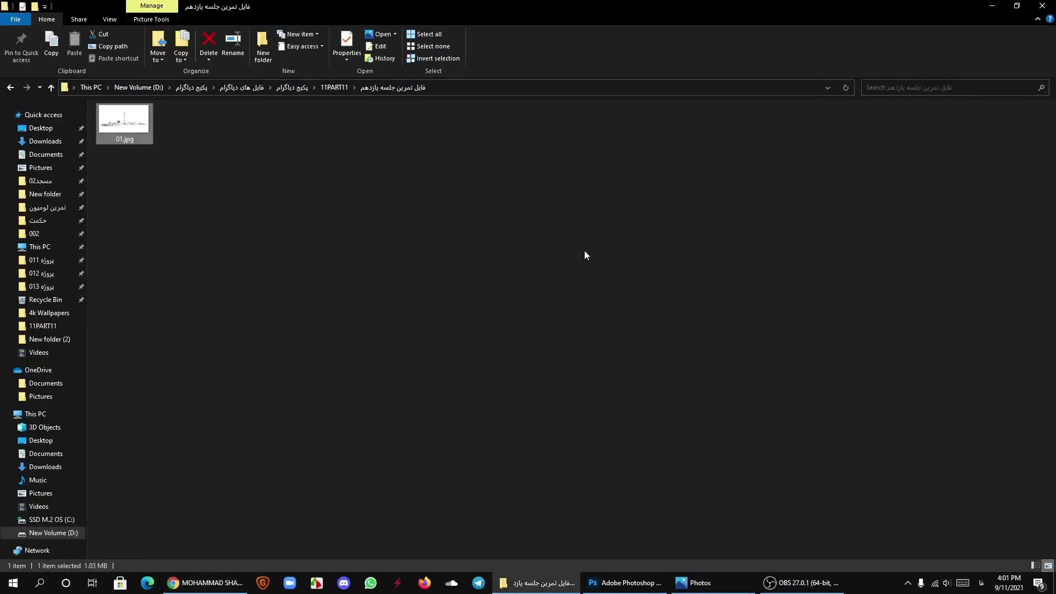
{"action": "right_click", "coordinate": [362, 163]}
{"action": "left_click", "coordinate": [423, 209]}
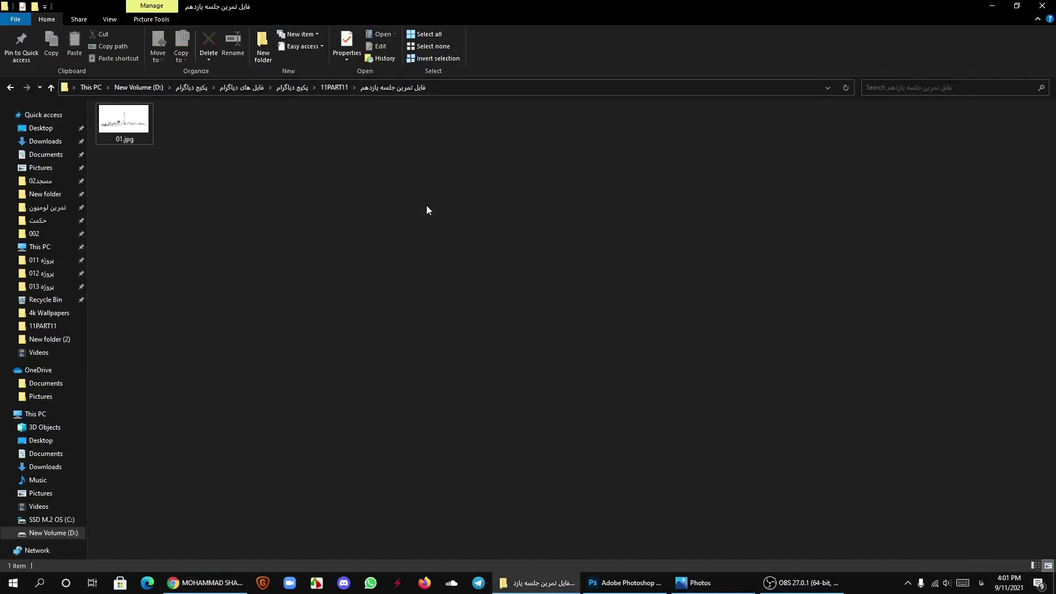
{"action": "right_click", "coordinate": [427, 206]}
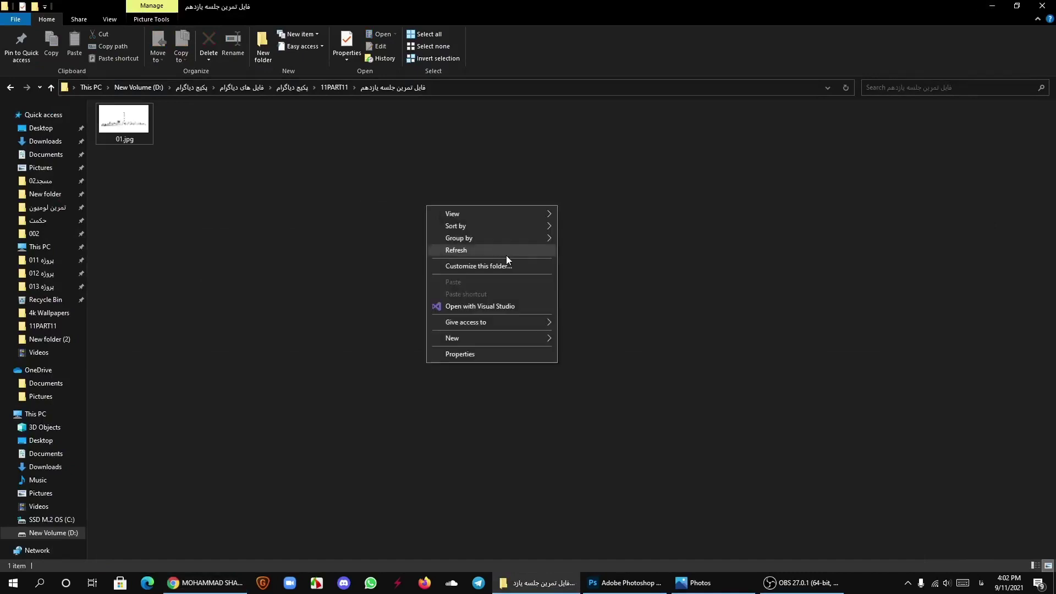
{"action": "left_click", "coordinate": [501, 251]}
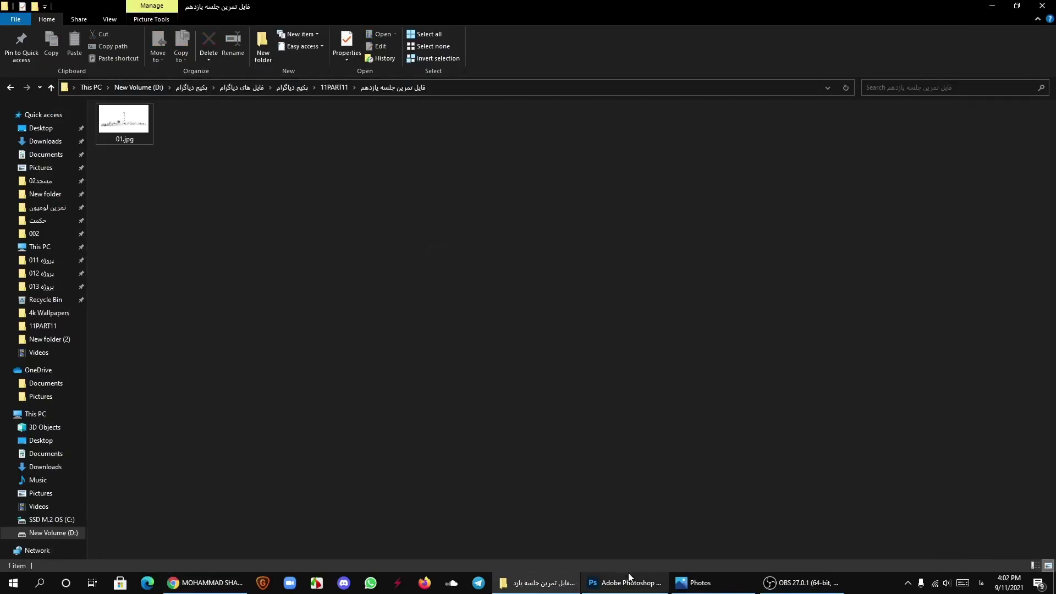
{"action": "left_click_drag", "start_coordinate": [124, 120], "coordinate": [131, 122]}
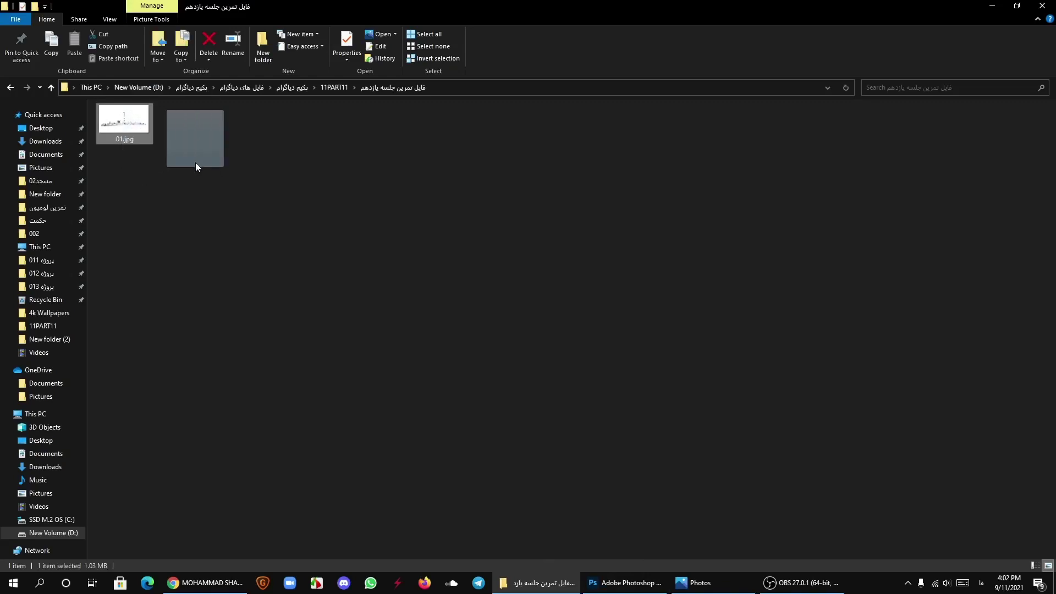
Step: Preview 01.jpg in Photos, close it, and drag 01.jpg onto Photoshop to open it
{"action": "double_click", "coordinate": [131, 122]}
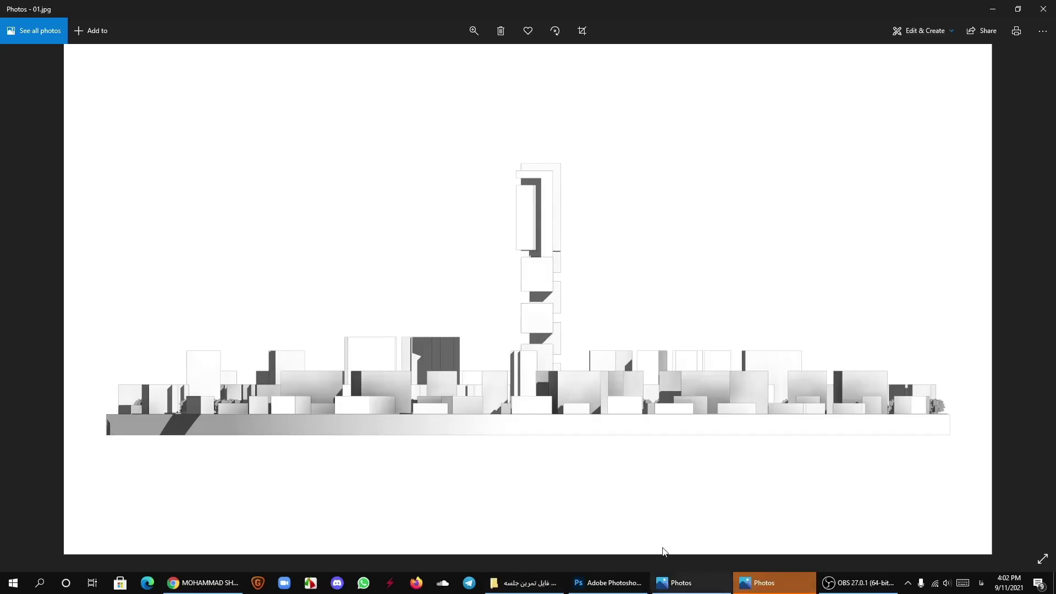
{"action": "scroll", "coordinate": [503, 269], "scroll_direction": "up", "scroll_amount": 3}
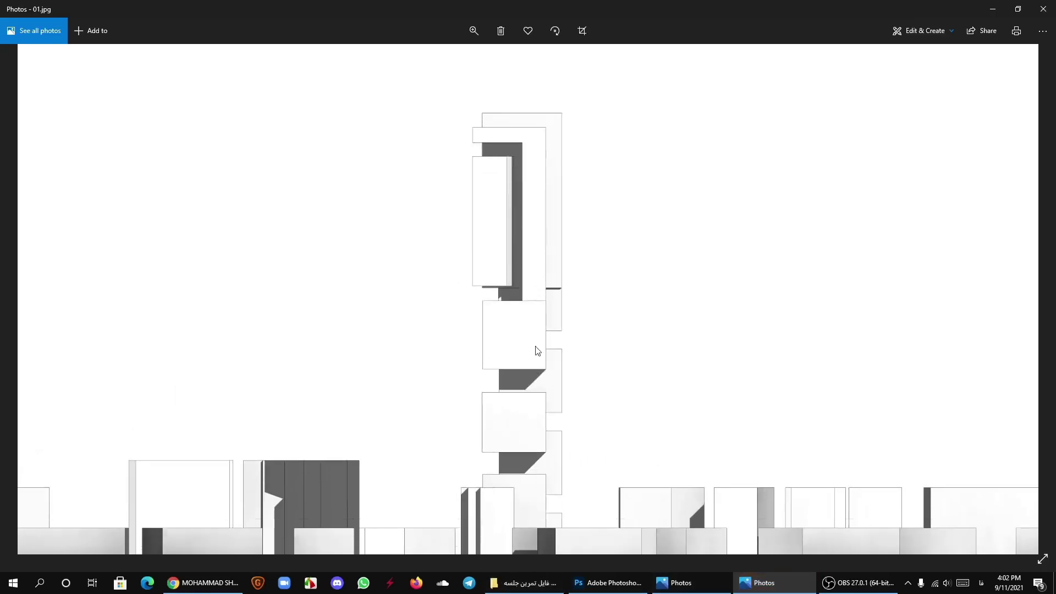
{"action": "left_click", "coordinate": [1043, 9]}
{"action": "mouse_move", "coordinate": [123, 120]}
{"action": "left_mouse_down"}
{"action": "mouse_move", "coordinate": [707, 540]}
{"action": "mouse_move", "coordinate": [229, 278]}
{"action": "left_mouse_up"}
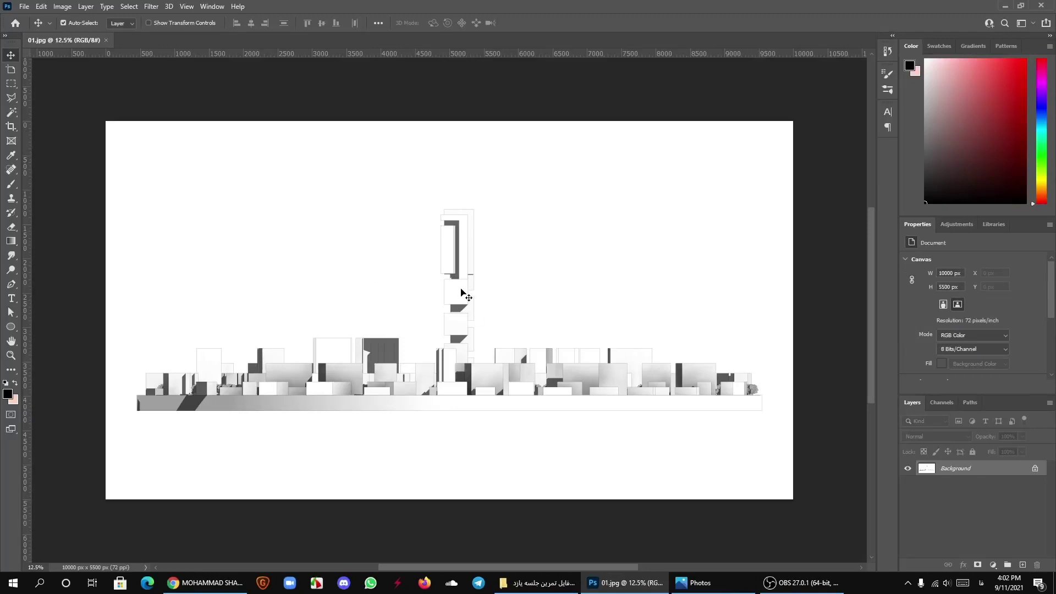
{"action": "scroll", "coordinate": [488, 325], "scroll_direction": "up", "scroll_amount": 2}
{"action": "scroll", "coordinate": [486, 328], "scroll_direction": "up", "scroll_amount": 1}
{"action": "scroll", "coordinate": [473, 332], "scroll_direction": "up", "scroll_amount": 1}
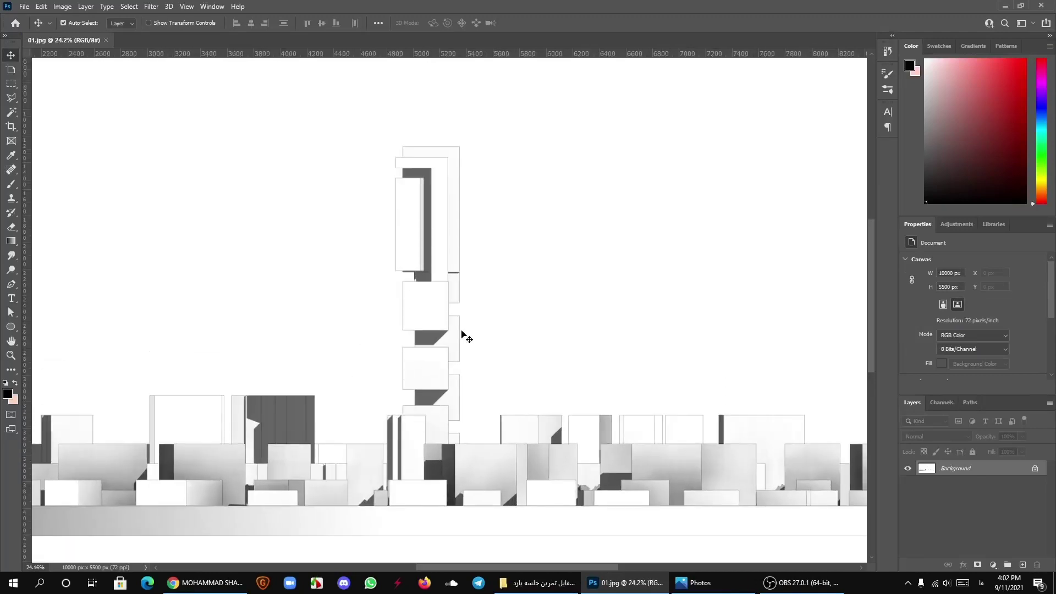
{"action": "scroll", "coordinate": [456, 329], "scroll_direction": "up", "scroll_amount": 1}
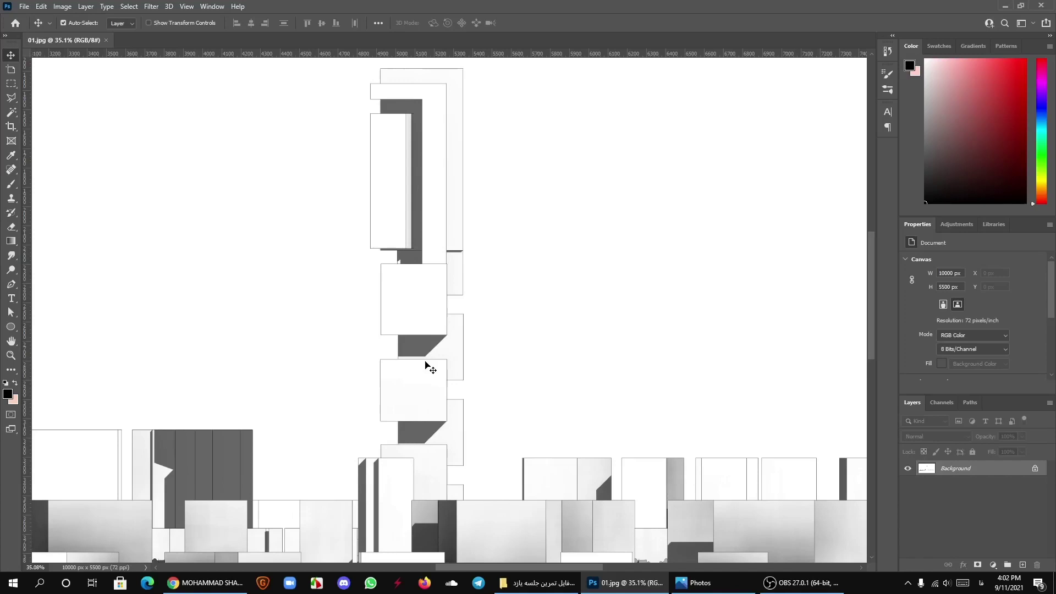
{"action": "scroll", "coordinate": [427, 365], "scroll_direction": "down", "scroll_amount": 1}
{"action": "scroll", "coordinate": [426, 364], "scroll_direction": "up", "scroll_amount": 2}
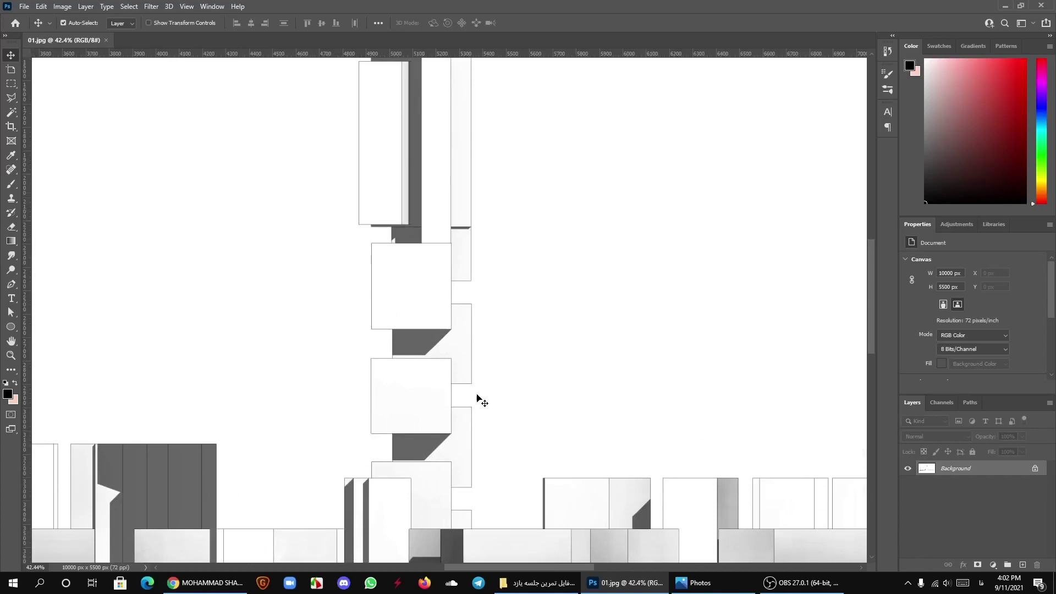
{"action": "scroll", "coordinate": [454, 352], "scroll_direction": "down", "scroll_amount": 2}
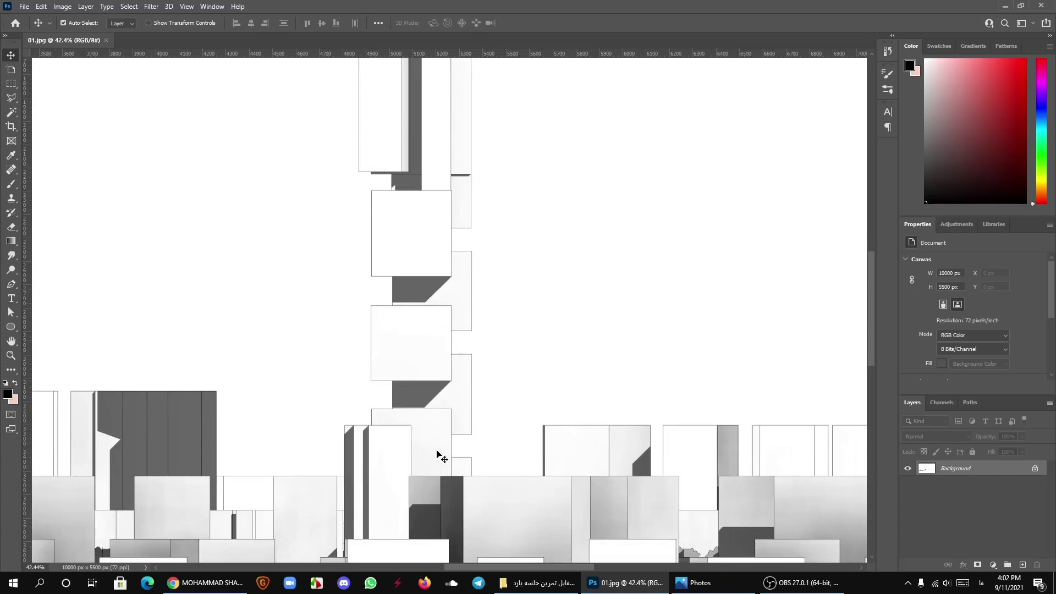
{"action": "scroll", "coordinate": [450, 415], "scroll_direction": "up", "scroll_amount": 3}
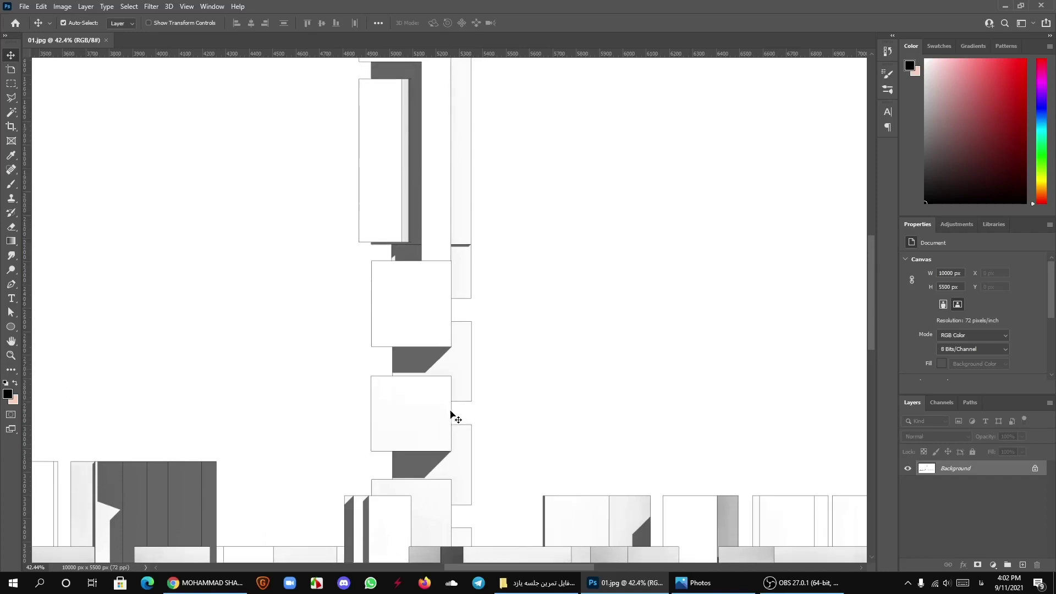
{"action": "scroll", "coordinate": [451, 414], "scroll_direction": "up", "scroll_amount": 3}
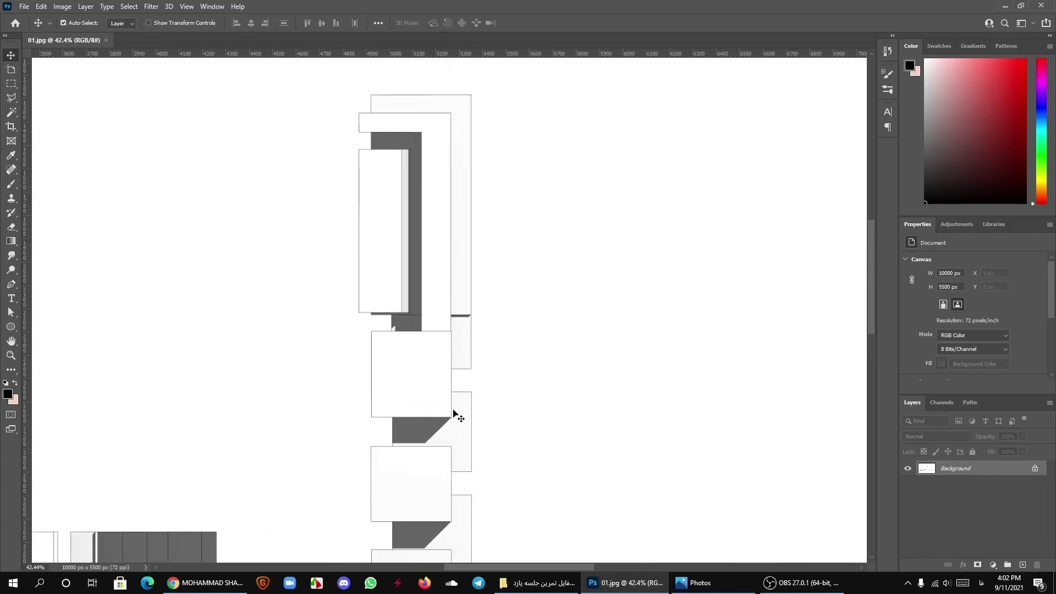
{"action": "scroll", "coordinate": [454, 414], "scroll_direction": "down", "scroll_amount": 2}
{"action": "scroll", "coordinate": [465, 408], "scroll_direction": "up", "scroll_amount": 2}
{"action": "scroll", "coordinate": [465, 385], "scroll_direction": "up", "scroll_amount": 1}
{"action": "scroll", "coordinate": [466, 377], "scroll_direction": "up", "scroll_amount": 3}
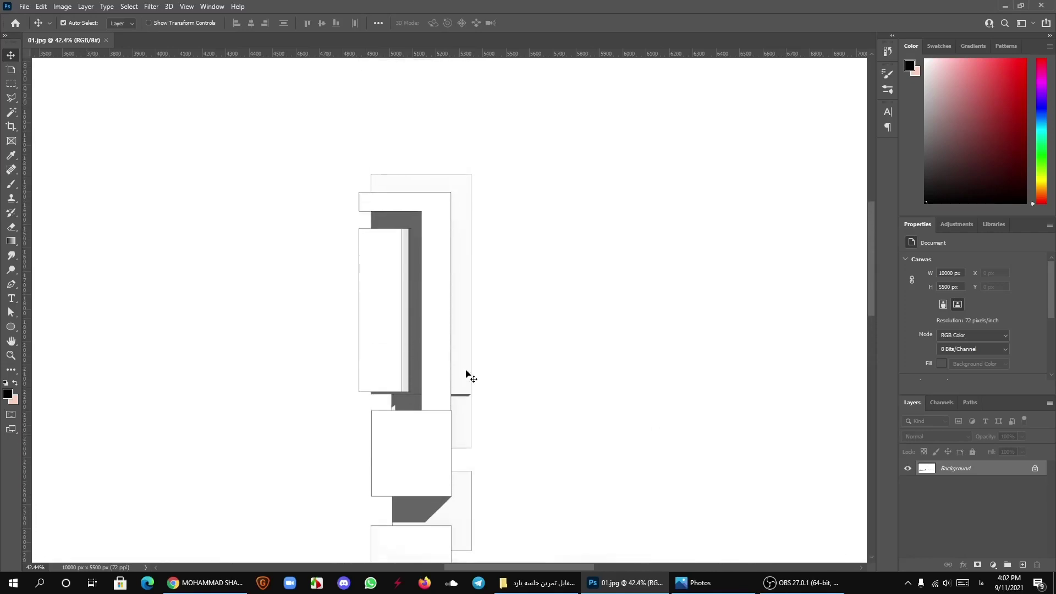
{"action": "scroll", "coordinate": [467, 374], "scroll_direction": "down", "scroll_amount": 3}
{"action": "scroll", "coordinate": [465, 344], "scroll_direction": "up", "scroll_amount": 1}
{"action": "scroll", "coordinate": [440, 363], "scroll_direction": "up", "scroll_amount": 2}
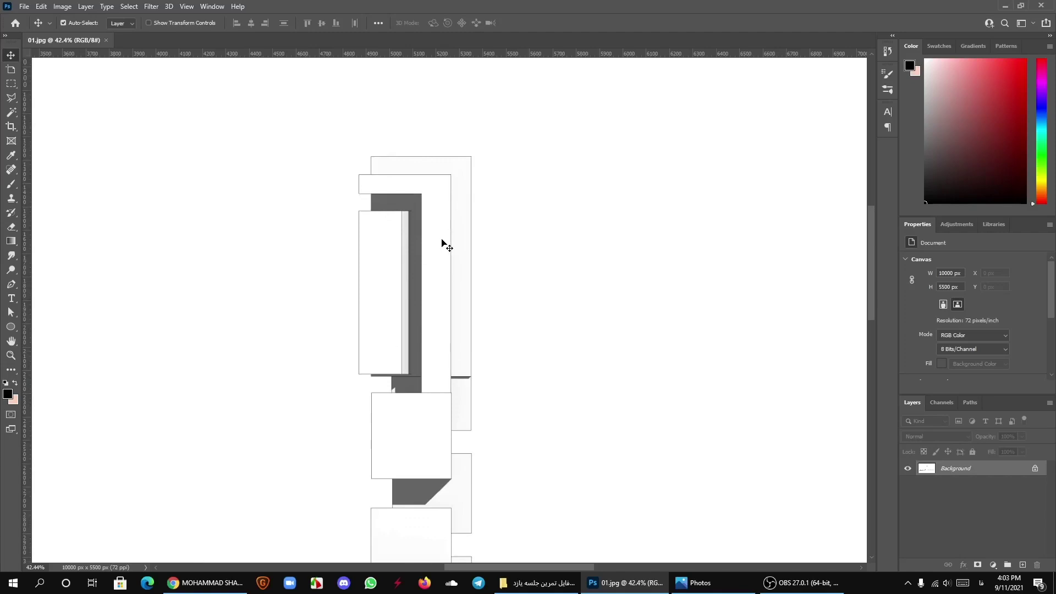
{"action": "scroll", "coordinate": [468, 294], "scroll_direction": "down", "scroll_amount": 3}
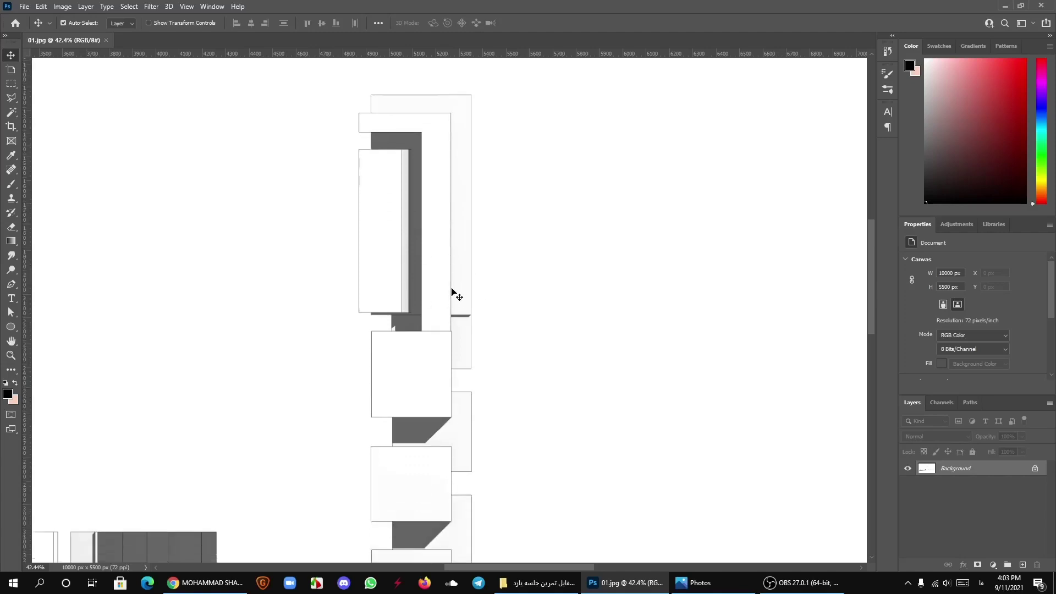
{"action": "scroll", "coordinate": [418, 260], "scroll_direction": "down", "scroll_amount": 3}
{"action": "scroll", "coordinate": [445, 344], "scroll_direction": "down", "scroll_amount": 1}
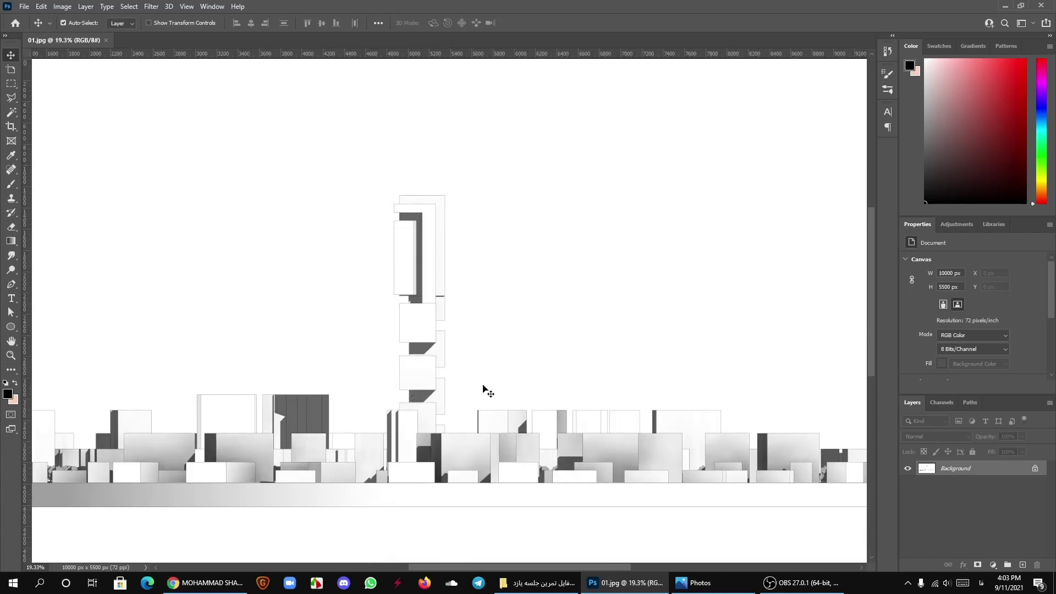
{"action": "scroll", "coordinate": [417, 312], "scroll_direction": "down", "scroll_amount": 2}
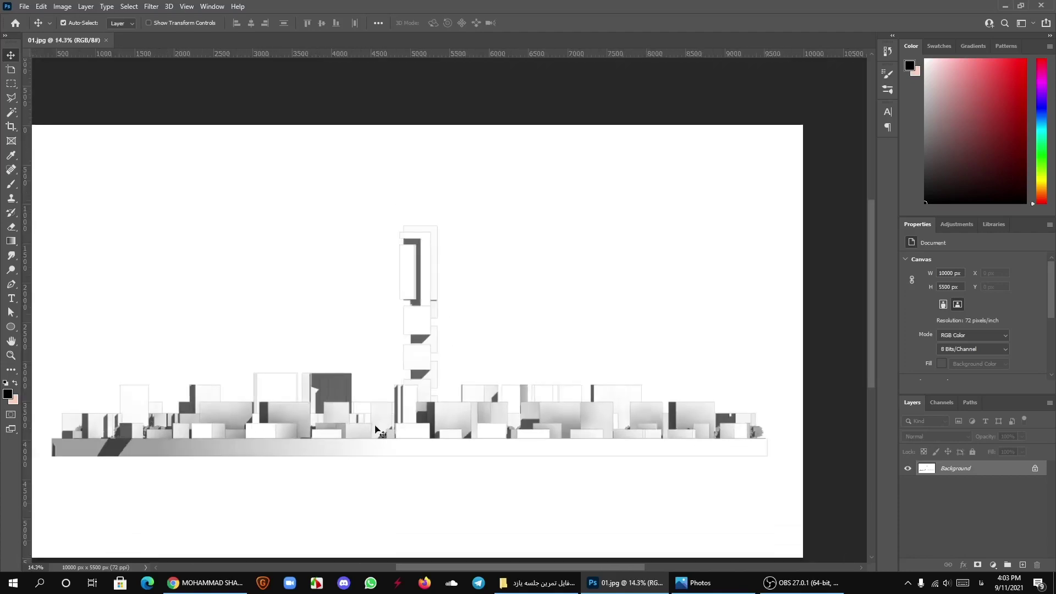
{"action": "scroll", "coordinate": [644, 423], "scroll_direction": "up", "scroll_amount": 2}
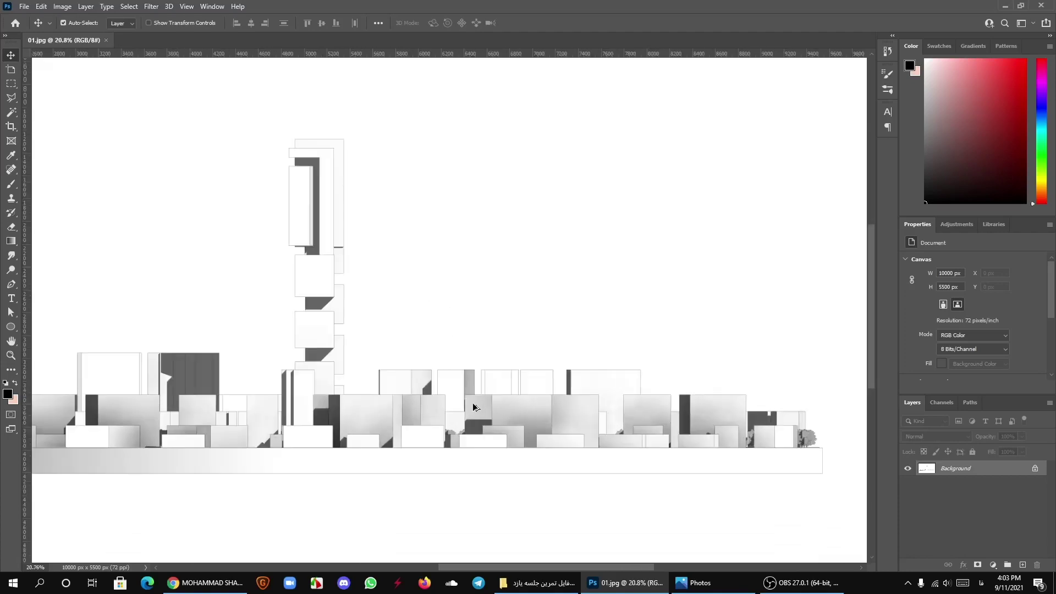
{"action": "scroll", "coordinate": [476, 408], "scroll_direction": "down", "scroll_amount": 2}
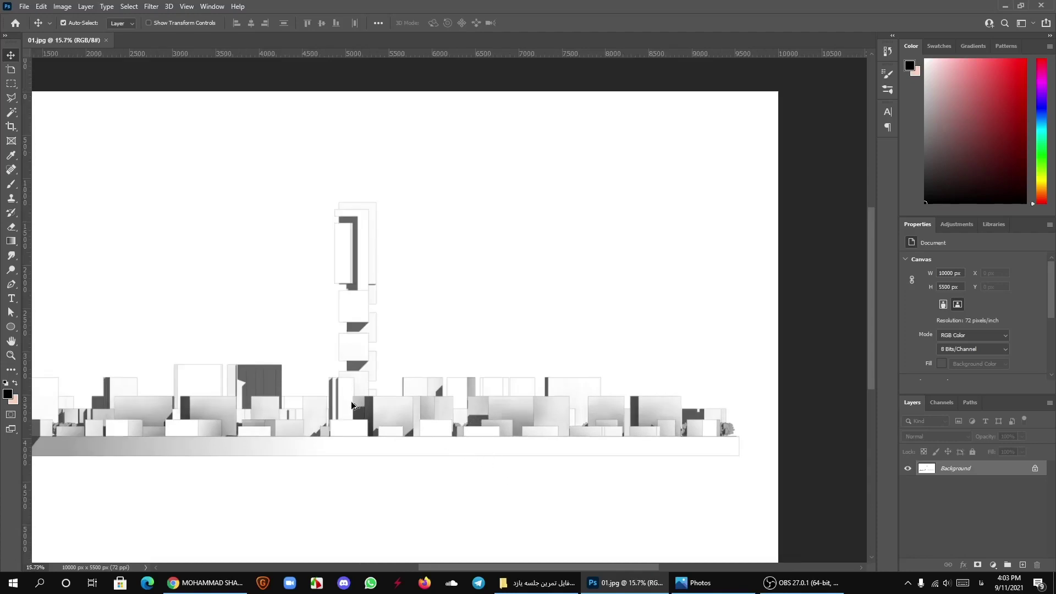
{"action": "scroll", "coordinate": [355, 404], "scroll_direction": "up", "scroll_amount": 3}
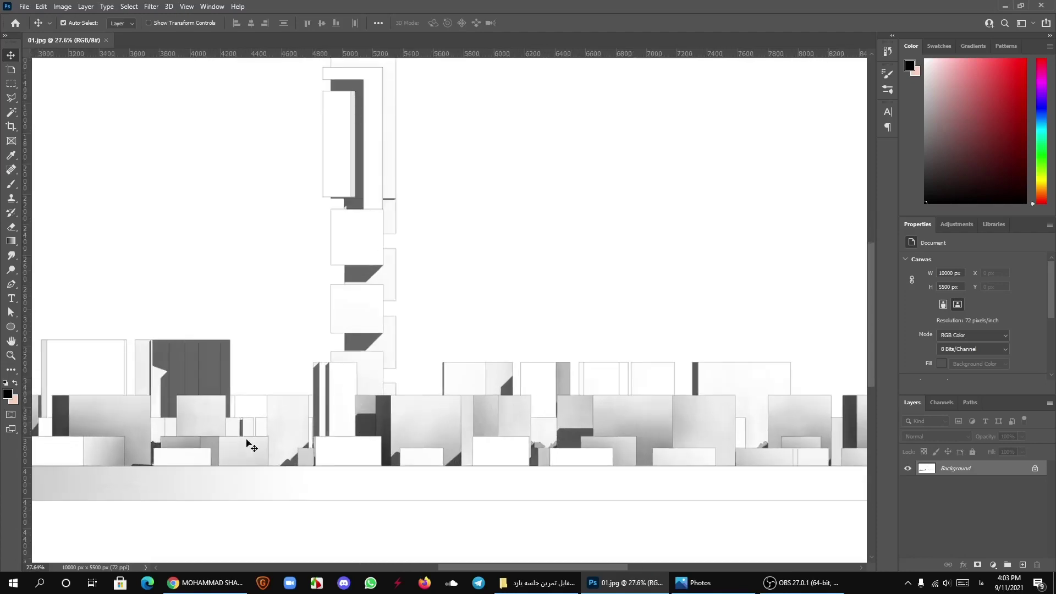
{"action": "scroll", "coordinate": [277, 393], "scroll_direction": "down", "scroll_amount": 3}
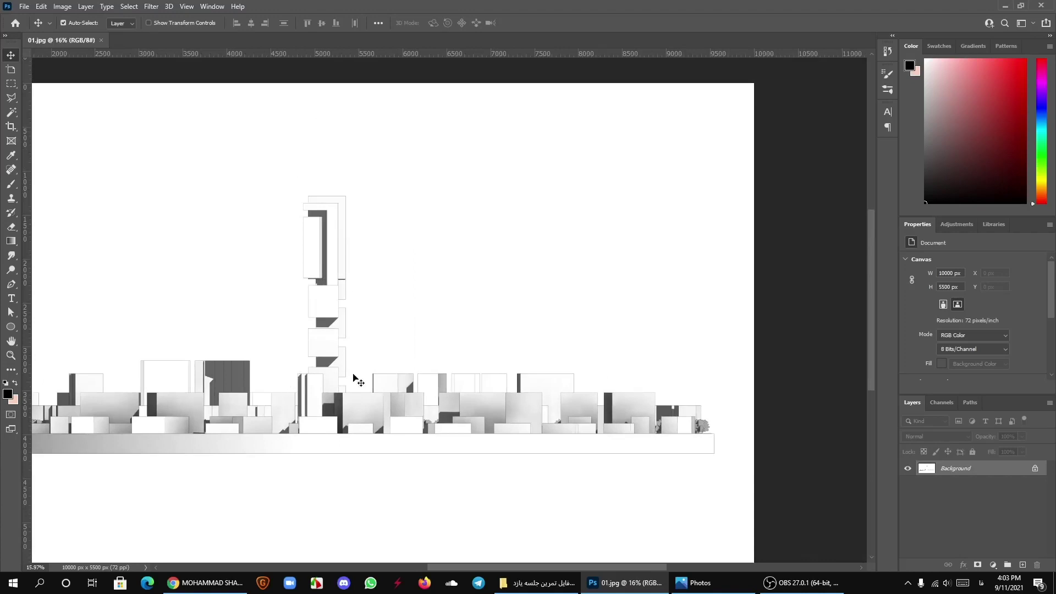
{"action": "scroll", "coordinate": [539, 375], "scroll_direction": "down", "scroll_amount": 2}
{"action": "scroll", "coordinate": [655, 423], "scroll_direction": "up", "scroll_amount": 2}
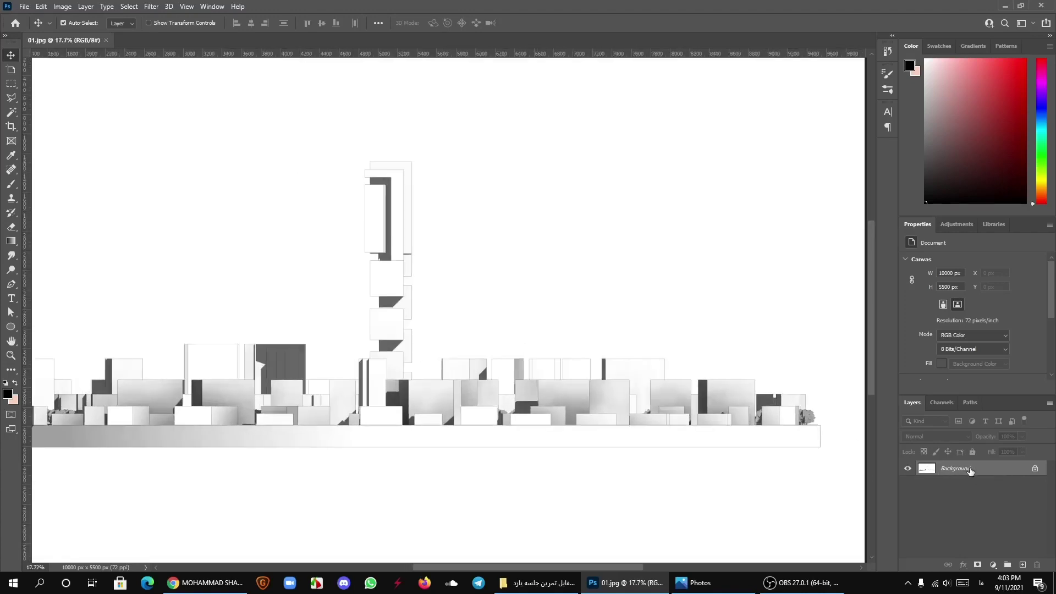
Step: Convert the Background to Layer 0, duplicate it as Layer 0 copy, then hide and lock Layer 0
{"action": "left_click", "coordinate": [1035, 469]}
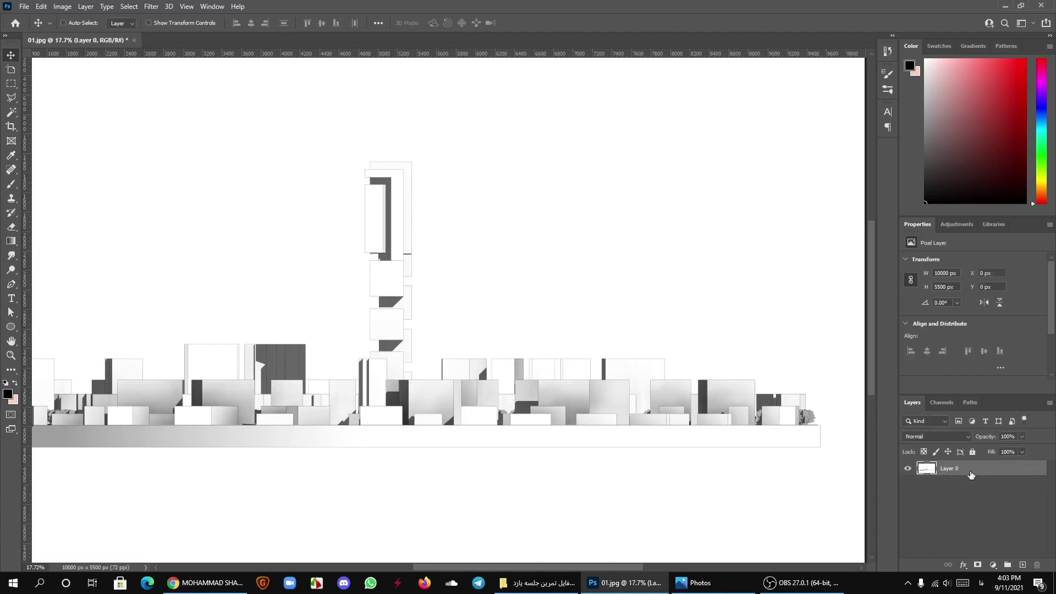
{"action": "key", "text": "ctrl+j"}
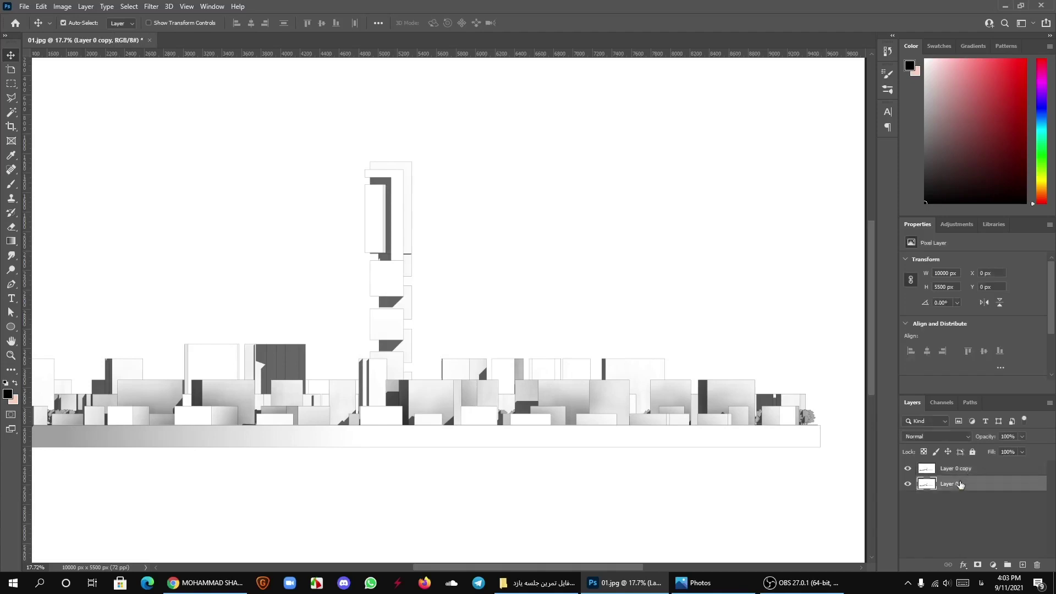
{"action": "left_click", "coordinate": [946, 488]}
{"action": "left_click", "coordinate": [908, 484]}
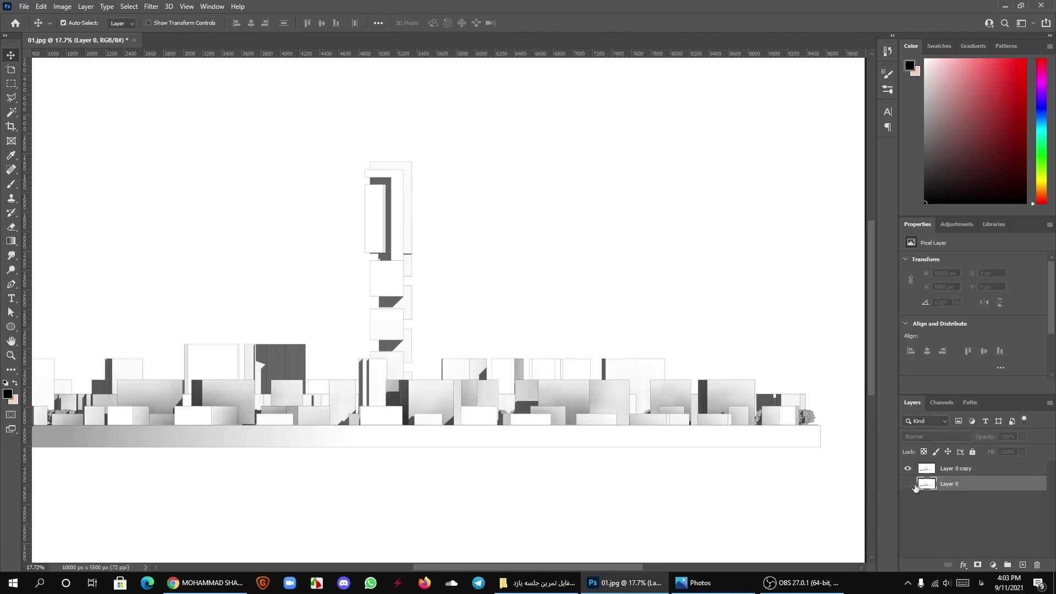
{"action": "left_click", "coordinate": [956, 471]}
{"action": "left_click", "coordinate": [972, 452]}
{"action": "left_click", "coordinate": [989, 510]}
{"action": "left_click", "coordinate": [966, 472]}
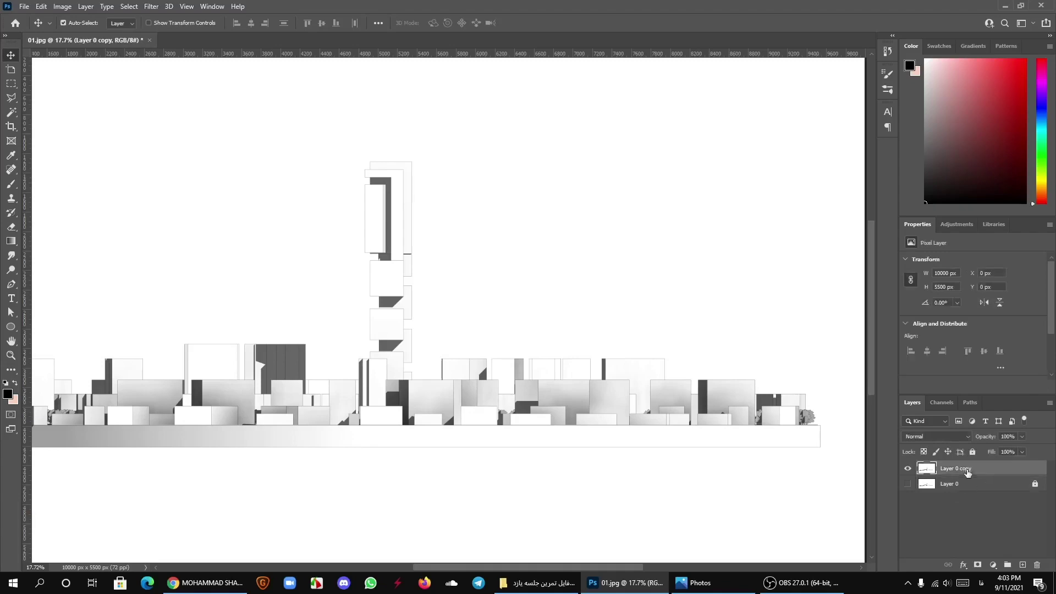
{"action": "left_click", "coordinate": [909, 468]}
{"action": "left_click", "coordinate": [909, 469]}
{"action": "left_click", "coordinate": [907, 483]}
{"action": "scroll", "coordinate": [564, 435], "scroll_direction": "down", "scroll_amount": 4}
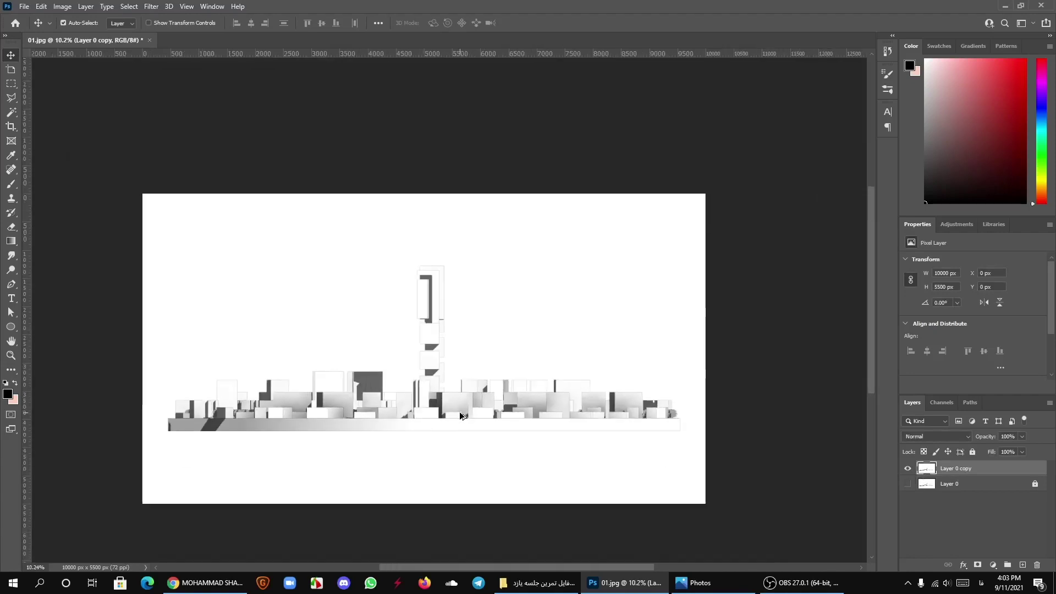
{"action": "scroll", "coordinate": [564, 435], "scroll_direction": "up", "scroll_amount": 3}
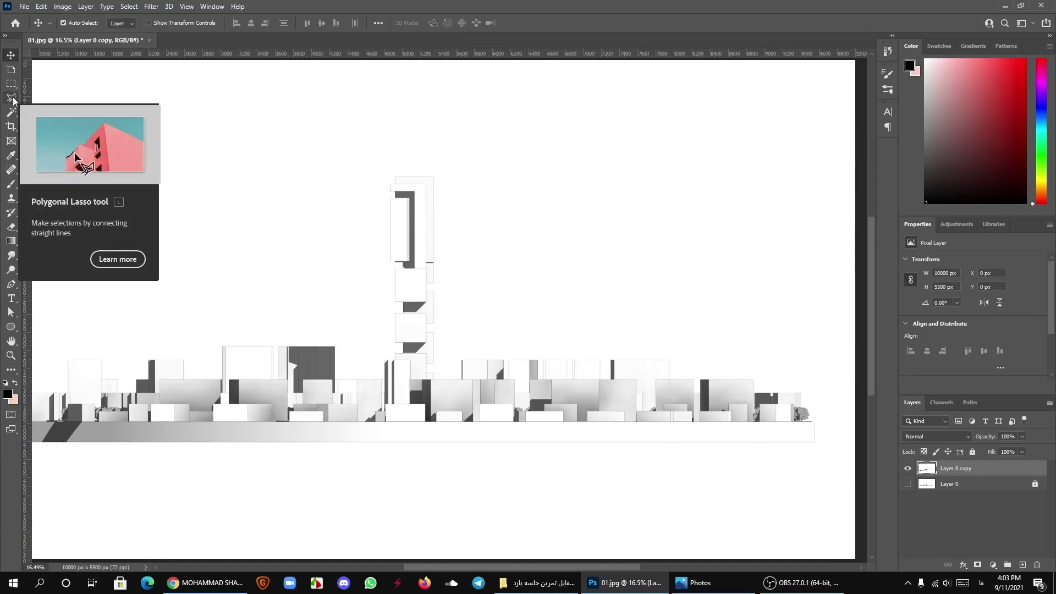
Step: Select the Polygonal Lasso tool and zoom in on the skyline base
{"action": "left_click", "coordinate": [12, 99]}
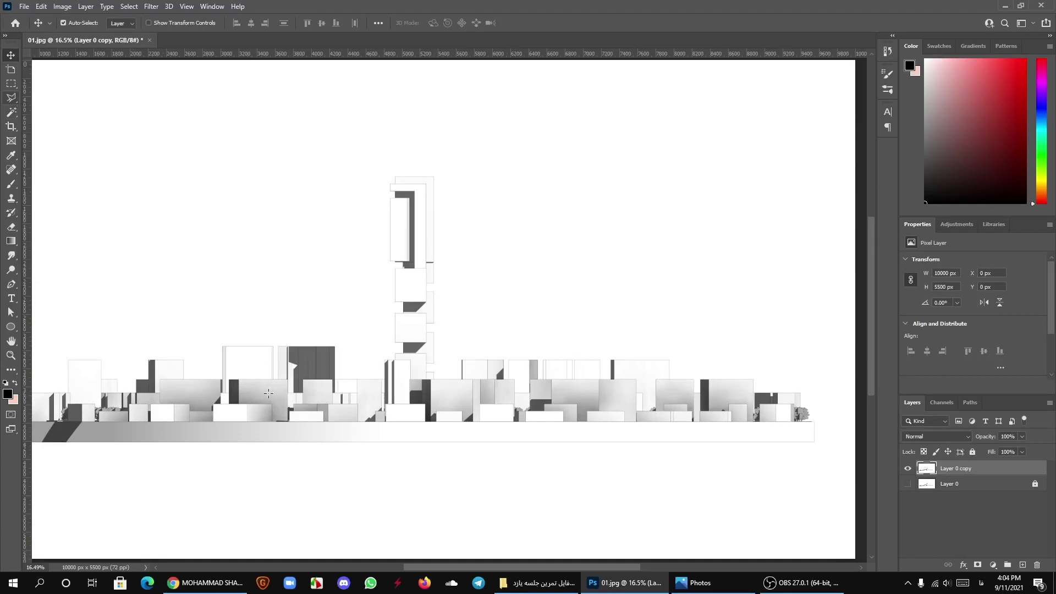
{"action": "scroll", "coordinate": [658, 435], "scroll_direction": "down", "scroll_amount": 3}
{"action": "scroll", "coordinate": [657, 434], "scroll_direction": "up", "scroll_amount": 3}
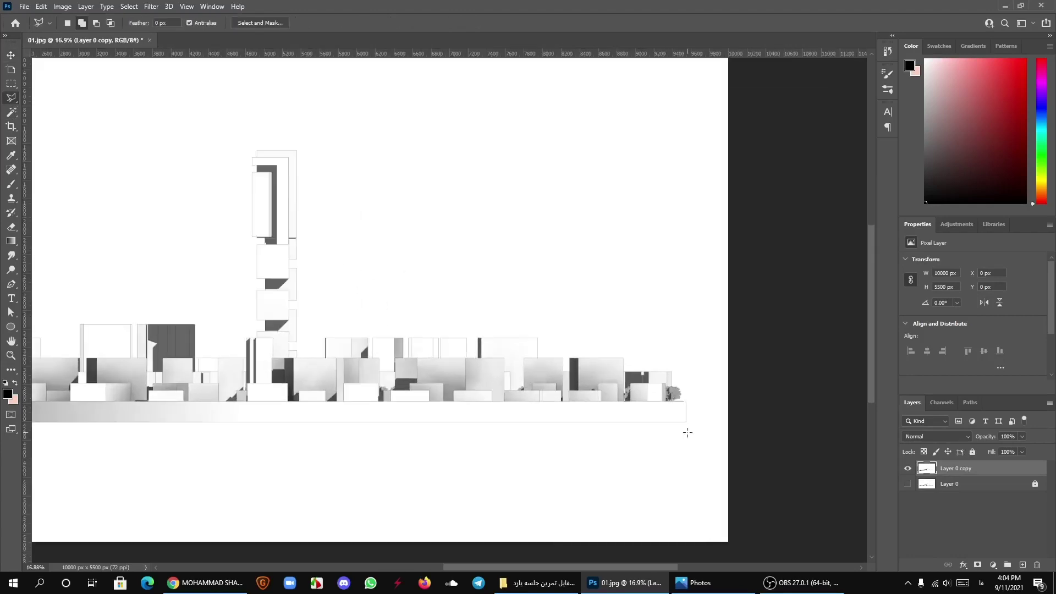
{"action": "scroll", "coordinate": [688, 434], "scroll_direction": "up", "scroll_amount": 2}
{"action": "scroll", "coordinate": [684, 424], "scroll_direction": "up", "scroll_amount": 3}
{"action": "scroll", "coordinate": [681, 413], "scroll_direction": "up", "scroll_amount": 2}
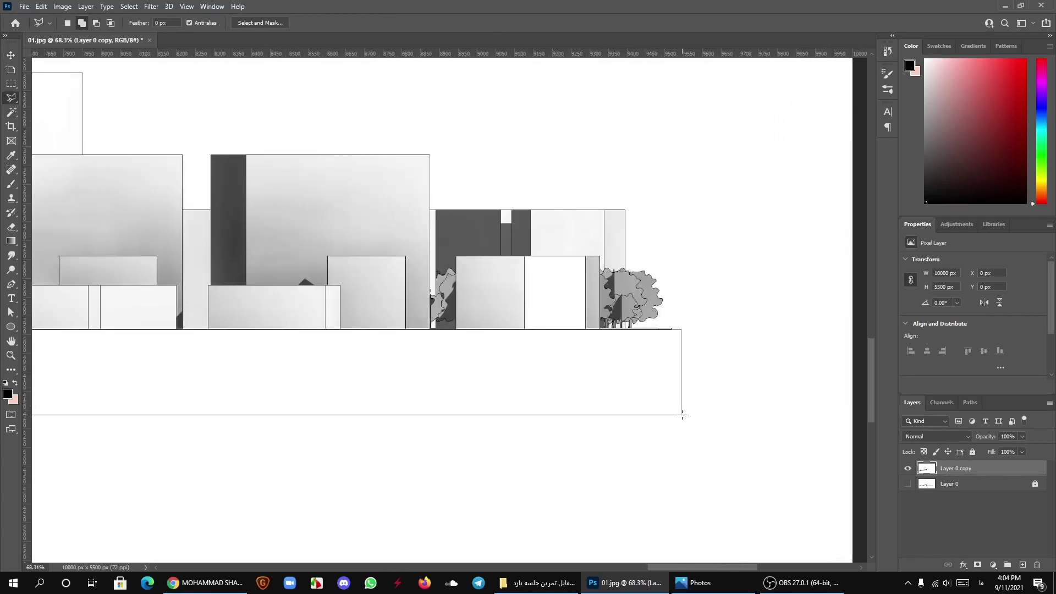
Step: Start the outline at the base's bottom-right corner and trace the first building tops leftward
{"action": "left_click", "coordinate": [681, 415]}
{"action": "left_click", "coordinate": [601, 330]}
{"action": "left_click", "coordinate": [600, 256]}
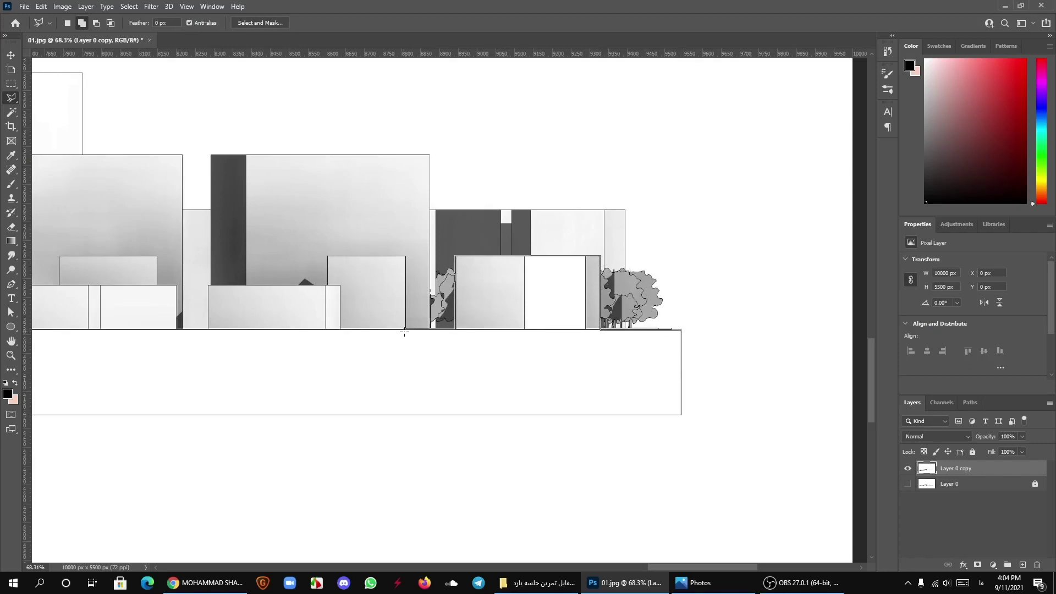
{"action": "left_click", "coordinate": [405, 256]}
{"action": "left_click", "coordinate": [328, 285]}
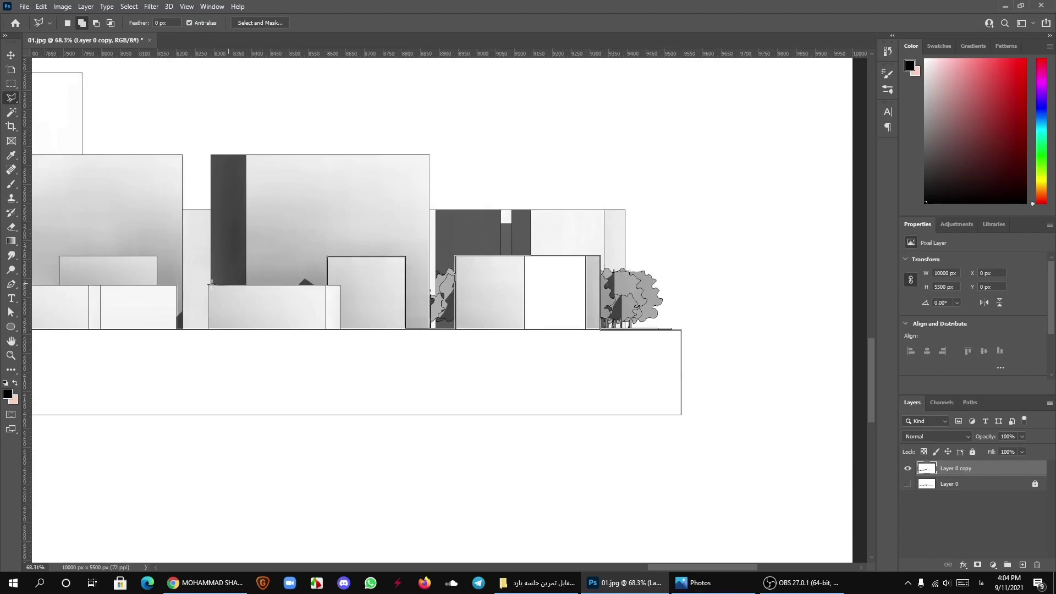
{"action": "left_click", "coordinate": [209, 330]}
{"action": "scroll", "coordinate": [209, 330], "scroll_direction": "left", "scroll_amount": 5}
{"action": "scroll", "coordinate": [203, 333], "scroll_direction": "left", "scroll_amount": 5}
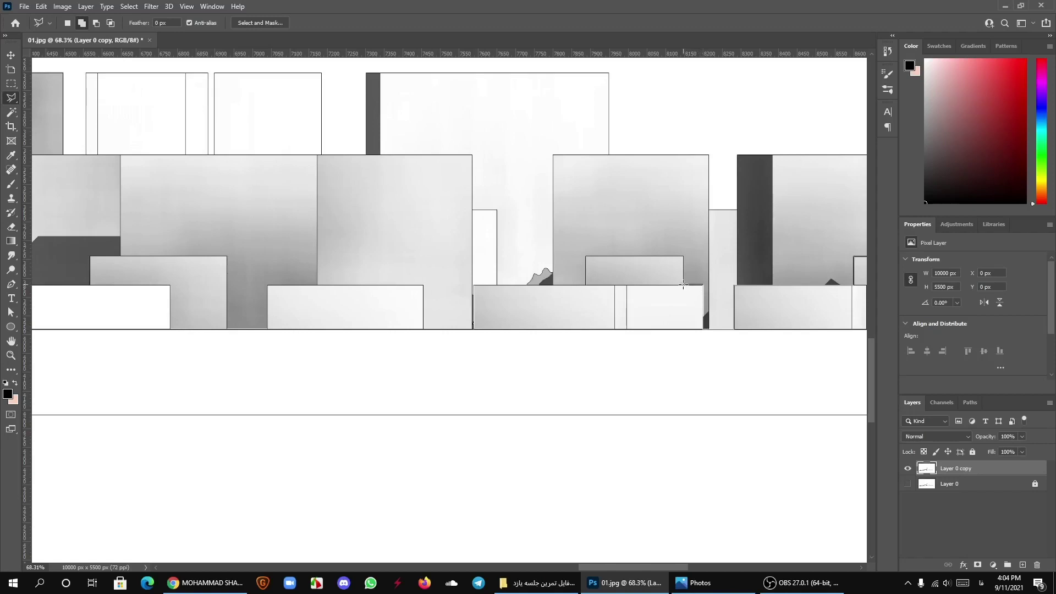
Step: Continue the outline around the next box corners along the bottom edge
{"action": "left_click", "coordinate": [583, 286]}
{"action": "left_click", "coordinate": [472, 329]}
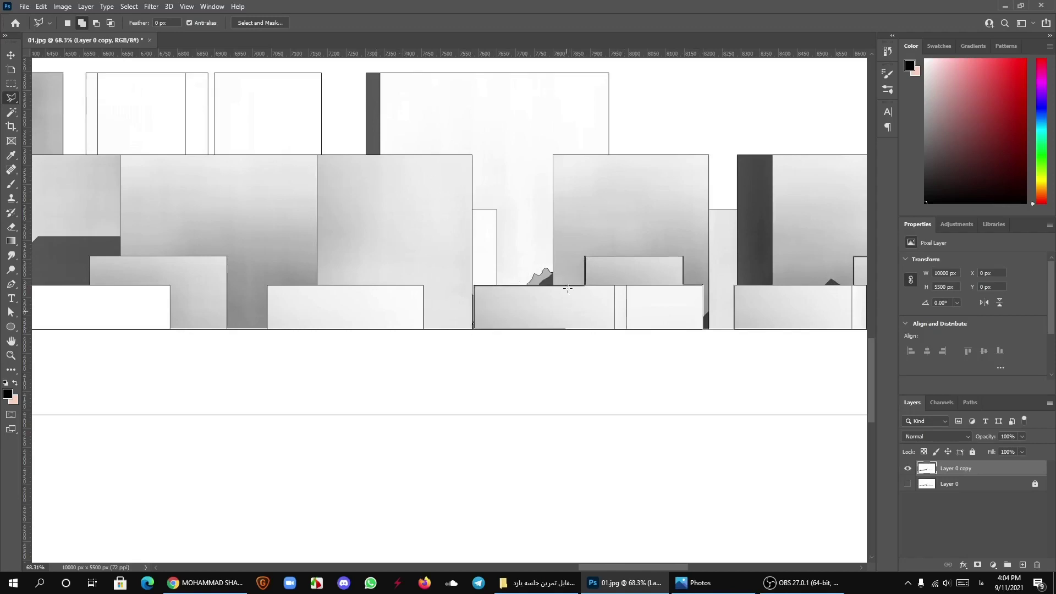
{"action": "left_click", "coordinate": [433, 329]}
{"action": "left_click", "coordinate": [424, 330]}
{"action": "left_click", "coordinate": [269, 285]}
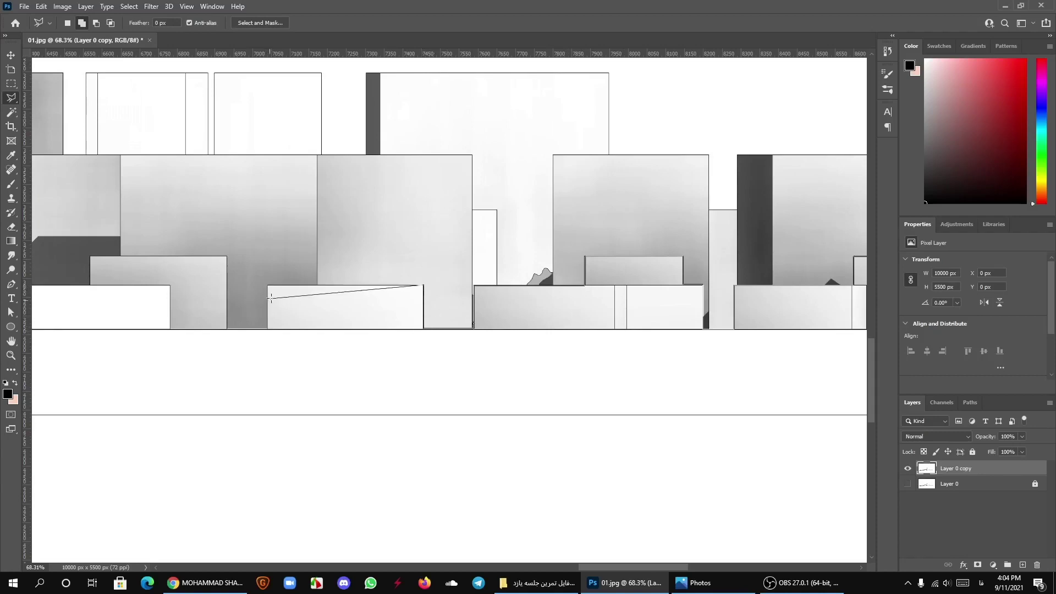
{"action": "left_click", "coordinate": [268, 330]}
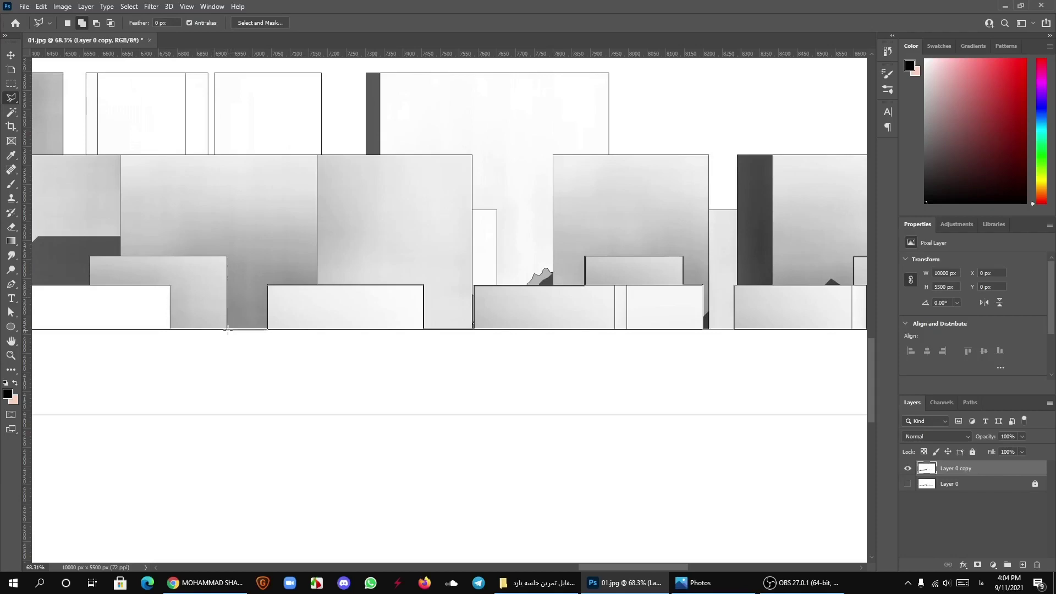
{"action": "left_click", "coordinate": [227, 330]}
{"action": "left_click", "coordinate": [226, 255]}
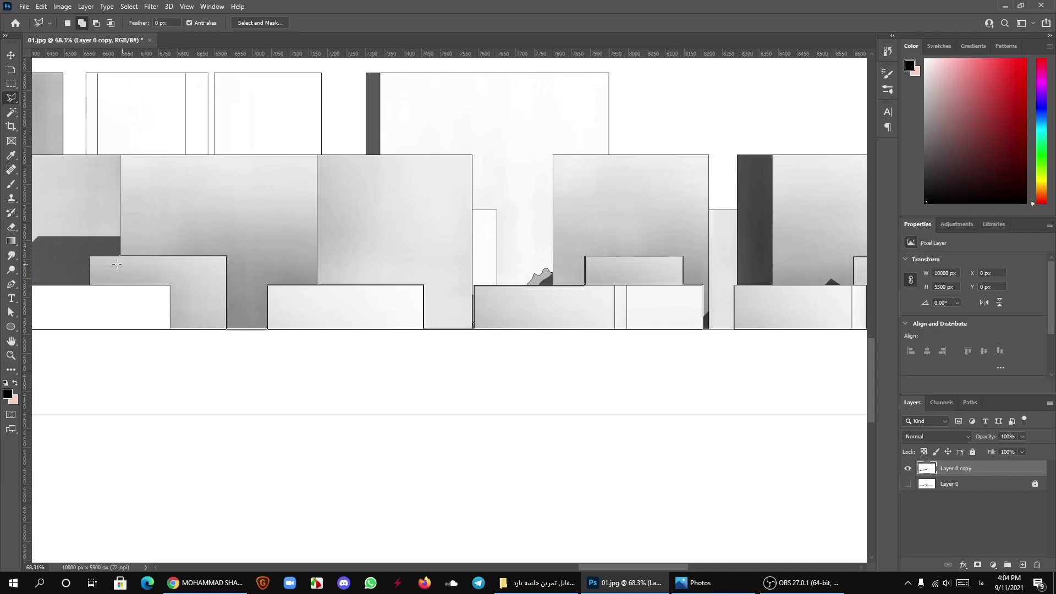
{"action": "left_click", "coordinate": [89, 256]}
{"action": "left_click", "coordinate": [90, 286]}
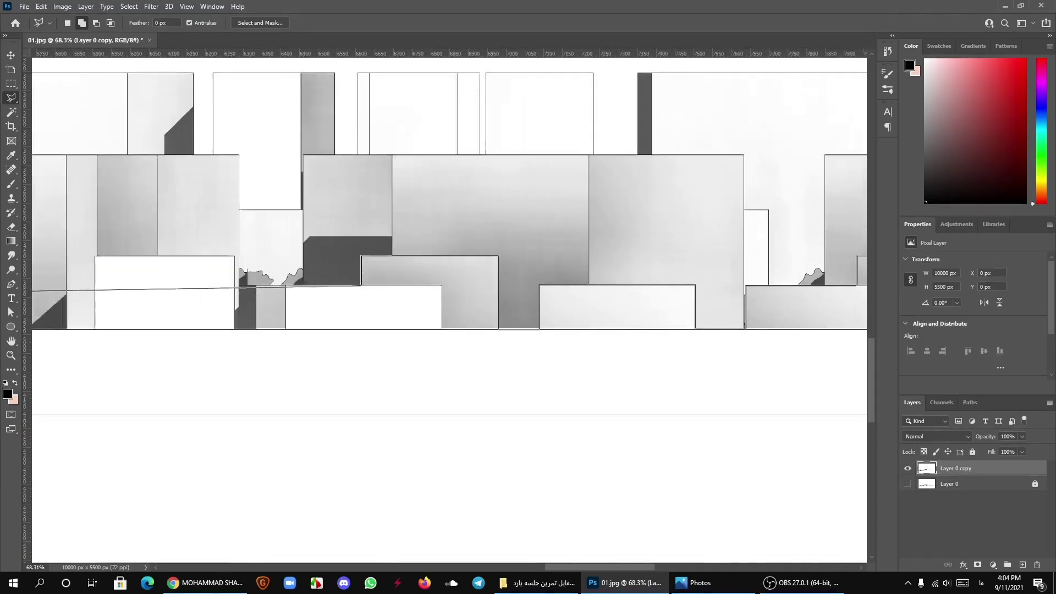
{"action": "scroll", "coordinate": [440, 220], "scroll_direction": "left", "scroll_amount": 10}
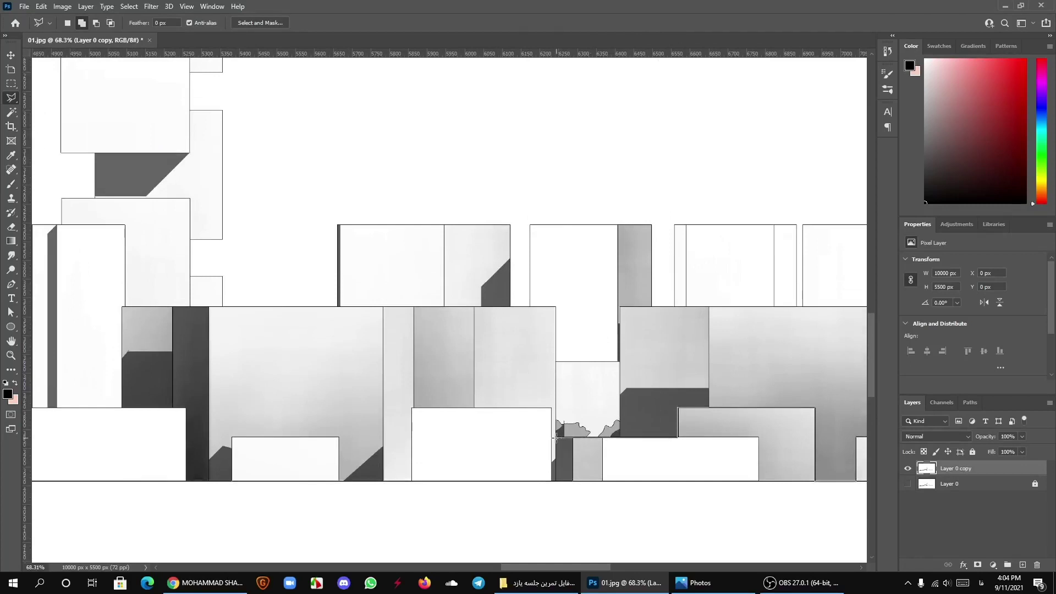
Step: Extend the outline around further box corners, rising along the tower's edge
{"action": "left_click", "coordinate": [553, 438]}
{"action": "left_click", "coordinate": [552, 483]}
{"action": "left_click", "coordinate": [412, 406]}
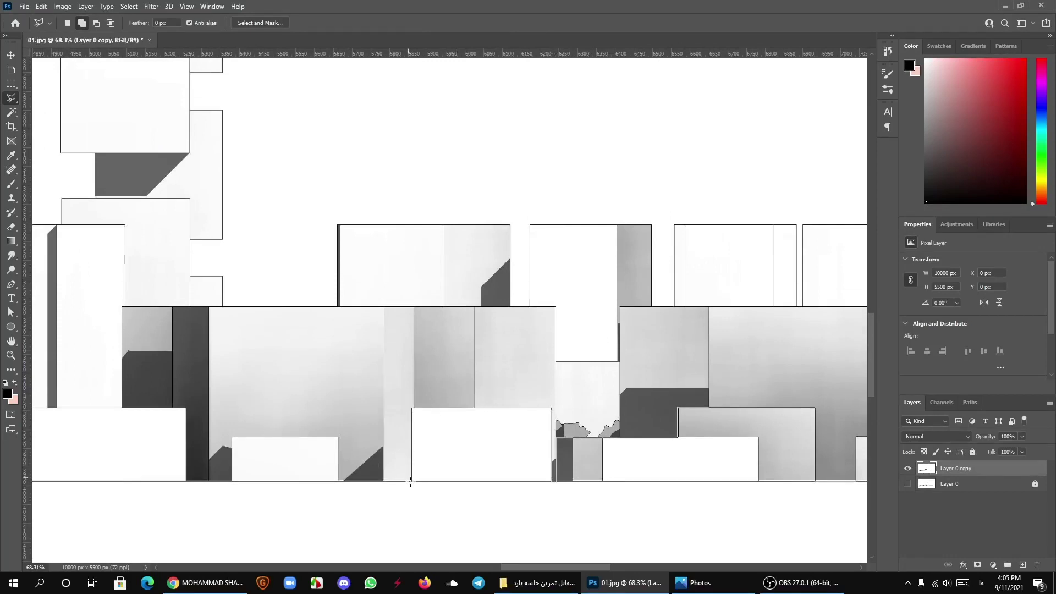
{"action": "left_click", "coordinate": [338, 481]}
{"action": "scroll", "coordinate": [106, 440], "scroll_direction": "left", "scroll_amount": 3}
Step: Remove a misplaced outline point and add the correct bottom box corner
{"action": "scroll", "coordinate": [366, 166], "scroll_direction": "up", "scroll_amount": 3}
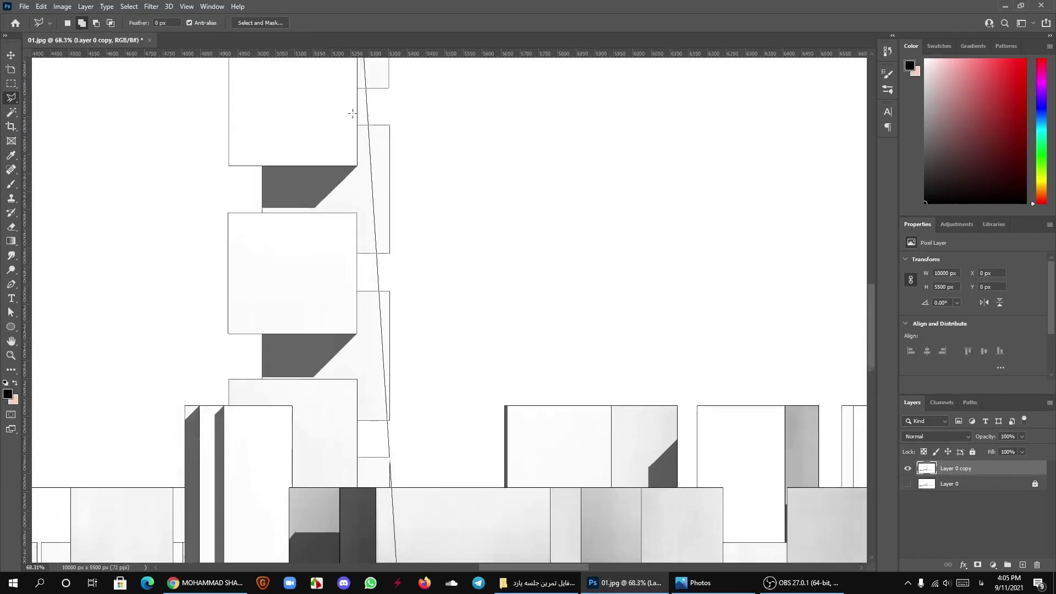
{"action": "scroll", "coordinate": [358, 278], "scroll_direction": "down", "scroll_amount": 2}
{"action": "scroll", "coordinate": [373, 412], "scroll_direction": "down", "scroll_amount": 3}
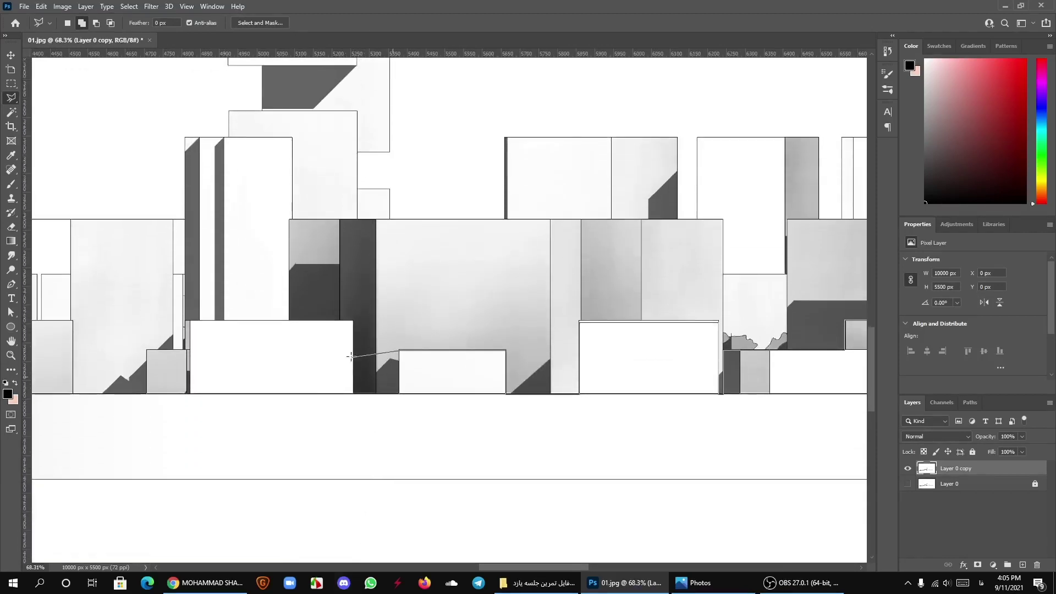
{"action": "left_click", "coordinate": [225, 145]}
{"action": "key", "text": "BackSpace"}
{"action": "left_click", "coordinate": [396, 394]}
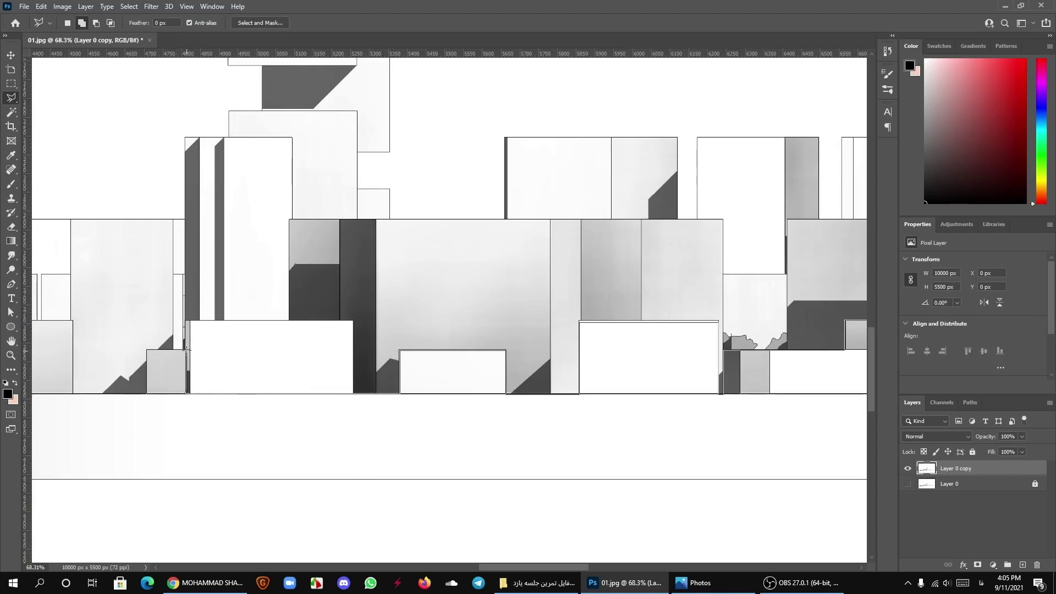
Step: Pan left and trace the next block's corners down to the base line
{"action": "left_click_drag", "start_coordinate": [153, 352], "coordinate": [414, 336]}
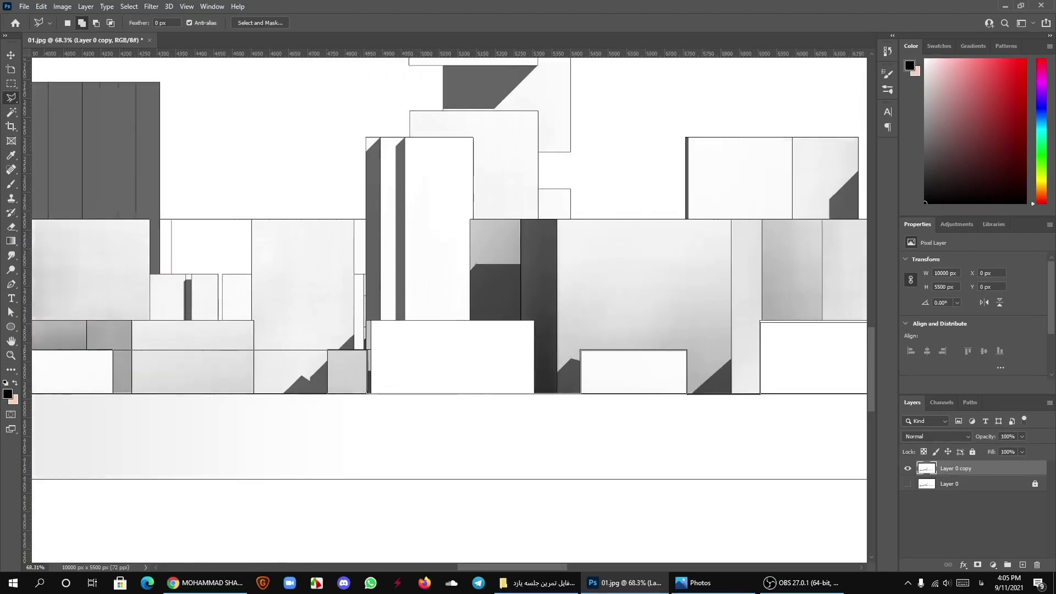
{"action": "left_click", "coordinate": [424, 349]}
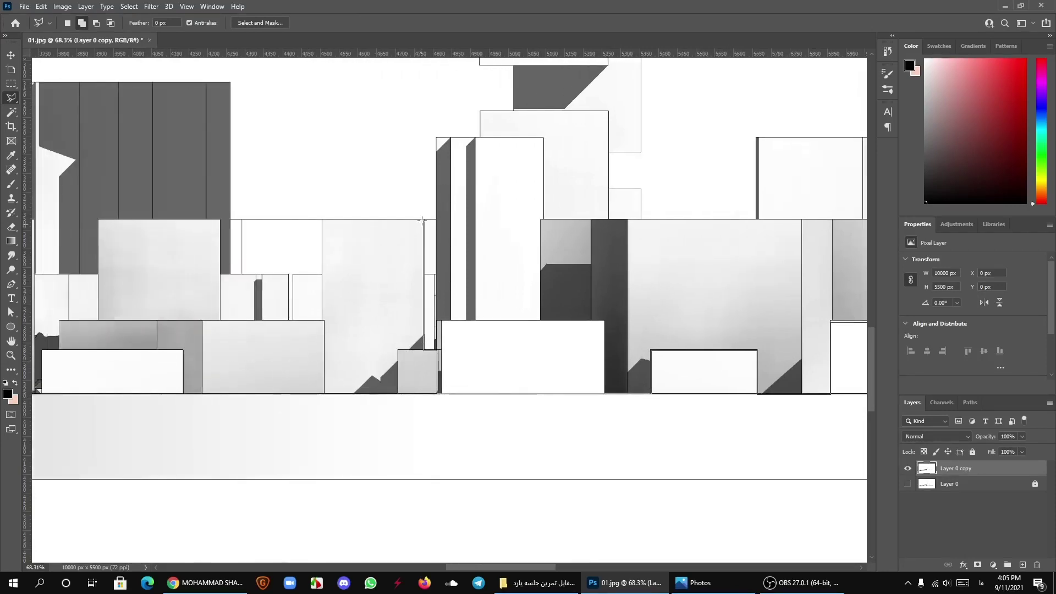
{"action": "left_click", "coordinate": [423, 218]}
{"action": "left_click", "coordinate": [321, 219]}
{"action": "left_click", "coordinate": [322, 319]}
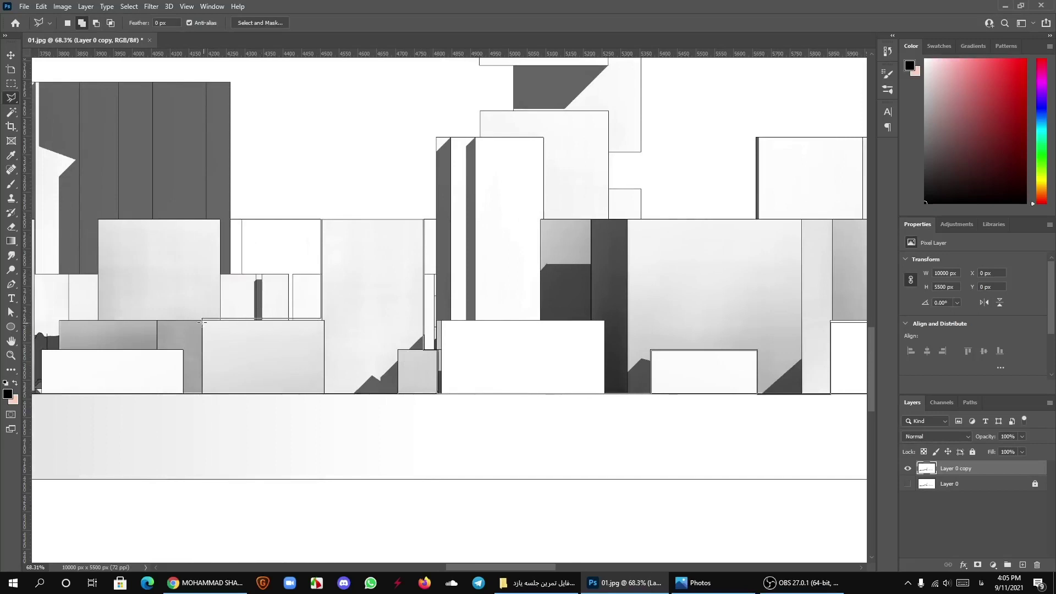
{"action": "left_click", "coordinate": [60, 319]}
{"action": "left_click", "coordinate": [42, 351]}
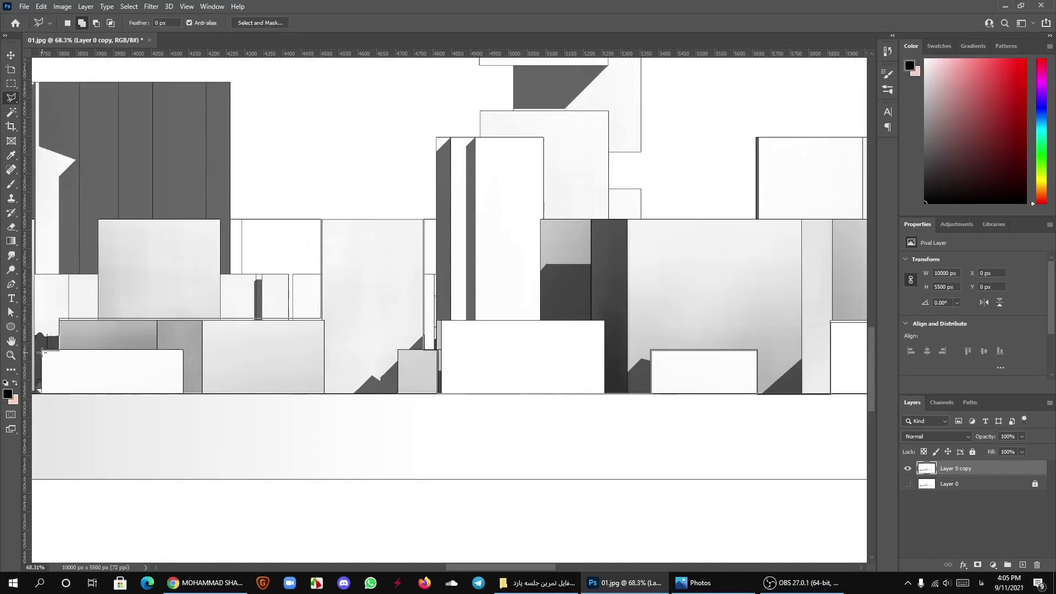
{"action": "scroll", "coordinate": [71, 363], "scroll_direction": "left", "scroll_amount": 5}
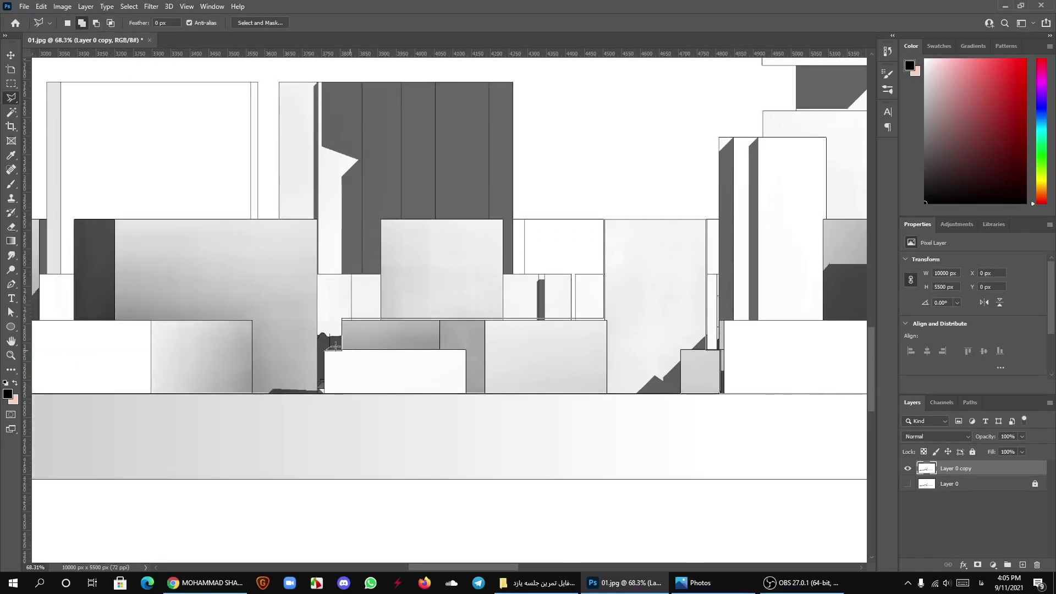
Step: Adjust the zoom and add outline points along the box edge to its bottom-right corner
{"action": "key", "text": "ctrl+plus"}
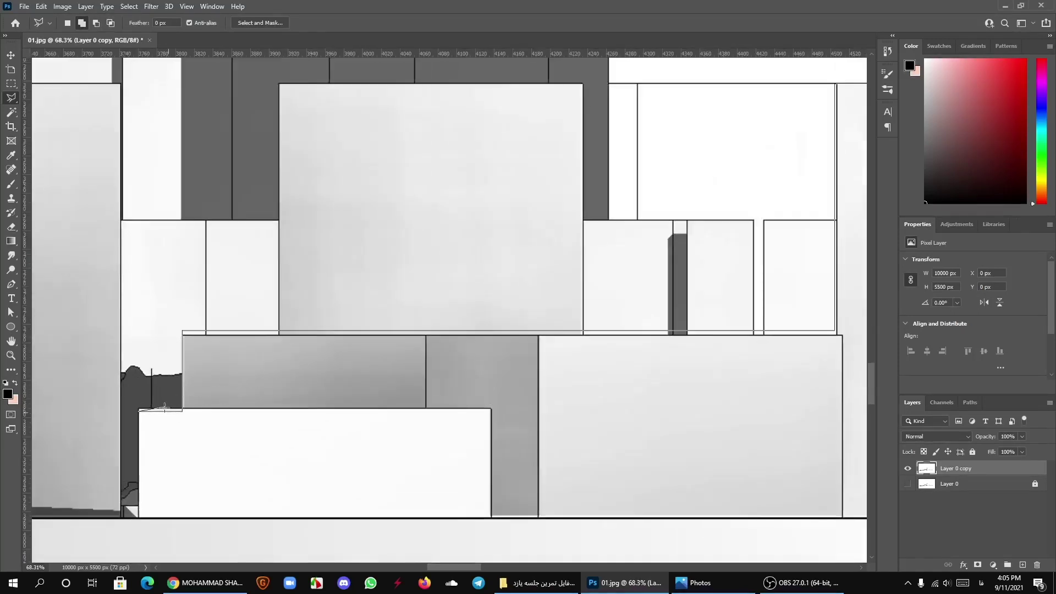
{"action": "key", "text": "ctrl+minus"}
{"action": "scroll", "coordinate": [314, 389], "scroll_direction": "up", "scroll_amount": 1}
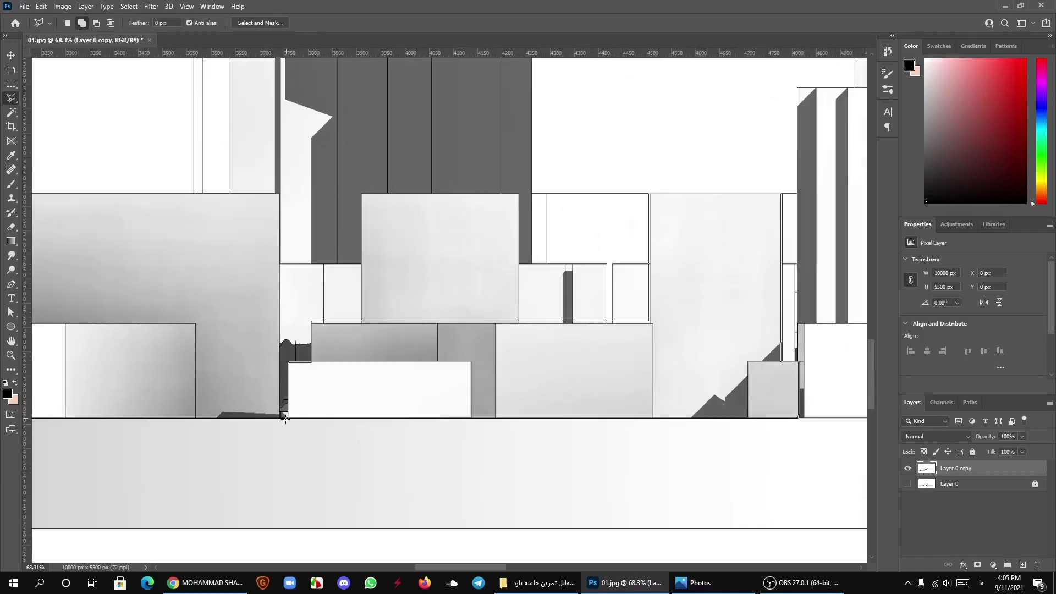
{"action": "left_click", "coordinate": [287, 417]}
{"action": "left_click", "coordinate": [196, 417]}
{"action": "scroll", "coordinate": [198, 327], "scroll_direction": "left", "scroll_amount": 3}
{"action": "scroll", "coordinate": [231, 326], "scroll_direction": "left", "scroll_amount": 3}
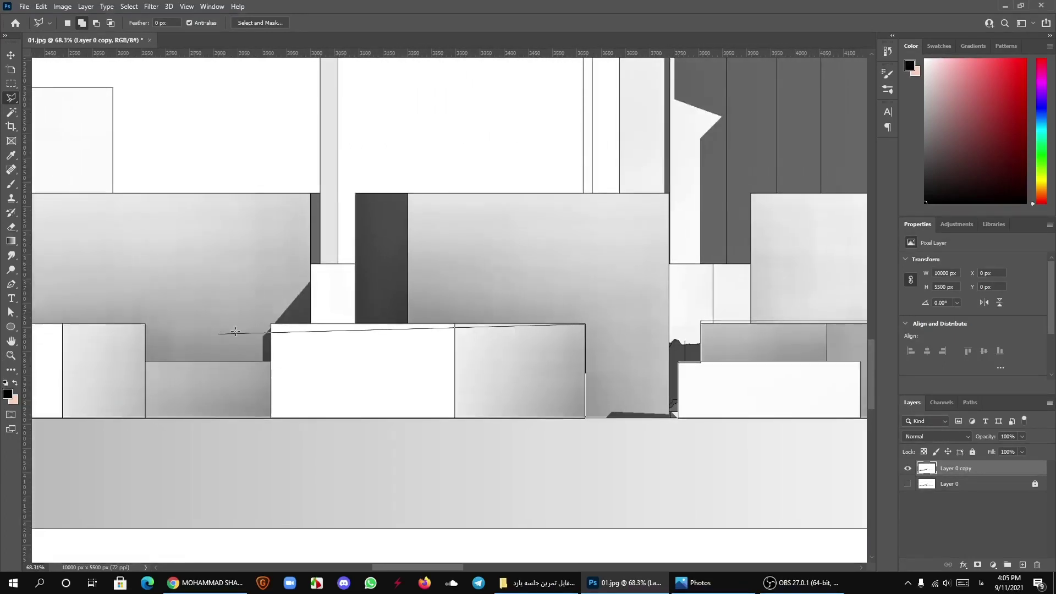
{"action": "scroll", "coordinate": [277, 330], "scroll_direction": "down", "scroll_amount": 3}
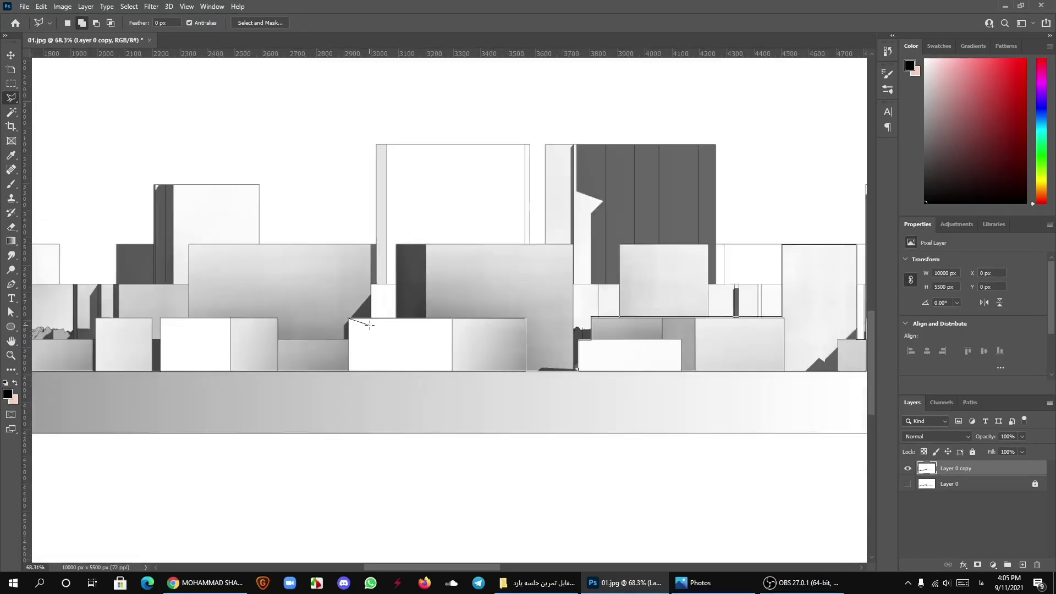
{"action": "scroll", "coordinate": [358, 324], "scroll_direction": "up", "scroll_amount": 2}
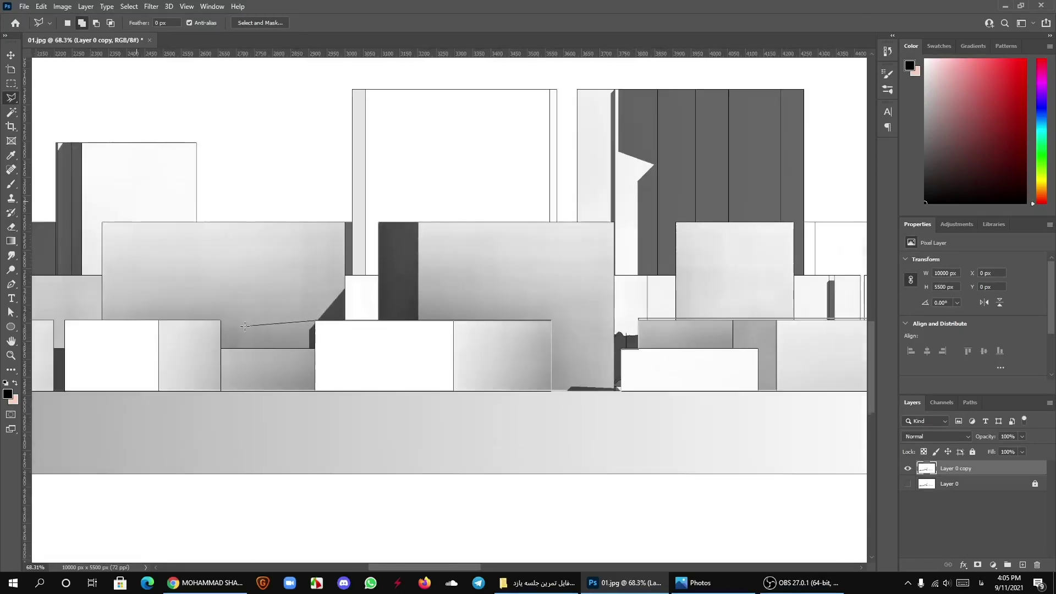
Step: Trace the next boxes' bottom and top corners, panning further left past the edge
{"action": "left_click", "coordinate": [314, 391]}
{"action": "left_click", "coordinate": [221, 392]}
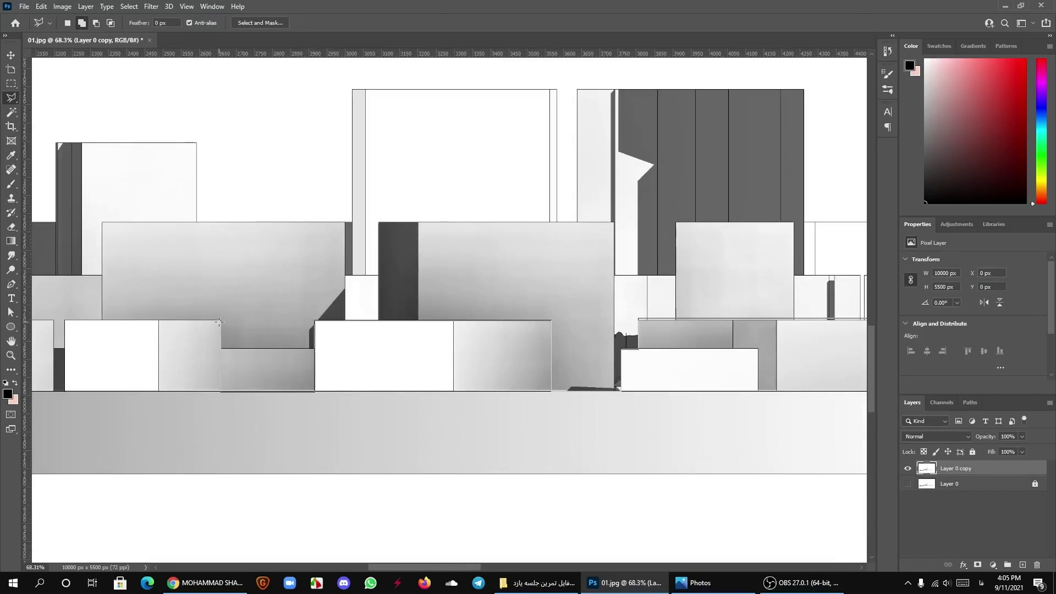
{"action": "left_click", "coordinate": [219, 321]}
{"action": "left_click_drag", "start_coordinate": [71, 344], "coordinate": [326, 344]}
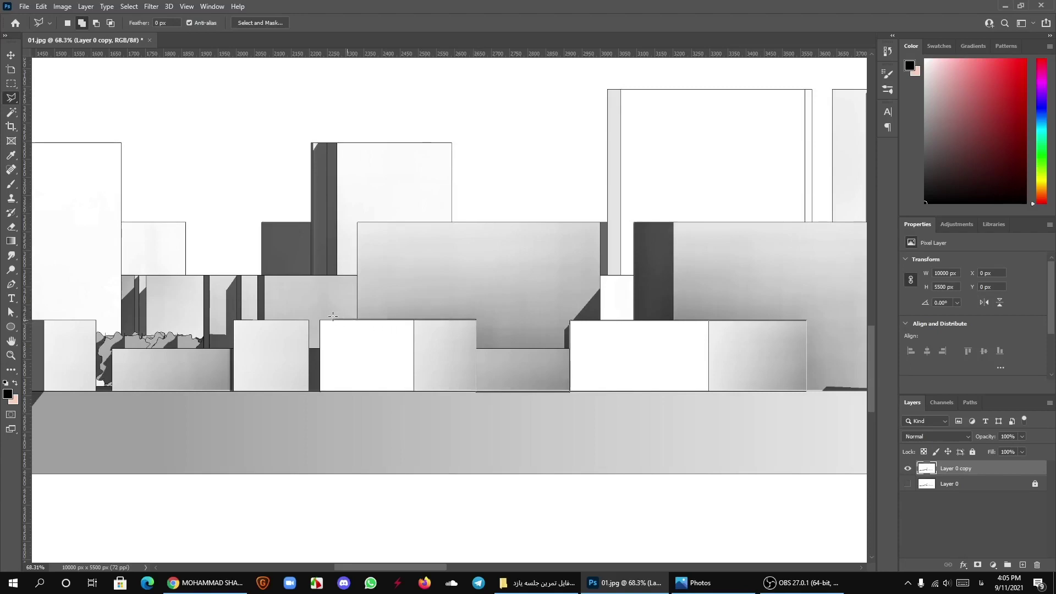
{"action": "left_click", "coordinate": [309, 391]}
{"action": "left_click", "coordinate": [234, 320]}
{"action": "left_click", "coordinate": [233, 390]}
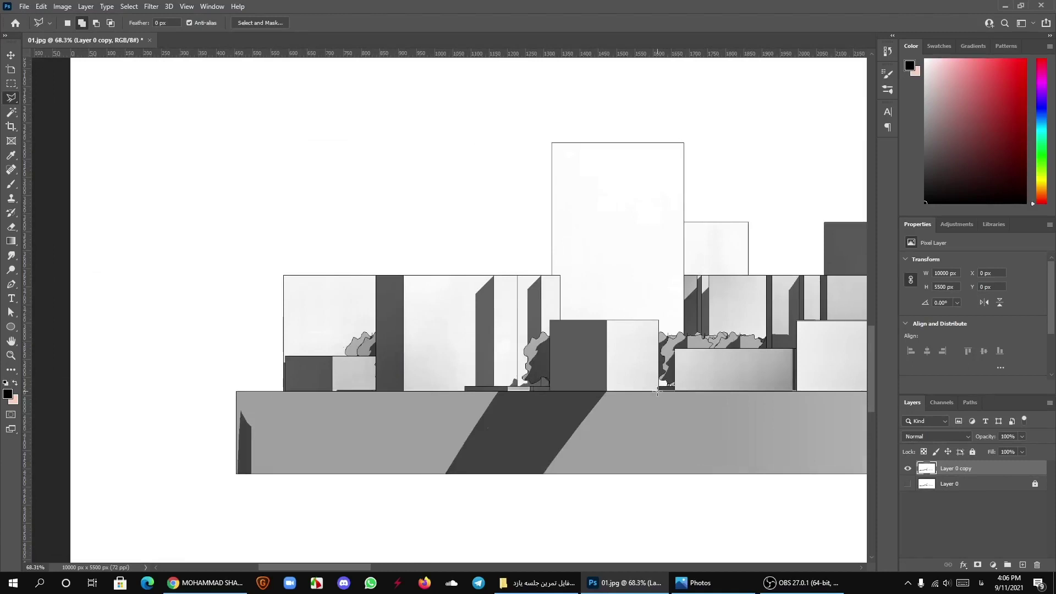
Step: Trace the remaining boxes along the ground line to the band's bottom-left corner
{"action": "left_click", "coordinate": [657, 392]}
{"action": "left_click", "coordinate": [659, 319]}
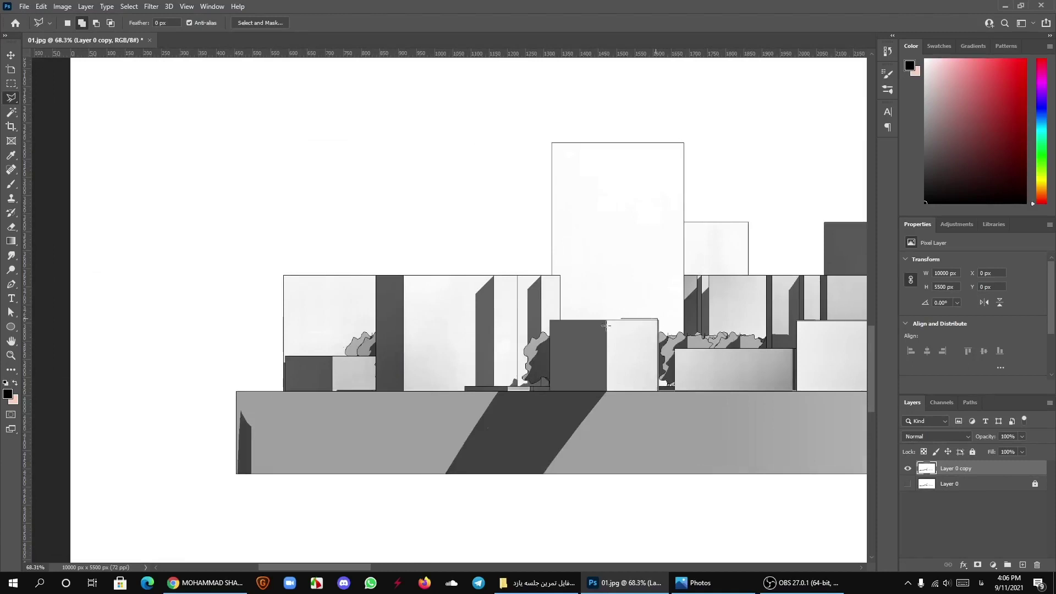
{"action": "left_click", "coordinate": [550, 319]}
{"action": "left_click", "coordinate": [549, 391]}
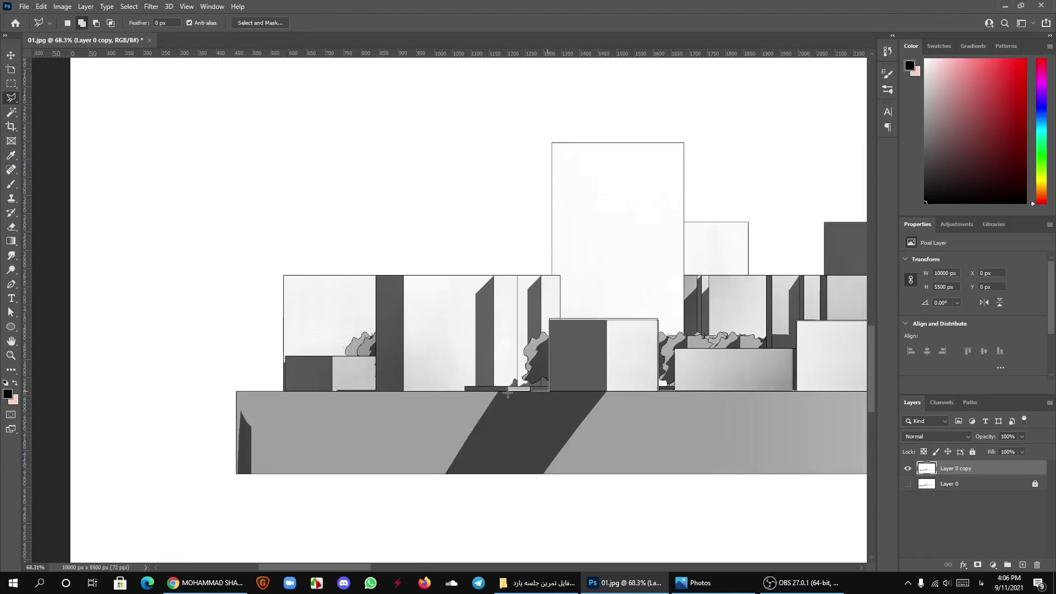
{"action": "left_click", "coordinate": [378, 391]}
{"action": "left_click", "coordinate": [378, 356]}
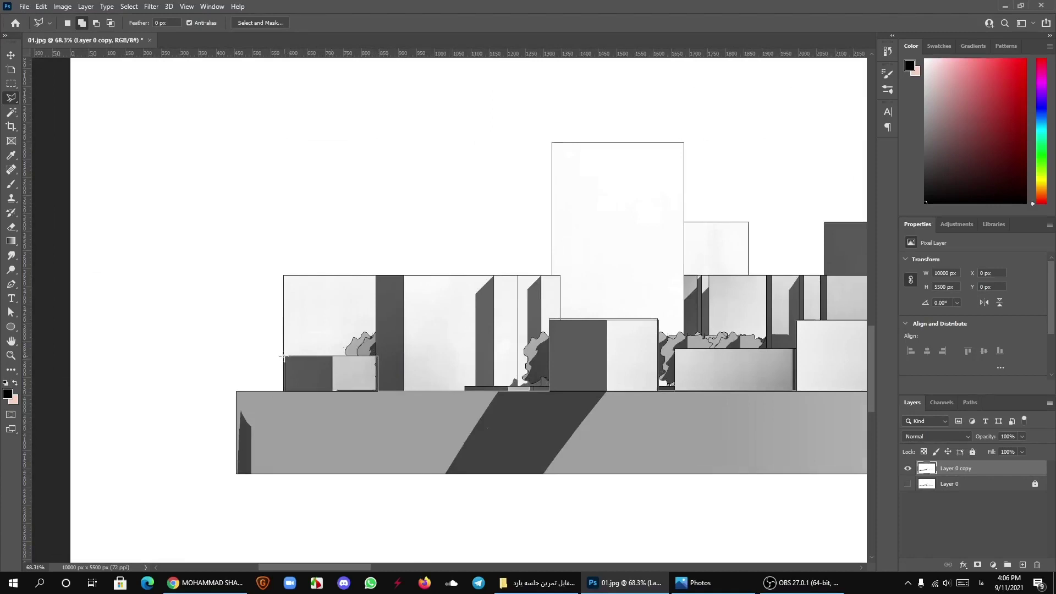
{"action": "left_click", "coordinate": [284, 391]}
{"action": "scroll", "coordinate": [236, 548], "scroll_direction": "down", "scroll_amount": 3}
{"action": "left_click", "coordinate": [242, 435]}
{"action": "scroll", "coordinate": [740, 415], "scroll_direction": "right", "scroll_amount": 10}
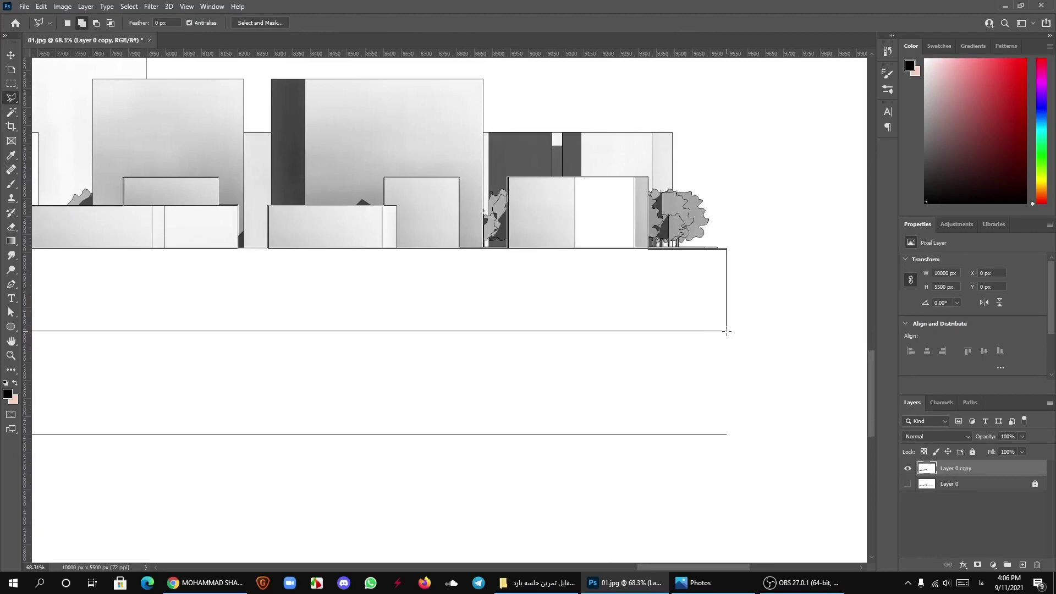
Step: Close the outline into a selection and zoom out to view it
{"action": "key", "text": "Escape"}
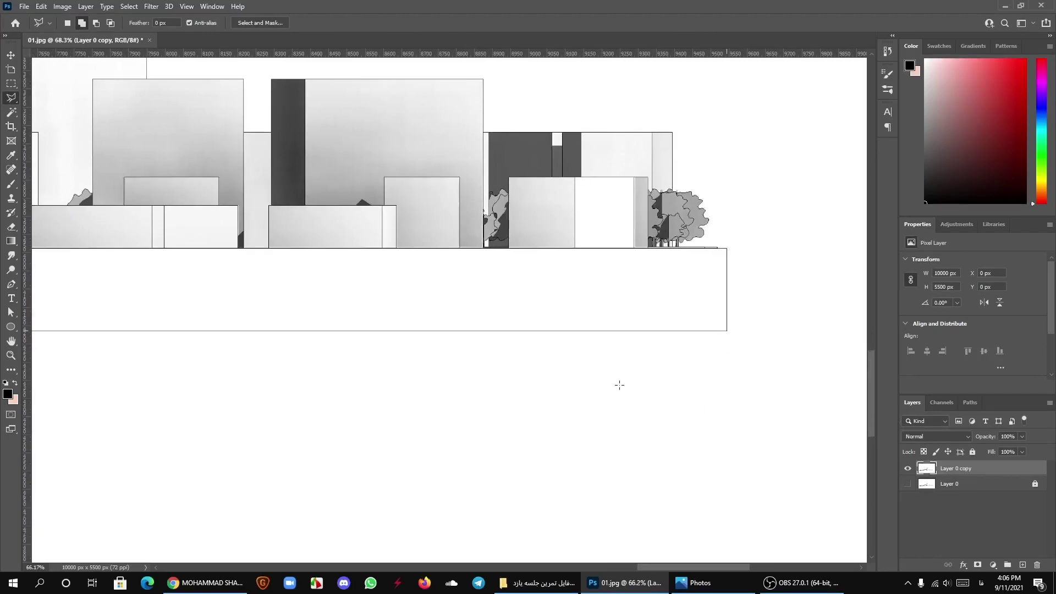
{"action": "scroll", "coordinate": [653, 316], "scroll_direction": "down", "scroll_amount": 2}
{"action": "scroll", "coordinate": [578, 328], "scroll_direction": "down", "scroll_amount": 4}
{"action": "scroll", "coordinate": [579, 346], "scroll_direction": "down", "scroll_amount": 2}
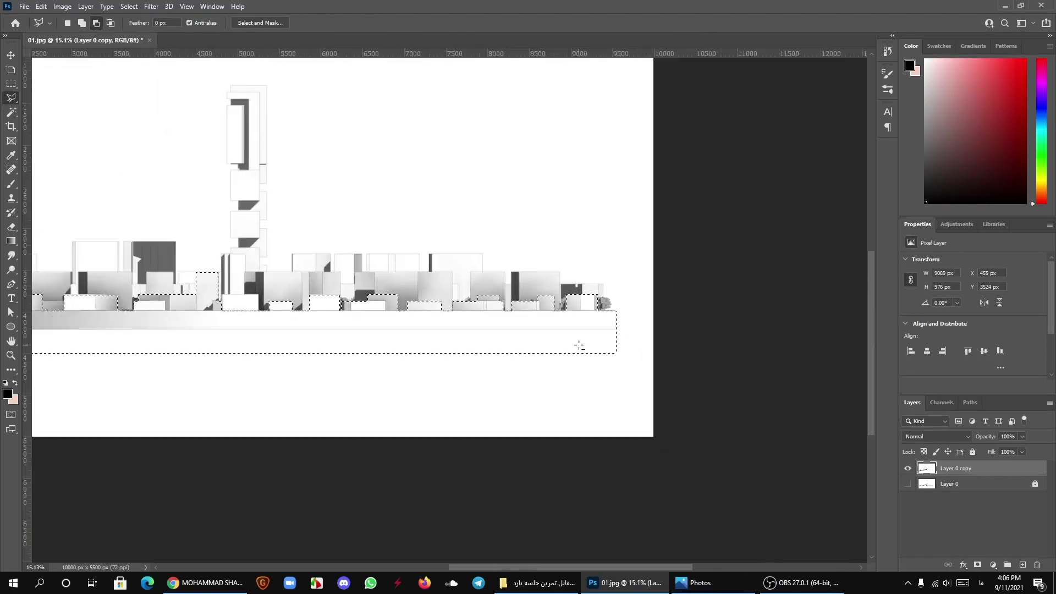
{"action": "scroll", "coordinate": [579, 345], "scroll_direction": "down", "scroll_amount": 1}
{"action": "scroll", "coordinate": [479, 336], "scroll_direction": "up", "scroll_amount": 1}
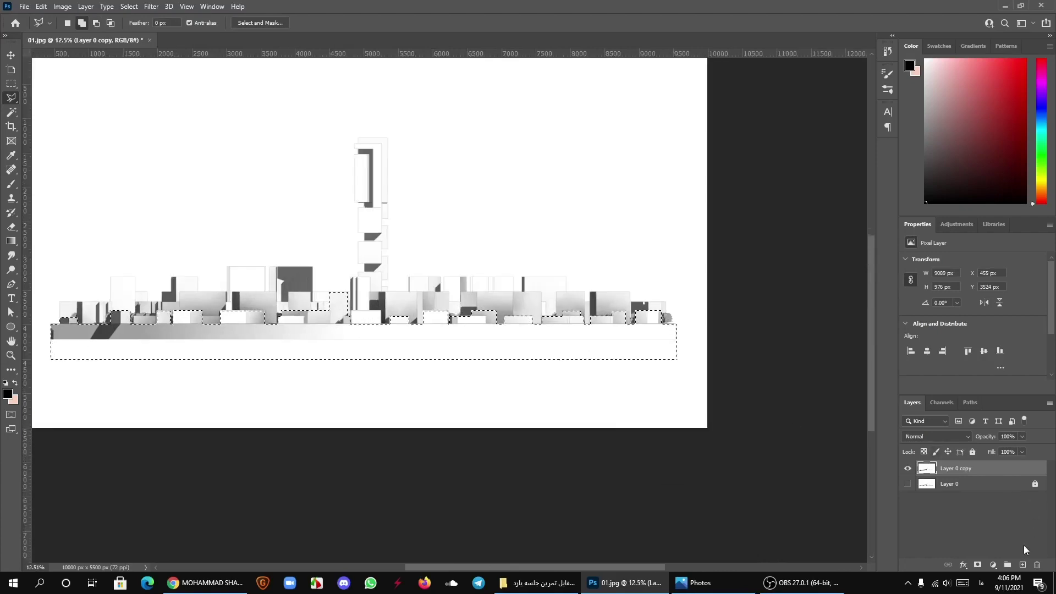
Step: Fill the selection with solid black on a new Layer 1, then deselect
{"action": "left_click", "coordinate": [1023, 565]}
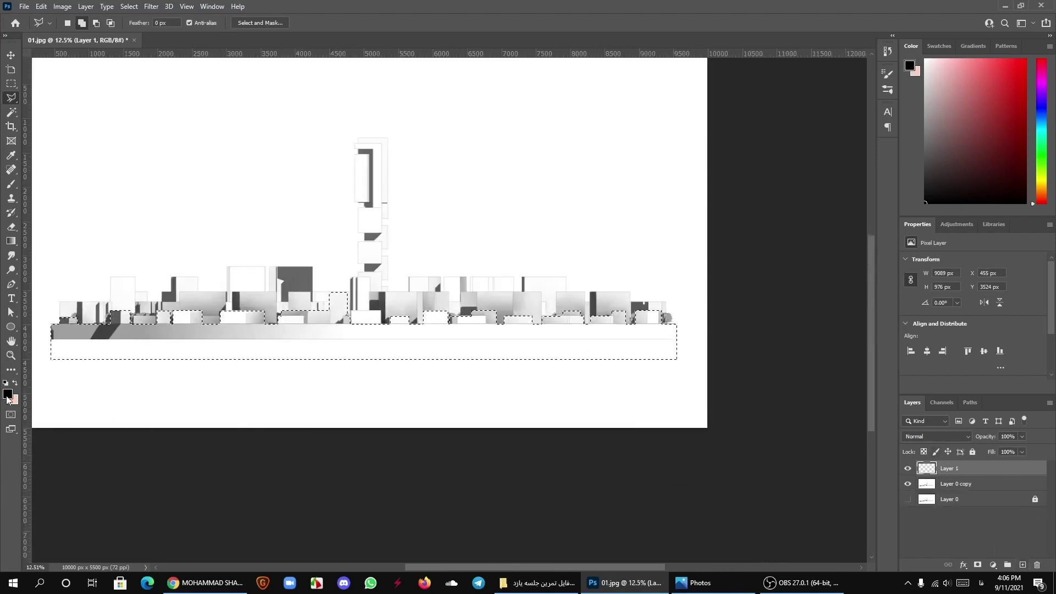
{"action": "left_click", "coordinate": [8, 394]}
{"action": "left_click", "coordinate": [850, 229]}
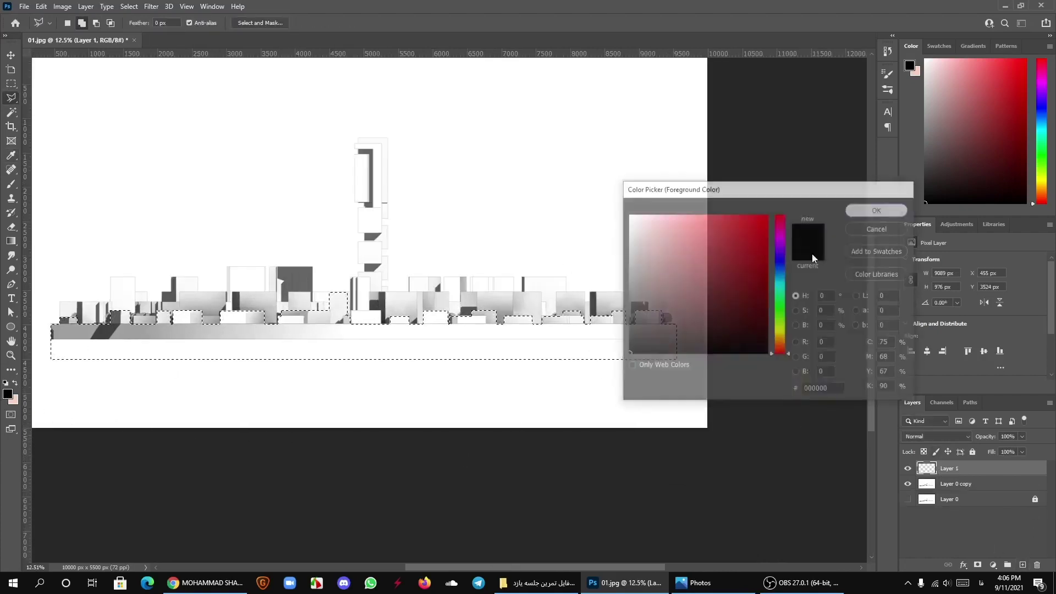
{"action": "key", "text": "alt+BackSpace"}
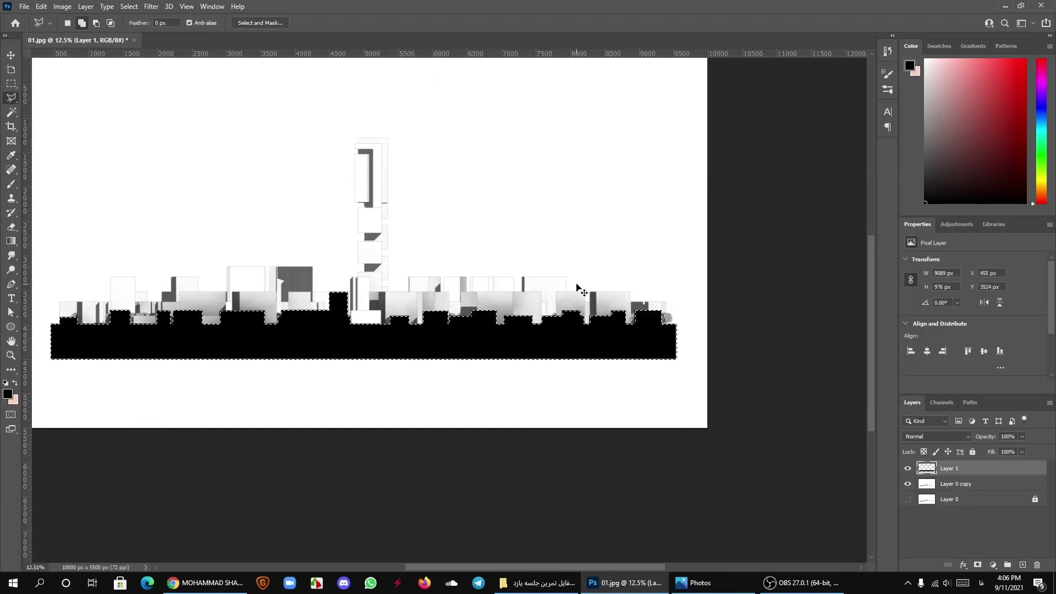
{"action": "key", "text": "ctrl+d"}
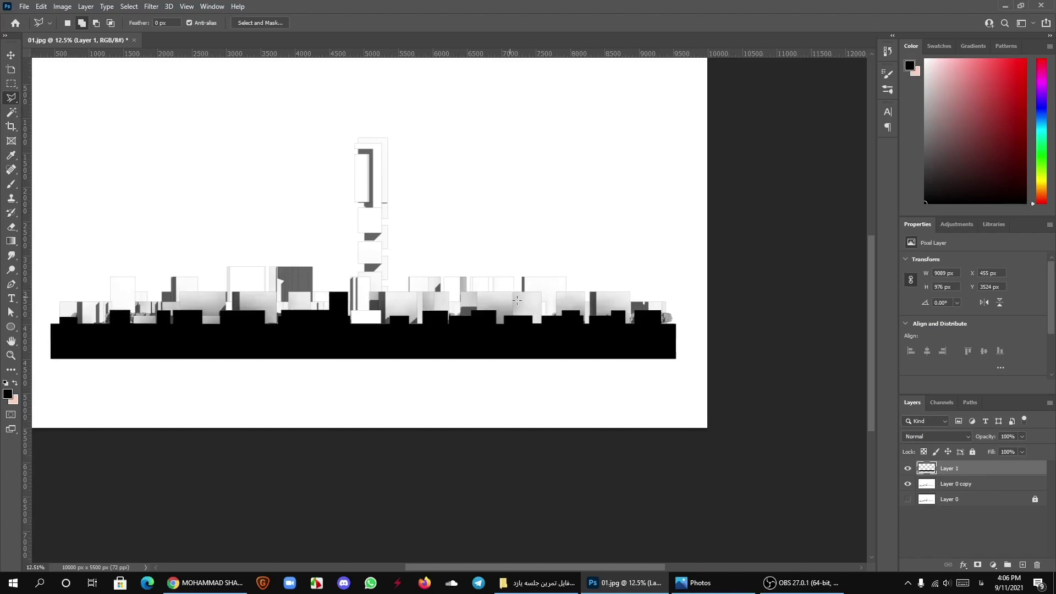
Step: Switch to the Move tool and zoom around to inspect the black band
{"action": "left_click", "coordinate": [10, 55]}
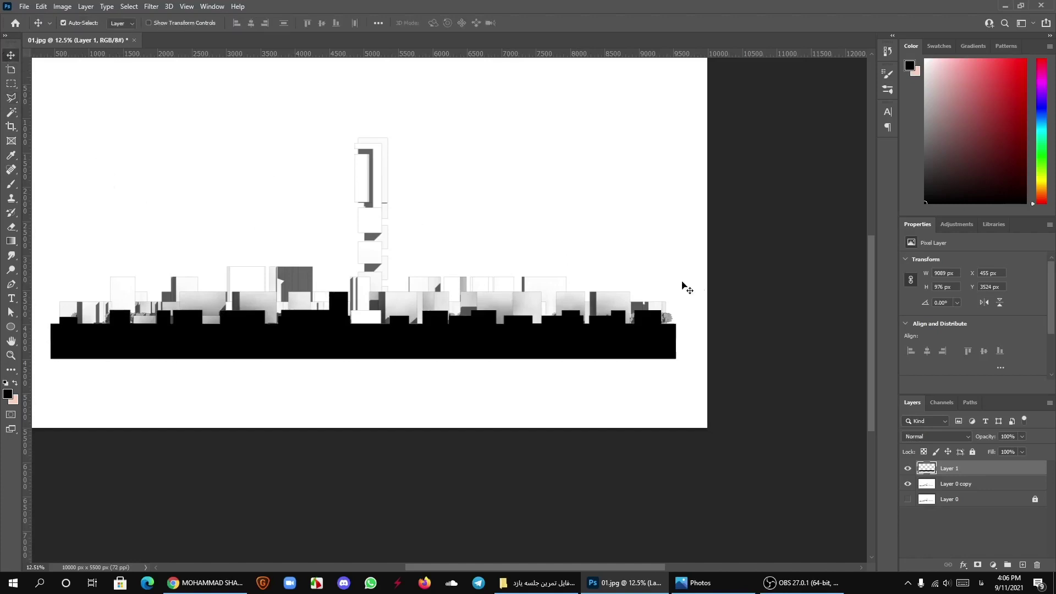
{"action": "left_click", "coordinate": [773, 320]}
{"action": "scroll", "coordinate": [443, 364], "scroll_direction": "up", "scroll_amount": 1}
{"action": "scroll", "coordinate": [647, 344], "scroll_direction": "down", "scroll_amount": 1}
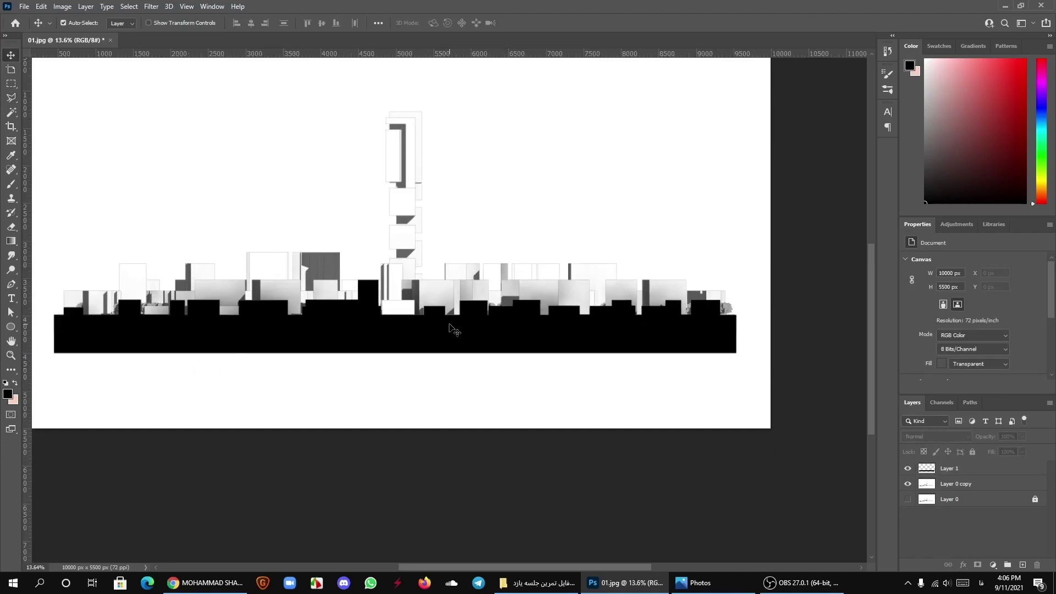
{"action": "scroll", "coordinate": [454, 330], "scroll_direction": "up", "scroll_amount": 2}
{"action": "scroll", "coordinate": [388, 327], "scroll_direction": "up", "scroll_amount": 1}
{"action": "scroll", "coordinate": [363, 329], "scroll_direction": "up", "scroll_amount": 1}
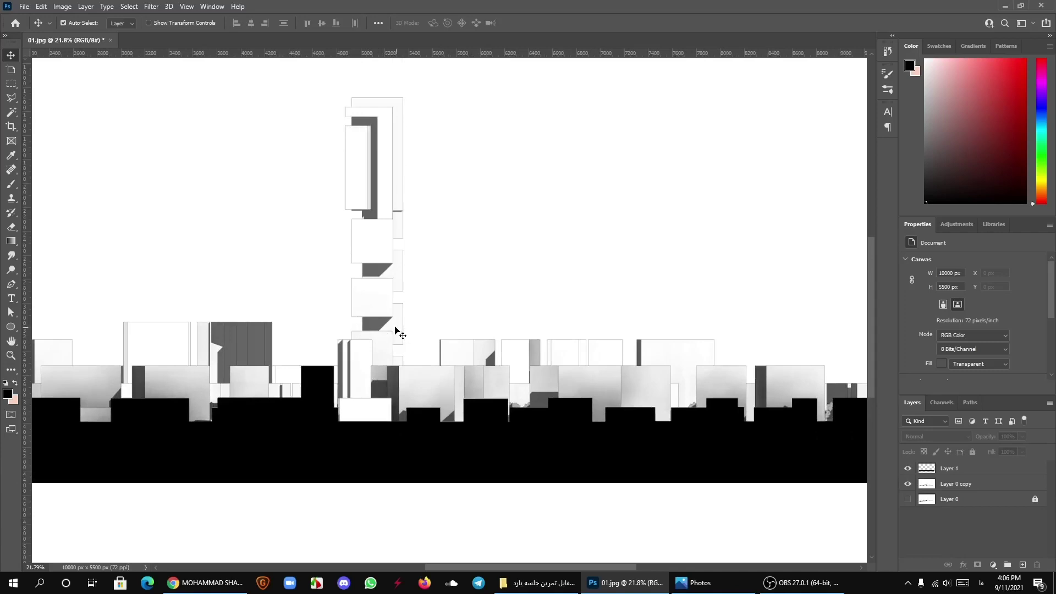
{"action": "scroll", "coordinate": [374, 313], "scroll_direction": "down", "scroll_amount": 1}
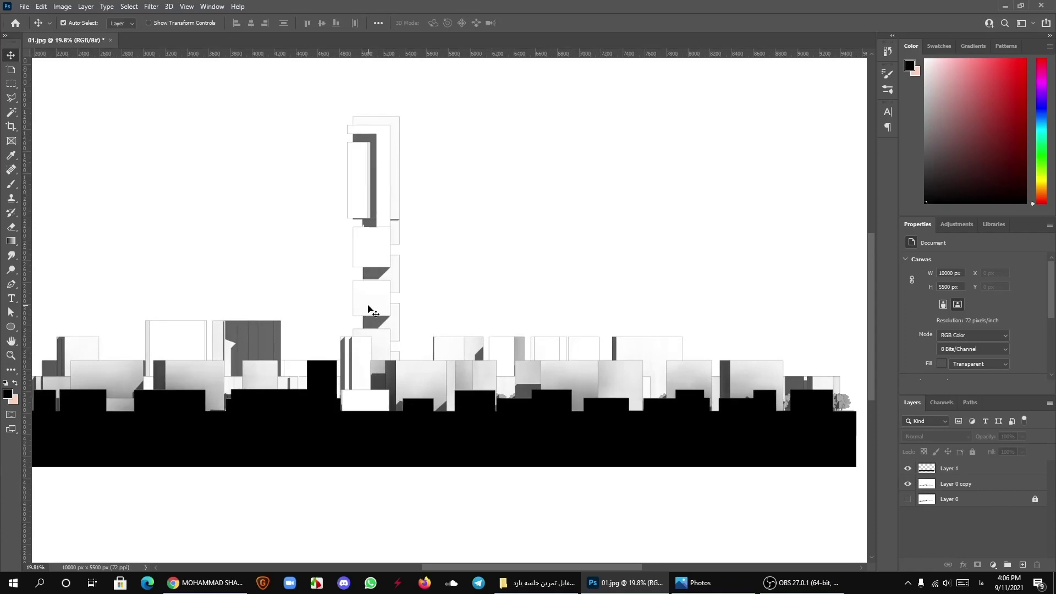
Step: Draw a text box across the black band and choose a font
{"action": "left_click", "coordinate": [11, 299]}
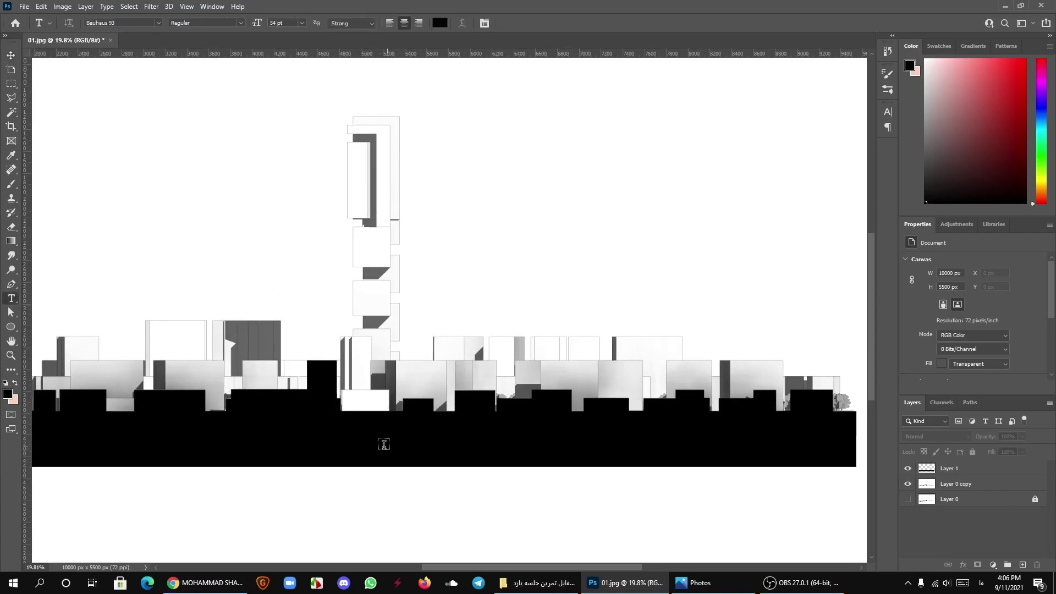
{"action": "left_click_drag", "start_coordinate": [279, 419], "coordinate": [345, 442]}
{"action": "left_click_drag", "start_coordinate": [420, 457], "coordinate": [496, 474]}
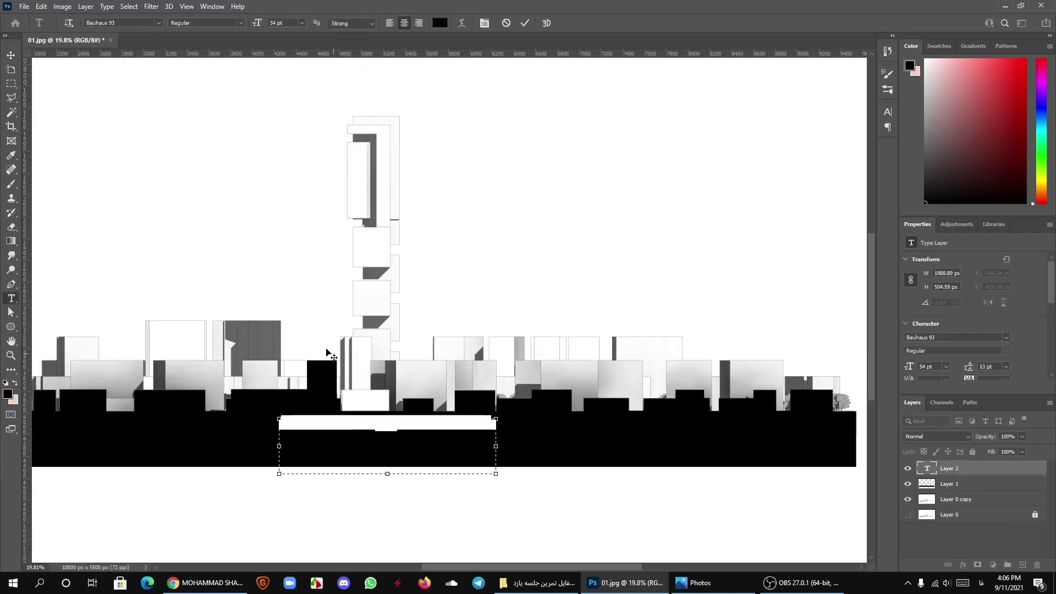
{"action": "left_click", "coordinate": [157, 22]}
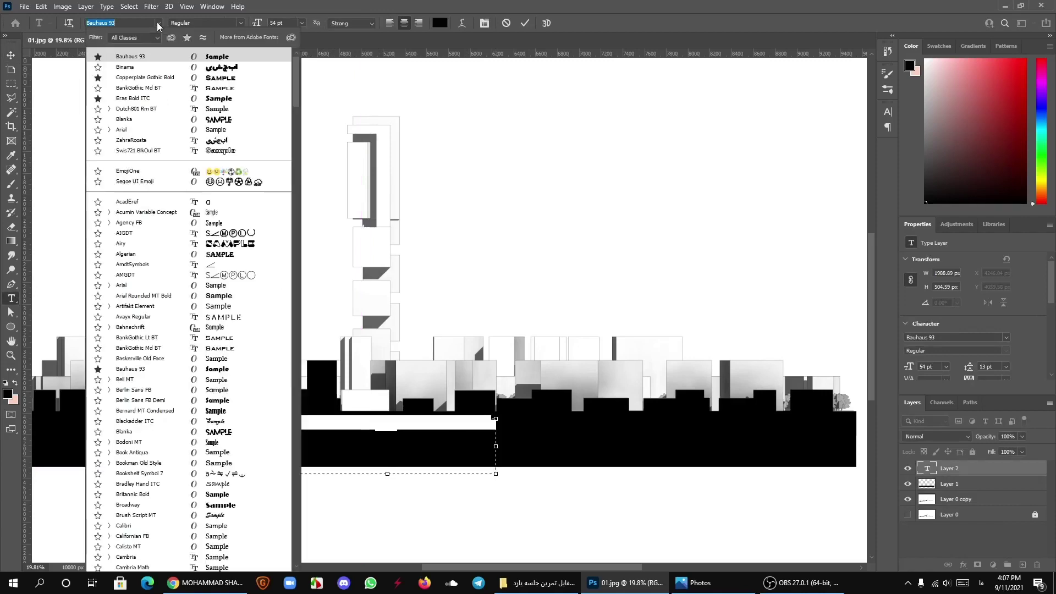
{"action": "left_click", "coordinate": [131, 70]}
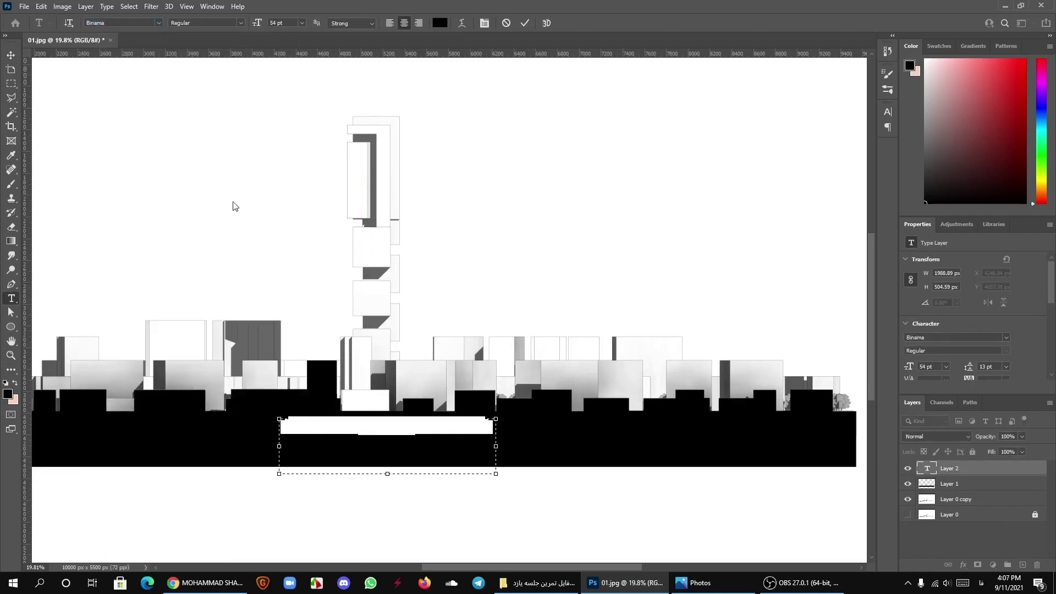
Step: Set the text colour to white and type TALL BUILDING
{"action": "left_click", "coordinate": [374, 440]}
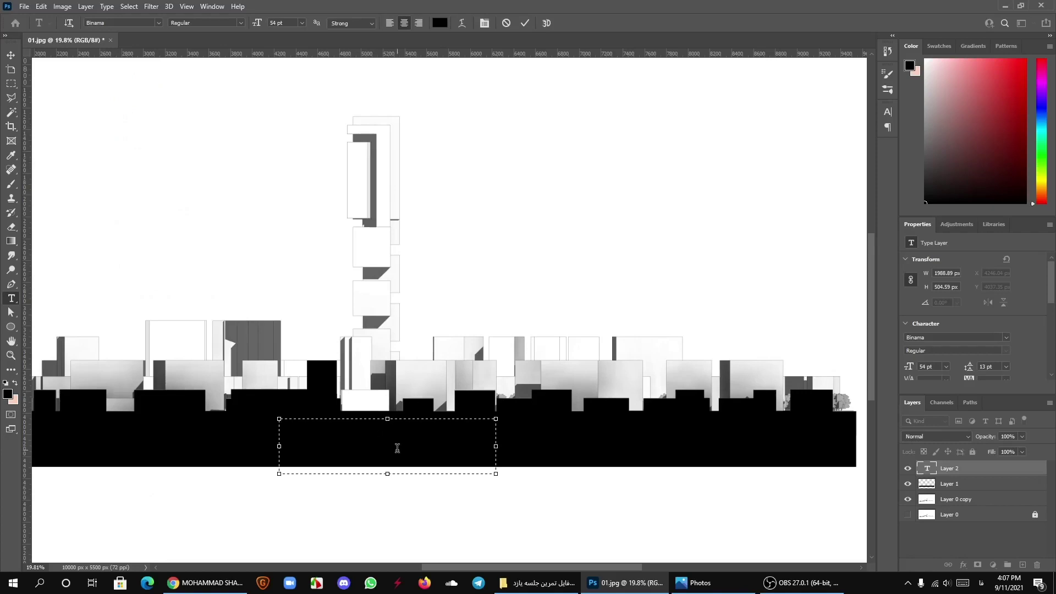
{"action": "left_click", "coordinate": [440, 23]}
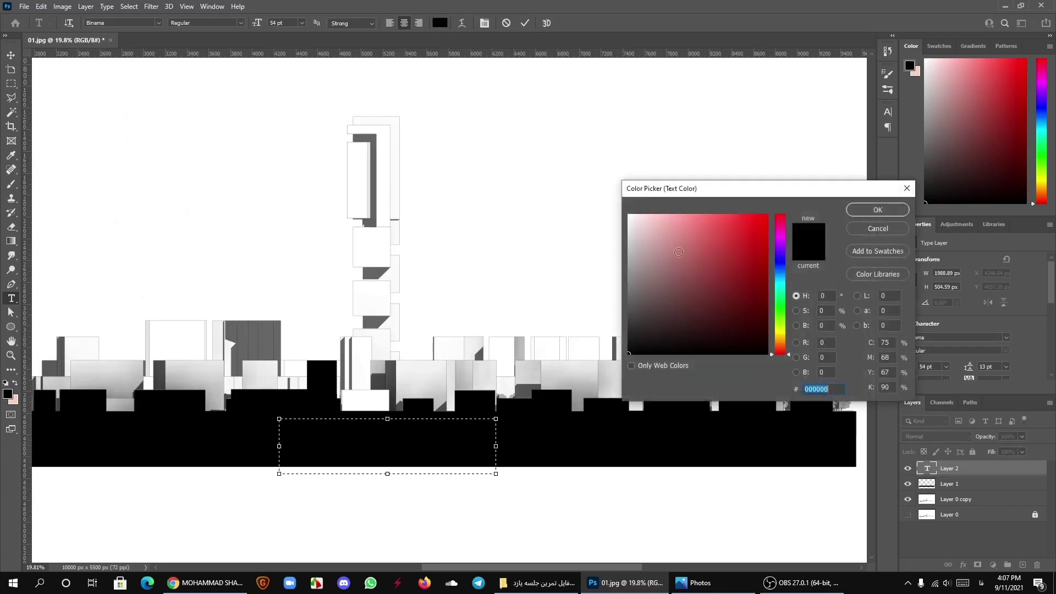
{"action": "left_click", "coordinate": [629, 216]}
{"action": "left_click", "coordinate": [871, 211]}
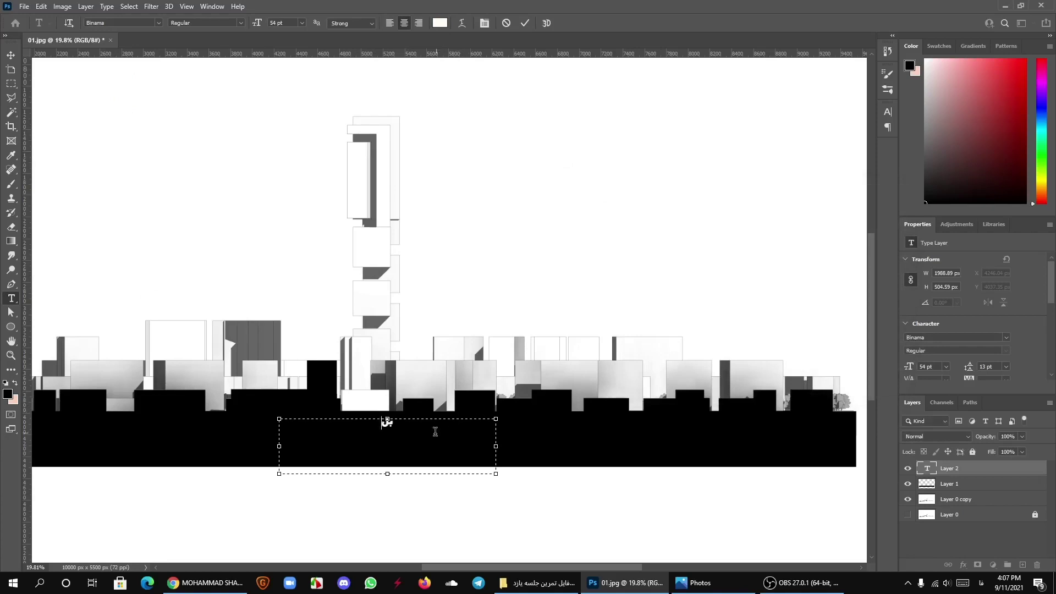
{"action": "key", "text": "BackSpace"}
{"action": "key", "text": "BackSpace"}
{"action": "type", "text": "LL"}
{"action": "type", "text": " BU"}
{"action": "type", "text": "IL"}
{"action": "type", "text": "DIN"}
{"action": "type", "text": "G"}
Step: Enlarge TALL BUILDING to 201 pt, commit it, and move it lower on the band
{"action": "key", "text": "Home"}
{"action": "triple_click", "coordinate": [391, 428]}
{"action": "left_click_drag", "start_coordinate": [258, 26], "coordinate": [337, 38]}
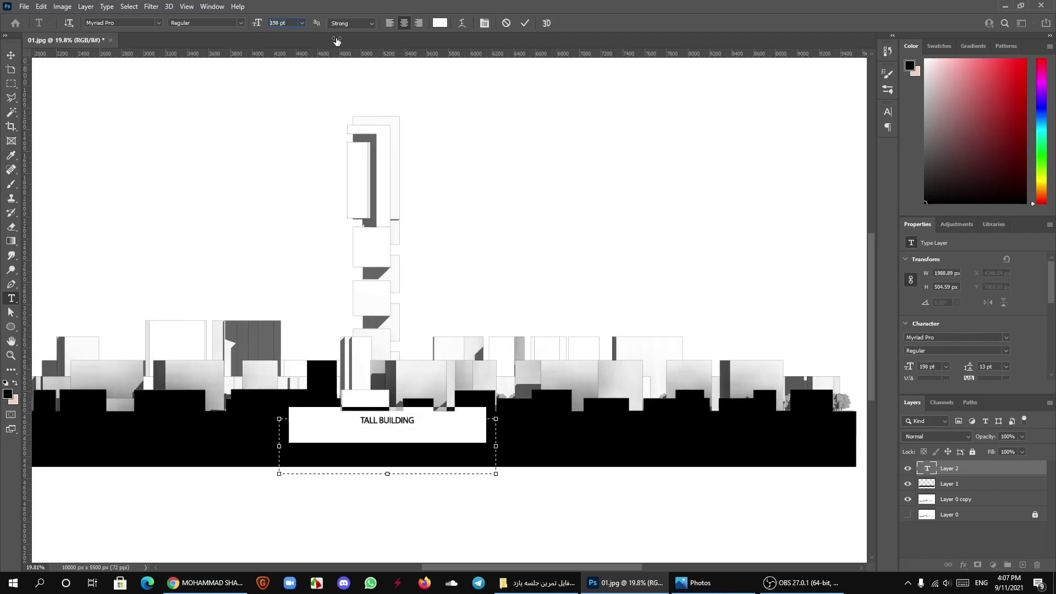
{"action": "left_click", "coordinate": [526, 24]}
{"action": "key", "text": "v"}
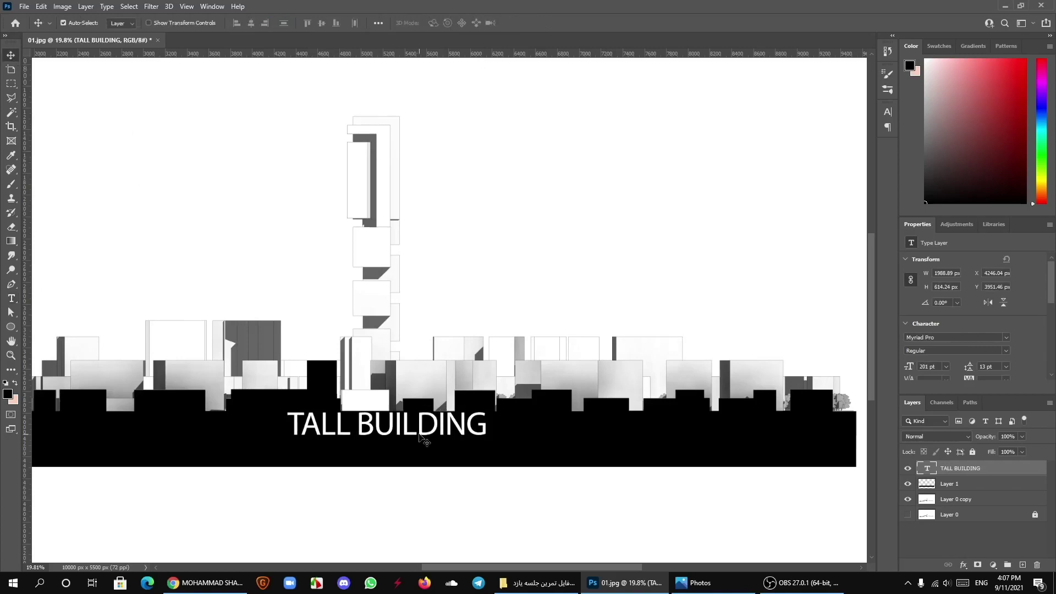
{"action": "left_click_drag", "start_coordinate": [419, 435], "coordinate": [413, 456]}
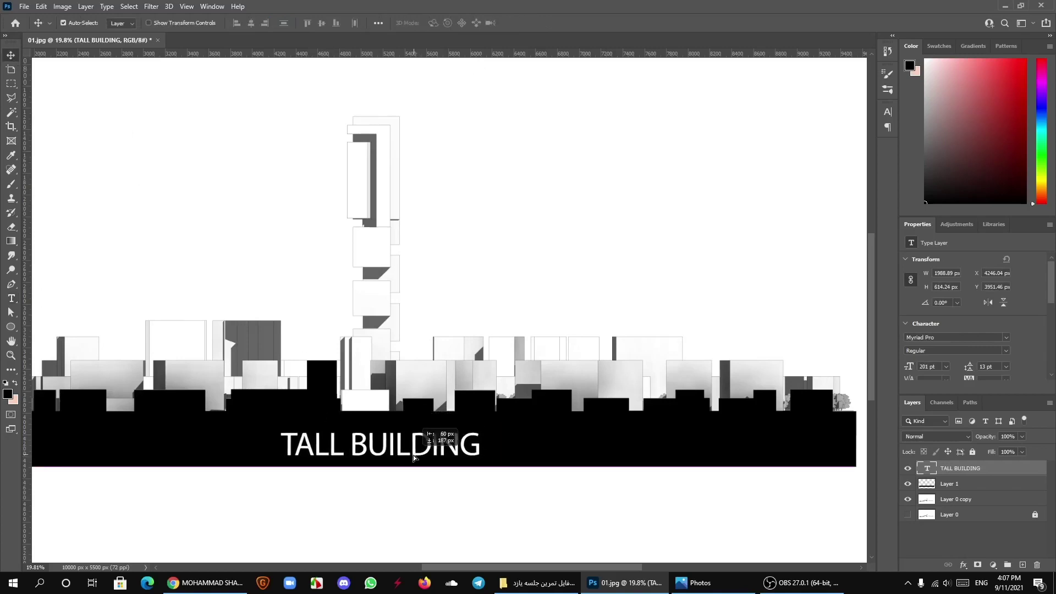
{"action": "scroll", "coordinate": [365, 427], "scroll_direction": "down", "scroll_amount": 2, "text": "alt"}
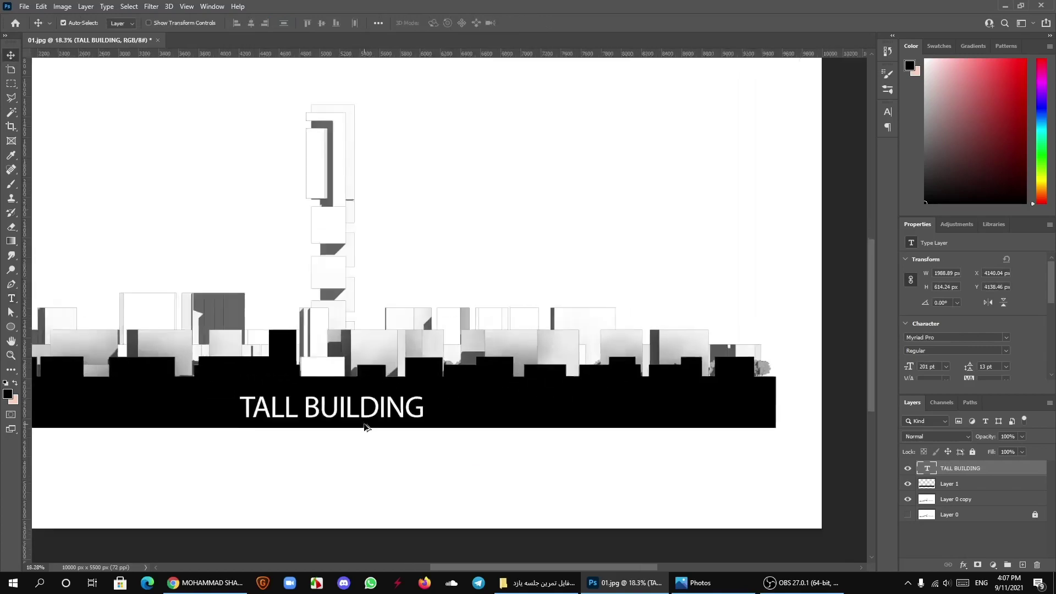
{"action": "scroll", "coordinate": [366, 427], "scroll_direction": "up", "scroll_amount": 3, "text": "alt"}
Step: Change the TALL BUILDING label's font to Bauhaus 93
{"action": "double_click", "coordinate": [328, 401]}
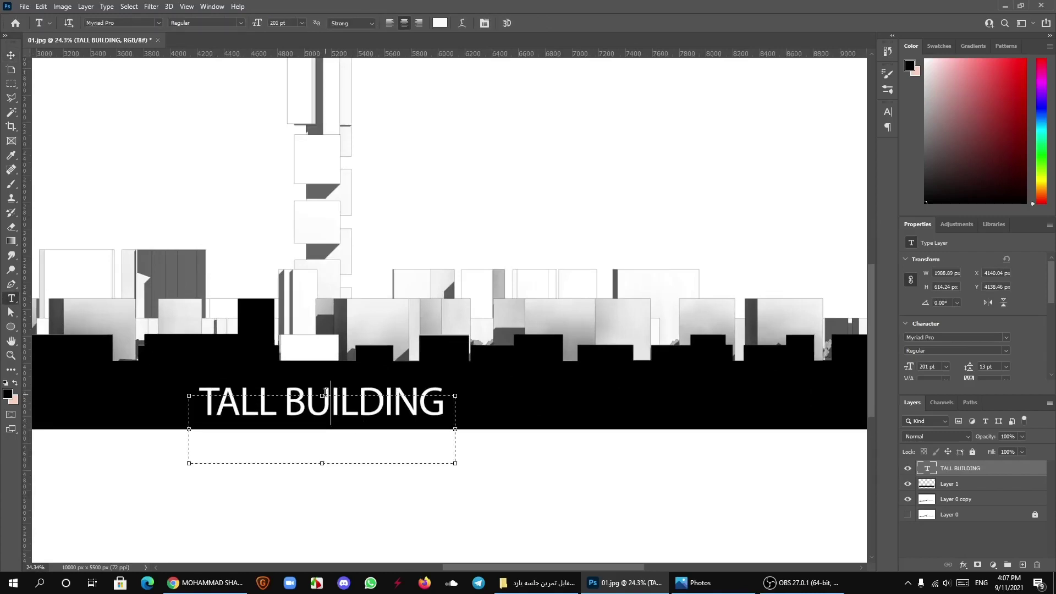
{"action": "key", "text": "ctrl+a"}
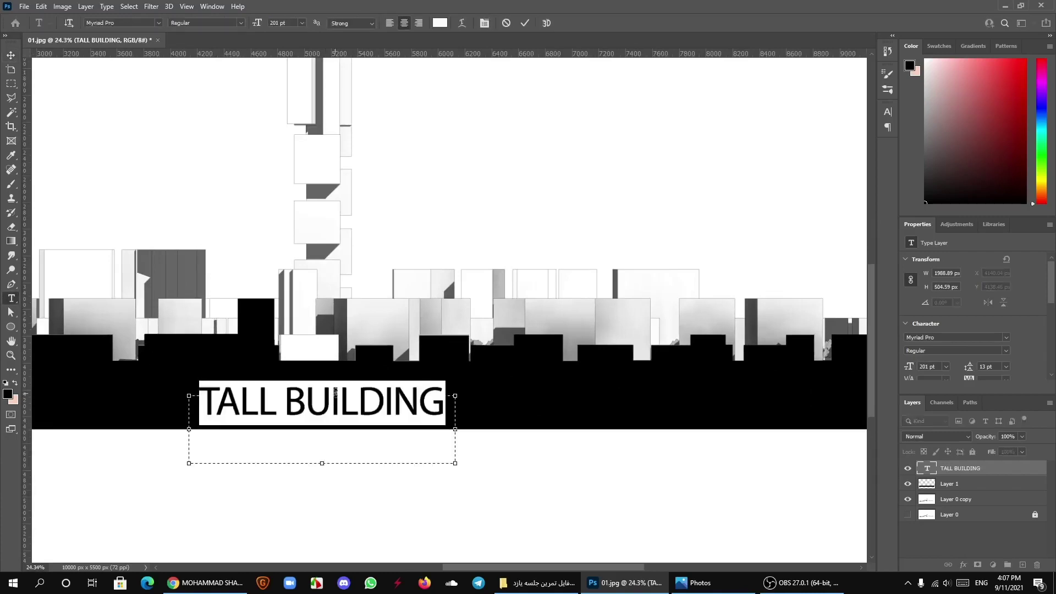
{"action": "left_click", "coordinate": [158, 23]}
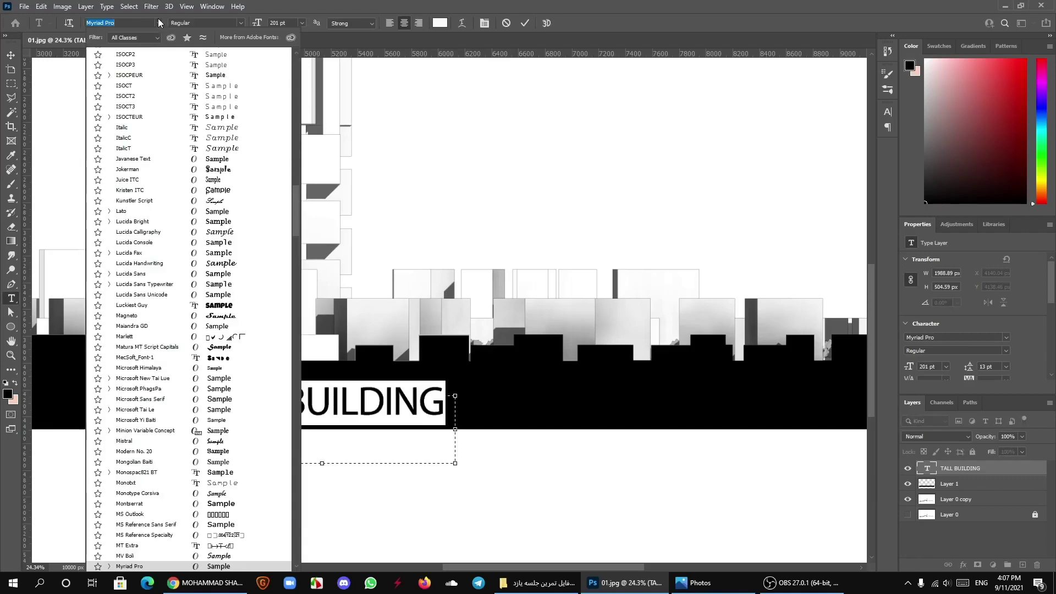
{"action": "left_click_drag", "start_coordinate": [296, 219], "coordinate": [305, 58]}
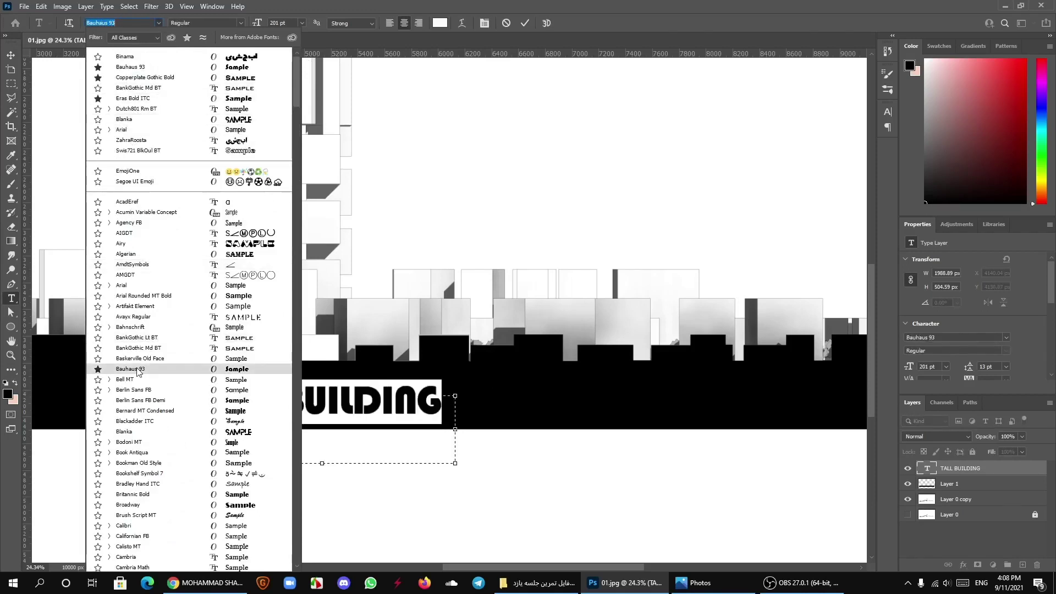
{"action": "left_click", "coordinate": [131, 66]}
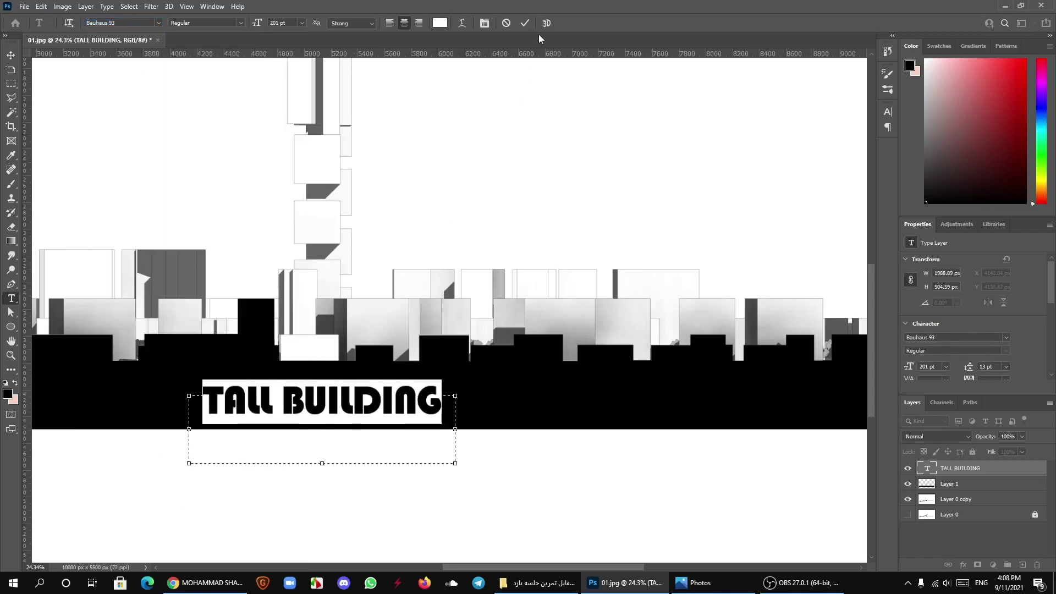
{"action": "left_click", "coordinate": [525, 23]}
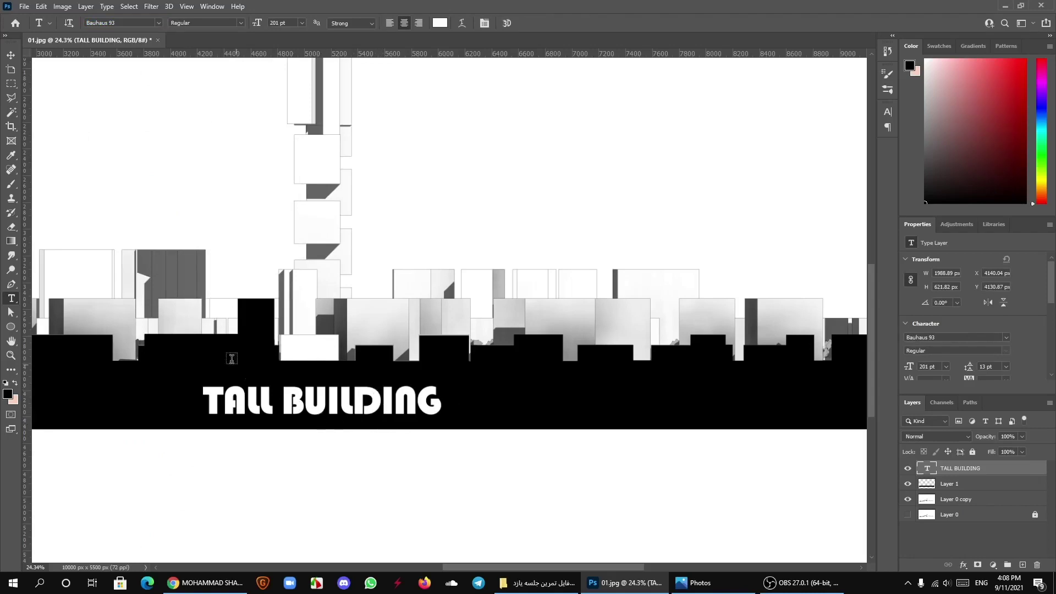
Step: Nudge the TALL BUILDING label slightly up and left
{"action": "left_click", "coordinate": [11, 55]}
{"action": "scroll", "coordinate": [389, 297], "scroll_direction": "down", "scroll_amount": 3}
{"action": "scroll", "coordinate": [389, 319], "scroll_direction": "up", "scroll_amount": 2}
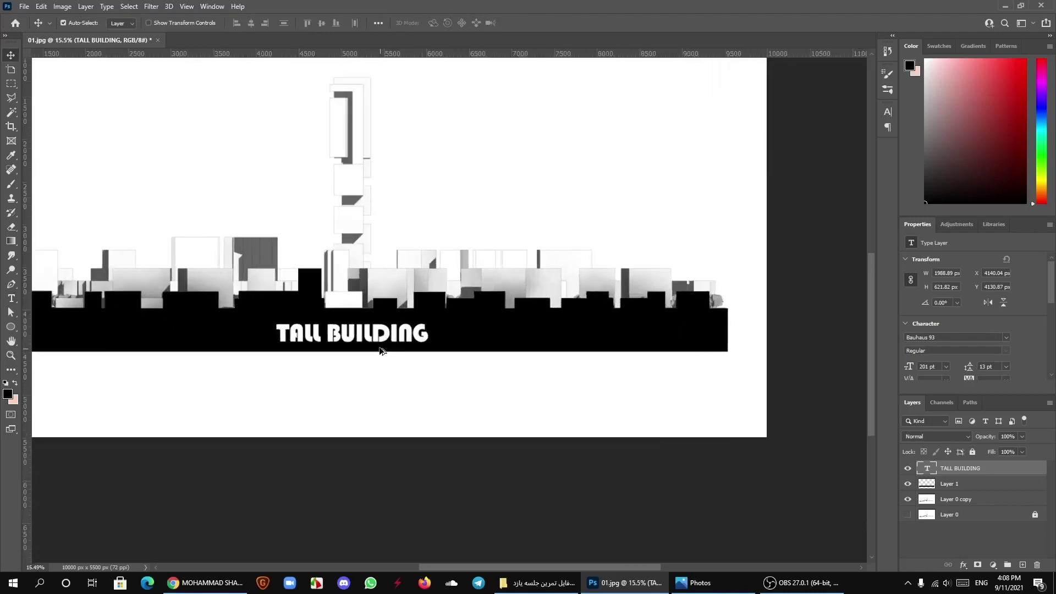
{"action": "scroll", "coordinate": [389, 342], "scroll_direction": "up", "scroll_amount": 2}
{"action": "left_click_drag", "start_coordinate": [384, 335], "coordinate": [378, 336]}
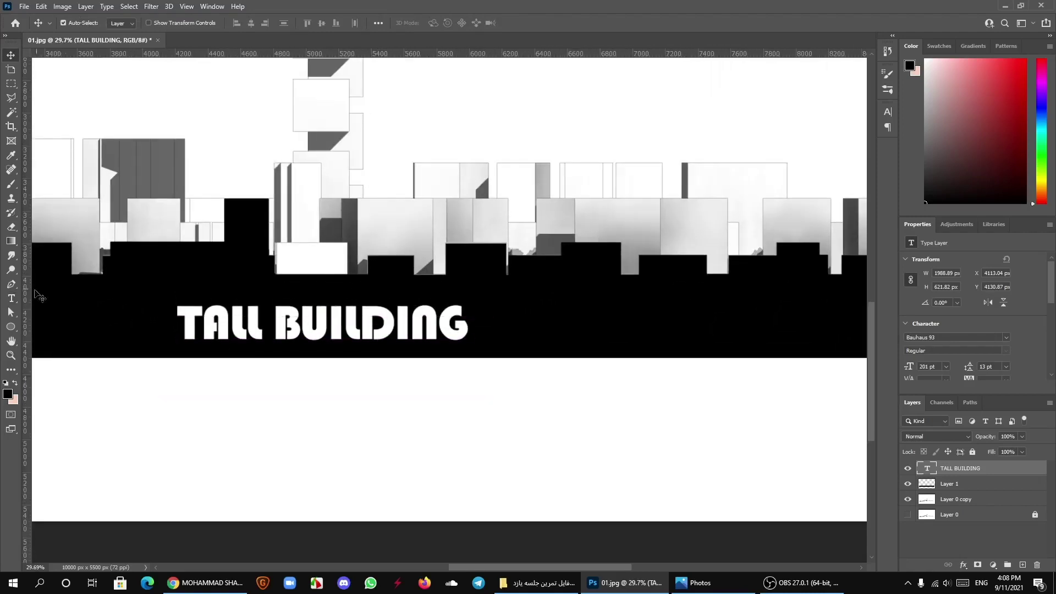
Step: Enlarge the TALL BUILDING text from 201 pt to 214 pt
{"action": "left_click", "coordinate": [11, 298]}
{"action": "left_click", "coordinate": [381, 322]}
{"action": "key", "text": "ctrl+a"}
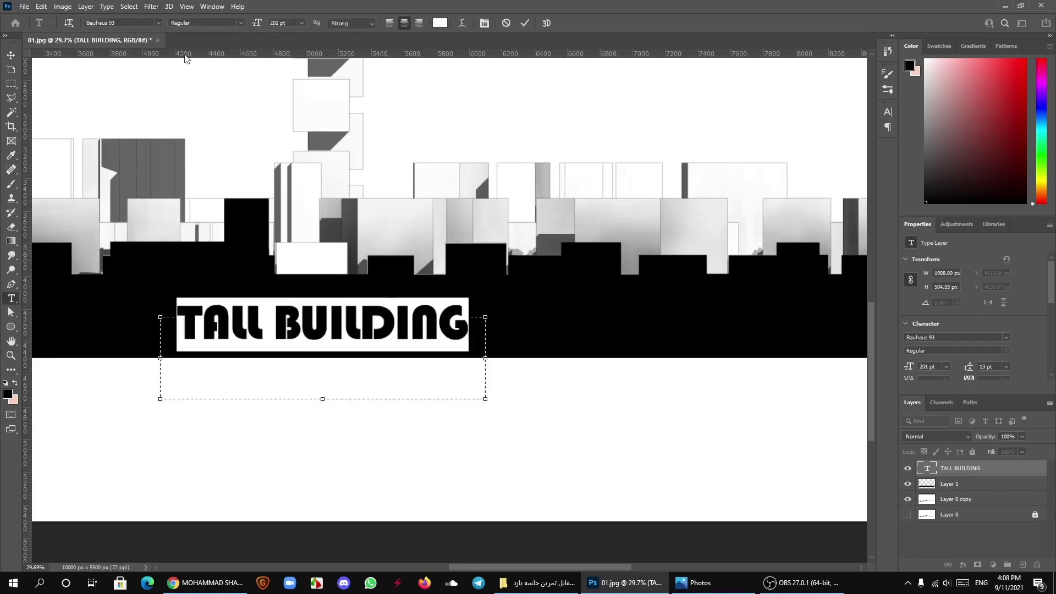
{"action": "left_click_drag", "start_coordinate": [257, 26], "coordinate": [264, 27]}
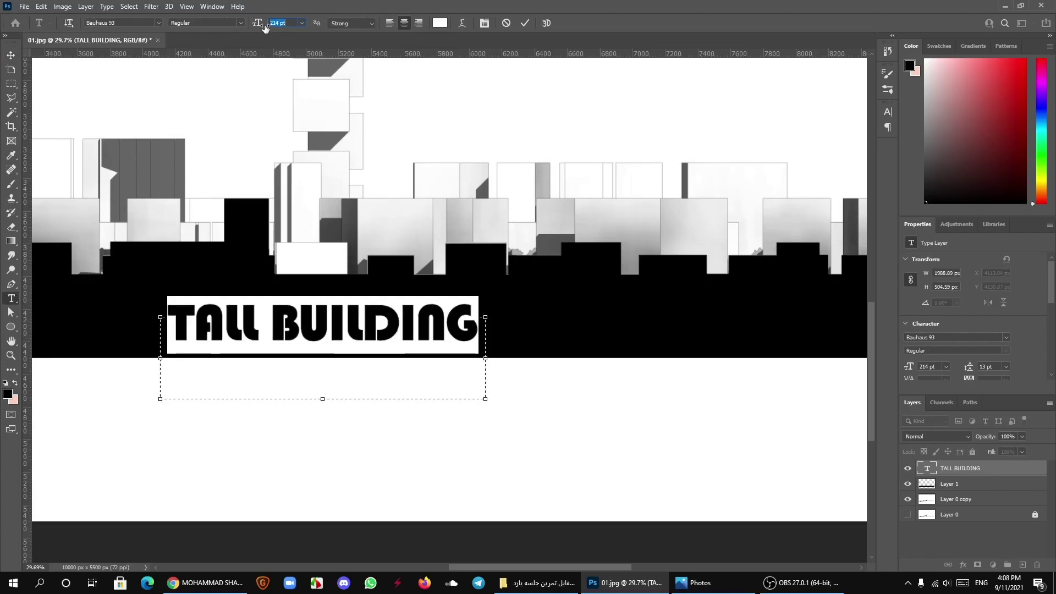
{"action": "left_click", "coordinate": [524, 23]}
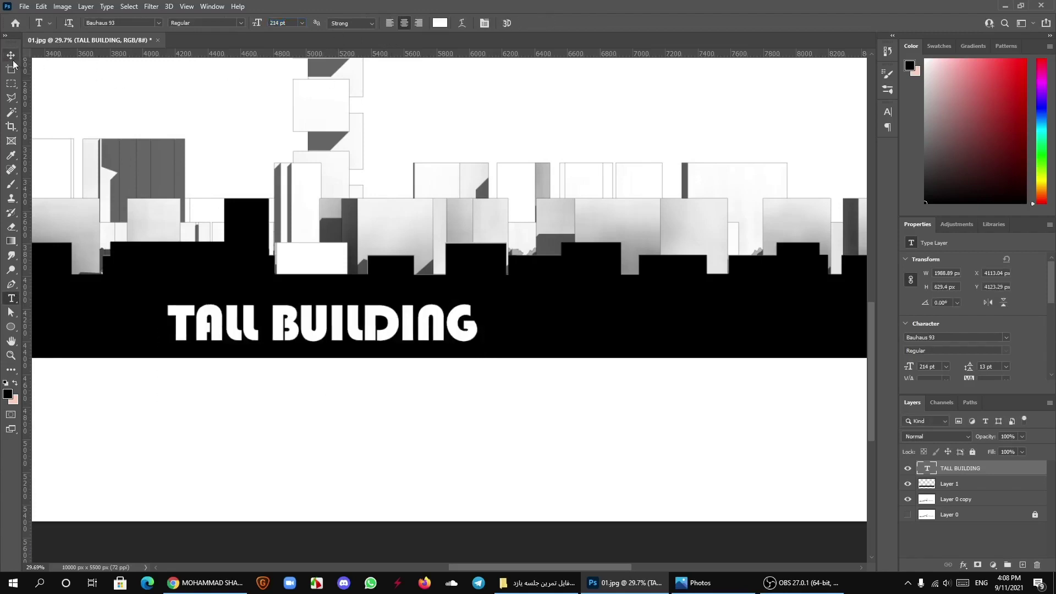
Step: Centre the TALL BUILDING label within the black silhouette band
{"action": "key", "text": "v"}
{"action": "scroll", "coordinate": [278, 355], "scroll_direction": "down", "scroll_amount": 3}
{"action": "scroll", "coordinate": [368, 362], "scroll_direction": "down", "scroll_amount": 2}
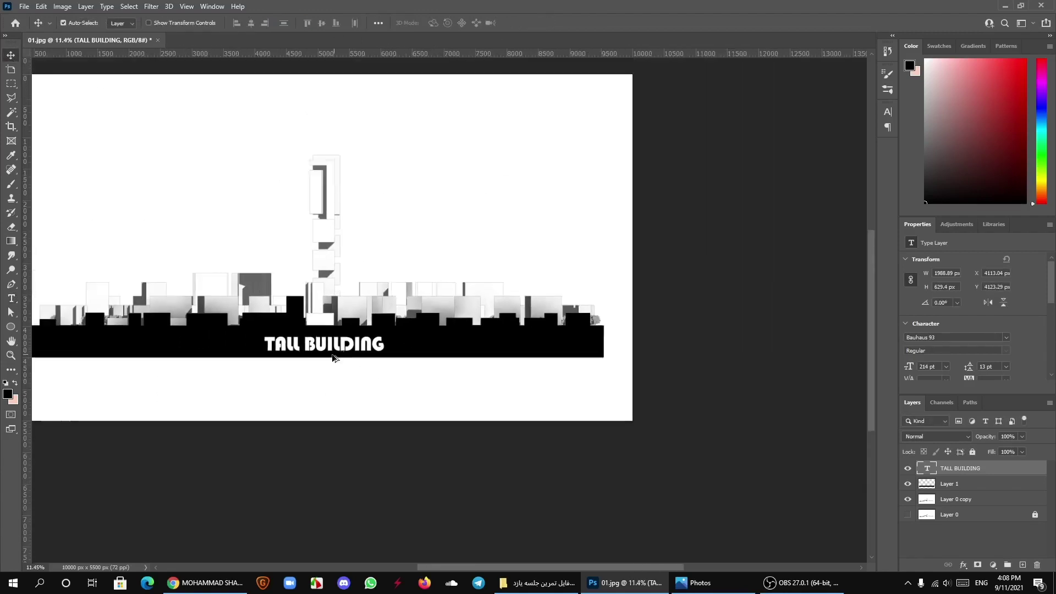
{"action": "scroll", "coordinate": [329, 351], "scroll_direction": "up", "scroll_amount": 2}
{"action": "mouse_move", "coordinate": [326, 346]}
{"action": "left_mouse_down"}
{"action": "mouse_move", "coordinate": [345, 315]}
{"action": "mouse_move", "coordinate": [341, 342]}
{"action": "left_mouse_up"}
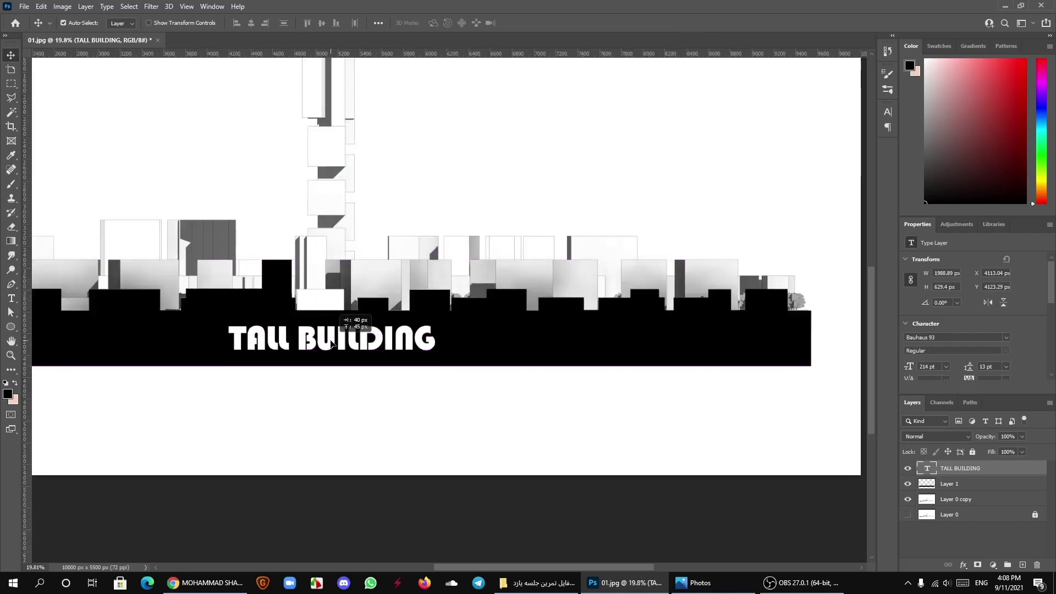
{"action": "left_click_drag", "start_coordinate": [341, 342], "coordinate": [330, 348]}
{"action": "scroll", "coordinate": [343, 373], "scroll_direction": "down", "scroll_amount": 3}
{"action": "scroll", "coordinate": [412, 420], "scroll_direction": "down", "scroll_amount": 2}
{"action": "scroll", "coordinate": [398, 394], "scroll_direction": "up", "scroll_amount": 2}
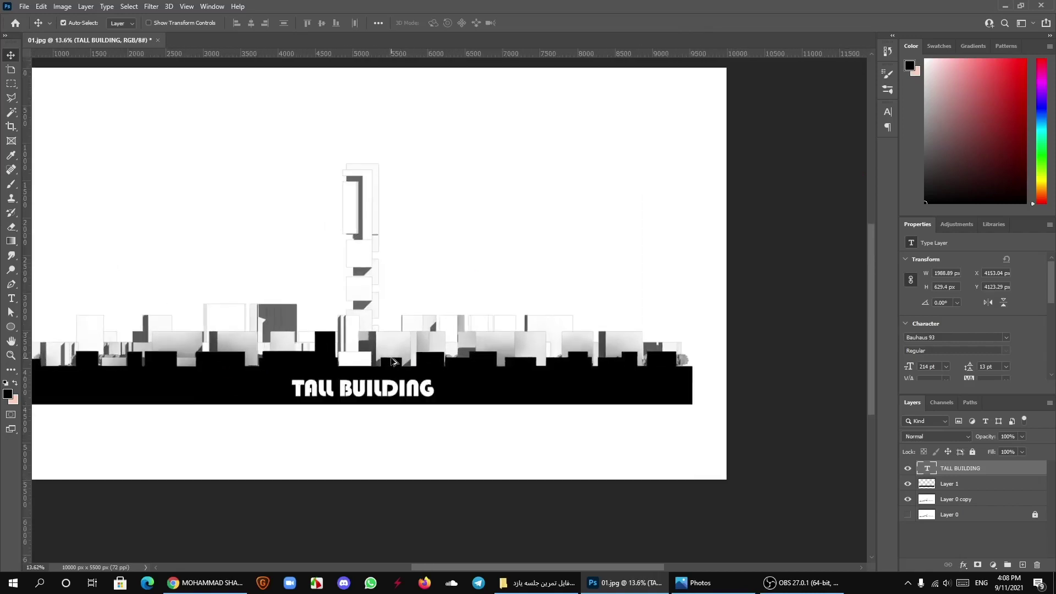
{"action": "scroll", "coordinate": [467, 306], "scroll_direction": "down", "scroll_amount": 2}
{"action": "scroll", "coordinate": [490, 316], "scroll_direction": "up", "scroll_amount": 1}
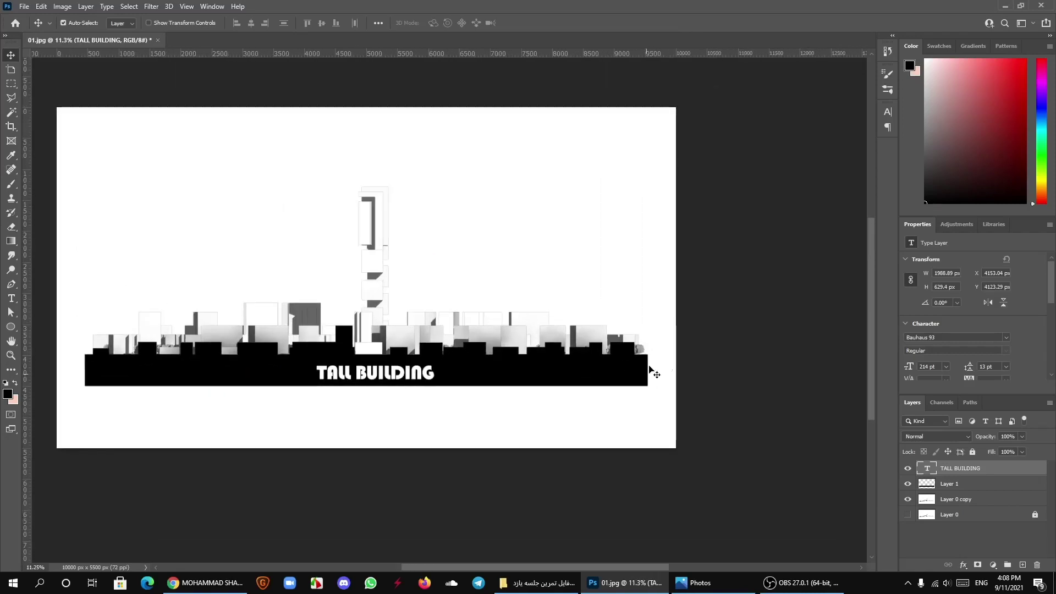
Step: Crop the left and right sides inward to about 8863 px wide, band edge to edge
{"action": "left_click", "coordinate": [12, 128]}
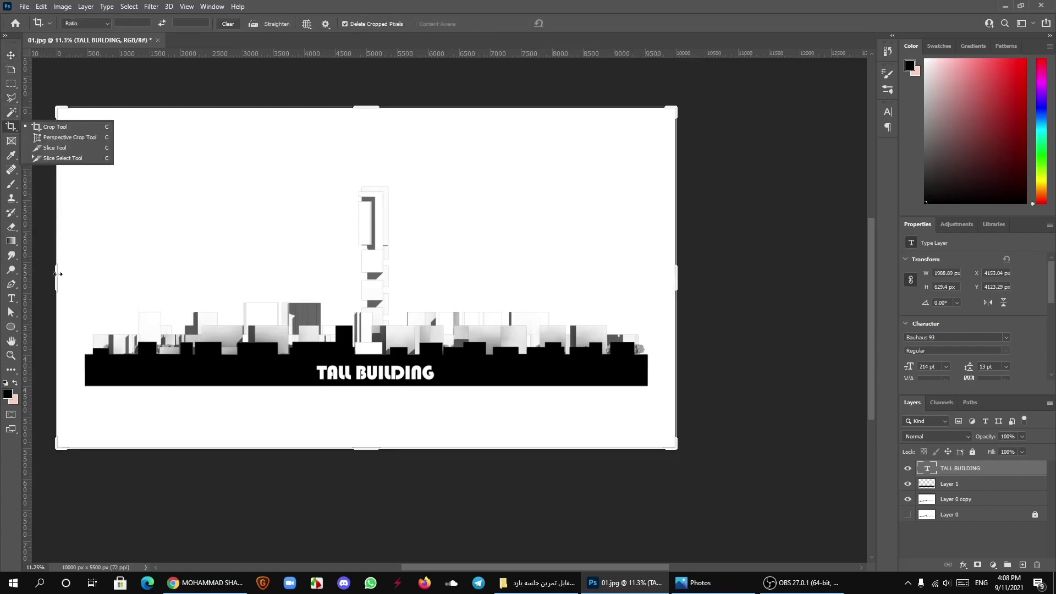
{"action": "left_click_drag", "start_coordinate": [58, 273], "coordinate": [75, 285]}
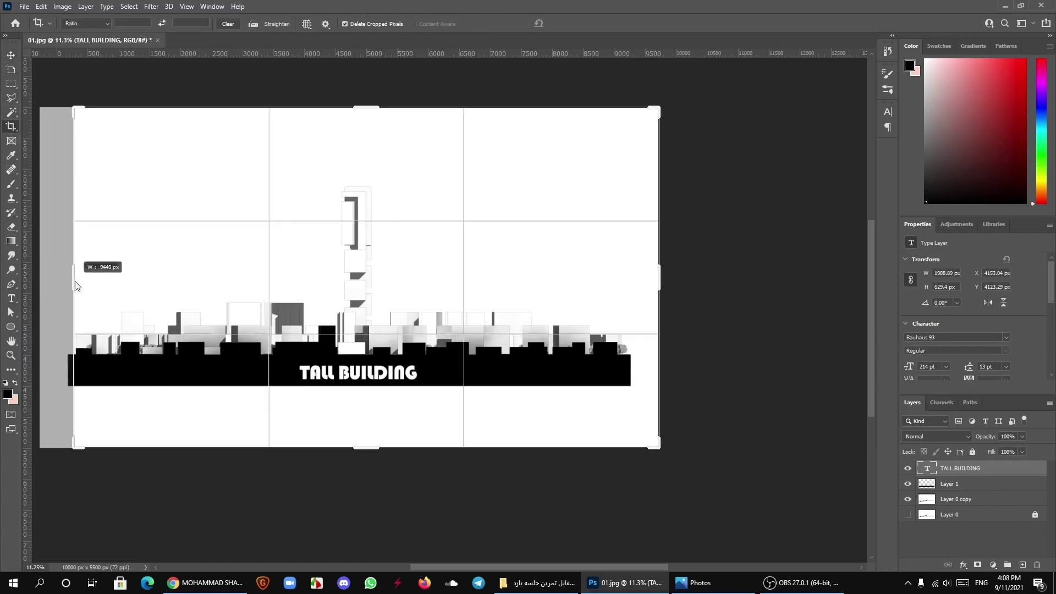
{"action": "left_click_drag", "start_coordinate": [660, 283], "coordinate": [642, 282]}
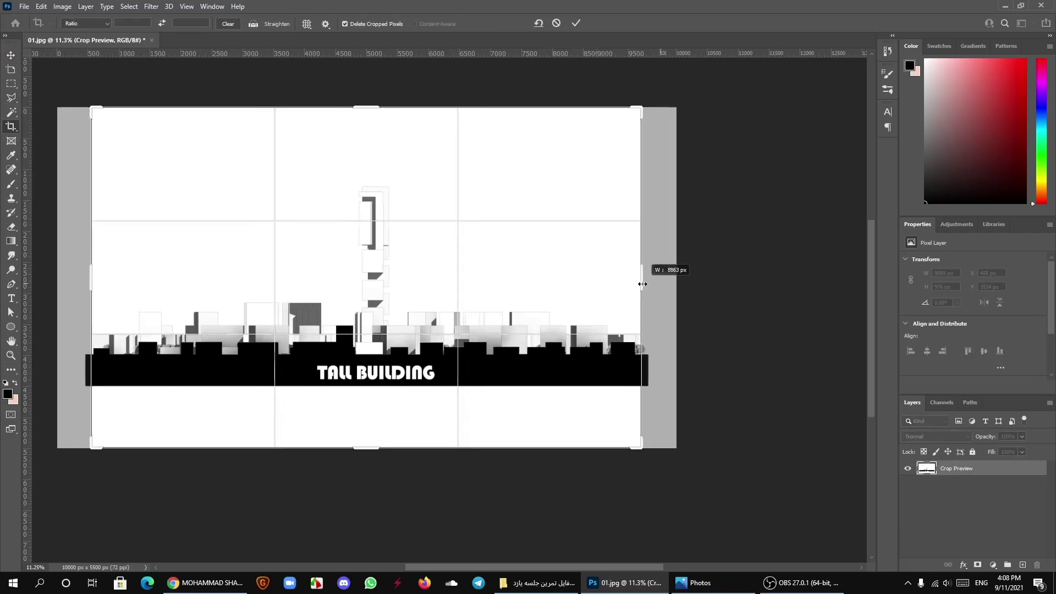
{"action": "left_click", "coordinate": [576, 25]}
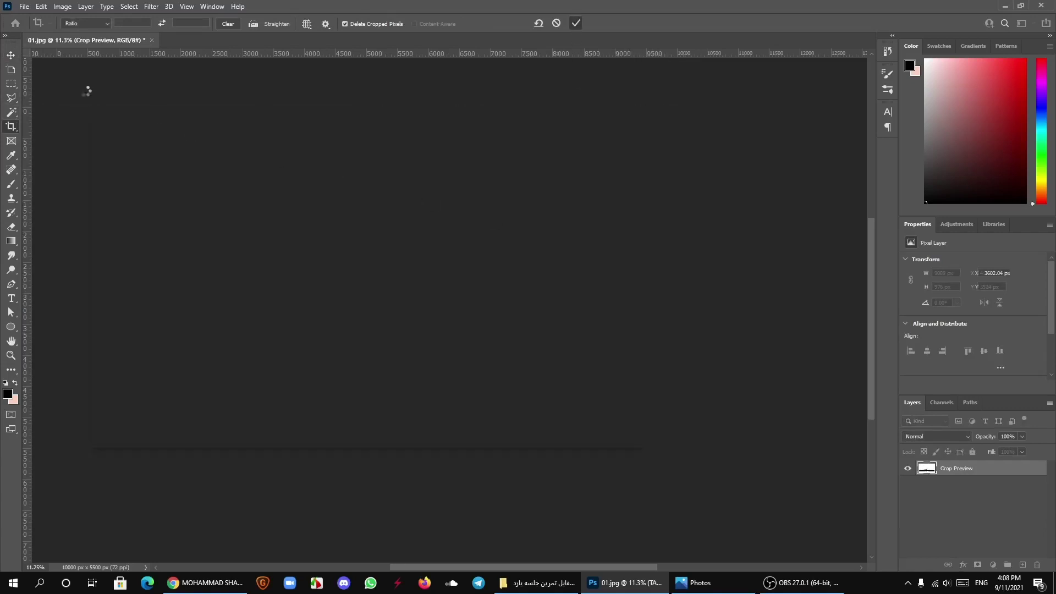
{"action": "left_click", "coordinate": [18, 53]}
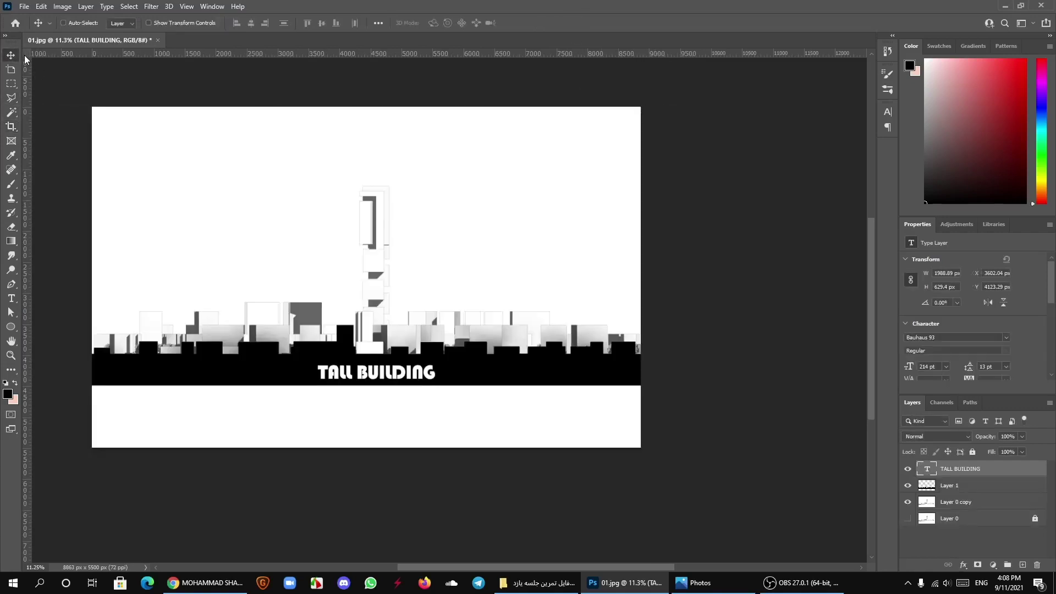
{"action": "key", "text": "ctrl+0"}
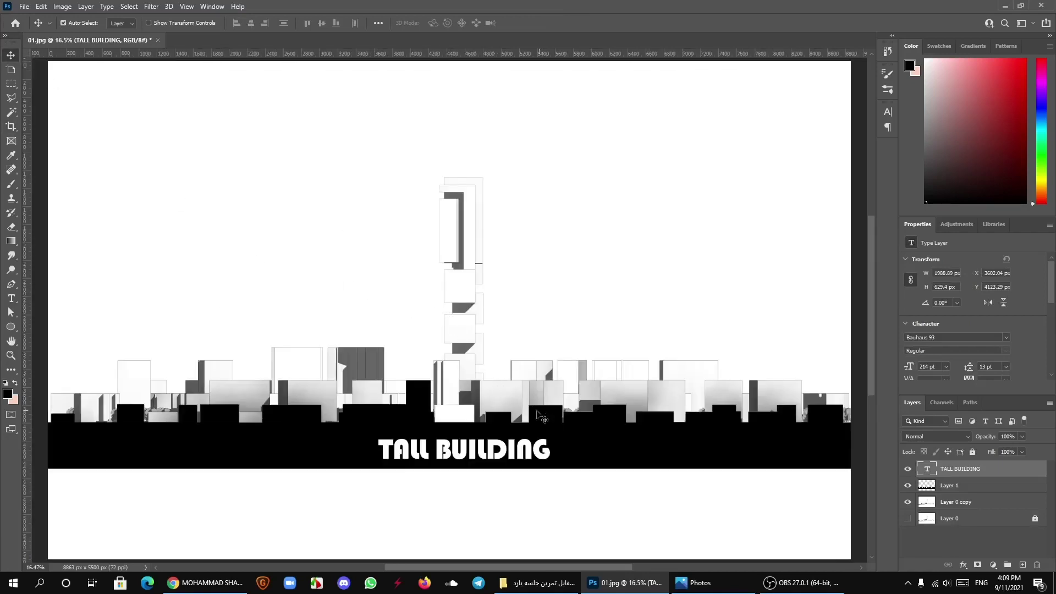
{"action": "scroll", "coordinate": [515, 440], "scroll_direction": "up", "scroll_amount": 2}
{"action": "scroll", "coordinate": [481, 421], "scroll_direction": "up", "scroll_amount": 1}
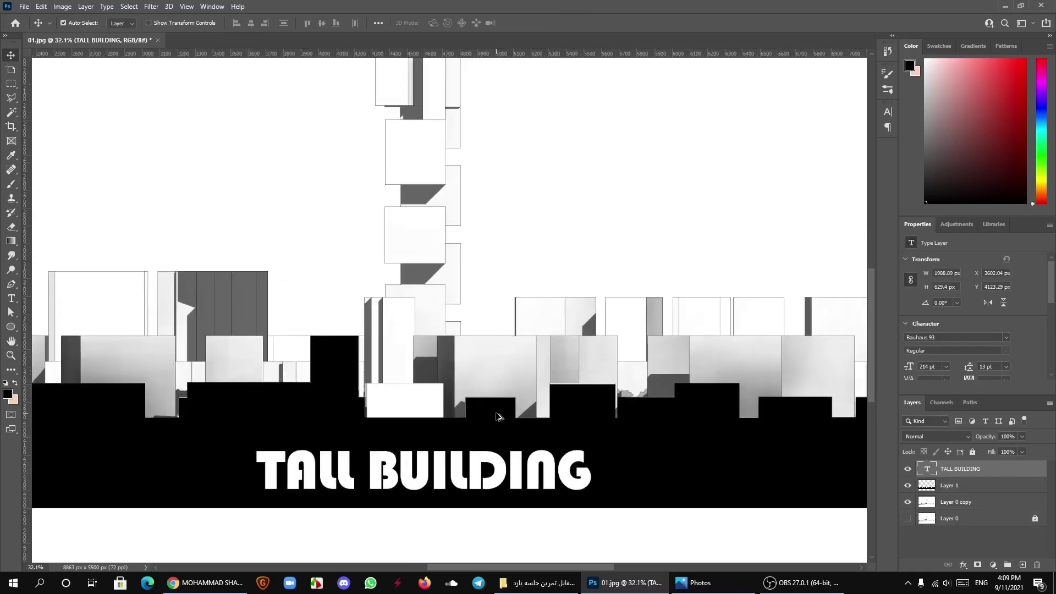
{"action": "scroll", "coordinate": [348, 368], "scroll_direction": "down", "scroll_amount": 2}
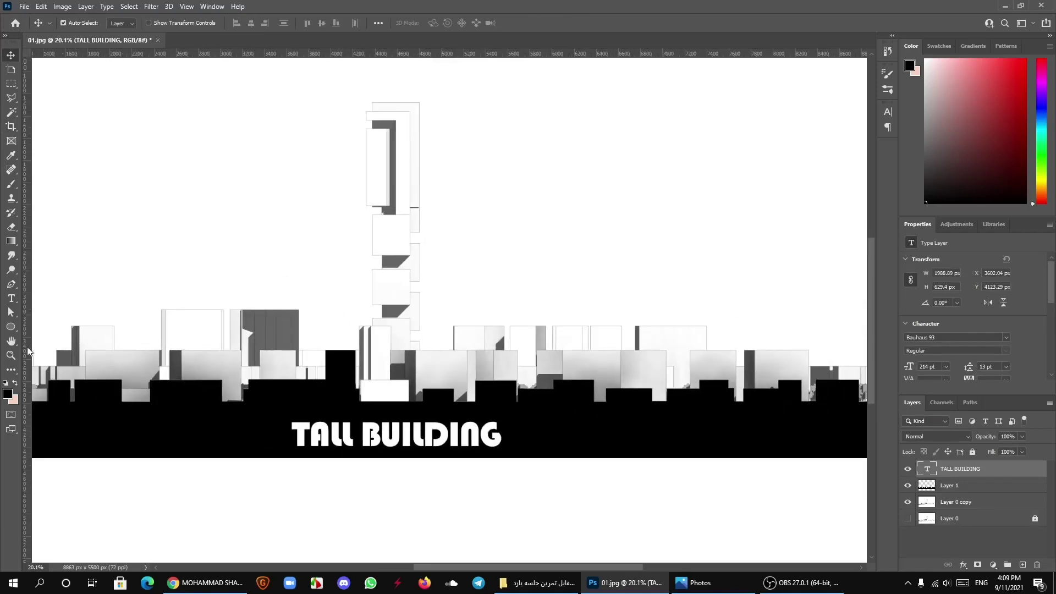
Step: Place vertical guides on the tall tower's left and right edges
{"action": "left_click_drag", "start_coordinate": [24, 352], "coordinate": [365, 375]}
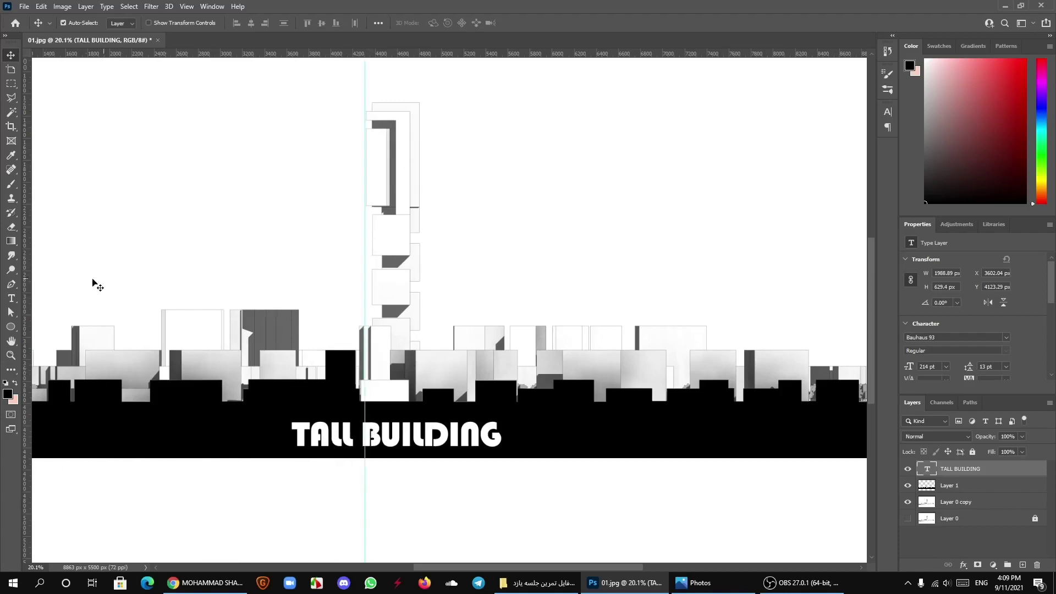
{"action": "left_click_drag", "start_coordinate": [25, 312], "coordinate": [421, 330]}
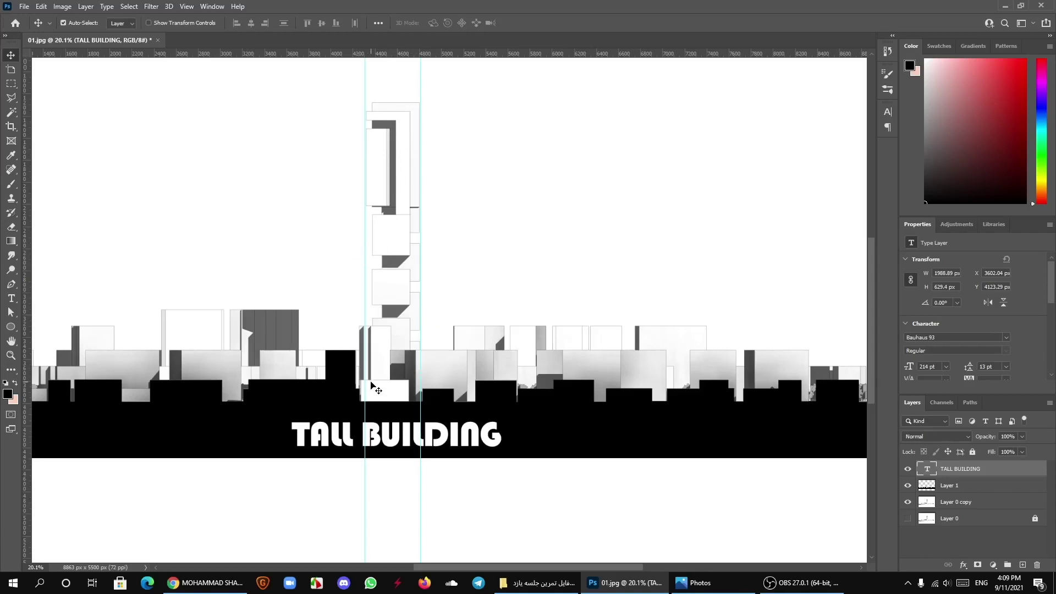
{"action": "scroll", "coordinate": [407, 403], "scroll_direction": "up", "scroll_amount": 3}
{"action": "scroll", "coordinate": [407, 403], "scroll_direction": "up", "scroll_amount": 1}
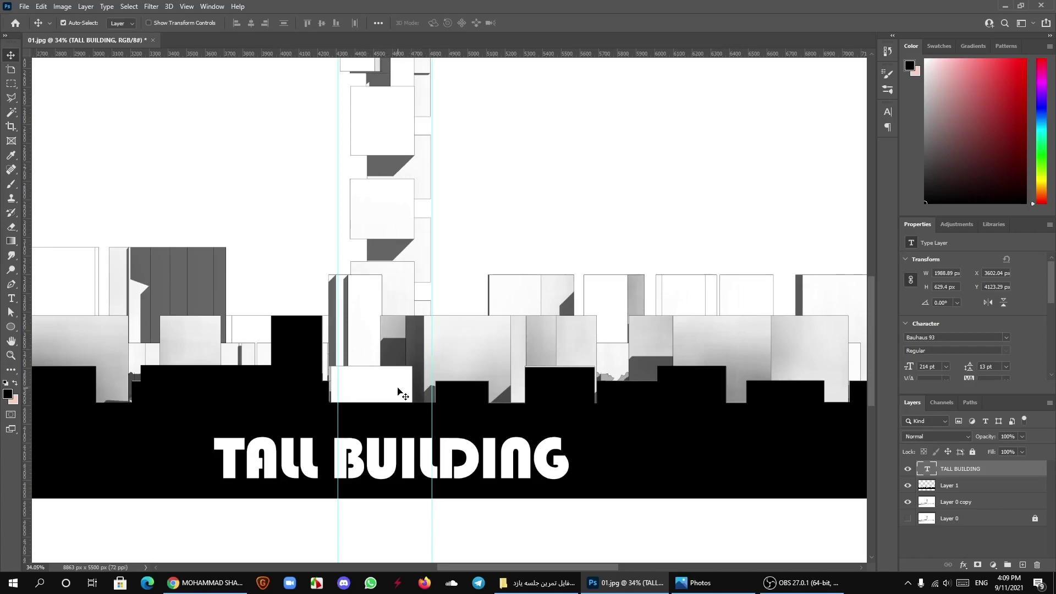
Step: Add a text box at the tower's base, type the label text and select it
{"action": "left_click", "coordinate": [12, 298]}
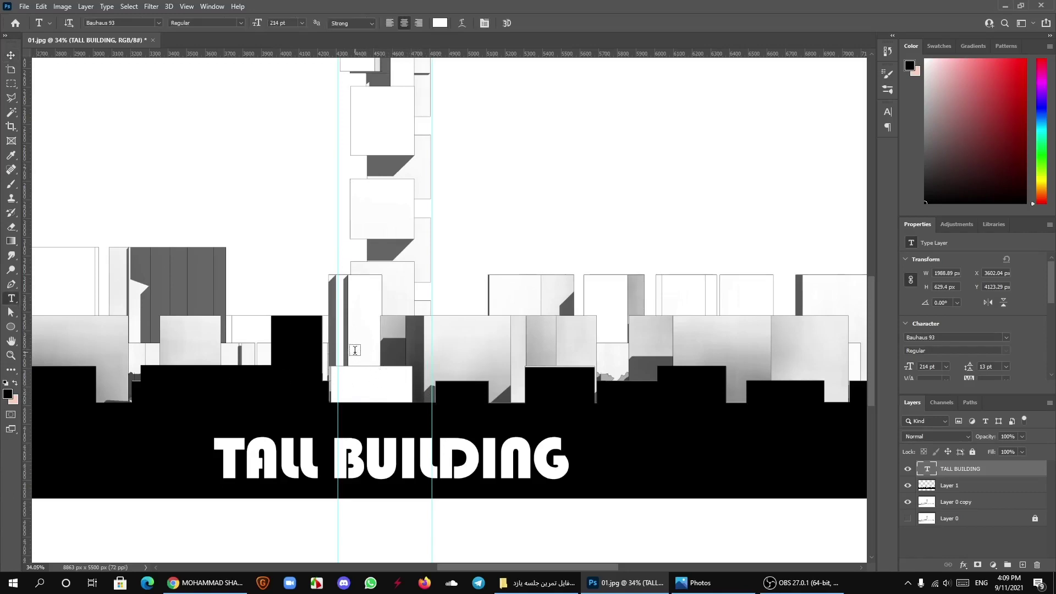
{"action": "mouse_move", "coordinate": [351, 350]}
{"action": "left_mouse_down"}
{"action": "mouse_move", "coordinate": [445, 392]}
{"action": "mouse_move", "coordinate": [487, 392]}
{"action": "left_mouse_up"}
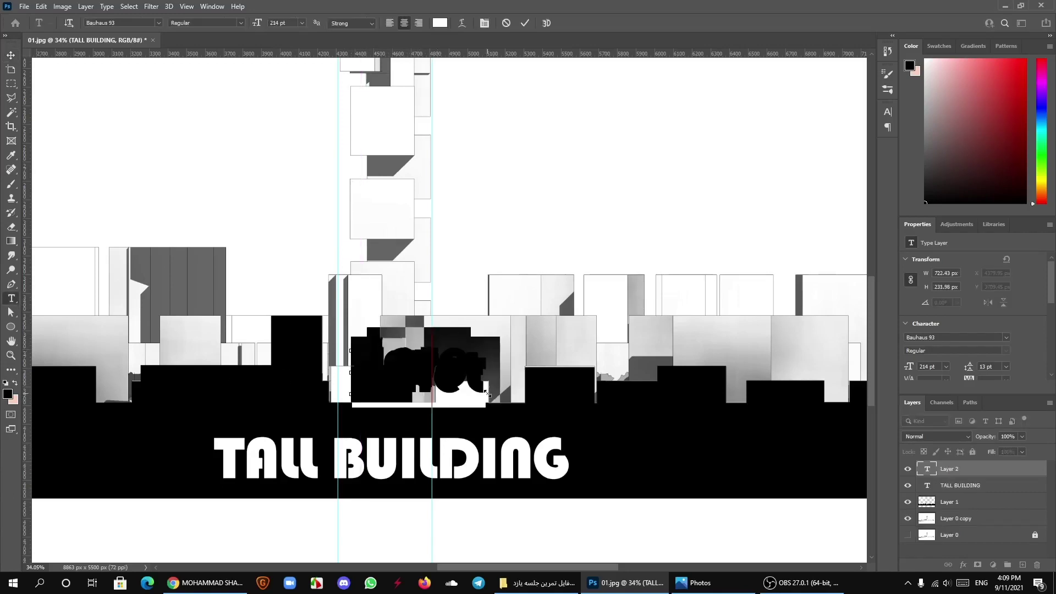
{"action": "type", "text": "OBB"}
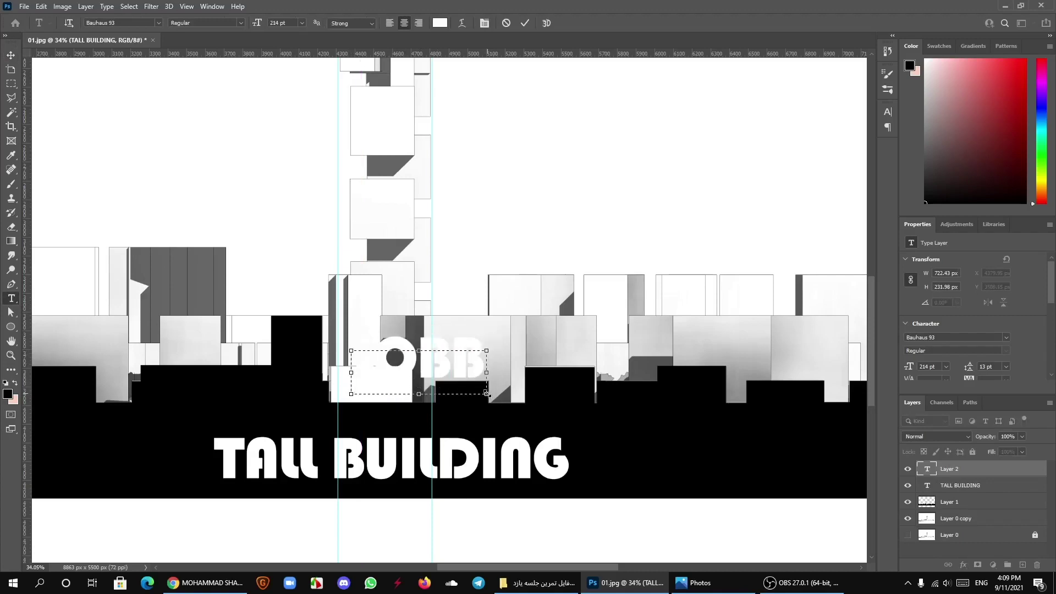
{"action": "key", "text": "ctrl+a"}
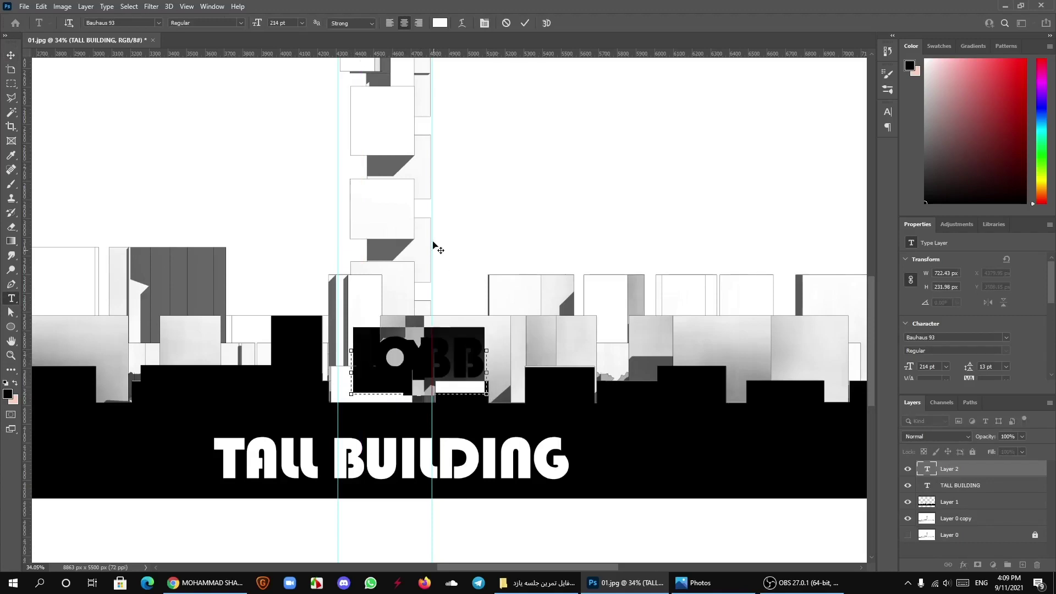
Step: Colour the selected label text medium purple, hex 882cbd
{"action": "left_click", "coordinate": [440, 23]}
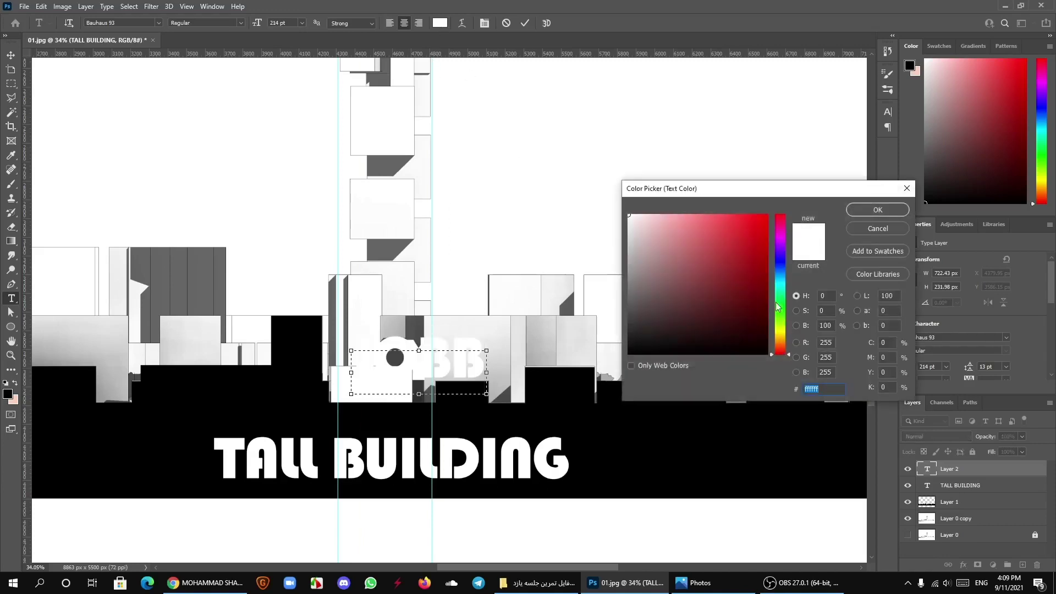
{"action": "left_click", "coordinate": [779, 240]}
{"action": "left_click", "coordinate": [719, 215]}
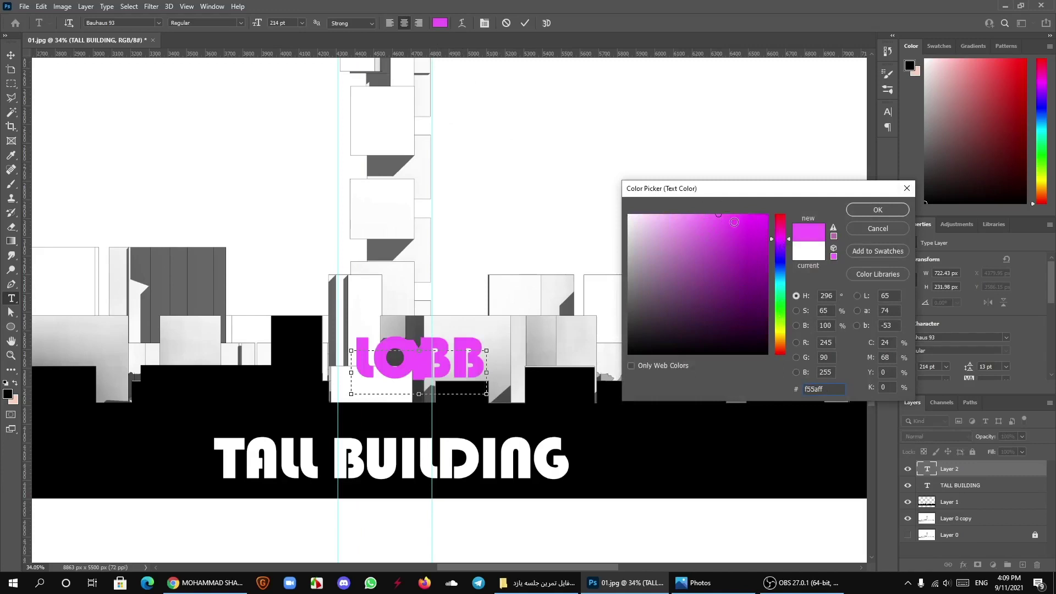
{"action": "left_click", "coordinate": [725, 214]}
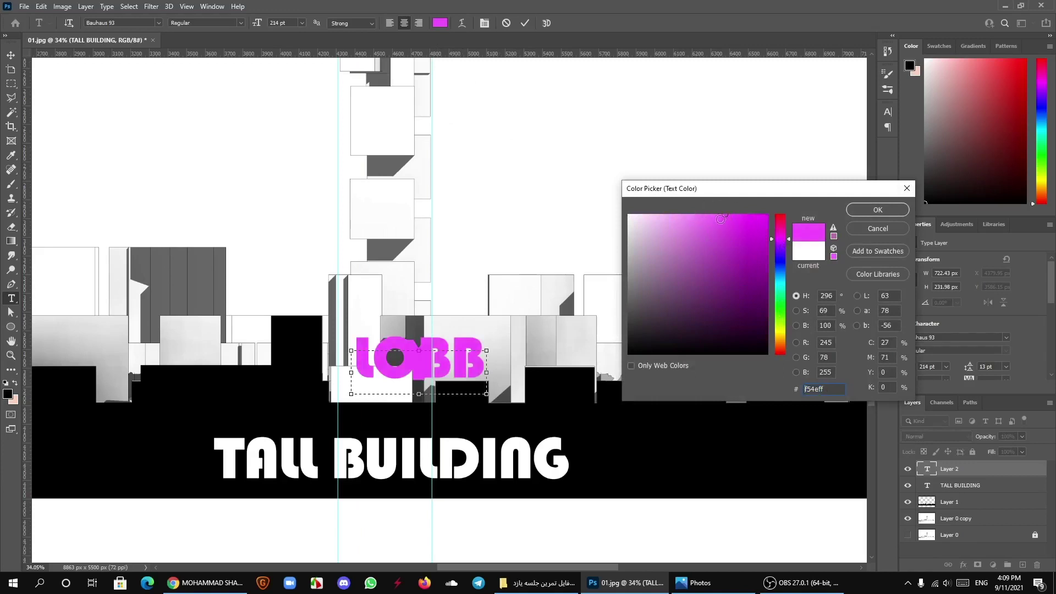
{"action": "left_click_drag", "start_coordinate": [722, 216], "coordinate": [766, 268]}
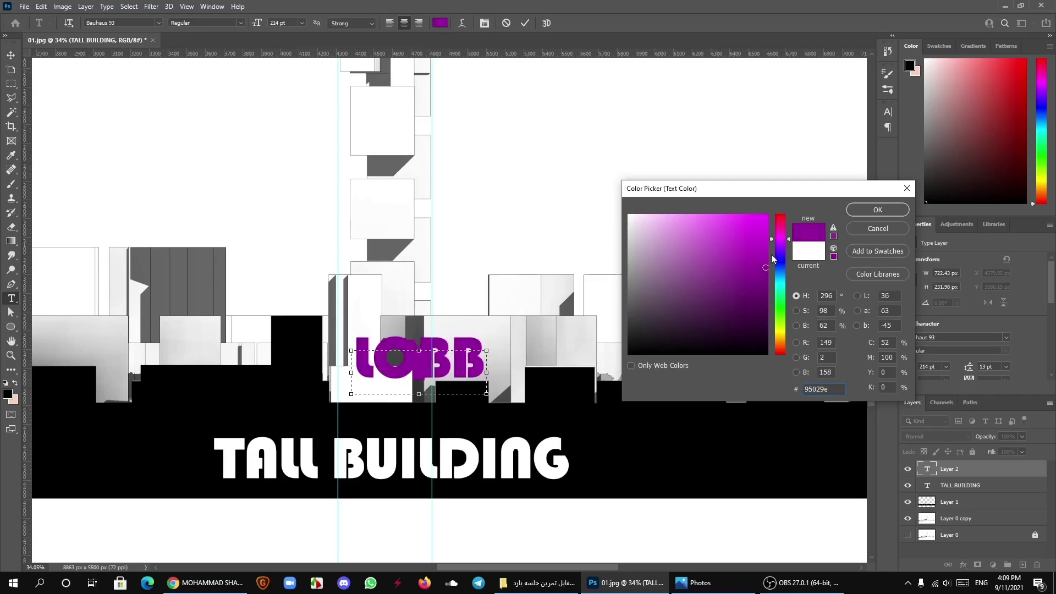
{"action": "left_click", "coordinate": [783, 249]}
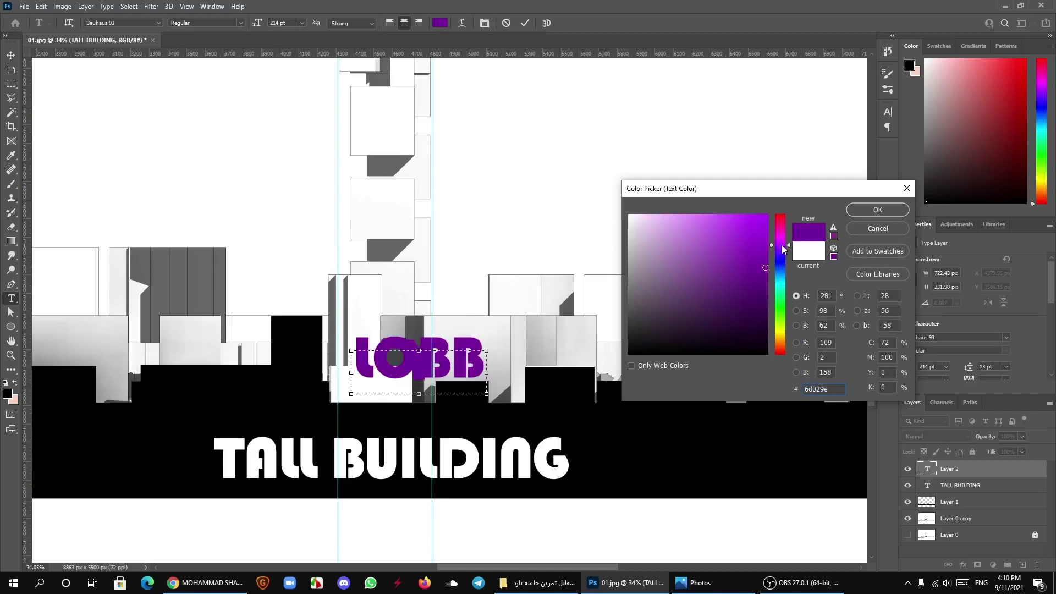
{"action": "mouse_move", "coordinate": [783, 249]}
{"action": "left_mouse_down"}
{"action": "mouse_move", "coordinate": [735, 270]}
{"action": "mouse_move", "coordinate": [722, 267]}
{"action": "mouse_move", "coordinate": [726, 235]}
{"action": "mouse_move", "coordinate": [765, 266]}
{"action": "mouse_move", "coordinate": [733, 257]}
{"action": "left_mouse_up"}
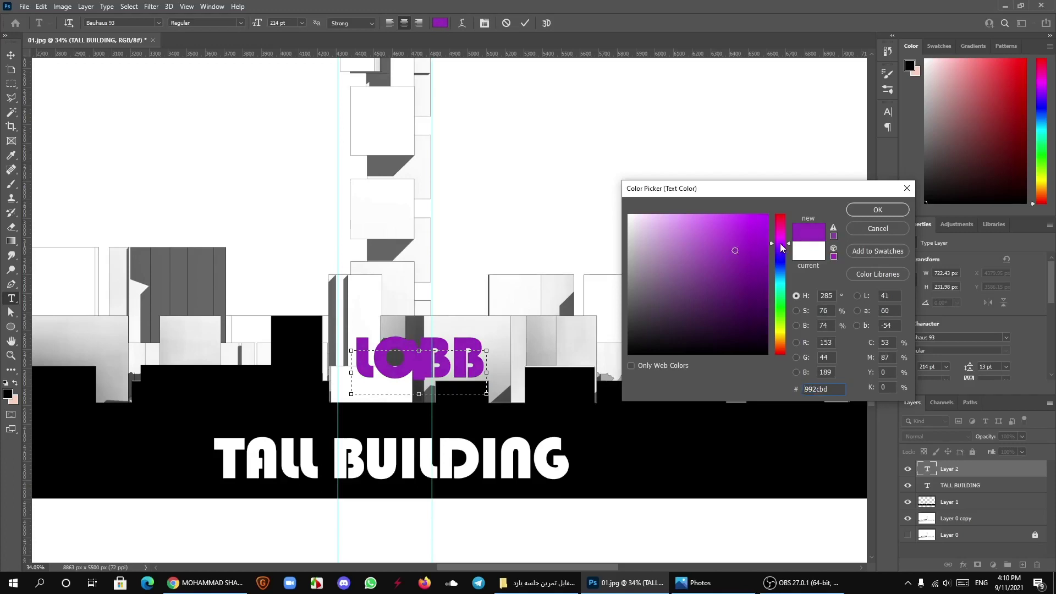
{"action": "left_click_drag", "start_coordinate": [781, 245], "coordinate": [784, 247]}
Step: Widen the text box to show LOBBY in full and shrink it to 97 pt
{"action": "left_click", "coordinate": [875, 210]}
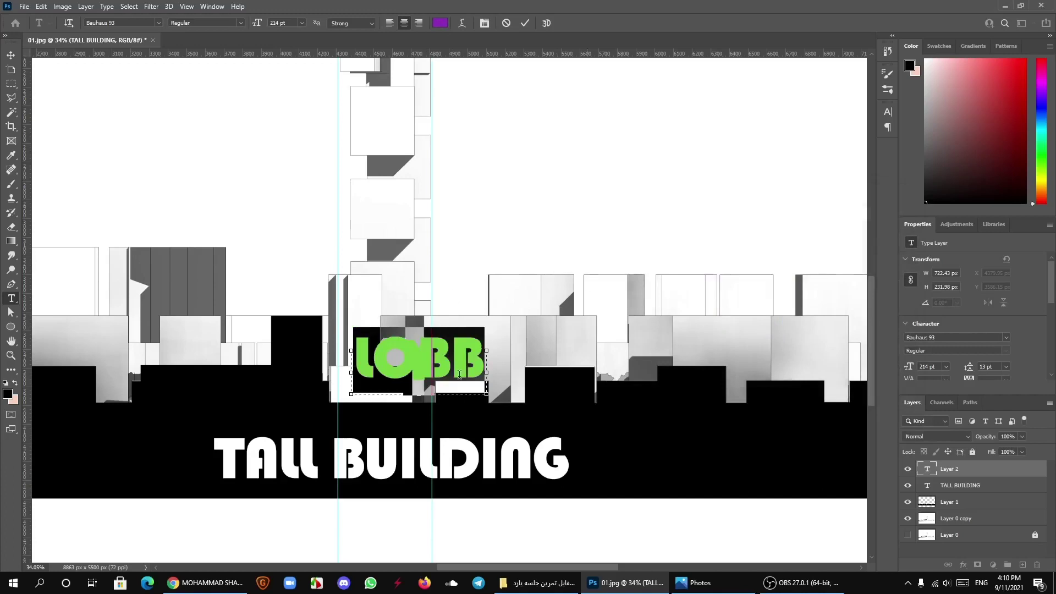
{"action": "left_click_drag", "start_coordinate": [504, 374], "coordinate": [631, 374]}
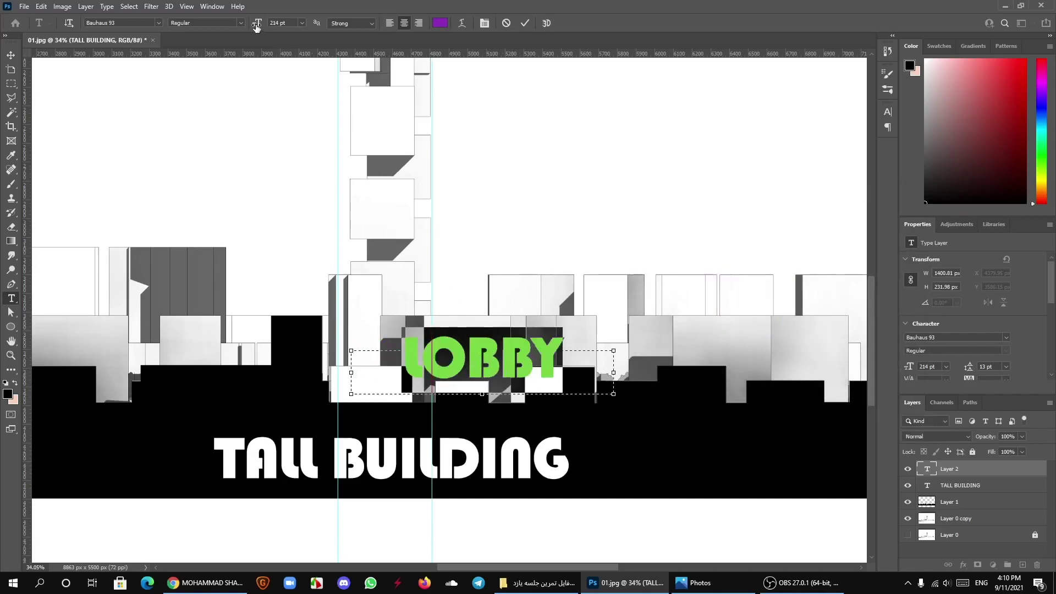
{"action": "left_click_drag", "start_coordinate": [256, 25], "coordinate": [191, 35]}
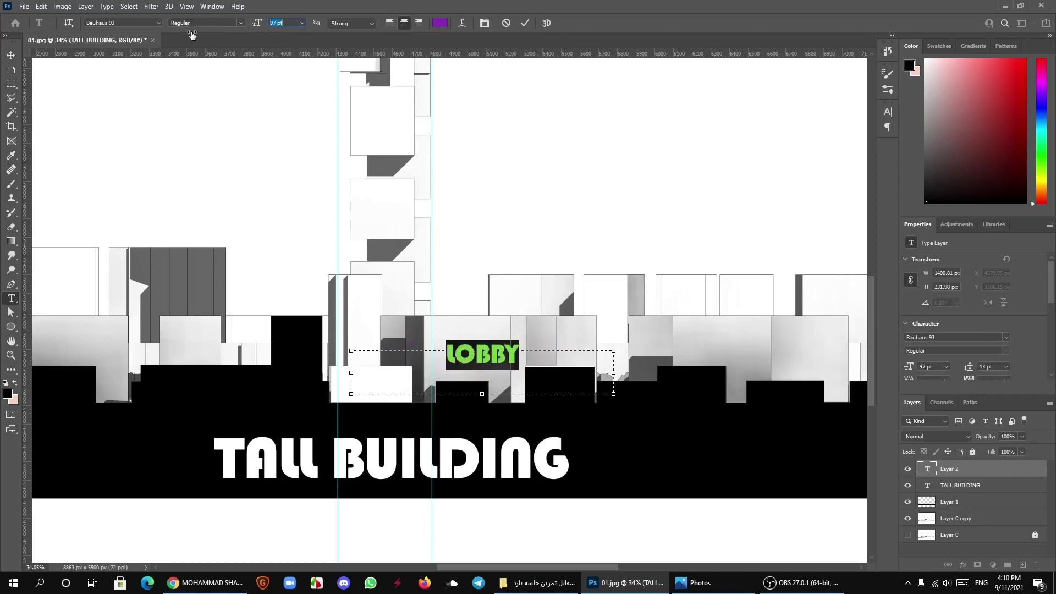
{"action": "left_click", "coordinate": [525, 23]}
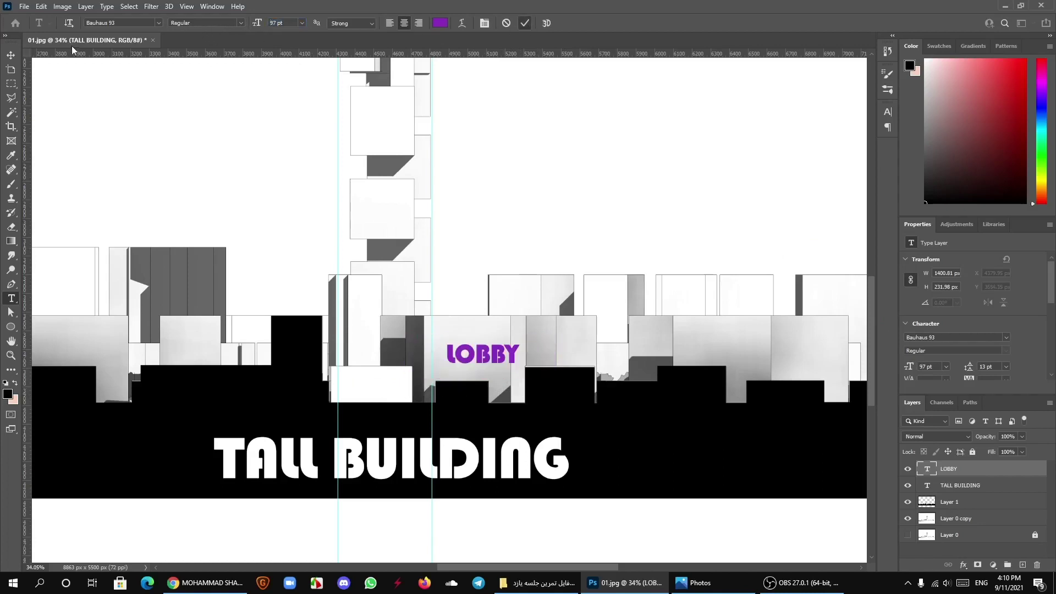
Step: Place the LOBBY label on the white block at the tower's base, nudged up
{"action": "key", "text": "v"}
{"action": "left_click_drag", "start_coordinate": [486, 361], "coordinate": [385, 387]}
{"action": "key", "text": "Up"}
{"action": "key", "text": "Up"}
{"action": "key", "text": "Up"}
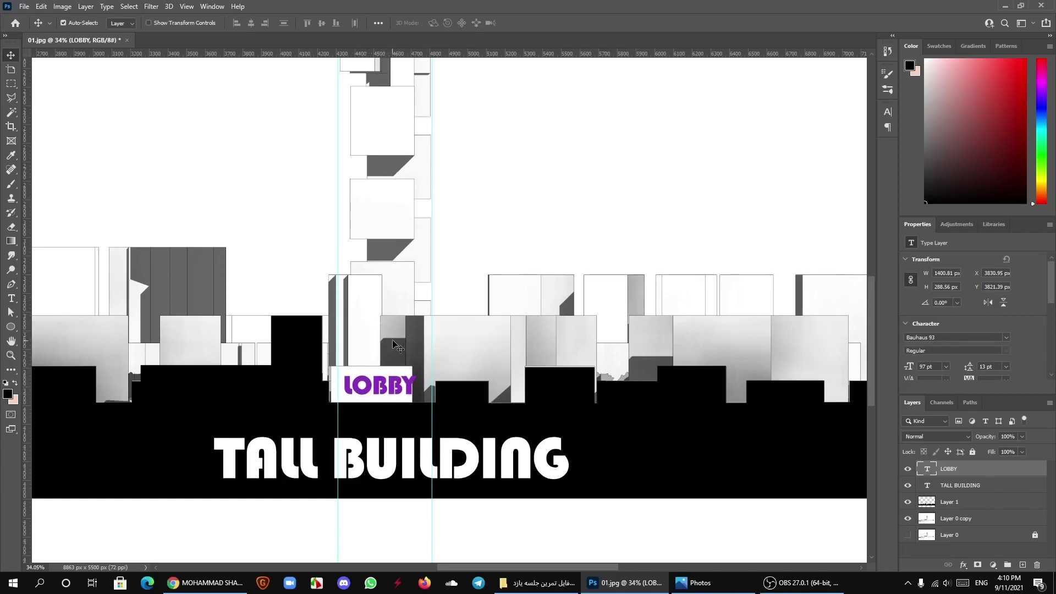
Step: Duplicate the LOBBY label just above itself and retype the copy as COMMERCIAL
{"action": "scroll", "coordinate": [399, 349], "scroll_direction": "up", "scroll_amount": 2}
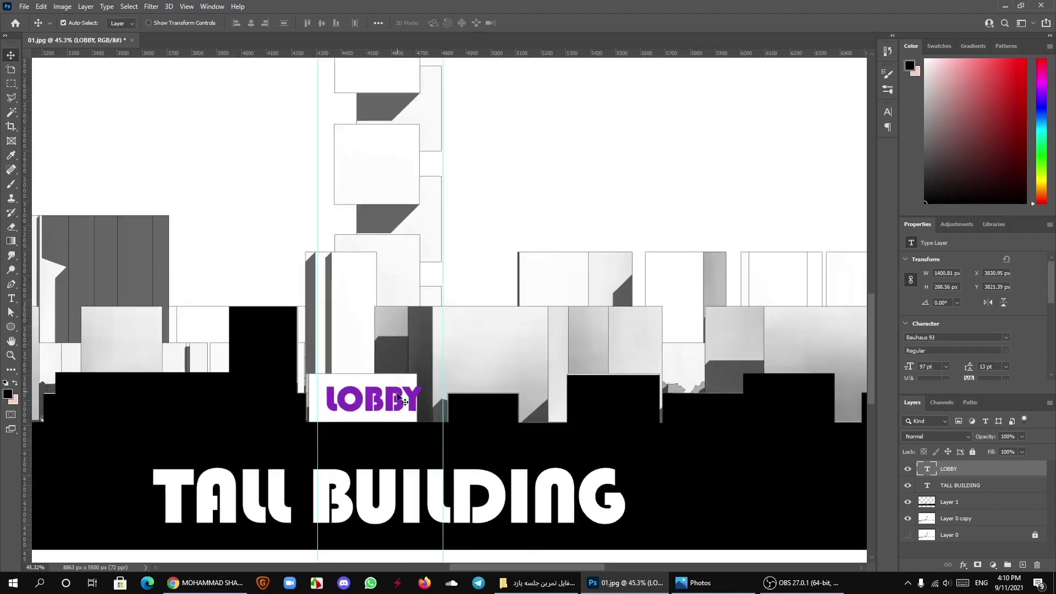
{"action": "left_click_drag", "start_coordinate": [391, 403], "coordinate": [396, 339]}
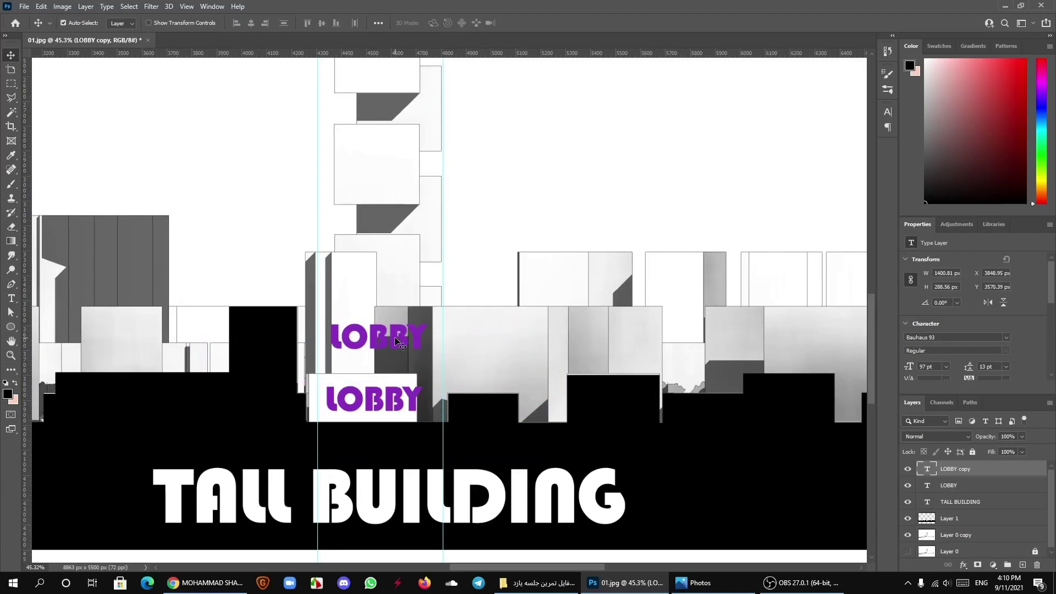
{"action": "left_click", "coordinate": [11, 298]}
{"action": "left_click", "coordinate": [382, 337]}
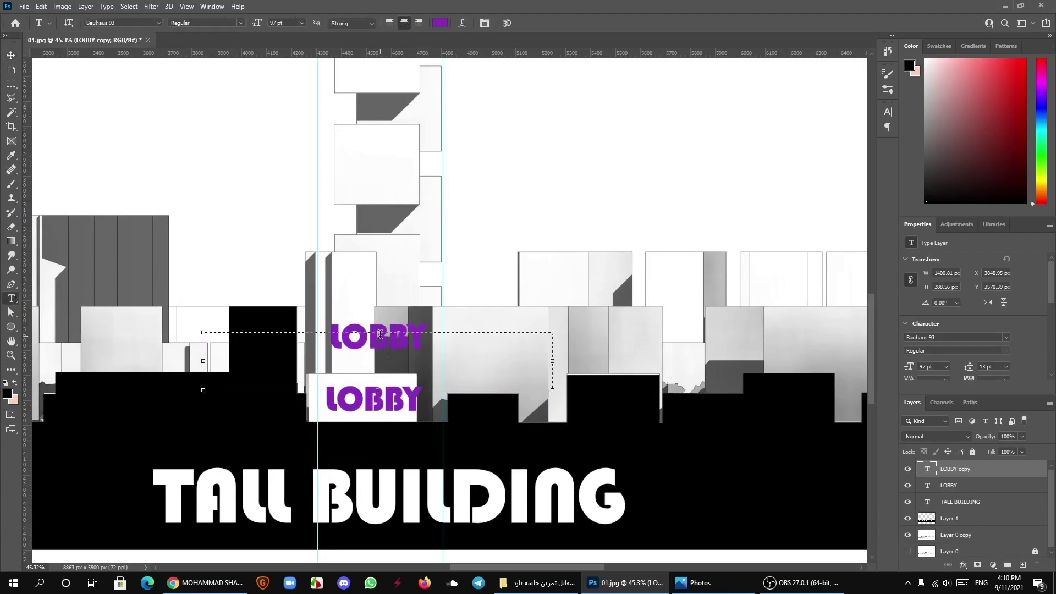
{"action": "double_click", "coordinate": [381, 336]}
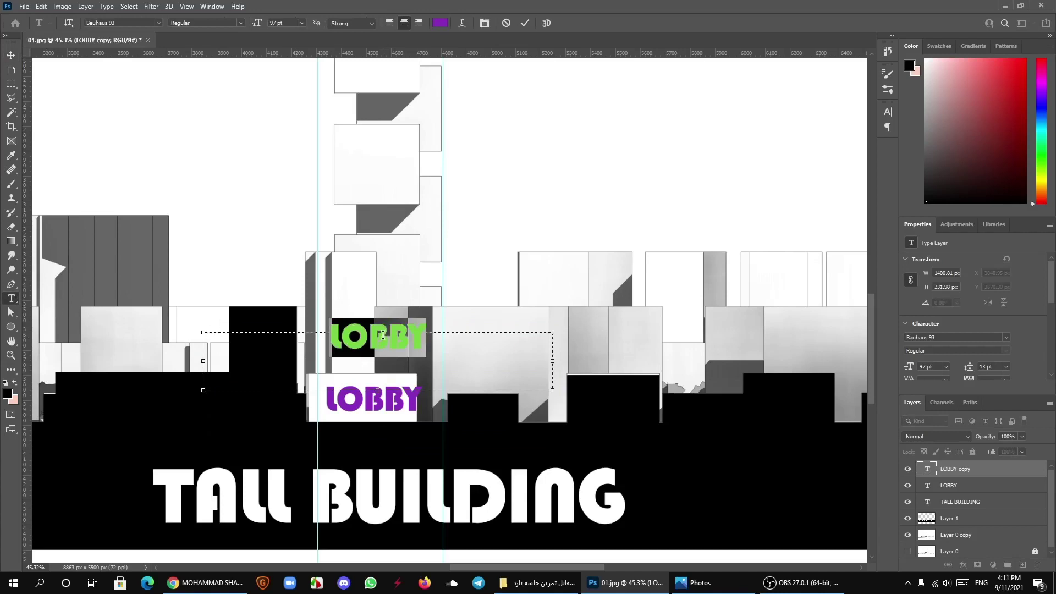
{"action": "type", "text": "lobby"}
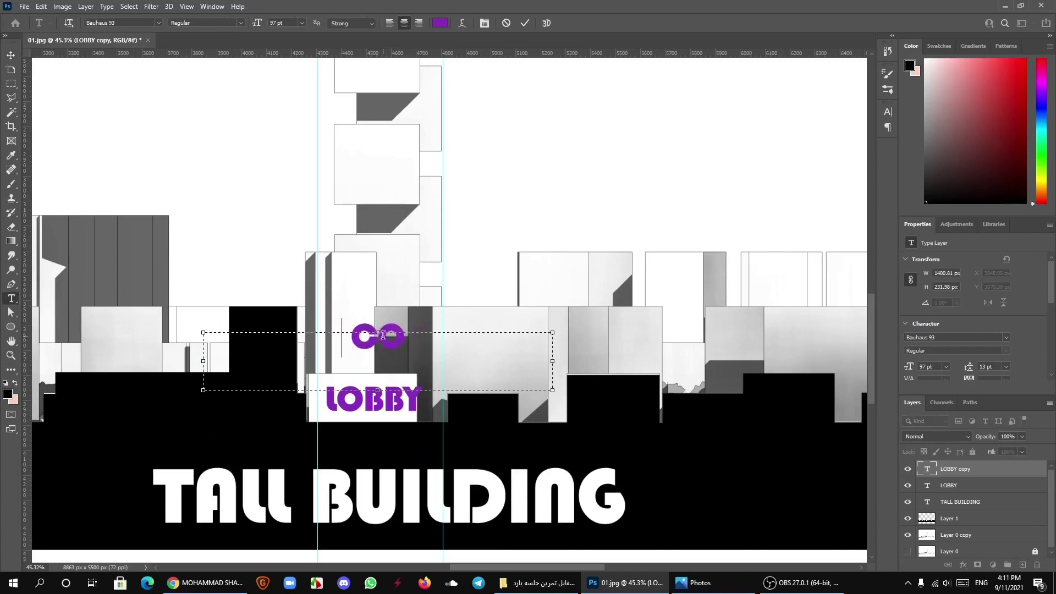
{"action": "type", "text": "mm"}
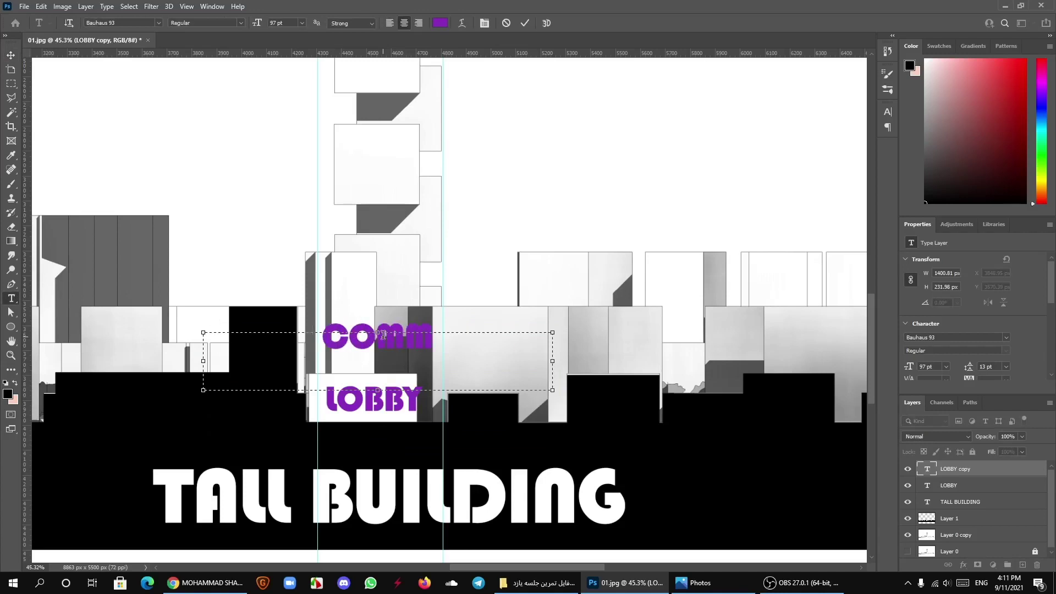
{"action": "type", "text": "r"}
{"action": "key", "text": "BackSpace"}
{"action": "type", "text": "er"}
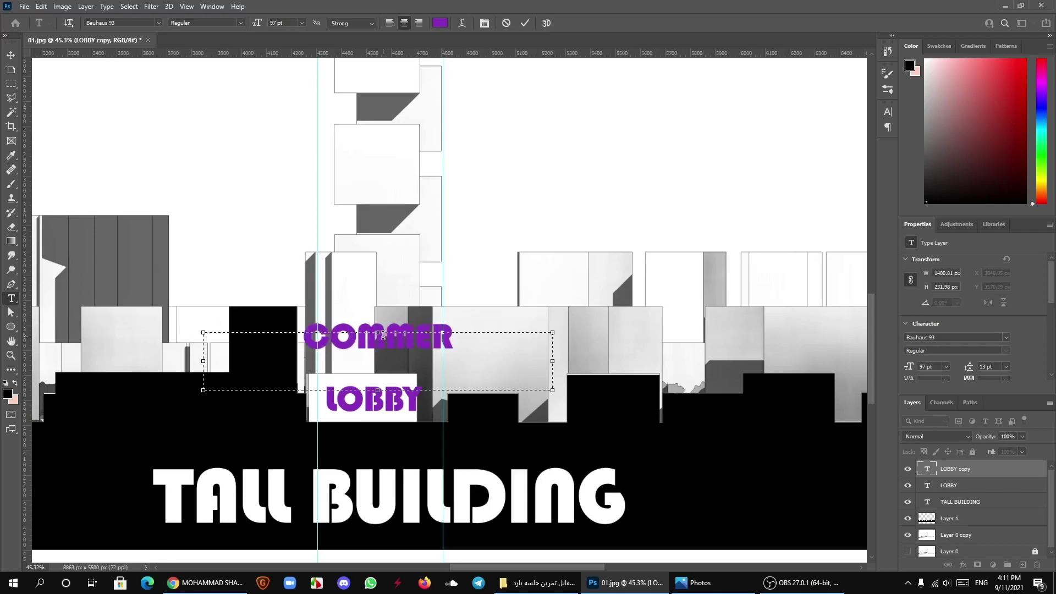
{"action": "type", "text": "ci"}
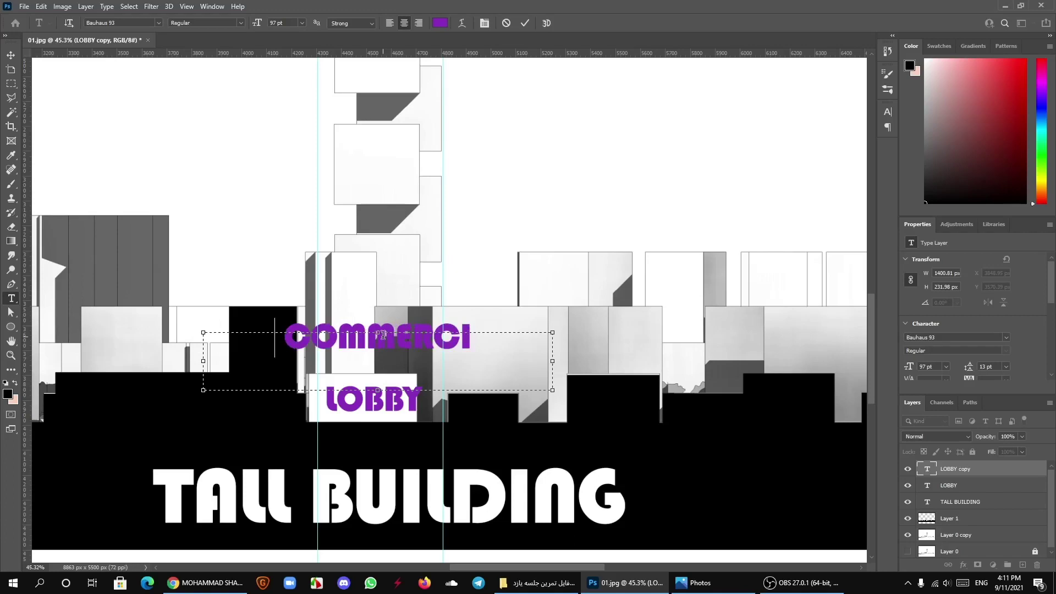
{"action": "type", "text": "al"}
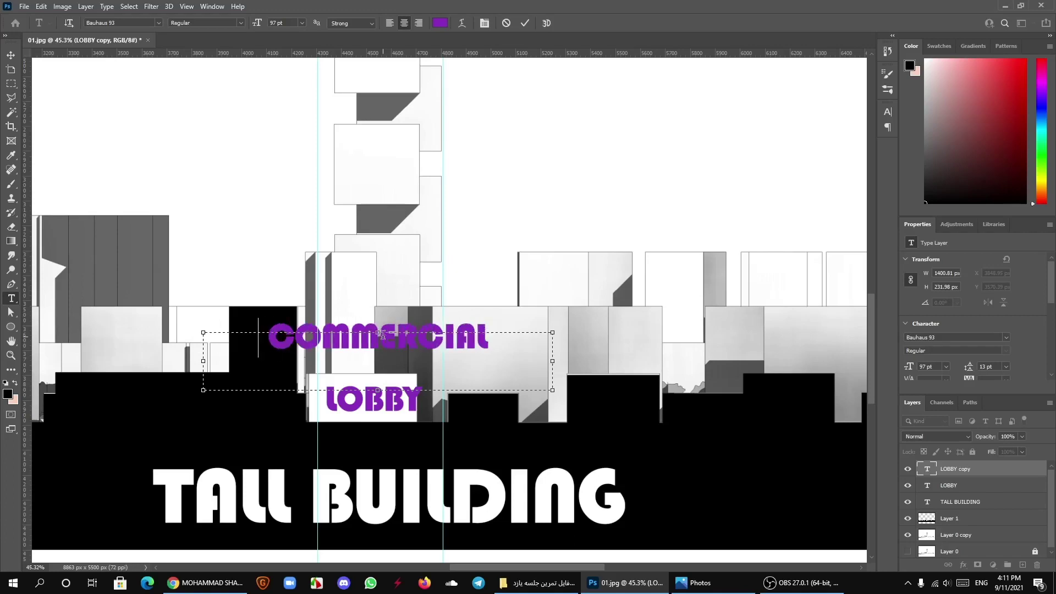
{"action": "key", "text": "ctrl+a"}
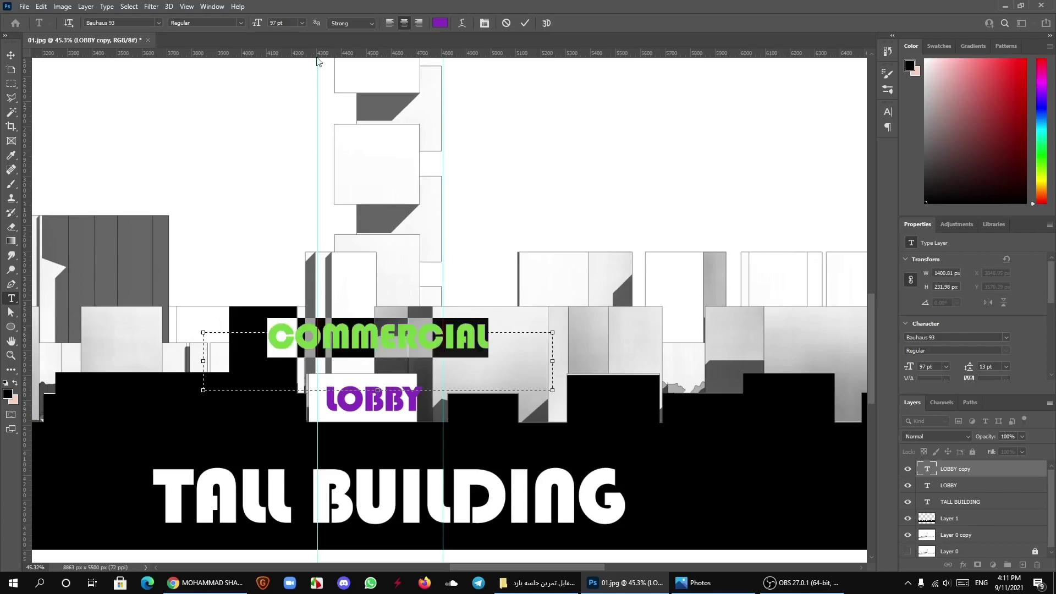
Step: Make the COMMERCIAL text blue (#2c77bd) and shrink it to 56 pt
{"action": "left_click", "coordinate": [445, 27]}
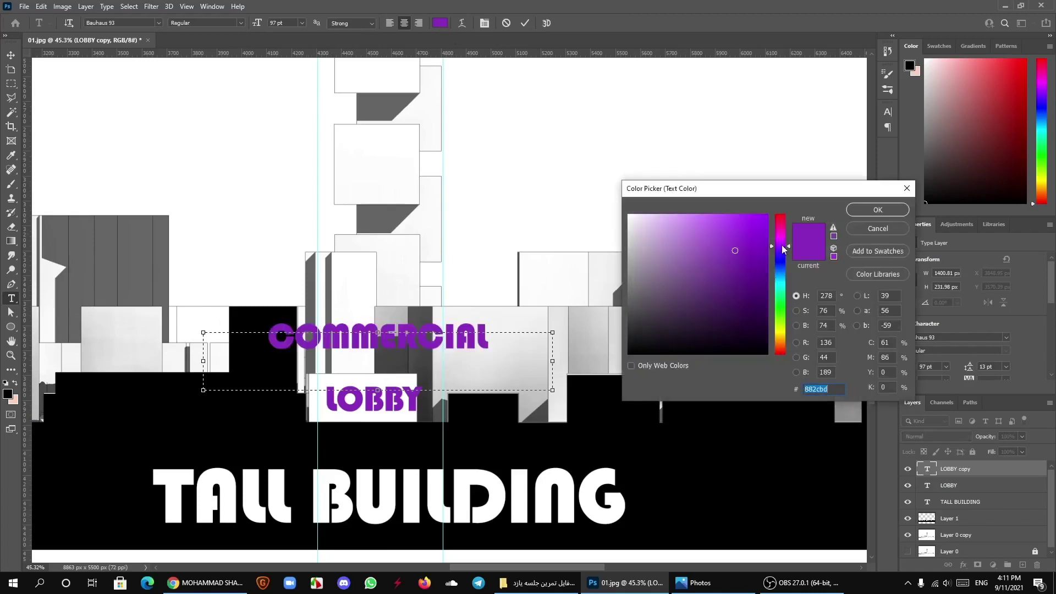
{"action": "left_click_drag", "start_coordinate": [784, 249], "coordinate": [784, 286]}
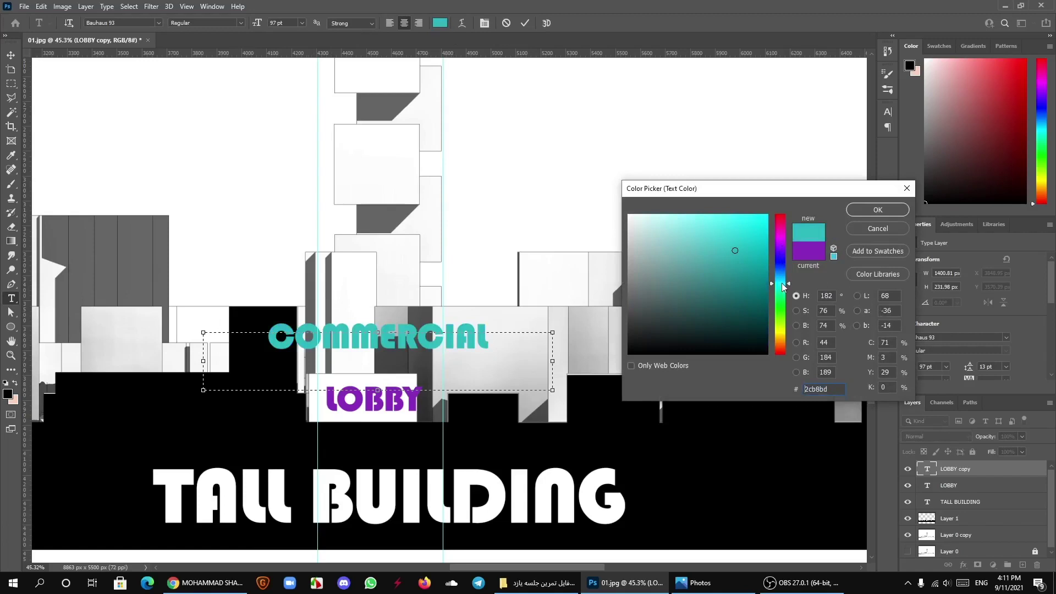
{"action": "left_click_drag", "start_coordinate": [783, 286], "coordinate": [781, 278]}
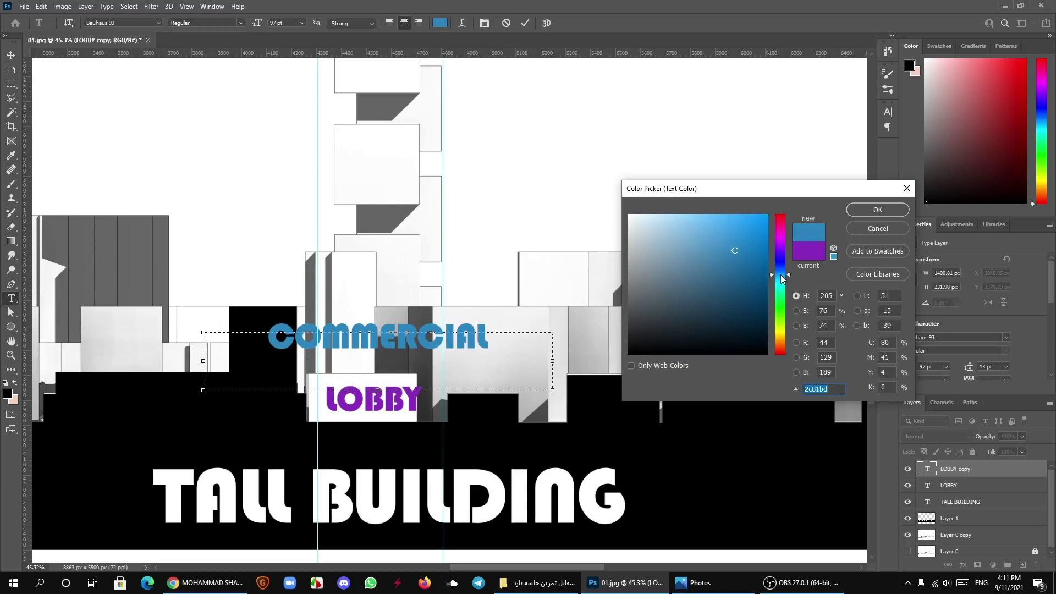
{"action": "left_click_drag", "start_coordinate": [780, 275], "coordinate": [781, 273]}
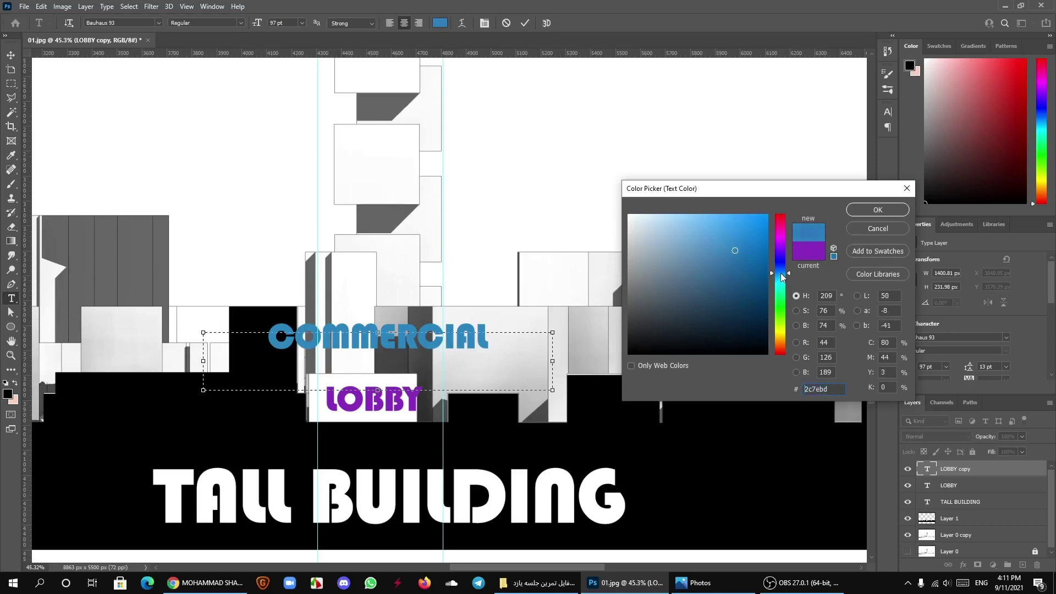
{"action": "left_click", "coordinate": [880, 207]}
{"action": "left_click_drag", "start_coordinate": [257, 24], "coordinate": [237, 32]}
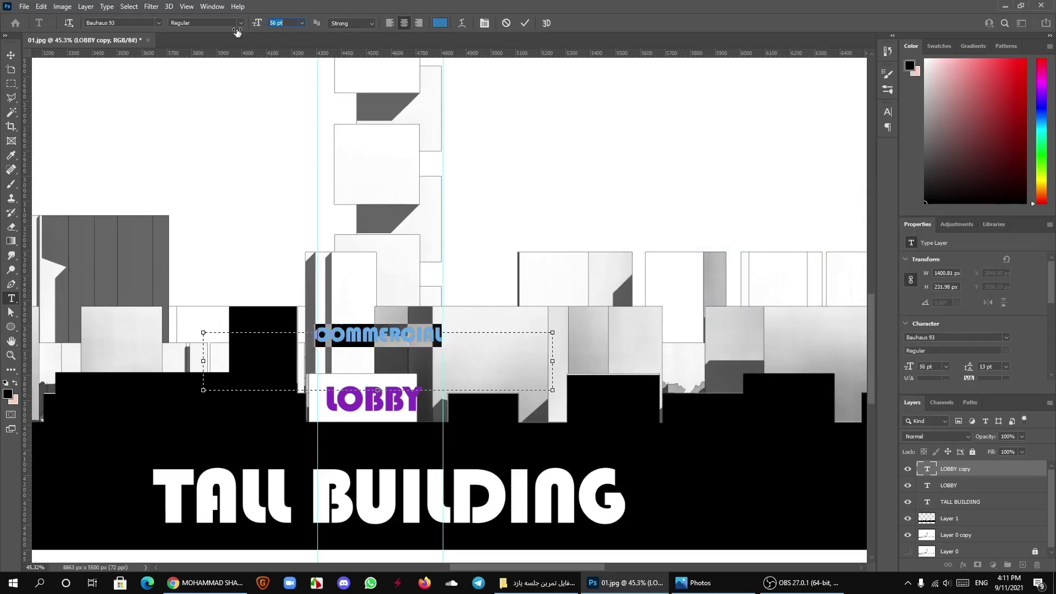
{"action": "left_click", "coordinate": [526, 23]}
Step: Temporarily lower the Layer 0 copy render layer's opacity, then restore it to 100%
{"action": "key", "text": "v"}
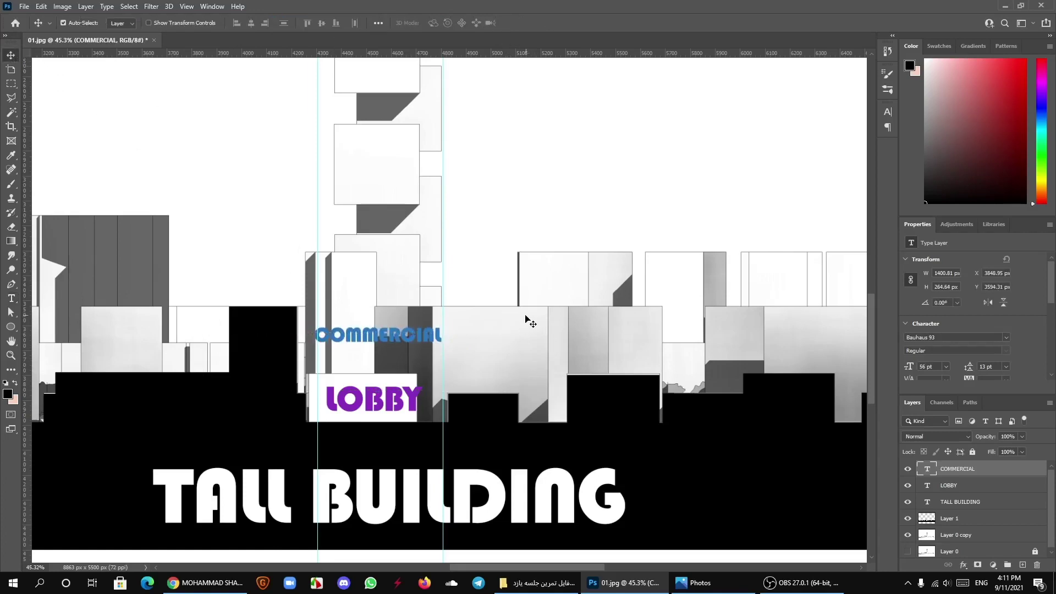
{"action": "left_click", "coordinate": [526, 318]}
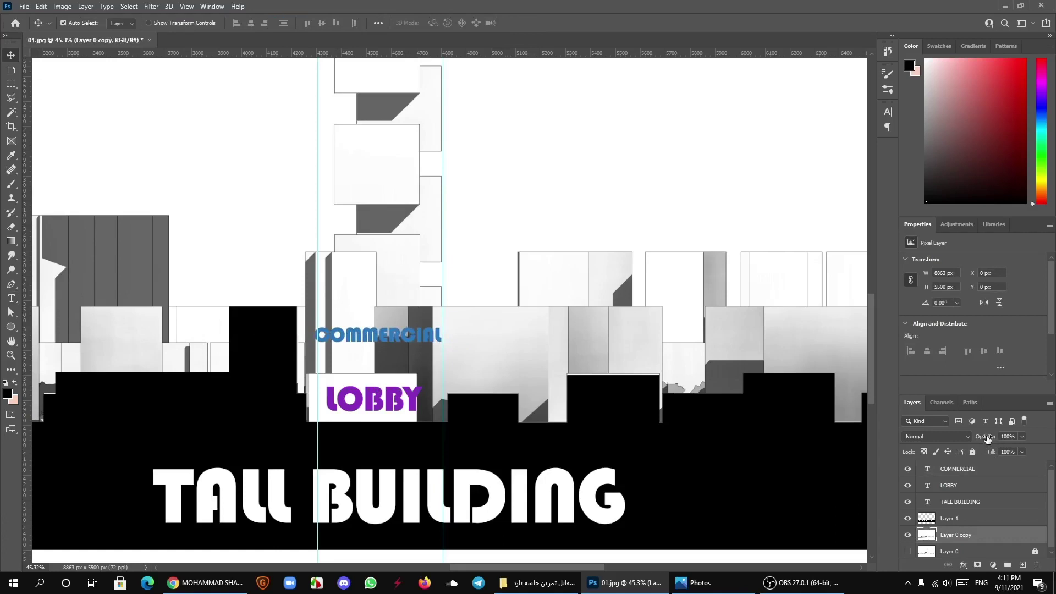
{"action": "left_click_drag", "start_coordinate": [988, 438], "coordinate": [967, 436]}
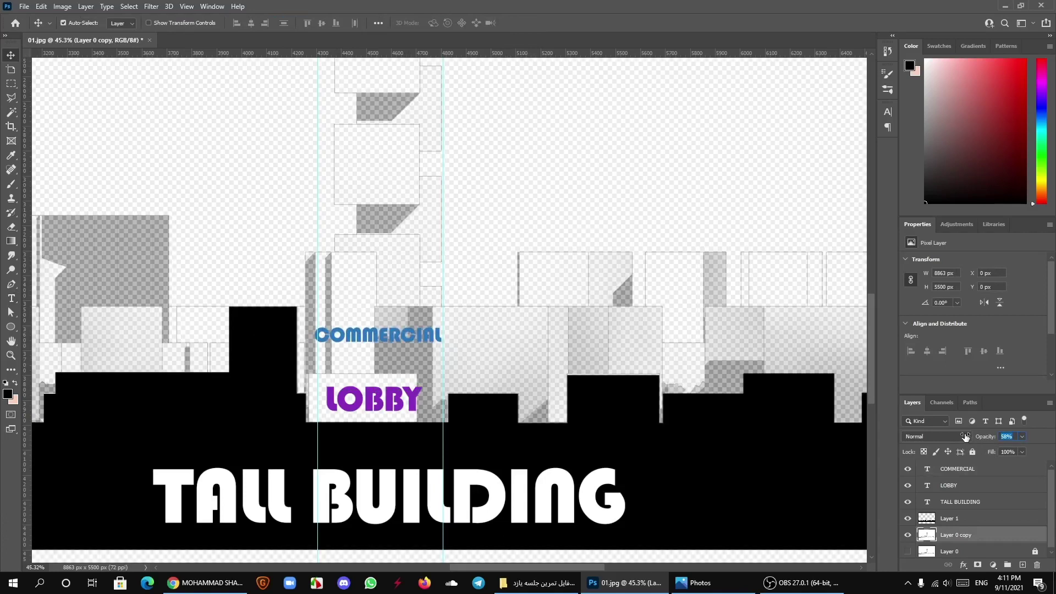
{"action": "type", "text": "100"}
{"action": "key", "text": "Return"}
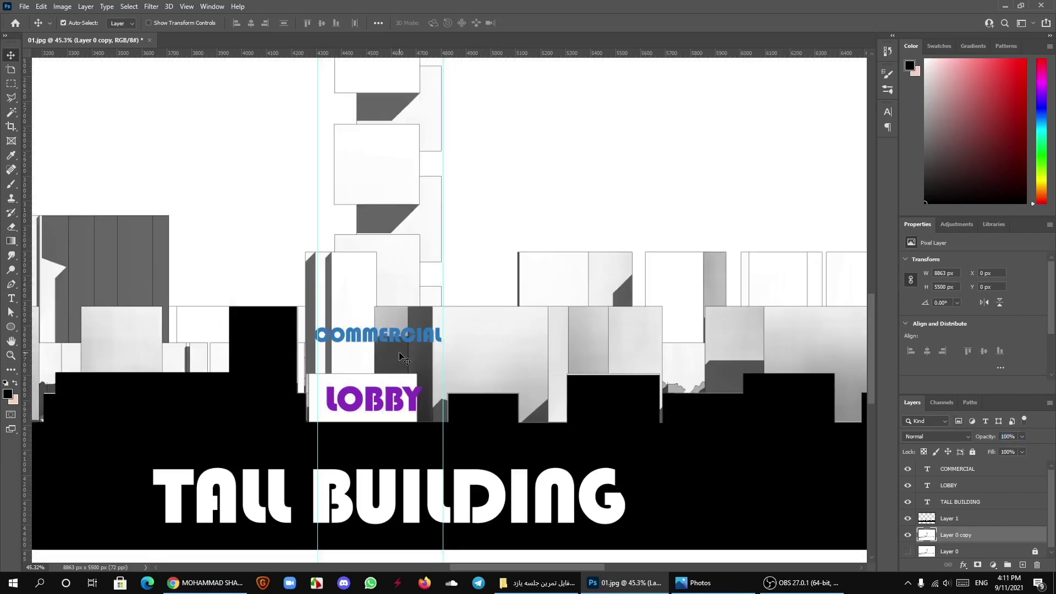
Step: Duplicate the COMMERCIAL label and stack the copy just above the original
{"action": "scroll", "coordinate": [394, 352], "scroll_direction": "up", "scroll_amount": 3}
{"action": "mouse_move", "coordinate": [408, 341]}
{"action": "left_mouse_down"}
{"action": "mouse_move", "coordinate": [422, 366]}
{"action": "mouse_move", "coordinate": [418, 334]}
{"action": "left_mouse_up"}
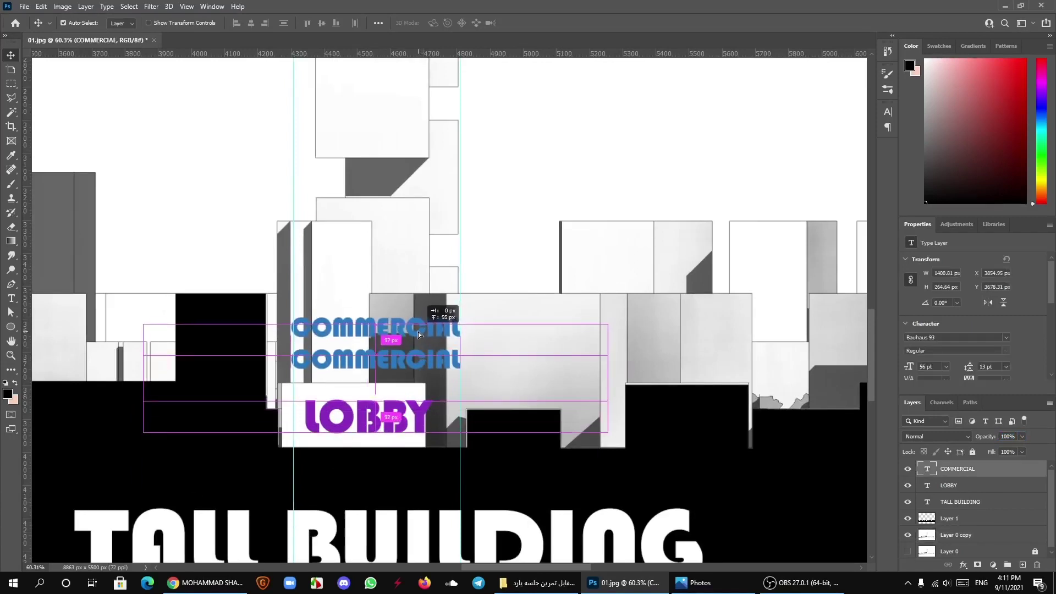
{"action": "left_click_drag", "start_coordinate": [418, 334], "coordinate": [418, 330]}
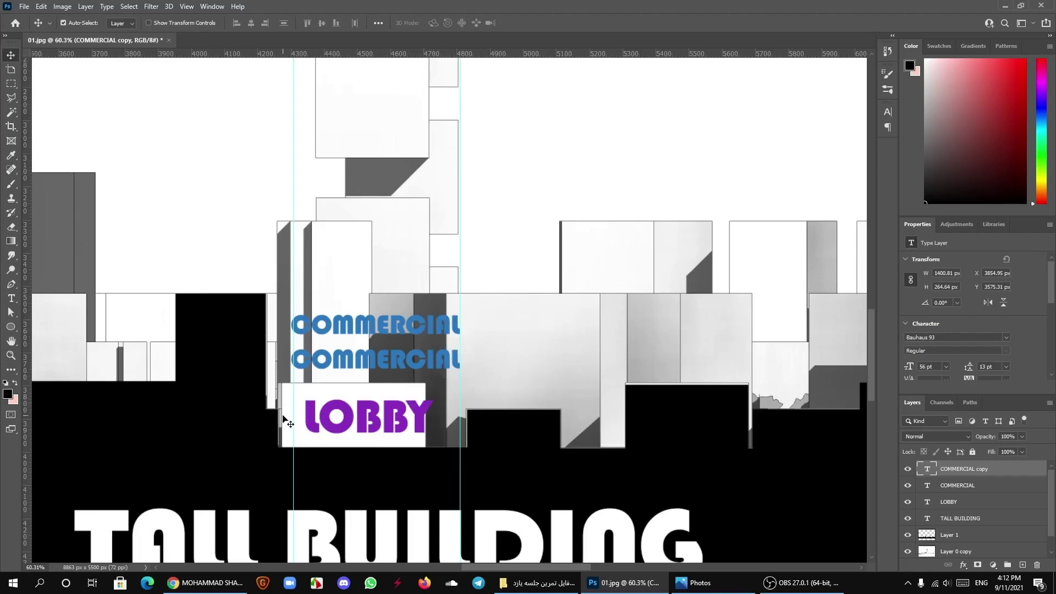
Step: Alt-drag a copy of the blue COMMERCIAL label upward, creating COMMERCIAL copy 2 above the pair
{"action": "scroll", "coordinate": [333, 404], "scroll_direction": "down", "scroll_amount": 3}
{"action": "scroll", "coordinate": [370, 381], "scroll_direction": "up", "scroll_amount": 3}
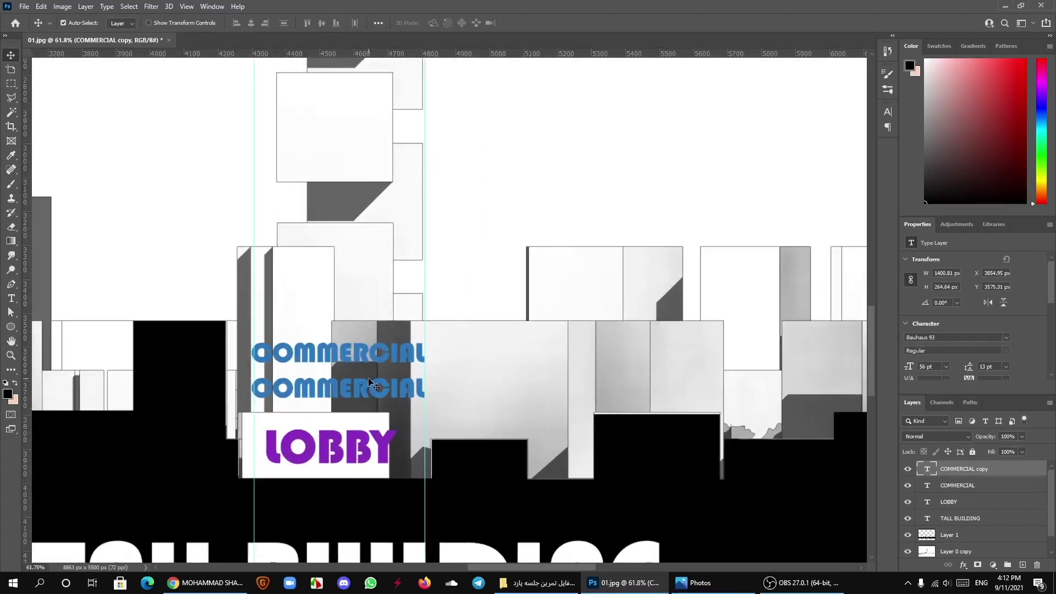
{"action": "scroll", "coordinate": [370, 381], "scroll_direction": "down", "scroll_amount": 1}
{"action": "scroll", "coordinate": [370, 381], "scroll_direction": "down", "scroll_amount": 1}
{"action": "scroll", "coordinate": [369, 352], "scroll_direction": "down", "scroll_amount": 1}
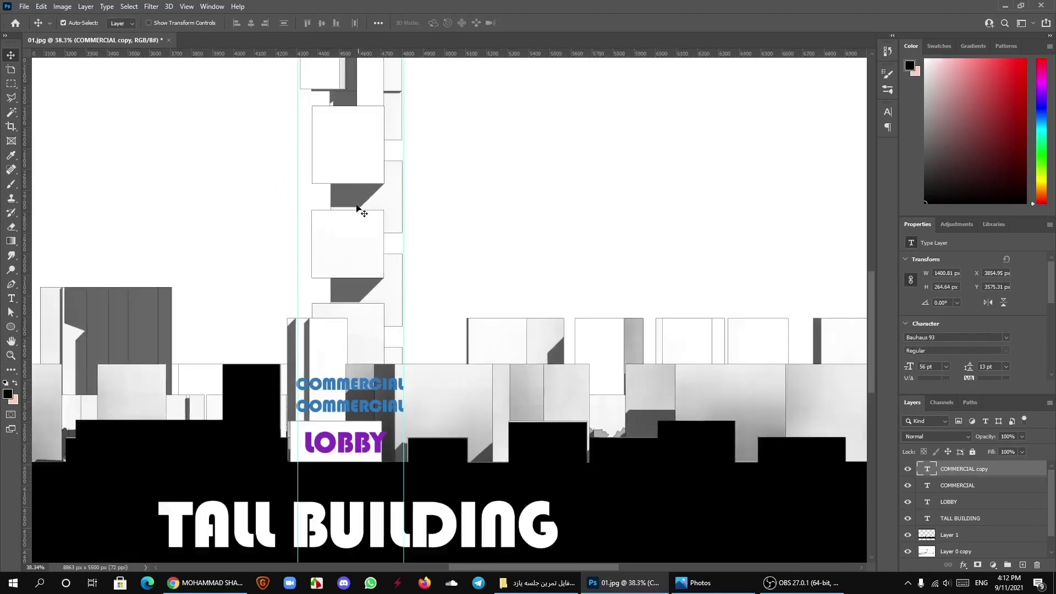
{"action": "scroll", "coordinate": [358, 182], "scroll_direction": "up", "scroll_amount": 1}
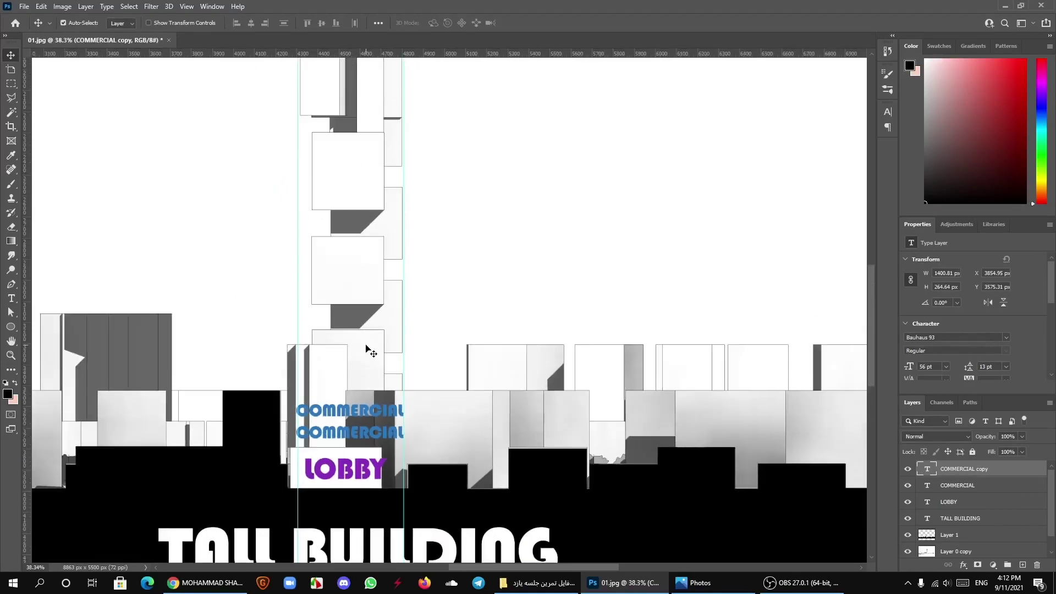
{"action": "scroll", "coordinate": [366, 355], "scroll_direction": "up", "scroll_amount": 2}
{"action": "scroll", "coordinate": [366, 373], "scroll_direction": "up", "scroll_amount": 1}
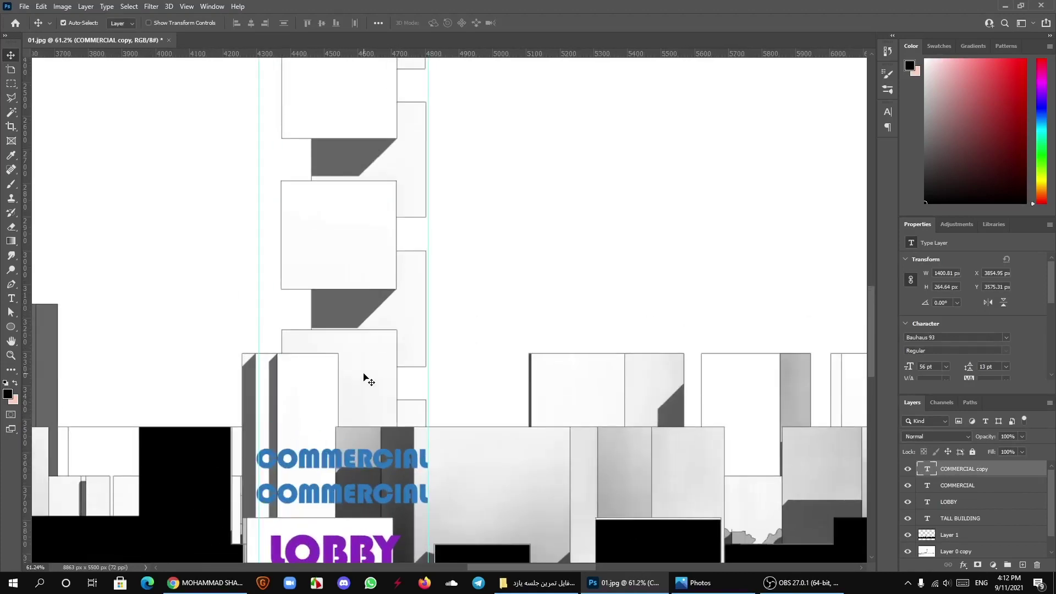
{"action": "scroll", "coordinate": [365, 377], "scroll_direction": "up", "scroll_amount": 1}
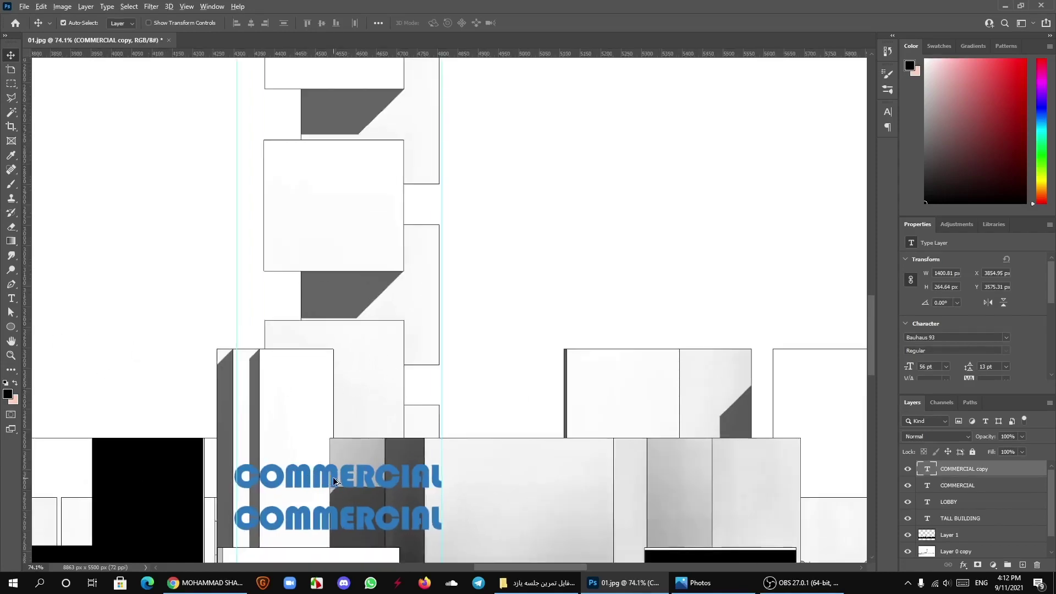
{"action": "left_click_drag", "start_coordinate": [334, 482], "coordinate": [330, 403]}
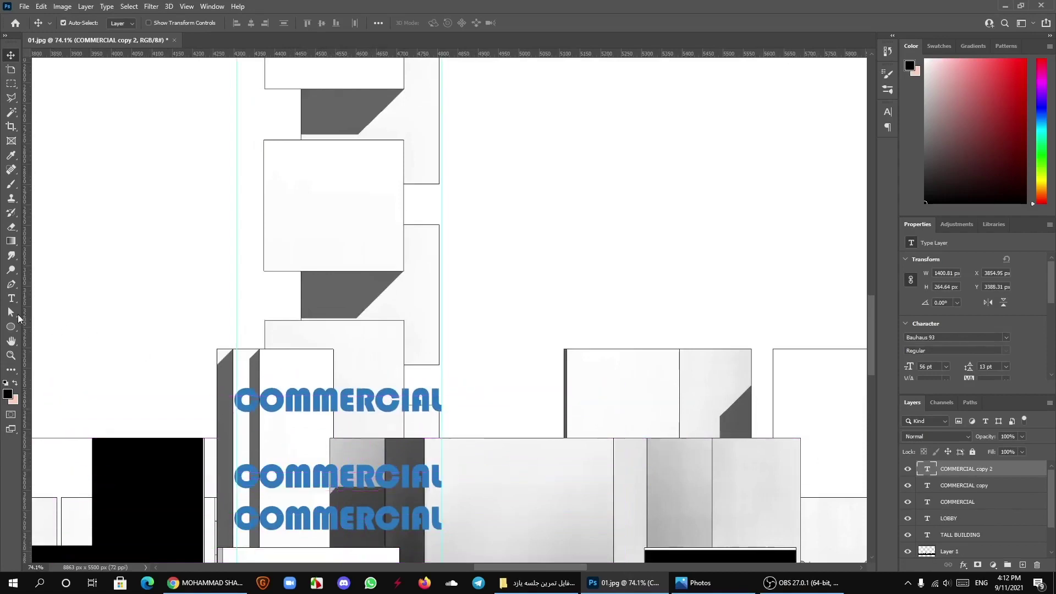
Step: Retype the top COMMERCIAL label as OFFICIAL, fixing the mistyped first letter
{"action": "key", "text": "t"}
{"action": "left_click", "coordinate": [347, 397]}
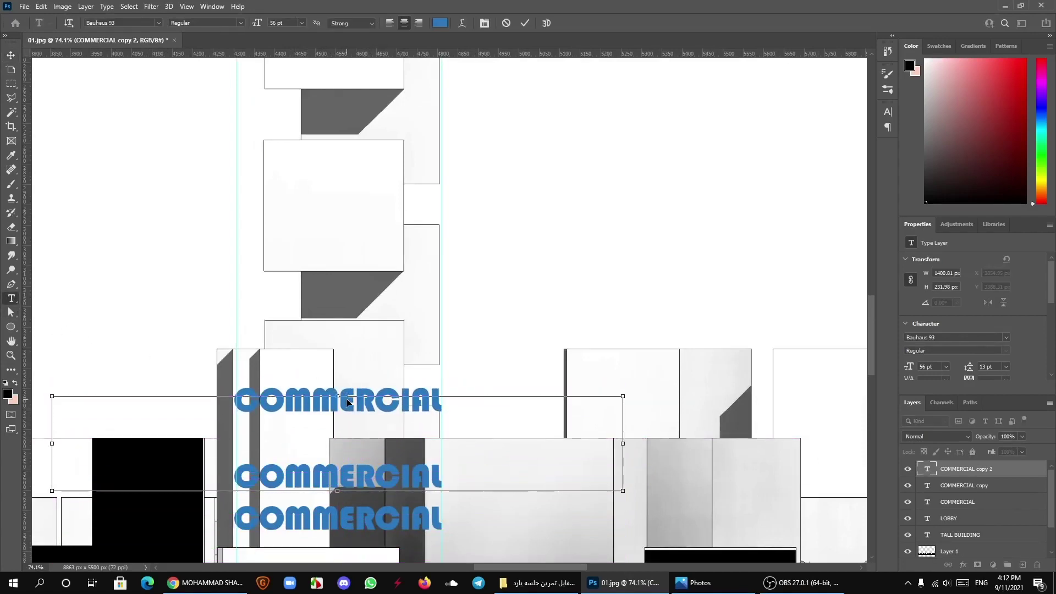
{"action": "double_click", "coordinate": [346, 397]}
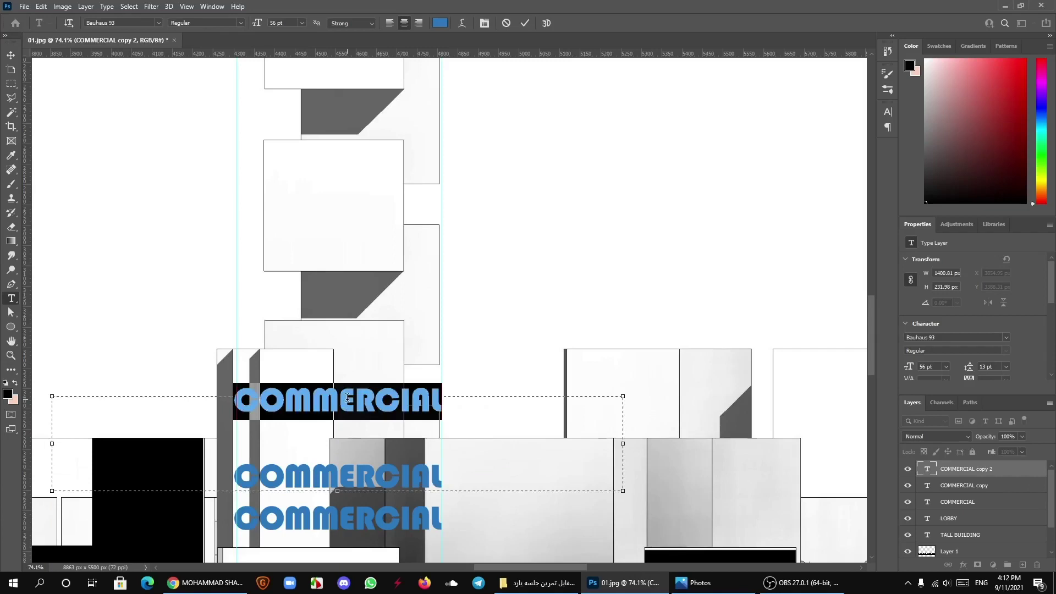
{"action": "type", "text": "PFFI"}
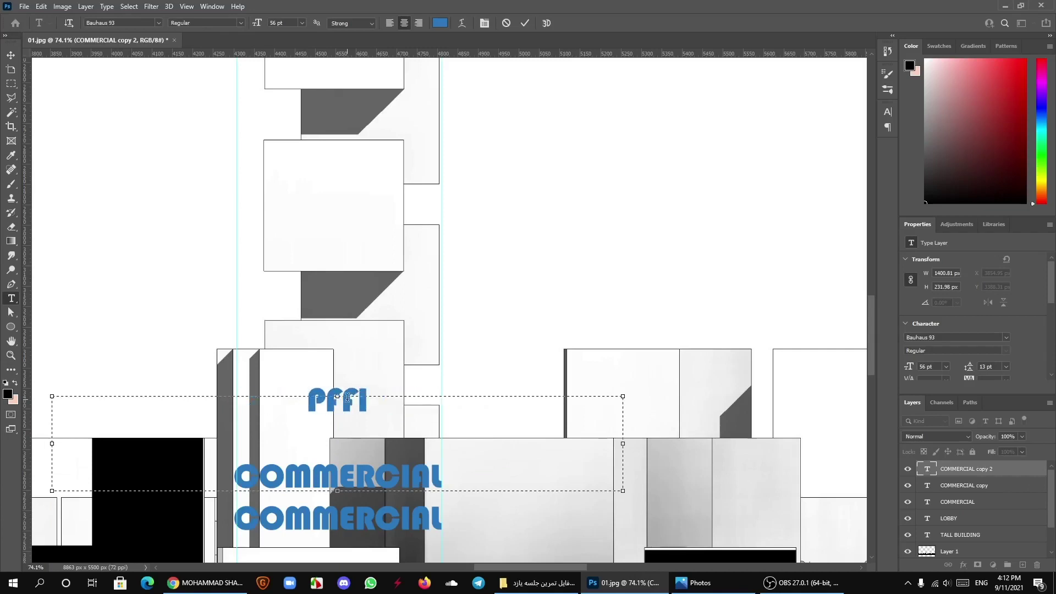
{"action": "type", "text": "C"}
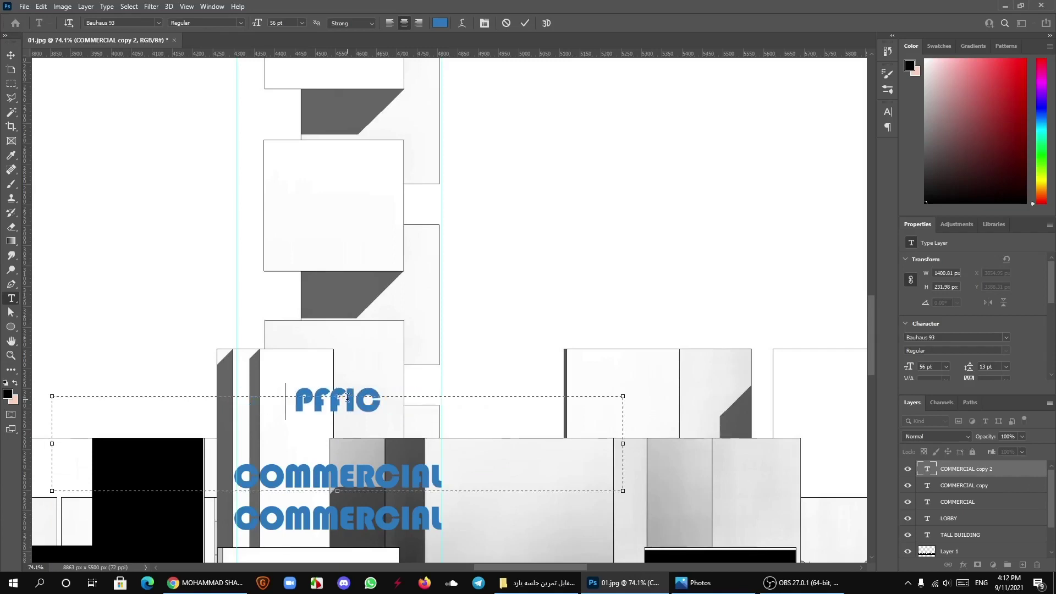
{"action": "type", "text": "IAL"}
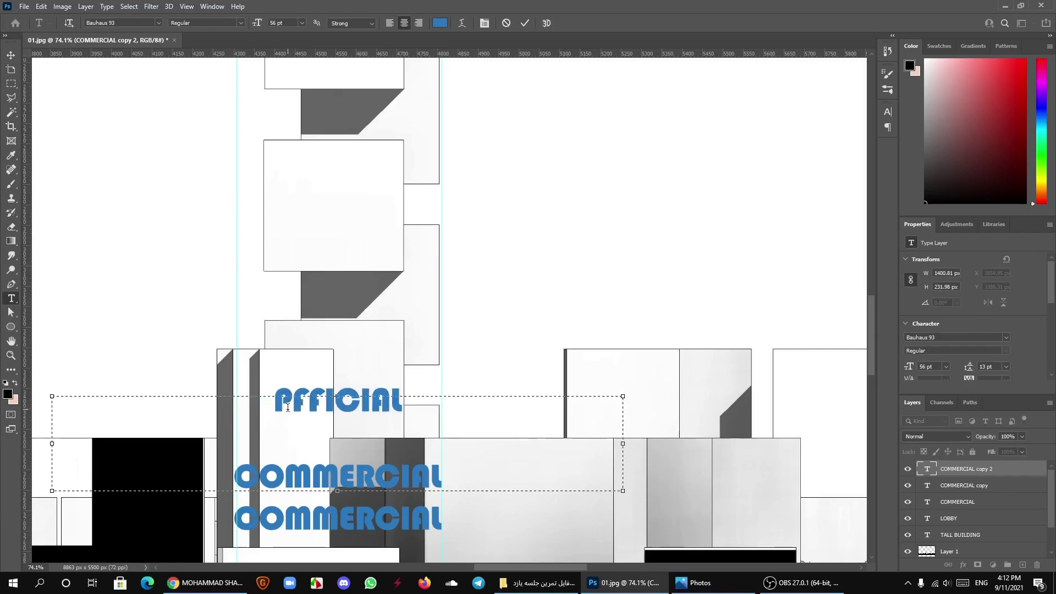
{"action": "left_click_drag", "start_coordinate": [293, 408], "coordinate": [277, 407]}
{"action": "type", "text": "O"}
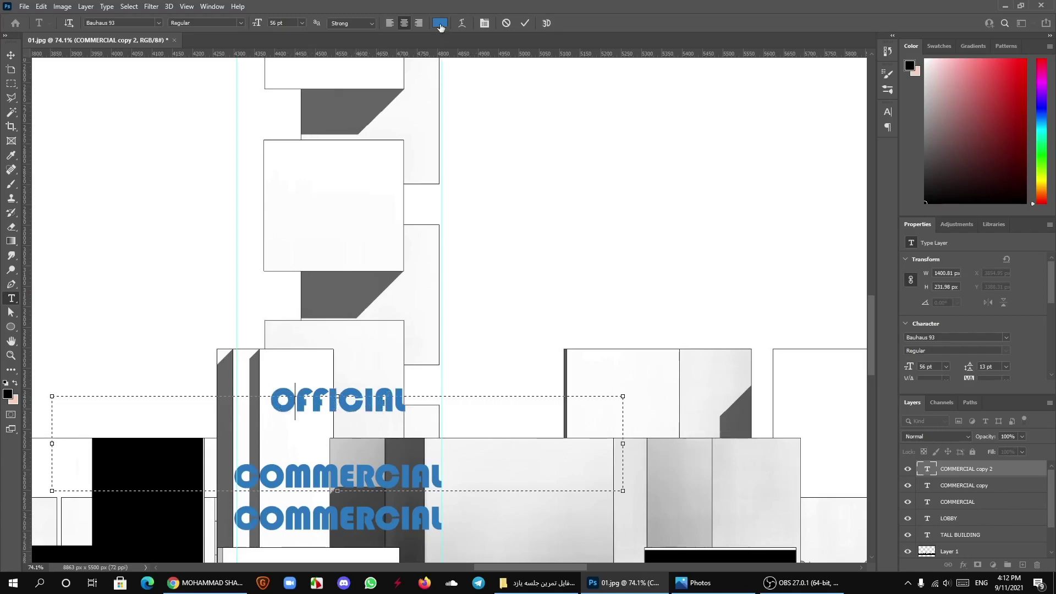
Step: Colour the OFFICIAL text black and commit the edit
{"action": "double_click", "coordinate": [358, 400]}
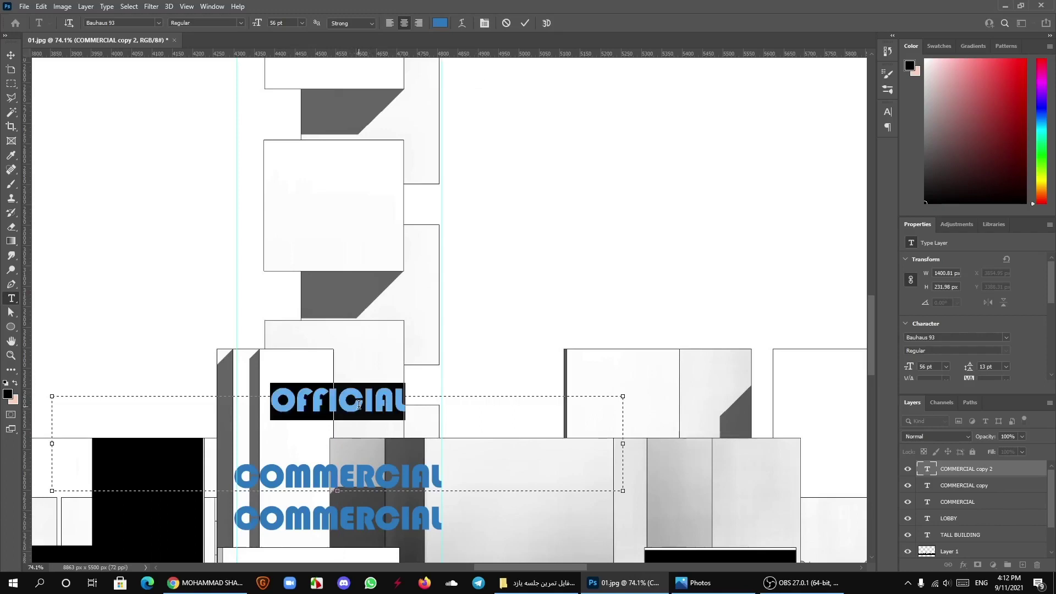
{"action": "left_click", "coordinate": [440, 23]}
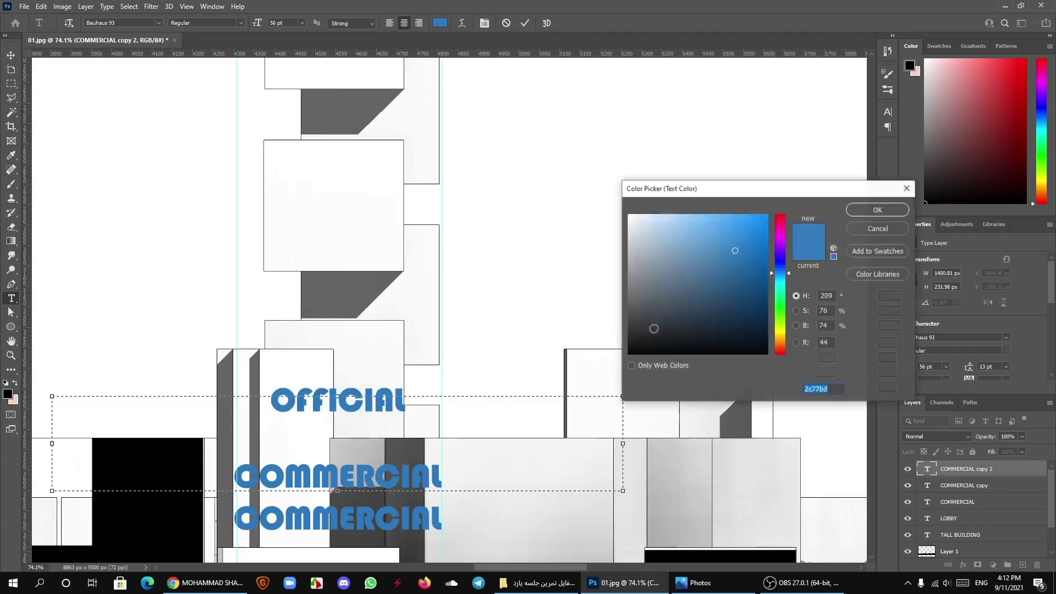
{"action": "left_click_drag", "start_coordinate": [707, 331], "coordinate": [628, 352]}
{"action": "left_click", "coordinate": [877, 211]}
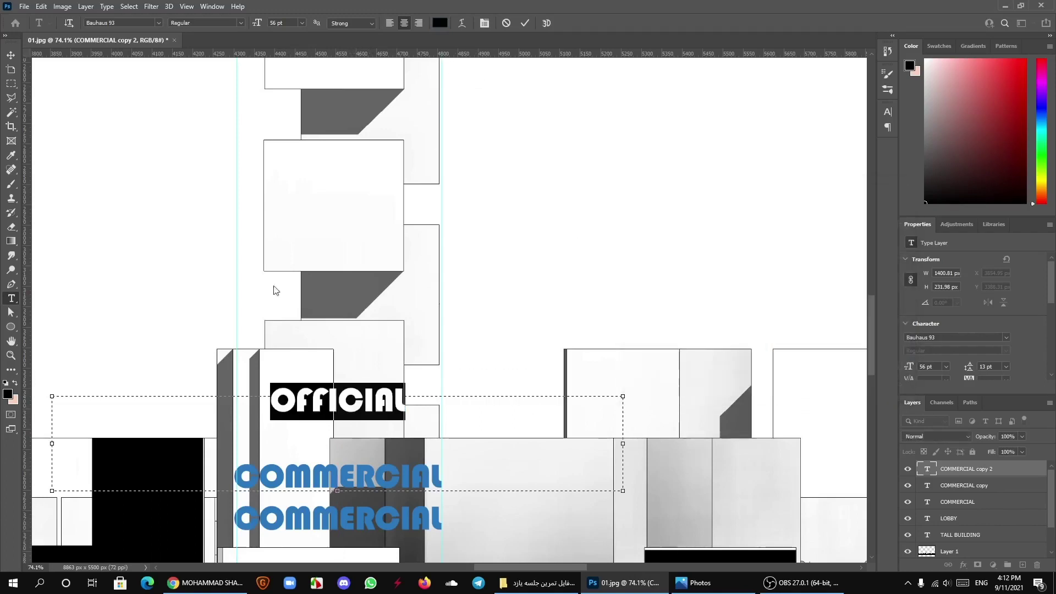
{"action": "left_click", "coordinate": [524, 22]}
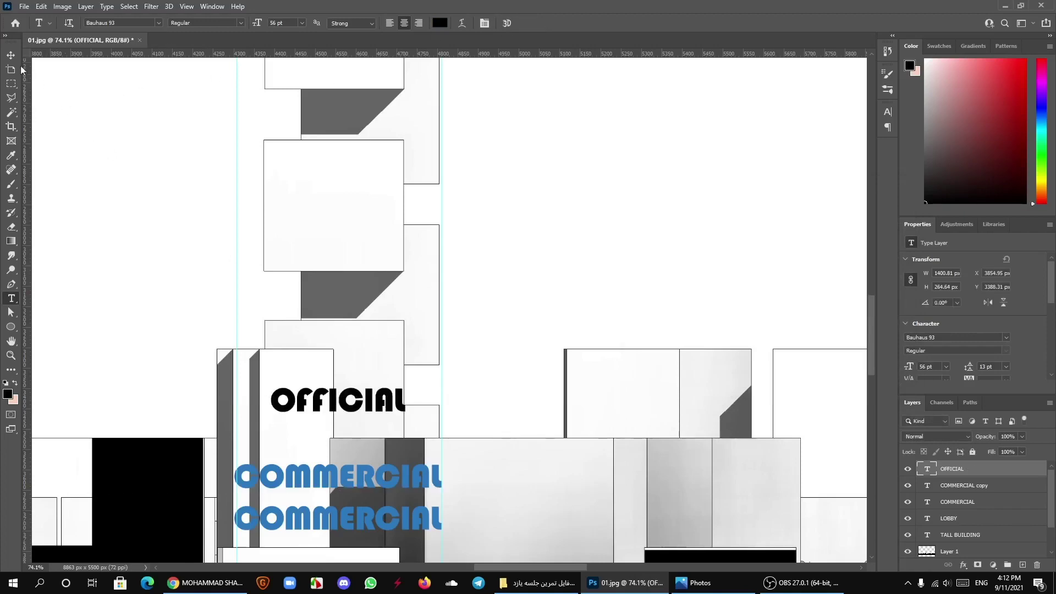
Step: Nudge the OFFICIAL label slightly lower on the tower
{"action": "key", "text": "v"}
{"action": "scroll", "coordinate": [307, 353], "scroll_direction": "down", "scroll_amount": 3}
{"action": "scroll", "coordinate": [306, 348], "scroll_direction": "down", "scroll_amount": 3}
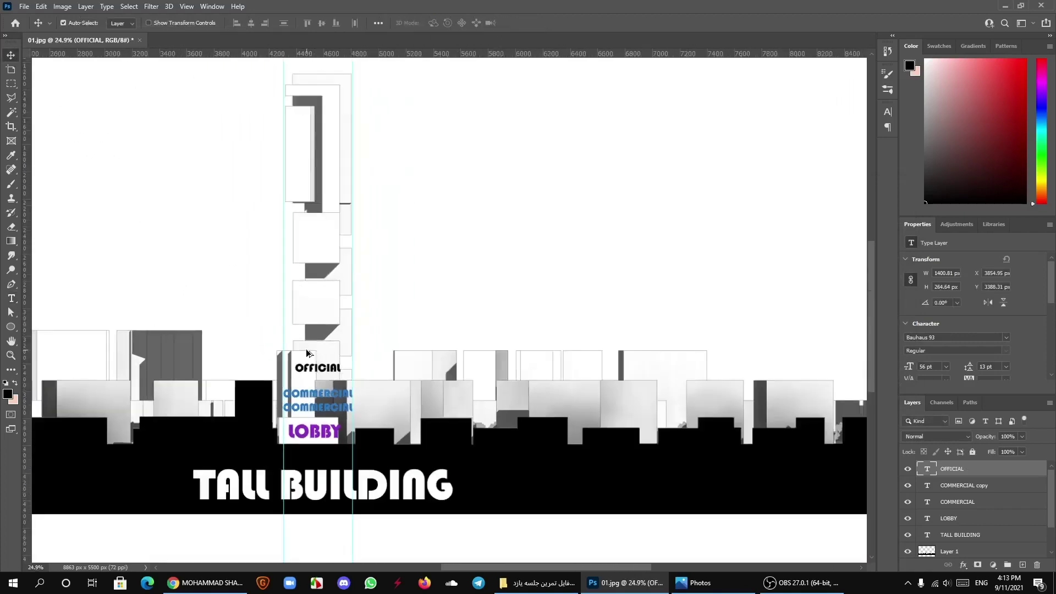
{"action": "scroll", "coordinate": [305, 349], "scroll_direction": "down", "scroll_amount": 1}
{"action": "scroll", "coordinate": [306, 348], "scroll_direction": "up", "scroll_amount": 4}
{"action": "scroll", "coordinate": [315, 354], "scroll_direction": "up", "scroll_amount": 3}
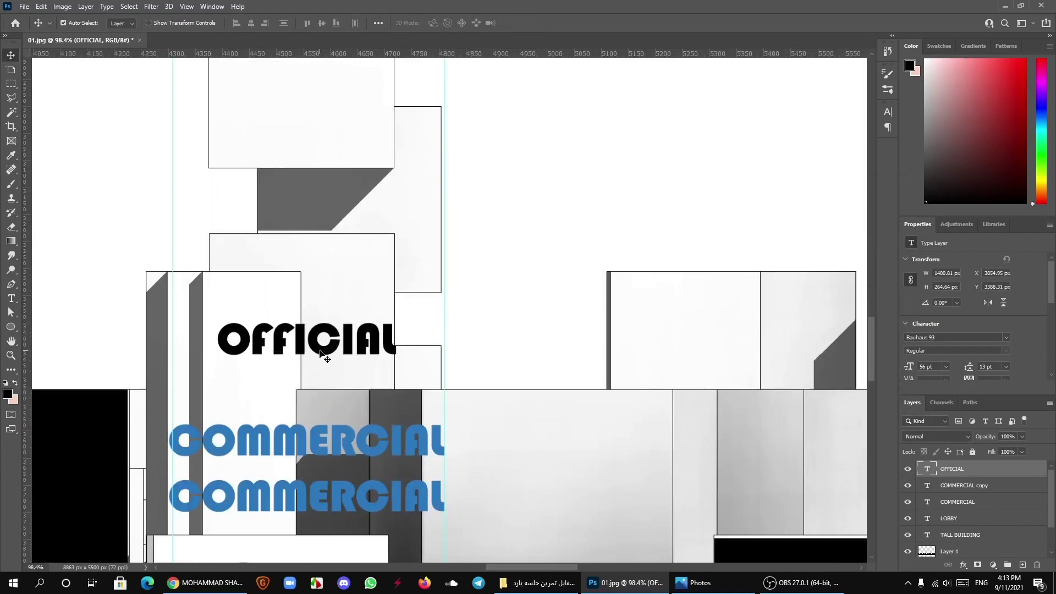
{"action": "left_click_drag", "start_coordinate": [316, 357], "coordinate": [316, 377]}
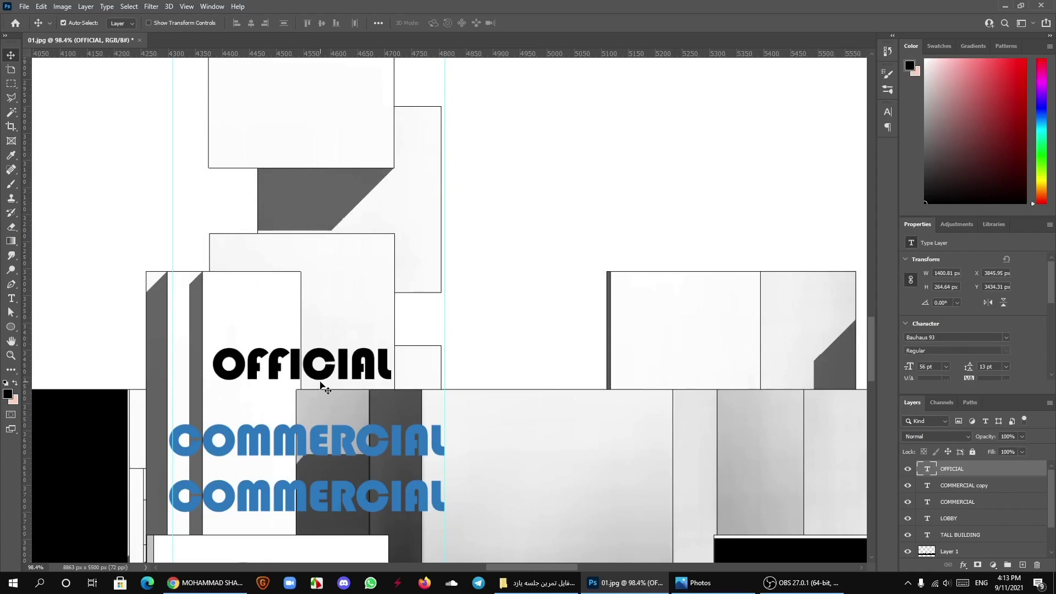
{"action": "scroll", "coordinate": [320, 383], "scroll_direction": "down", "scroll_amount": 2}
{"action": "scroll", "coordinate": [337, 406], "scroll_direction": "down", "scroll_amount": 3}
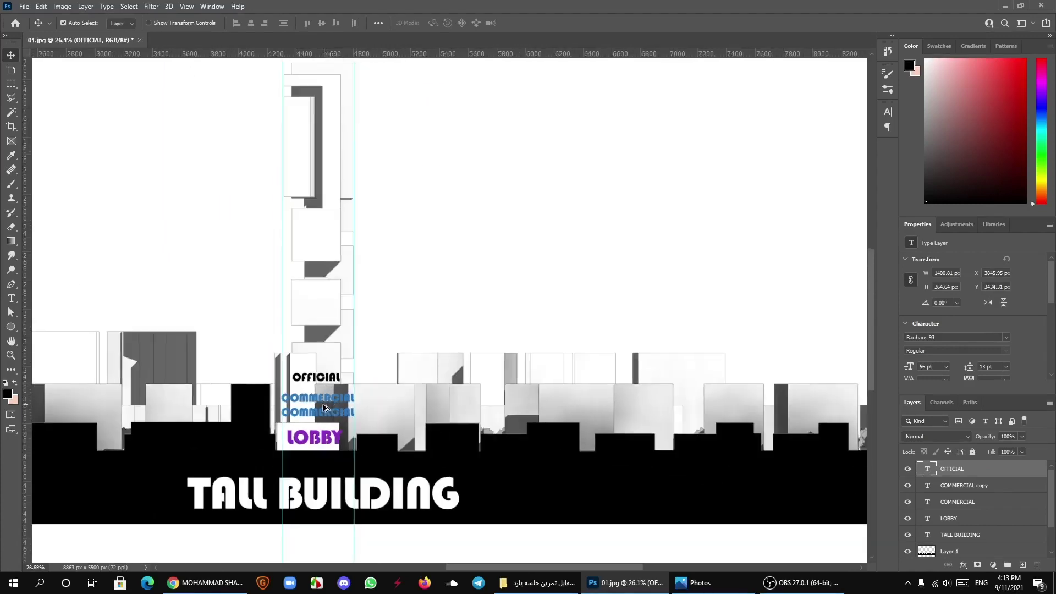
{"action": "scroll", "coordinate": [323, 404], "scroll_direction": "up", "scroll_amount": 3}
{"action": "scroll", "coordinate": [318, 359], "scroll_direction": "up", "scroll_amount": 1}
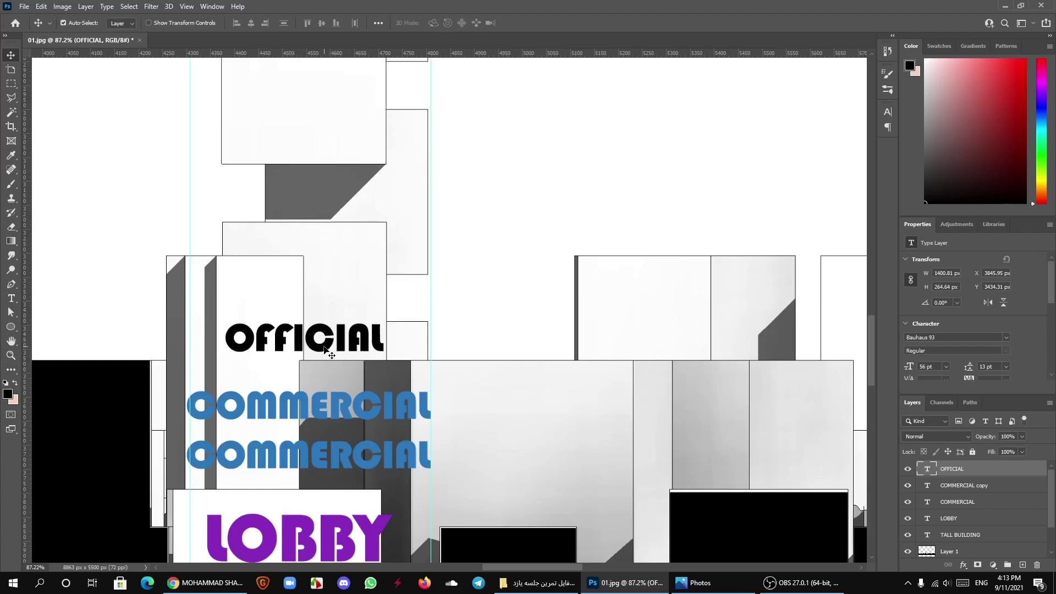
Step: Reduce the OFFICIAL font size from 56 to 52 pt
{"action": "left_click", "coordinate": [11, 298]}
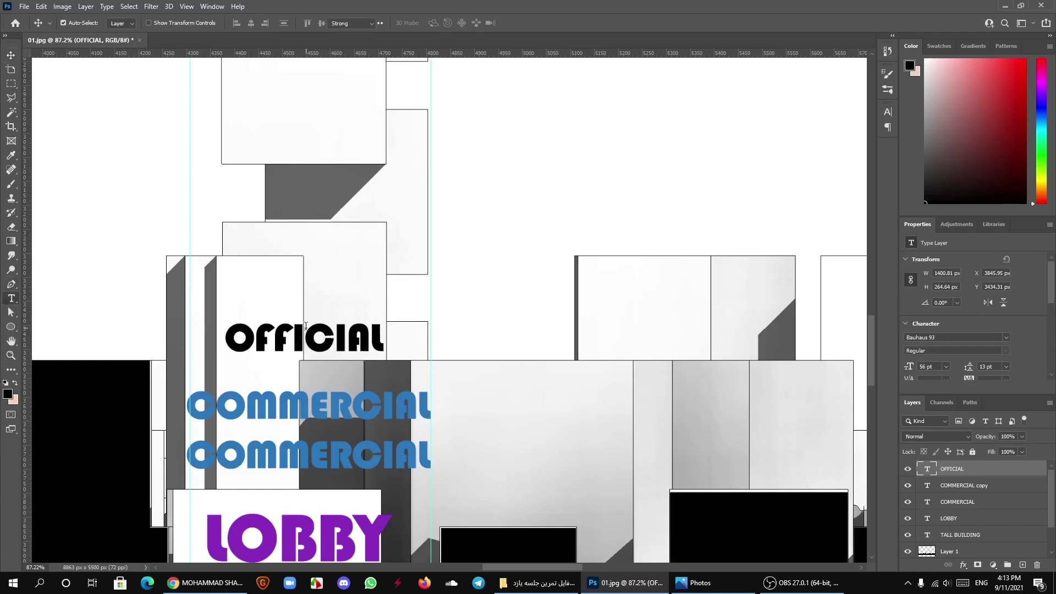
{"action": "left_click", "coordinate": [307, 332]}
{"action": "double_click", "coordinate": [367, 332]}
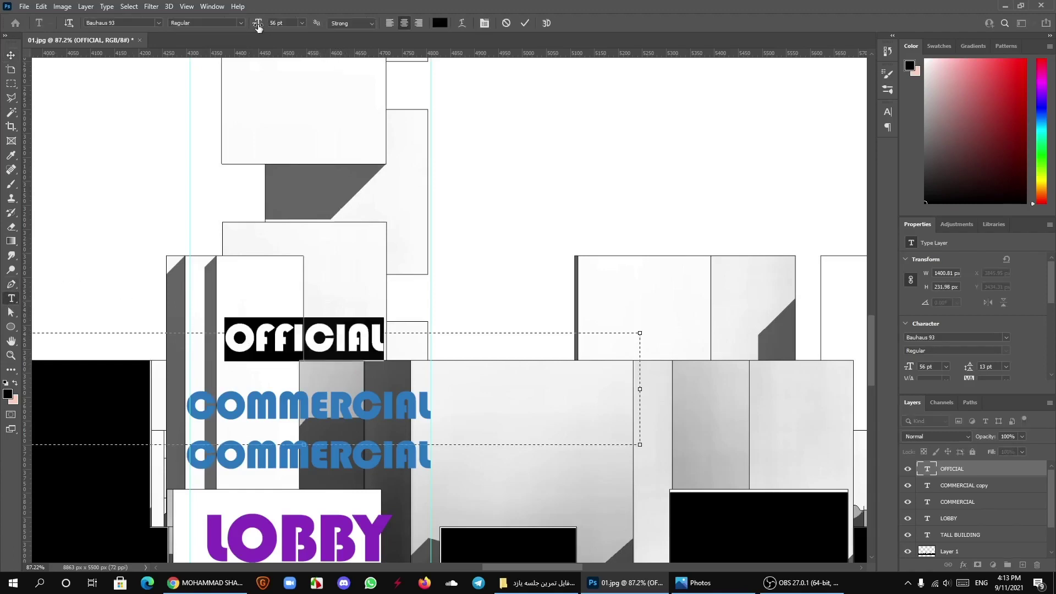
{"action": "left_click_drag", "start_coordinate": [257, 25], "coordinate": [252, 24]}
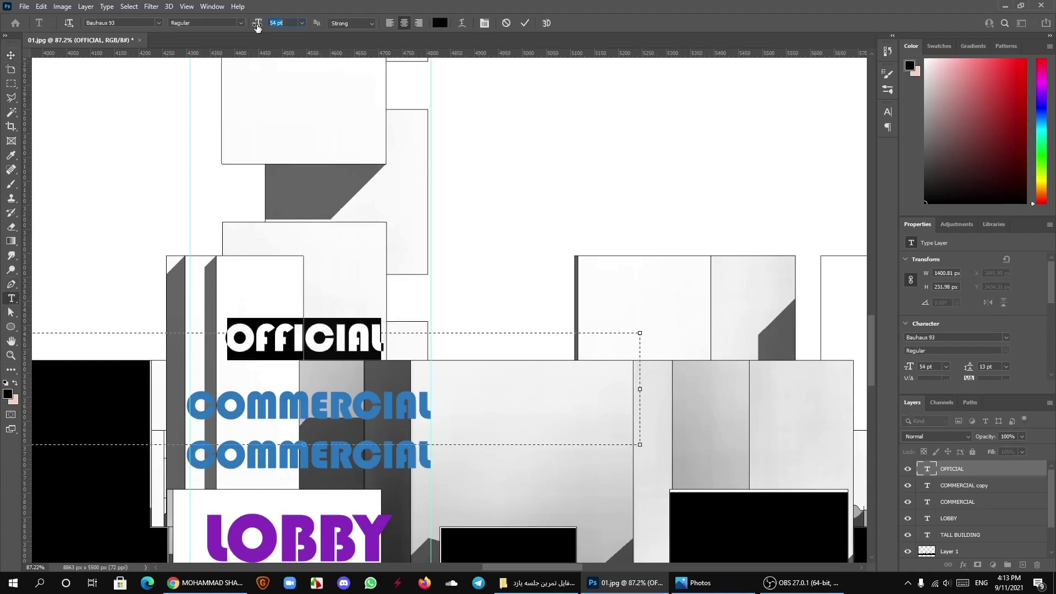
{"action": "left_click", "coordinate": [525, 24]}
Step: Alt-drag copies of OFFICIAL upward to stack four black labels above COMMERCIAL
{"action": "key", "text": "v"}
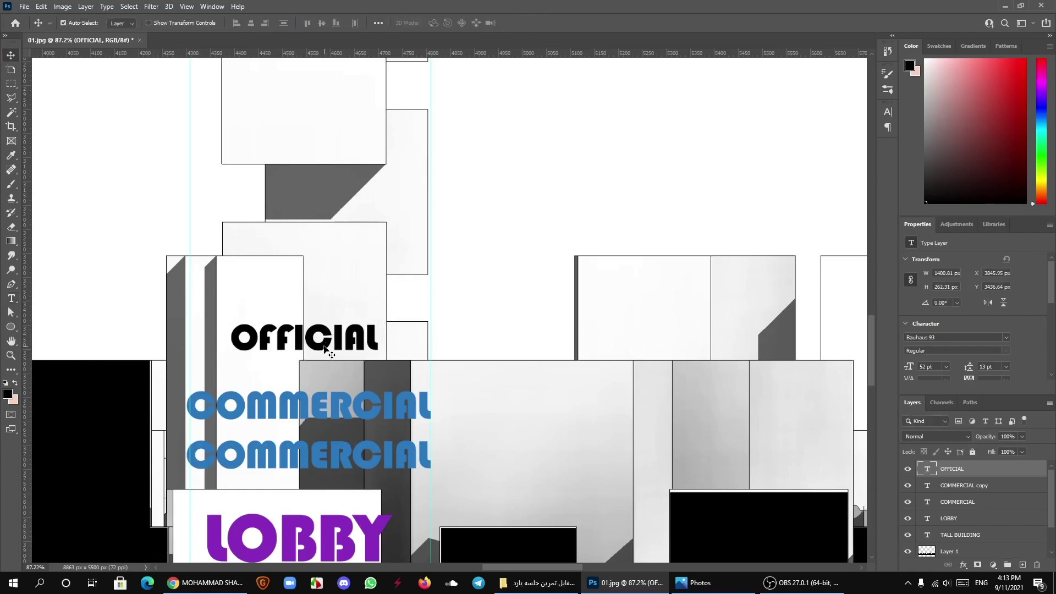
{"action": "left_click_drag", "start_coordinate": [324, 346], "coordinate": [318, 254]}
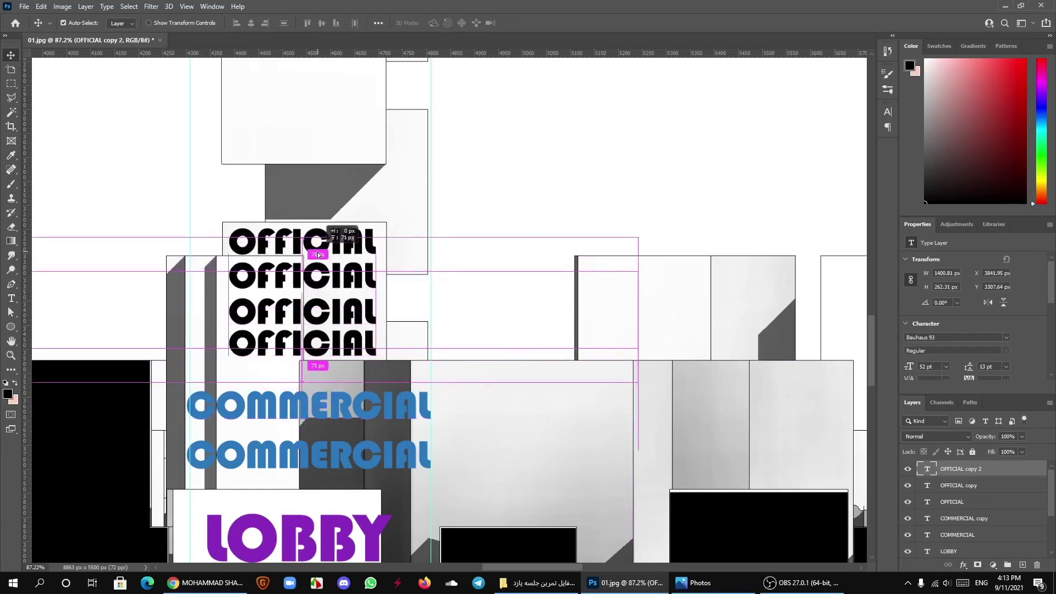
{"action": "scroll", "coordinate": [318, 255], "scroll_direction": "down", "scroll_amount": 3}
{"action": "scroll", "coordinate": [330, 275], "scroll_direction": "down", "scroll_amount": 1}
{"action": "scroll", "coordinate": [341, 297], "scroll_direction": "up", "scroll_amount": 1}
{"action": "scroll", "coordinate": [351, 317], "scroll_direction": "up", "scroll_amount": 2}
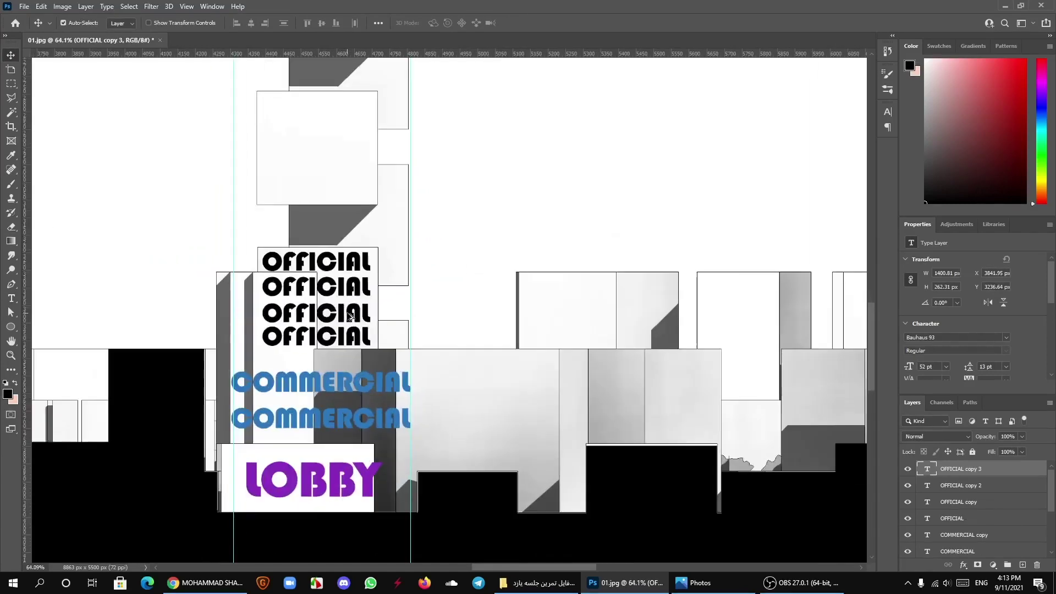
{"action": "scroll", "coordinate": [351, 317], "scroll_direction": "up", "scroll_amount": 2}
Step: Recolour the third OFFICIAL line to reddish orange e97a3e
{"action": "scroll", "coordinate": [350, 316], "scroll_direction": "up", "scroll_amount": 1}
{"action": "key", "text": "t"}
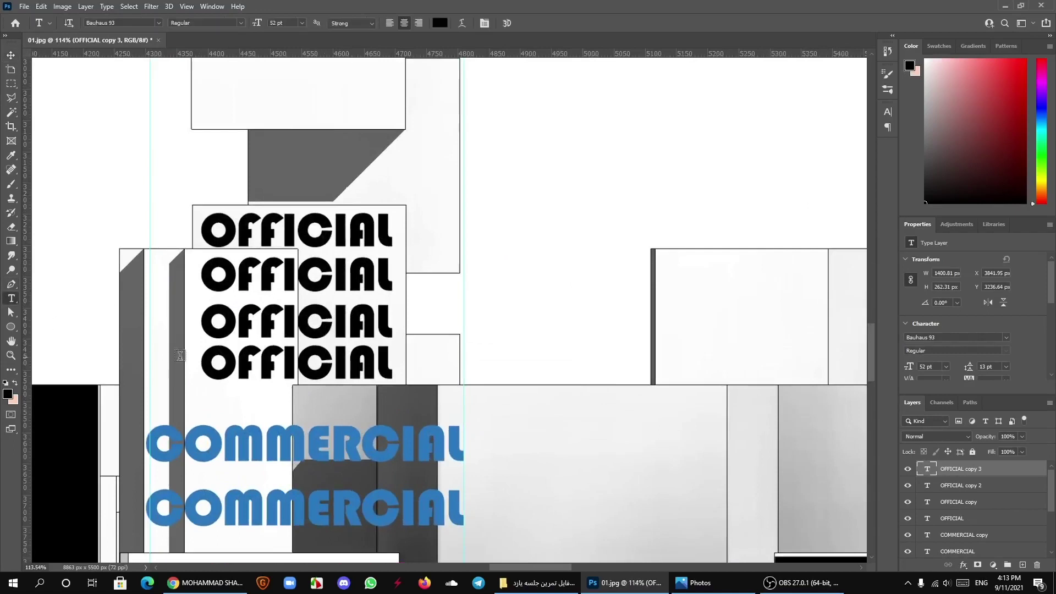
{"action": "double_click", "coordinate": [325, 328]}
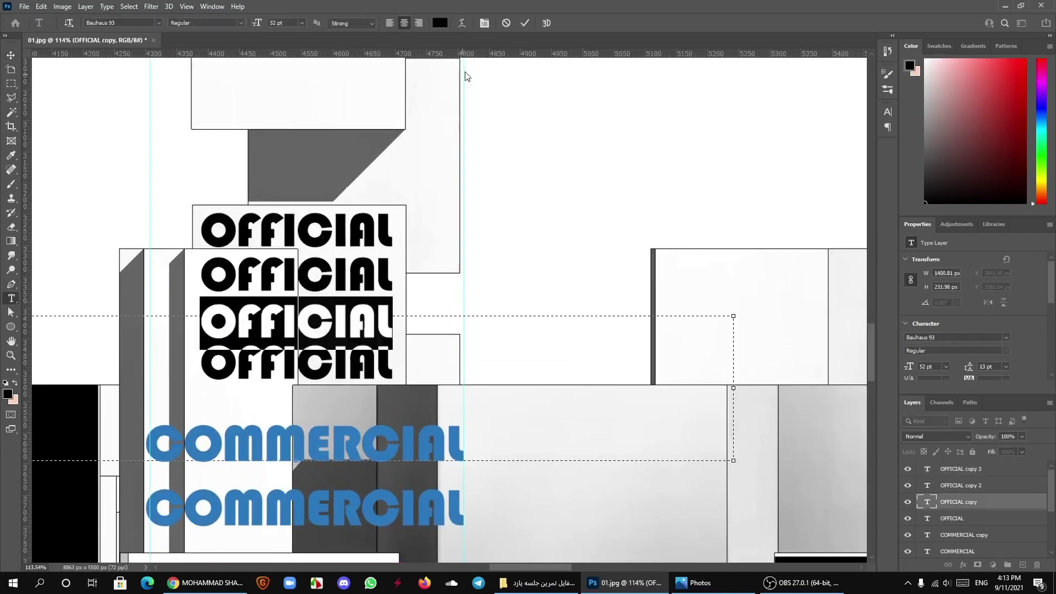
{"action": "left_click", "coordinate": [441, 23]}
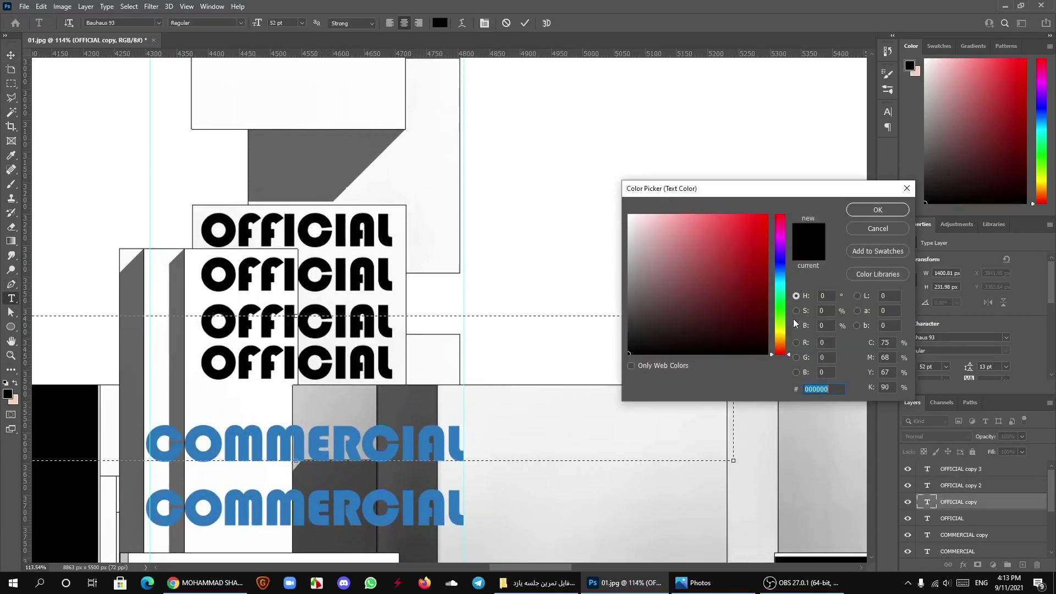
{"action": "left_click_drag", "start_coordinate": [744, 254], "coordinate": [725, 237]}
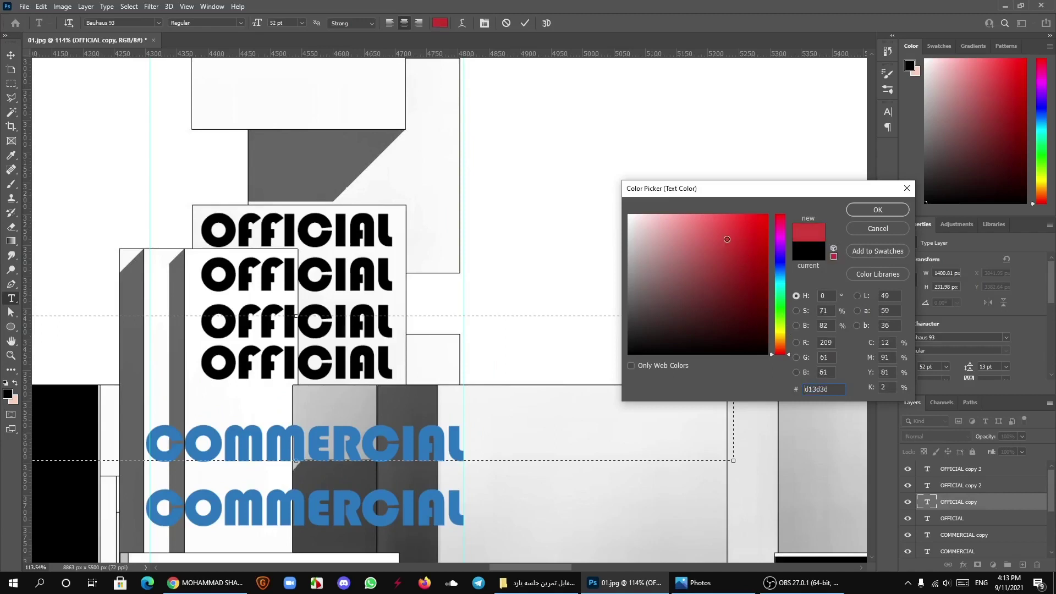
{"action": "left_click", "coordinate": [781, 339]}
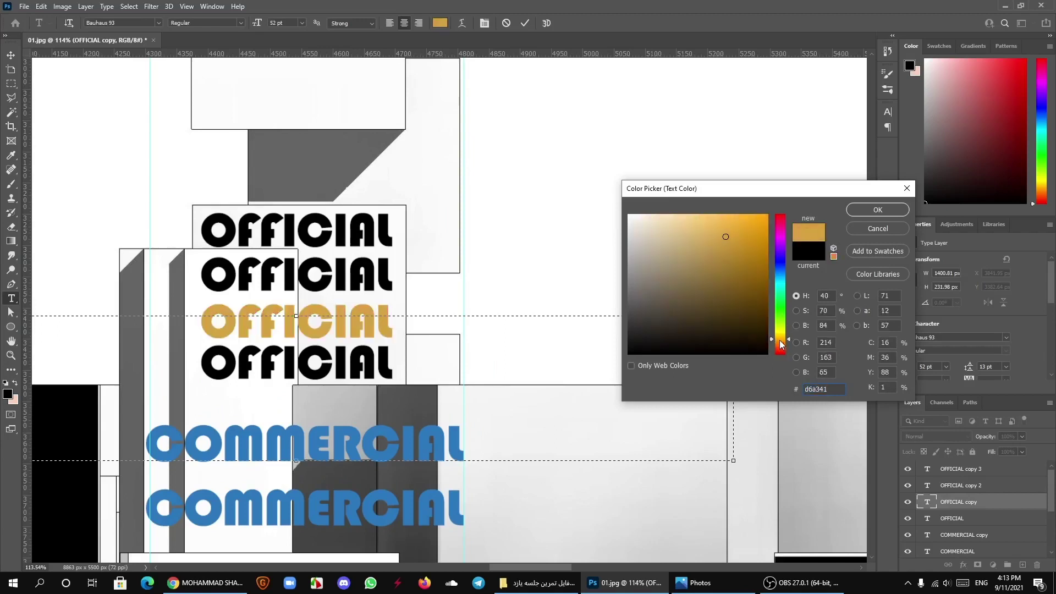
{"action": "left_click", "coordinate": [781, 343]}
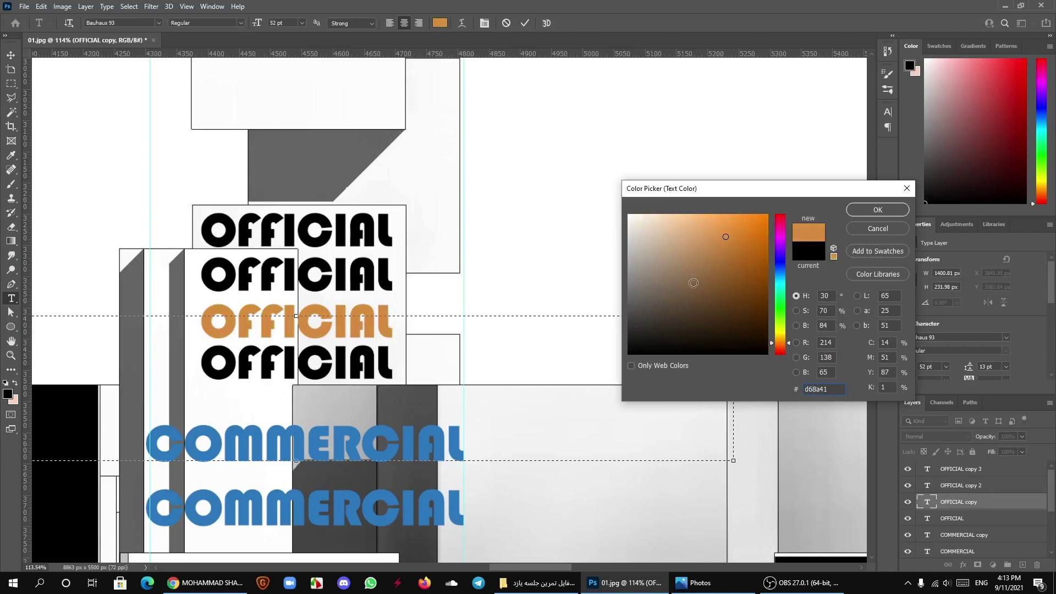
{"action": "left_click", "coordinate": [733, 254]}
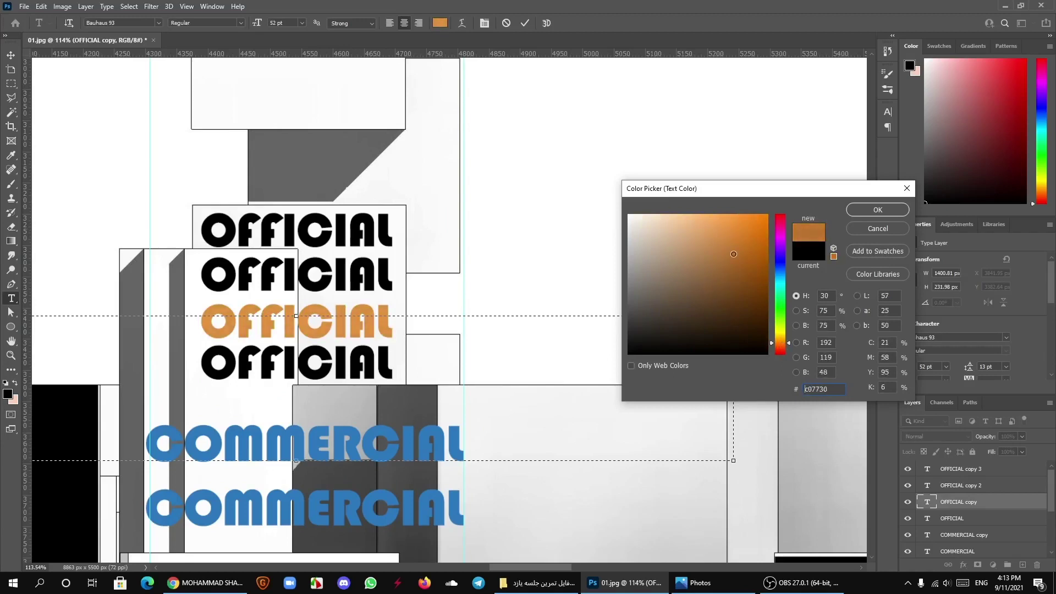
{"action": "left_click", "coordinate": [723, 255]}
{"action": "left_click_drag", "start_coordinate": [722, 254], "coordinate": [731, 227]}
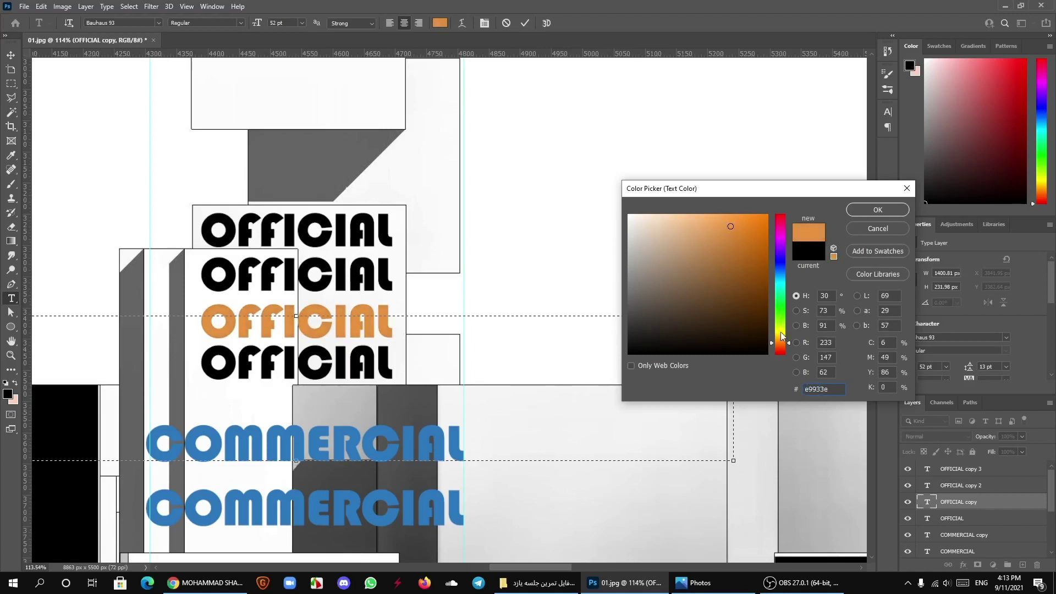
{"action": "left_click_drag", "start_coordinate": [781, 336], "coordinate": [783, 348]}
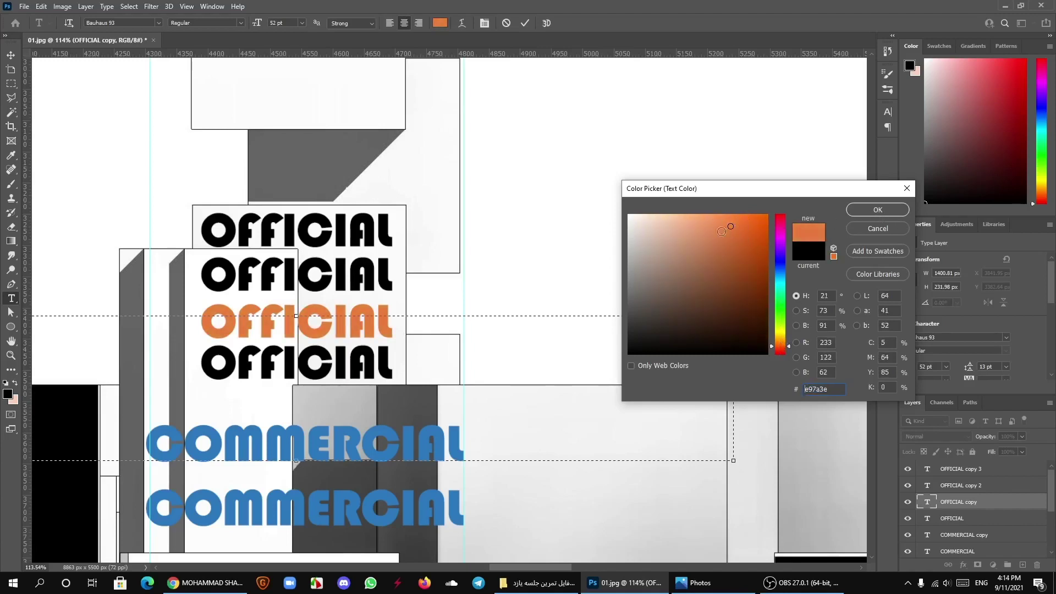
{"action": "left_click", "coordinate": [855, 213]}
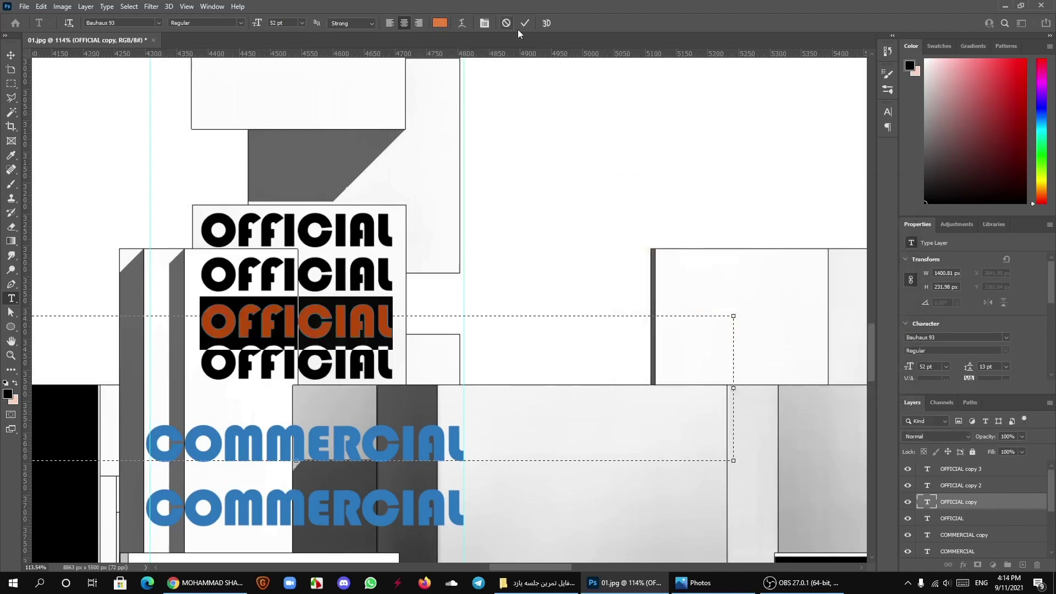
{"action": "left_click", "coordinate": [525, 23]}
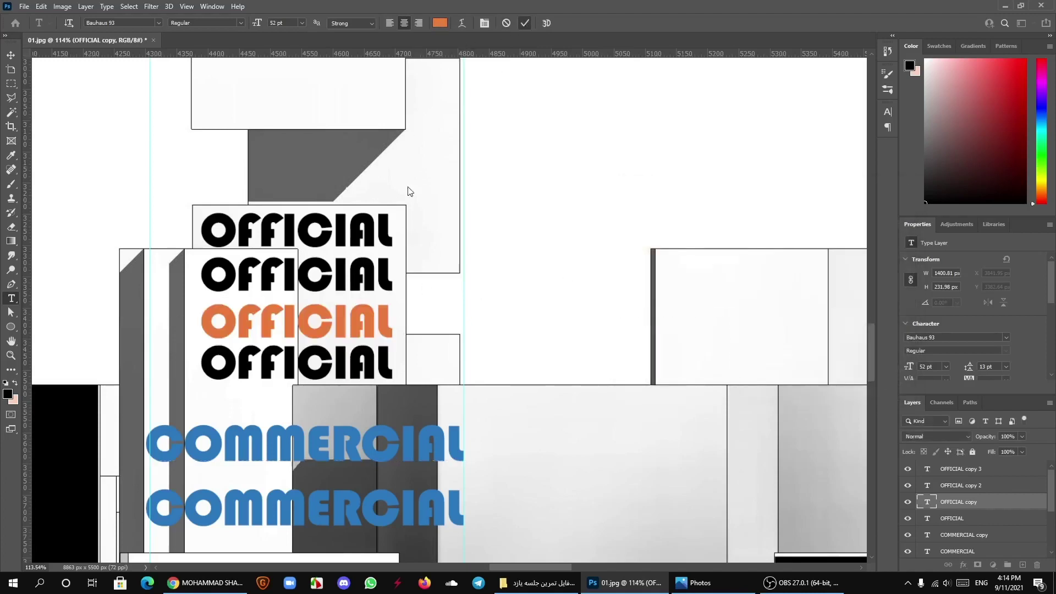
Step: Recolour the second OFFICIAL line blue (3e3ee9)
{"action": "left_click", "coordinate": [323, 277]}
{"action": "double_click", "coordinate": [326, 281]}
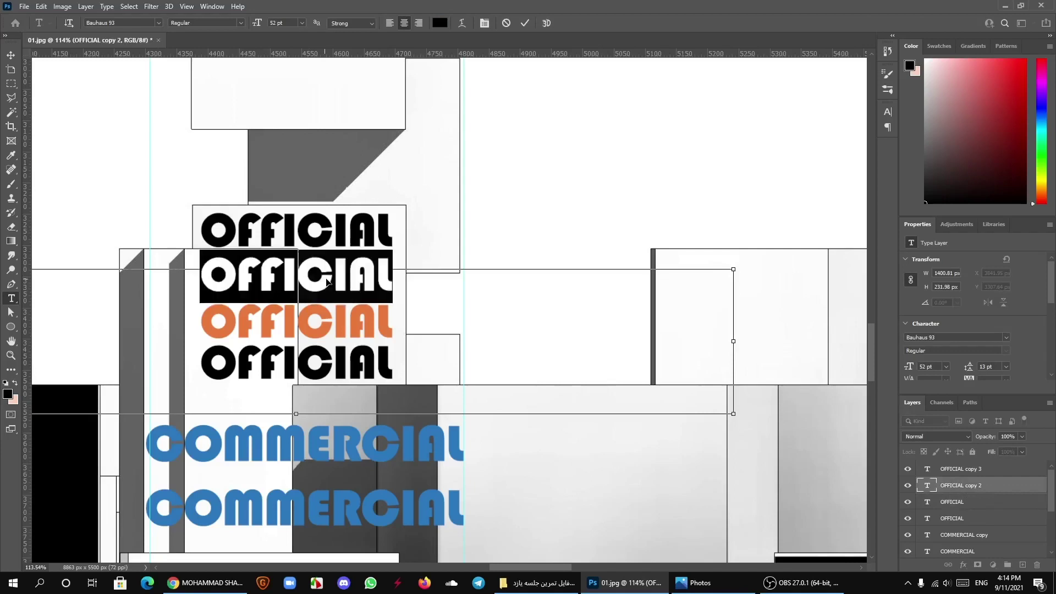
{"action": "left_click", "coordinate": [440, 24]}
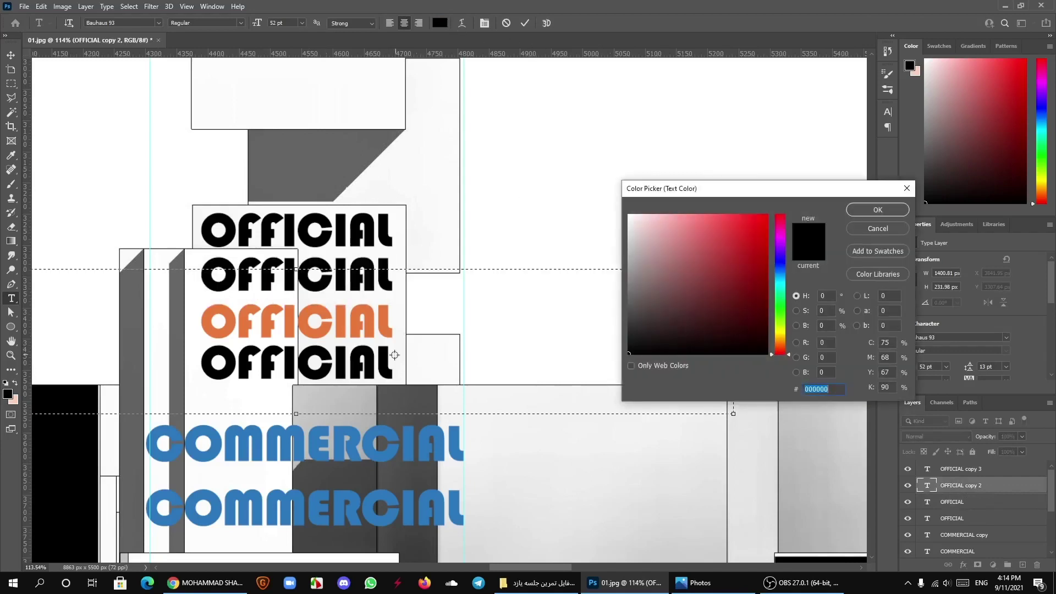
{"action": "left_click", "coordinate": [369, 328]}
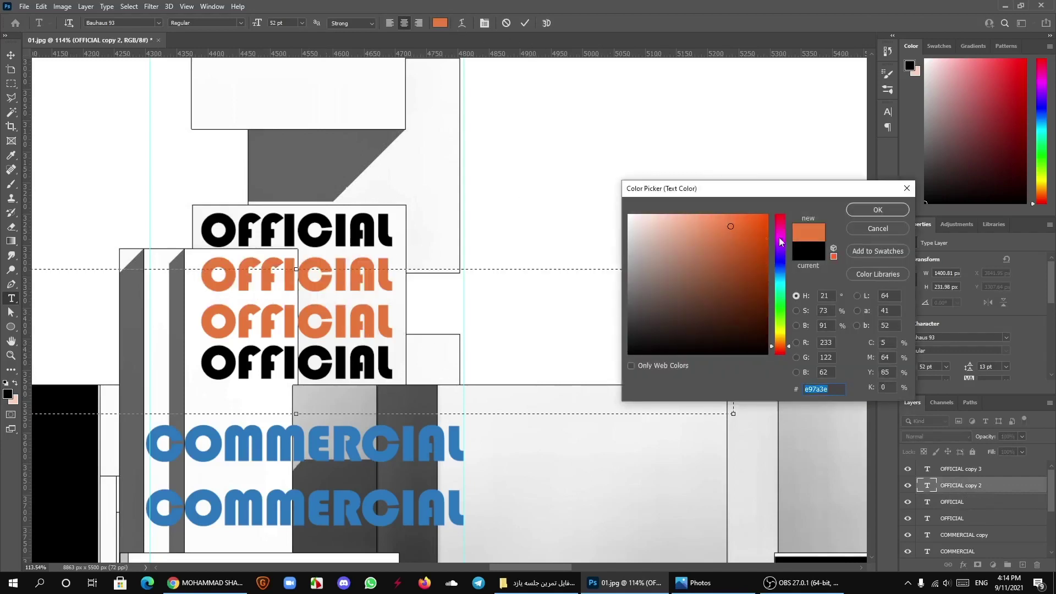
{"action": "left_click_drag", "start_coordinate": [777, 347], "coordinate": [781, 274]}
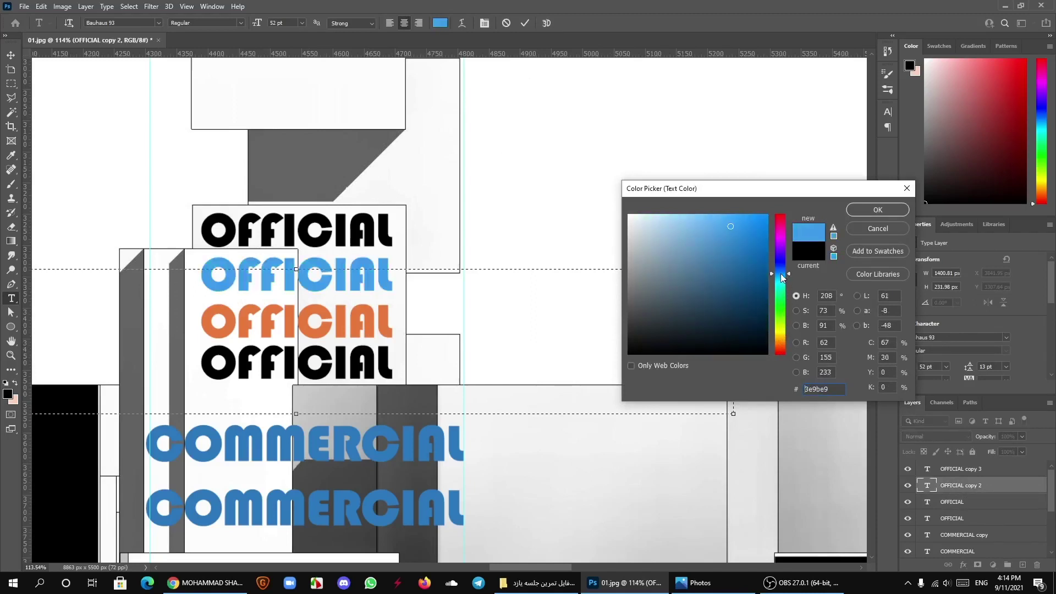
{"action": "left_click_drag", "start_coordinate": [782, 275], "coordinate": [781, 263]}
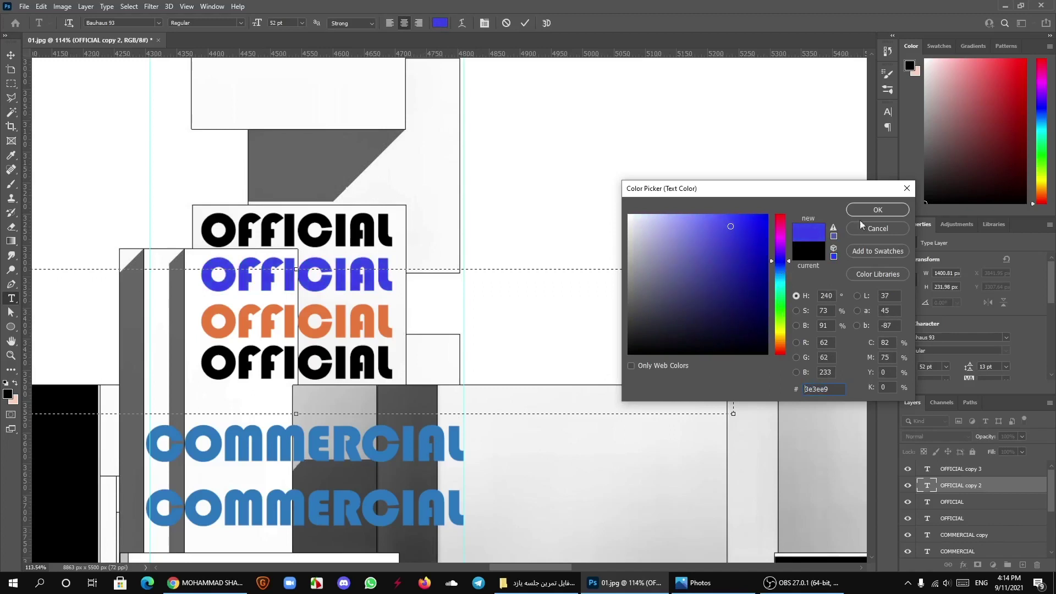
{"action": "left_click", "coordinate": [882, 209]}
{"action": "left_click", "coordinate": [524, 24]}
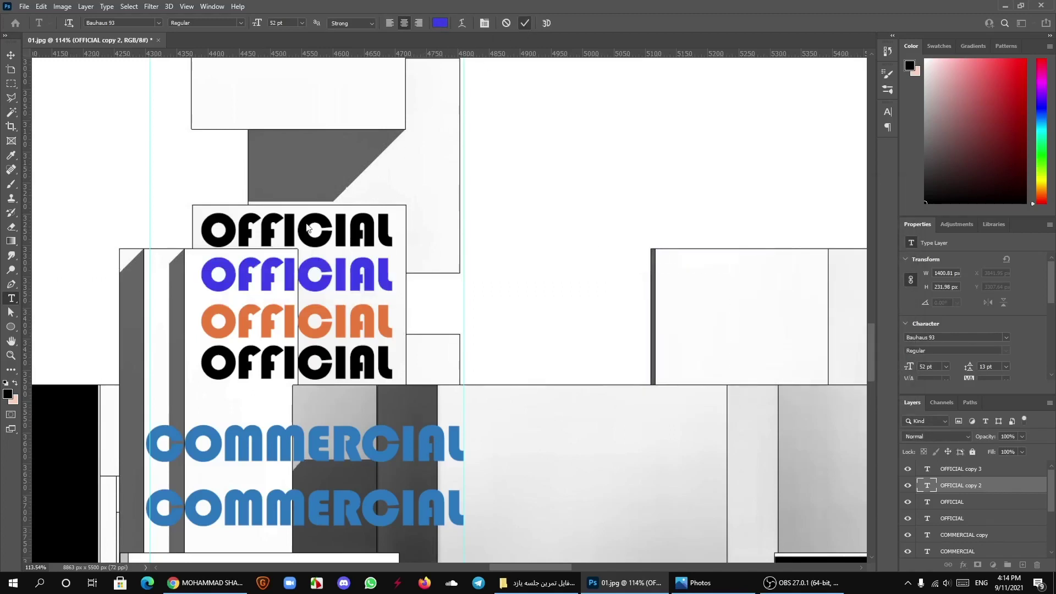
Step: Recolour the top OFFICIAL line pink (e93e66)
{"action": "double_click", "coordinate": [313, 223]}
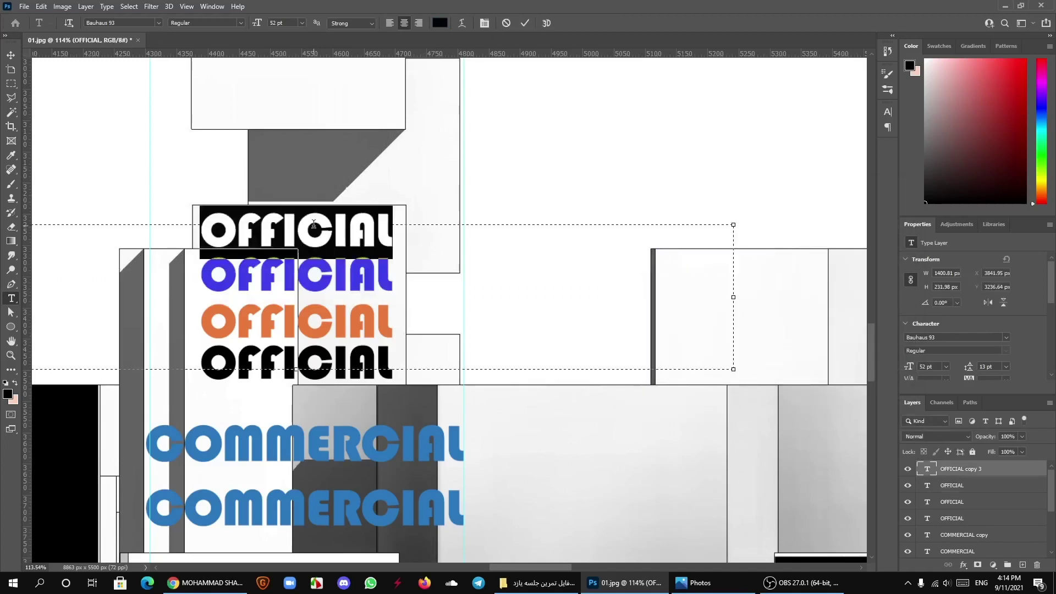
{"action": "left_click", "coordinate": [440, 23]}
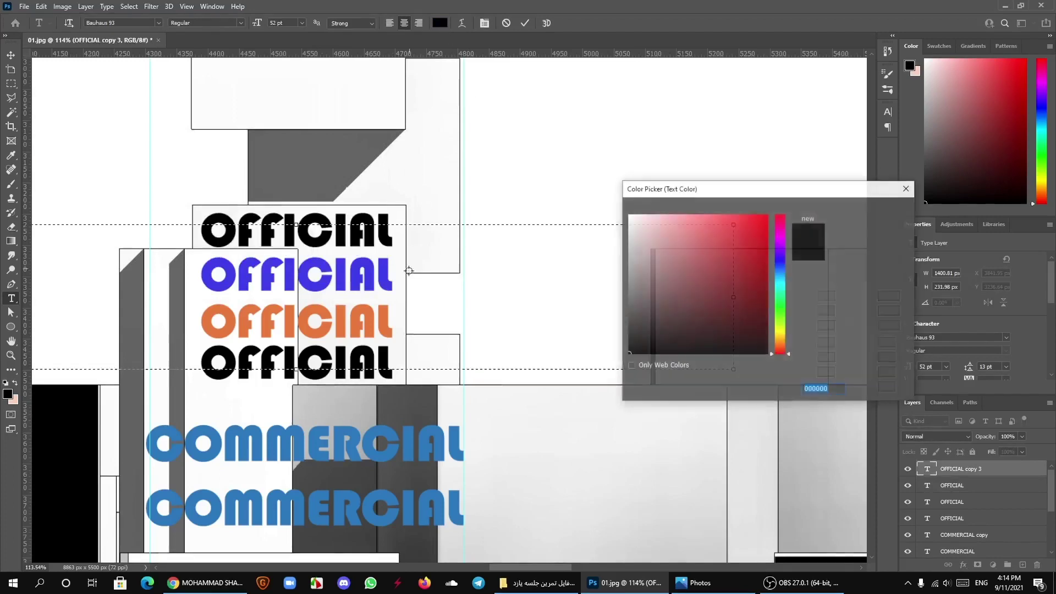
{"action": "left_click", "coordinate": [369, 280]}
{"action": "left_click_drag", "start_coordinate": [783, 262], "coordinate": [781, 233]}
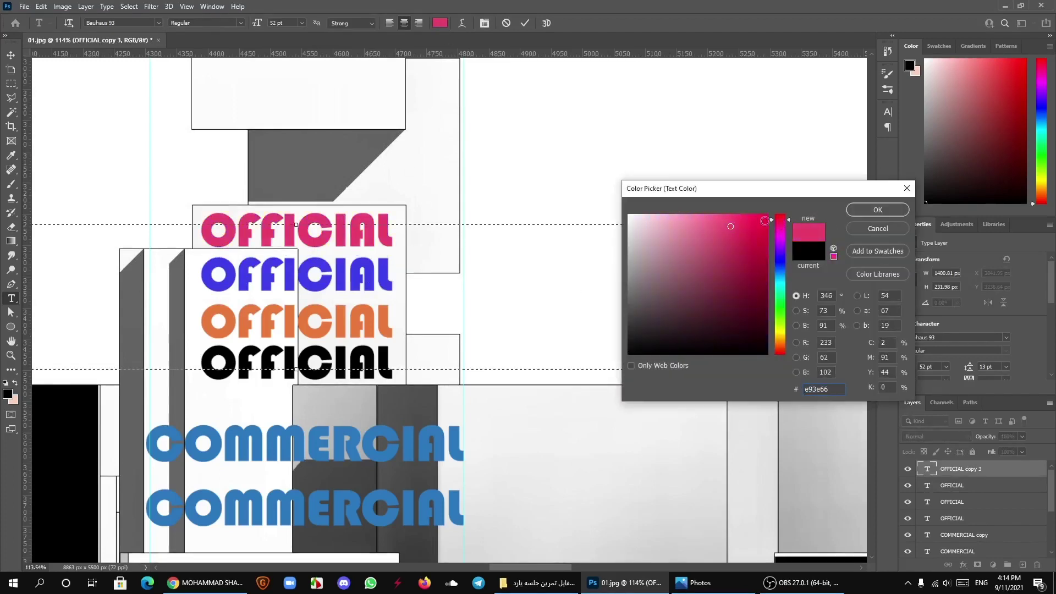
{"action": "left_click", "coordinate": [775, 220]}
{"action": "left_click", "coordinate": [878, 209]}
{"action": "left_click", "coordinate": [526, 24]}
{"action": "scroll", "coordinate": [318, 323], "scroll_direction": "down", "scroll_amount": 3}
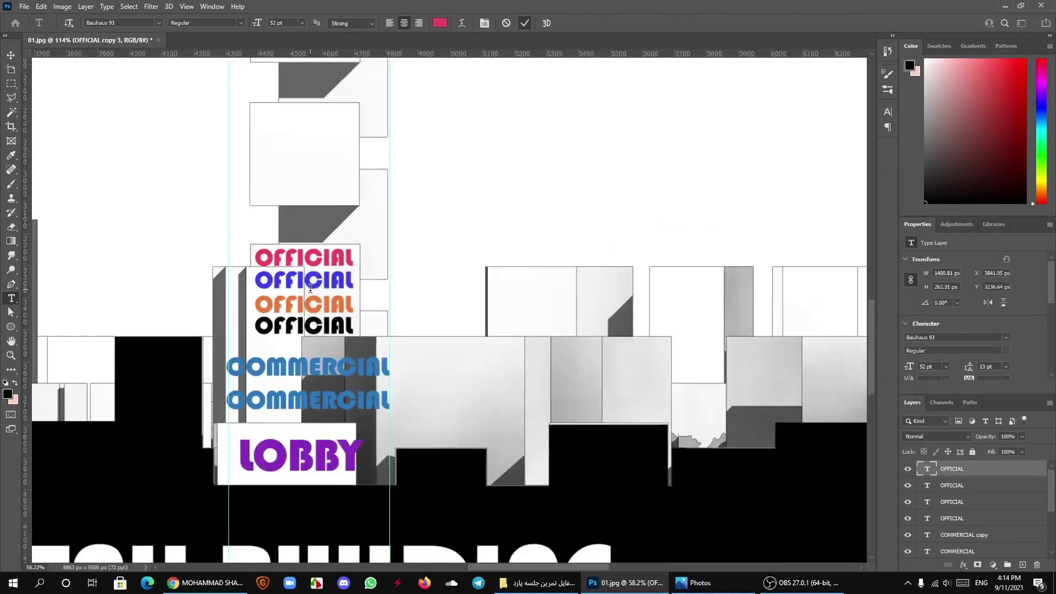
{"action": "scroll", "coordinate": [318, 323], "scroll_direction": "down", "scroll_amount": 3}
{"action": "scroll", "coordinate": [317, 323], "scroll_direction": "down", "scroll_amount": 2}
Step: Select all four coloured OFFICIAL layers together with the Move tool
{"action": "left_click", "coordinate": [11, 55]}
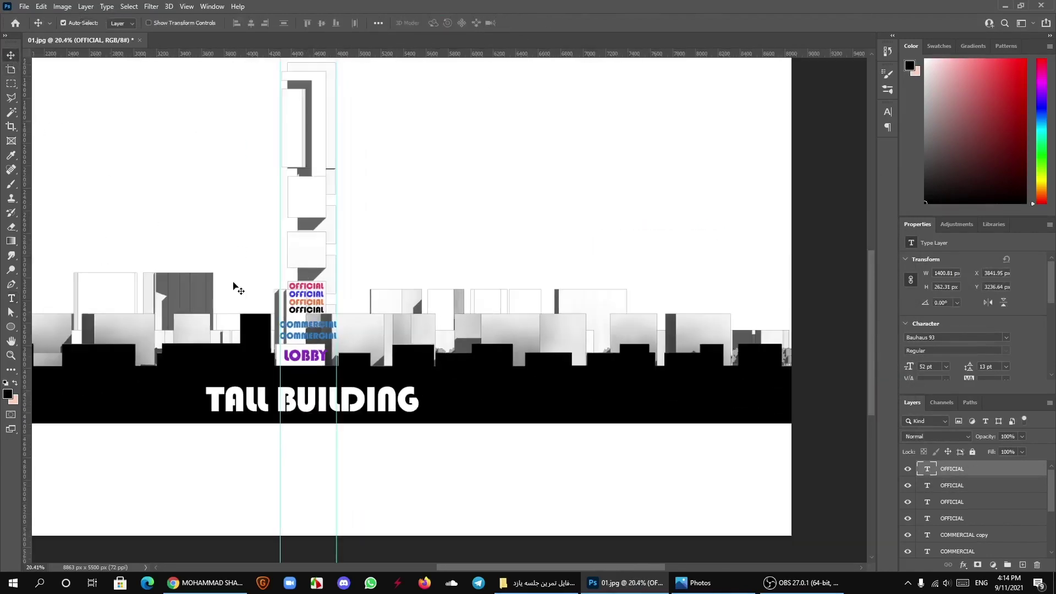
{"action": "scroll", "coordinate": [294, 310], "scroll_direction": "up", "scroll_amount": 6}
{"action": "scroll", "coordinate": [269, 358], "scroll_direction": "up", "scroll_amount": 3}
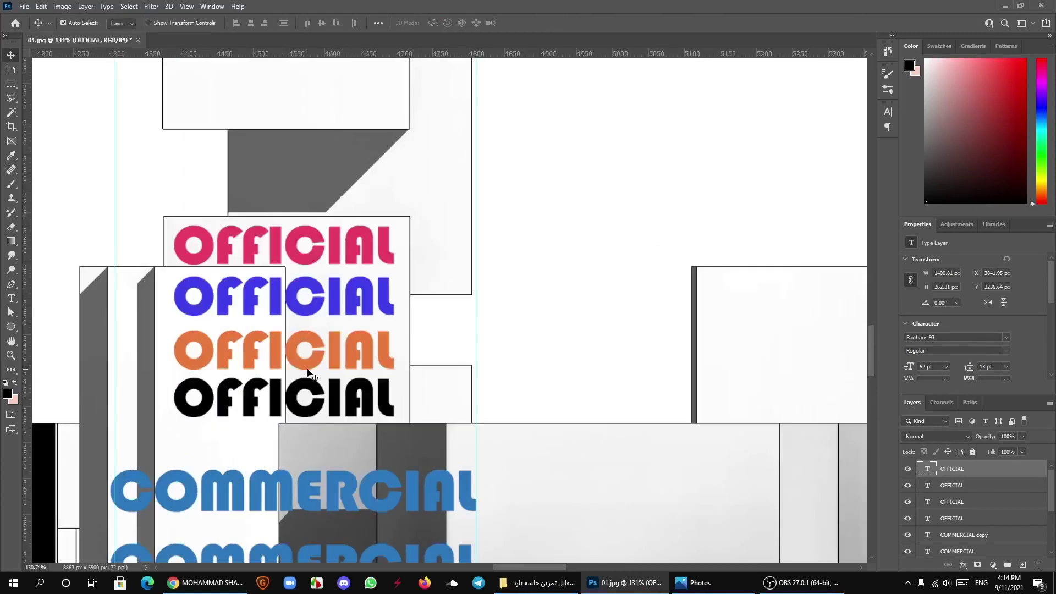
{"action": "left_click", "coordinate": [319, 405]}
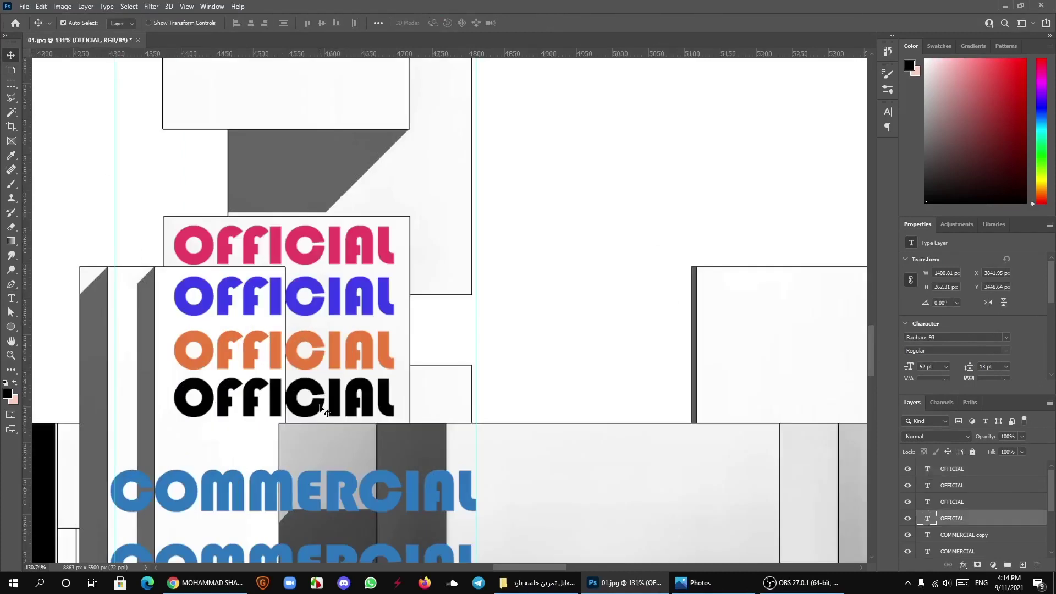
{"action": "left_click", "coordinate": [318, 365], "text": "shift"}
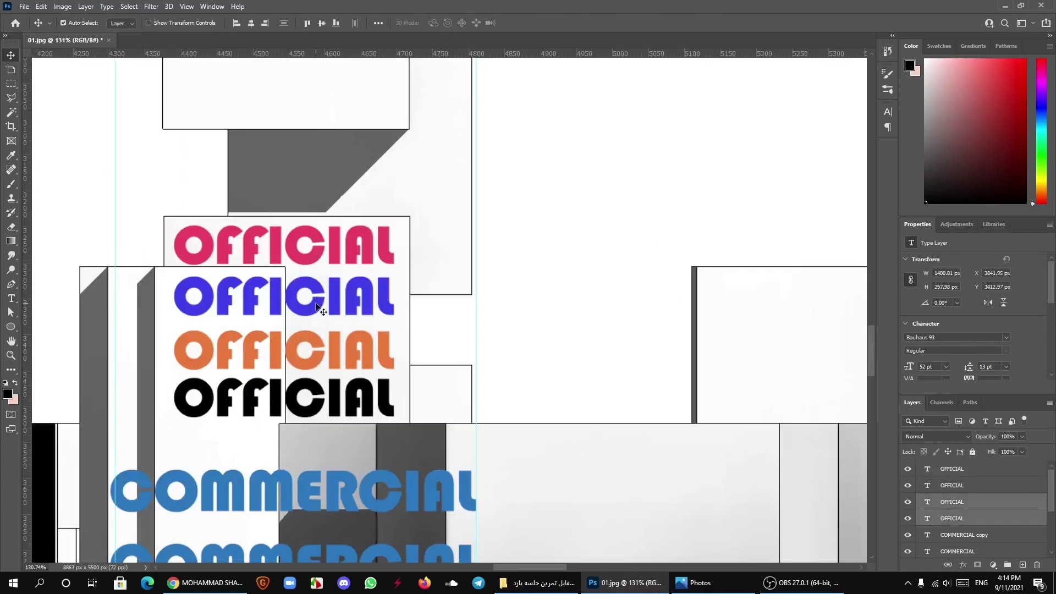
{"action": "left_click", "coordinate": [319, 259], "text": "shift"}
{"action": "scroll", "coordinate": [401, 403], "scroll_direction": "down", "scroll_amount": 3}
{"action": "scroll", "coordinate": [363, 380], "scroll_direction": "up", "scroll_amount": 1}
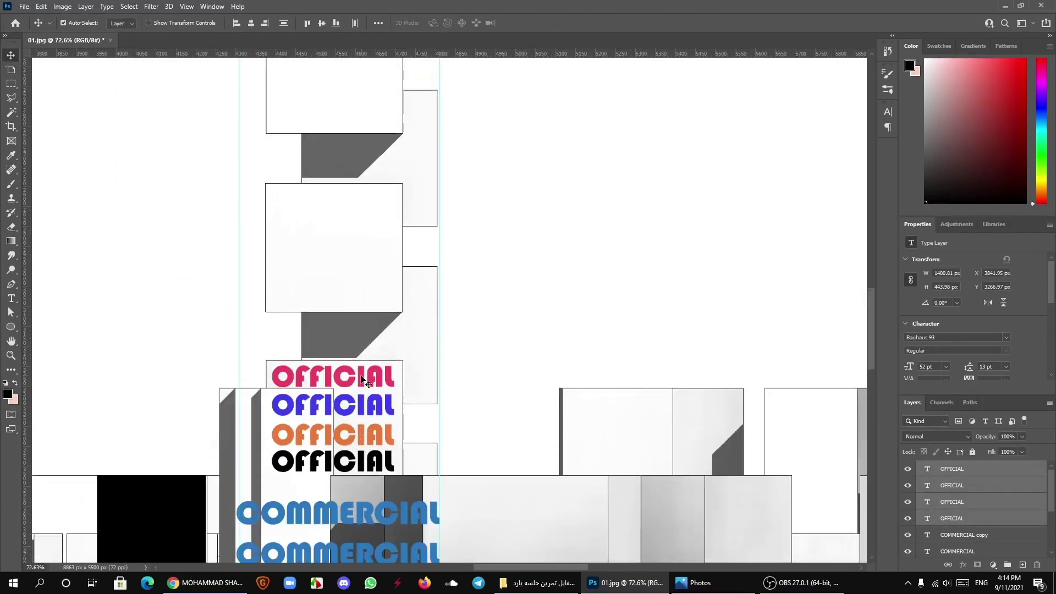
Step: Alt-drag the four-line OFFICIAL block upward twice, giving three stacked blocks
{"action": "left_click_drag", "start_coordinate": [349, 381], "coordinate": [345, 216]}
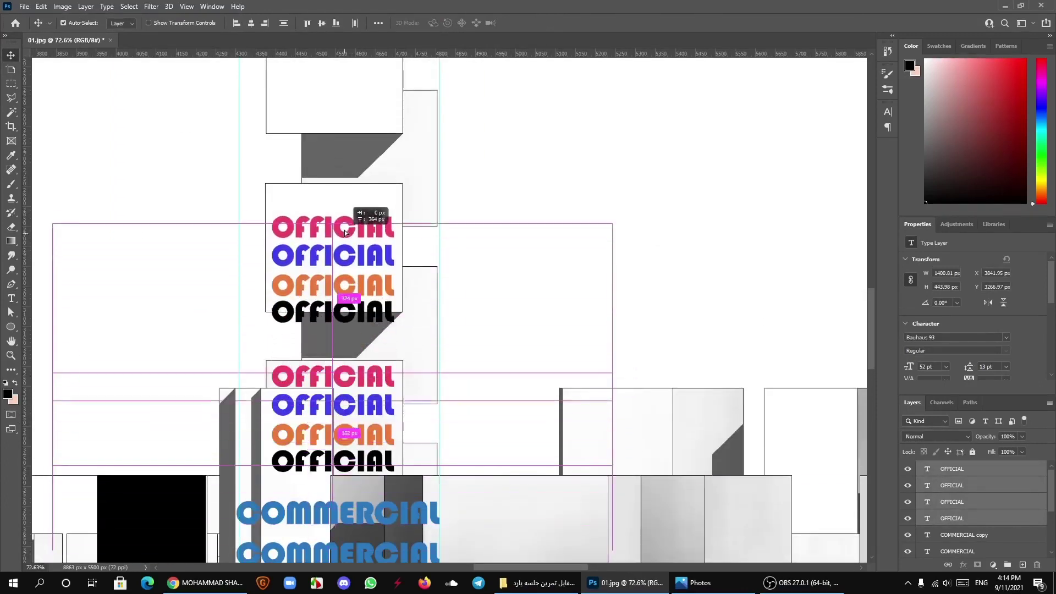
{"action": "scroll", "coordinate": [347, 330], "scroll_direction": "up", "scroll_amount": 5}
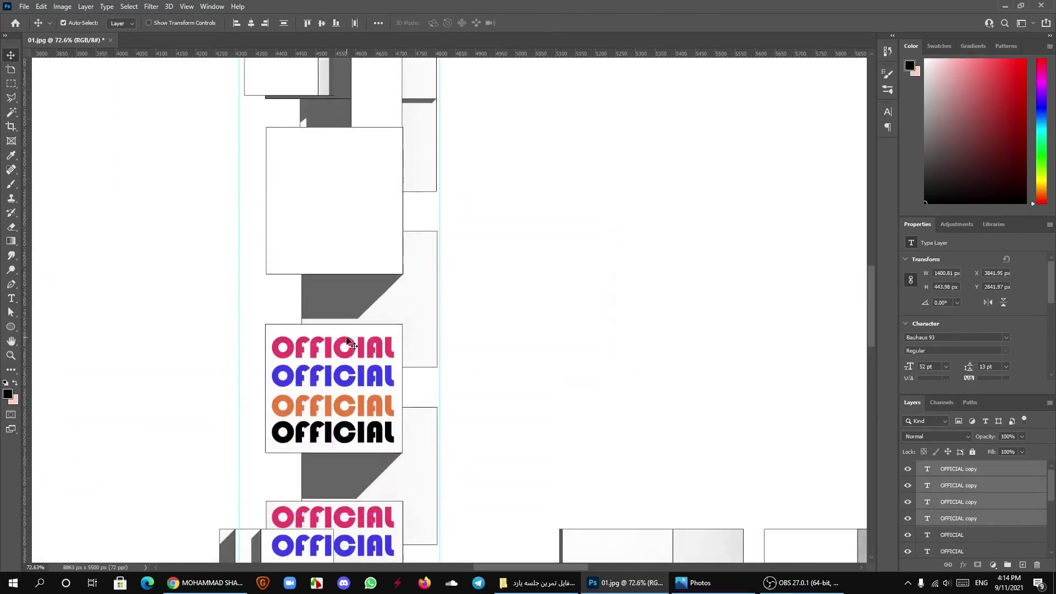
{"action": "left_click_drag", "start_coordinate": [351, 392], "coordinate": [352, 202]}
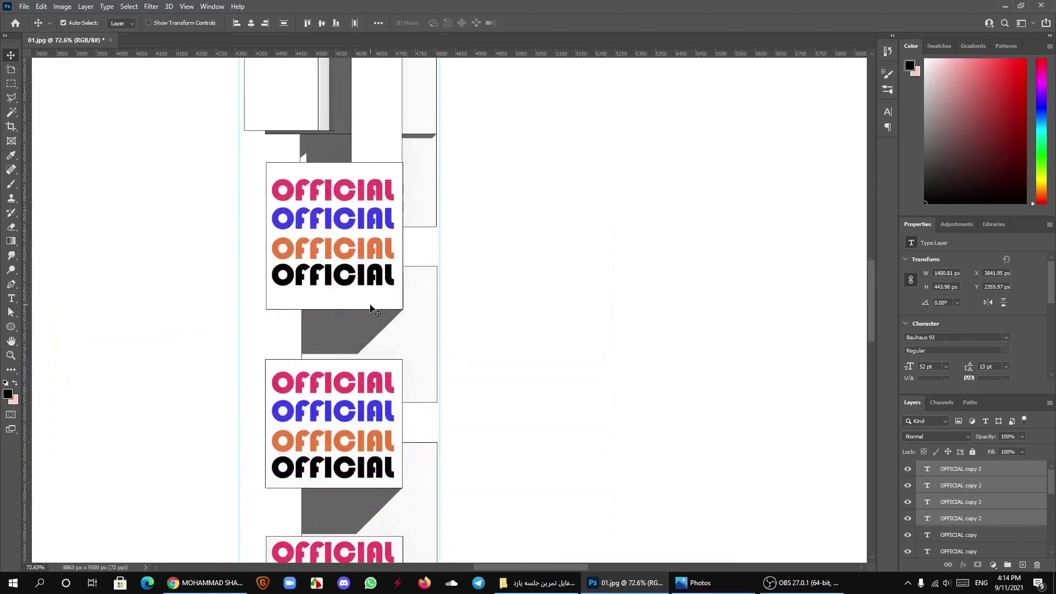
{"action": "scroll", "coordinate": [372, 349], "scroll_direction": "down", "scroll_amount": 5}
{"action": "scroll", "coordinate": [371, 359], "scroll_direction": "up", "scroll_amount": 5}
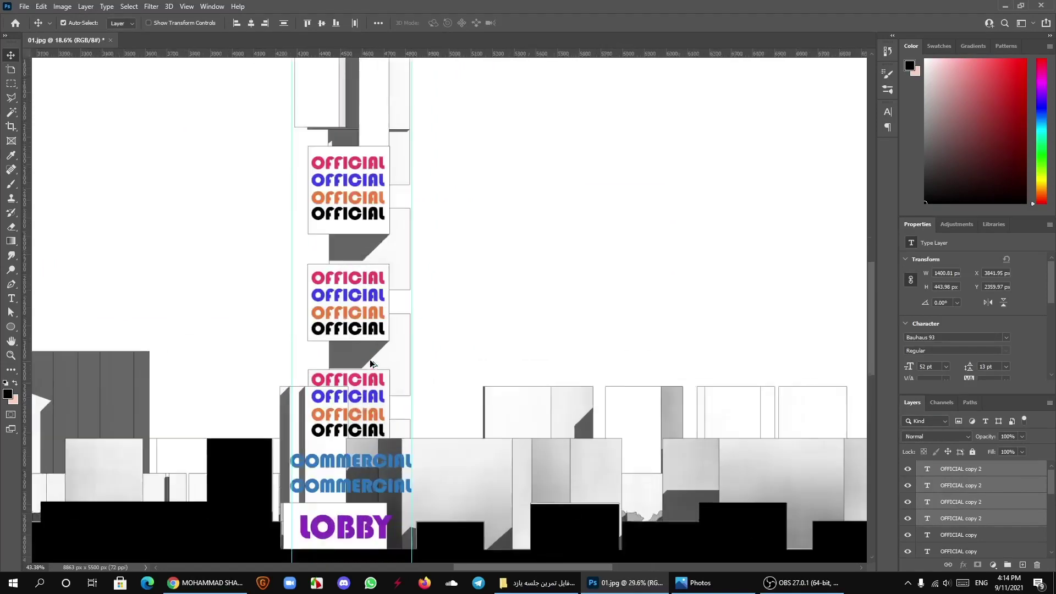
{"action": "scroll", "coordinate": [352, 330], "scroll_direction": "up", "scroll_amount": 2}
{"action": "scroll", "coordinate": [342, 302], "scroll_direction": "up", "scroll_amount": 1}
{"action": "scroll", "coordinate": [347, 253], "scroll_direction": "up", "scroll_amount": 1}
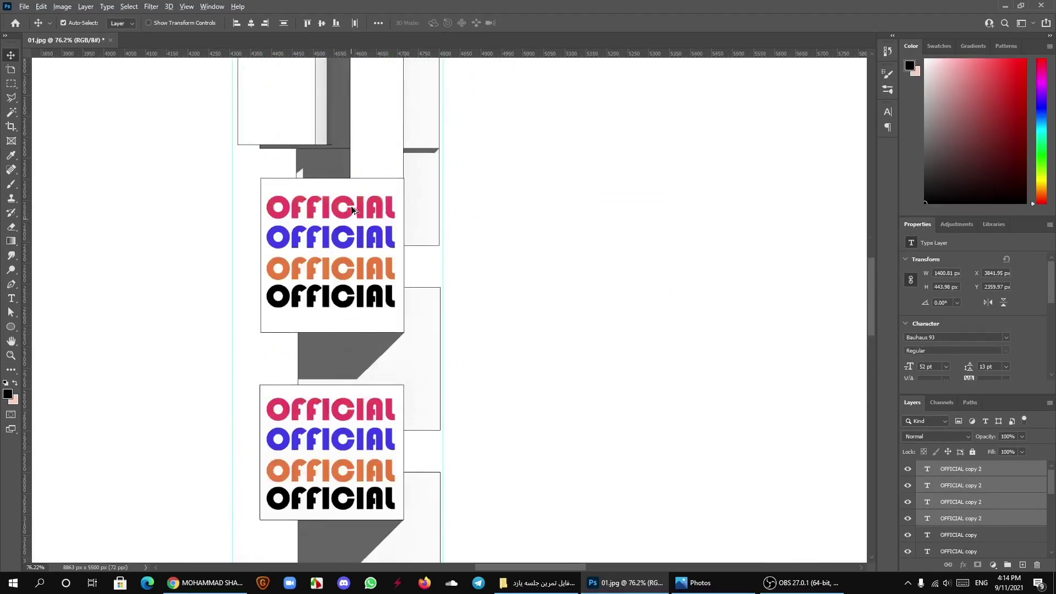
{"action": "scroll", "coordinate": [351, 205], "scroll_direction": "up", "scroll_amount": 2}
{"action": "left_click", "coordinate": [456, 245]}
Step: Respace the first OFFICIAL block: raise pink, lower black and orange lines
{"action": "left_click_drag", "start_coordinate": [347, 223], "coordinate": [349, 218]}
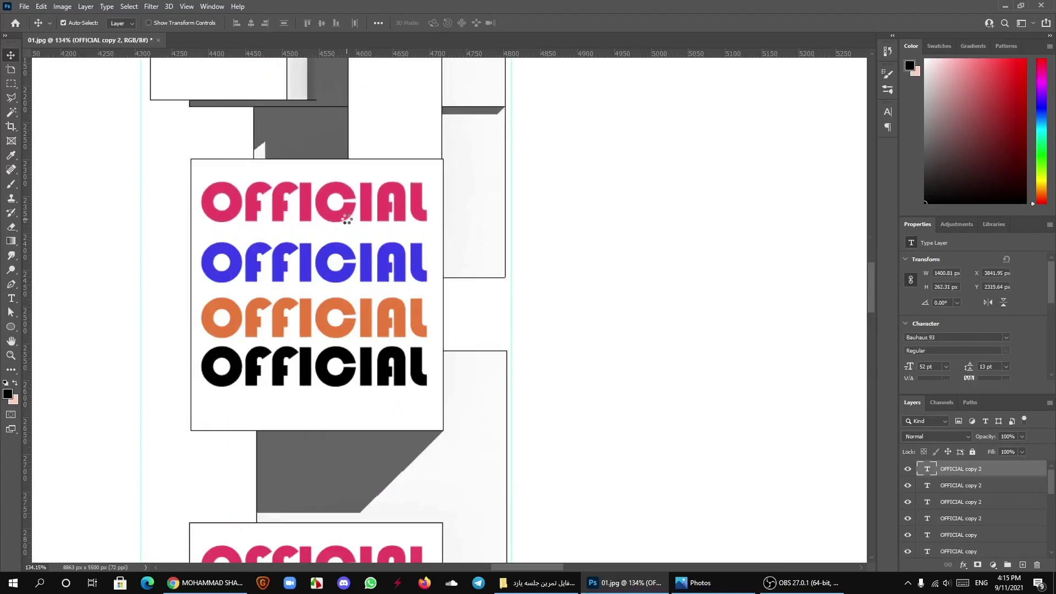
{"action": "left_click_drag", "start_coordinate": [349, 217], "coordinate": [348, 209]}
{"action": "left_click", "coordinate": [344, 385]}
{"action": "left_click_drag", "start_coordinate": [342, 381], "coordinate": [345, 390]}
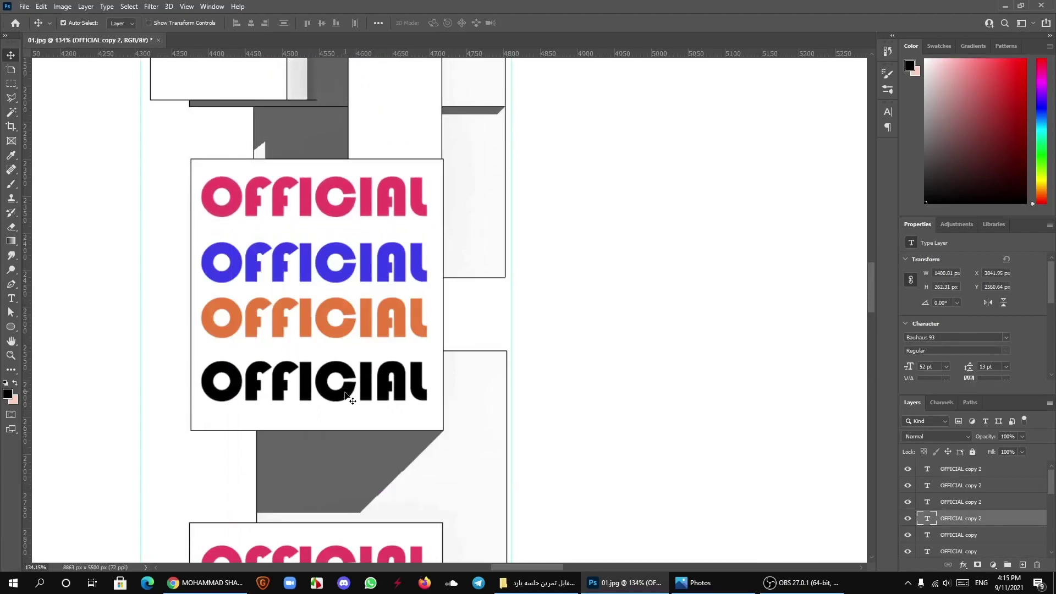
{"action": "left_click_drag", "start_coordinate": [346, 393], "coordinate": [347, 401]}
{"action": "left_click", "coordinate": [341, 338]}
{"action": "key", "text": "Down"}
{"action": "key", "text": "Down"}
{"action": "key", "text": "Down"}
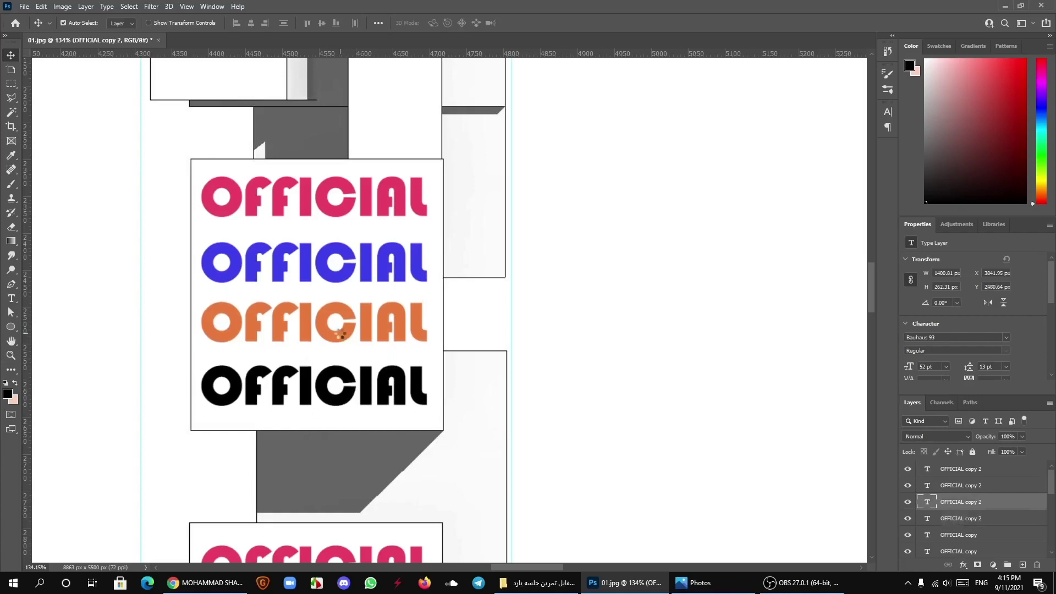
{"action": "key", "text": "Down"}
{"action": "key", "text": "Down"}
{"action": "key", "text": "Down"}
{"action": "key", "text": "Down"}
{"action": "key", "text": "Down"}
{"action": "key", "text": "Down"}
{"action": "left_click", "coordinate": [383, 277]}
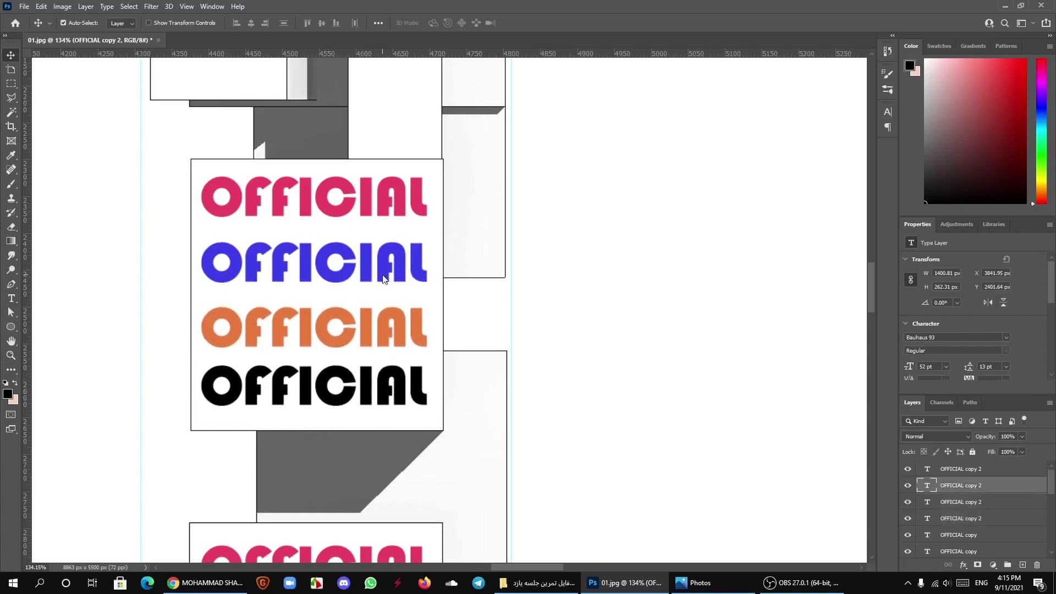
{"action": "scroll", "coordinate": [385, 308], "scroll_direction": "down", "scroll_amount": 2}
{"action": "scroll", "coordinate": [386, 350], "scroll_direction": "down", "scroll_amount": 3}
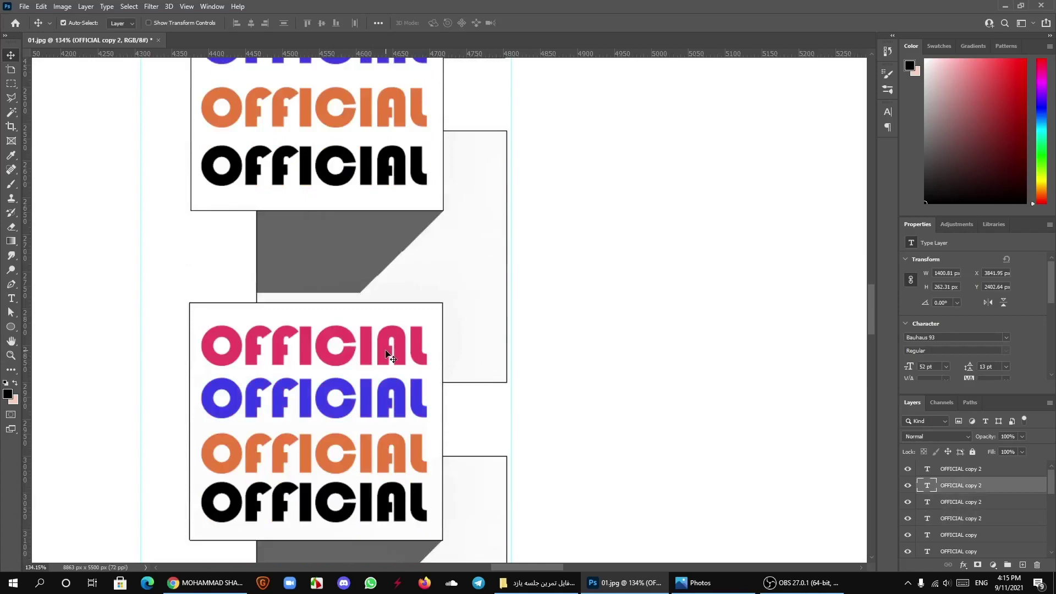
Step: Respace the next OFFICIAL block: raise pink and blue, lower black and orange lines
{"action": "left_click", "coordinate": [385, 352]}
{"action": "key", "text": "Up"}
{"action": "key", "text": "Up"}
{"action": "key", "text": "Up"}
{"action": "key", "text": "Up"}
{"action": "key", "text": "Up"}
{"action": "key", "text": "Up"}
{"action": "key", "text": "Up"}
{"action": "key", "text": "Up"}
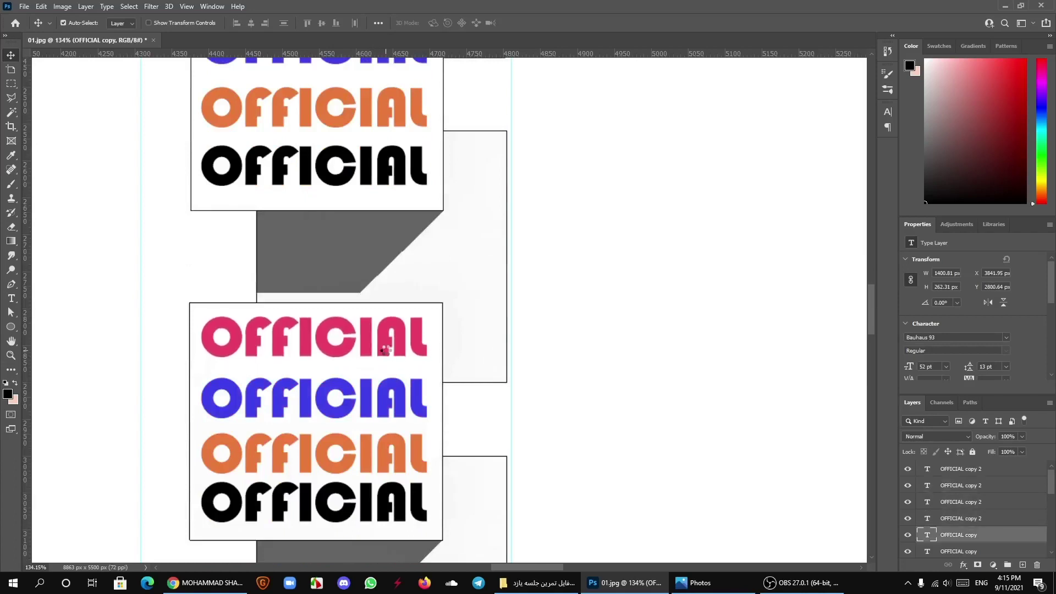
{"action": "scroll", "coordinate": [394, 396], "scroll_direction": "down", "scroll_amount": 3}
{"action": "left_click", "coordinate": [402, 397]}
{"action": "key", "text": "Down"}
{"action": "key", "text": "Down"}
{"action": "key", "text": "Down"}
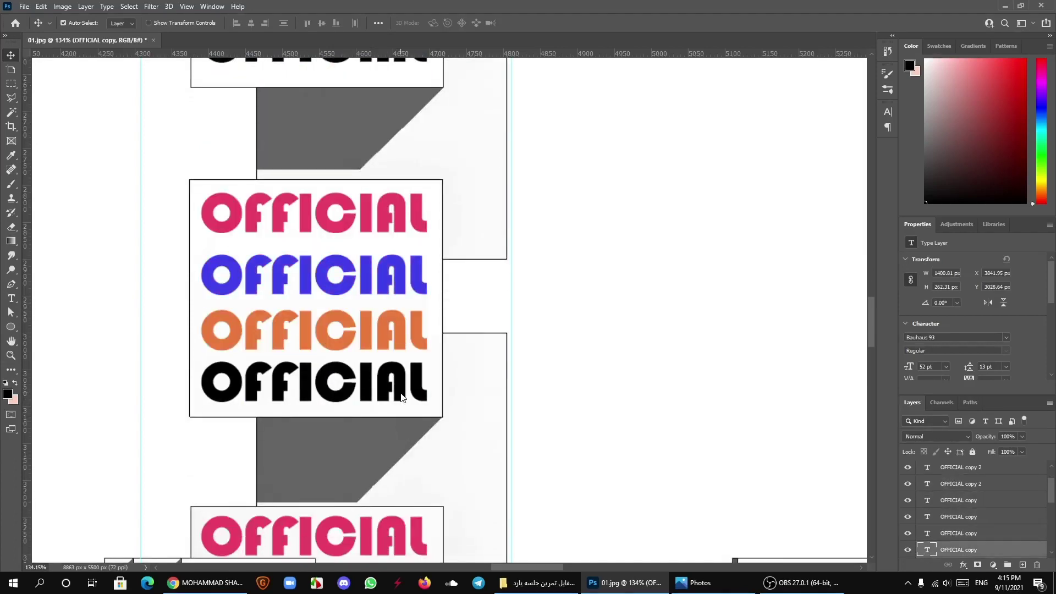
{"action": "key", "text": "Down"}
{"action": "key", "text": "Down"}
{"action": "key", "text": "Down"}
{"action": "key", "text": "Down"}
{"action": "key", "text": "Down"}
{"action": "key", "text": "Down"}
{"action": "left_click", "coordinate": [403, 345]}
{"action": "key", "text": "Down"}
{"action": "key", "text": "Down"}
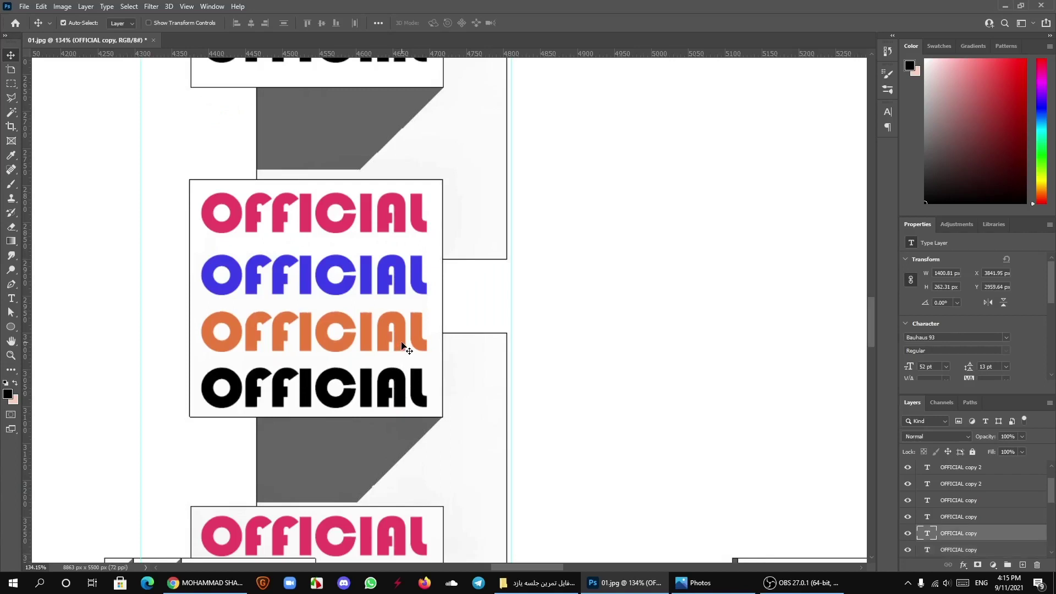
{"action": "key", "text": "Down"}
{"action": "key", "text": "Down"}
{"action": "key", "text": "Down"}
{"action": "key", "text": "Down"}
{"action": "left_click", "coordinate": [403, 293]}
{"action": "key", "text": "Up"}
{"action": "key", "text": "Up"}
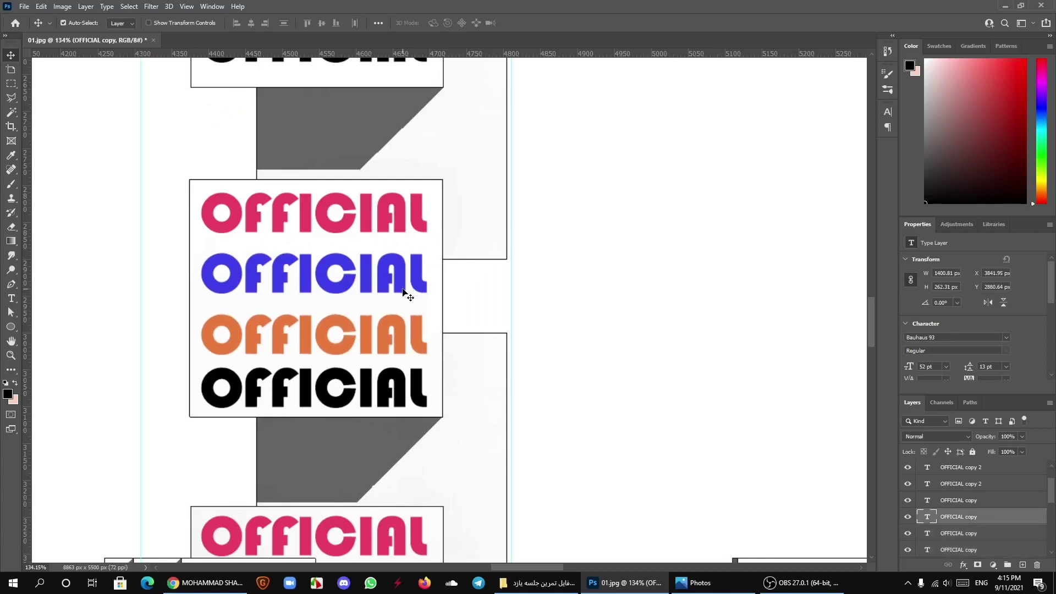
{"action": "scroll", "coordinate": [250, 427], "scroll_direction": "down", "scroll_amount": 3, "text": "alt"}
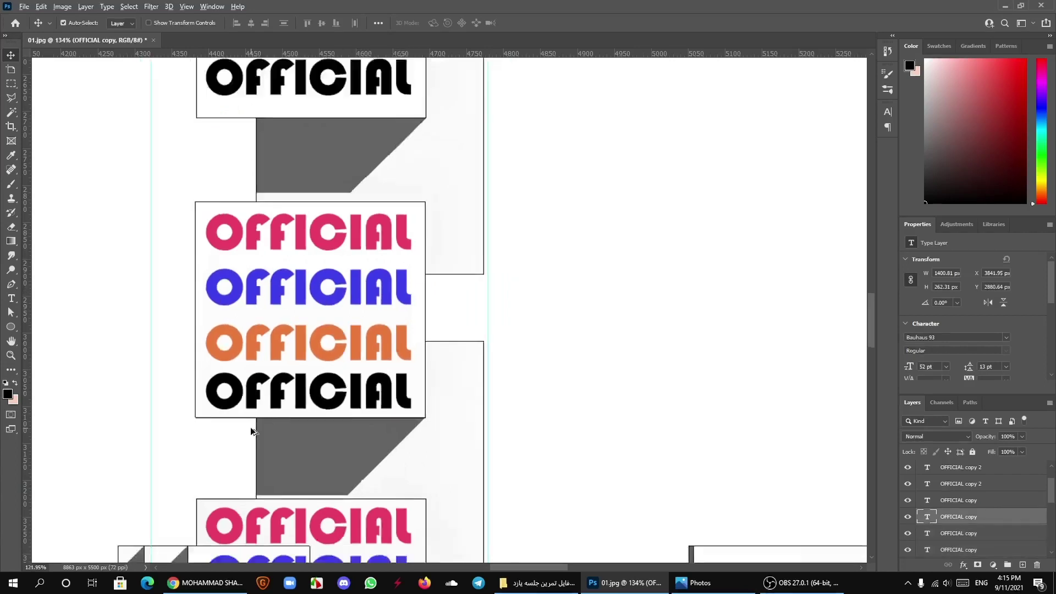
{"action": "scroll", "coordinate": [250, 427], "scroll_direction": "down", "scroll_amount": 2, "text": "alt"}
{"action": "scroll", "coordinate": [252, 424], "scroll_direction": "down", "scroll_amount": 3, "text": "alt"}
{"action": "scroll", "coordinate": [263, 458], "scroll_direction": "up", "scroll_amount": 2, "text": "alt"}
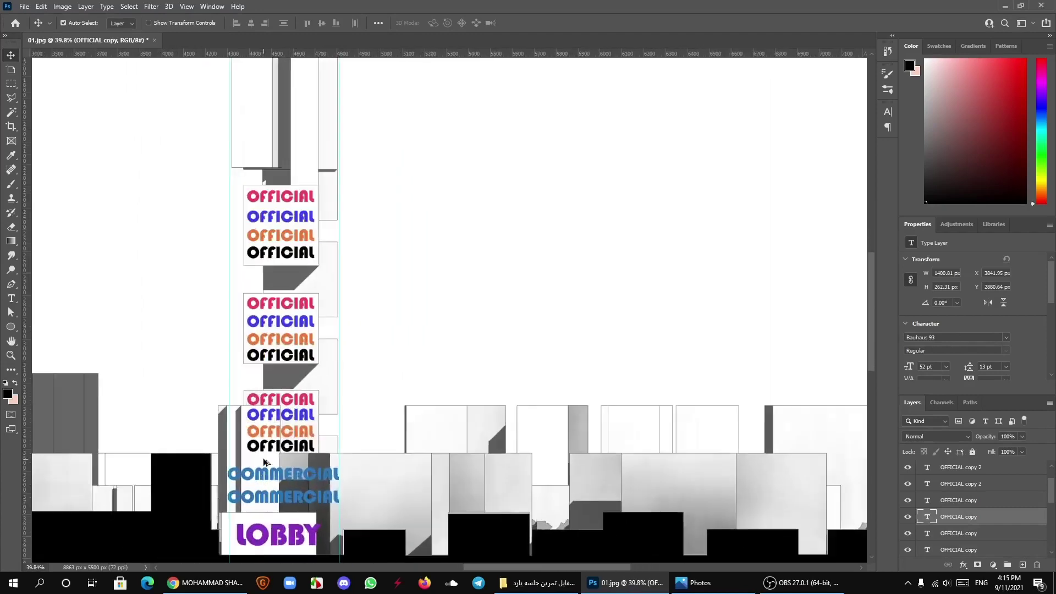
{"action": "scroll", "coordinate": [365, 404], "scroll_direction": "down", "scroll_amount": 1, "text": "alt"}
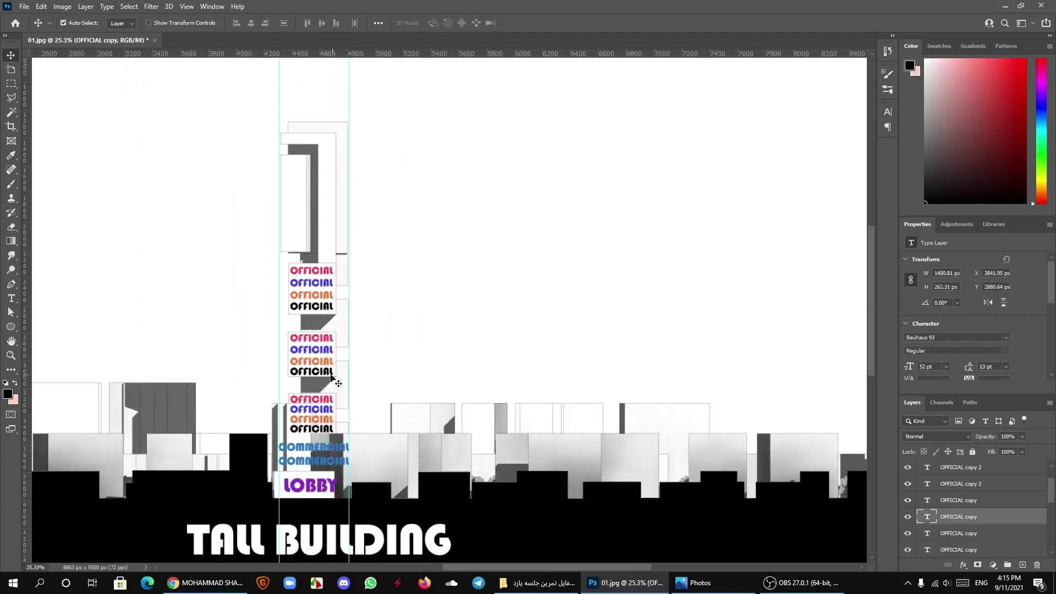
{"action": "scroll", "coordinate": [325, 380], "scroll_direction": "down", "scroll_amount": 1}
{"action": "scroll", "coordinate": [311, 382], "scroll_direction": "up", "scroll_amount": 2, "text": "alt"}
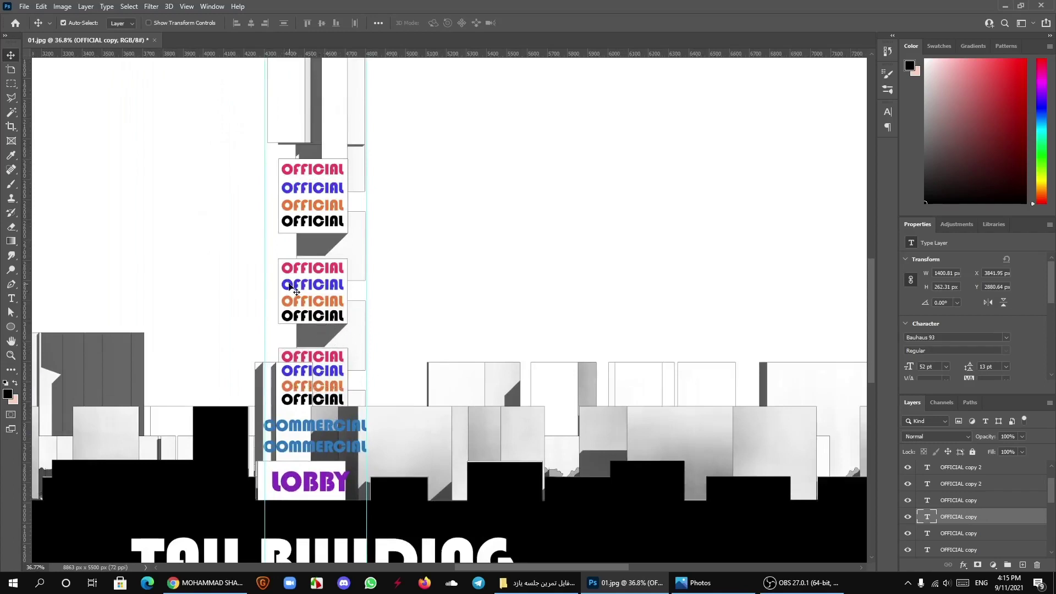
{"action": "scroll", "coordinate": [307, 272], "scroll_direction": "up", "scroll_amount": 2, "text": "alt"}
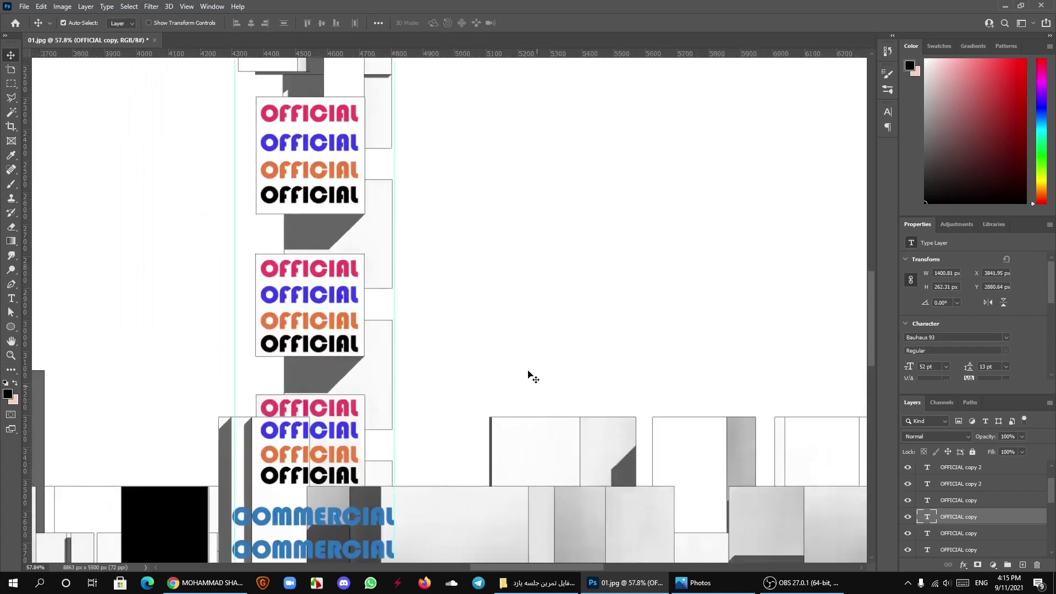
{"action": "left_click", "coordinate": [517, 342]}
{"action": "left_click", "coordinate": [908, 550]}
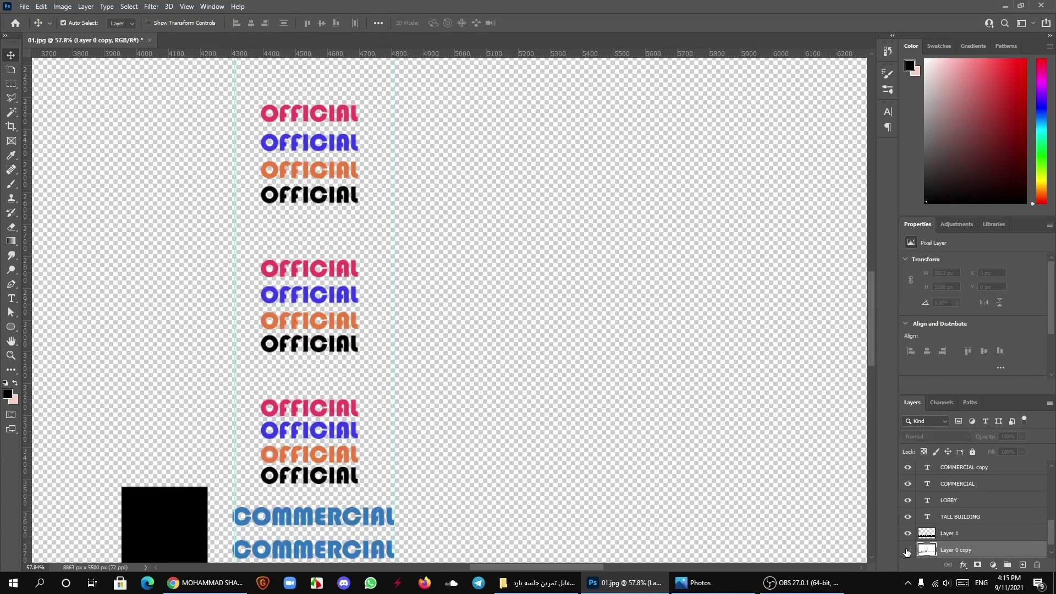
{"action": "scroll", "coordinate": [372, 341], "scroll_direction": "down", "scroll_amount": 1, "text": "alt"}
{"action": "scroll", "coordinate": [372, 342], "scroll_direction": "down", "scroll_amount": 1, "text": "alt"}
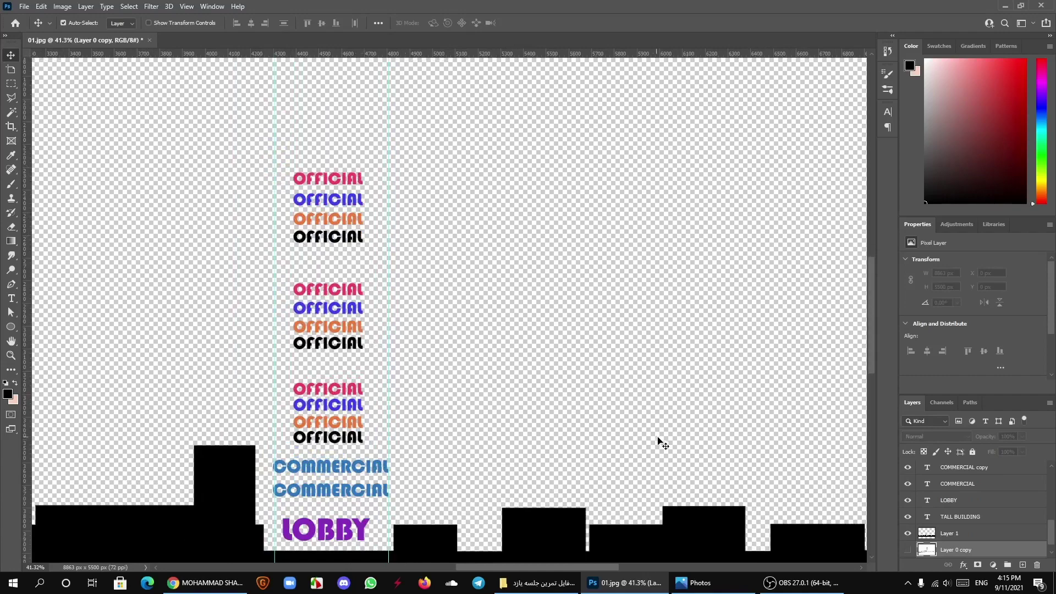
{"action": "scroll", "coordinate": [345, 252], "scroll_direction": "up", "scroll_amount": 3}
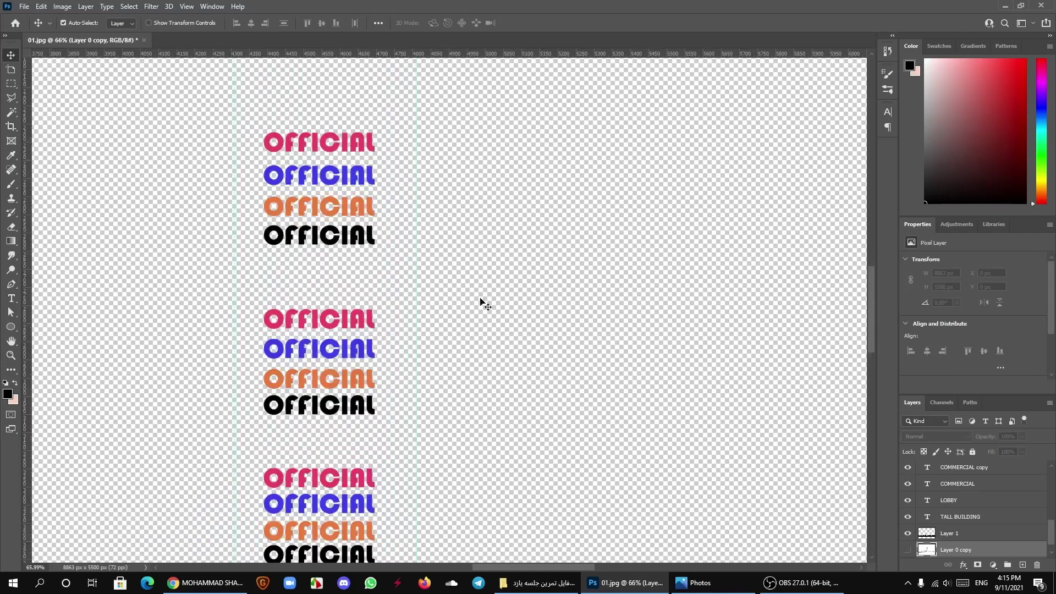
{"action": "left_click", "coordinate": [907, 550]}
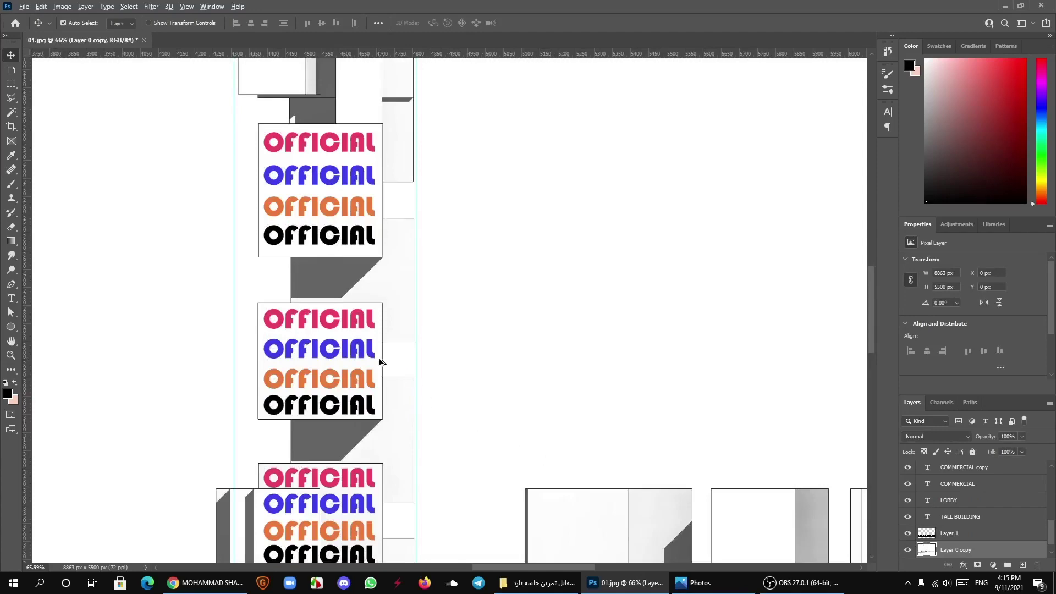
{"action": "scroll", "coordinate": [379, 360], "scroll_direction": "down", "scroll_amount": 4}
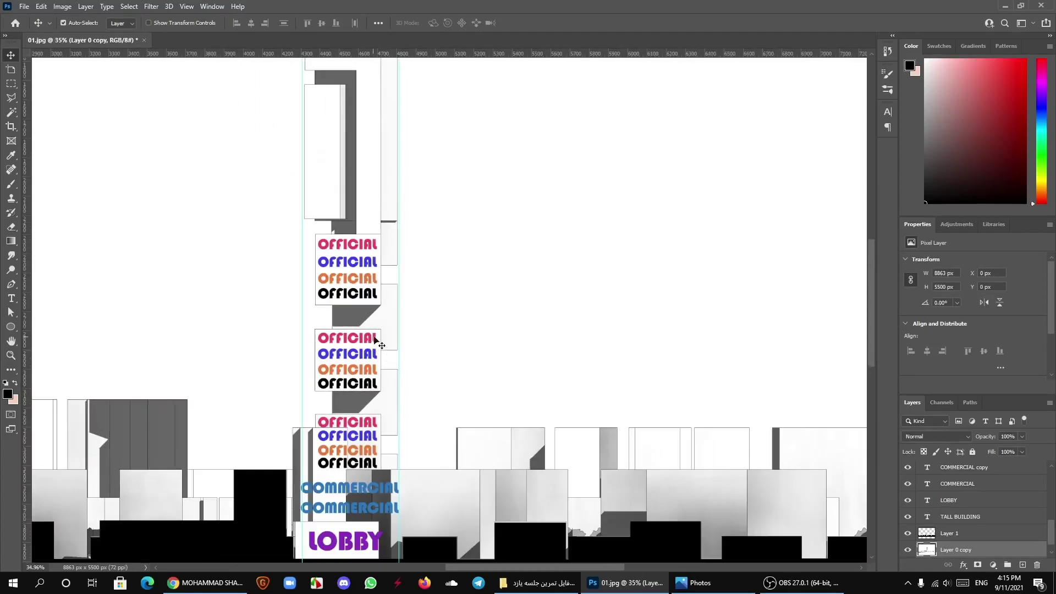
{"action": "scroll", "coordinate": [380, 326], "scroll_direction": "up", "scroll_amount": 2}
{"action": "scroll", "coordinate": [400, 324], "scroll_direction": "up", "scroll_amount": 1}
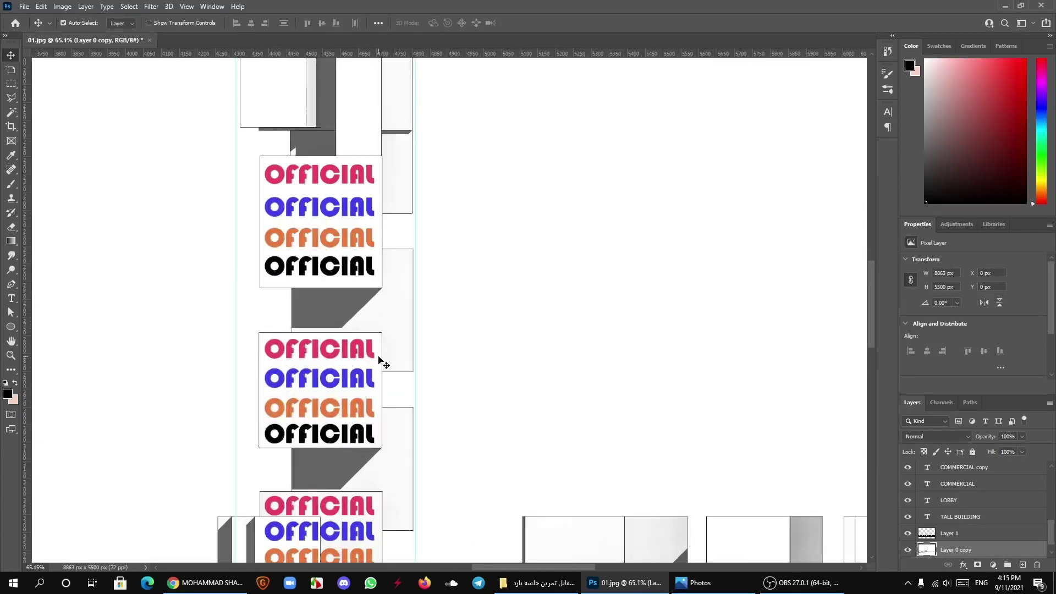
{"action": "scroll", "coordinate": [405, 418], "scroll_direction": "down", "scroll_amount": 1}
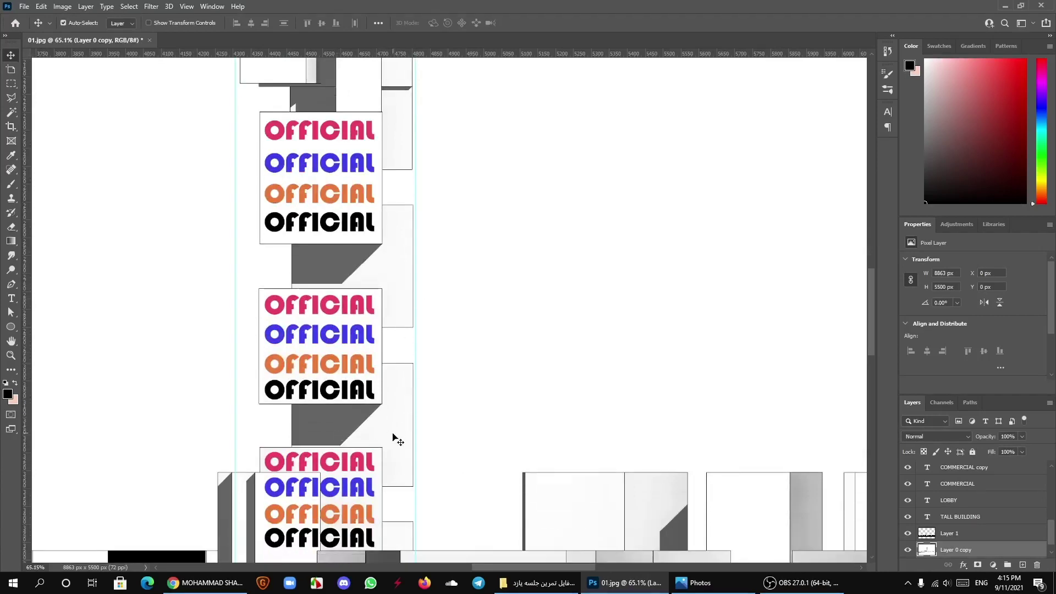
{"action": "scroll", "coordinate": [419, 351], "scroll_direction": "down", "scroll_amount": 1}
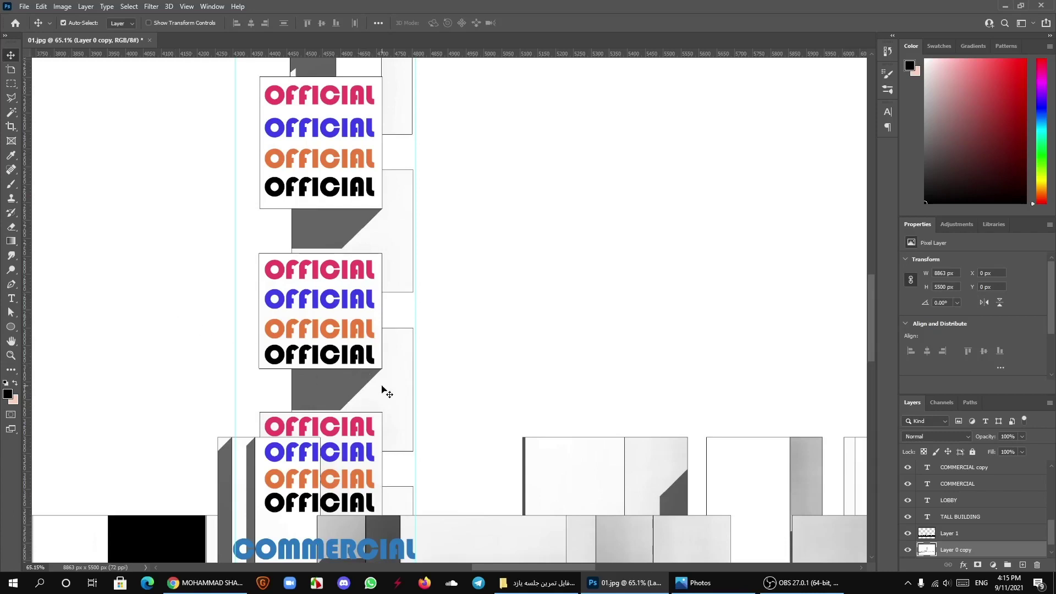
{"action": "scroll", "coordinate": [364, 361], "scroll_direction": "up", "scroll_amount": 3}
Step: Copy the black OFFICIAL label onto the grey band and retype it as LIBRARY
{"action": "left_click_drag", "start_coordinate": [355, 354], "coordinate": [409, 407]}
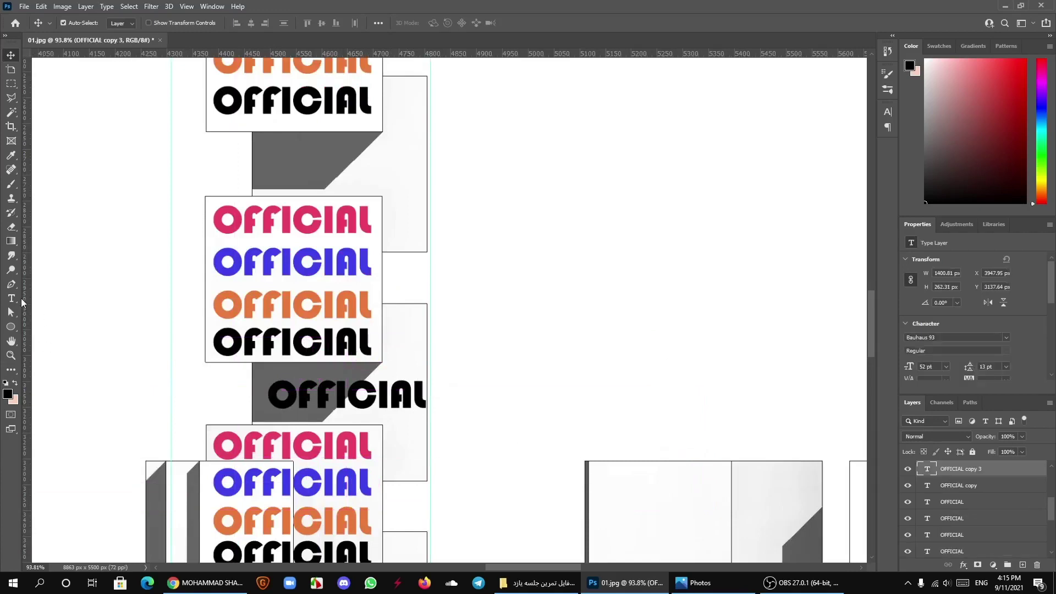
{"action": "key", "text": "t"}
{"action": "double_click", "coordinate": [374, 399]}
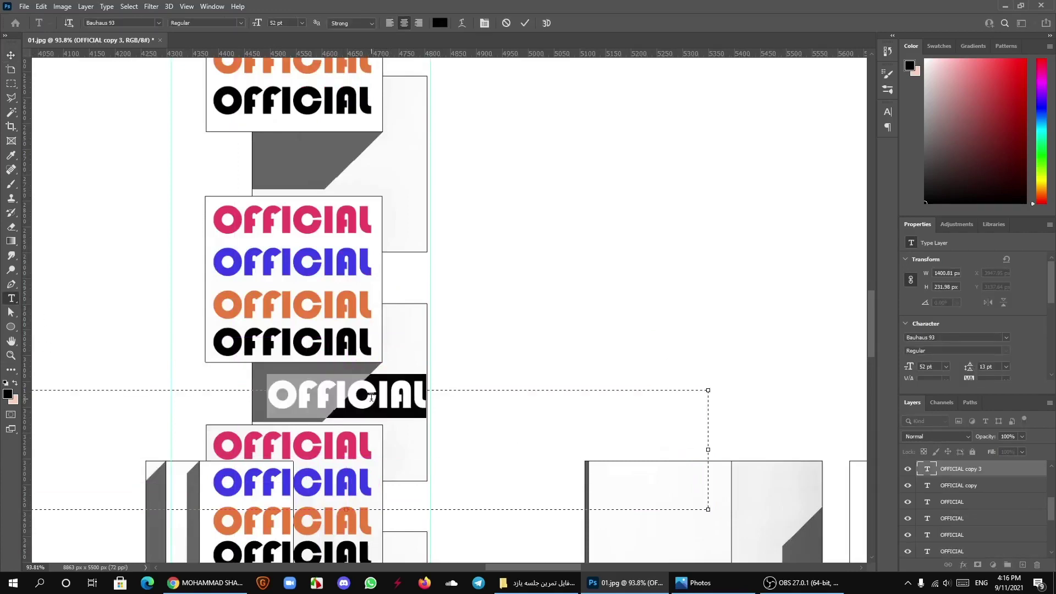
{"action": "type", "text": "U"}
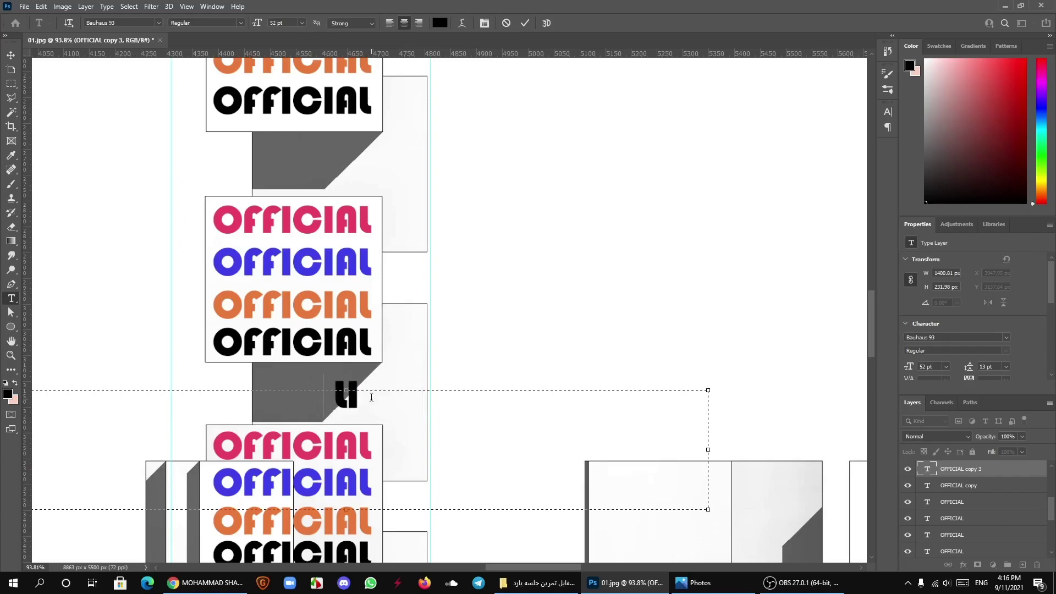
{"action": "type", "text": "BRA"}
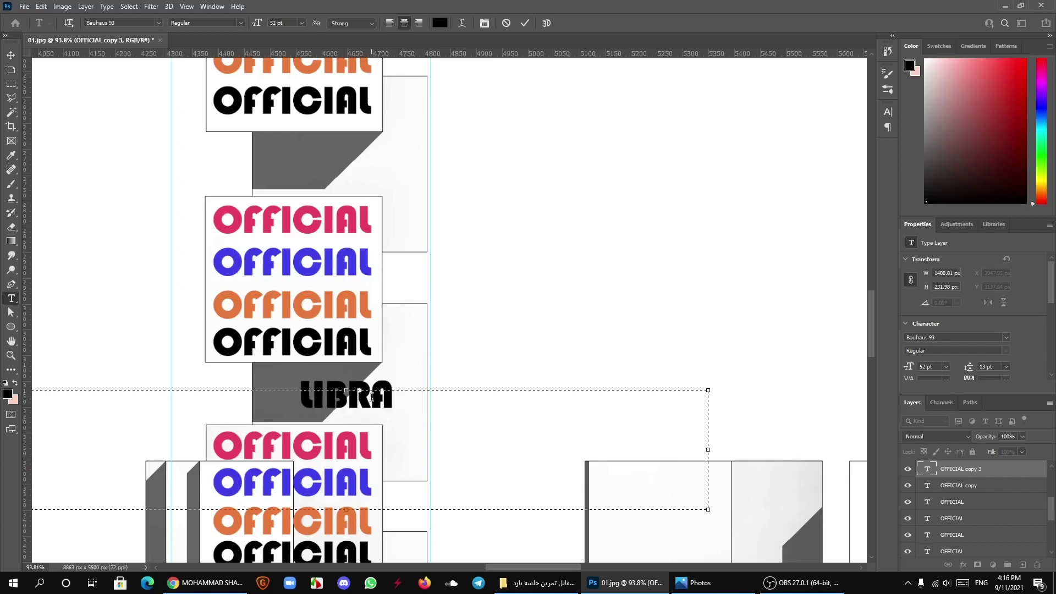
{"action": "type", "text": "RY"}
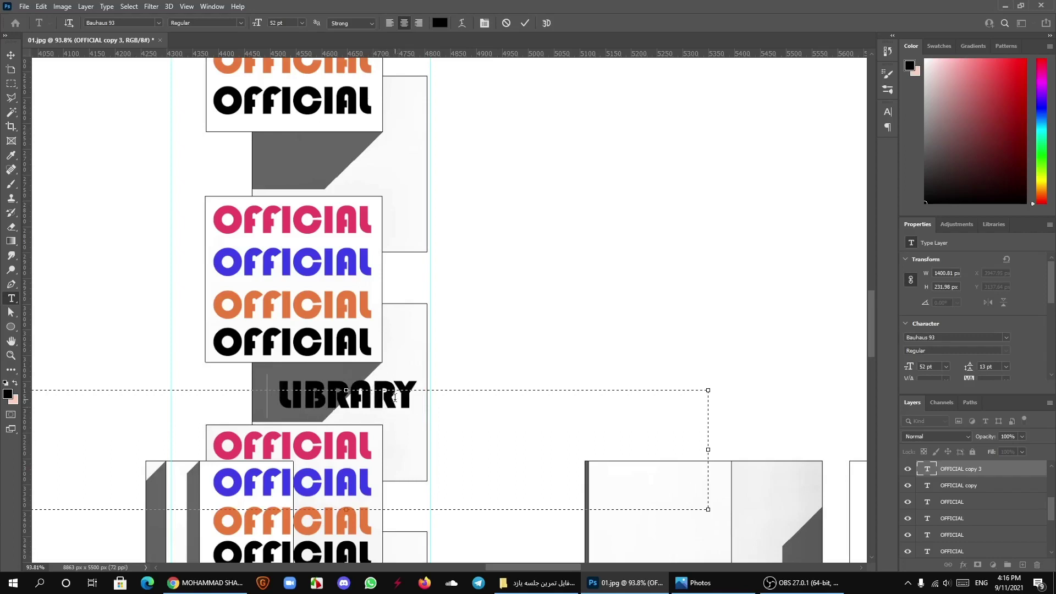
{"action": "left_click", "coordinate": [525, 23]}
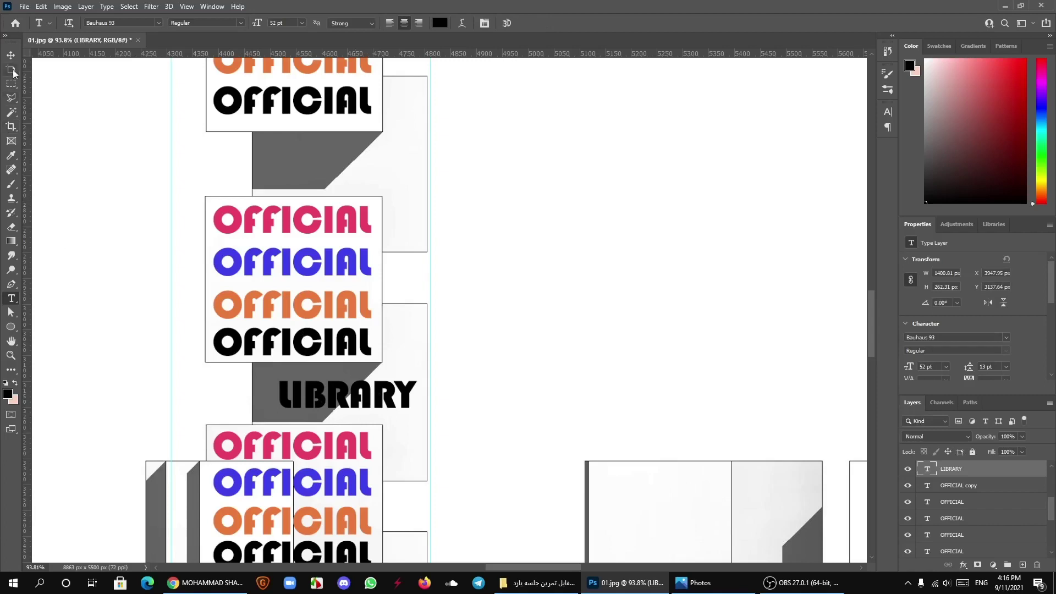
Step: Nudge LIBRARY about 11 px left and enlarge it from 52 pt to 59 pt
{"action": "left_click", "coordinate": [11, 56]}
{"action": "left_click_drag", "start_coordinate": [388, 406], "coordinate": [386, 405]}
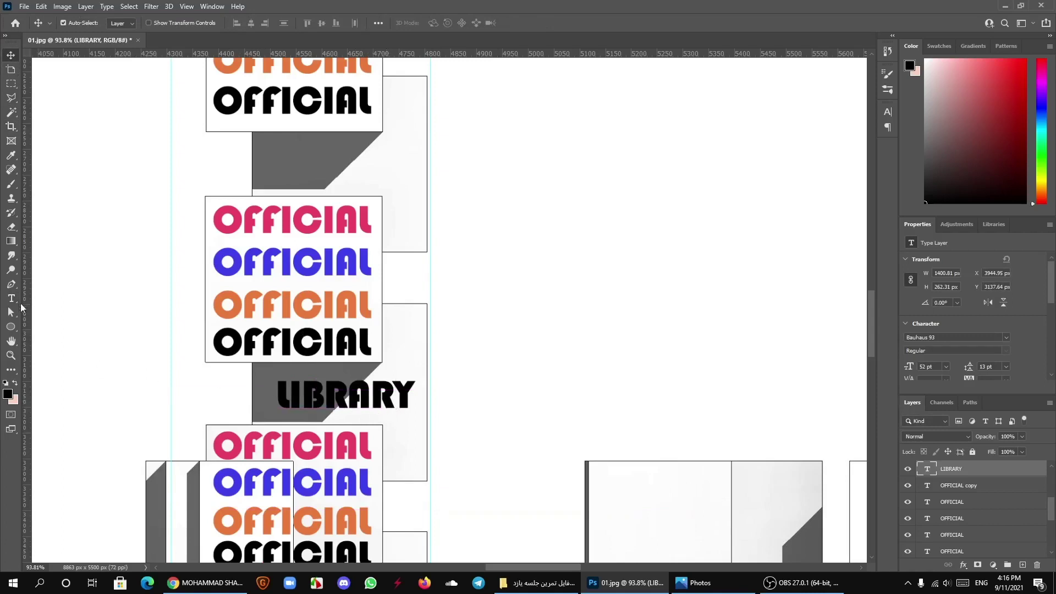
{"action": "key", "text": "t"}
{"action": "left_click", "coordinate": [373, 392]}
{"action": "key", "text": "ctrl+a"}
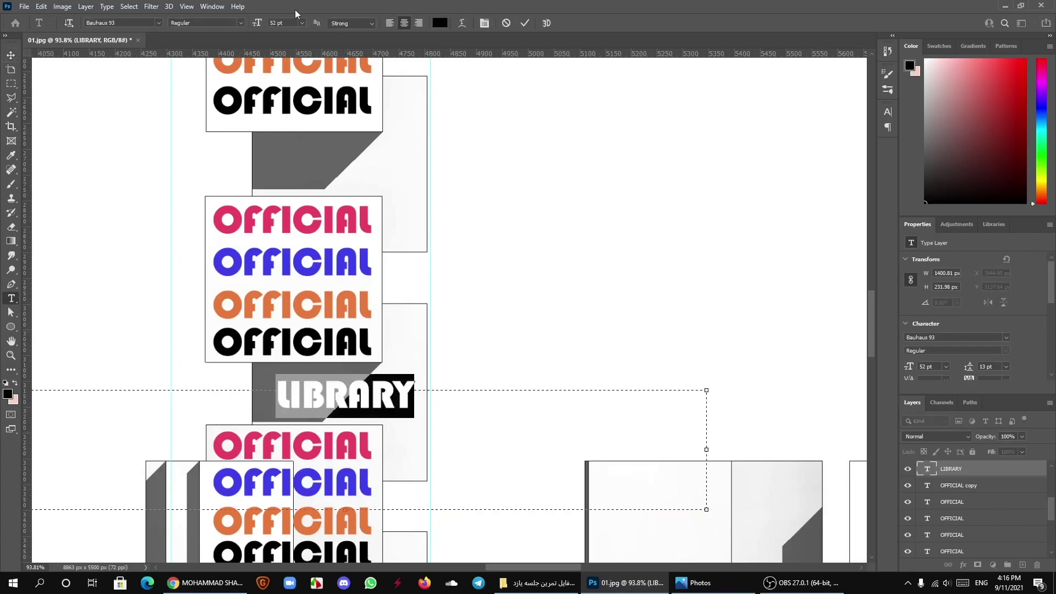
{"action": "left_click_drag", "start_coordinate": [258, 26], "coordinate": [262, 26]}
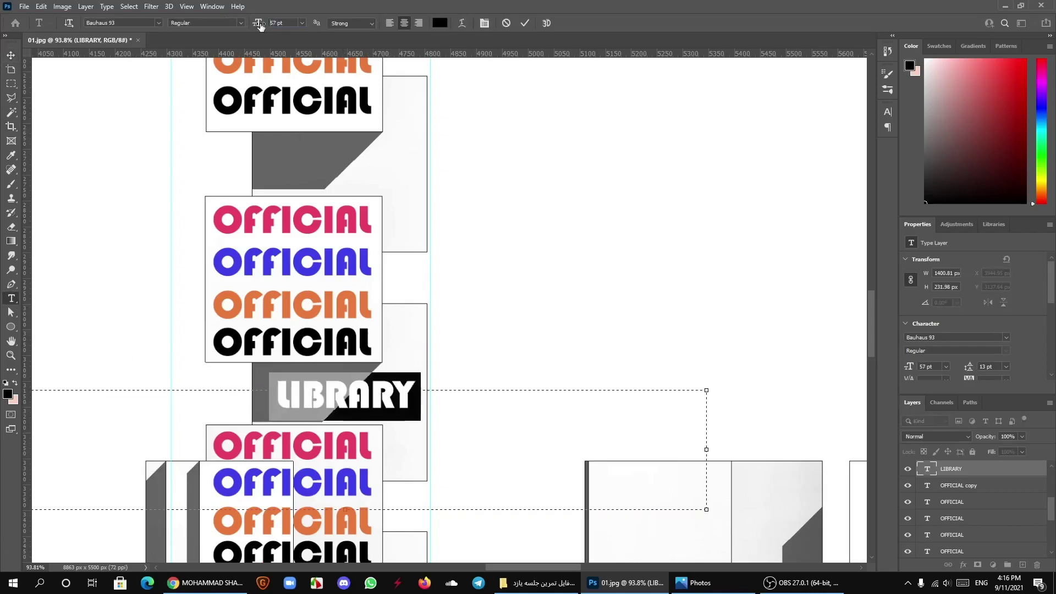
{"action": "key", "text": "Return"}
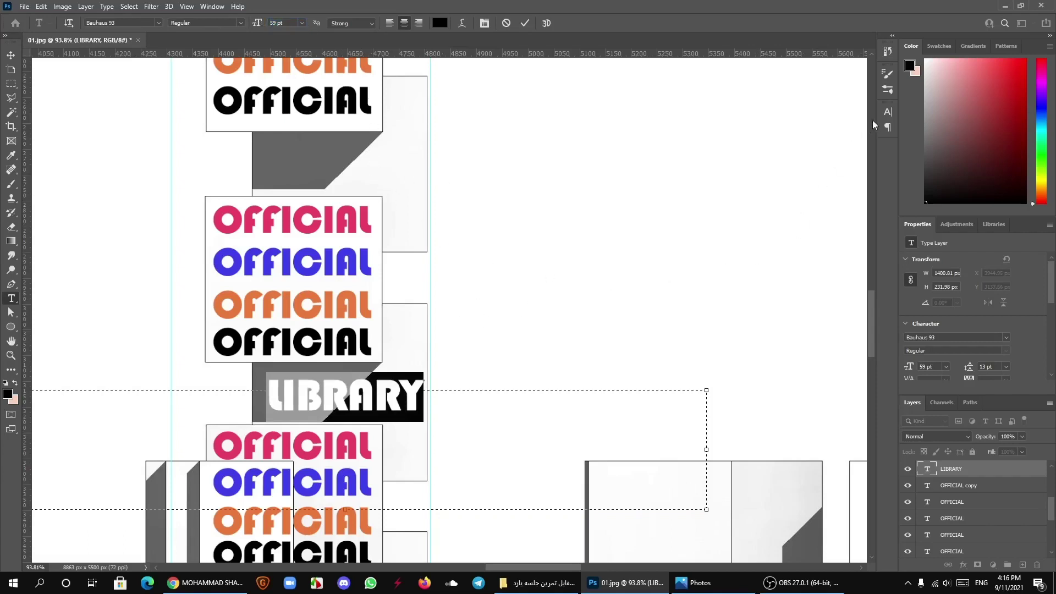
Step: Set the LIBRARY letter tracking to 20 in the Character panel
{"action": "left_click", "coordinate": [888, 112]}
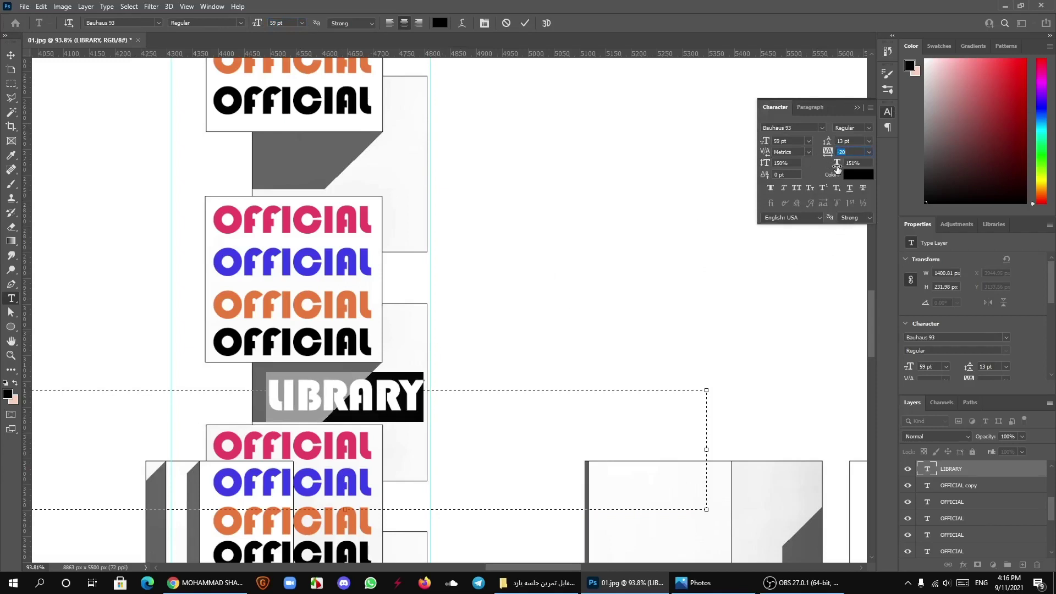
{"action": "left_click_drag", "start_coordinate": [838, 168], "coordinate": [837, 167]}
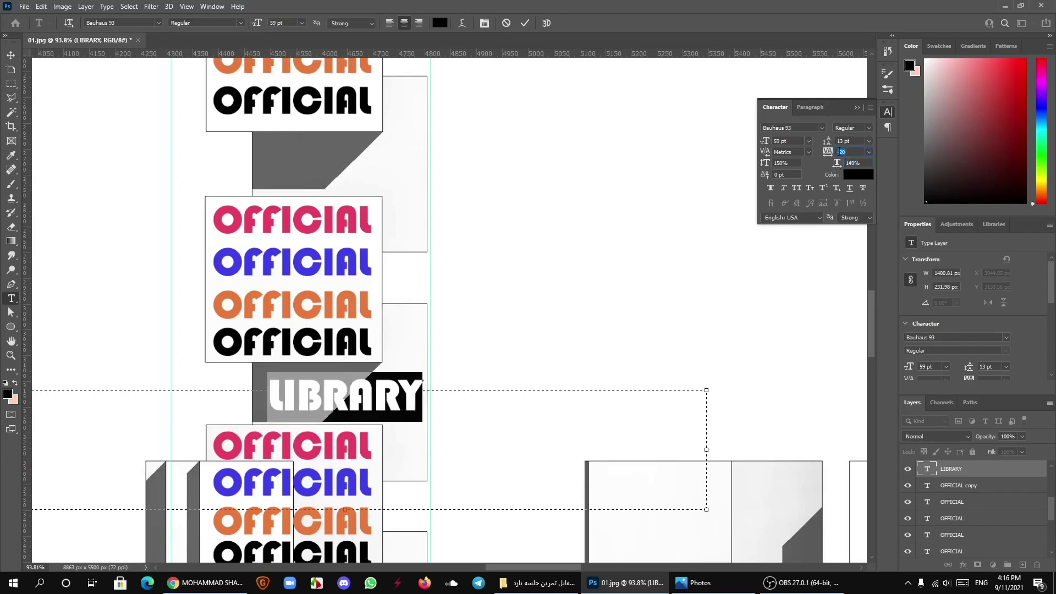
{"action": "key", "text": "Up"}
{"action": "key", "text": "Up"}
{"action": "key", "text": "Up"}
{"action": "key", "text": "Up"}
{"action": "key", "text": "Up"}
{"action": "key", "text": "Up"}
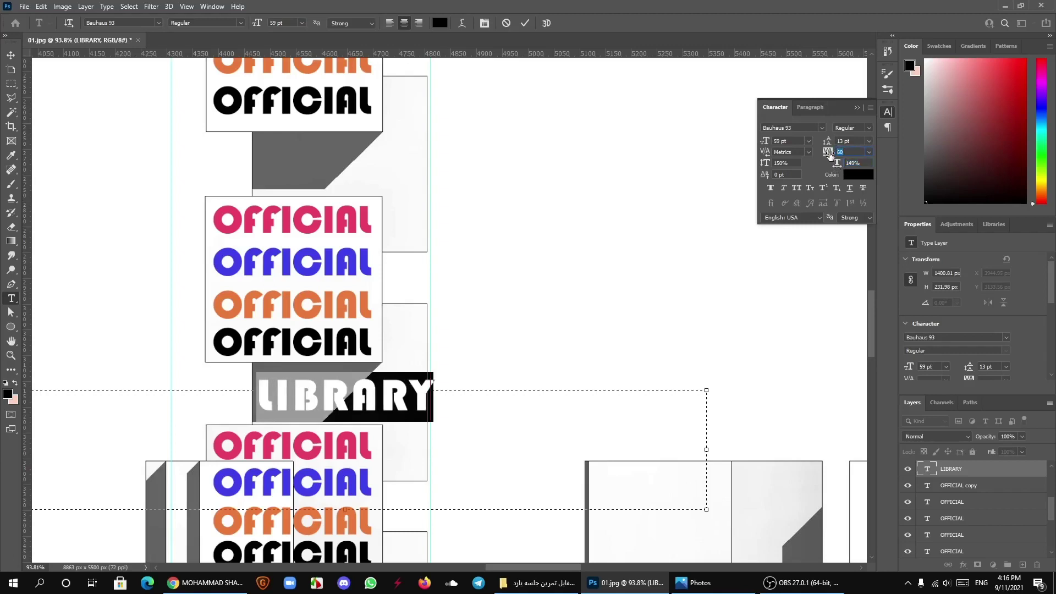
{"action": "key", "text": "Down"}
{"action": "key", "text": "Down"}
{"action": "key", "text": "Down"}
{"action": "key", "text": "Down"}
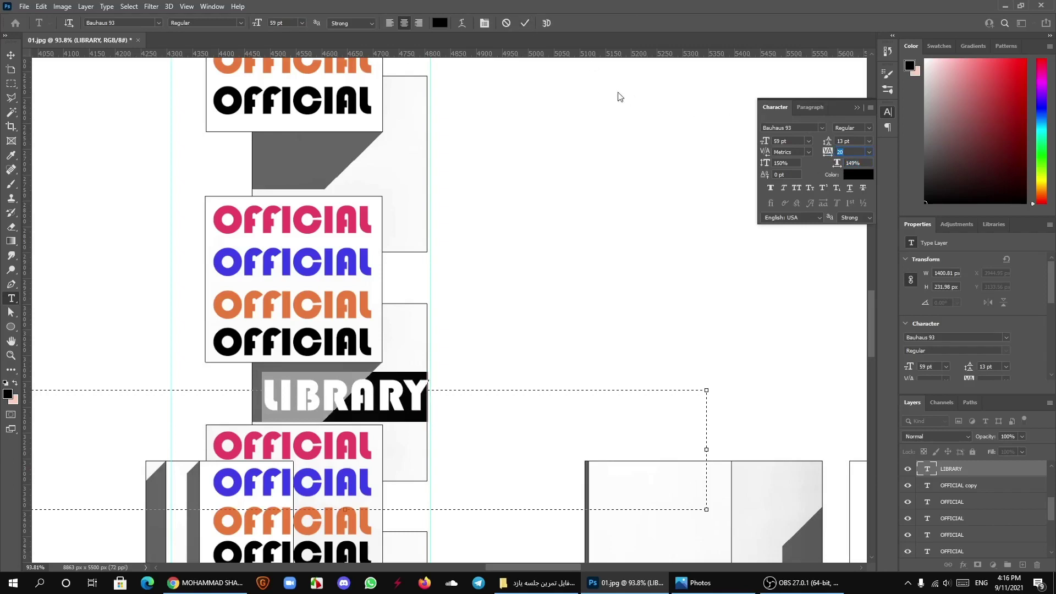
{"action": "left_click", "coordinate": [526, 23]}
Step: Shift the LIBRARY label slightly further left on the building
{"action": "key", "text": "v"}
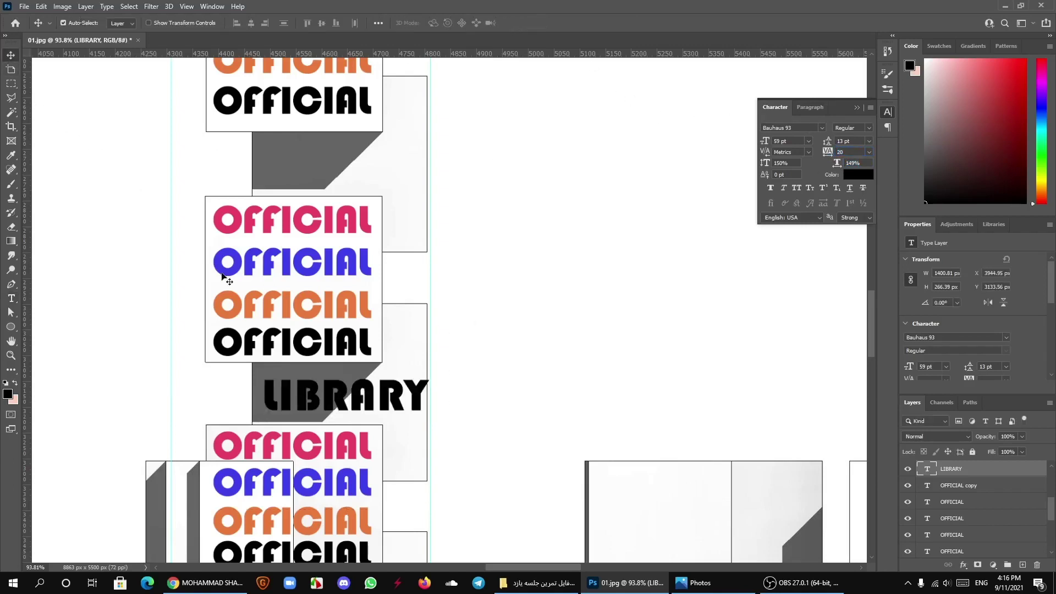
{"action": "scroll", "coordinate": [398, 397], "scroll_direction": "up", "scroll_amount": 3}
{"action": "scroll", "coordinate": [399, 397], "scroll_direction": "up", "scroll_amount": 2}
{"action": "left_click_drag", "start_coordinate": [398, 399], "coordinate": [384, 406]}
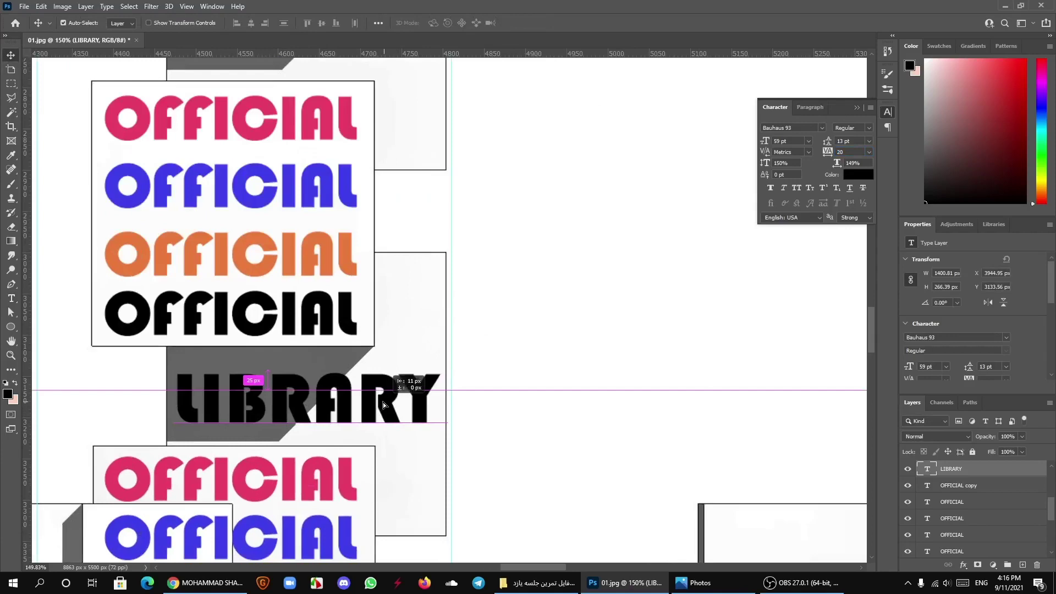
{"action": "scroll", "coordinate": [383, 405], "scroll_direction": "down", "scroll_amount": 2}
{"action": "scroll", "coordinate": [352, 405], "scroll_direction": "down", "scroll_amount": 2}
{"action": "scroll", "coordinate": [319, 403], "scroll_direction": "down", "scroll_amount": 1}
{"action": "scroll", "coordinate": [303, 402], "scroll_direction": "down", "scroll_amount": 1}
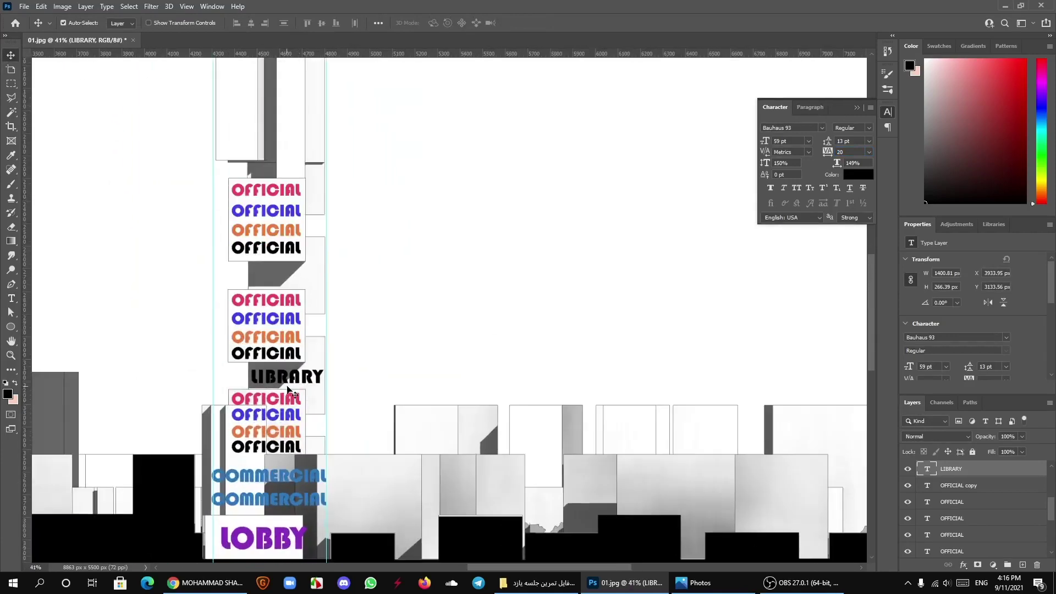
Step: Hide and reshow the building photo to check the text, then reselect the LIBRARY layer
{"action": "left_click", "coordinate": [350, 365]}
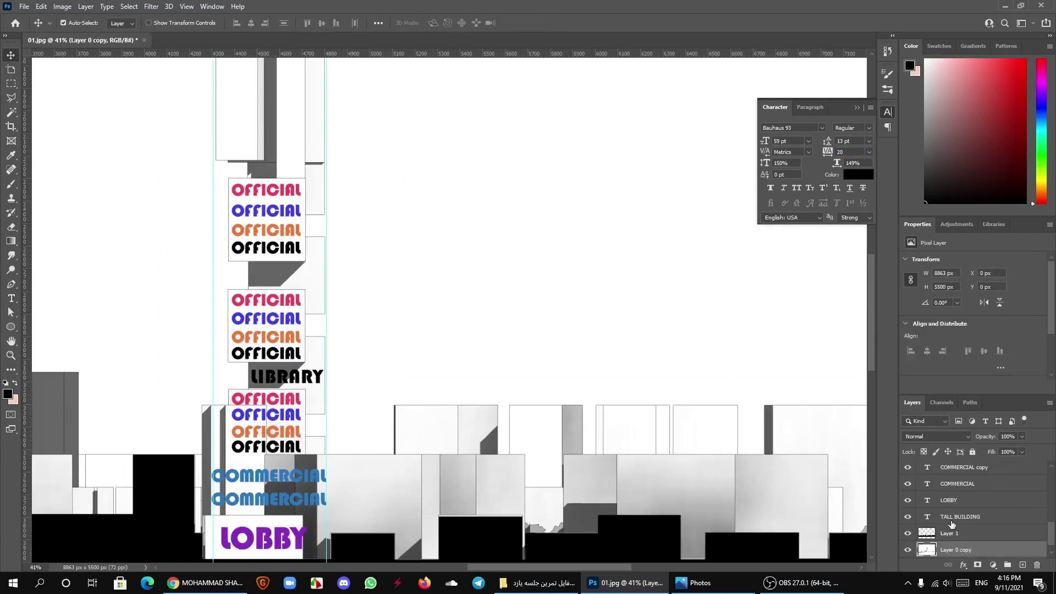
{"action": "left_click", "coordinate": [909, 551]}
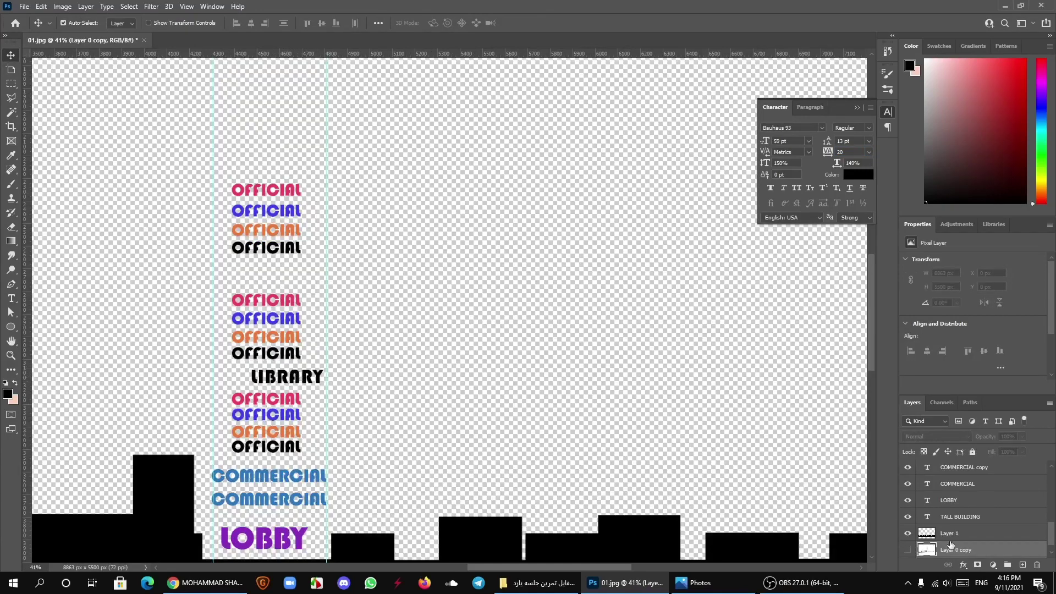
{"action": "left_click", "coordinate": [908, 550]}
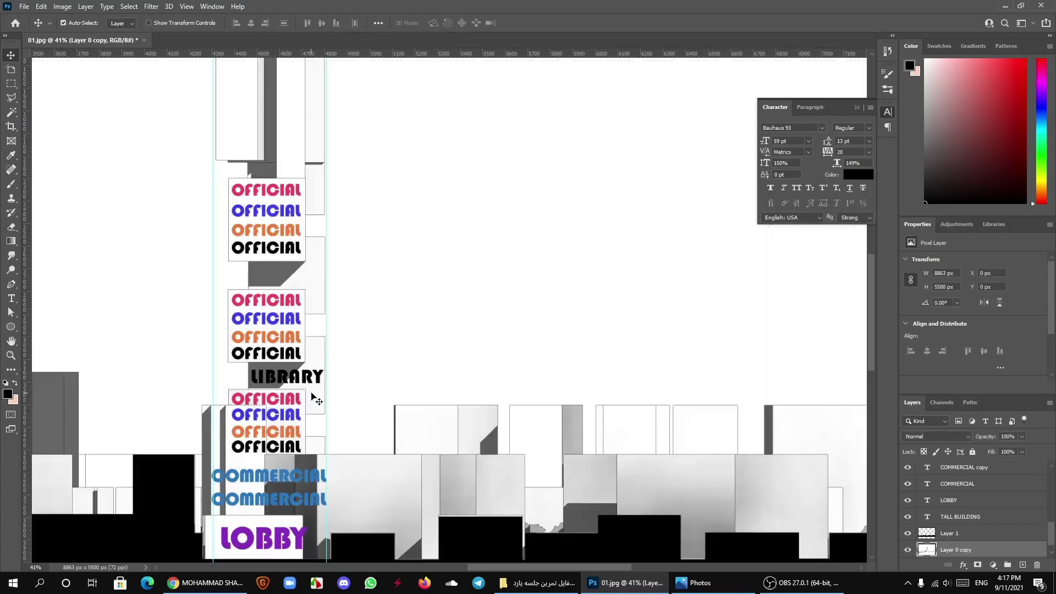
{"action": "scroll", "coordinate": [315, 388], "scroll_direction": "up", "scroll_amount": 5}
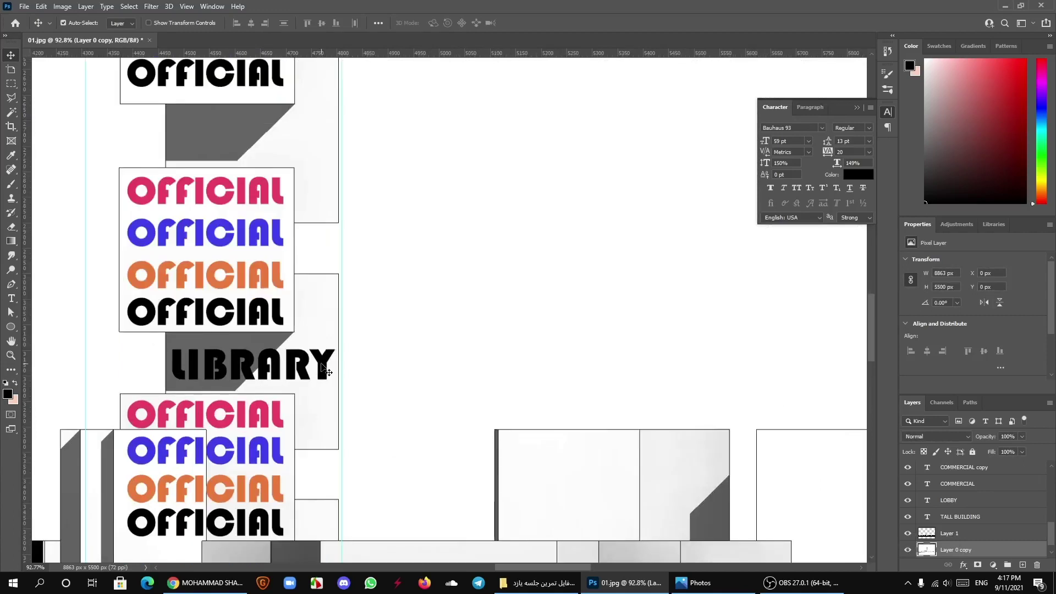
{"action": "left_click", "coordinate": [328, 370]}
Step: Fade LIBRARY to 72% opacity and Alt-drag a copy above and to the right
{"action": "left_click_drag", "start_coordinate": [987, 440], "coordinate": [976, 438]}
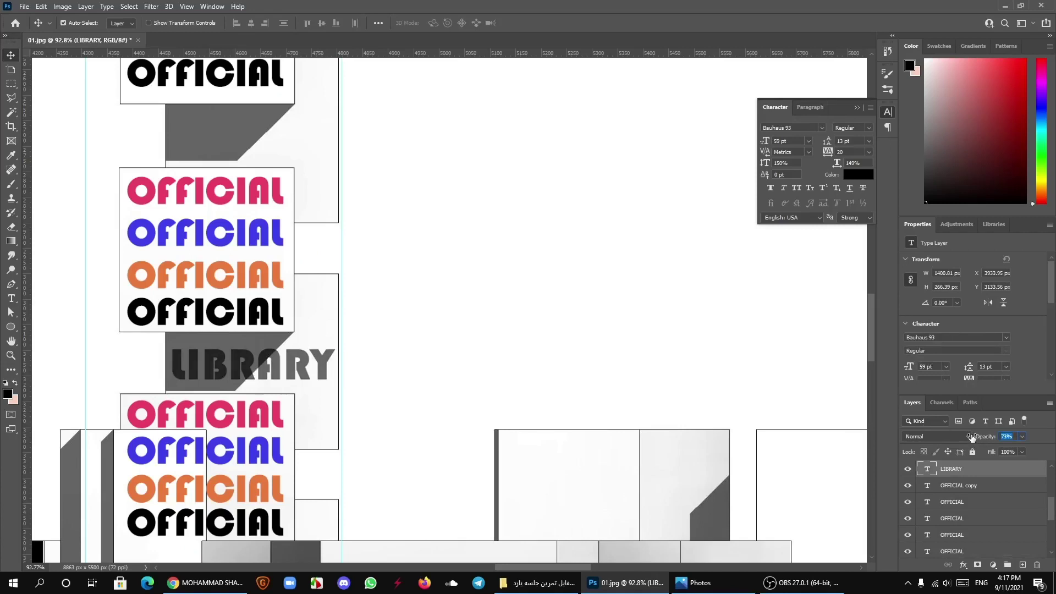
{"action": "left_click_drag", "start_coordinate": [971, 436], "coordinate": [955, 438]}
{"action": "scroll", "coordinate": [333, 385], "scroll_direction": "up", "scroll_amount": 3}
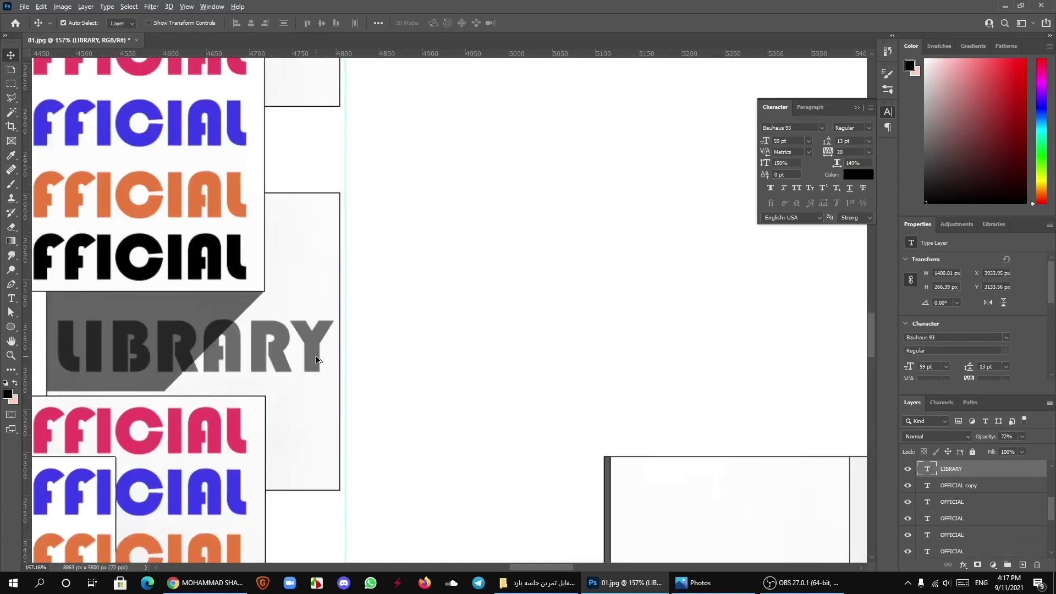
{"action": "mouse_move", "coordinate": [316, 355]}
{"action": "left_mouse_down"}
{"action": "mouse_move", "coordinate": [319, 257]}
{"action": "mouse_move", "coordinate": [652, 278]}
{"action": "left_mouse_up"}
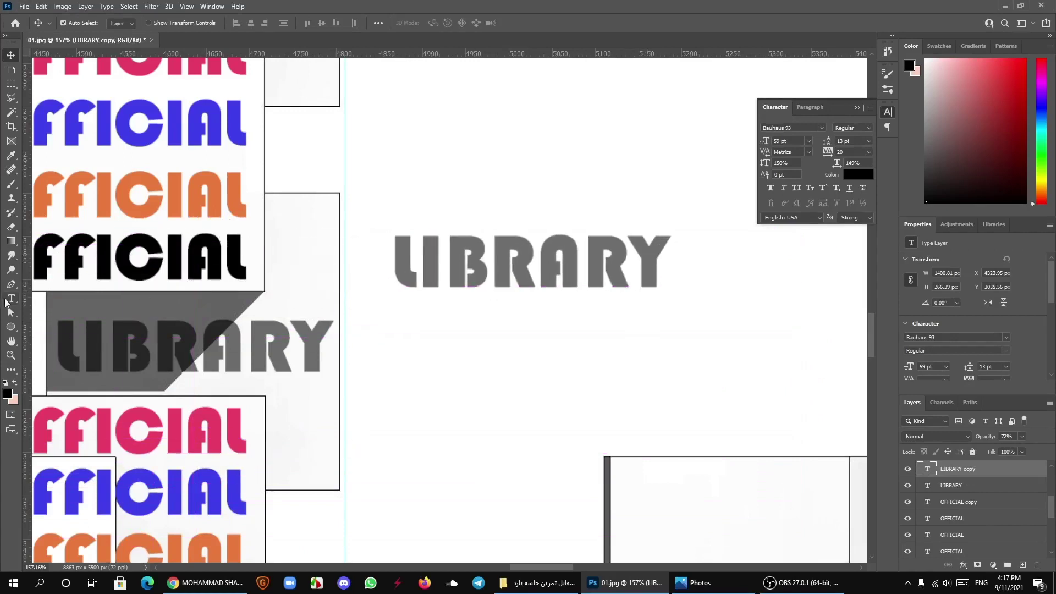
Step: Delete 'LIBRA' from the LIBRARY copy so it reads RY
{"action": "left_click", "coordinate": [10, 299]}
{"action": "left_click_drag", "start_coordinate": [584, 264], "coordinate": [396, 252]}
{"action": "key", "text": "BackSpace"}
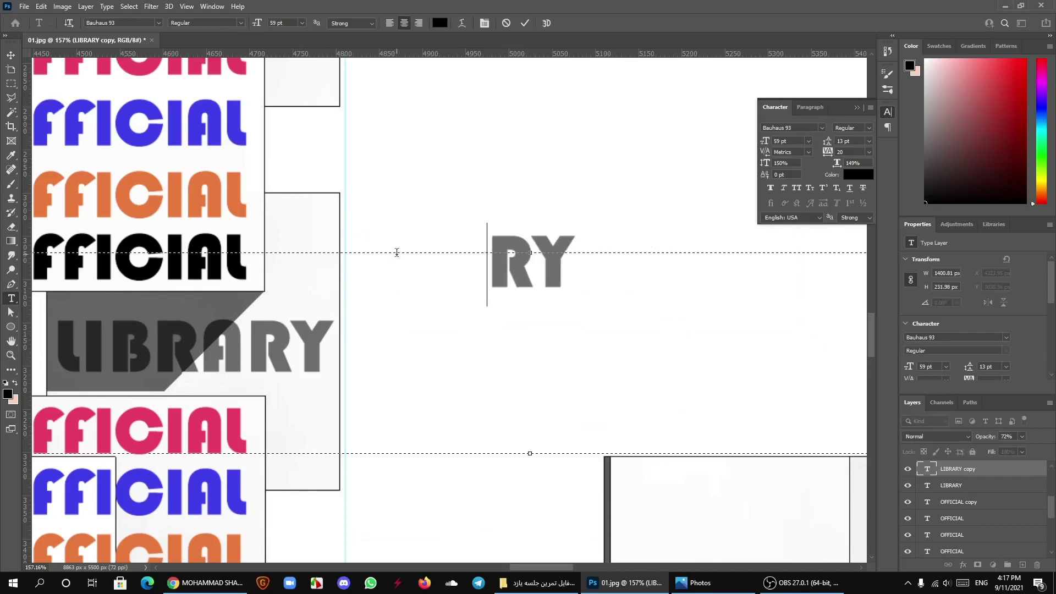
{"action": "left_click", "coordinate": [525, 23]}
{"action": "key", "text": "v"}
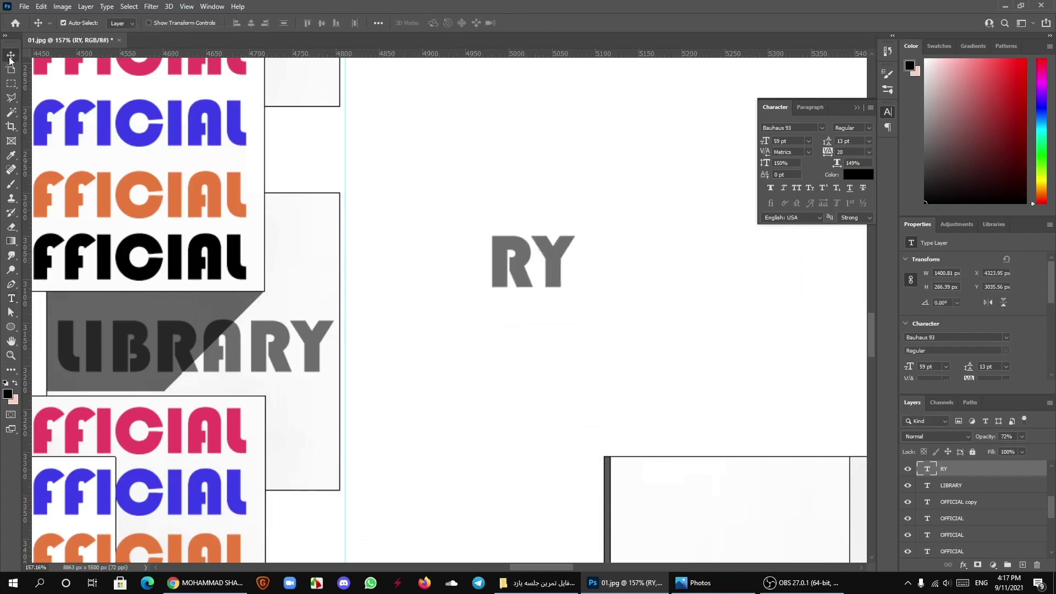
Step: Position RY beside the black OFFICIAL line and nudge LIBRARY 5 px right
{"action": "left_click_drag", "start_coordinate": [564, 277], "coordinate": [325, 258]}
{"action": "key", "text": "Left"}
{"action": "key", "text": "Left"}
{"action": "key", "text": "Left"}
{"action": "key", "text": "Left"}
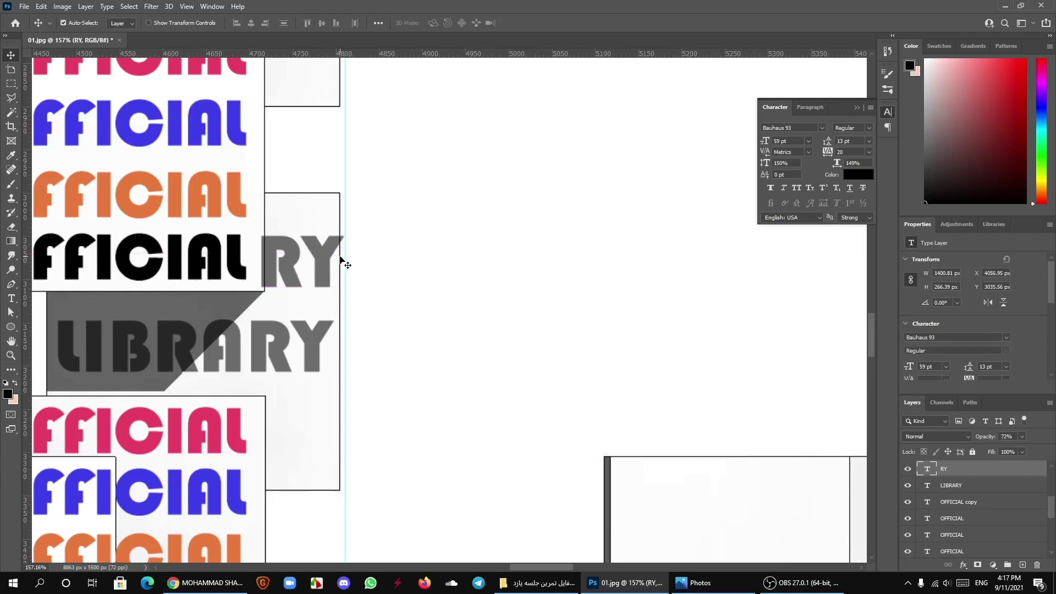
{"action": "key", "text": "Left"}
{"action": "key", "text": "Left"}
{"action": "key", "text": "Left"}
{"action": "key", "text": "Left"}
{"action": "key", "text": "Left"}
{"action": "key", "text": "Left"}
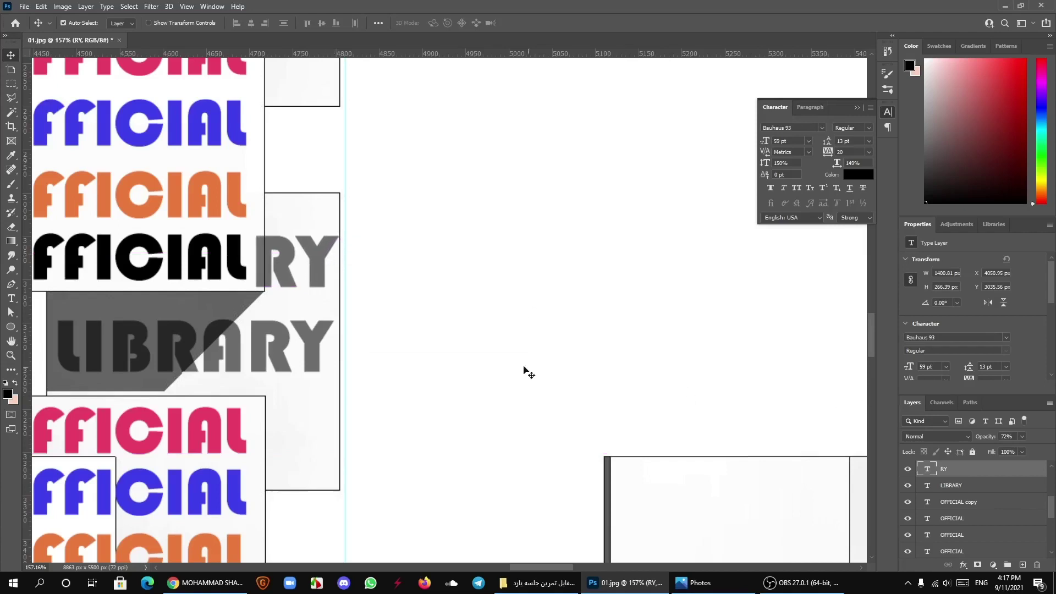
{"action": "left_click_drag", "start_coordinate": [316, 263], "coordinate": [330, 265]}
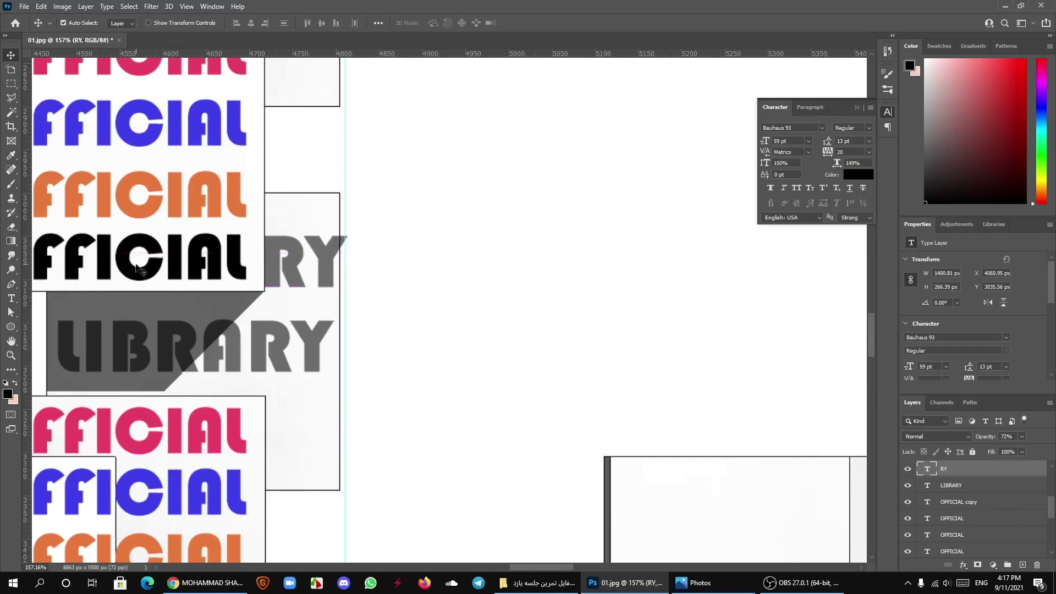
{"action": "left_click", "coordinate": [314, 350]}
{"action": "key", "text": "Right"}
{"action": "key", "text": "Right"}
{"action": "key", "text": "Right"}
{"action": "key", "text": "Right"}
{"action": "key", "text": "Right"}
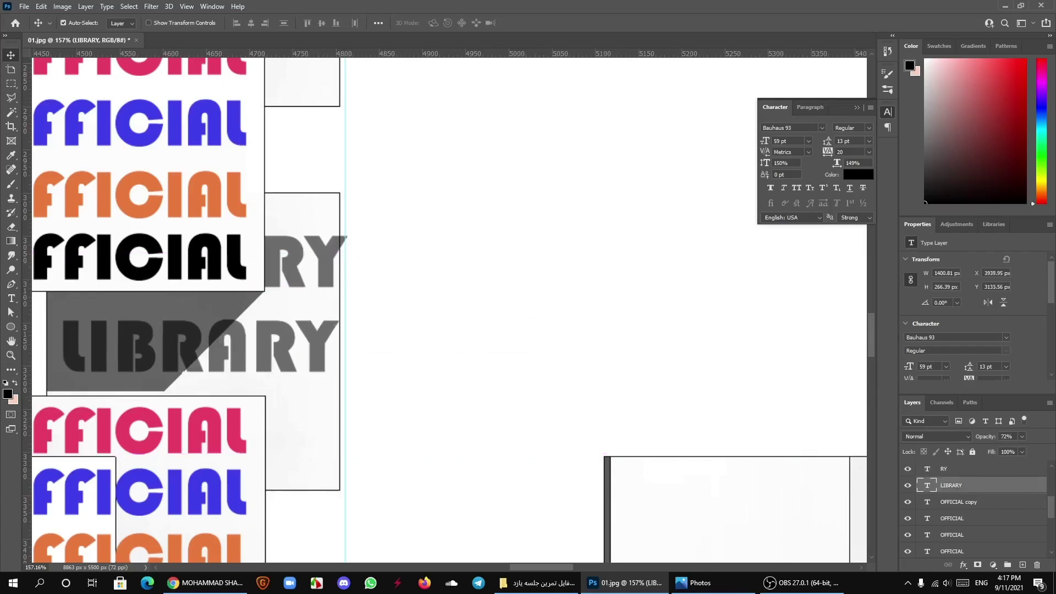
Step: Shrink the LIBRARY text from 59 pt to 56 pt
{"action": "left_click", "coordinate": [14, 298]}
{"action": "left_click", "coordinate": [299, 344]}
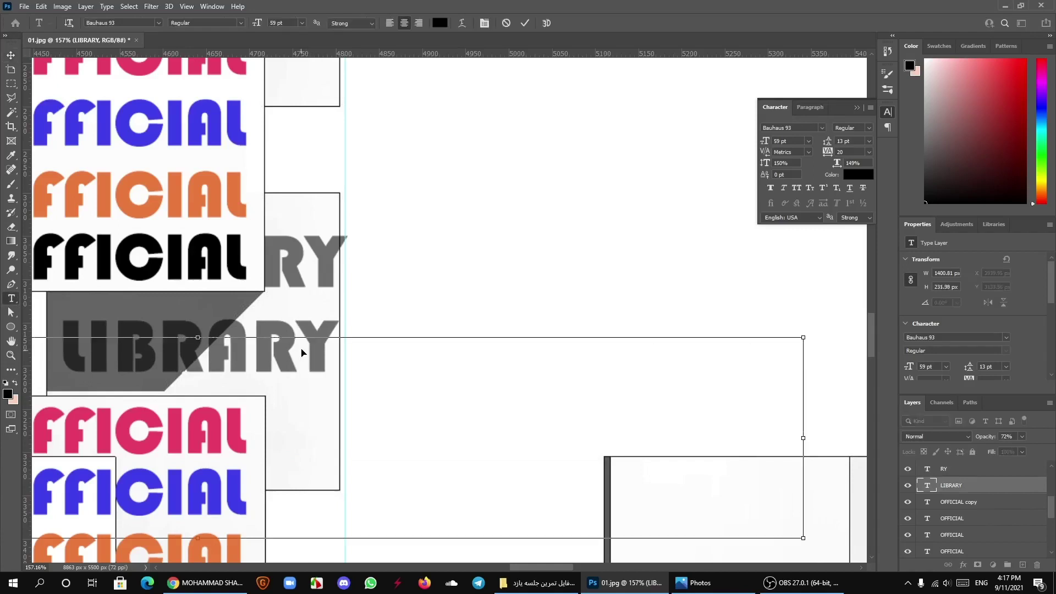
{"action": "key", "text": "ctrl+a"}
{"action": "left_click_drag", "start_coordinate": [257, 28], "coordinate": [256, 27]}
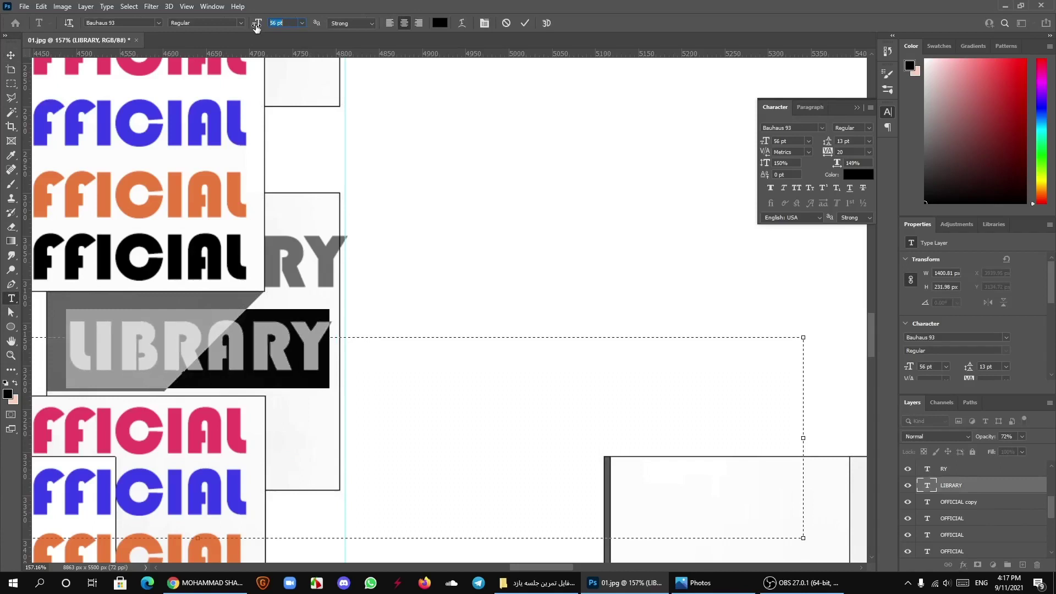
{"action": "left_click", "coordinate": [524, 23]}
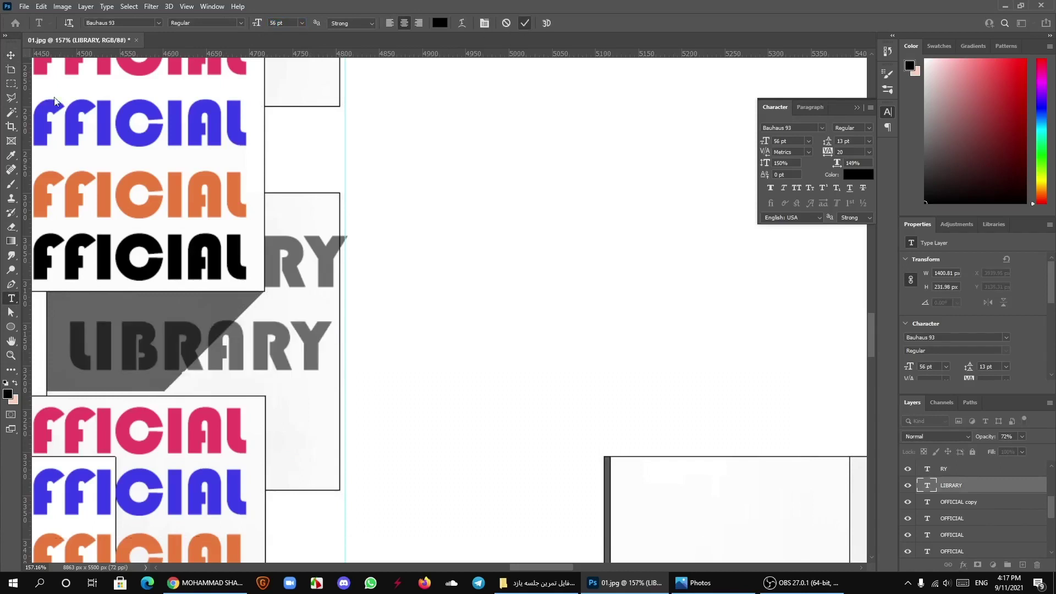
Step: Resize the RY text, settling on 56 pt instead of 26 pt
{"action": "left_click", "coordinate": [296, 264]}
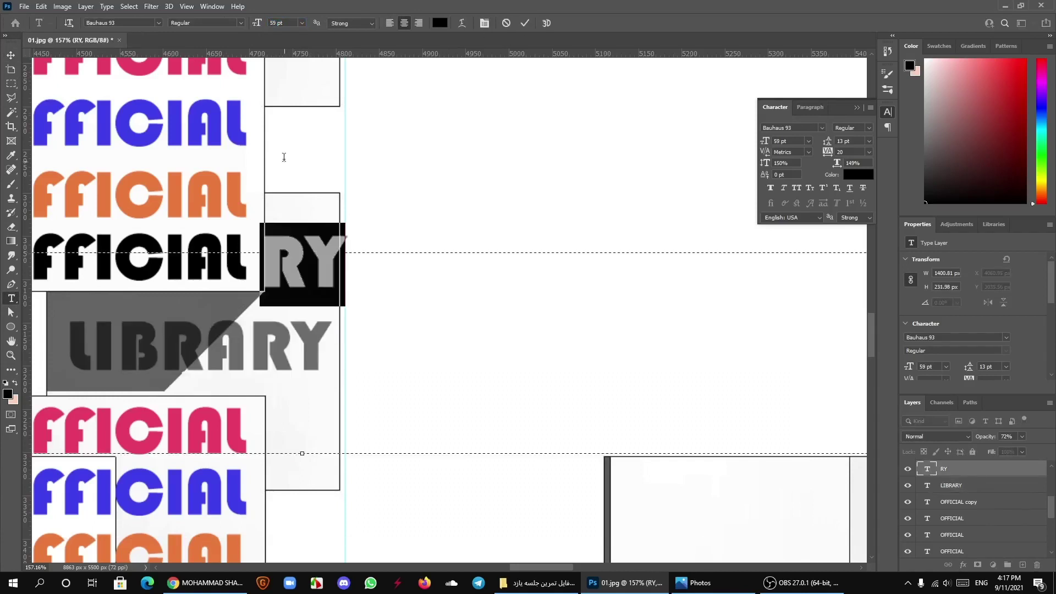
{"action": "key", "text": "ctrl+a"}
{"action": "left_click", "coordinate": [288, 25]}
{"action": "left_click", "coordinate": [524, 22]}
{"action": "left_click", "coordinate": [11, 55]}
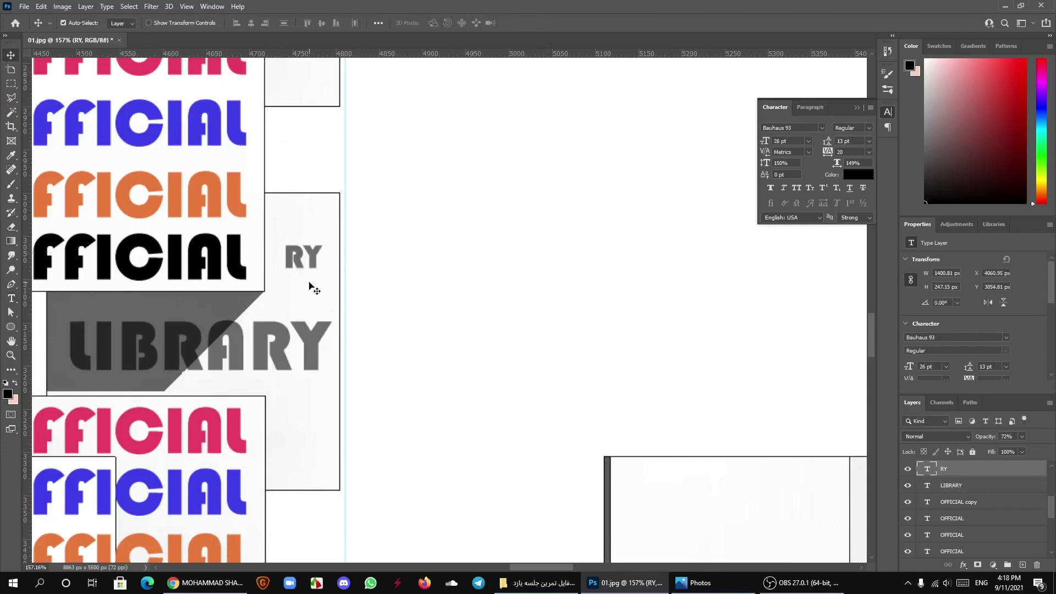
{"action": "left_click", "coordinate": [11, 298]}
{"action": "left_click", "coordinate": [304, 255]}
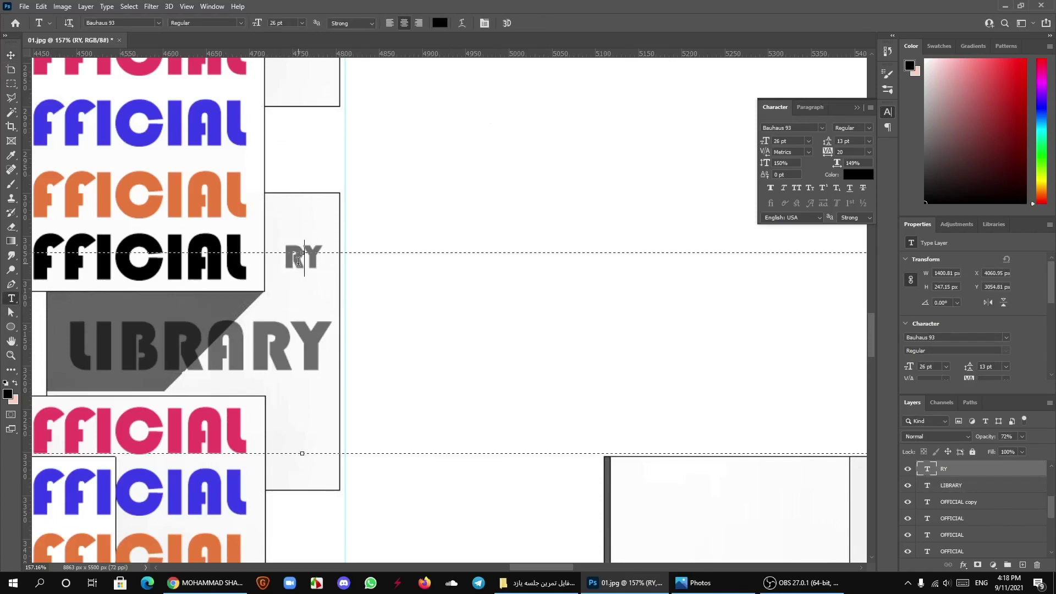
{"action": "double_click", "coordinate": [303, 255]}
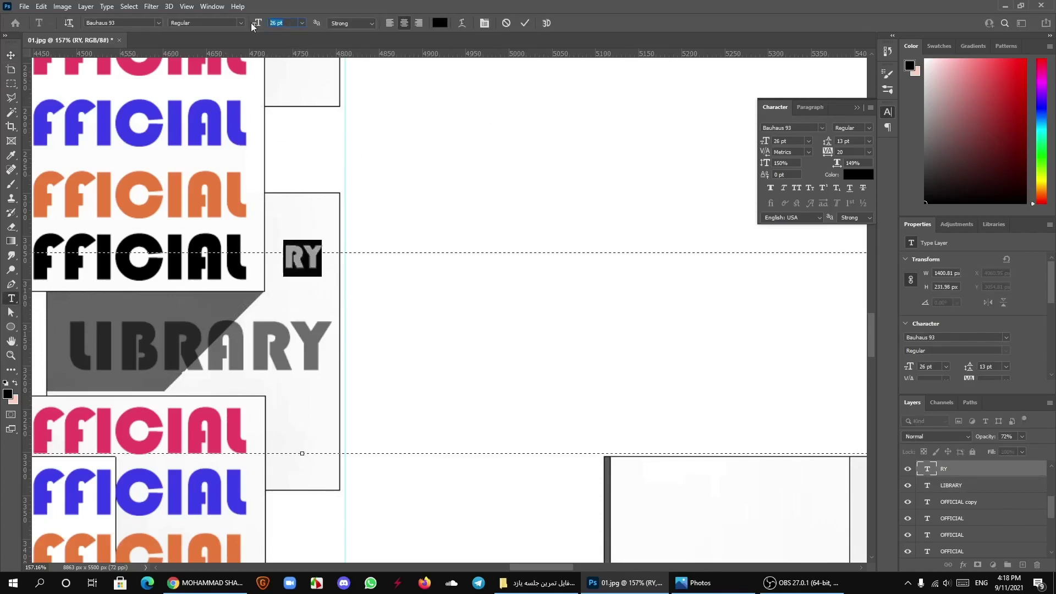
{"action": "left_click", "coordinate": [286, 23]}
{"action": "type", "text": "56"}
{"action": "left_click", "coordinate": [524, 23]}
Step: Move RY right beside the black OFFICIAL line above LIBRARY
{"action": "left_click", "coordinate": [11, 55]}
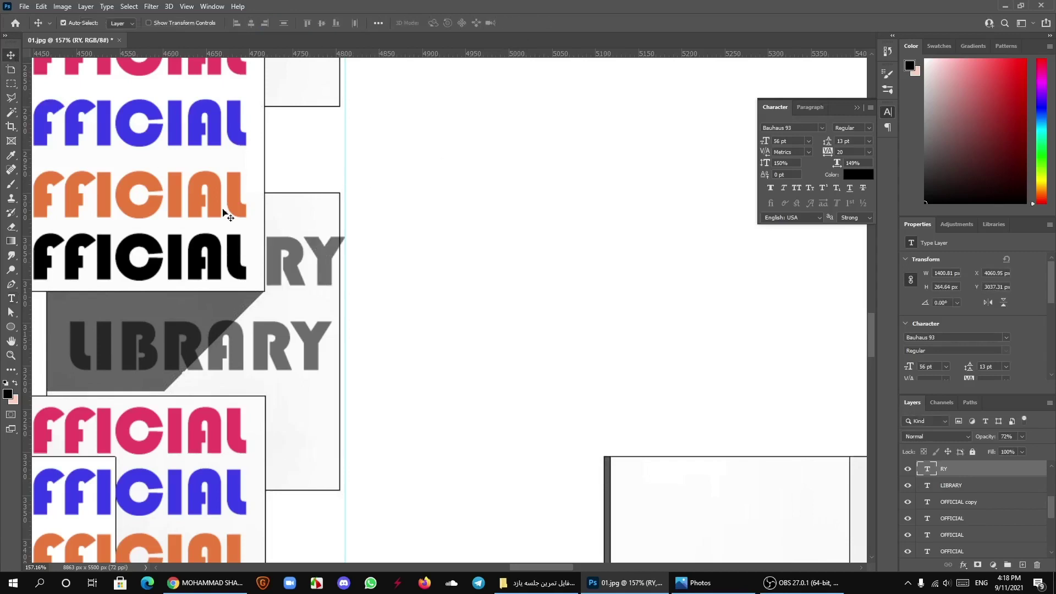
{"action": "scroll", "coordinate": [303, 253], "scroll_direction": "up", "scroll_amount": 3}
{"action": "left_click_drag", "start_coordinate": [269, 264], "coordinate": [275, 265]}
{"action": "scroll", "coordinate": [297, 274], "scroll_direction": "down", "scroll_amount": 3}
{"action": "scroll", "coordinate": [303, 276], "scroll_direction": "down", "scroll_amount": 2}
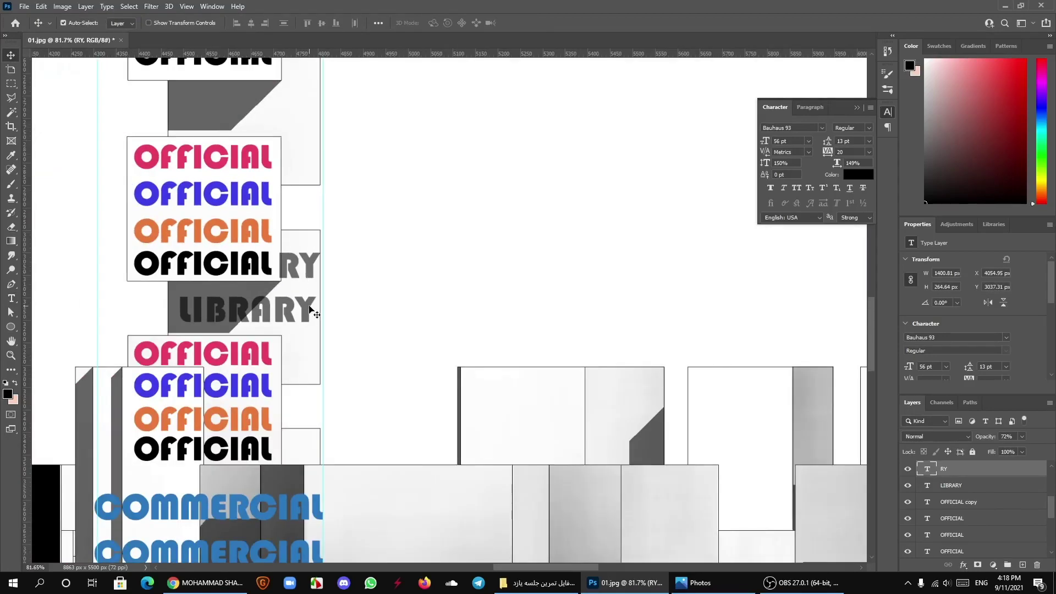
Step: Set RY to 50 pt and nudge it slightly to the right
{"action": "scroll", "coordinate": [309, 297], "scroll_direction": "up", "scroll_amount": 1}
{"action": "scroll", "coordinate": [309, 296], "scroll_direction": "up", "scroll_amount": 1}
{"action": "left_click", "coordinate": [11, 298]}
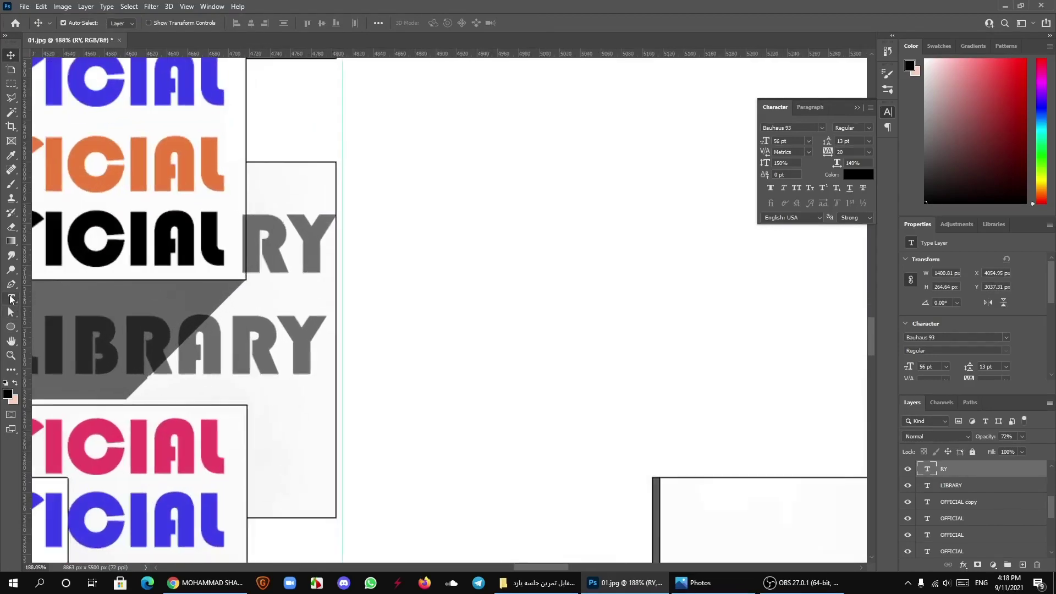
{"action": "left_click", "coordinate": [308, 243]}
{"action": "double_click", "coordinate": [308, 244]}
{"action": "type", "text": "50"}
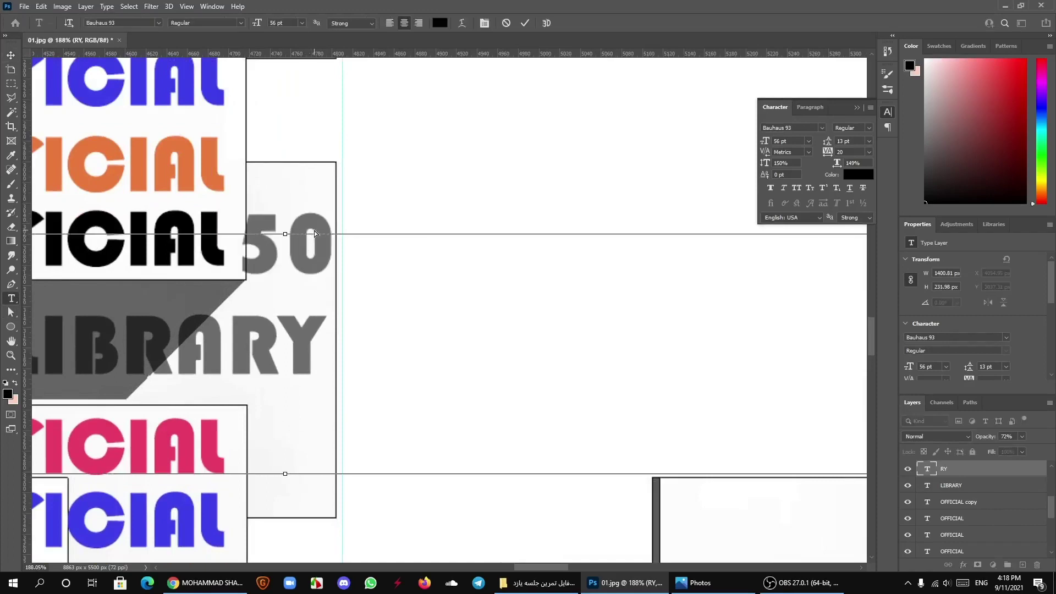
{"action": "key", "text": "ctrl+z"}
{"action": "left_click", "coordinate": [284, 24]}
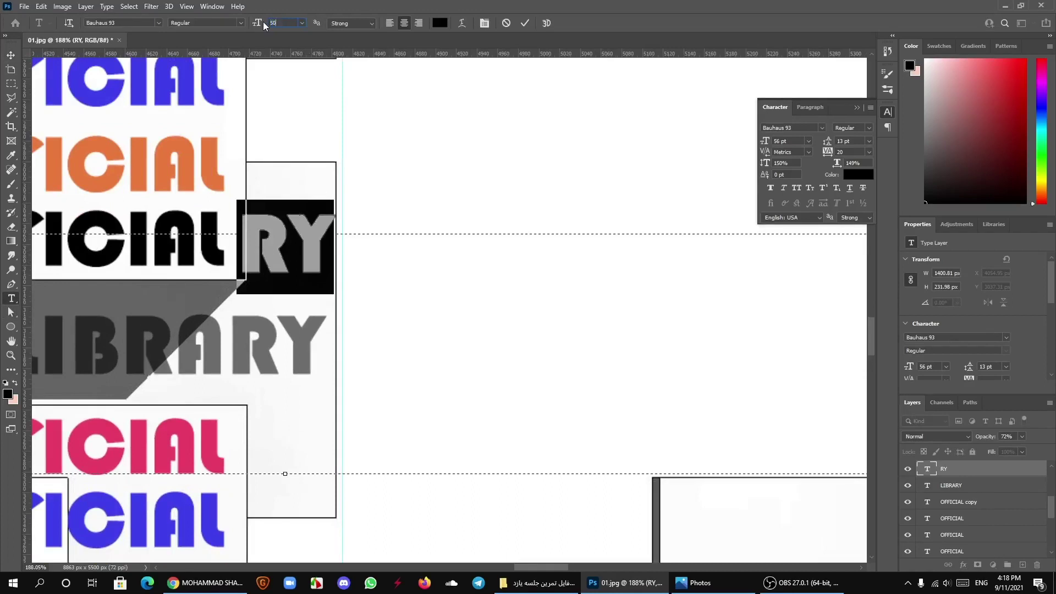
{"action": "left_click", "coordinate": [525, 23]}
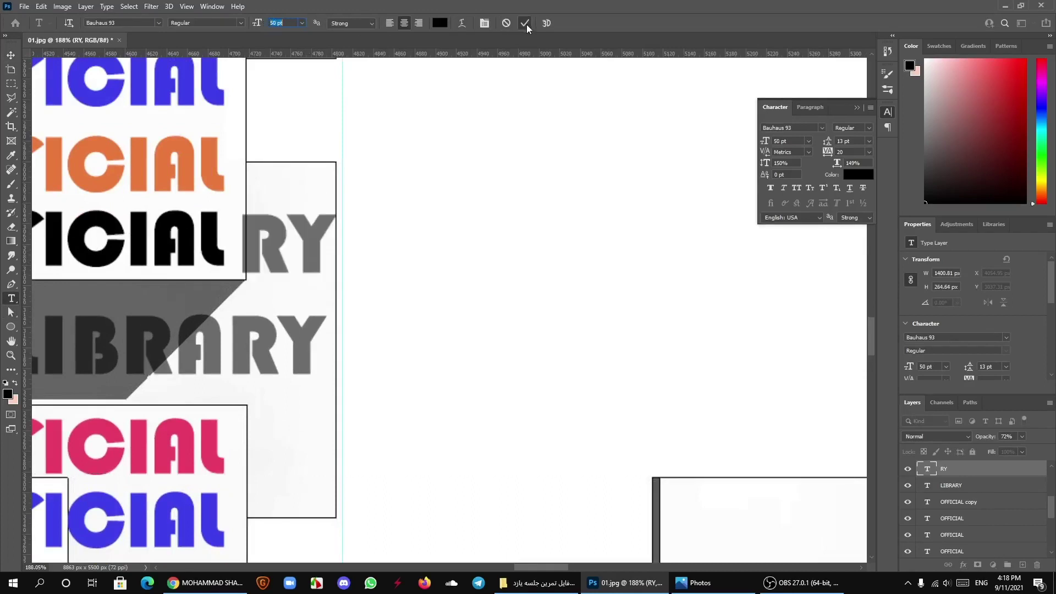
{"action": "key", "text": "v"}
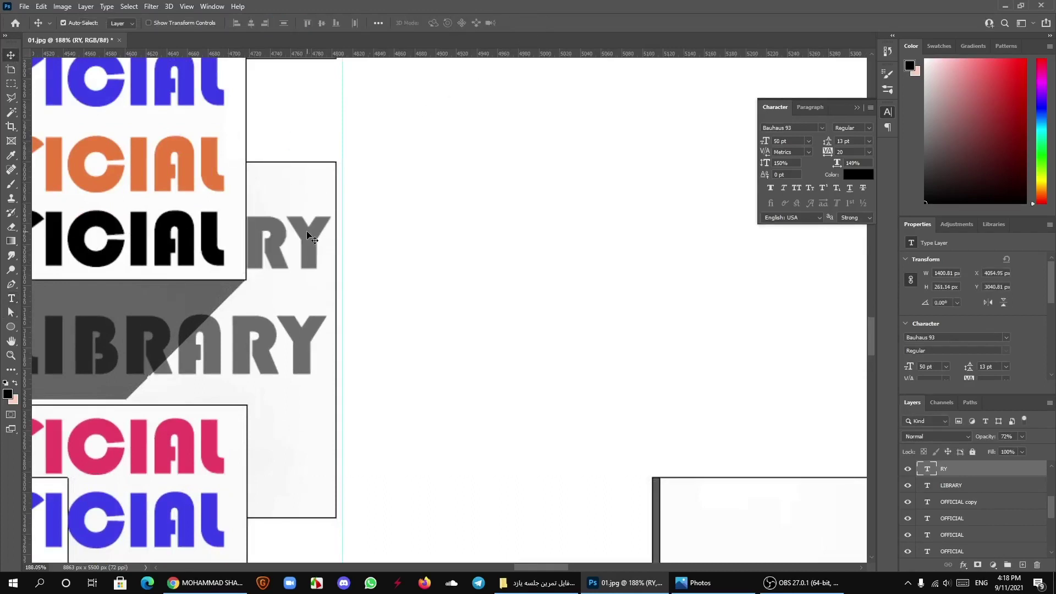
{"action": "left_click_drag", "start_coordinate": [308, 233], "coordinate": [231, 268]}
Step: Set LIBRARY to 50 pt, then show the Home screen of recent files
{"action": "key", "text": "t"}
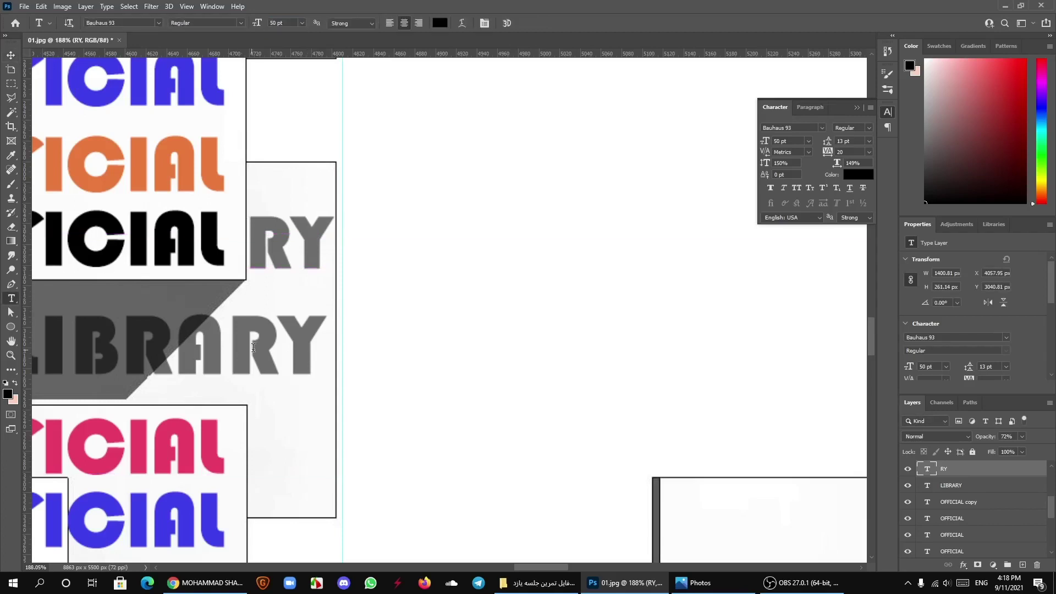
{"action": "left_click", "coordinate": [284, 352]}
{"action": "double_click", "coordinate": [257, 348]}
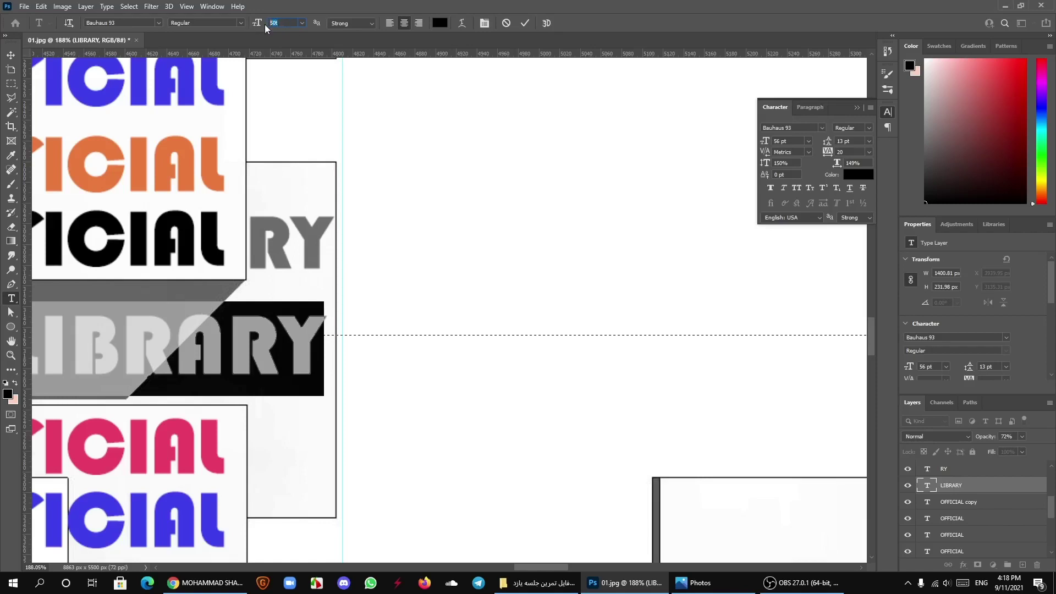
{"action": "type", "text": "50"}
{"action": "left_click", "coordinate": [526, 24]}
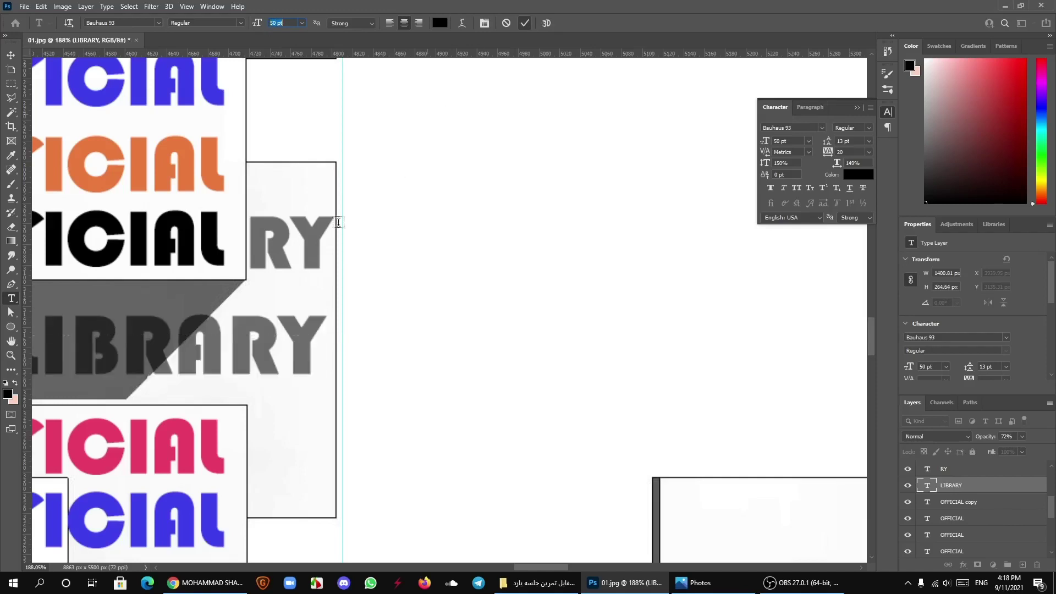
{"action": "left_click", "coordinate": [15, 24]}
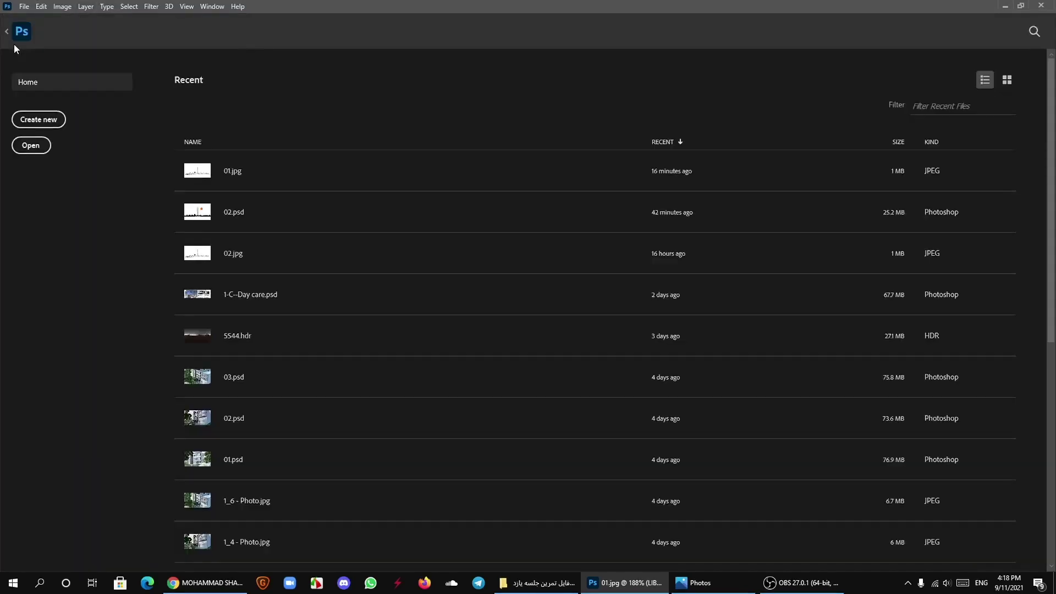
Step: Return to the 01.jpg document and save it as the Photoshop file 01.psd
{"action": "left_click", "coordinate": [196, 170]}
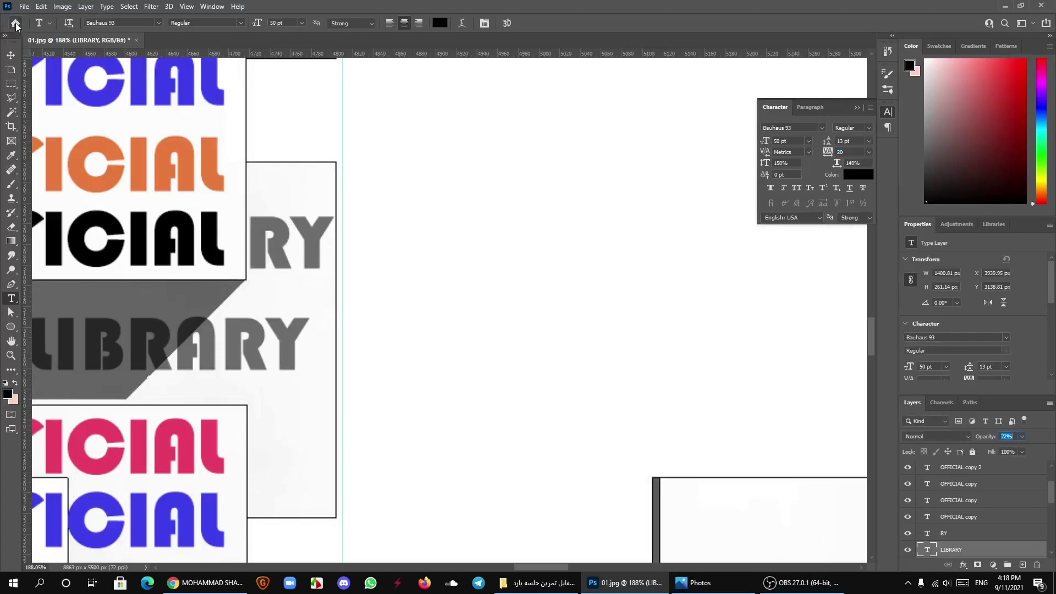
{"action": "left_click", "coordinate": [15, 22]}
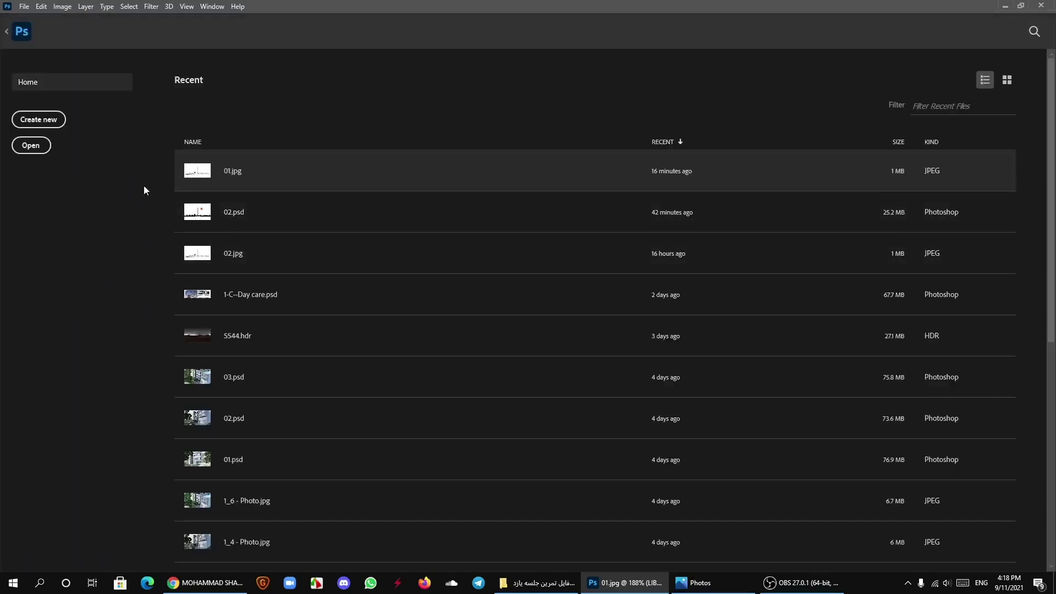
{"action": "left_click", "coordinate": [202, 172]}
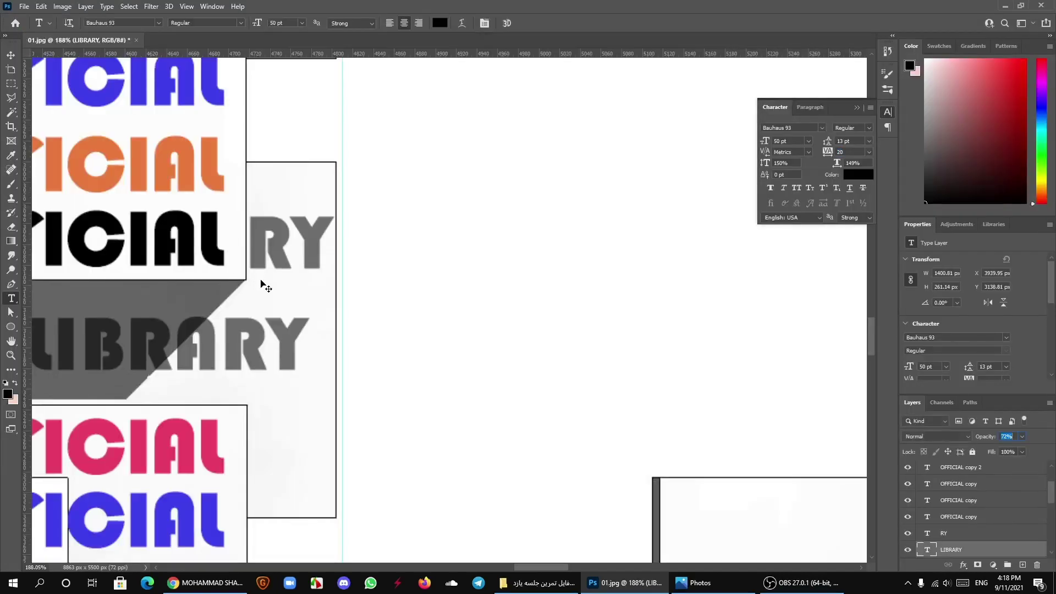
{"action": "key", "text": "ctrl+shift+s"}
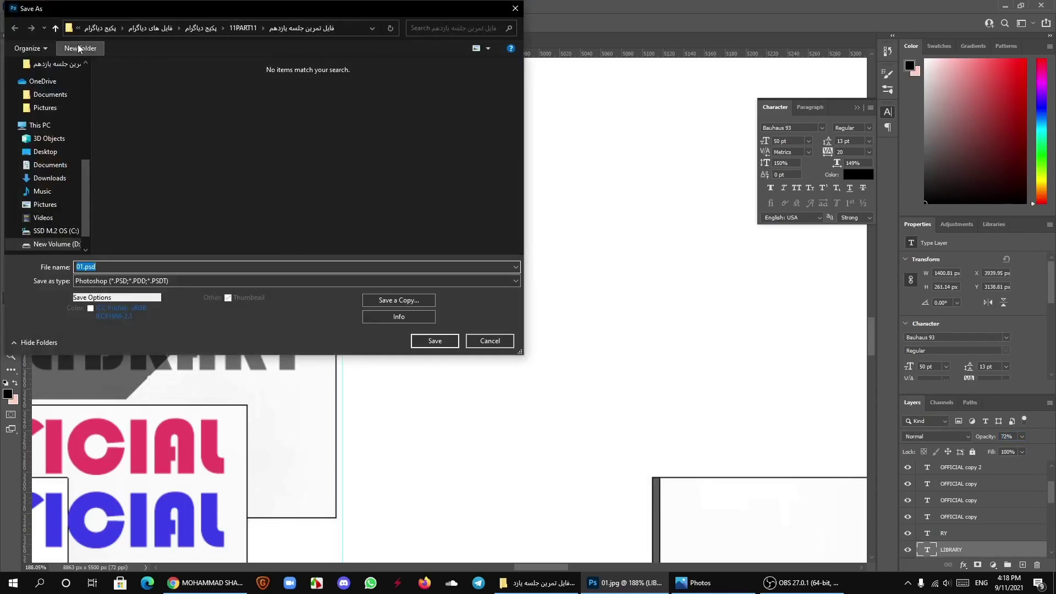
{"action": "left_click", "coordinate": [422, 339]}
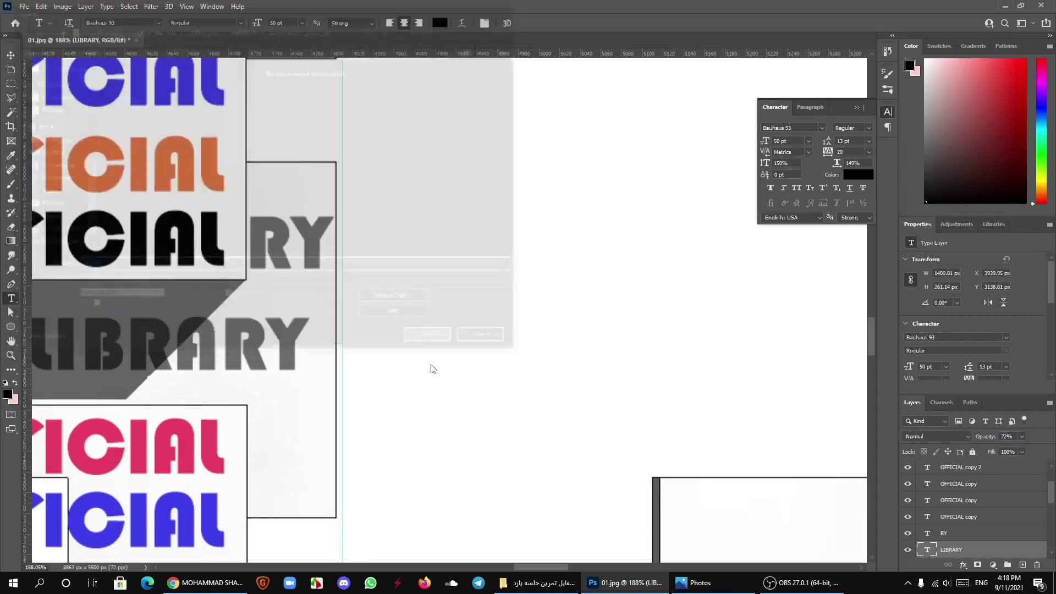
{"action": "left_click", "coordinate": [643, 166]}
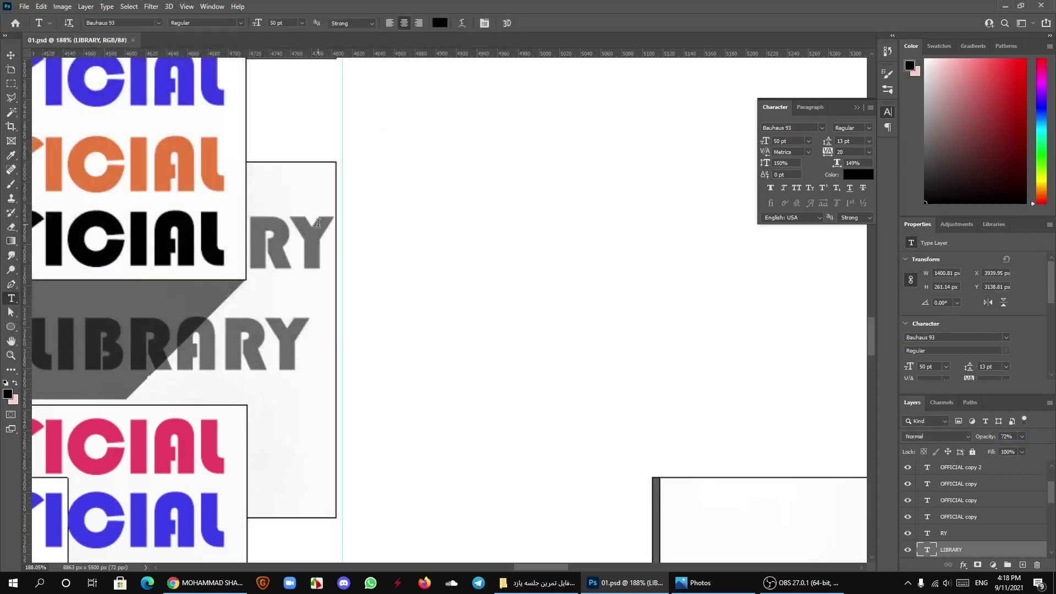
{"action": "key", "text": "v"}
{"action": "scroll", "coordinate": [334, 229], "scroll_direction": "down", "scroll_amount": 2}
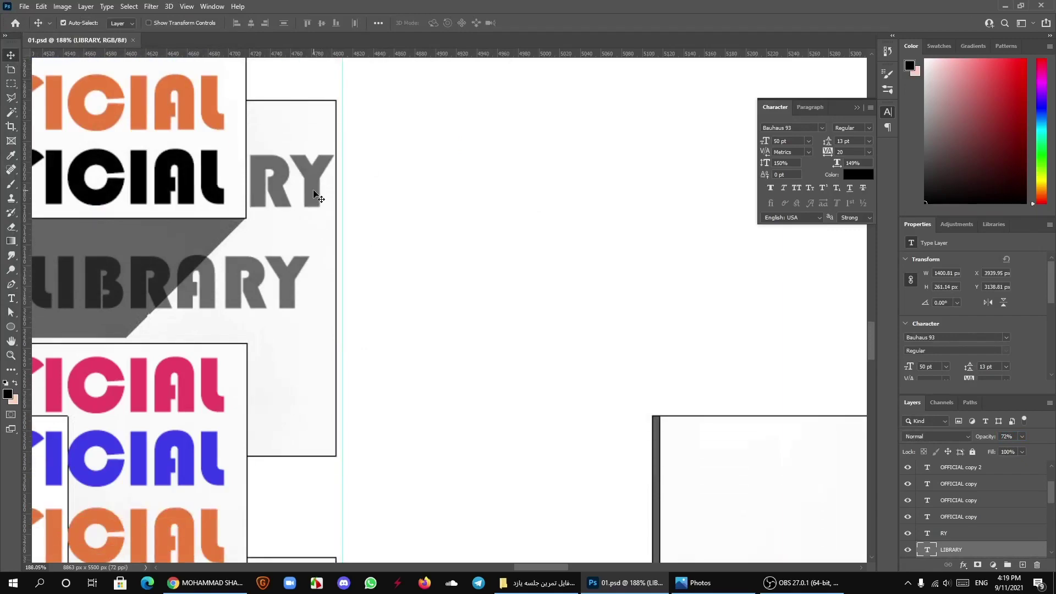
Step: Duplicate RY beside the lower OFFICIAL block and adjust both RY labels upward
{"action": "left_click_drag", "start_coordinate": [311, 193], "coordinate": [323, 415]}
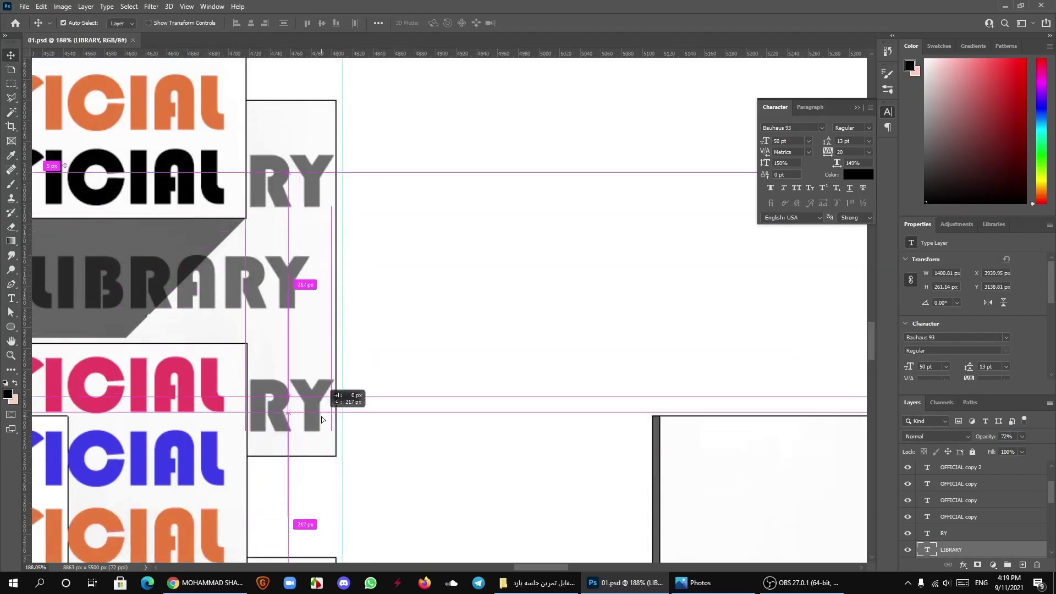
{"action": "scroll", "coordinate": [324, 407], "scroll_direction": "down", "scroll_amount": 3}
{"action": "scroll", "coordinate": [319, 371], "scroll_direction": "down", "scroll_amount": 3}
{"action": "scroll", "coordinate": [319, 372], "scroll_direction": "down", "scroll_amount": 3}
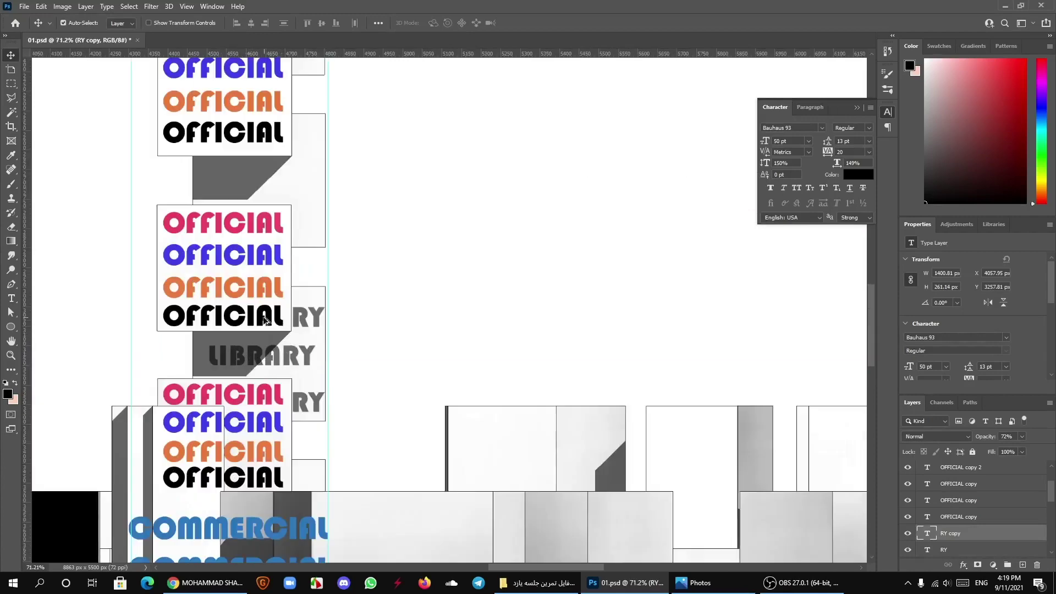
{"action": "scroll", "coordinate": [223, 322], "scroll_direction": "down", "scroll_amount": 5}
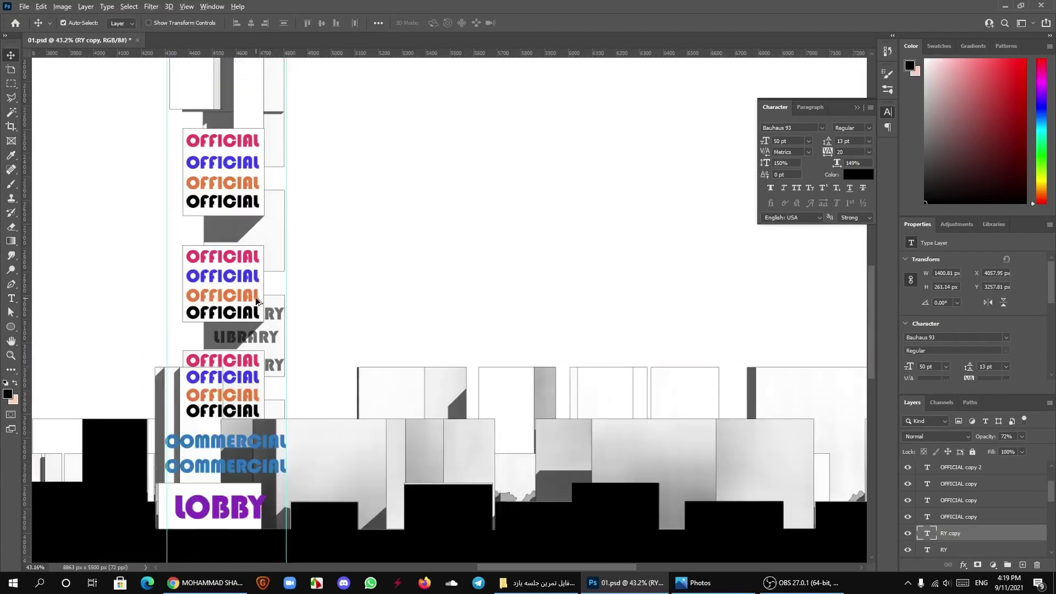
{"action": "scroll", "coordinate": [284, 352], "scroll_direction": "up", "scroll_amount": 7}
{"action": "scroll", "coordinate": [277, 368], "scroll_direction": "up", "scroll_amount": 6}
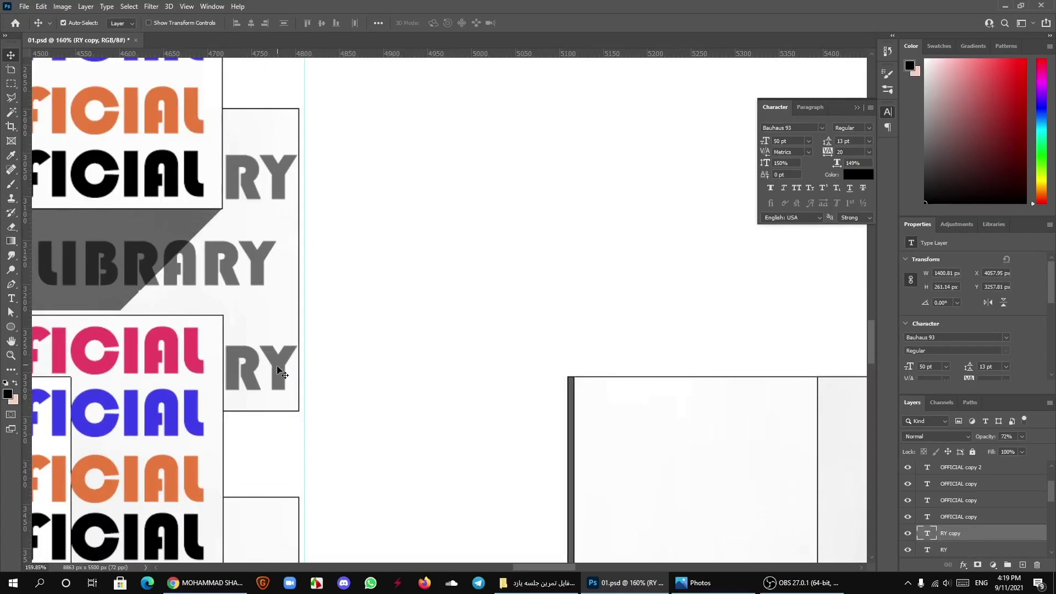
{"action": "scroll", "coordinate": [276, 365], "scroll_direction": "up", "scroll_amount": 2}
{"action": "left_click_drag", "start_coordinate": [276, 366], "coordinate": [279, 328]}
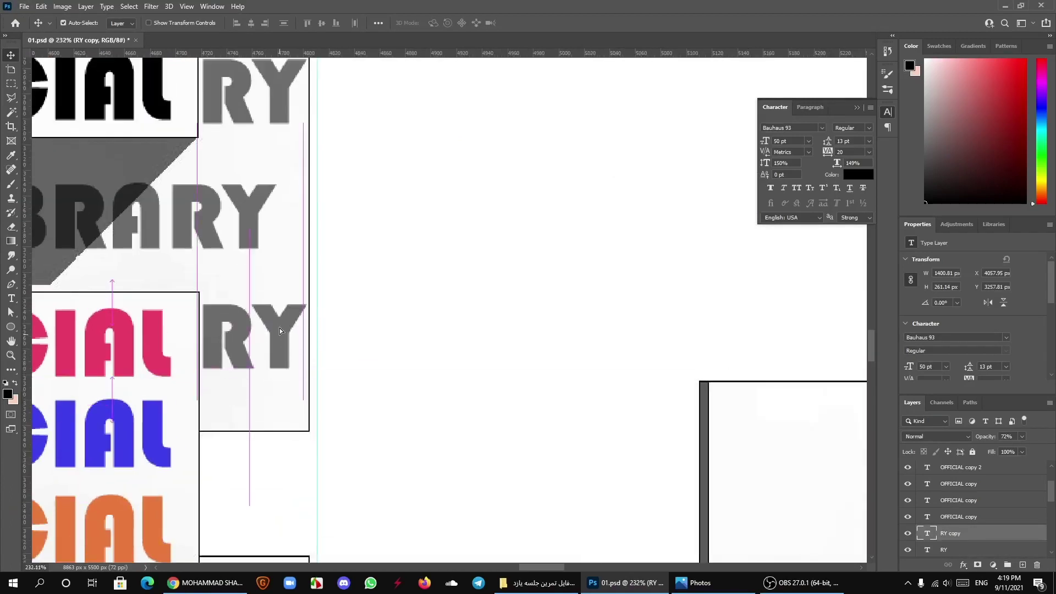
{"action": "scroll", "coordinate": [279, 330], "scroll_direction": "up", "scroll_amount": 3}
{"action": "left_click_drag", "start_coordinate": [277, 185], "coordinate": [279, 163]}
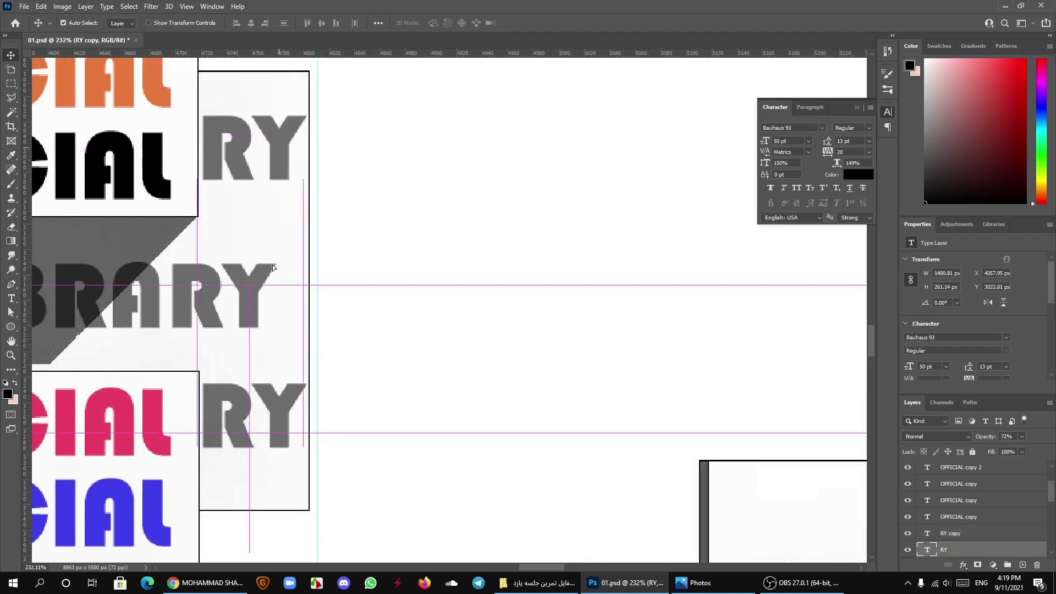
Step: Shift LIBRARY right to line up its edge, then inspect the OFFICIAL and LIBRARY labels
{"action": "left_click_drag", "start_coordinate": [254, 297], "coordinate": [285, 298]}
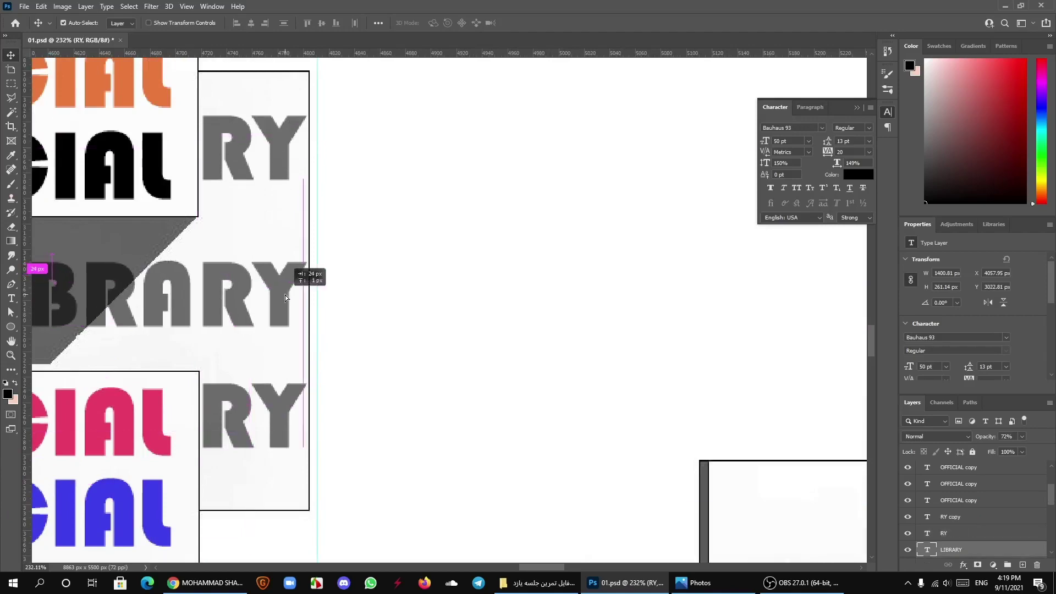
{"action": "left_click", "coordinate": [396, 312]}
{"action": "scroll", "coordinate": [278, 331], "scroll_direction": "down", "scroll_amount": 5, "text": "alt"}
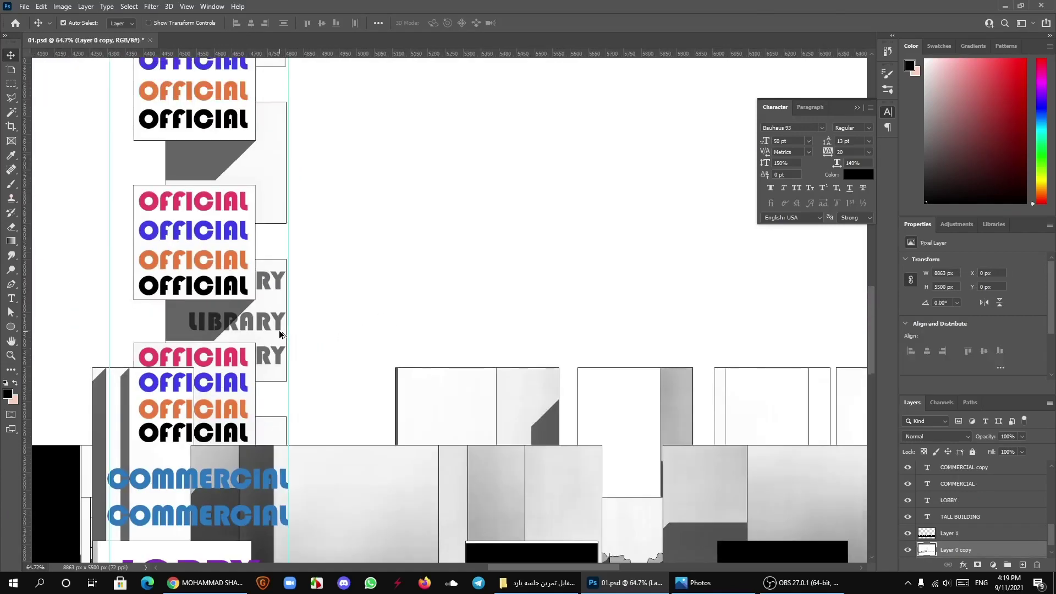
{"action": "scroll", "coordinate": [280, 329], "scroll_direction": "down", "scroll_amount": 3, "text": "alt"}
{"action": "scroll", "coordinate": [280, 330], "scroll_direction": "up", "scroll_amount": 1, "text": "alt"}
{"action": "scroll", "coordinate": [273, 330], "scroll_direction": "up", "scroll_amount": 1, "text": "alt"}
{"action": "scroll", "coordinate": [272, 327], "scroll_direction": "up", "scroll_amount": 1, "text": "alt"}
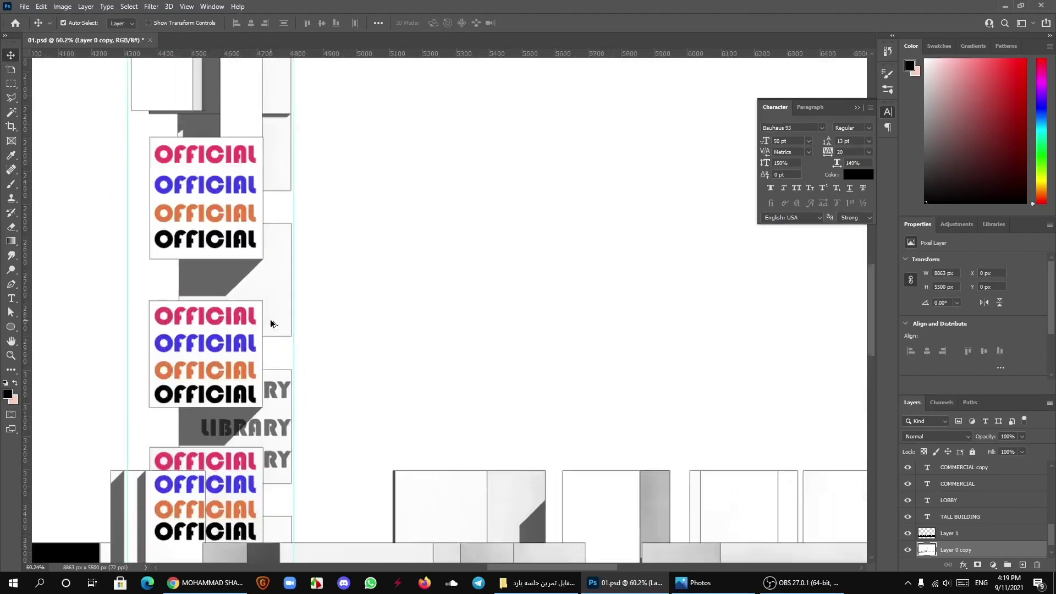
{"action": "scroll", "coordinate": [279, 297], "scroll_direction": "down", "scroll_amount": 2, "text": "alt"}
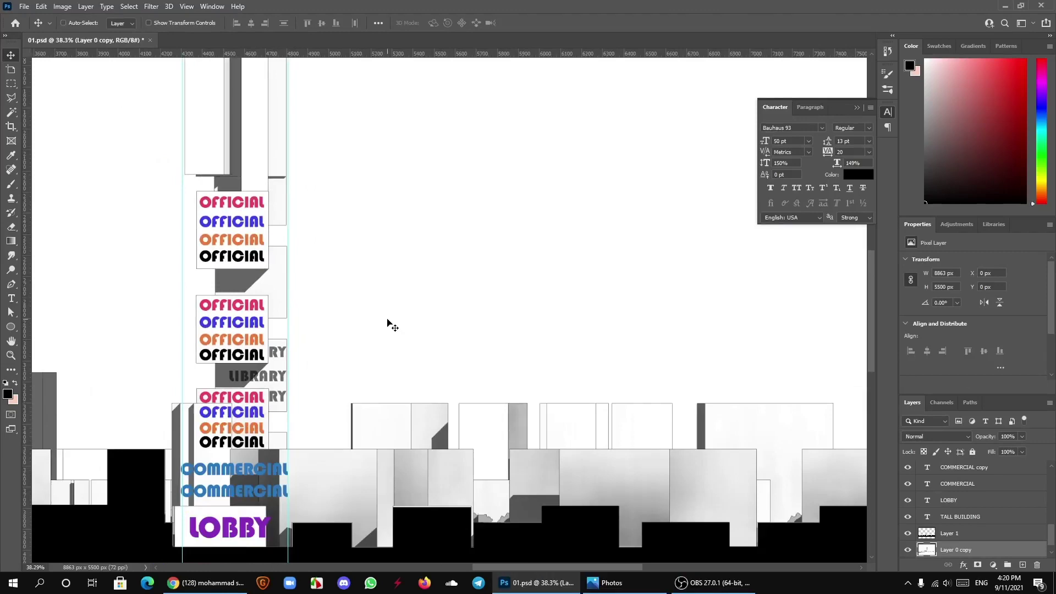
{"action": "scroll", "coordinate": [273, 308], "scroll_direction": "up", "scroll_amount": 3, "text": "alt"}
{"action": "scroll", "coordinate": [274, 308], "scroll_direction": "up", "scroll_amount": 3, "text": "alt"}
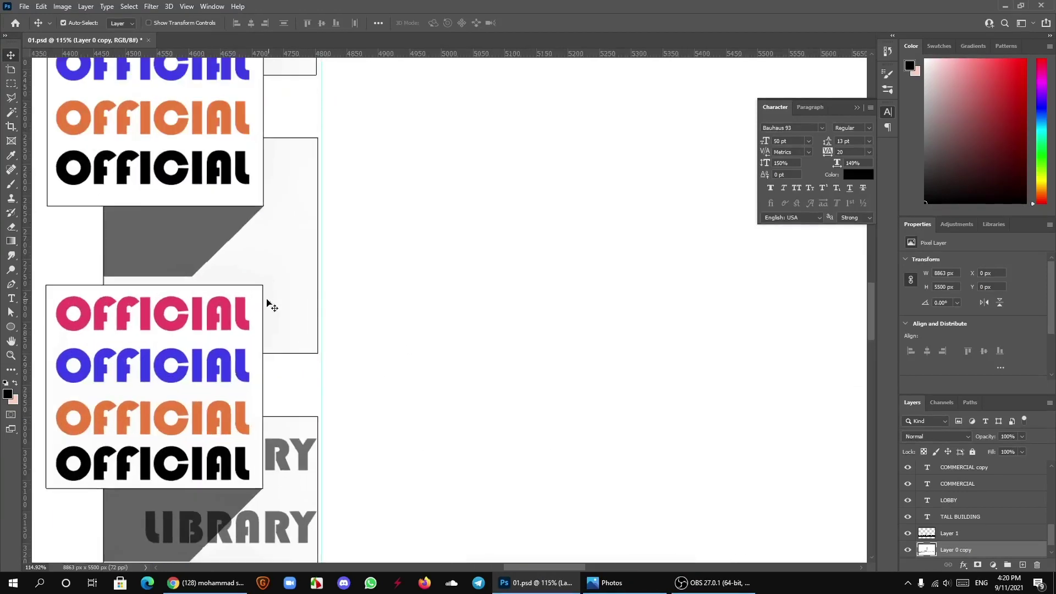
{"action": "scroll", "coordinate": [337, 373], "scroll_direction": "down", "scroll_amount": 2, "text": "alt"}
Step: Place a copy of LIBRARY higher on the tower and retype it as STORE
{"action": "left_click_drag", "start_coordinate": [312, 461], "coordinate": [313, 287]}
{"action": "key", "text": "t"}
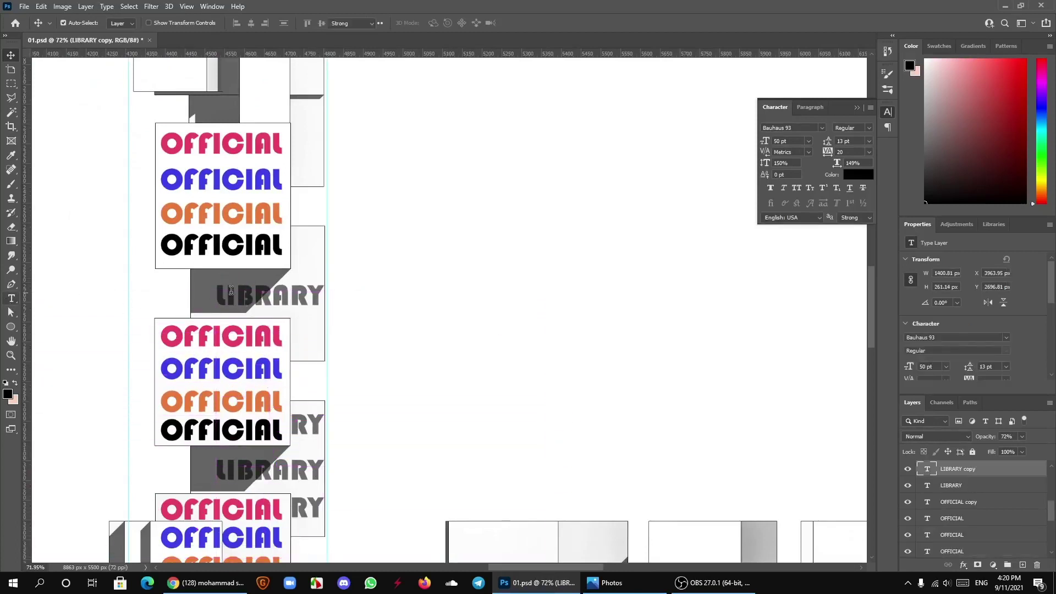
{"action": "left_click", "coordinate": [231, 290]}
{"action": "double_click", "coordinate": [264, 298]}
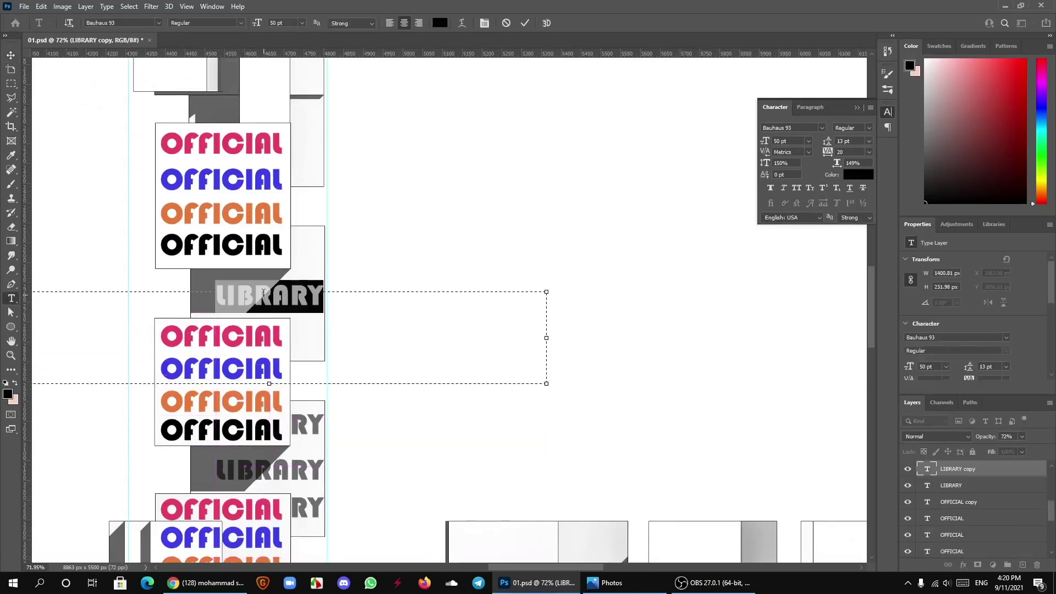
{"action": "type", "text": "STO"}
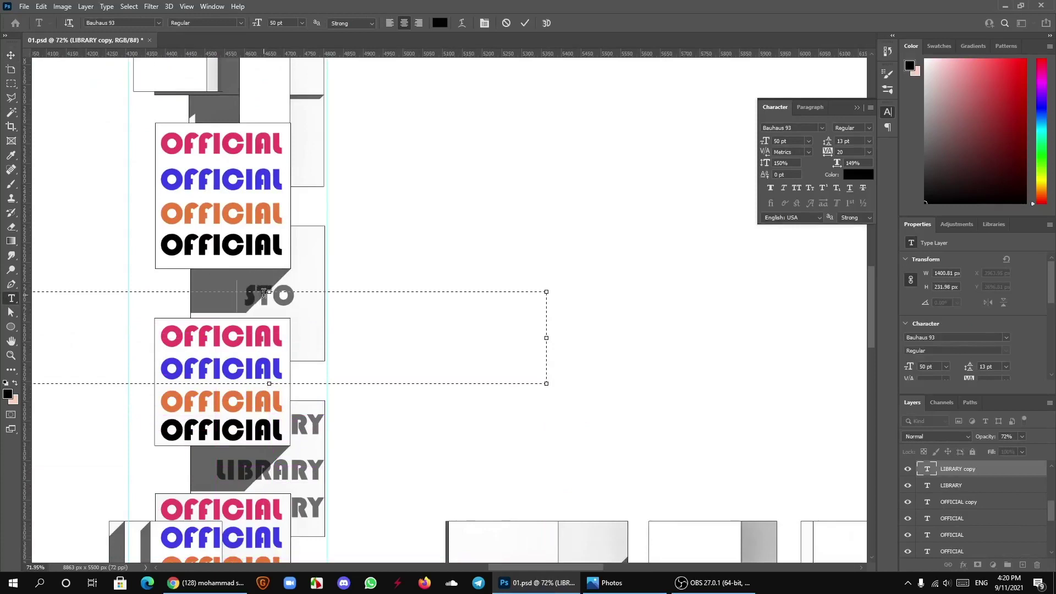
{"action": "type", "text": "RE"}
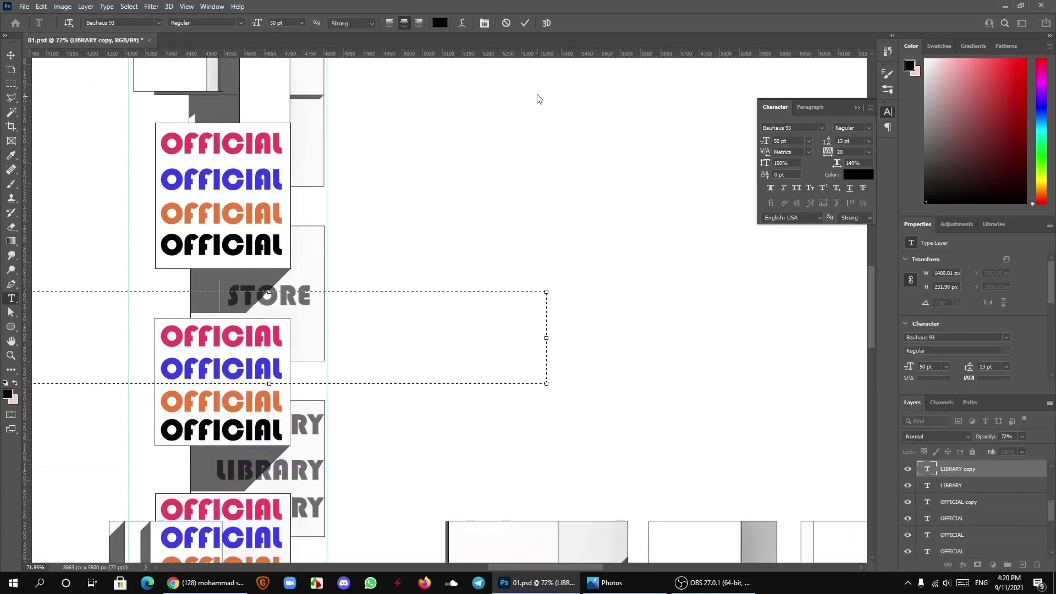
{"action": "left_click", "coordinate": [526, 22]}
{"action": "left_click", "coordinate": [280, 294]}
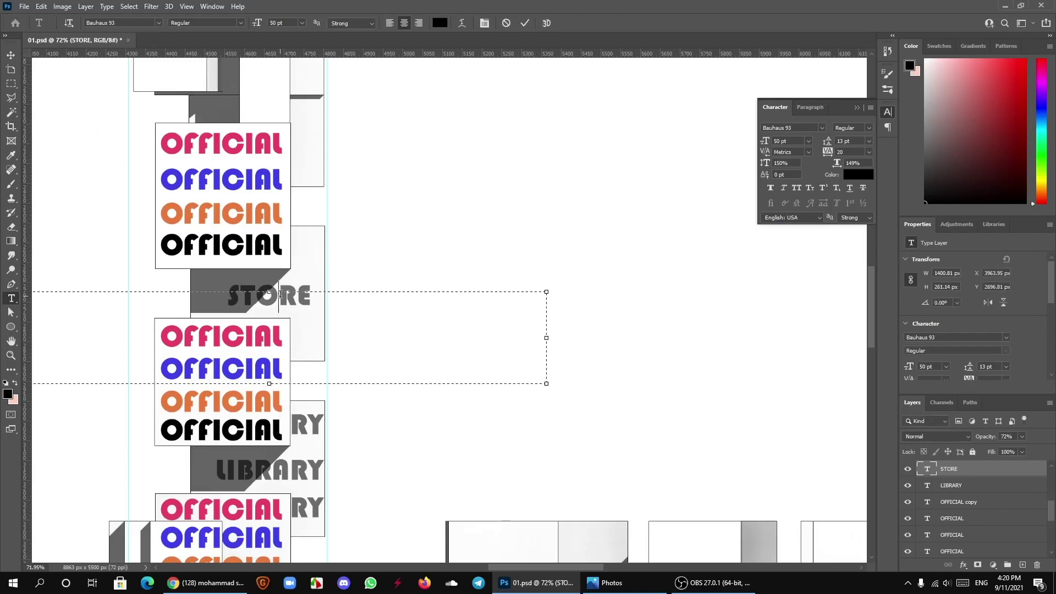
{"action": "double_click", "coordinate": [283, 295]}
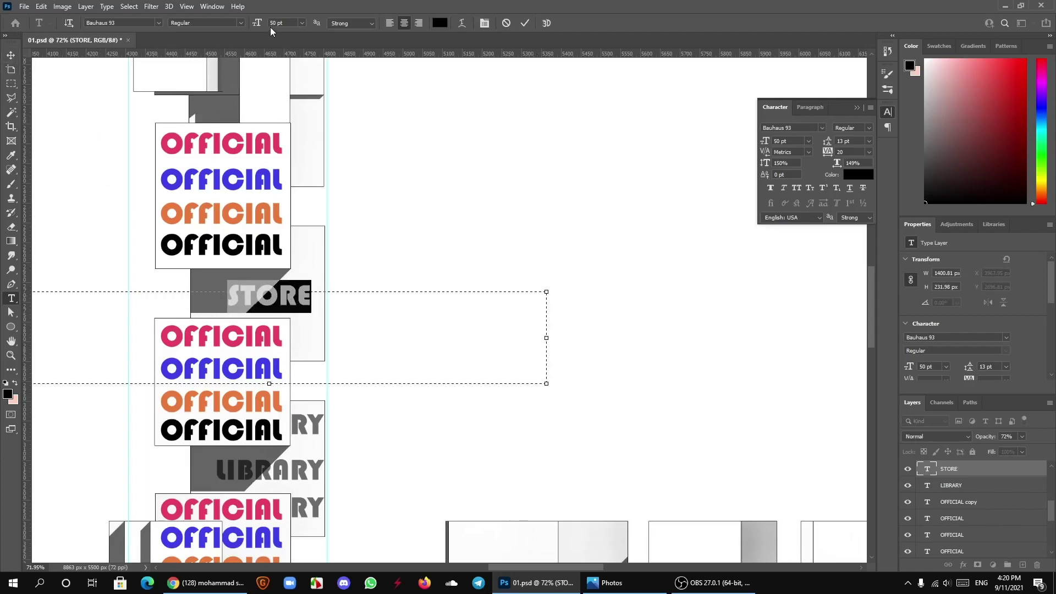
{"action": "left_click", "coordinate": [525, 23]}
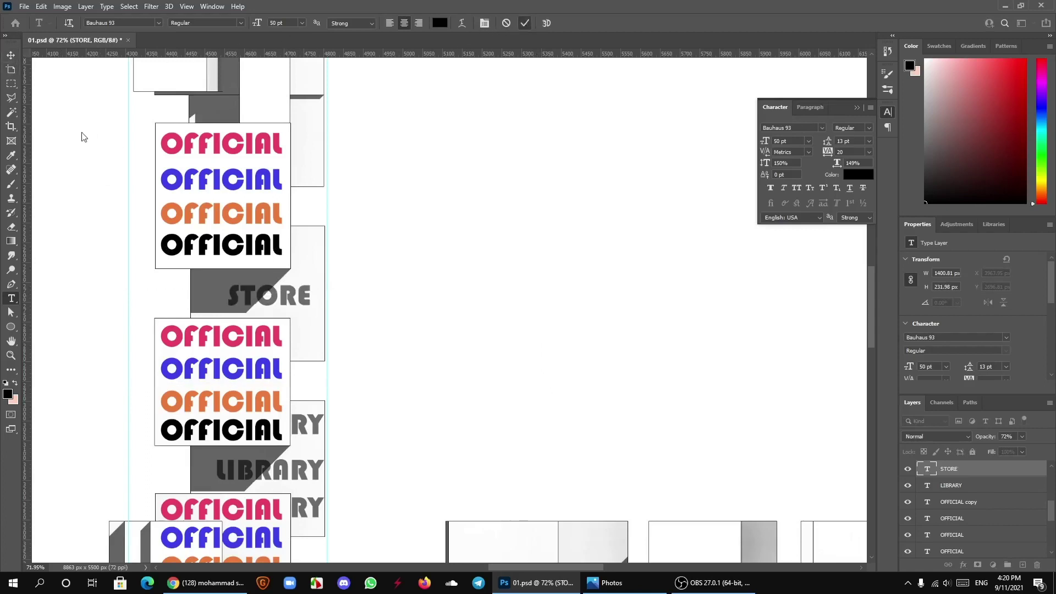
Step: Nudge STORE slightly right and Alt-drag a STORE copy one row higher
{"action": "left_click", "coordinate": [10, 55]}
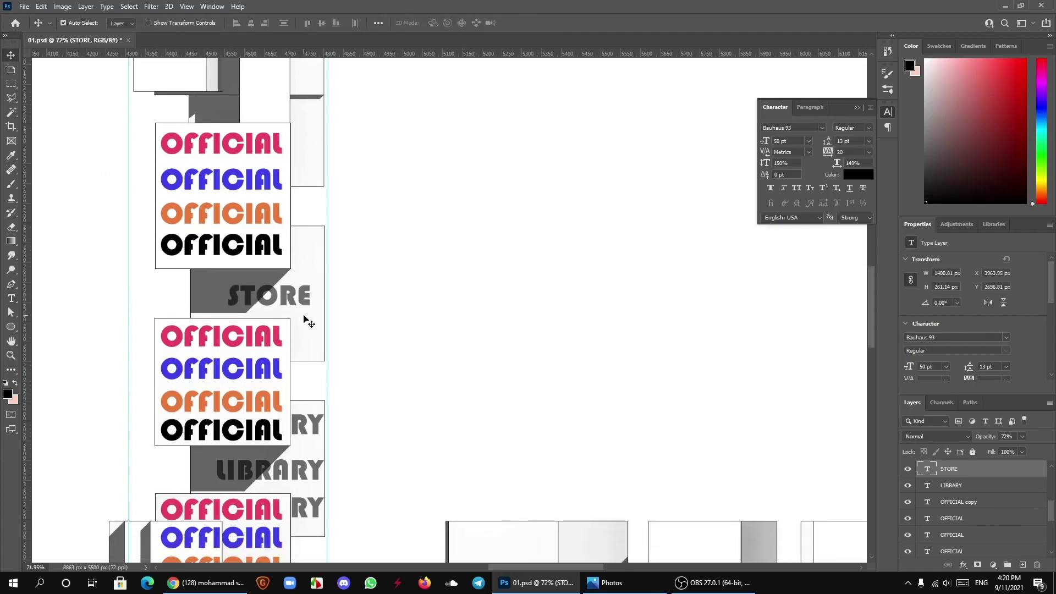
{"action": "scroll", "coordinate": [303, 308], "scroll_direction": "up", "scroll_amount": 3}
{"action": "left_click_drag", "start_coordinate": [304, 293], "coordinate": [321, 291]}
{"action": "key", "text": "t"}
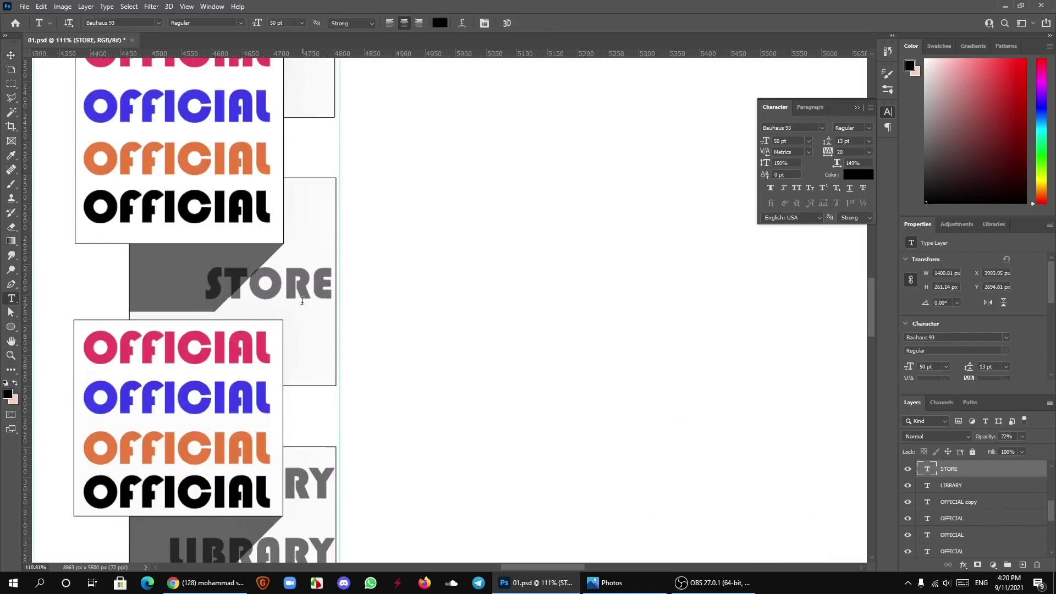
{"action": "left_click", "coordinate": [11, 55]}
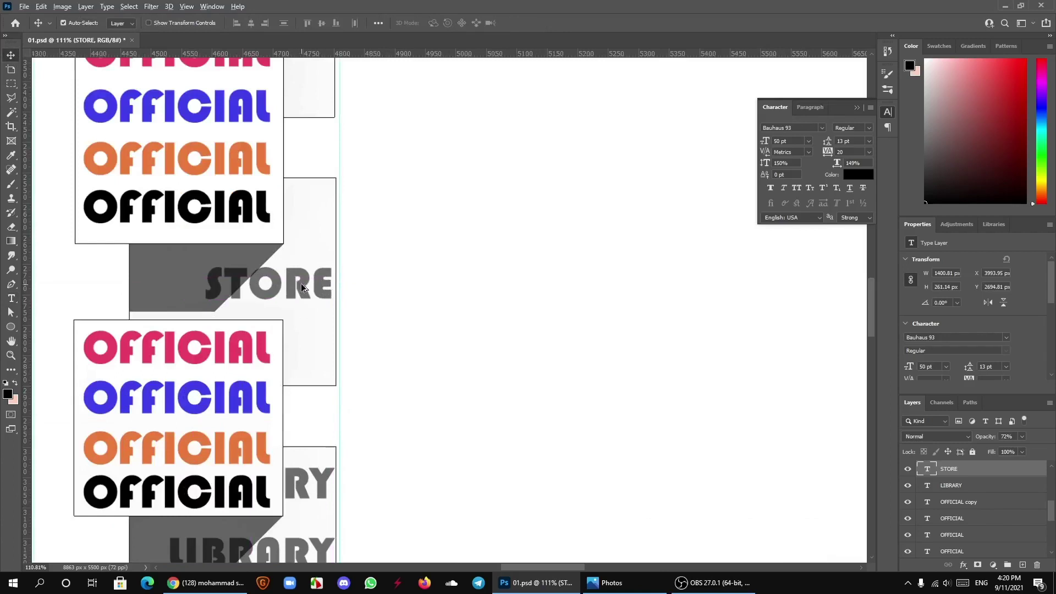
{"action": "mouse_move", "coordinate": [301, 283]}
{"action": "left_mouse_down"}
{"action": "mouse_move", "coordinate": [304, 220]}
{"action": "mouse_move", "coordinate": [206, 221]}
{"action": "left_mouse_up"}
{"action": "left_click", "coordinate": [11, 299]}
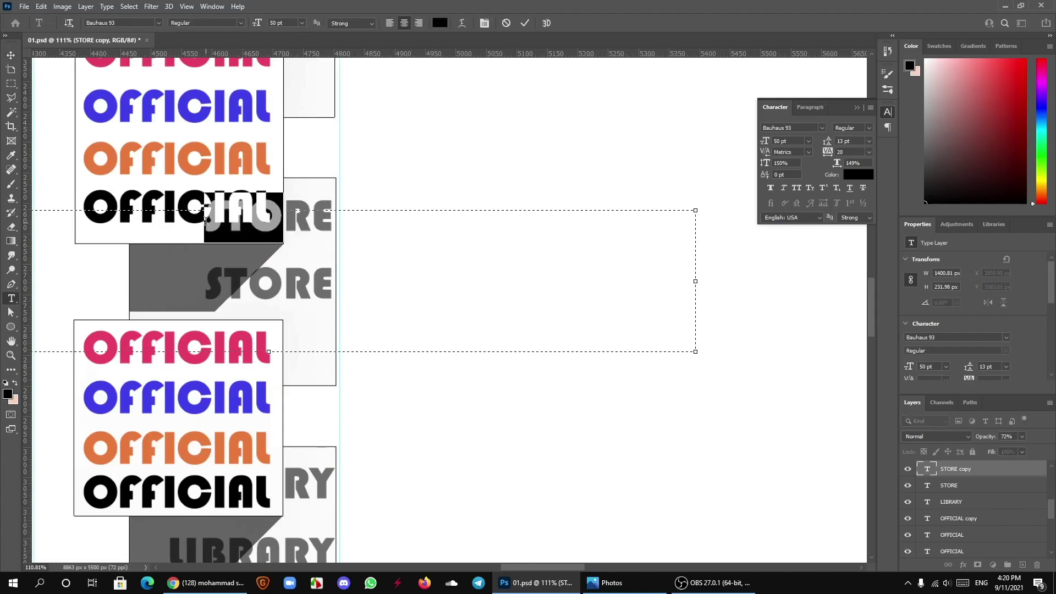
Step: Cut the STORE copy down to RE and settle it at the tower's right edge
{"action": "key", "text": "BackSpace"}
{"action": "left_click", "coordinate": [525, 23]}
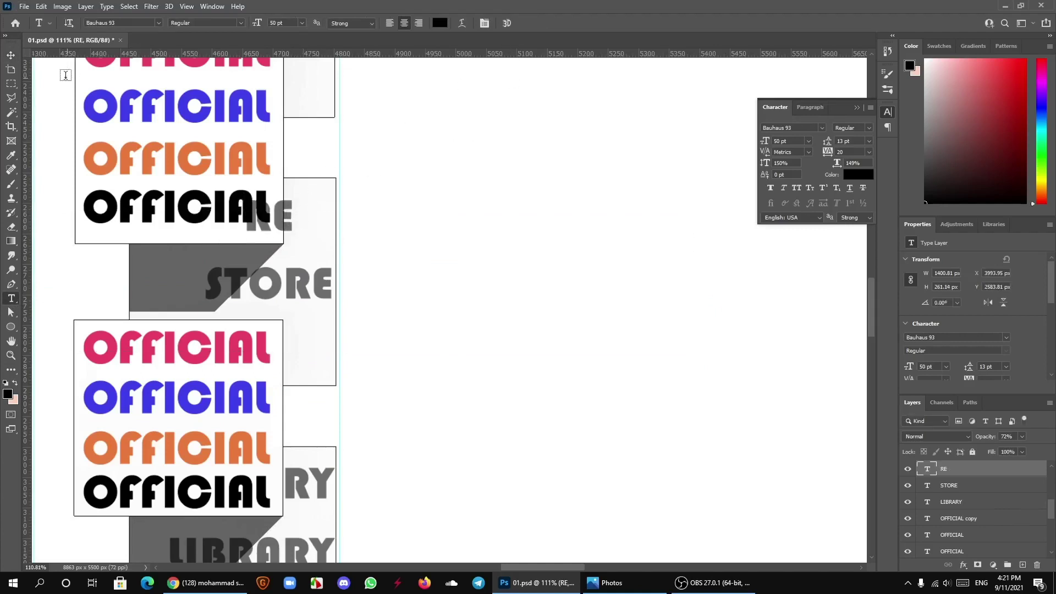
{"action": "left_click", "coordinate": [11, 55]}
{"action": "left_click_drag", "start_coordinate": [292, 231], "coordinate": [329, 230]}
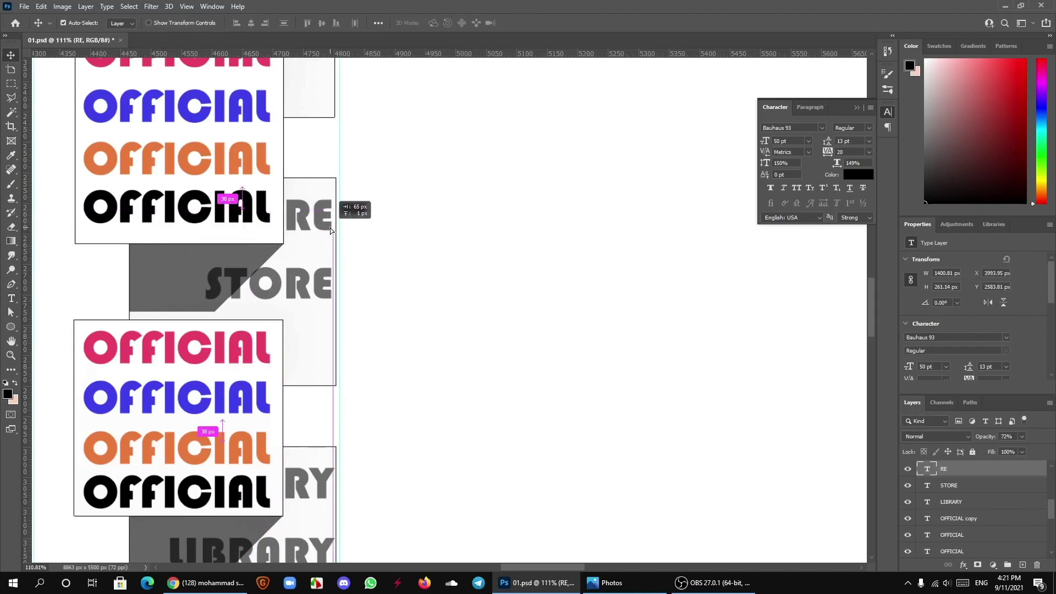
{"action": "left_click_drag", "start_coordinate": [329, 230], "coordinate": [327, 364]}
{"action": "key", "text": "Right"}
{"action": "scroll", "coordinate": [325, 366], "scroll_direction": "down", "scroll_amount": 10}
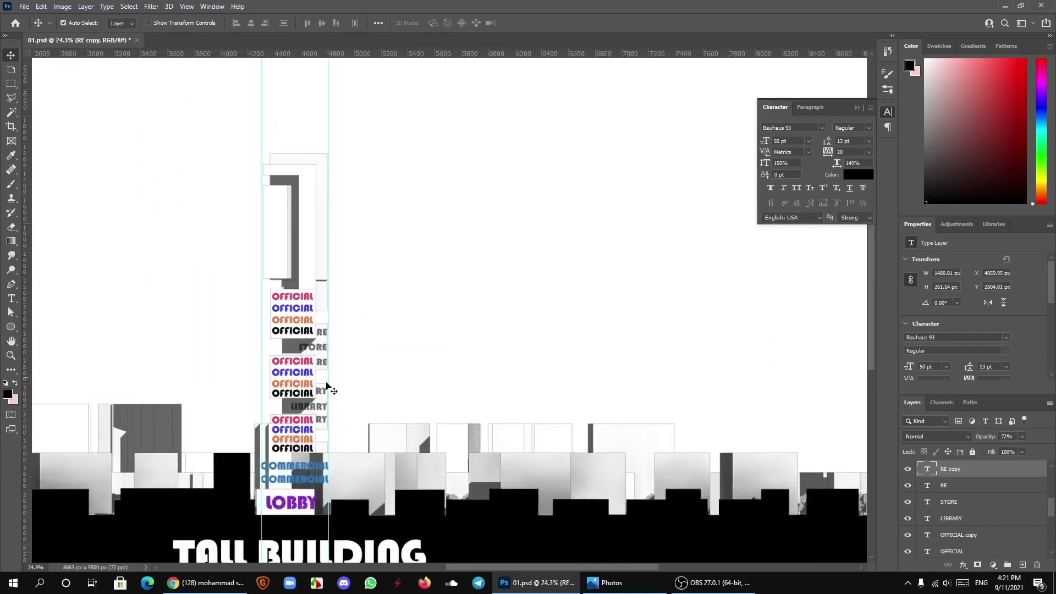
{"action": "scroll", "coordinate": [325, 388], "scroll_direction": "down", "scroll_amount": 1}
{"action": "scroll", "coordinate": [320, 330], "scroll_direction": "up", "scroll_amount": 3}
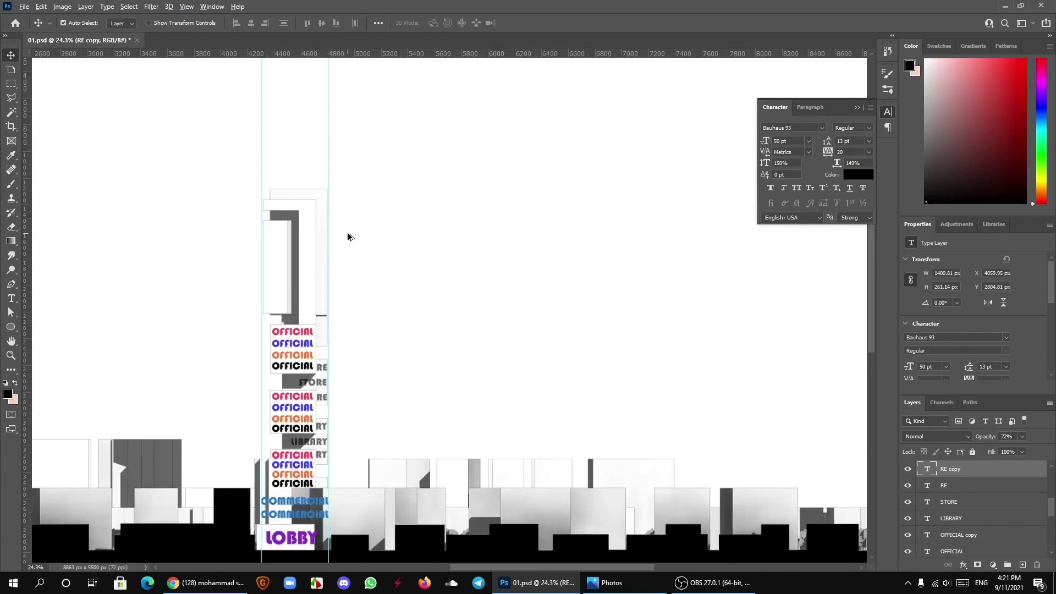
{"action": "scroll", "coordinate": [316, 297], "scroll_direction": "up", "scroll_amount": 1}
{"action": "scroll", "coordinate": [311, 300], "scroll_direction": "up", "scroll_amount": 1}
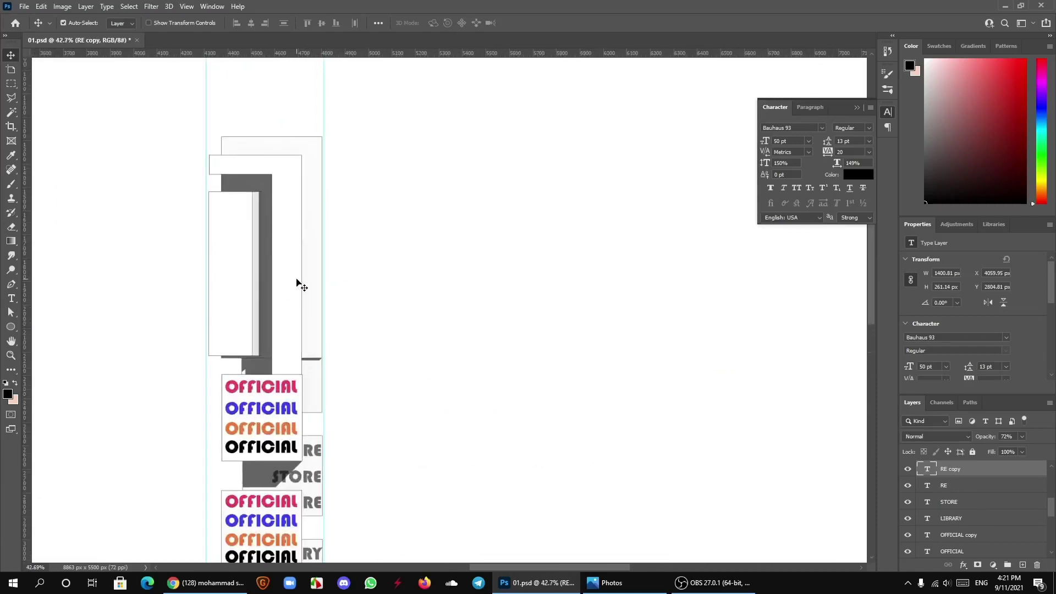
{"action": "scroll", "coordinate": [246, 392], "scroll_direction": "up", "scroll_amount": 2}
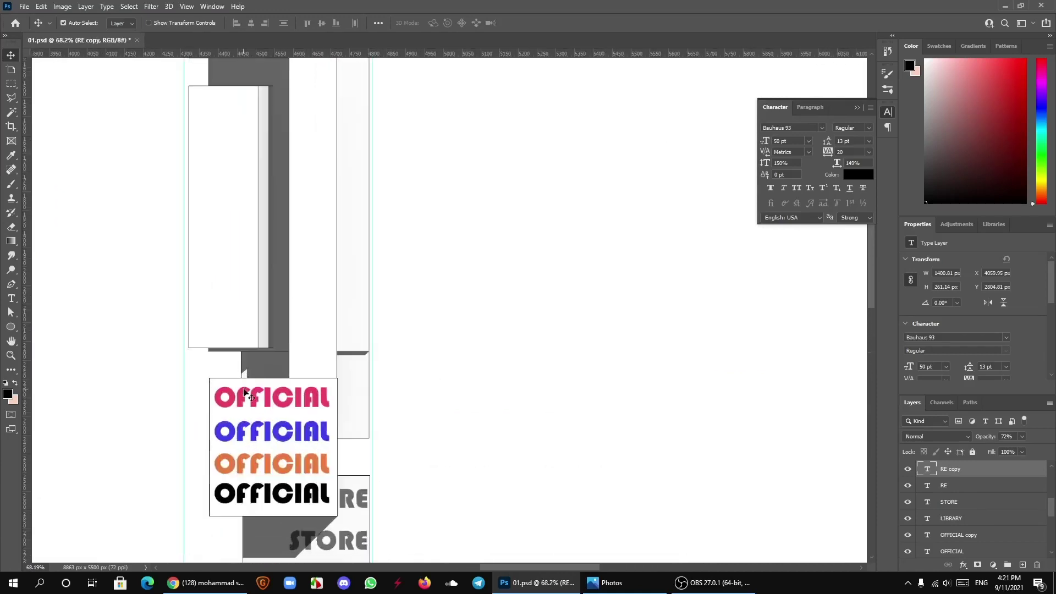
{"action": "scroll", "coordinate": [258, 393], "scroll_direction": "down", "scroll_amount": 1}
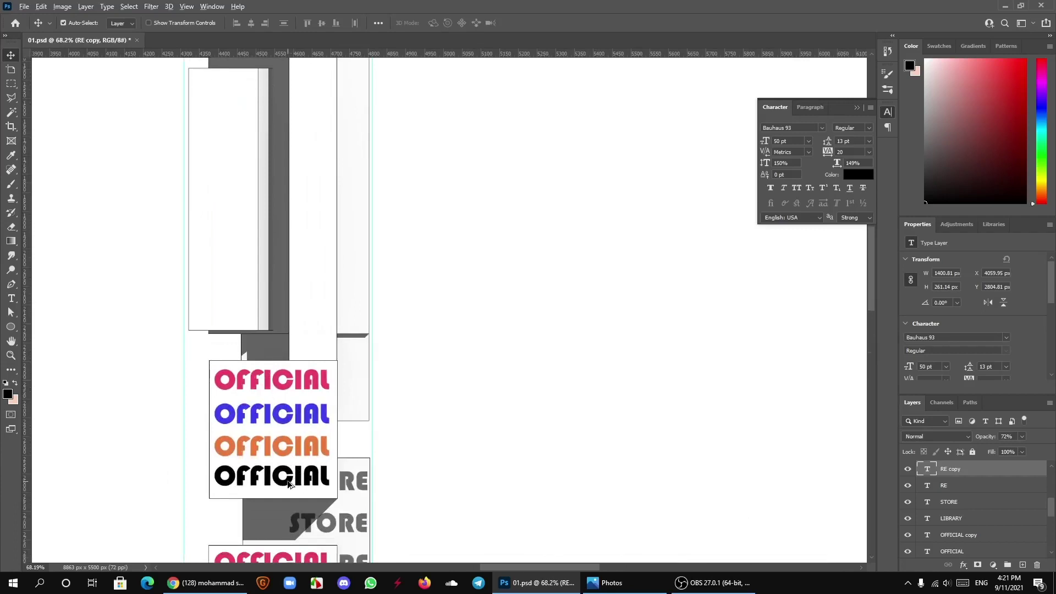
Step: Duplicate the black OFFICIAL label higher up and retype the copy as CAFE
{"action": "left_click_drag", "start_coordinate": [287, 479], "coordinate": [246, 315]}
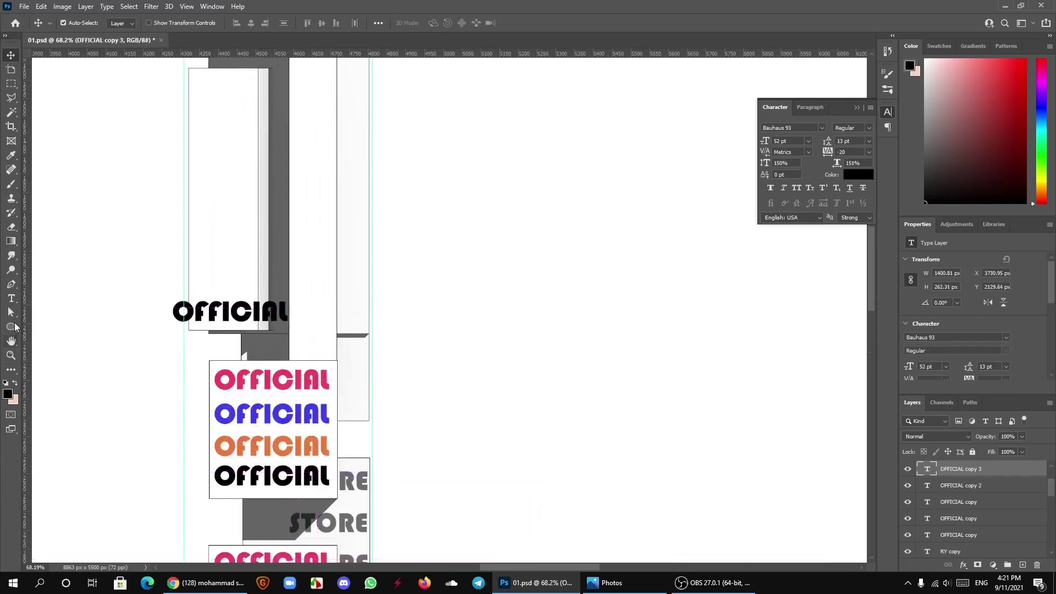
{"action": "left_click", "coordinate": [11, 300]}
{"action": "left_click", "coordinate": [223, 312]}
{"action": "double_click", "coordinate": [223, 312]}
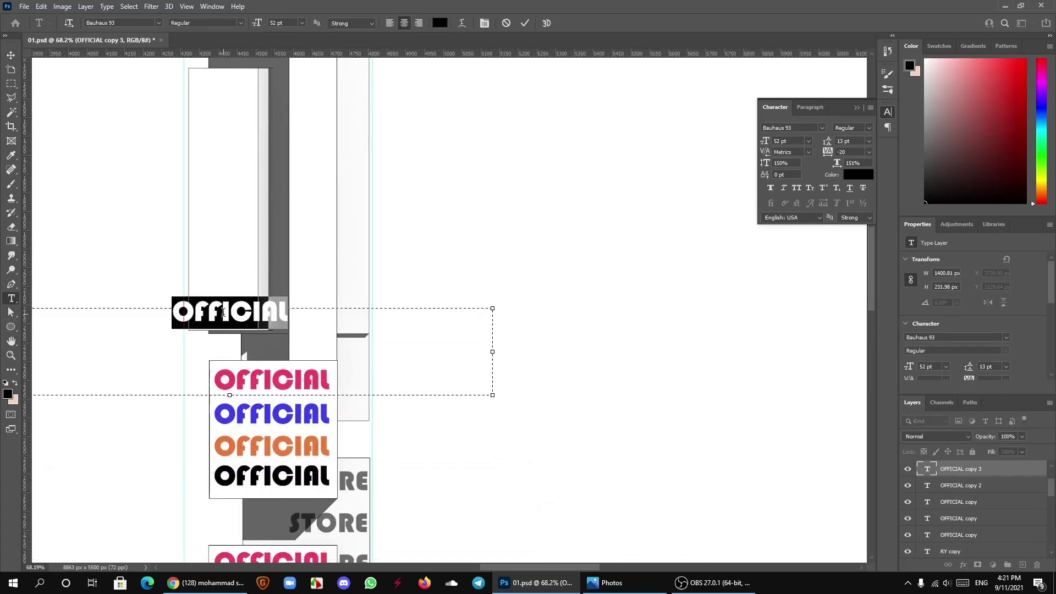
{"action": "type", "text": "GA"}
{"action": "key", "text": "BackSpace"}
{"action": "type", "text": "CAFE"}
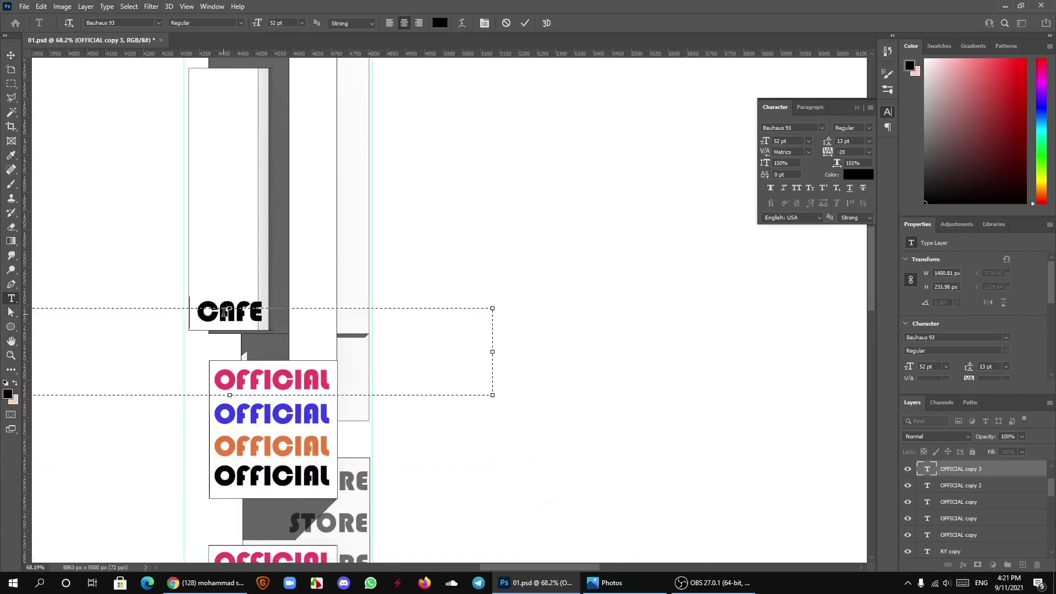
{"action": "left_click", "coordinate": [523, 25]}
Step: Place a second CAFE copy at the top of the narrow white panel
{"action": "key", "text": "v"}
{"action": "scroll", "coordinate": [201, 320], "scroll_direction": "up", "scroll_amount": 3}
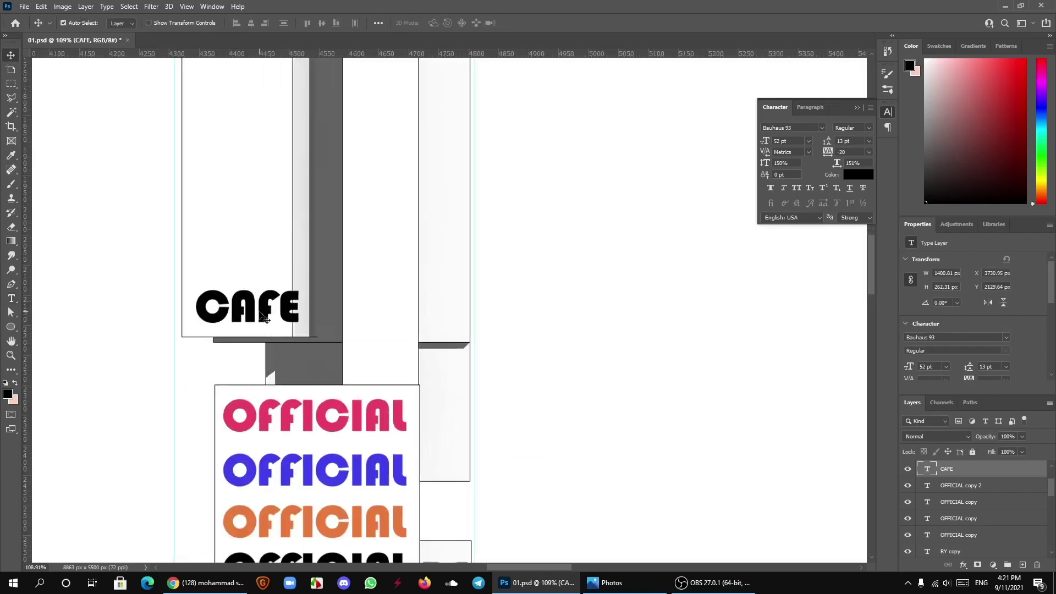
{"action": "left_click_drag", "start_coordinate": [264, 318], "coordinate": [252, 327]}
{"action": "scroll", "coordinate": [262, 363], "scroll_direction": "up", "scroll_amount": 3}
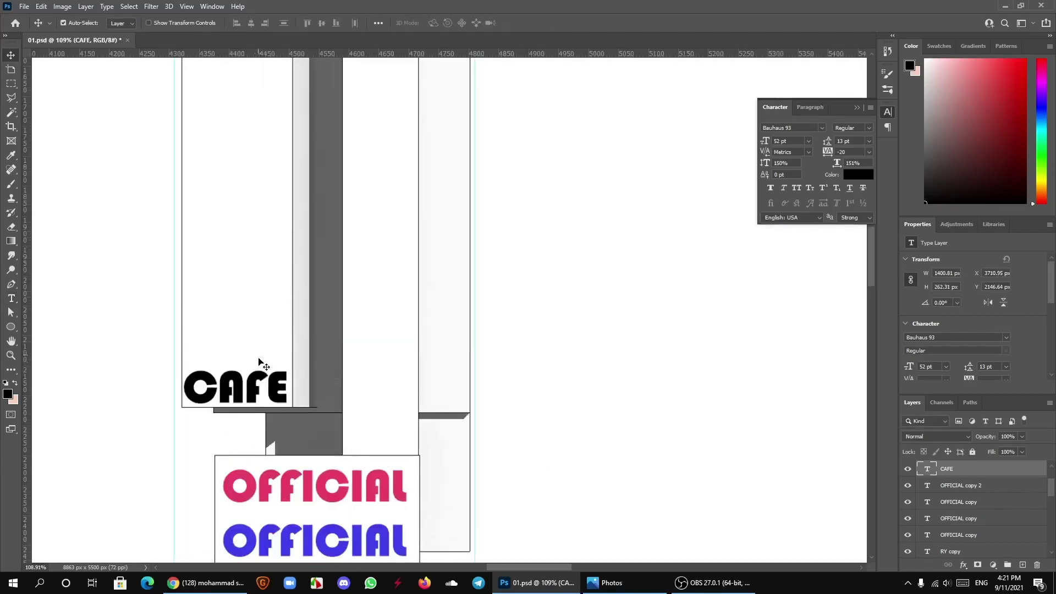
{"action": "scroll", "coordinate": [262, 363], "scroll_direction": "up", "scroll_amount": 3}
{"action": "scroll", "coordinate": [270, 429], "scroll_direction": "down", "scroll_amount": 2}
{"action": "left_click_drag", "start_coordinate": [260, 463], "coordinate": [260, 201]}
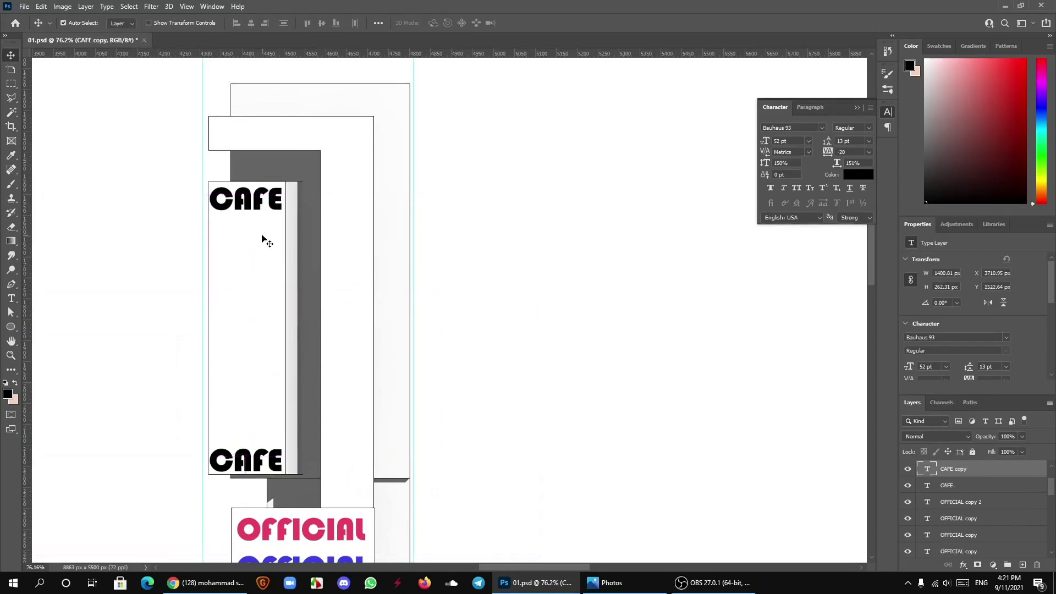
{"action": "scroll", "coordinate": [254, 278], "scroll_direction": "down", "scroll_amount": 3}
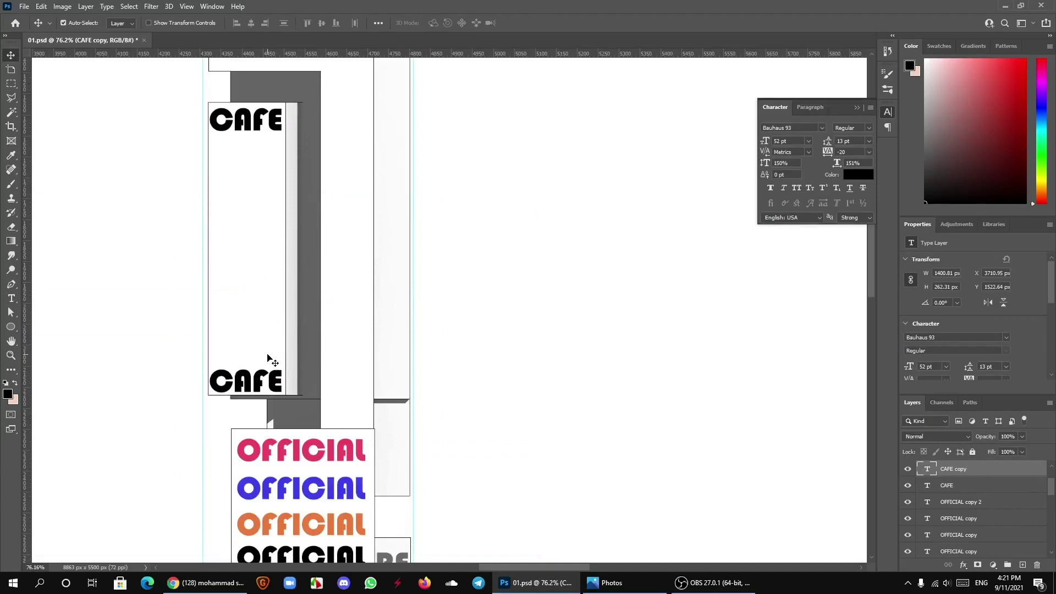
{"action": "key", "text": "ctrl"}
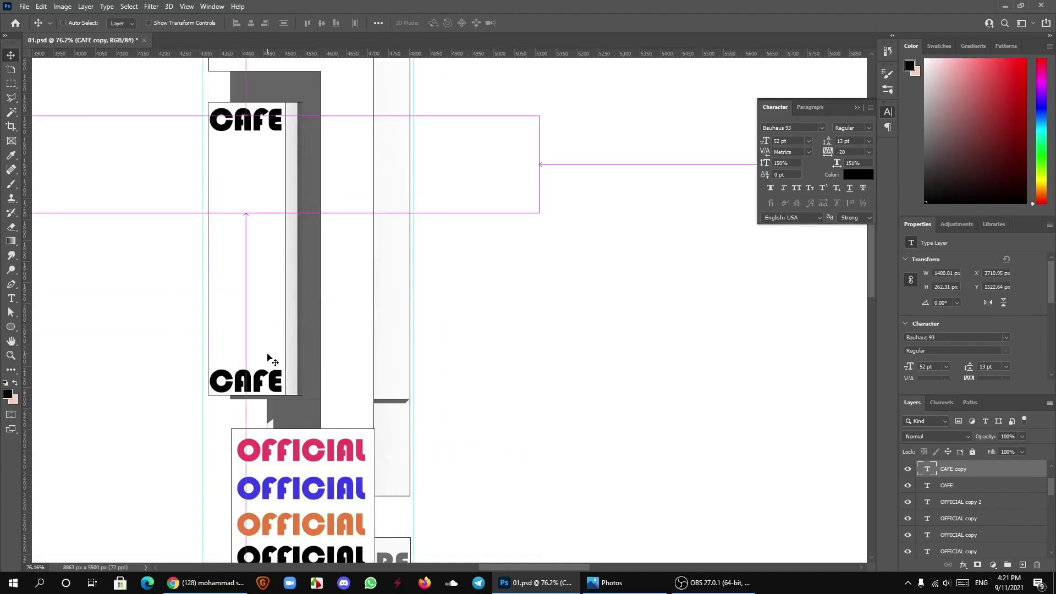
{"action": "scroll", "coordinate": [333, 336], "scroll_direction": "left", "scroll_amount": 1}
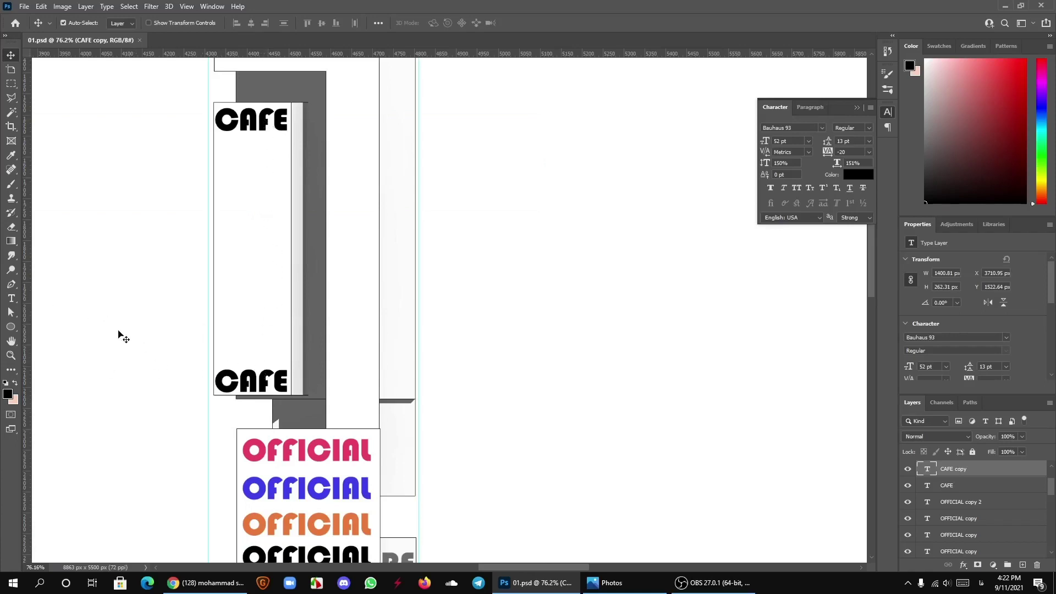
Step: Duplicate the pink OFFICIAL label onto the empty canvas and retype it as RESTAURANT in English
{"action": "left_click_drag", "start_coordinate": [323, 456], "coordinate": [571, 309]}
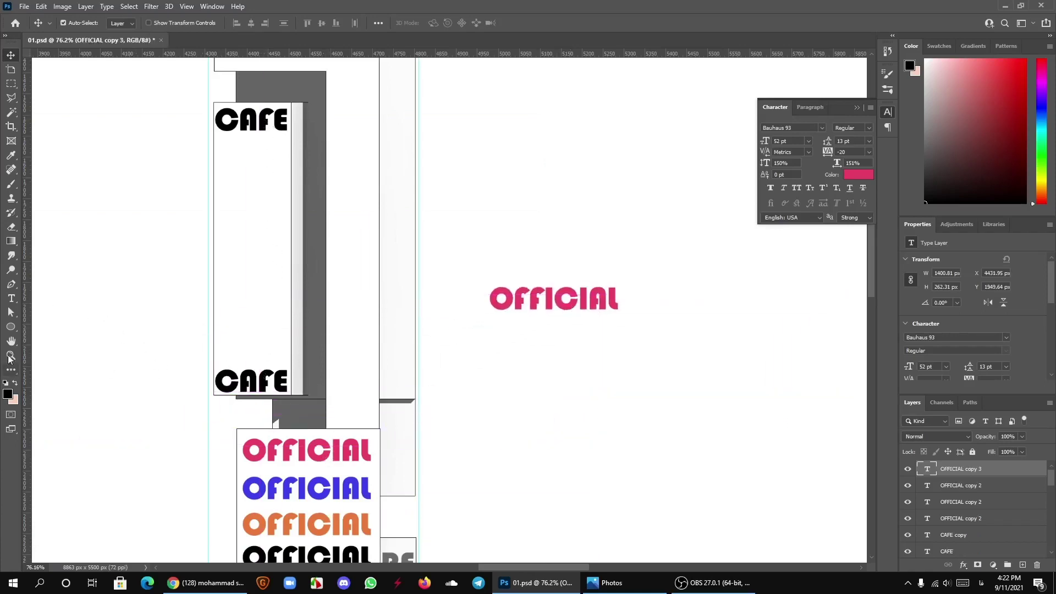
{"action": "key", "text": "t"}
{"action": "left_click", "coordinate": [528, 306]}
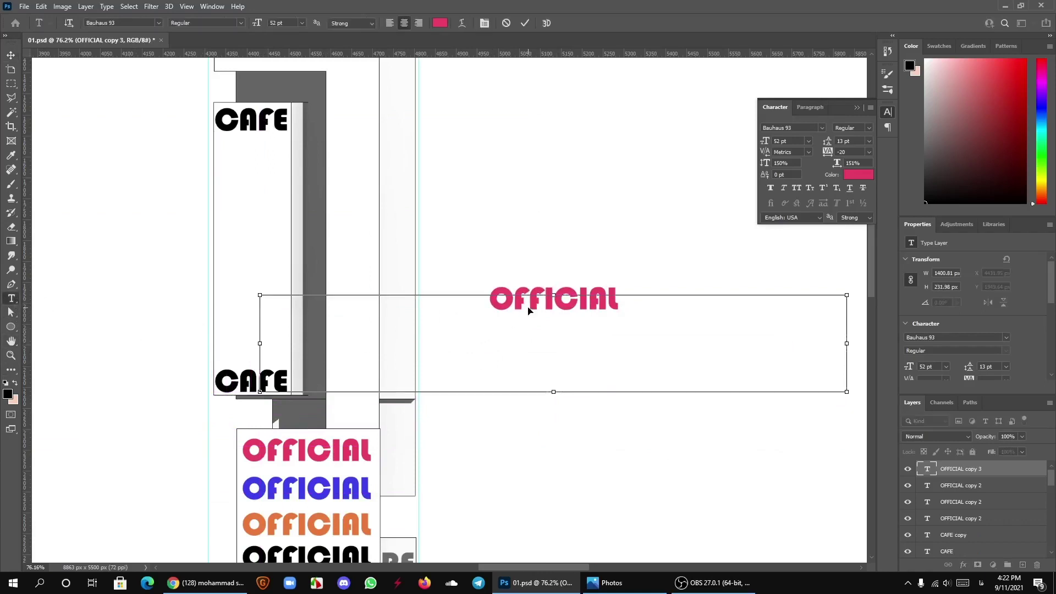
{"action": "key", "text": "ctrl+a"}
{"action": "type", "text": "قث"}
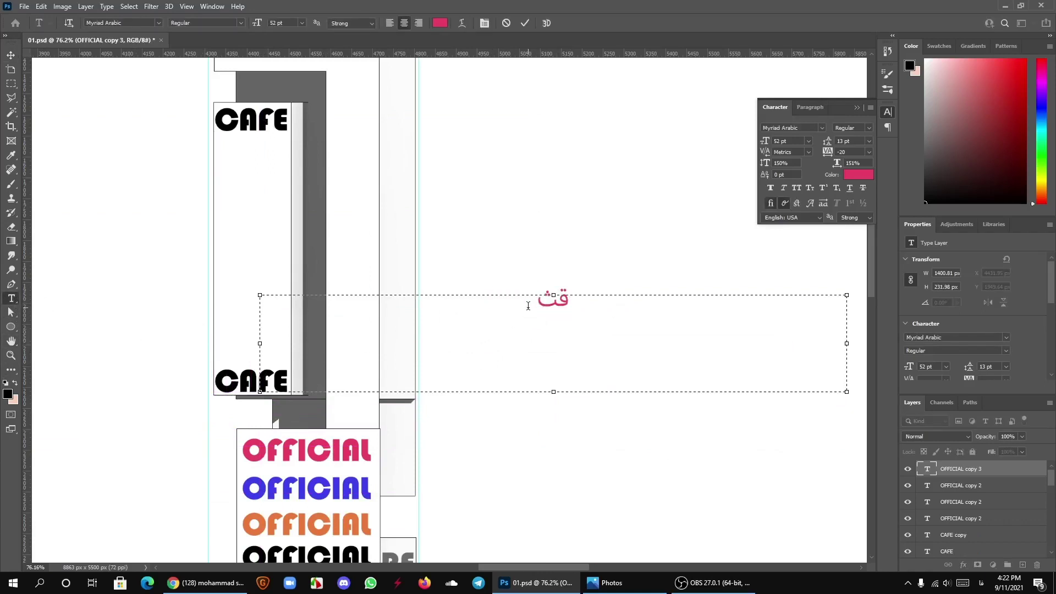
{"action": "type", "text": "س"}
{"action": "type", "text": "ثف"}
{"action": "key", "text": "ctrl+a"}
{"action": "key", "text": "BackSpace"}
{"action": "key", "text": "alt+shift"}
{"action": "type", "text": "RE"}
{"action": "type", "text": "S"}
{"action": "type", "text": "TA"}
{"action": "type", "text": "URAN"}
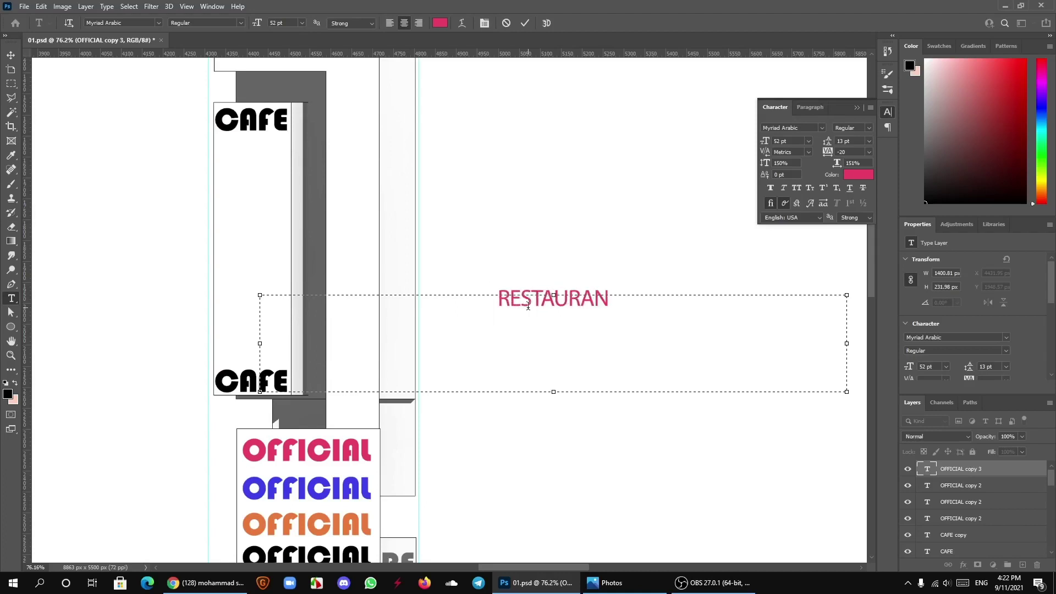
{"action": "type", "text": "T"}
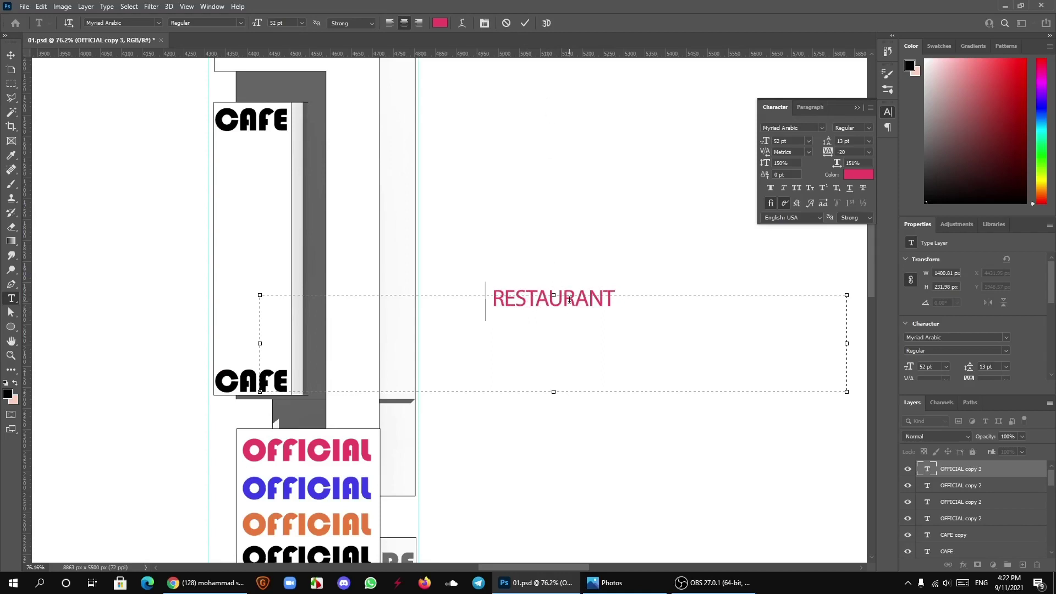
{"action": "double_click", "coordinate": [570, 300]}
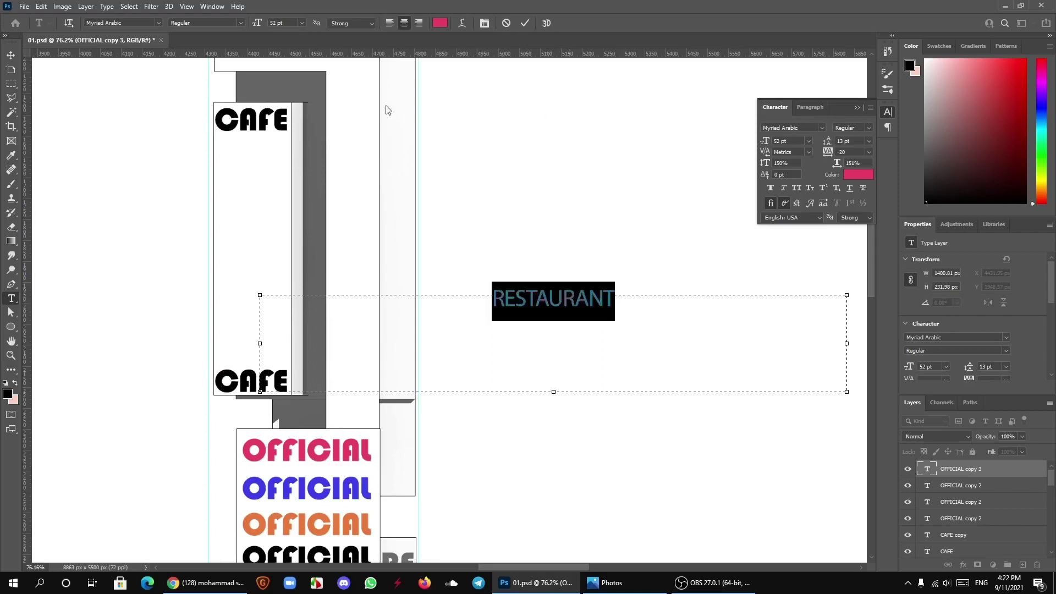
Step: Change the RESTAURANT text colour to a redder shade
{"action": "left_click", "coordinate": [440, 23]}
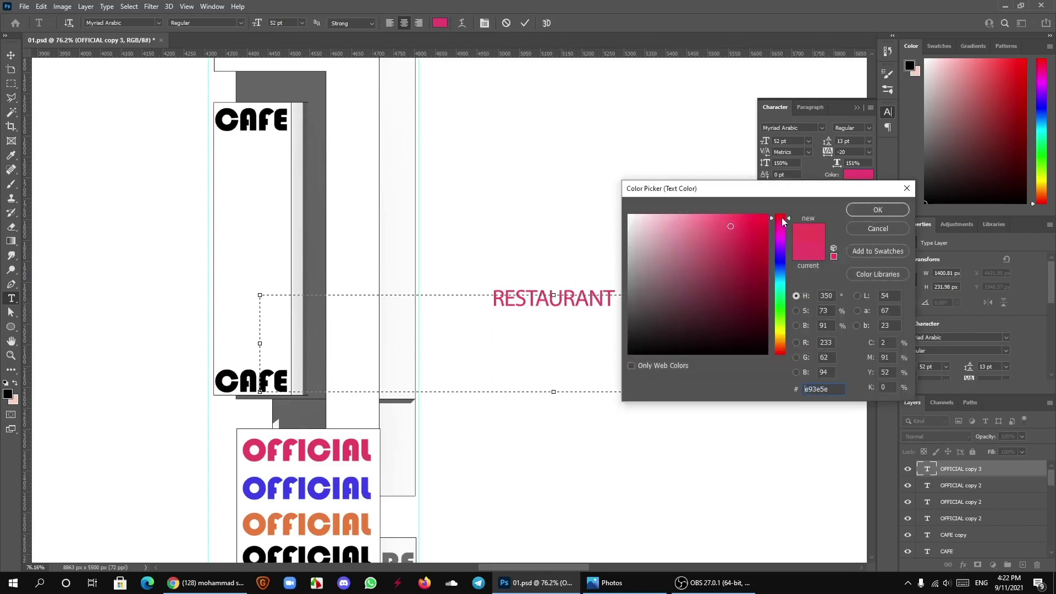
{"action": "mouse_move", "coordinate": [739, 238]}
{"action": "left_mouse_down"}
{"action": "mouse_move", "coordinate": [727, 224]}
{"action": "mouse_move", "coordinate": [736, 230]}
{"action": "left_mouse_up"}
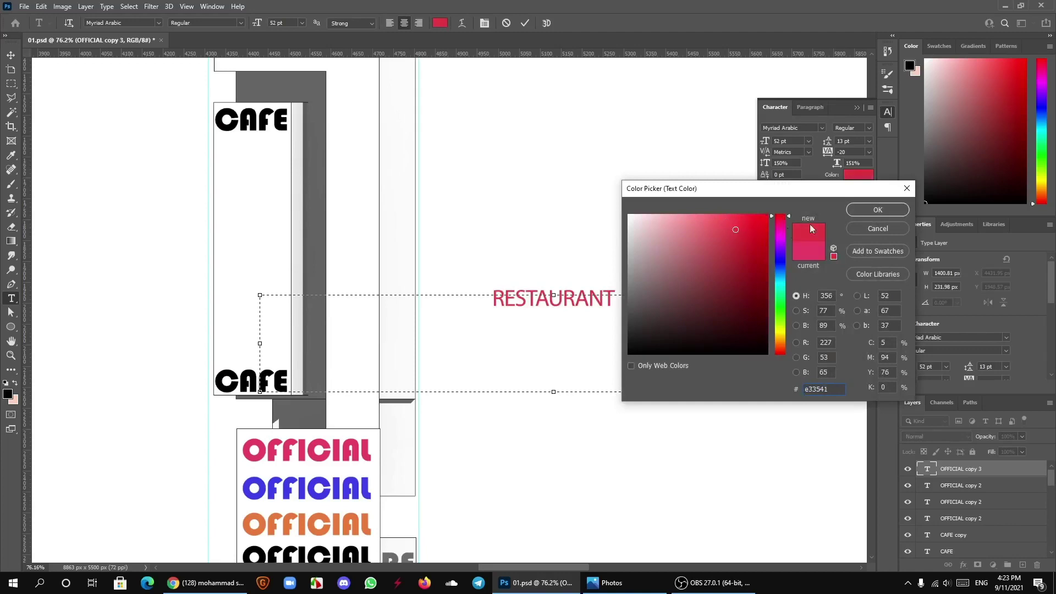
{"action": "left_click", "coordinate": [878, 210]}
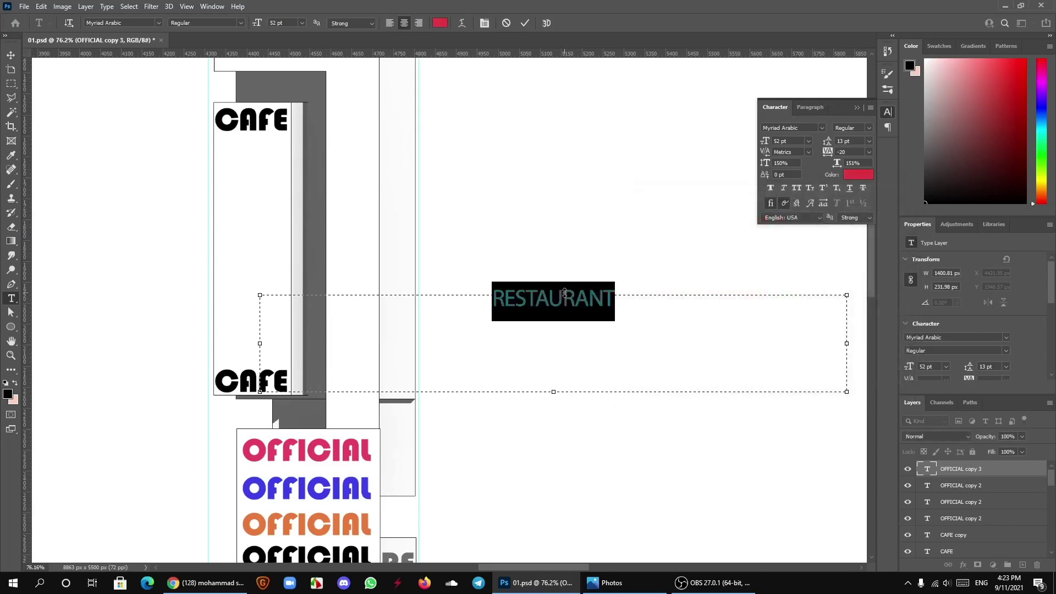
Step: Set RESTAURANT in Bauhaus 93 and commit the text edit
{"action": "left_click", "coordinate": [158, 23]}
{"action": "type", "text": "Dima"}
{"action": "scroll", "coordinate": [170, 220], "scroll_direction": "up", "scroll_amount": 10}
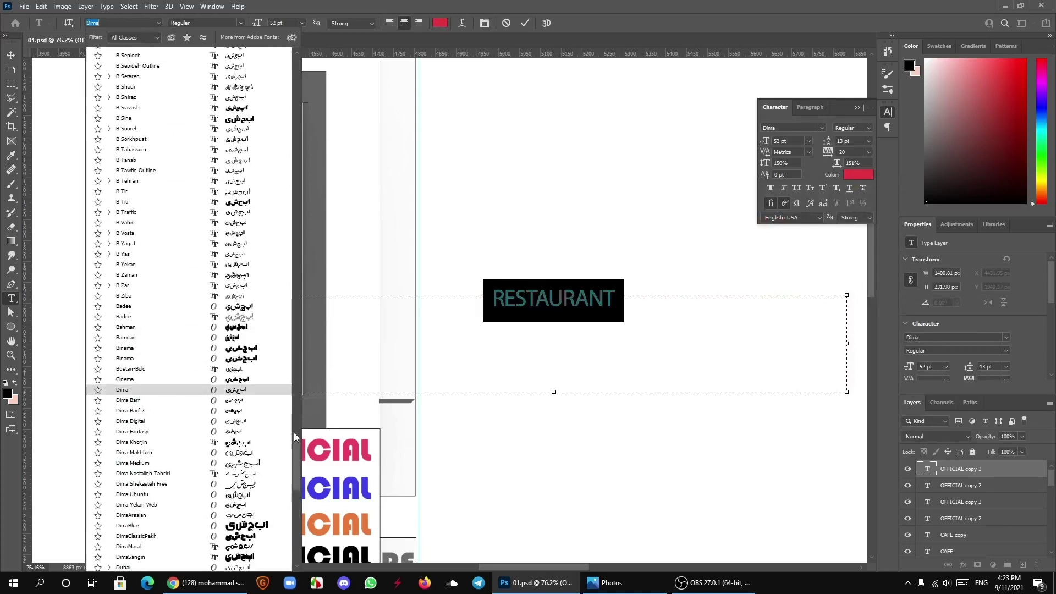
{"action": "left_click_drag", "start_coordinate": [294, 432], "coordinate": [298, 54]}
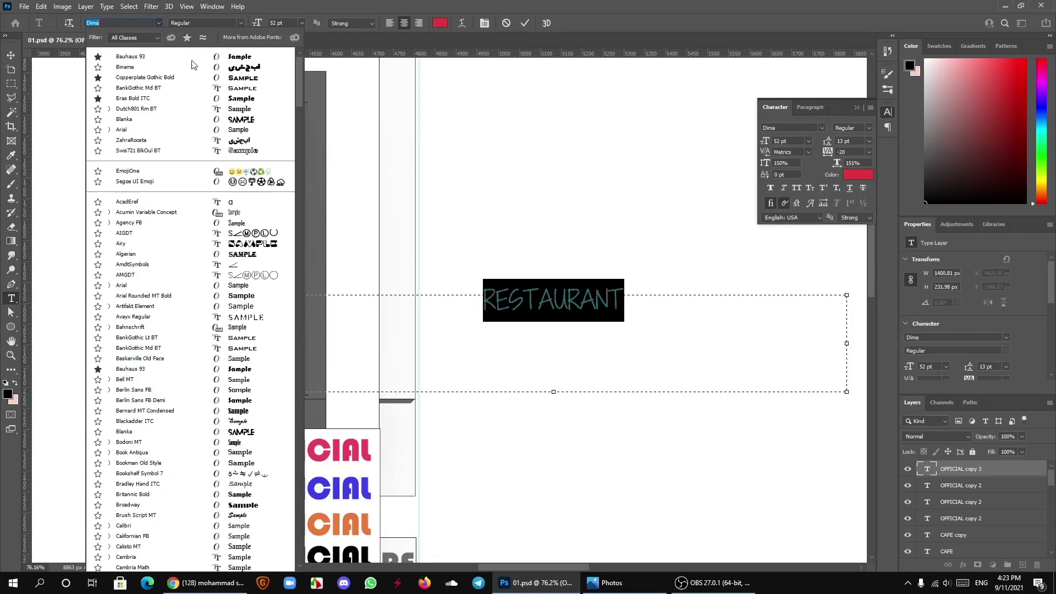
{"action": "left_click", "coordinate": [187, 57]}
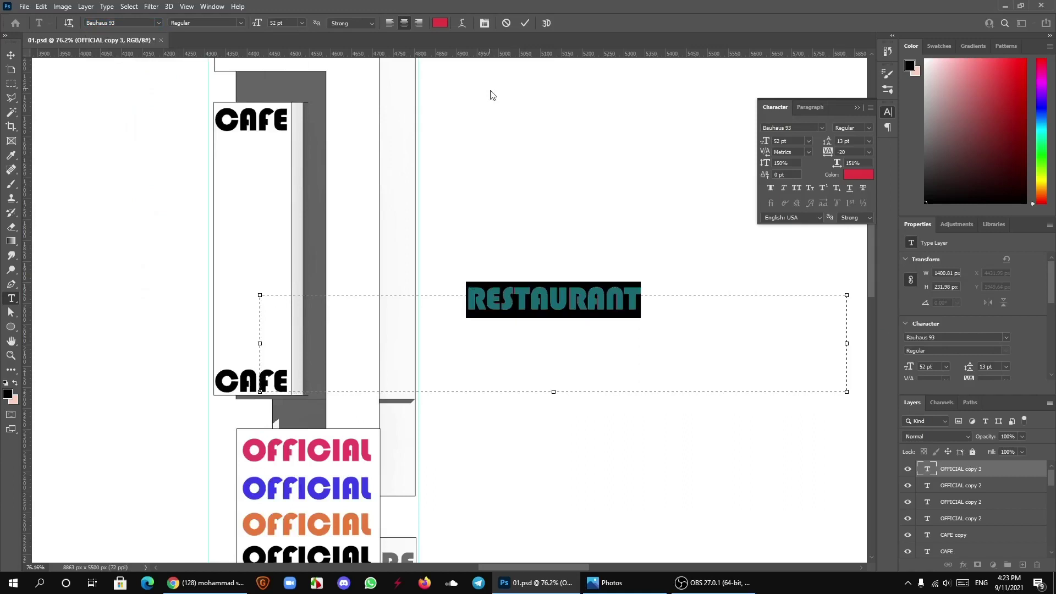
{"action": "left_click", "coordinate": [526, 24]}
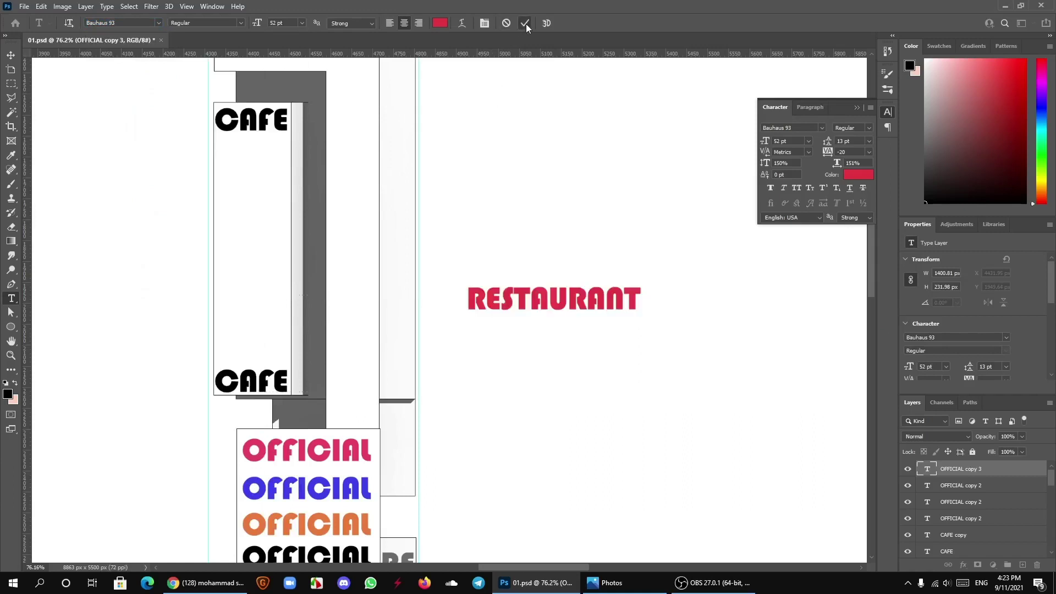
{"action": "left_click", "coordinate": [11, 56]}
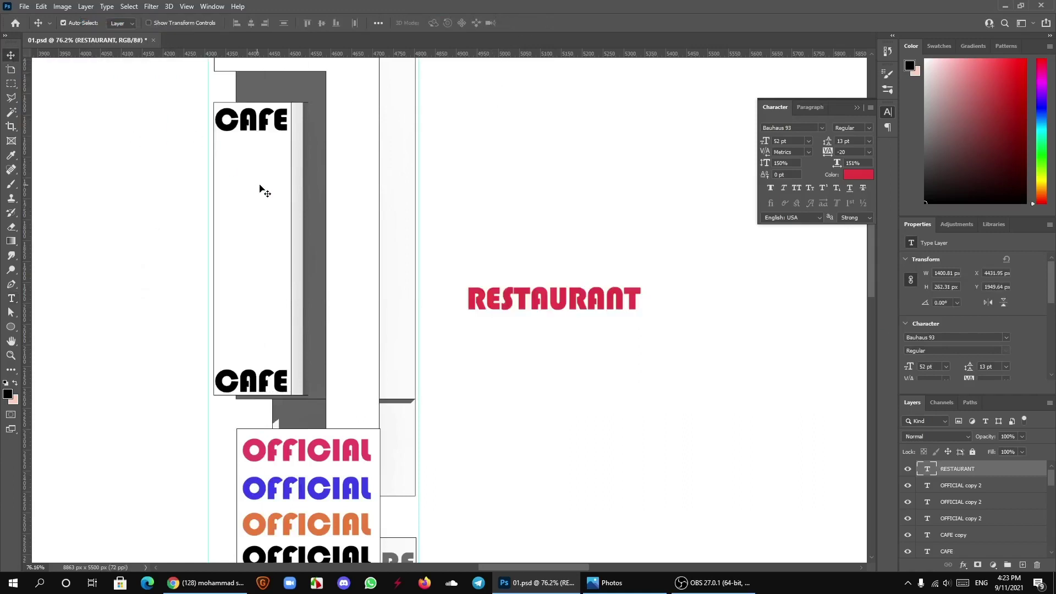
{"action": "key", "text": "ctrl"}
Step: Move RESTAURANT onto the panel between the CAFE labels and rotate it -90°
{"action": "left_click_drag", "start_coordinate": [564, 305], "coordinate": [280, 274]}
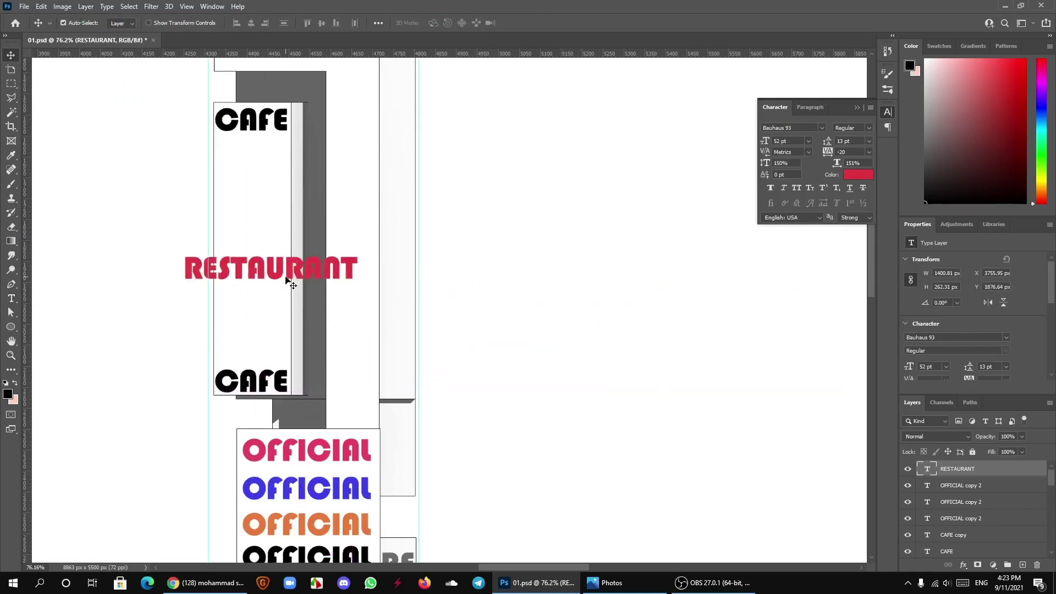
{"action": "key", "text": "ctrl+t"}
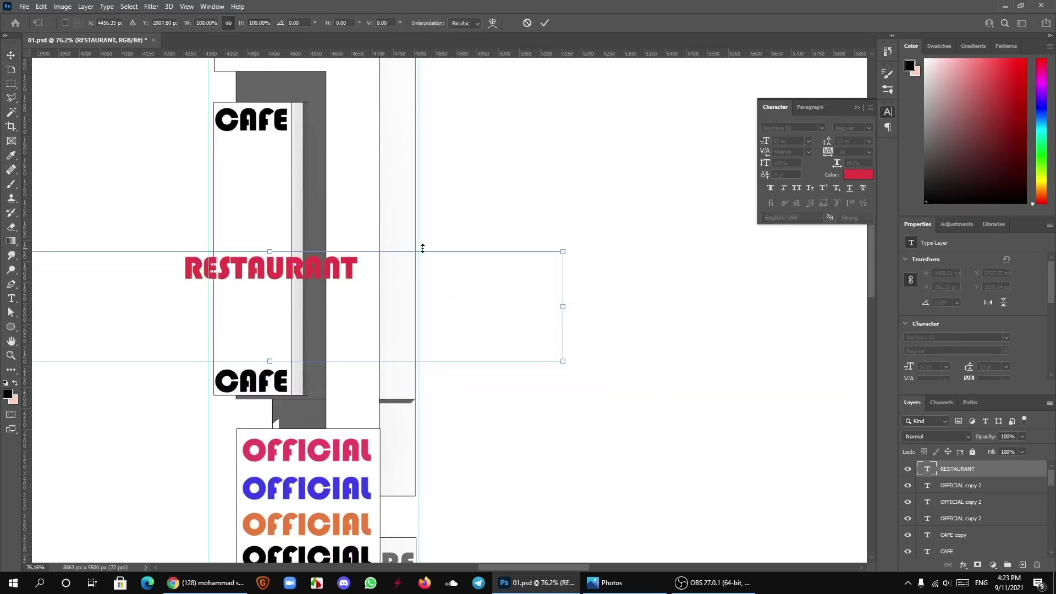
{"action": "left_click_drag", "start_coordinate": [585, 244], "coordinate": [246, 181]}
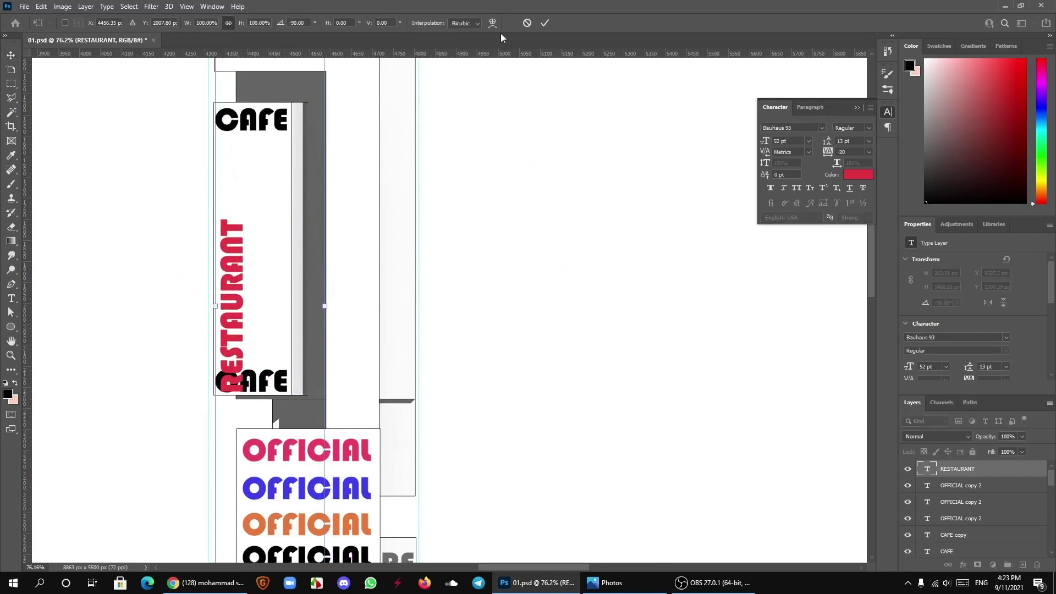
{"action": "left_click", "coordinate": [545, 25]}
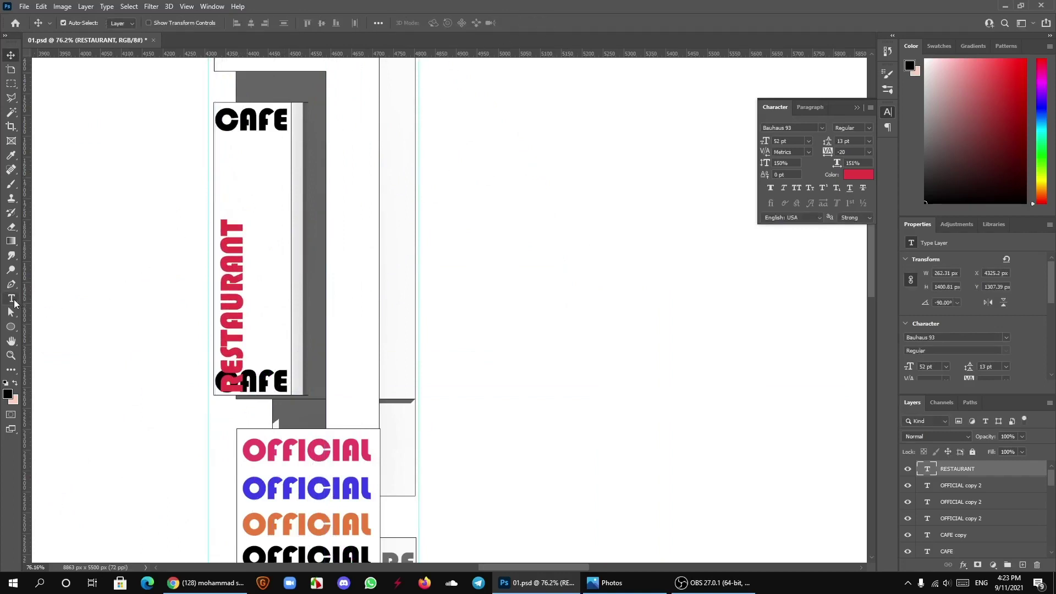
{"action": "left_click", "coordinate": [226, 301]}
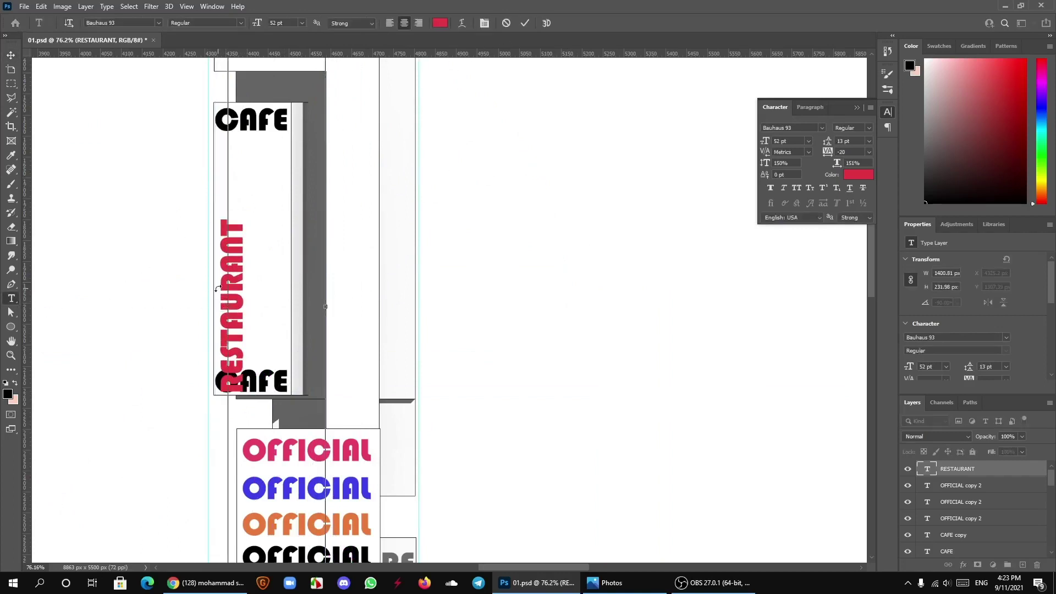
Step: Select all RESTAURANT text and shrink its text box from the top and bottom
{"action": "key", "text": "ctrl+a"}
{"action": "scroll", "coordinate": [220, 289], "scroll_direction": "down", "scroll_amount": 2}
{"action": "scroll", "coordinate": [220, 289], "scroll_direction": "down", "scroll_amount": 1}
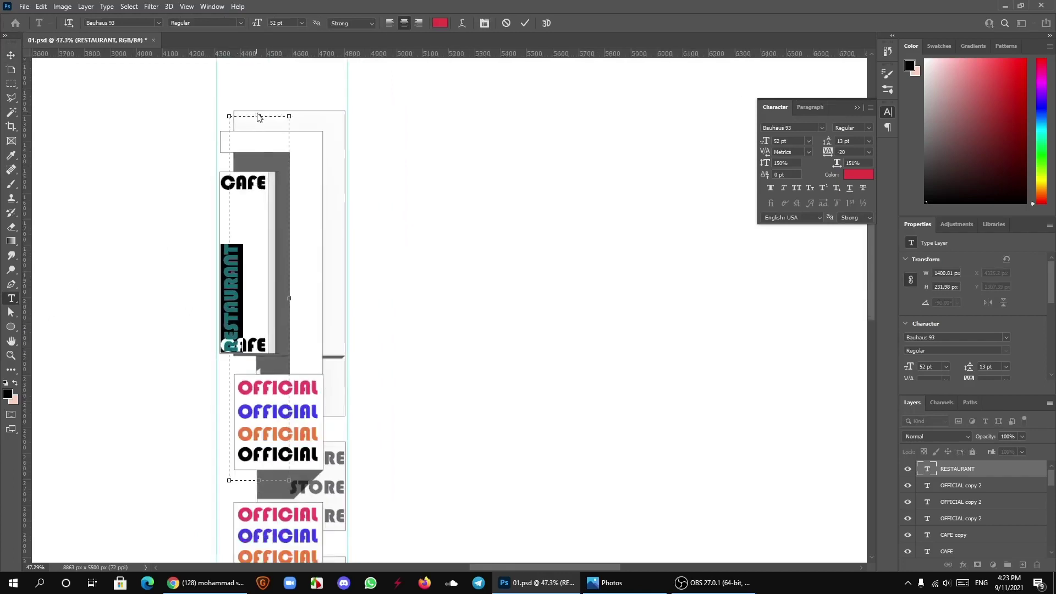
{"action": "left_click_drag", "start_coordinate": [259, 116], "coordinate": [259, 210]}
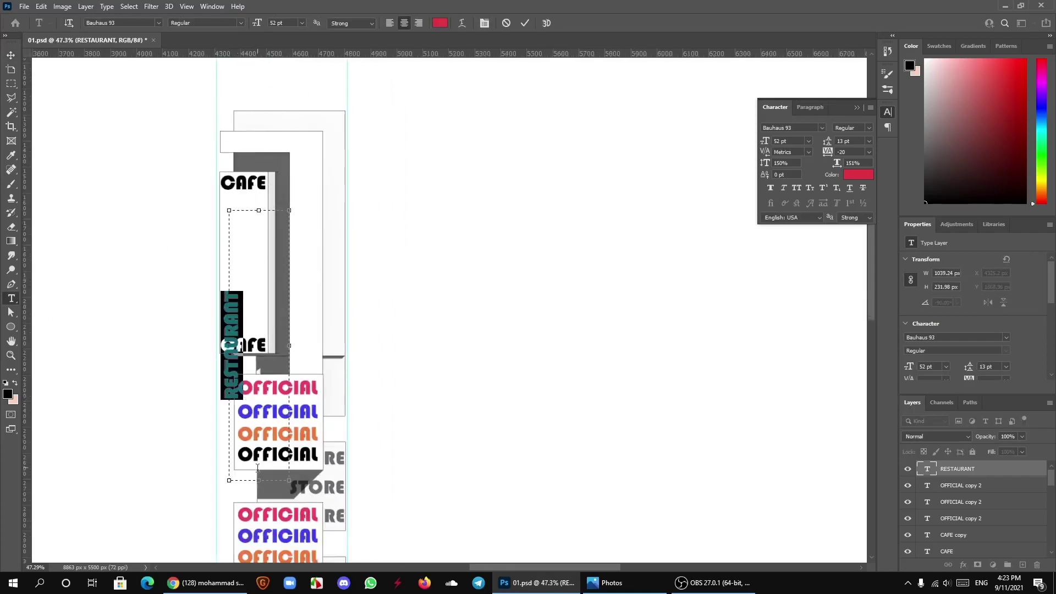
{"action": "left_click_drag", "start_coordinate": [259, 480], "coordinate": [259, 342]}
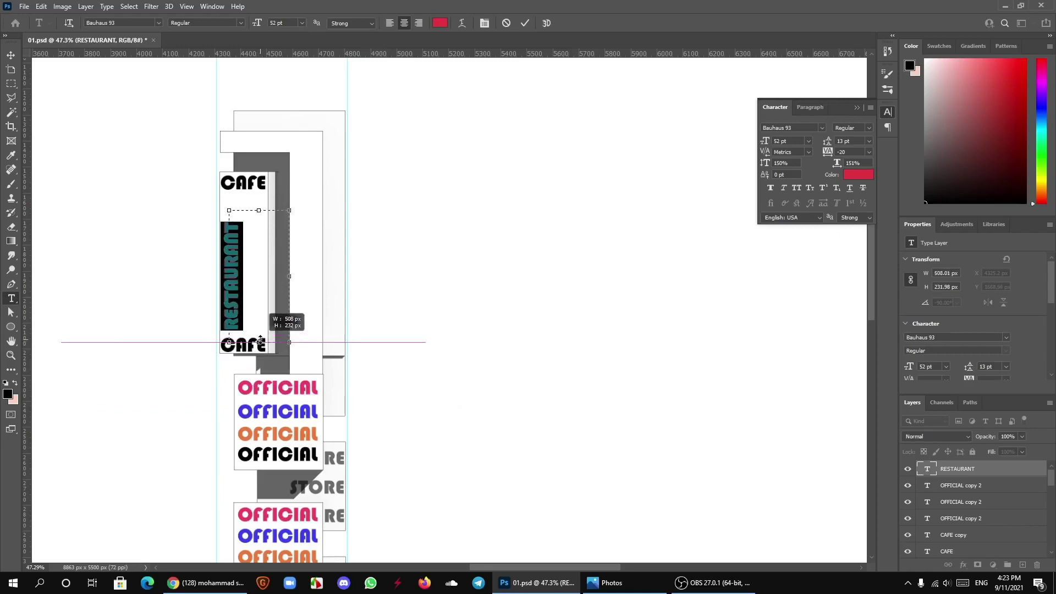
{"action": "scroll", "coordinate": [232, 300], "scroll_direction": "up", "scroll_amount": 3}
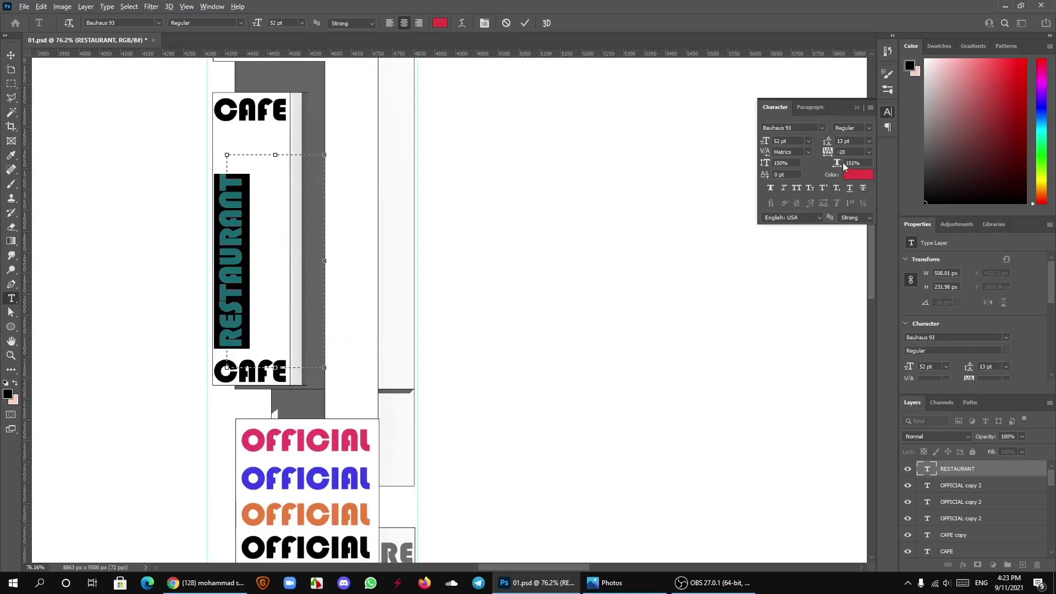
Step: Scale RESTAURANT to 277% vertical and 170% horizontal, extending the box toward the top CAFE
{"action": "left_click_drag", "start_coordinate": [837, 165], "coordinate": [839, 167]}
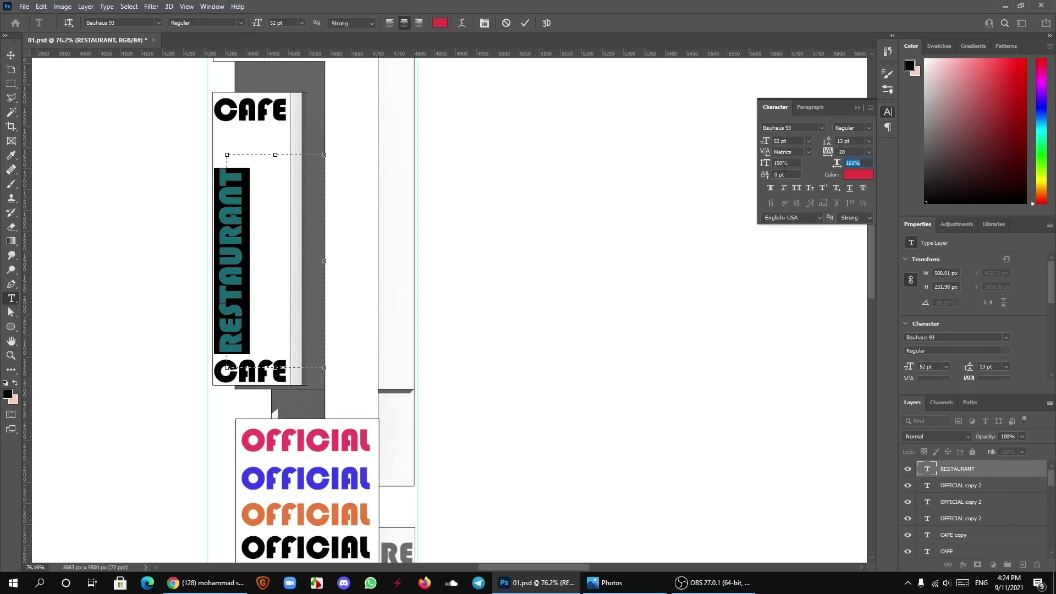
{"action": "mouse_move", "coordinate": [766, 169]}
{"action": "left_mouse_down"}
{"action": "mouse_move", "coordinate": [846, 170]}
{"action": "mouse_move", "coordinate": [830, 147]}
{"action": "left_mouse_up"}
{"action": "left_click", "coordinate": [837, 161]}
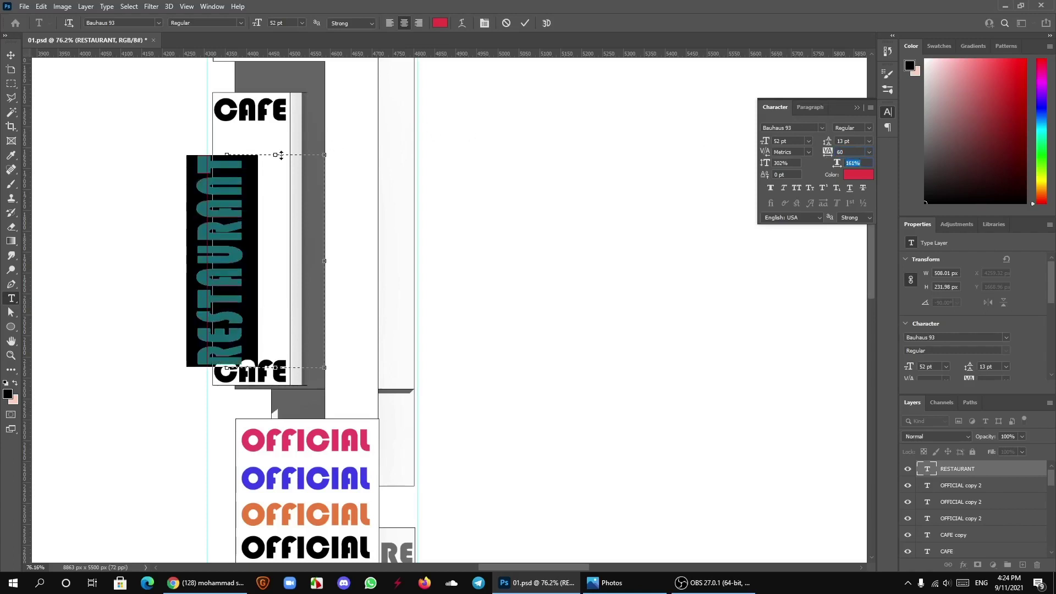
{"action": "left_click_drag", "start_coordinate": [279, 147], "coordinate": [280, 121]}
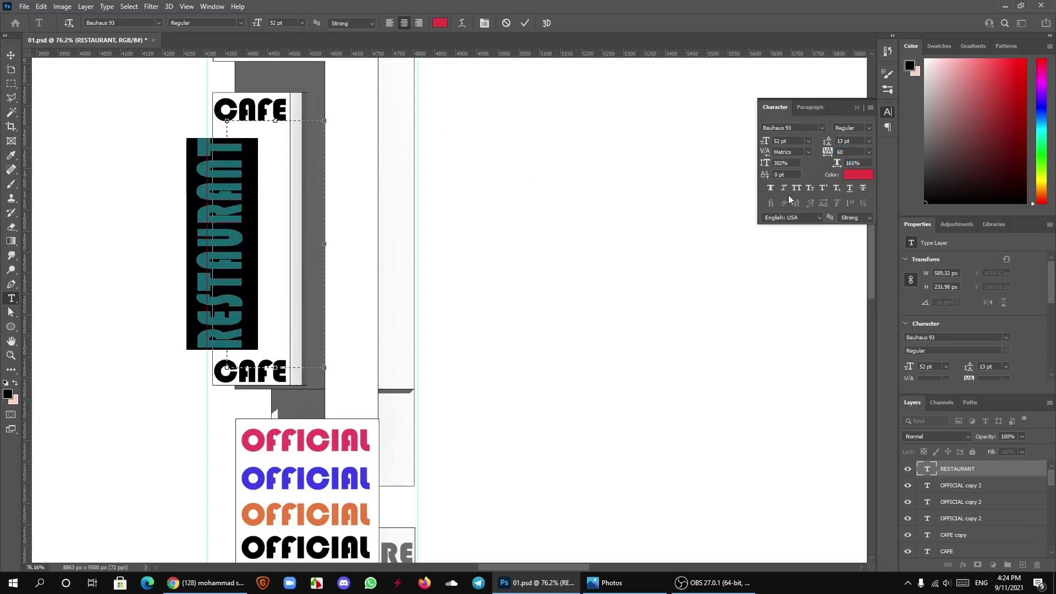
{"action": "left_click_drag", "start_coordinate": [835, 163], "coordinate": [839, 163]}
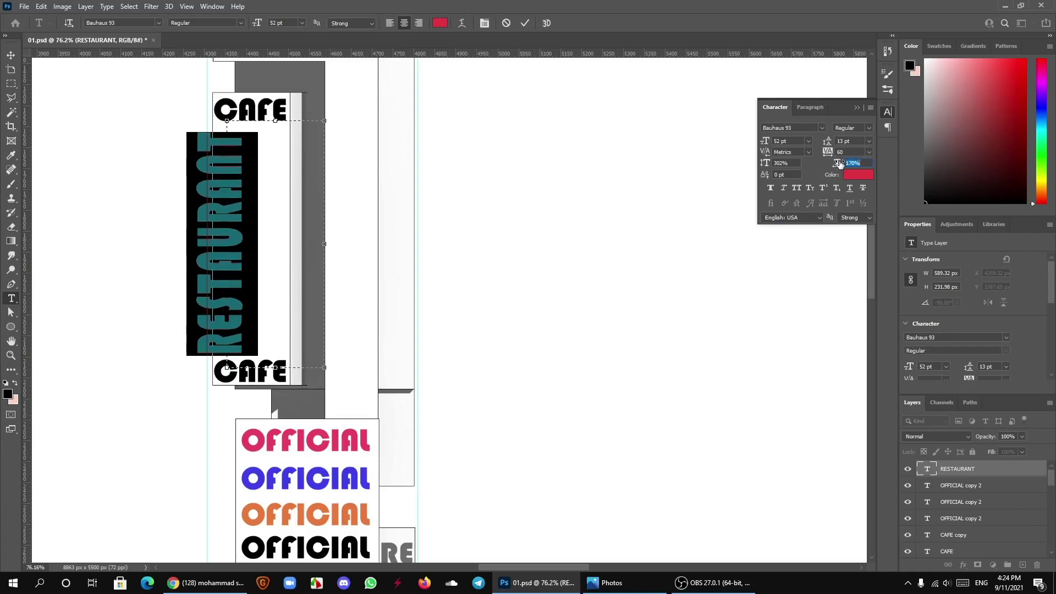
{"action": "left_click_drag", "start_coordinate": [766, 168], "coordinate": [751, 167]}
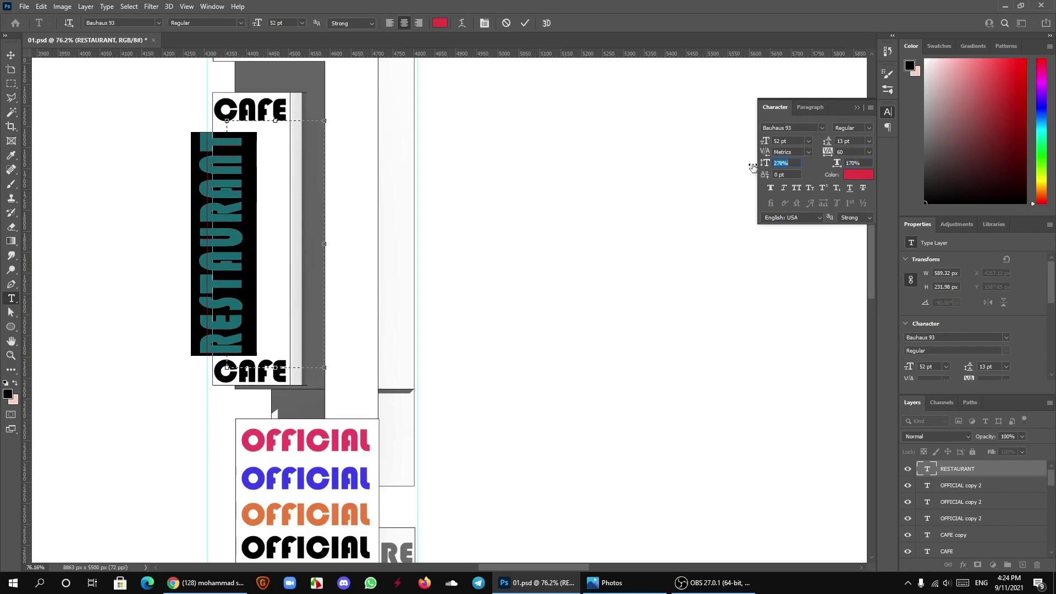
{"action": "left_click", "coordinate": [525, 23]}
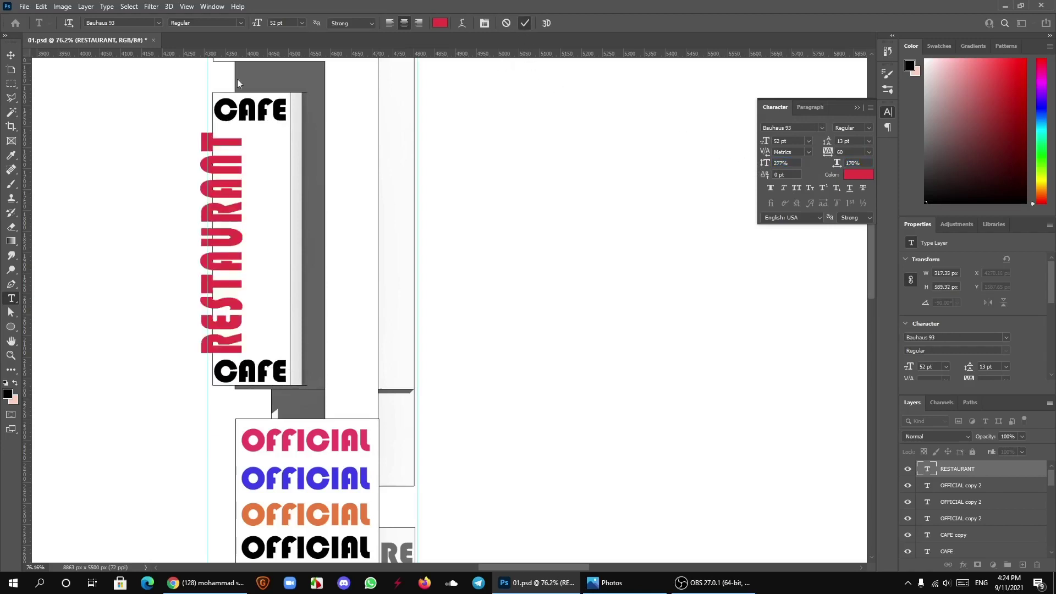
{"action": "left_click", "coordinate": [11, 55]}
Step: Nudge RESTAURANT right, then duplicate it onto the neighbouring white panel
{"action": "left_click_drag", "start_coordinate": [225, 191], "coordinate": [254, 195]}
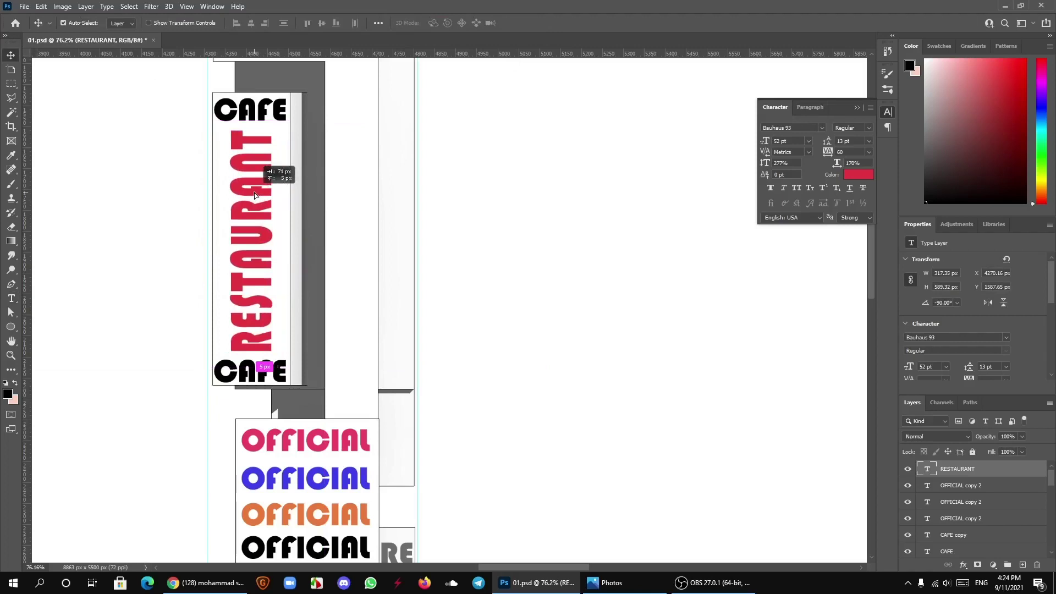
{"action": "scroll", "coordinate": [283, 266], "scroll_direction": "down", "scroll_amount": 3}
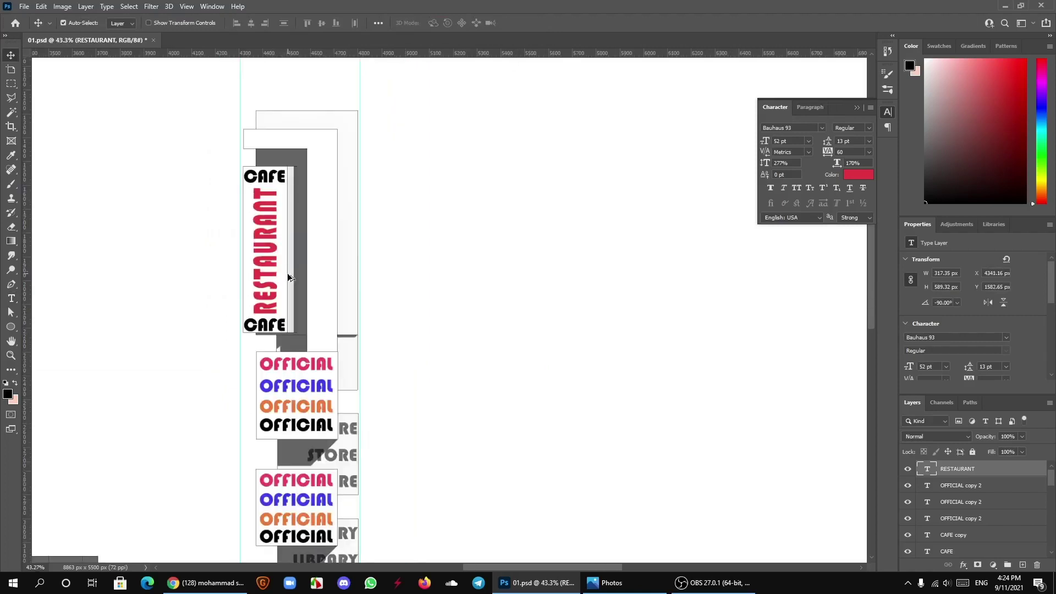
{"action": "scroll", "coordinate": [285, 278], "scroll_direction": "up", "scroll_amount": 2}
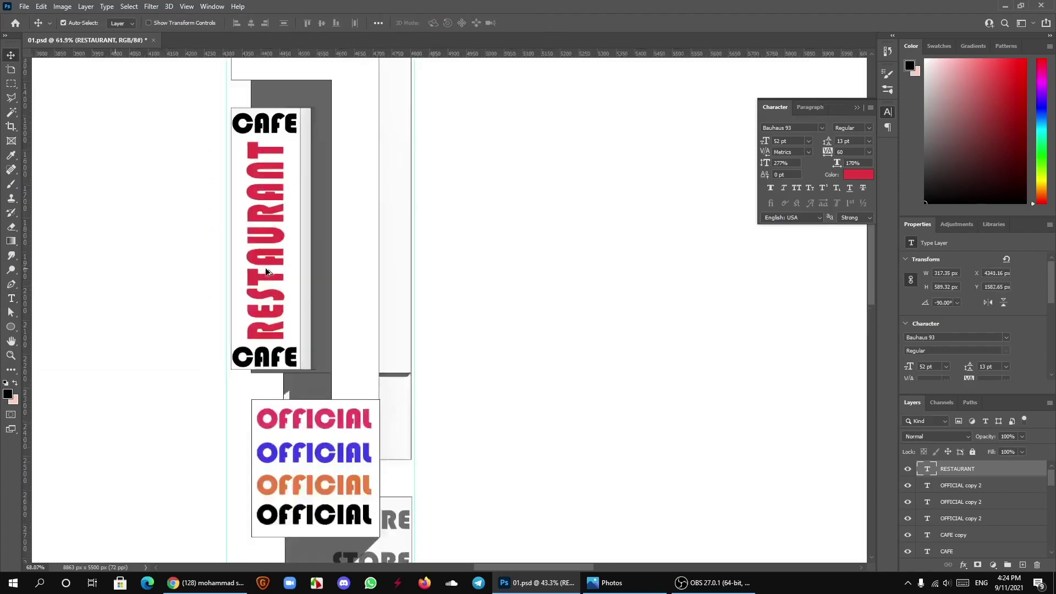
{"action": "scroll", "coordinate": [291, 284], "scroll_direction": "up", "scroll_amount": 1}
{"action": "scroll", "coordinate": [281, 282], "scroll_direction": "down", "scroll_amount": 2}
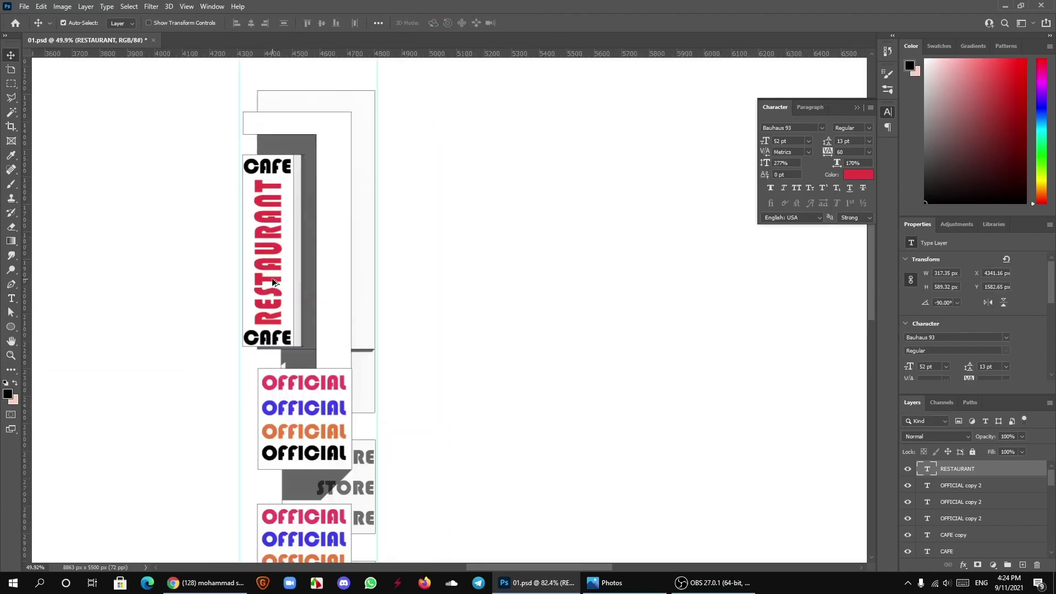
{"action": "scroll", "coordinate": [322, 298], "scroll_direction": "up", "scroll_amount": 2}
{"action": "scroll", "coordinate": [330, 308], "scroll_direction": "down", "scroll_amount": 1}
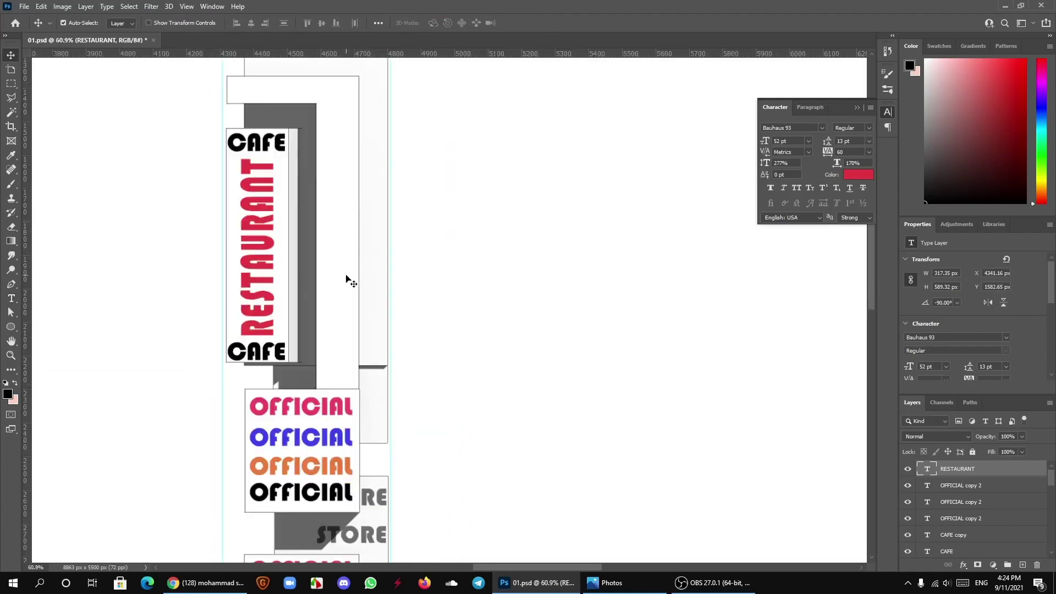
{"action": "scroll", "coordinate": [351, 385], "scroll_direction": "up", "scroll_amount": 1}
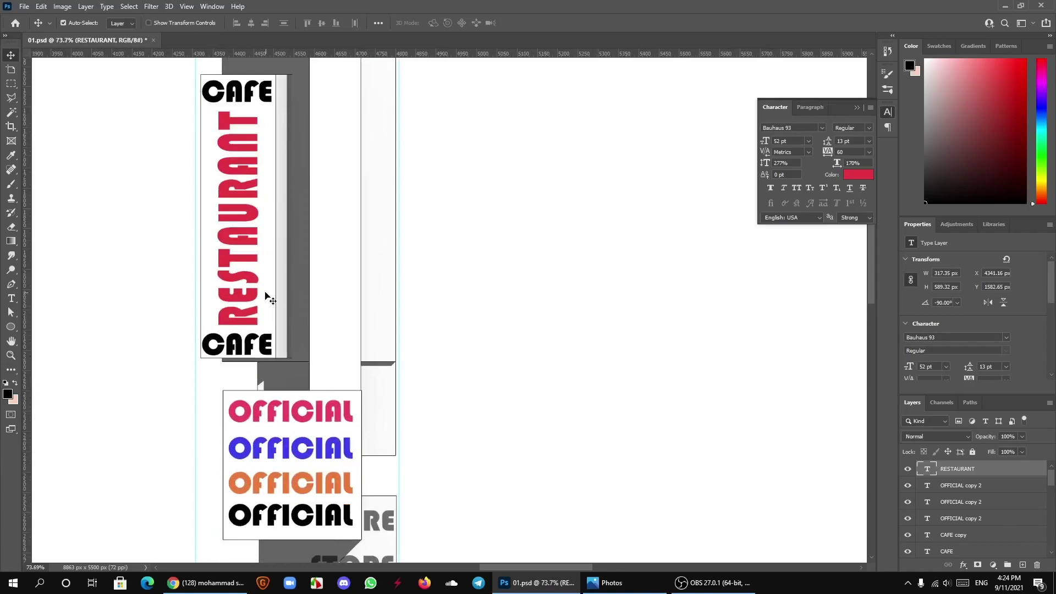
{"action": "left_click_drag", "start_coordinate": [252, 284], "coordinate": [346, 284]}
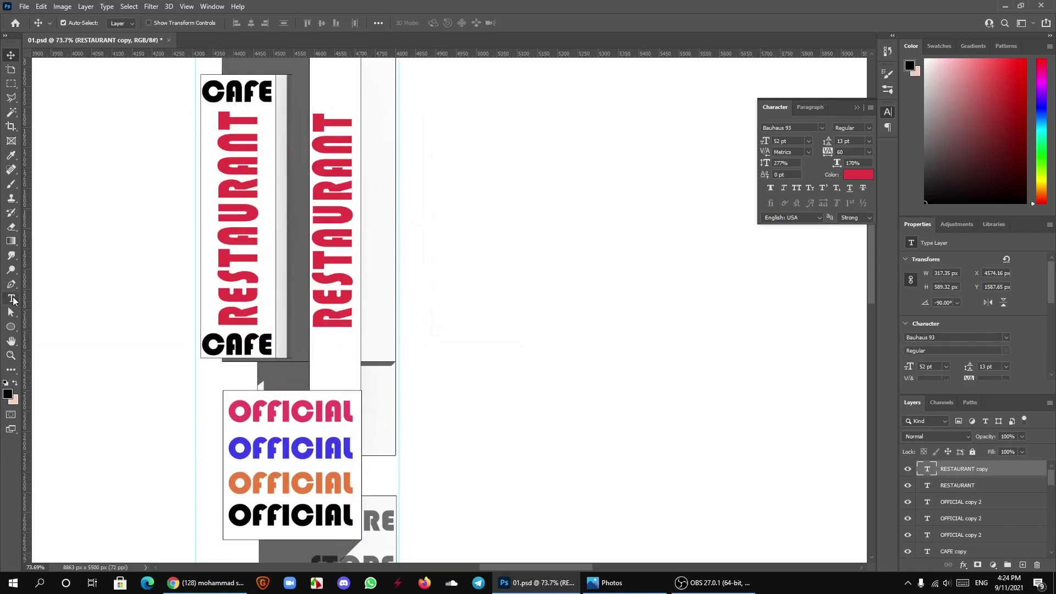
Step: Retype the copied vertical RESTAURANT text as LOBBY
{"action": "left_click", "coordinate": [11, 299]}
{"action": "left_click", "coordinate": [343, 257]}
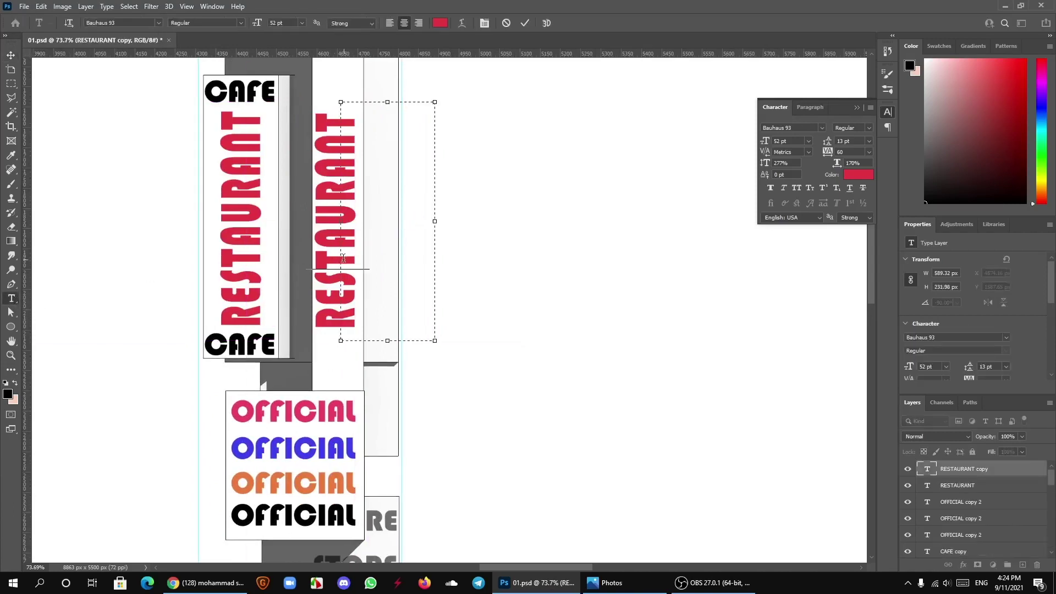
{"action": "key", "text": "ctrl"}
{"action": "key", "text": "ctrl+a"}
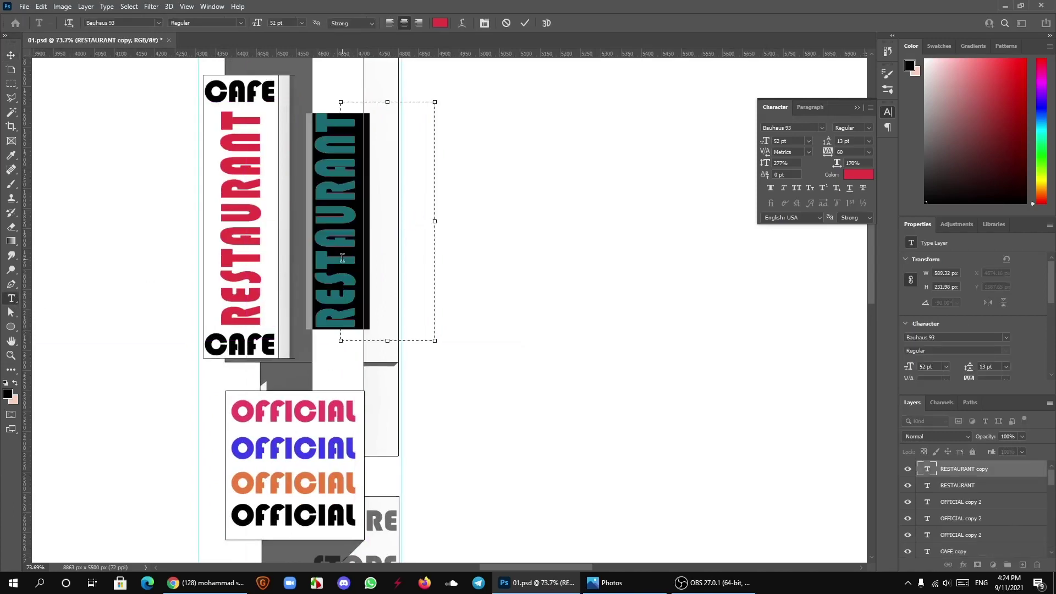
{"action": "type", "text": "10"}
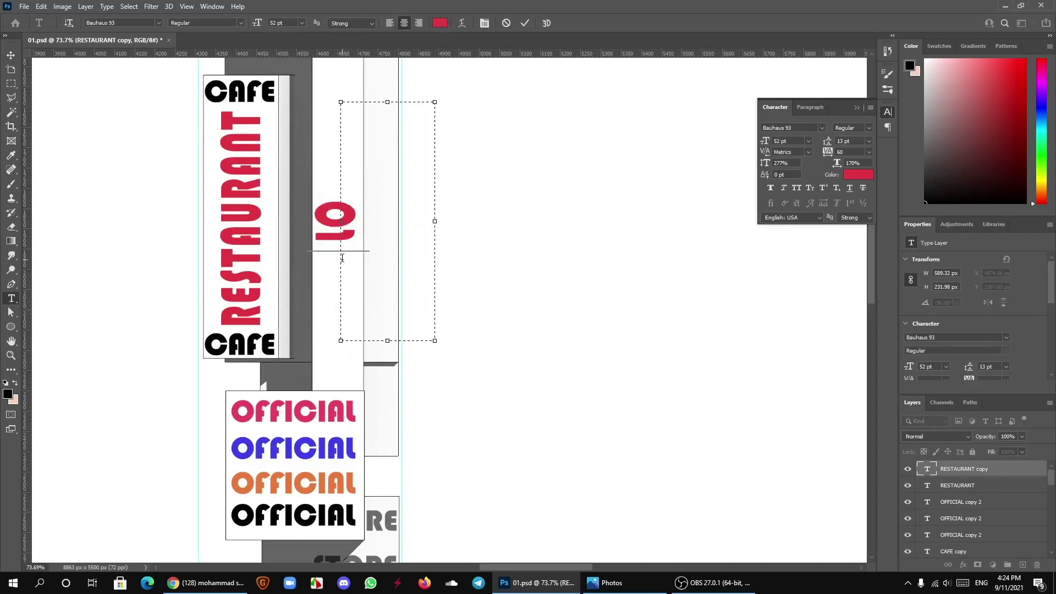
{"action": "type", "text": "B"}
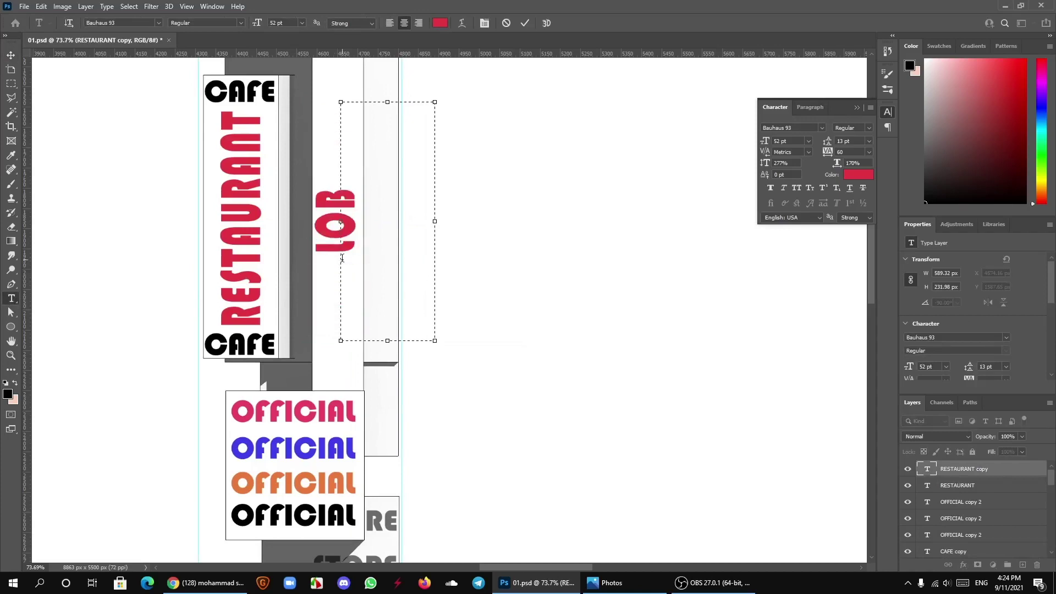
{"action": "type", "text": "BY"}
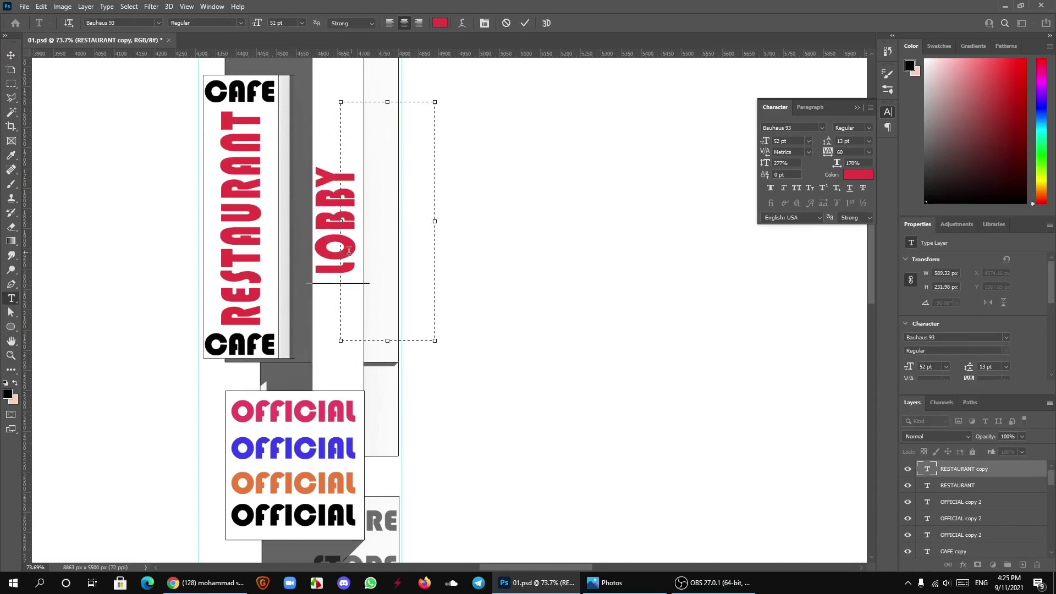
{"action": "double_click", "coordinate": [354, 215]}
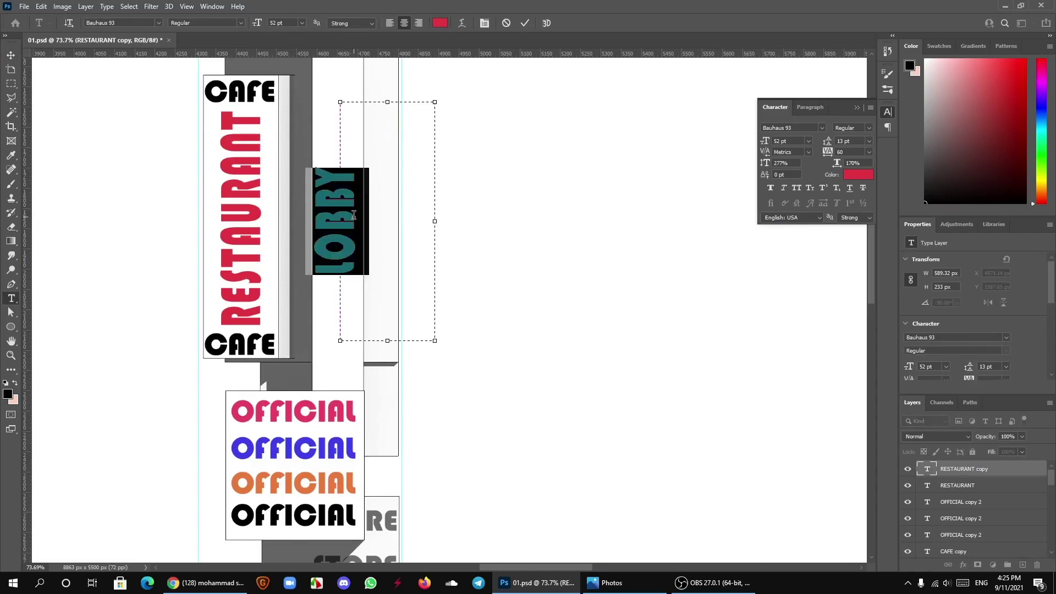
Step: Colour LOBBY purple by sampling the bottom LOBBY label in the Color Picker
{"action": "left_click", "coordinate": [440, 23]}
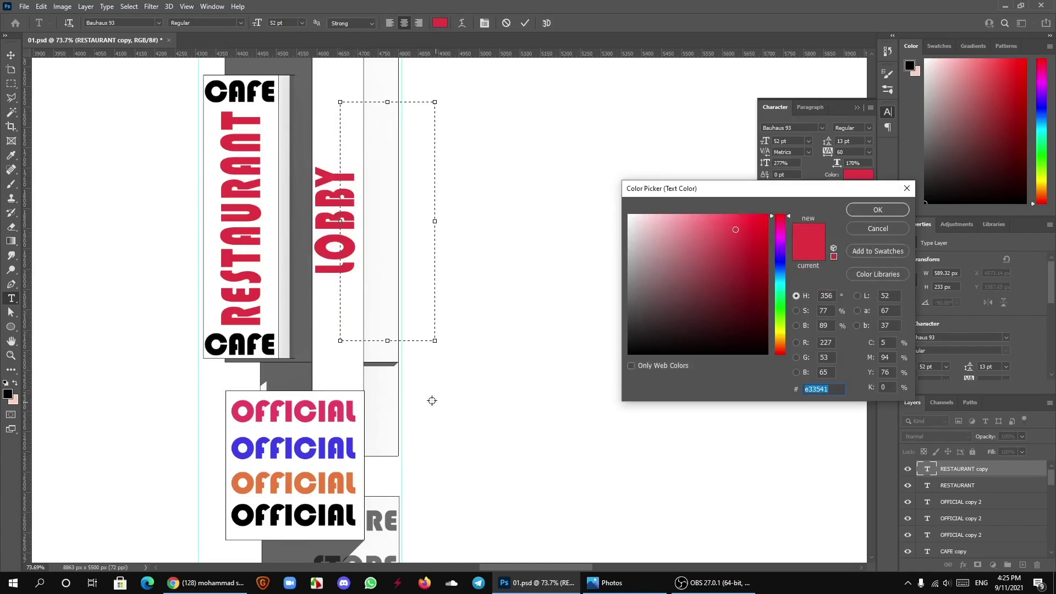
{"action": "key", "text": "alt"}
{"action": "left_click", "coordinate": [877, 210]}
{"action": "scroll", "coordinate": [431, 323], "scroll_direction": "down", "scroll_amount": 3}
{"action": "scroll", "coordinate": [436, 332], "scroll_direction": "down", "scroll_amount": 3}
{"action": "scroll", "coordinate": [430, 337], "scroll_direction": "down", "scroll_amount": 2, "text": "alt"}
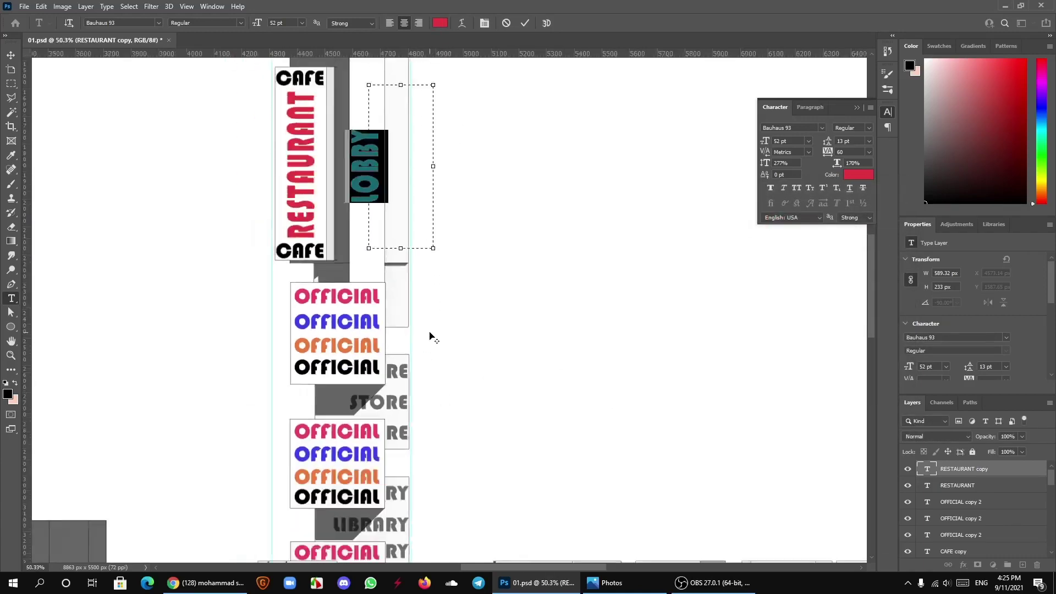
{"action": "scroll", "coordinate": [430, 337], "scroll_direction": "down", "scroll_amount": 1, "text": "alt"}
{"action": "scroll", "coordinate": [417, 397], "scroll_direction": "down", "scroll_amount": 1, "text": "alt"}
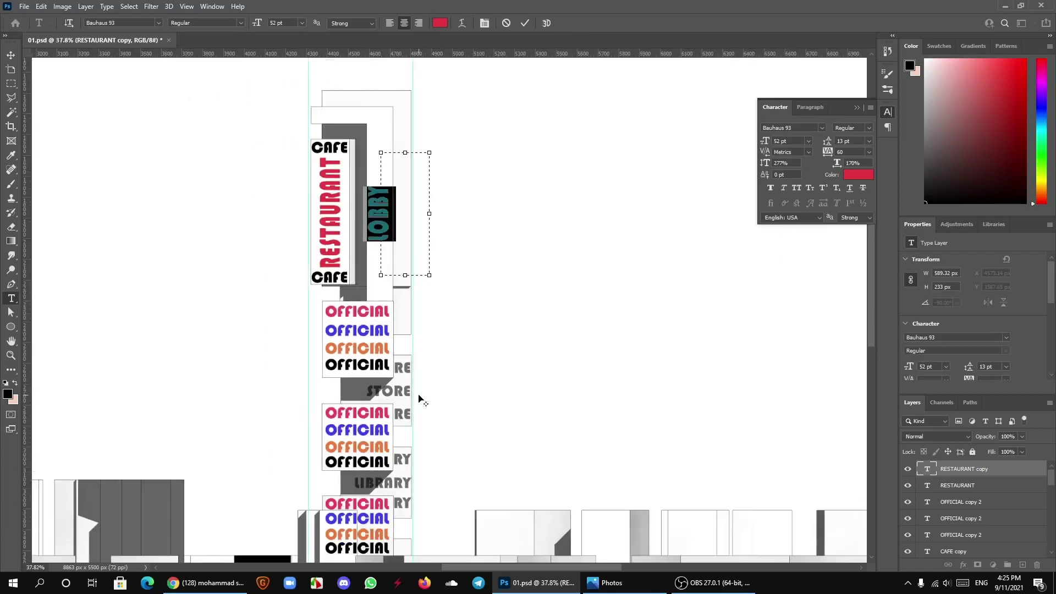
{"action": "scroll", "coordinate": [416, 397], "scroll_direction": "down", "scroll_amount": 2, "text": "alt"}
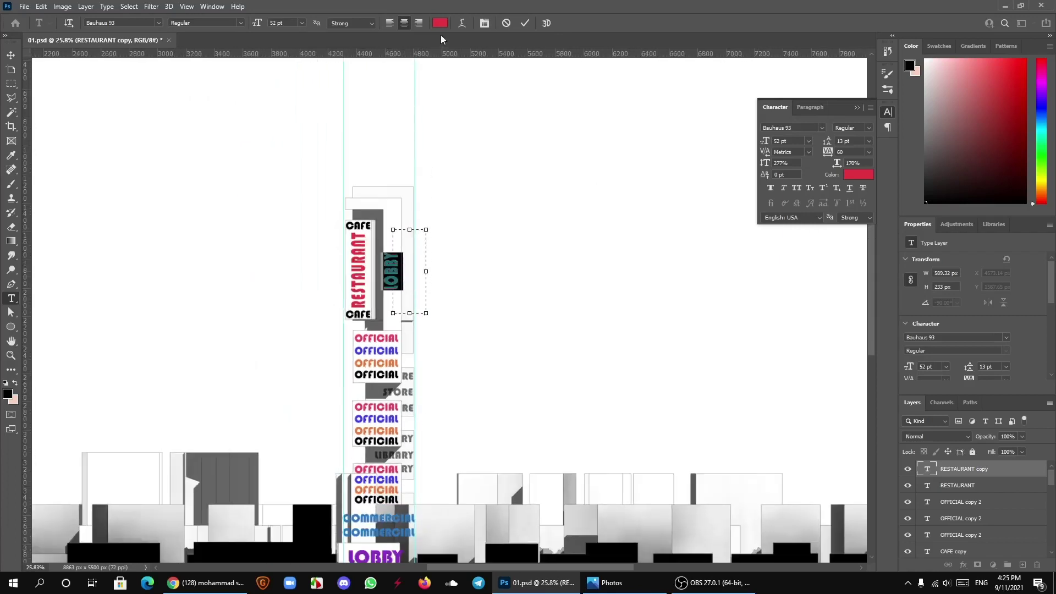
{"action": "left_click", "coordinate": [440, 23]}
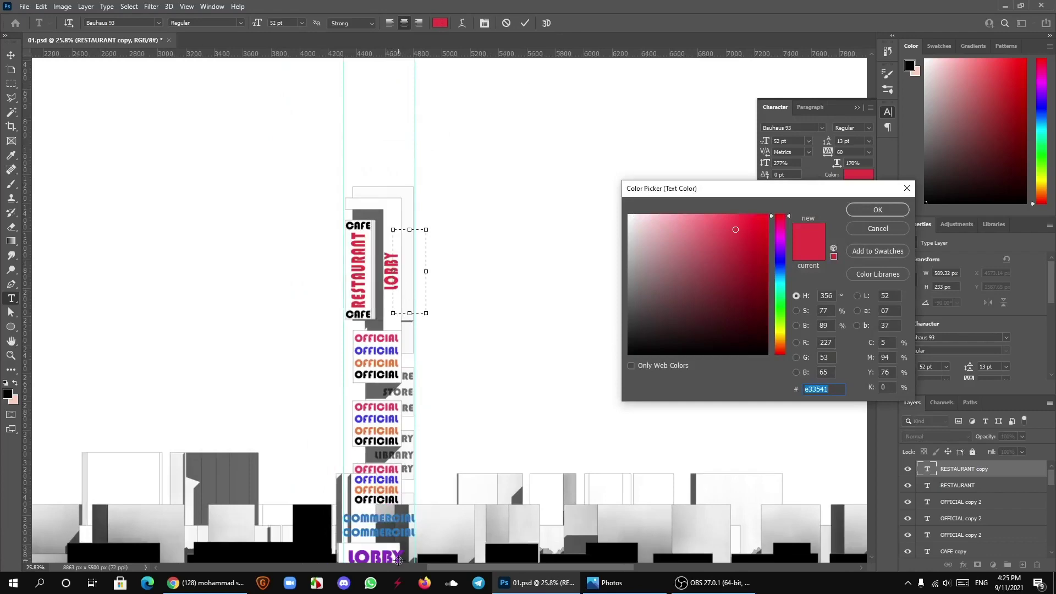
{"action": "left_click", "coordinate": [398, 560]}
{"action": "left_click", "coordinate": [868, 210]}
{"action": "scroll", "coordinate": [390, 268], "scroll_direction": "up", "scroll_amount": 3, "text": "alt"}
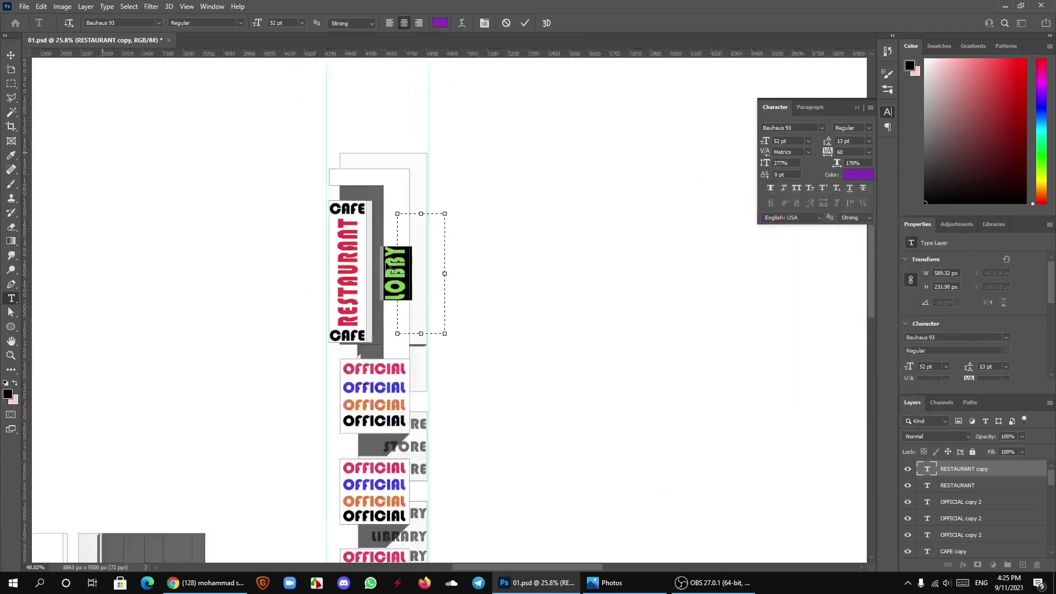
{"action": "scroll", "coordinate": [387, 266], "scroll_direction": "up", "scroll_amount": 3, "text": "alt"}
{"action": "scroll", "coordinate": [388, 277], "scroll_direction": "up", "scroll_amount": 1, "text": "alt"}
{"action": "scroll", "coordinate": [388, 280], "scroll_direction": "down", "scroll_amount": 1, "text": "alt"}
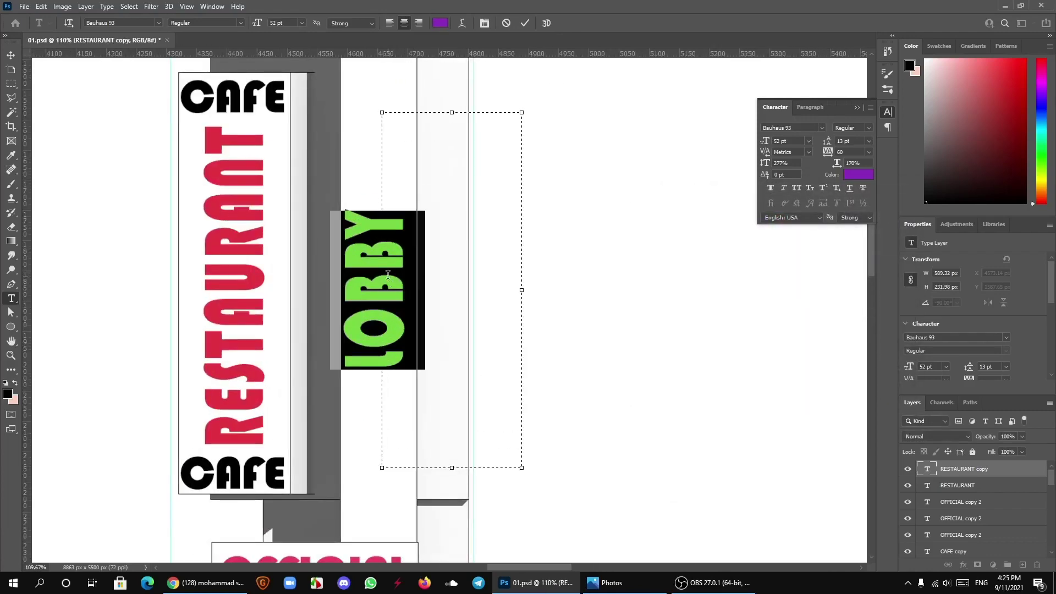
{"action": "scroll", "coordinate": [387, 281], "scroll_direction": "down", "scroll_amount": 2, "text": "alt"}
{"action": "scroll", "coordinate": [388, 280], "scroll_direction": "down", "scroll_amount": 1, "text": "alt"}
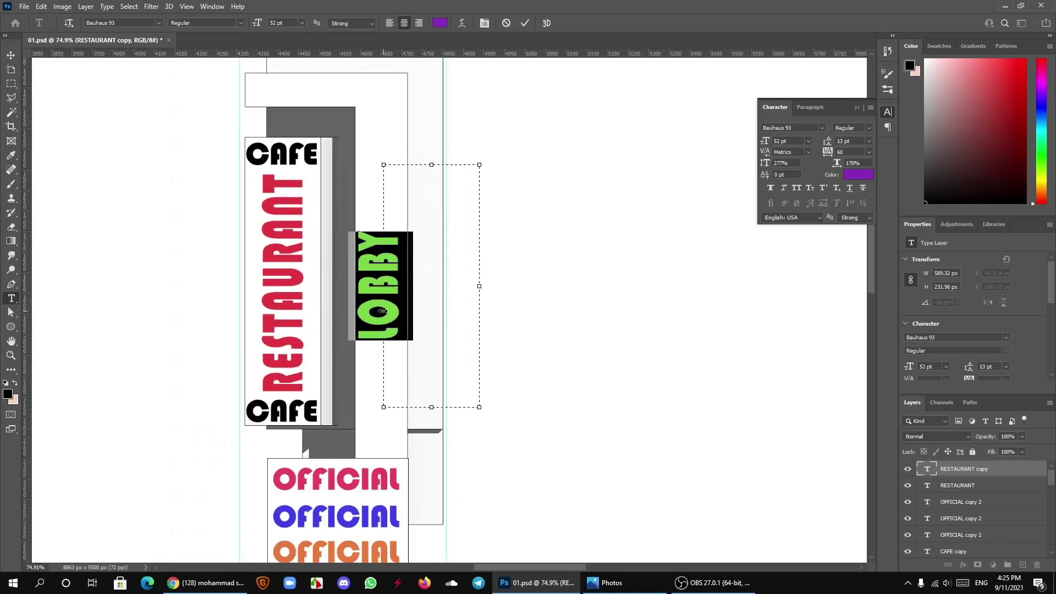
Step: Stretch the LOBBY letters taller and larger and spread them widely apart
{"action": "left_click_drag", "start_coordinate": [841, 164], "coordinate": [850, 168]}
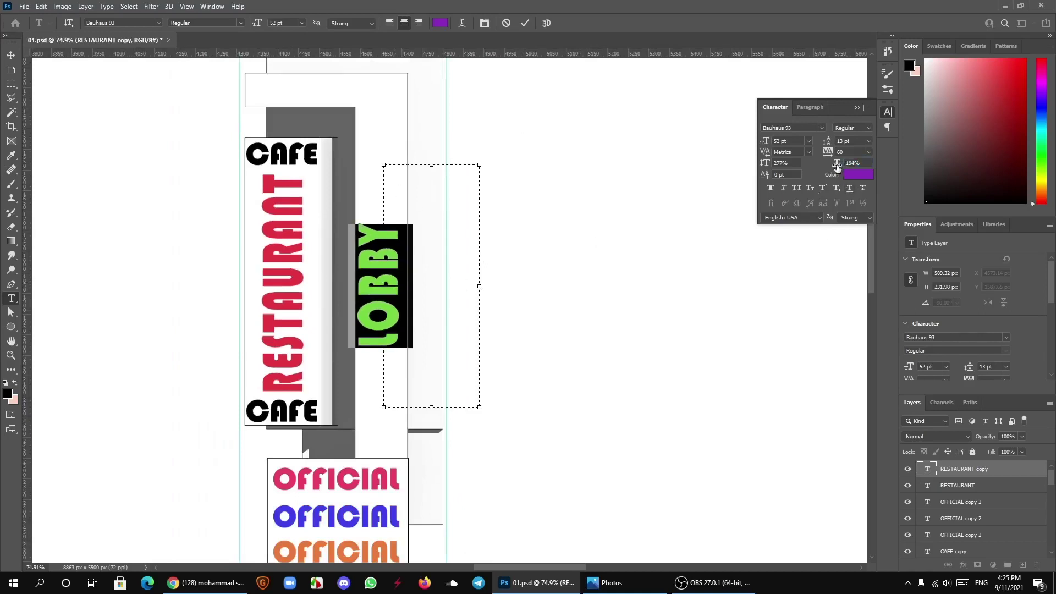
{"action": "left_click_drag", "start_coordinate": [851, 168], "coordinate": [856, 165]}
{"action": "left_click_drag", "start_coordinate": [764, 169], "coordinate": [748, 169]}
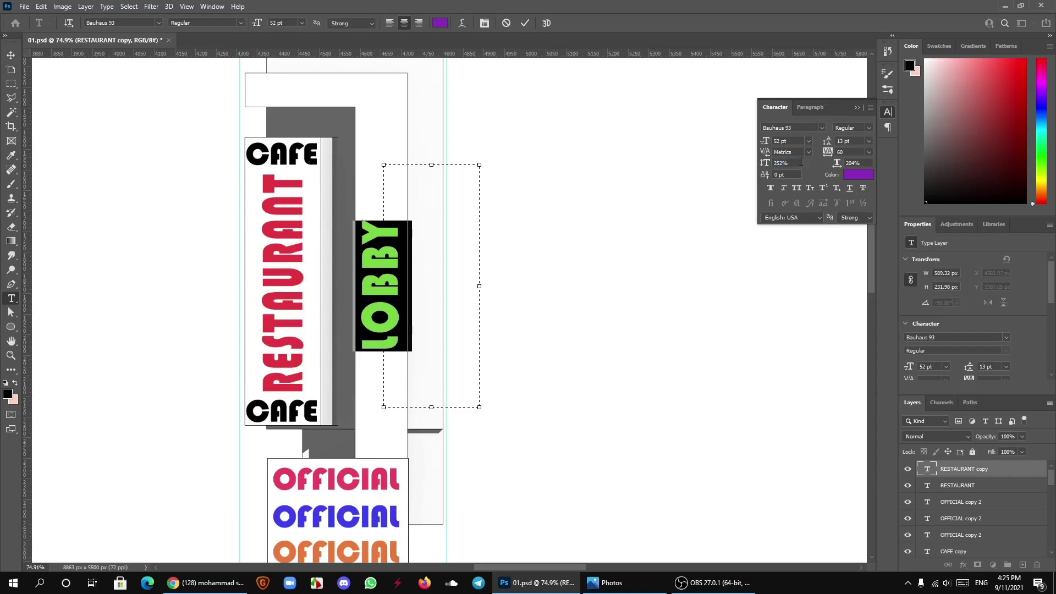
{"action": "left_click_drag", "start_coordinate": [837, 158], "coordinate": [856, 157]}
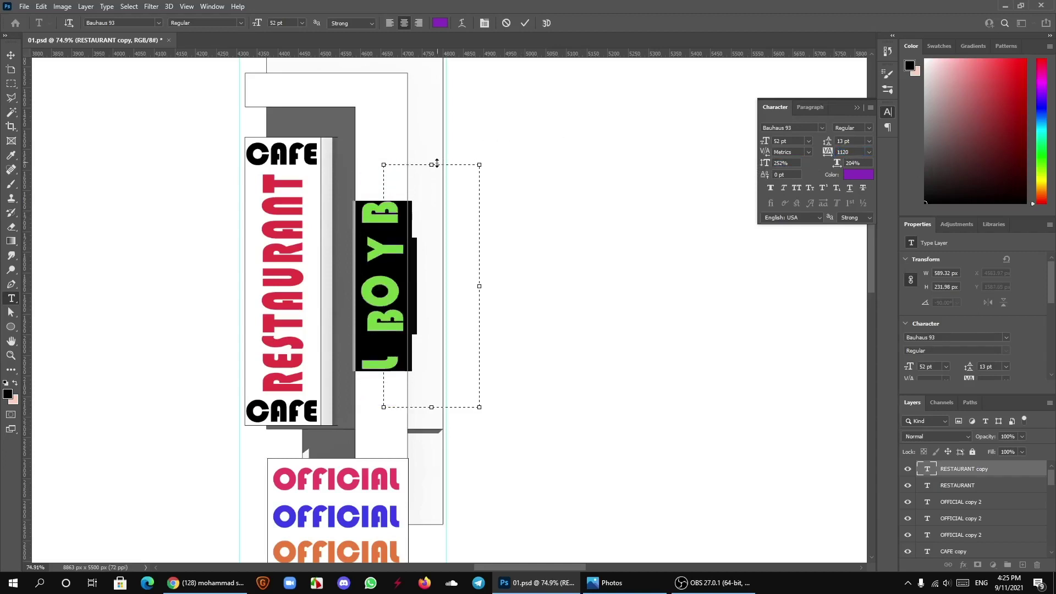
Step: Enlarge the text box, fine-tune spacing and height, commit, and nudge LOBBY slightly lower
{"action": "left_click_drag", "start_coordinate": [432, 164], "coordinate": [431, 92]}
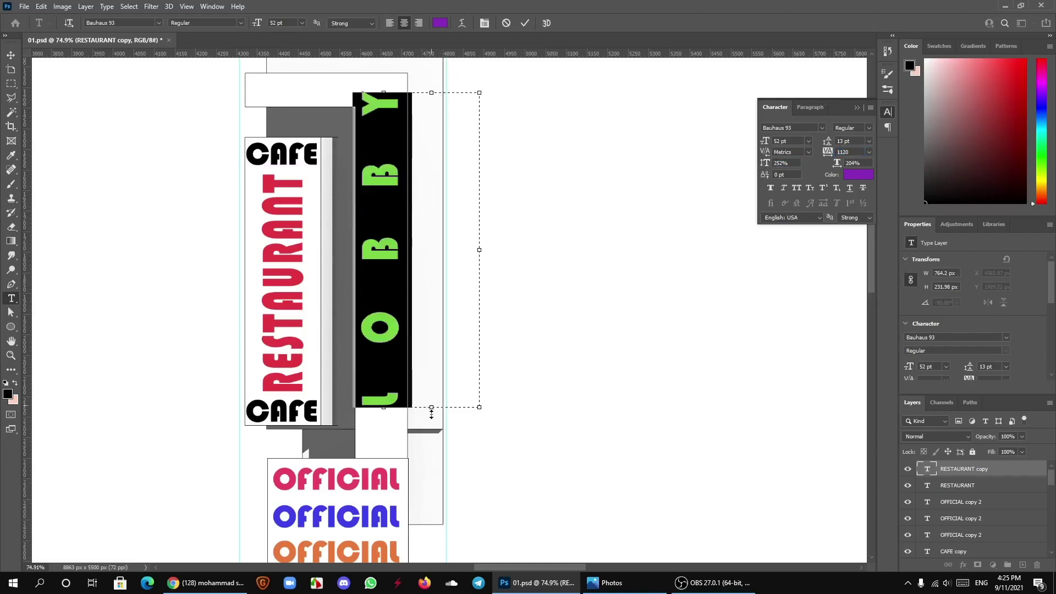
{"action": "left_click_drag", "start_coordinate": [431, 414], "coordinate": [432, 421]}
{"action": "left_click_drag", "start_coordinate": [833, 156], "coordinate": [829, 155]}
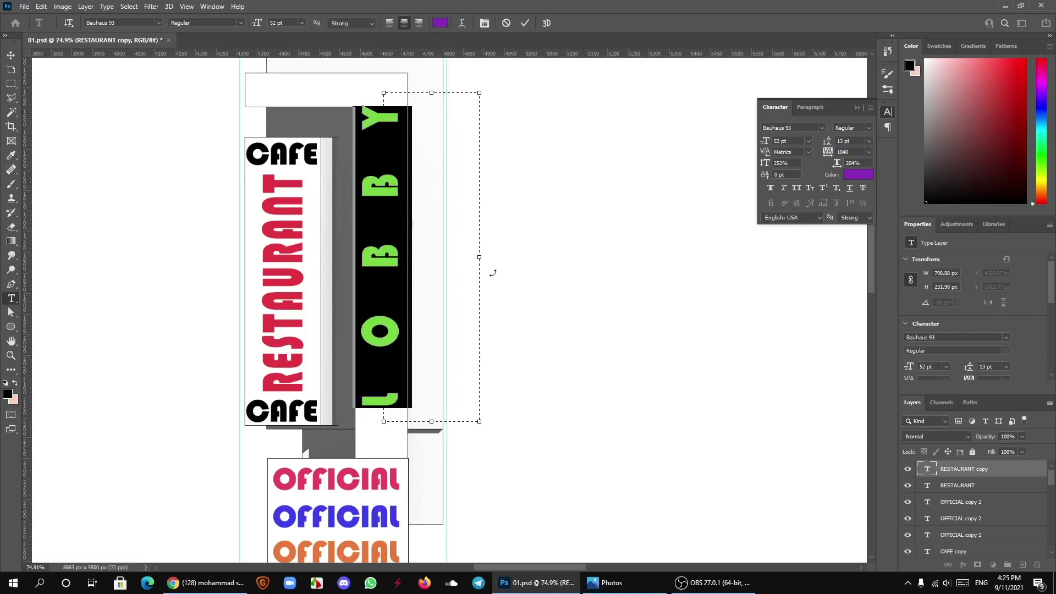
{"action": "left_click_drag", "start_coordinate": [838, 166], "coordinate": [834, 164]}
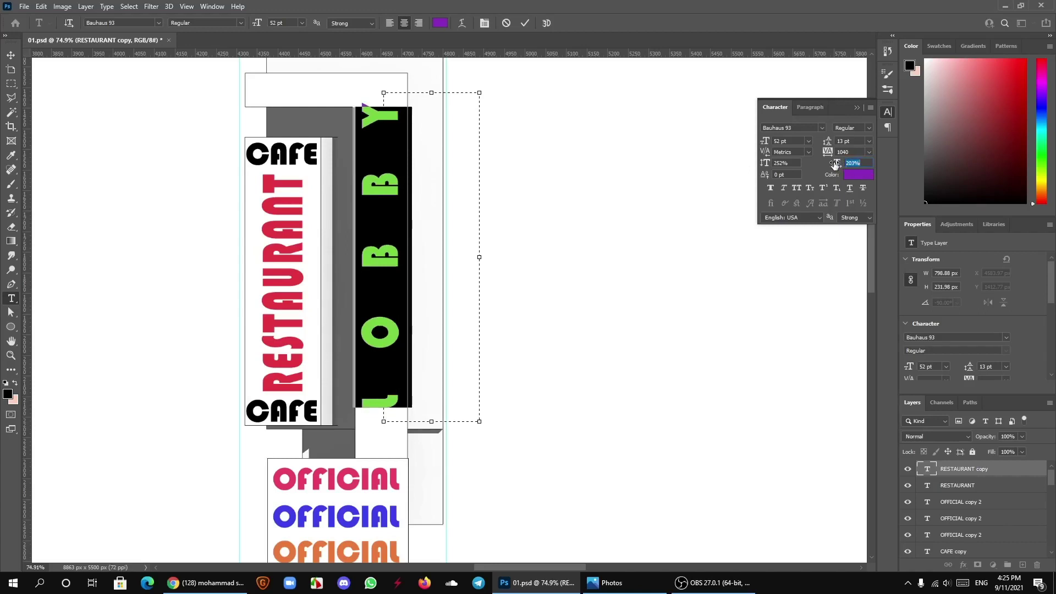
{"action": "left_click", "coordinate": [525, 22]}
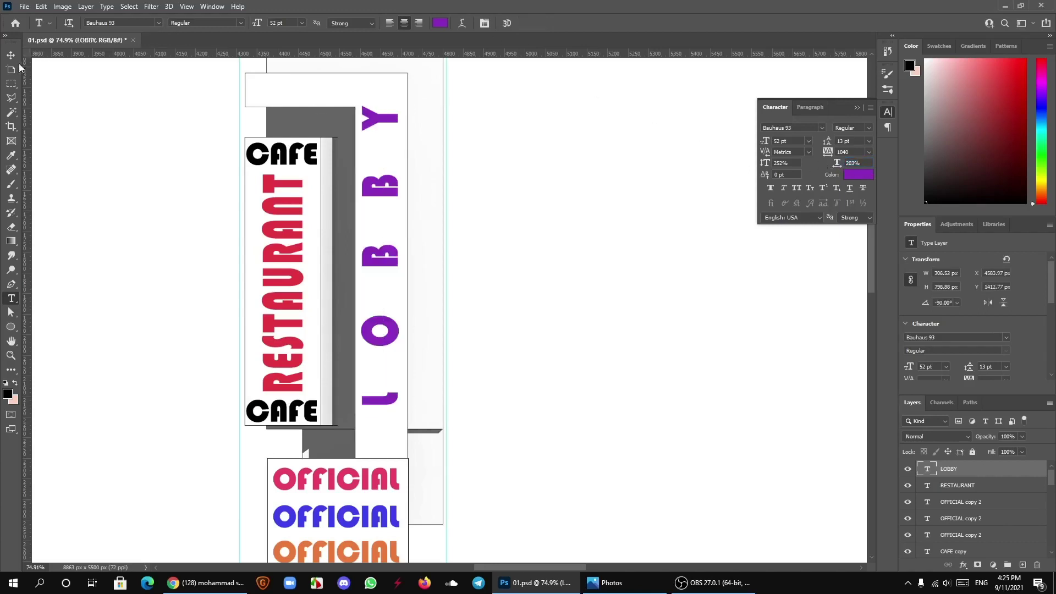
{"action": "key", "text": "v"}
{"action": "left_click_drag", "start_coordinate": [391, 322], "coordinate": [390, 344]}
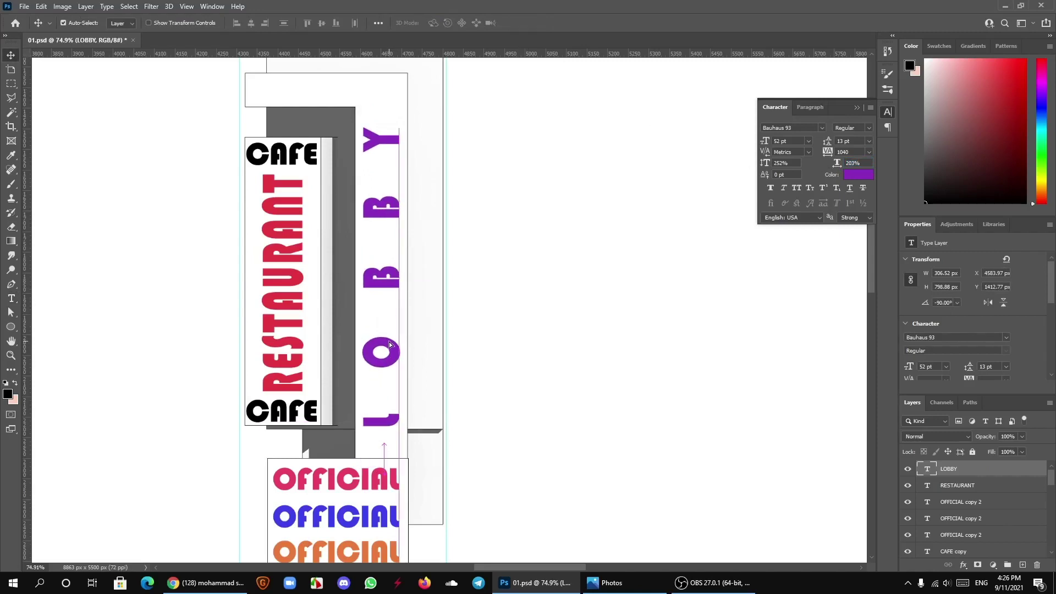
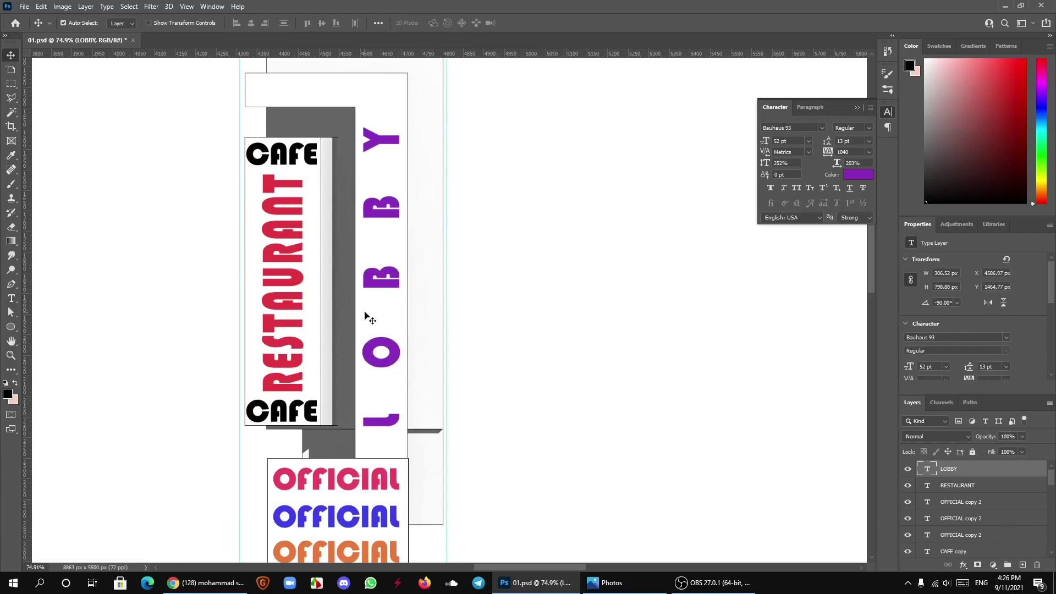
Step: Add a text box beside the LOBBY column reading HOTEL & GALLERY
{"action": "left_click", "coordinate": [11, 298]}
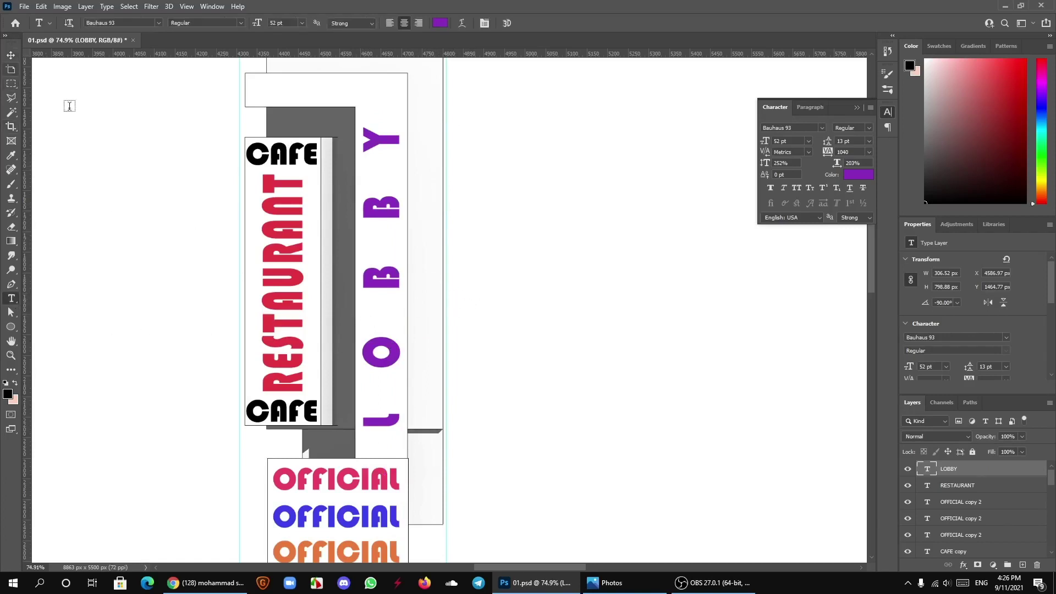
{"action": "left_click_drag", "start_coordinate": [448, 271], "coordinate": [786, 370]}
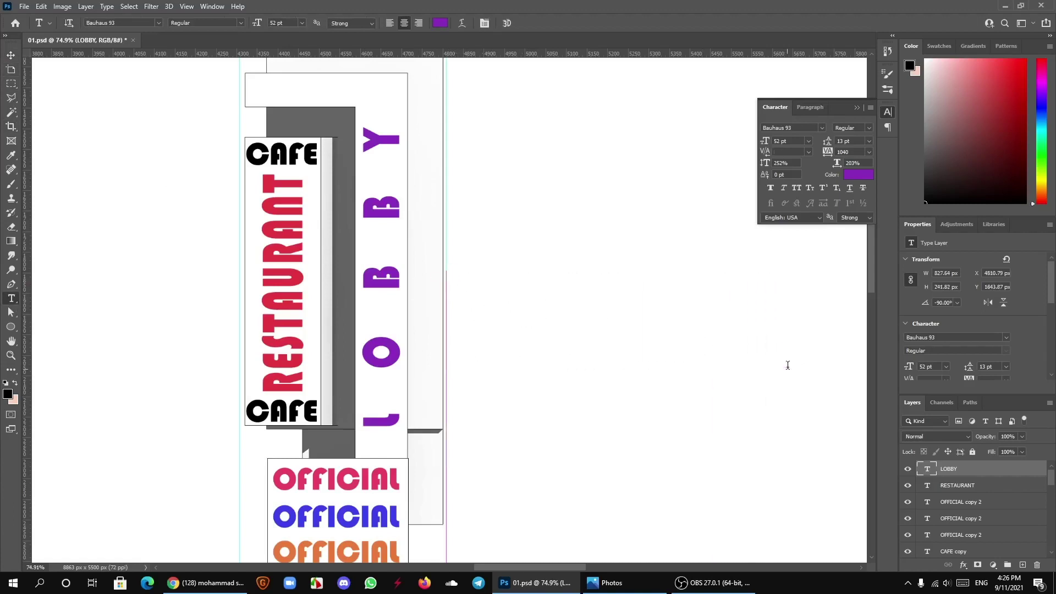
{"action": "type", "text": "HO"}
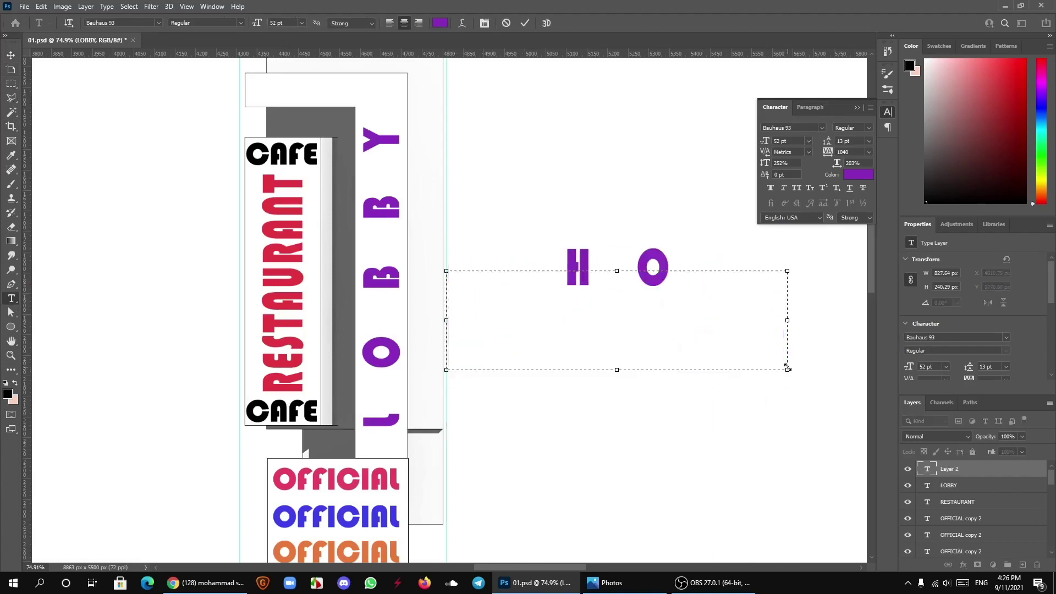
{"action": "type", "text": "TE"}
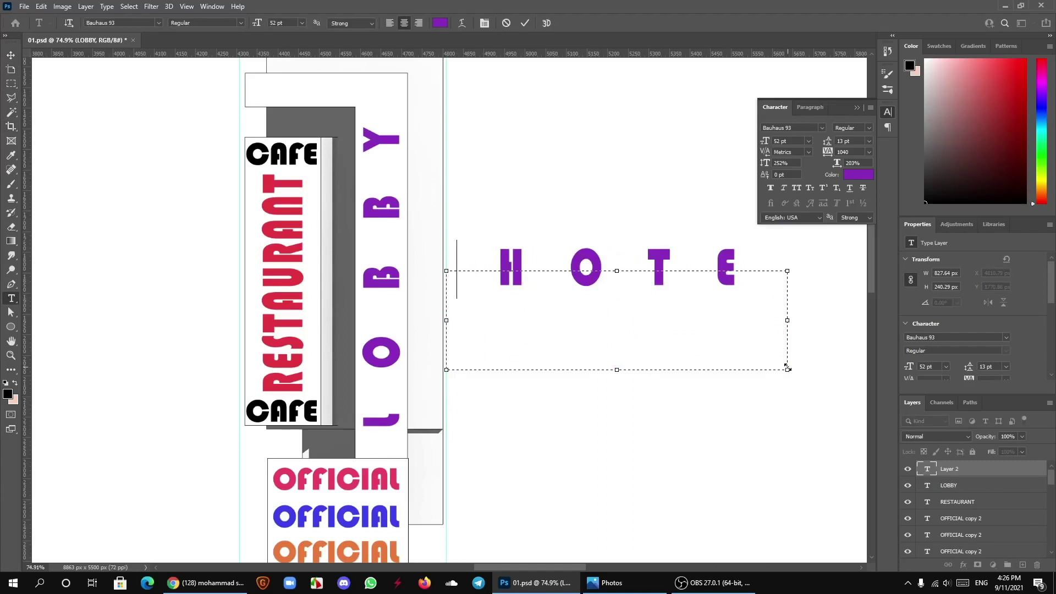
{"action": "type", "text": "L"}
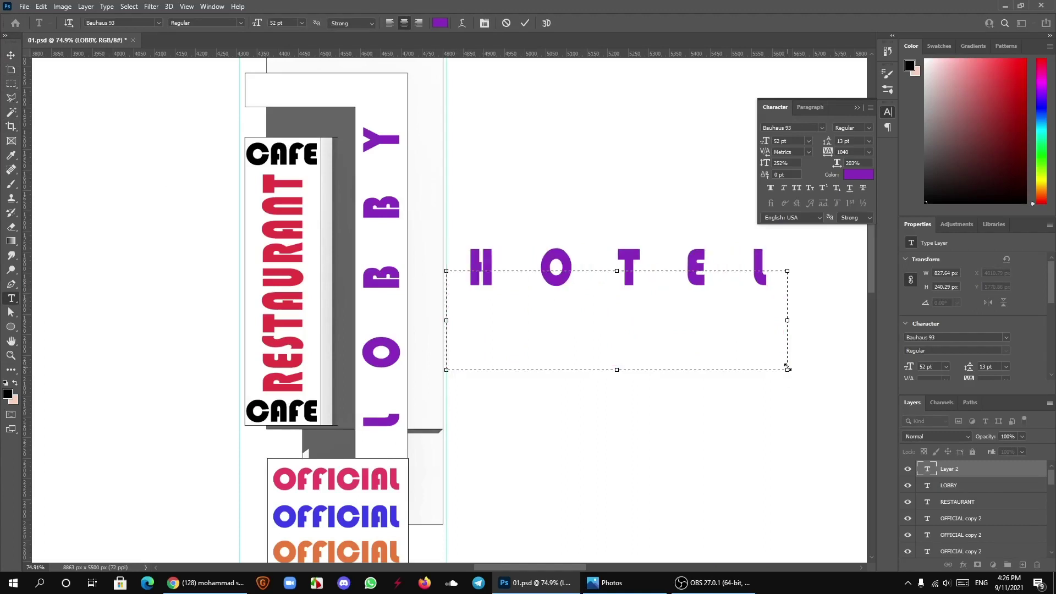
{"action": "type", "text": "&"}
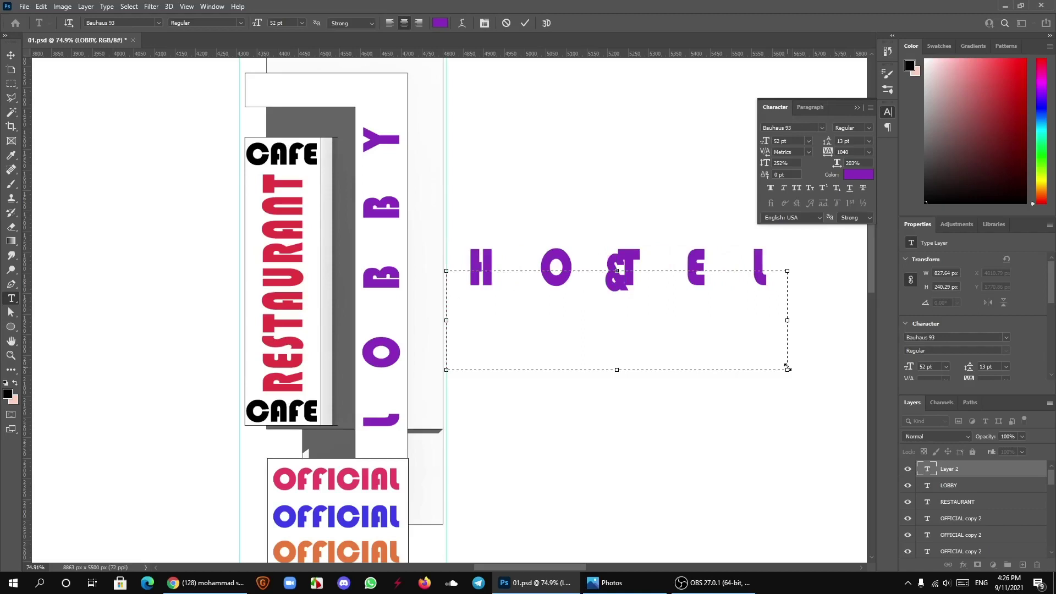
{"action": "type", "text": "GA"}
{"action": "type", "text": "l"}
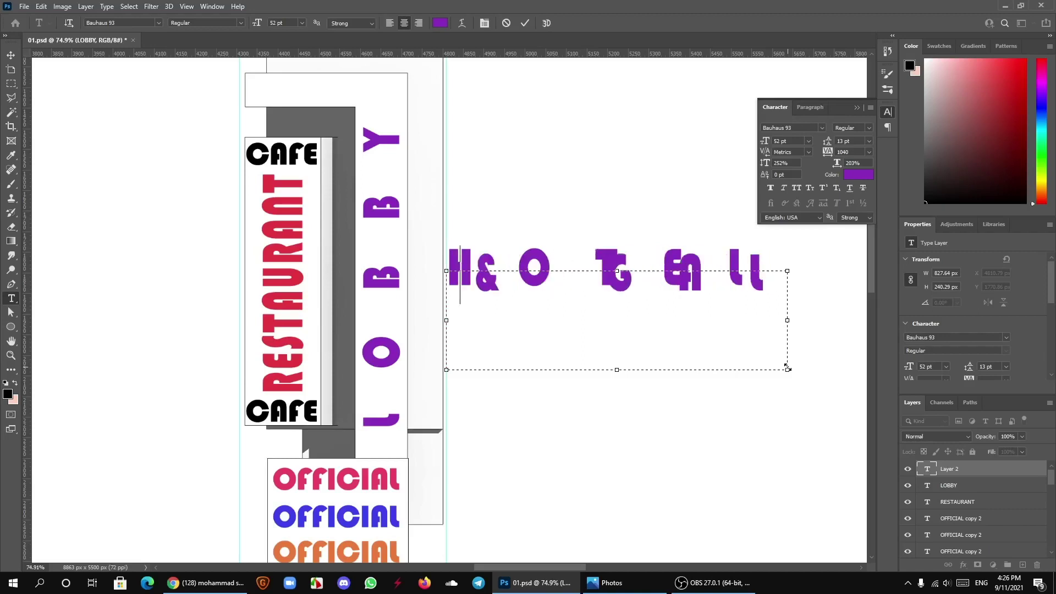
{"action": "type", "text": "l"}
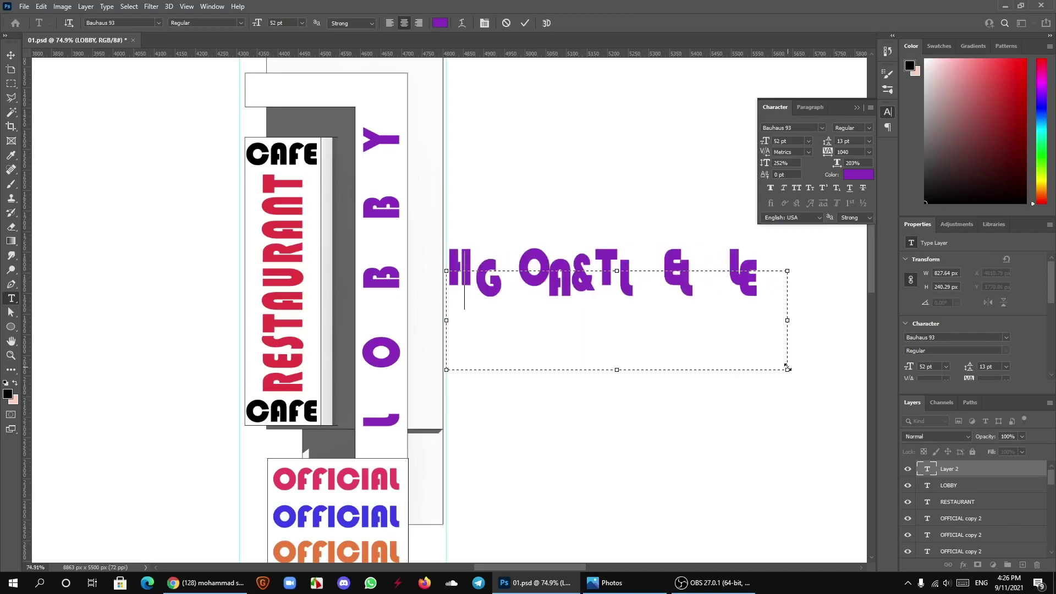
{"action": "type", "text": "y"}
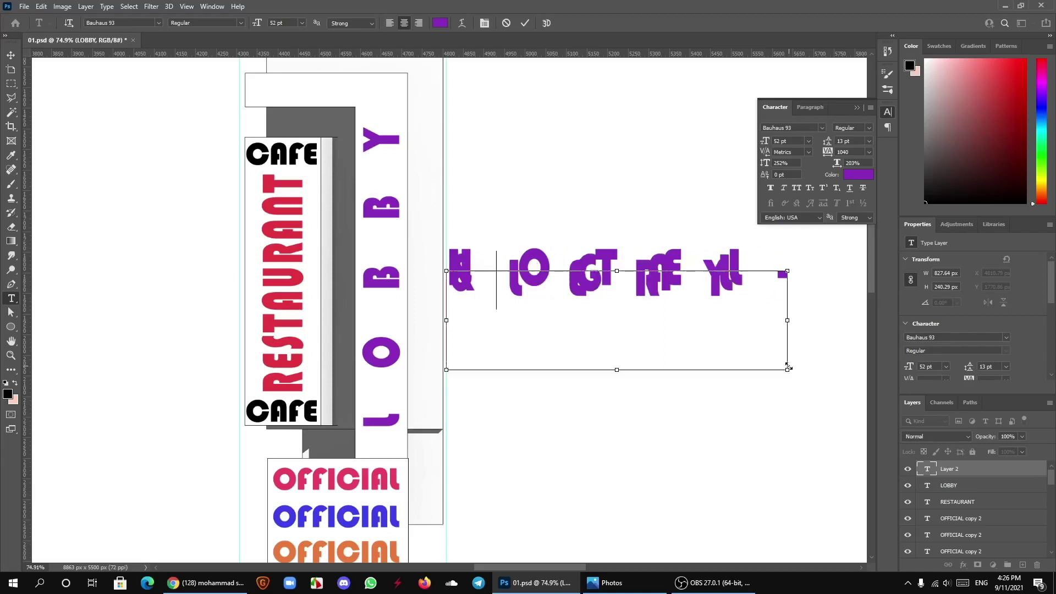
Step: Widen the HOTEL & GALLERY text box and set tracking to 360 at 49 pt
{"action": "key", "text": "ctrl+a"}
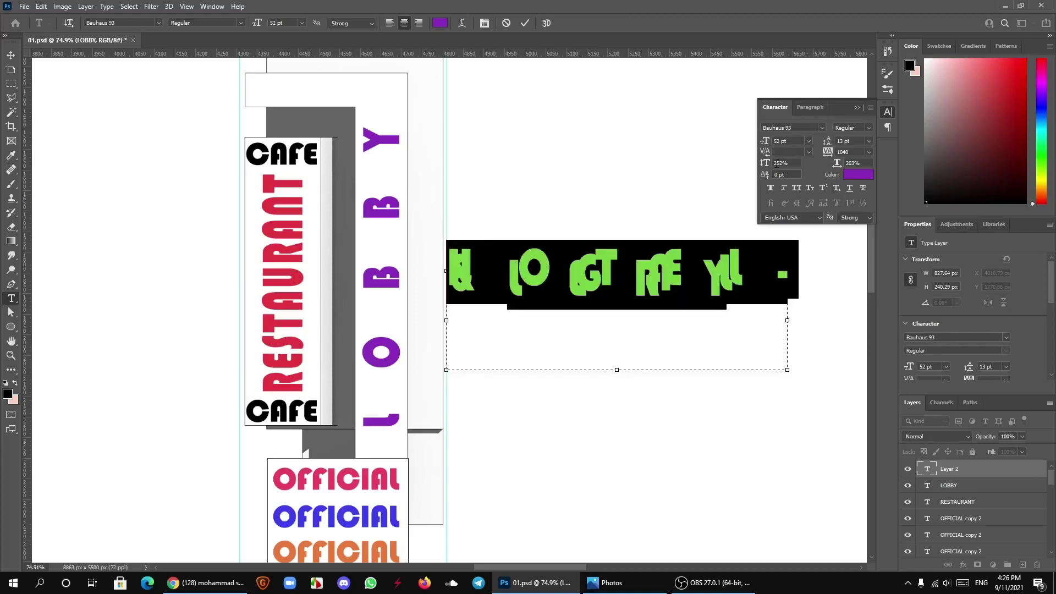
{"action": "left_click_drag", "start_coordinate": [828, 153], "coordinate": [793, 164]}
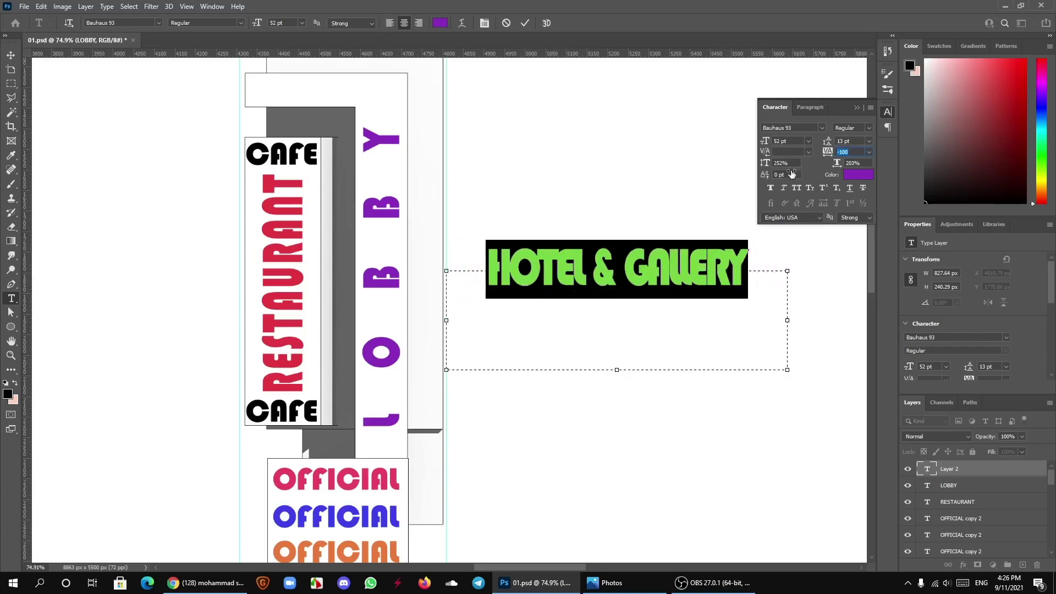
{"action": "left_click_drag", "start_coordinate": [787, 320], "coordinate": [846, 320]}
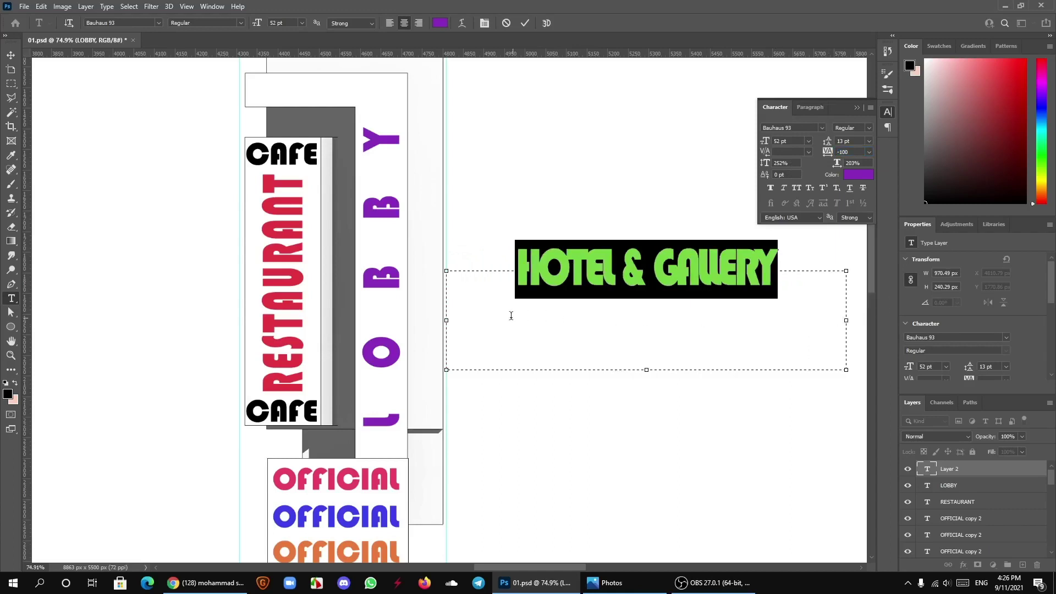
{"action": "left_click_drag", "start_coordinate": [445, 323], "coordinate": [104, 320]}
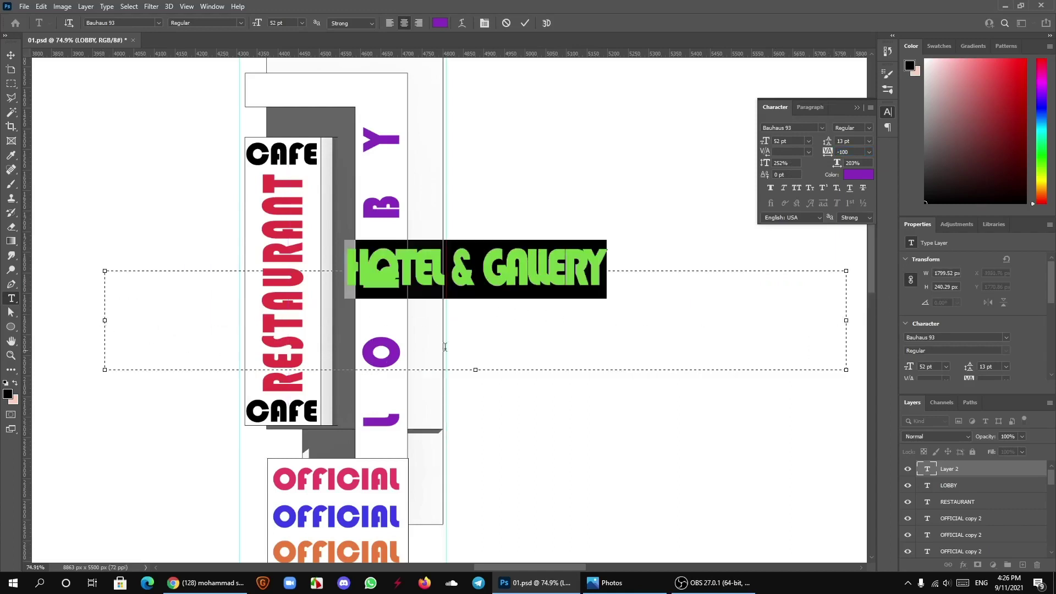
{"action": "left_click_drag", "start_coordinate": [829, 153], "coordinate": [842, 156]}
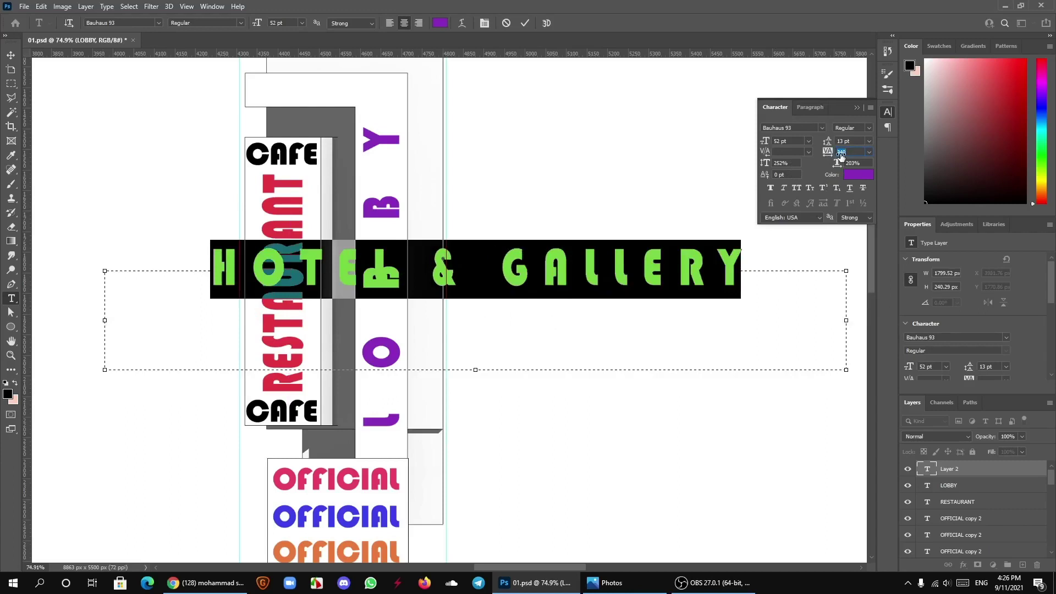
{"action": "key", "text": "Up"}
{"action": "key", "text": "Up"}
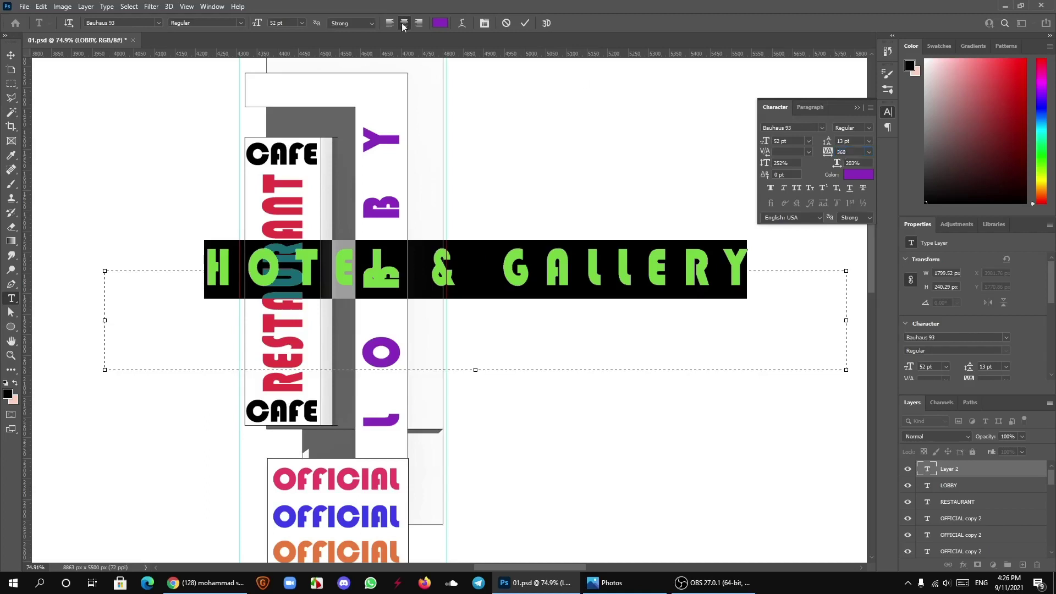
{"action": "left_click_drag", "start_coordinate": [256, 25], "coordinate": [248, 25]}
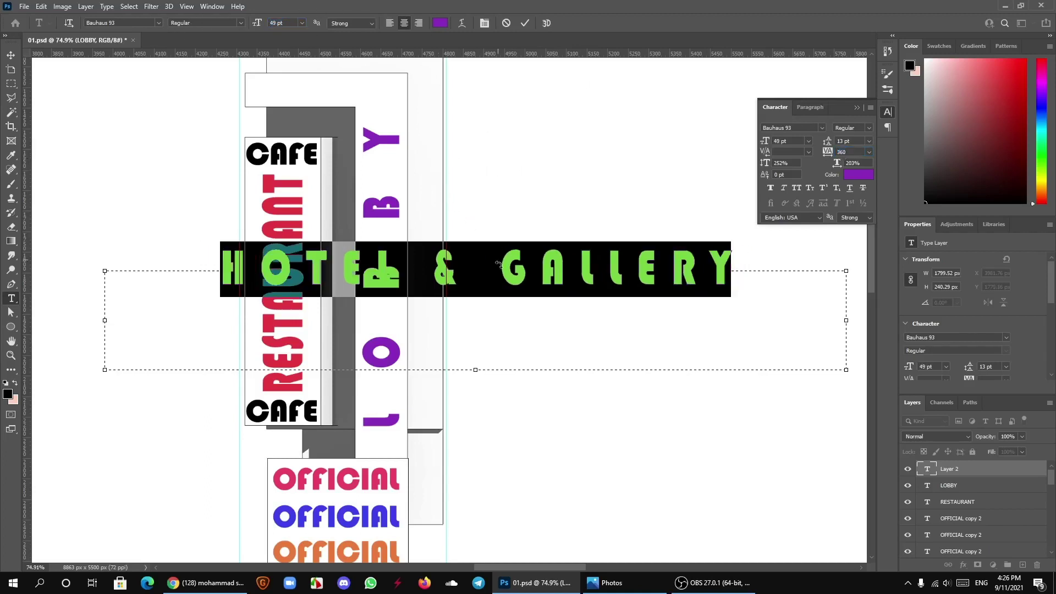
Step: Change the HOTEL & GALLERY text colour to orange and commit the edit
{"action": "left_click", "coordinate": [442, 23]}
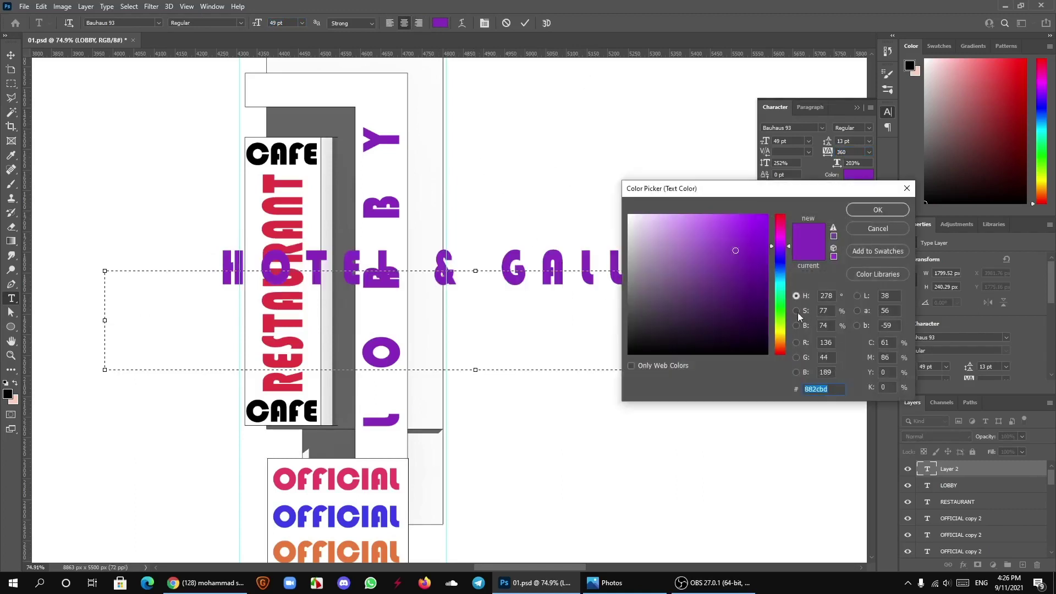
{"action": "left_click_drag", "start_coordinate": [778, 306], "coordinate": [778, 341]}
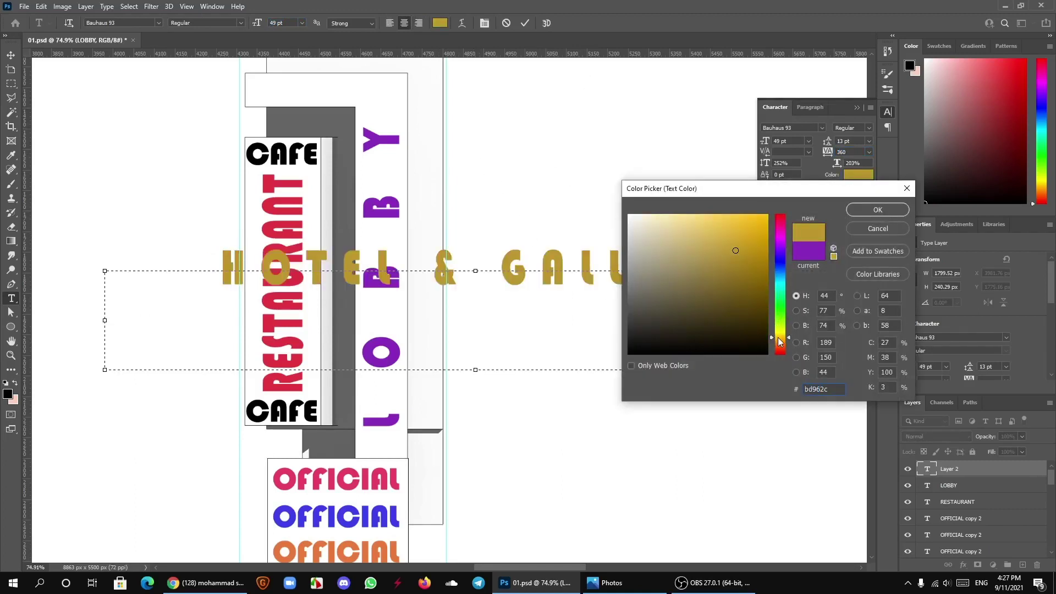
{"action": "left_click", "coordinate": [732, 225]}
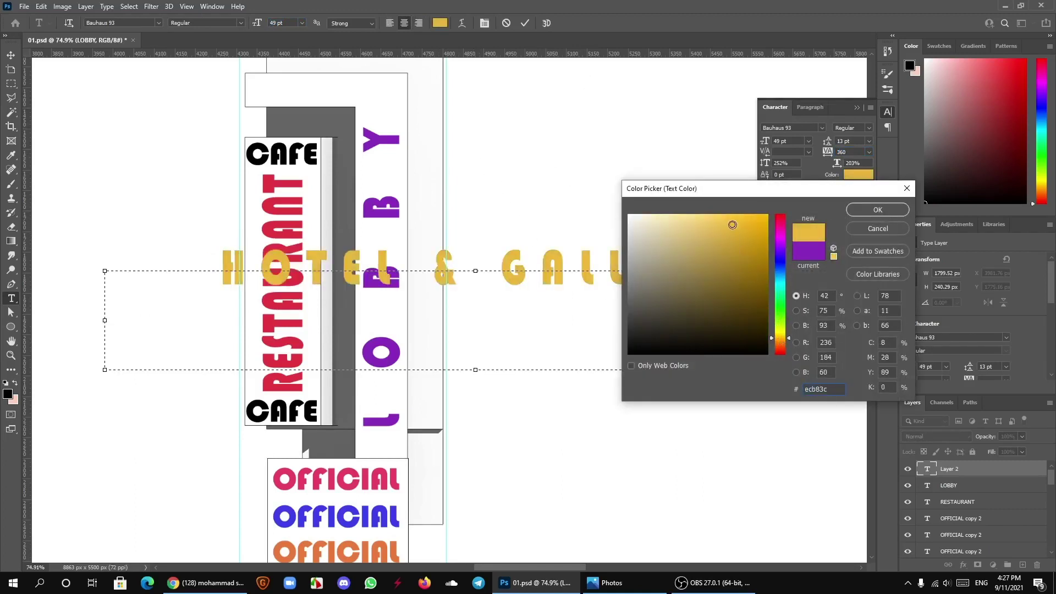
{"action": "left_click_drag", "start_coordinate": [732, 224], "coordinate": [727, 219]}
{"action": "left_click_drag", "start_coordinate": [781, 339], "coordinate": [781, 343]}
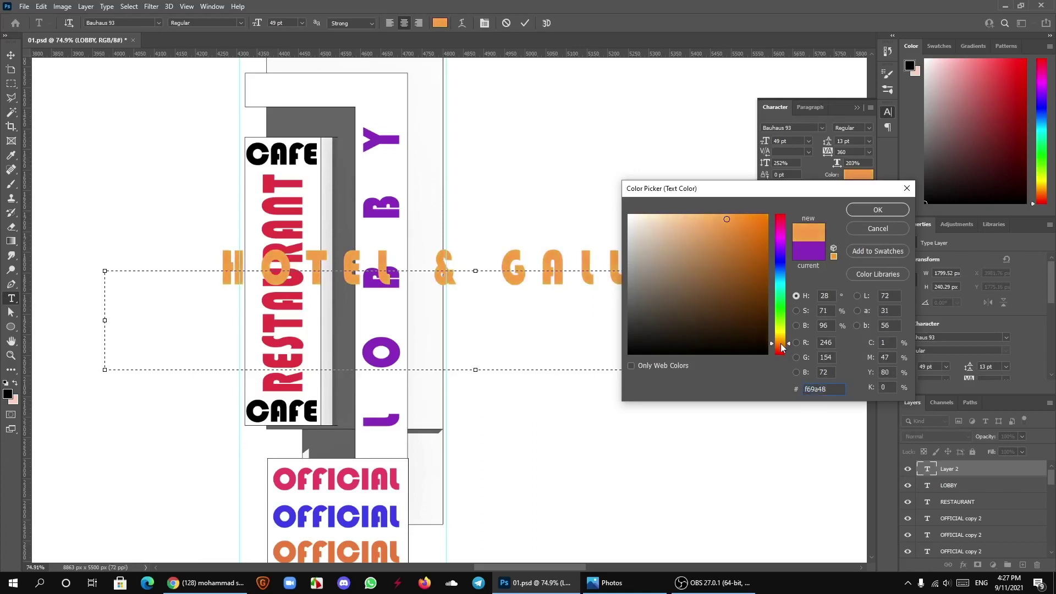
{"action": "left_click", "coordinate": [880, 210]}
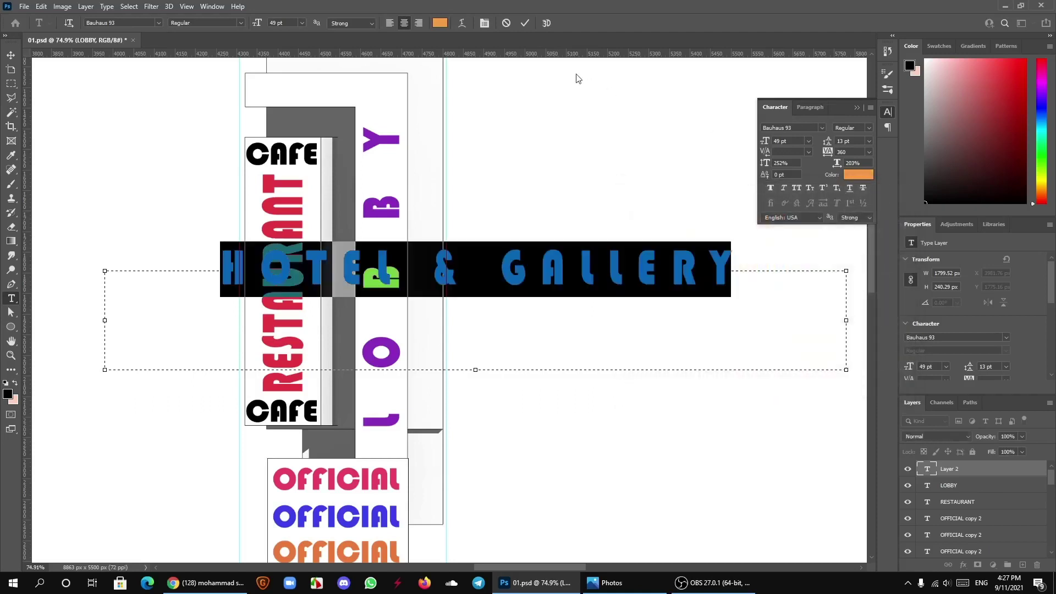
{"action": "left_click", "coordinate": [525, 23]}
Step: Move HOTEL & GALLERY lower and rotate it -90° to run vertically
{"action": "key", "text": "v"}
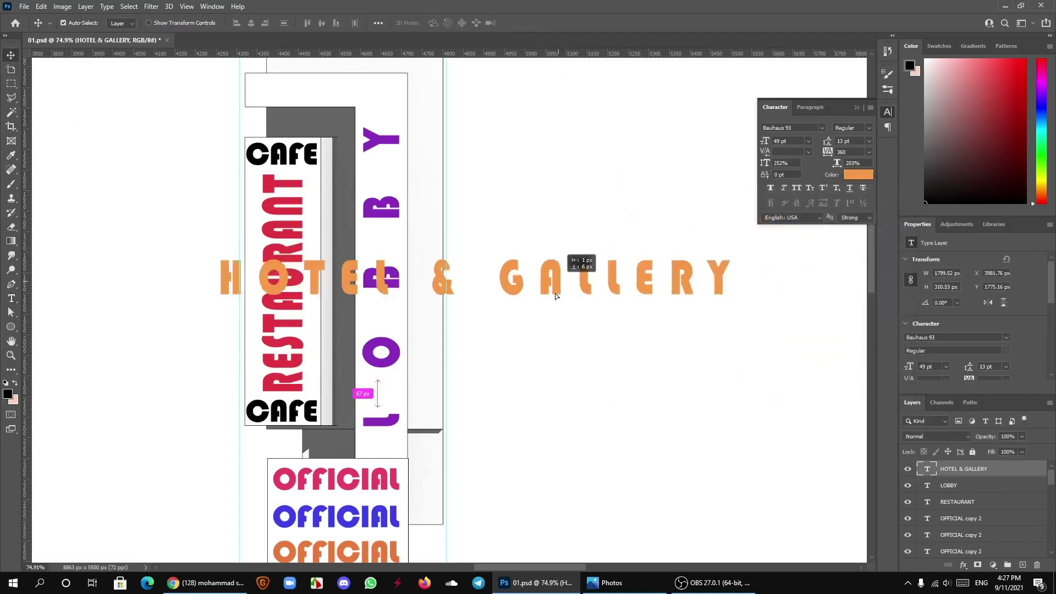
{"action": "left_click_drag", "start_coordinate": [581, 298], "coordinate": [546, 339]}
{"action": "key", "text": "ctrl+t"}
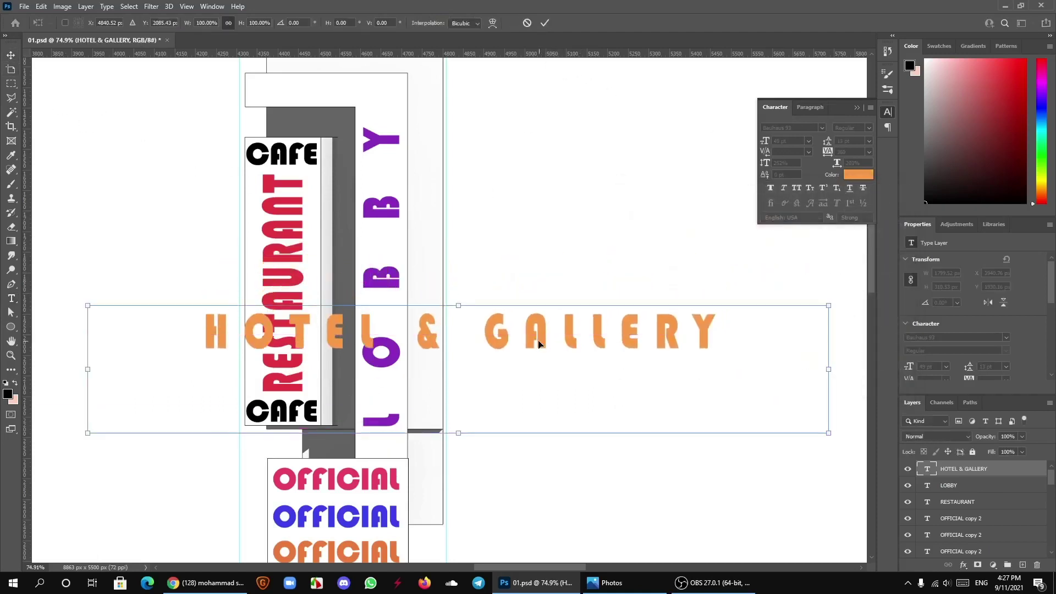
{"action": "scroll", "coordinate": [464, 361], "scroll_direction": "down", "scroll_amount": 2}
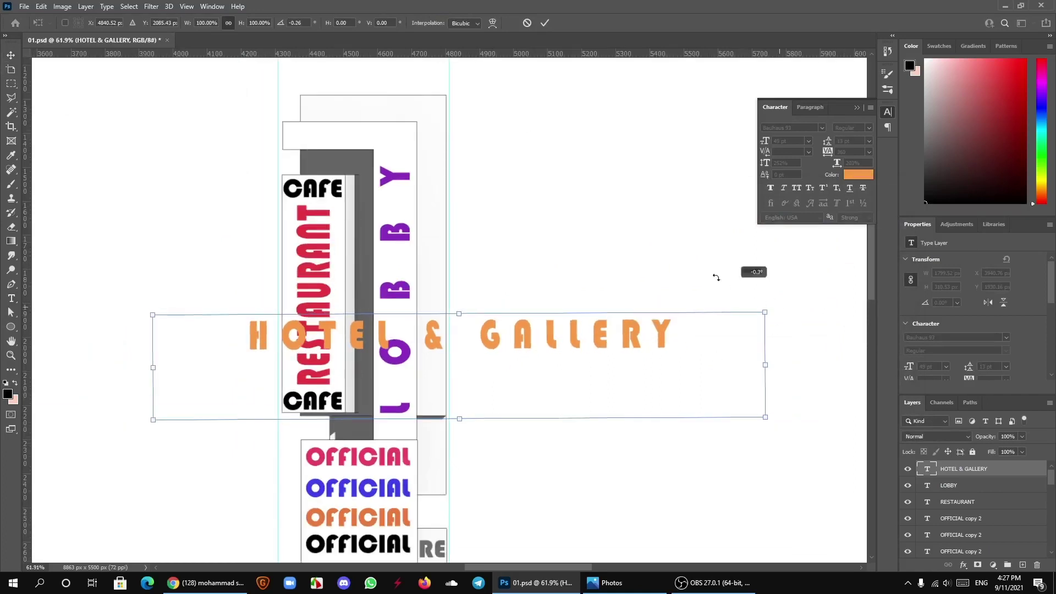
{"action": "mouse_move", "coordinate": [714, 275]}
{"action": "left_mouse_down"}
{"action": "mouse_move", "coordinate": [401, 189]}
{"action": "mouse_move", "coordinate": [424, 184]}
{"action": "mouse_move", "coordinate": [435, 148]}
{"action": "mouse_move", "coordinate": [489, 167]}
{"action": "mouse_move", "coordinate": [438, 160]}
{"action": "left_mouse_up"}
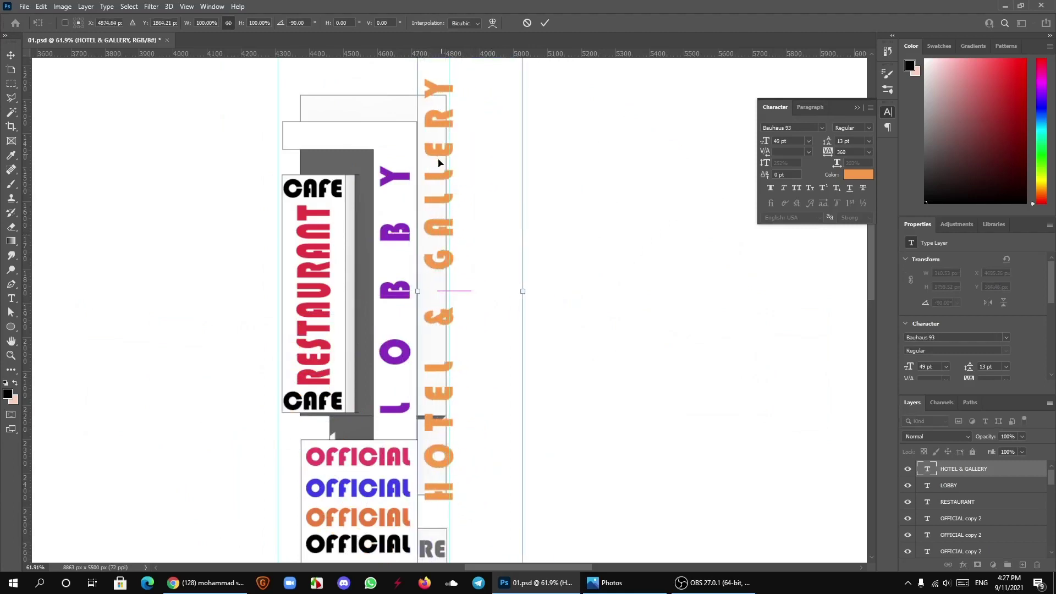
{"action": "left_click", "coordinate": [11, 298]}
Step: Tighten the vertical text's letter spacing and make its letters horizontally narrower
{"action": "left_click", "coordinate": [55, 297]}
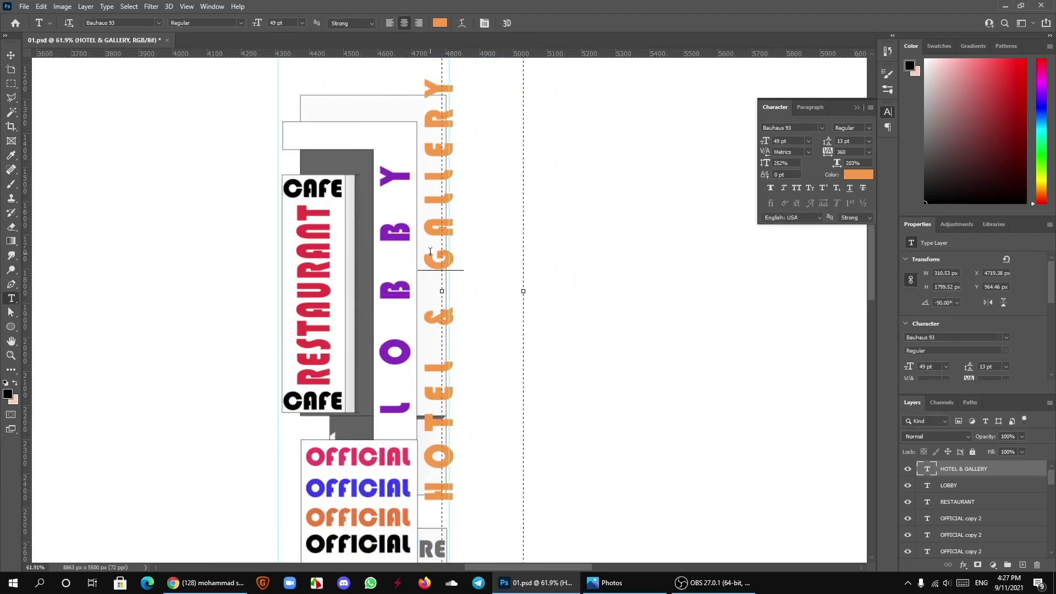
{"action": "left_click", "coordinate": [431, 254]}
{"action": "key", "text": "ctrl+a"}
{"action": "left_click_drag", "start_coordinate": [831, 154], "coordinate": [824, 154]}
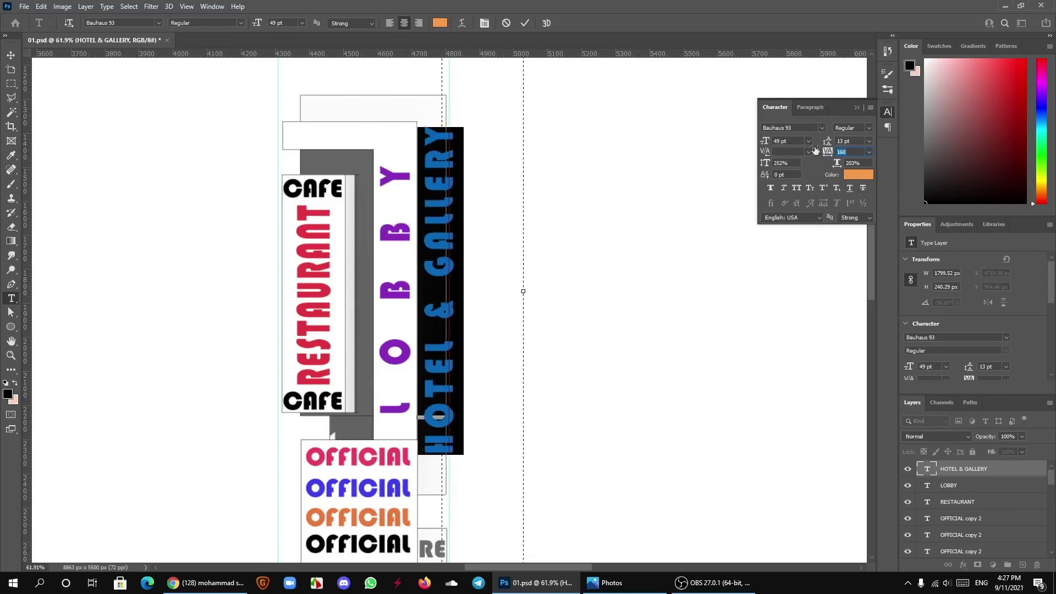
{"action": "left_click_drag", "start_coordinate": [765, 168], "coordinate": [751, 167]}
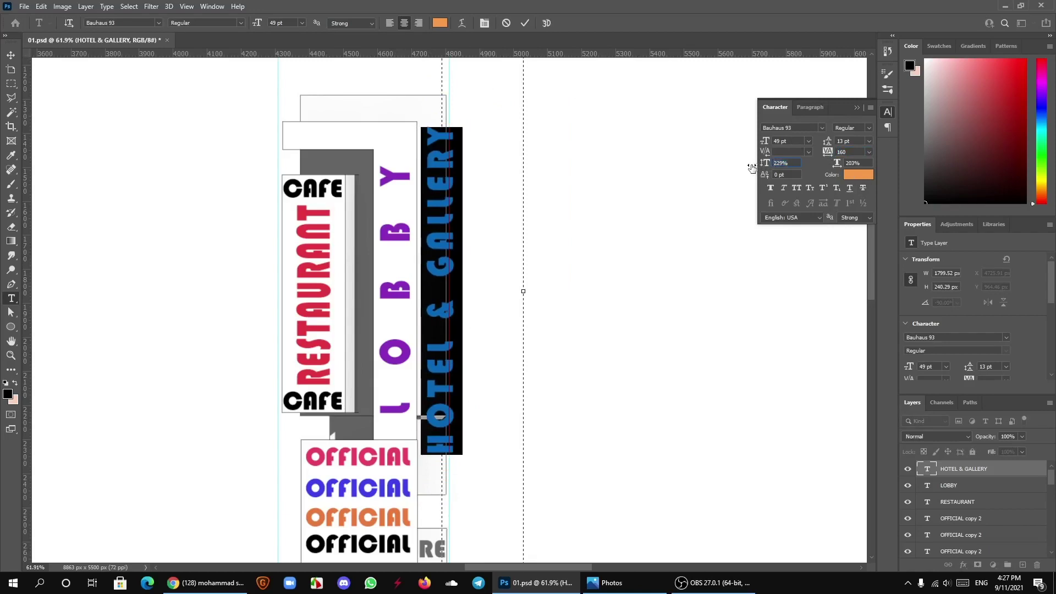
{"action": "left_click", "coordinate": [505, 125]}
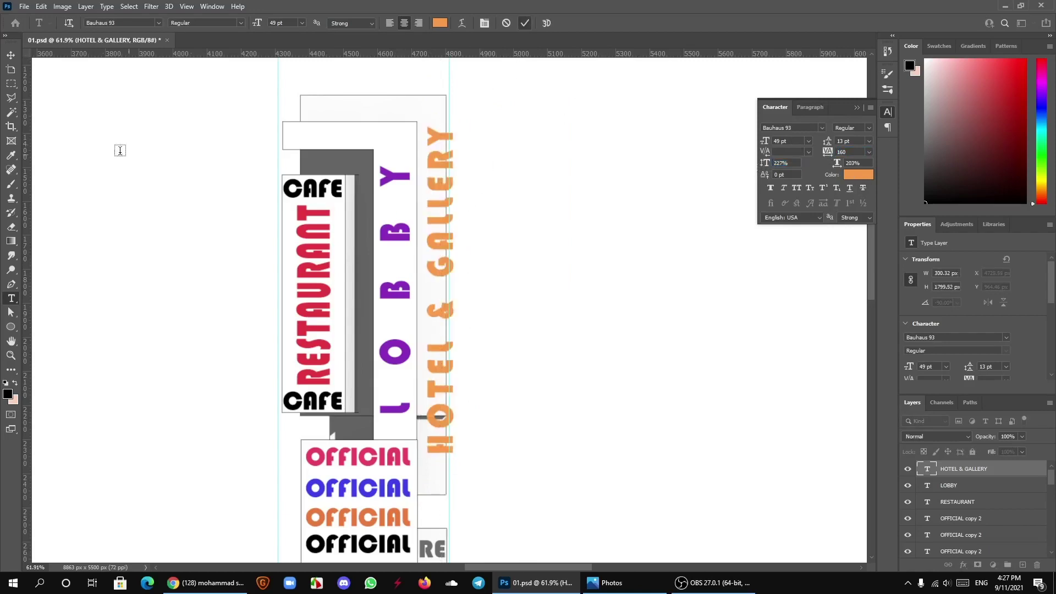
Step: Shift the vertical HOTEL & GALLERY label left and down into the strip beside LOBBY
{"action": "key", "text": "v"}
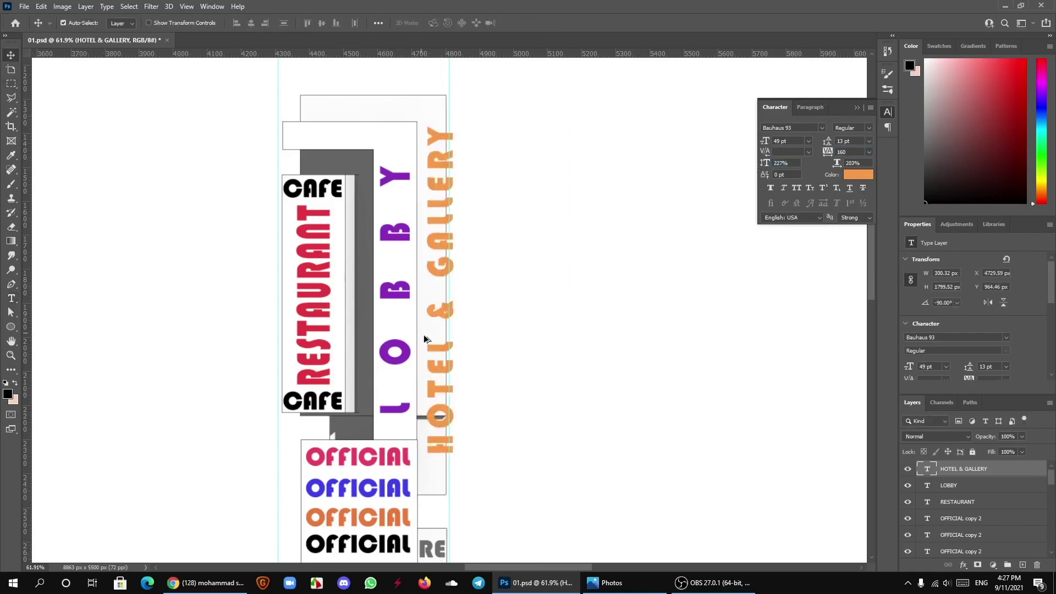
{"action": "scroll", "coordinate": [434, 424], "scroll_direction": "up", "scroll_amount": 2}
{"action": "left_click_drag", "start_coordinate": [434, 421], "coordinate": [424, 447]}
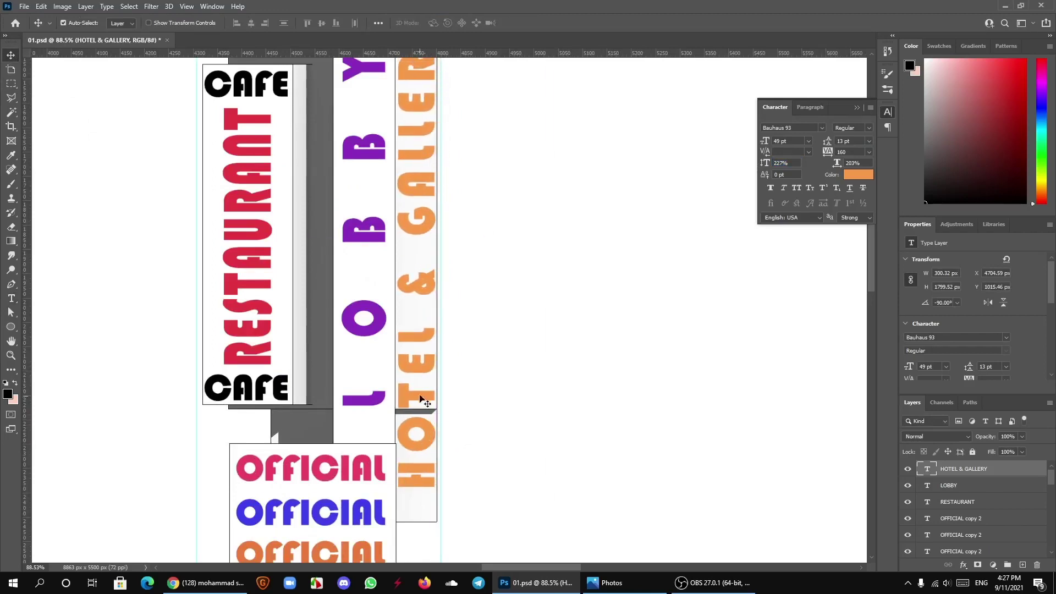
{"action": "scroll", "coordinate": [388, 355], "scroll_direction": "down", "scroll_amount": 2}
{"action": "scroll", "coordinate": [389, 354], "scroll_direction": "down", "scroll_amount": 1}
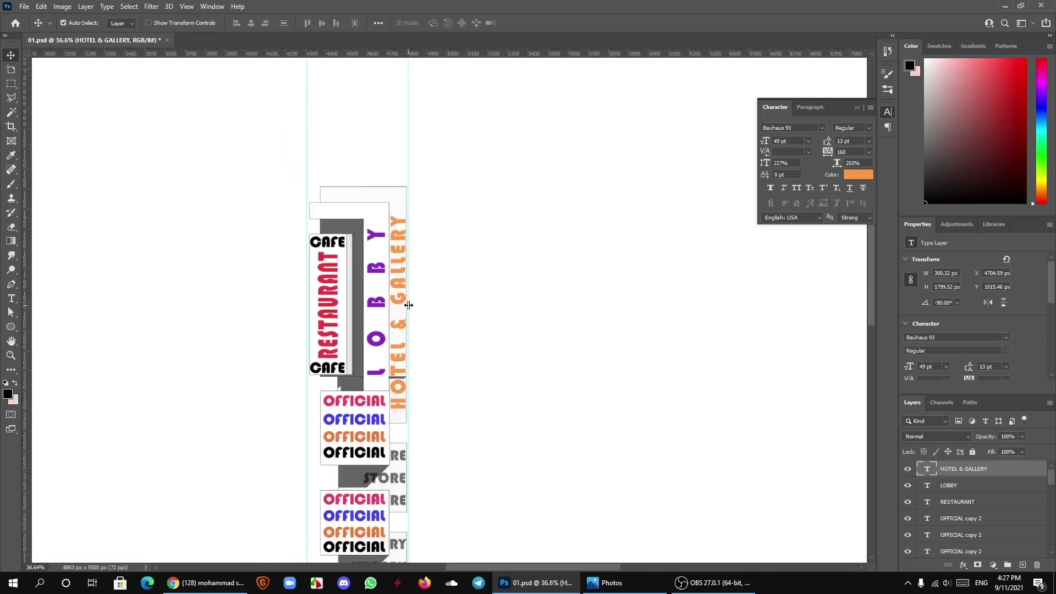
{"action": "scroll", "coordinate": [348, 201], "scroll_direction": "up", "scroll_amount": 2}
{"action": "scroll", "coordinate": [349, 201], "scroll_direction": "up", "scroll_amount": 2}
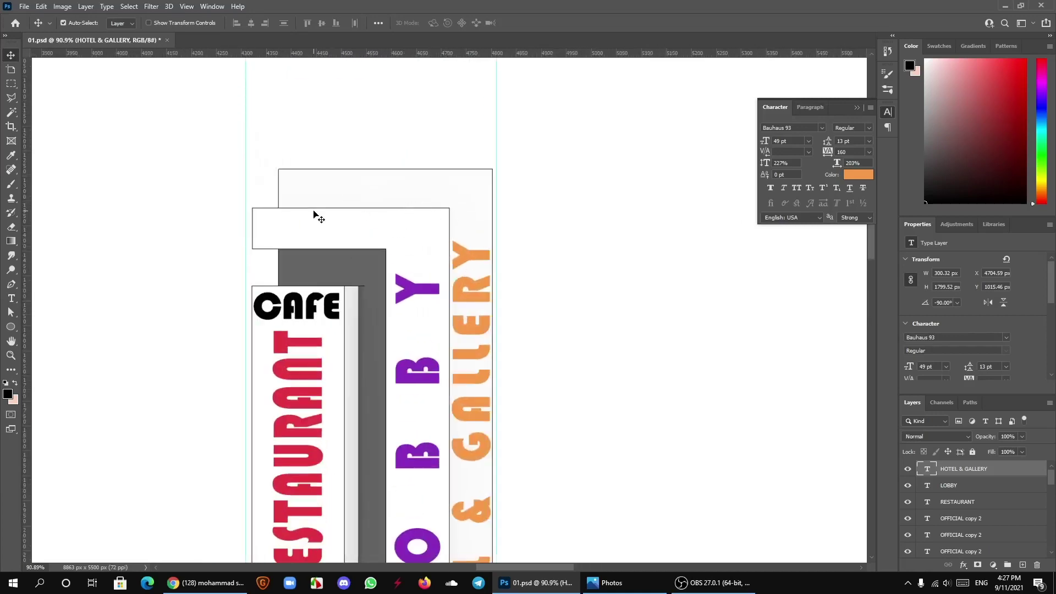
{"action": "scroll", "coordinate": [312, 219], "scroll_direction": "up", "scroll_amount": 2}
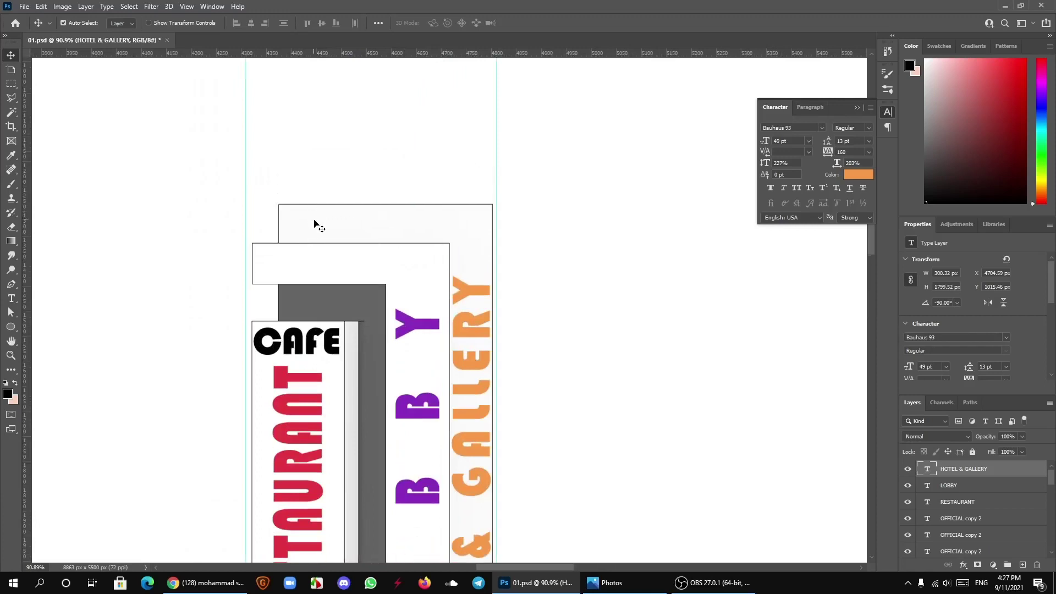
{"action": "scroll", "coordinate": [315, 226], "scroll_direction": "up", "scroll_amount": 1}
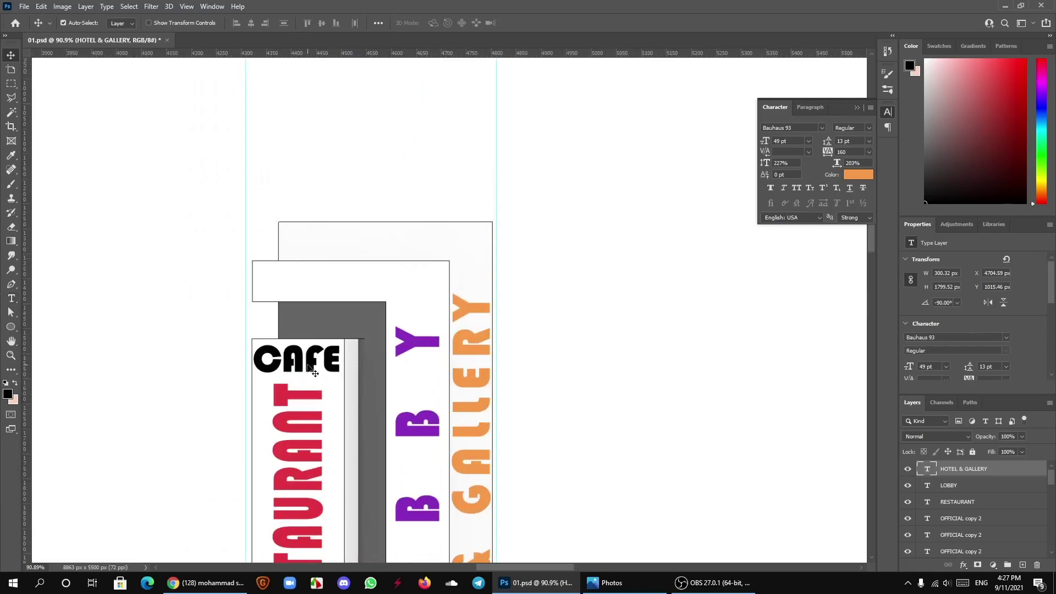
Step: Duplicate the CAFE label above the sign and retype it as ROOF GARDEN
{"action": "left_click_drag", "start_coordinate": [312, 361], "coordinate": [357, 248]}
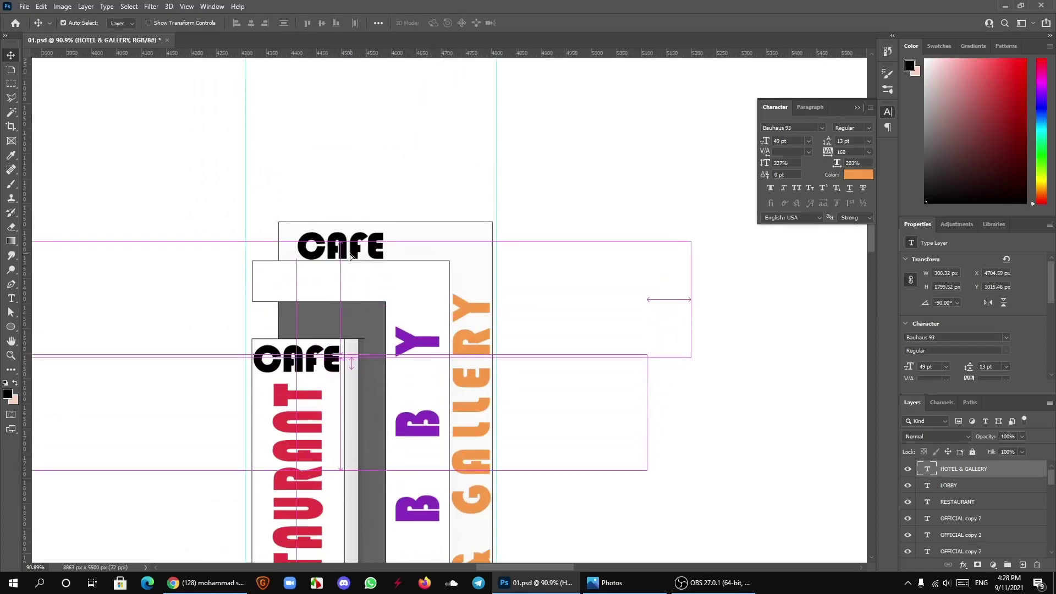
{"action": "left_click", "coordinate": [318, 247]}
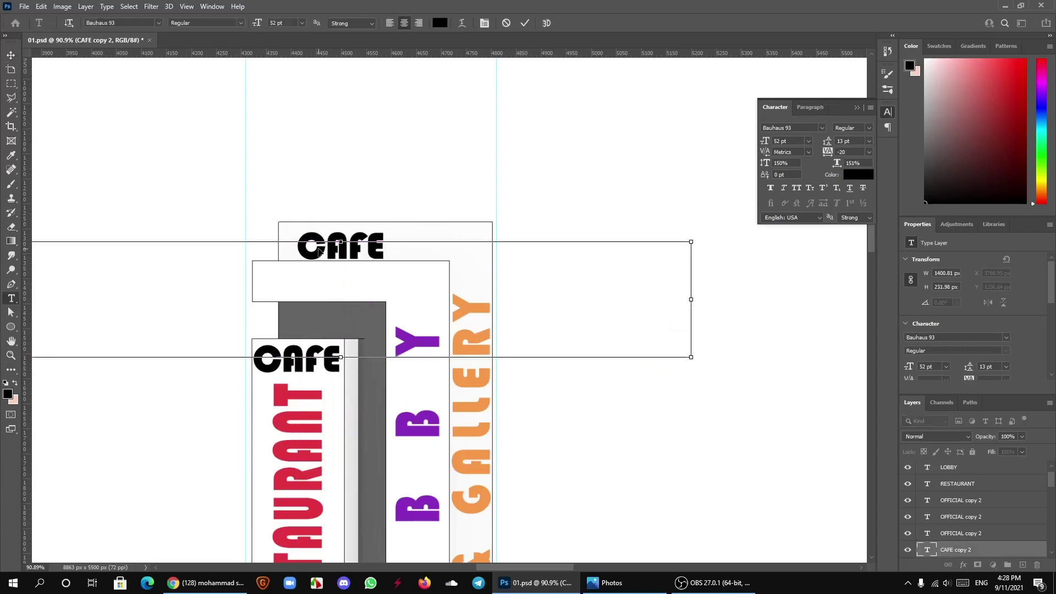
{"action": "key", "text": "ctrl+a"}
{"action": "type", "text": "RO"}
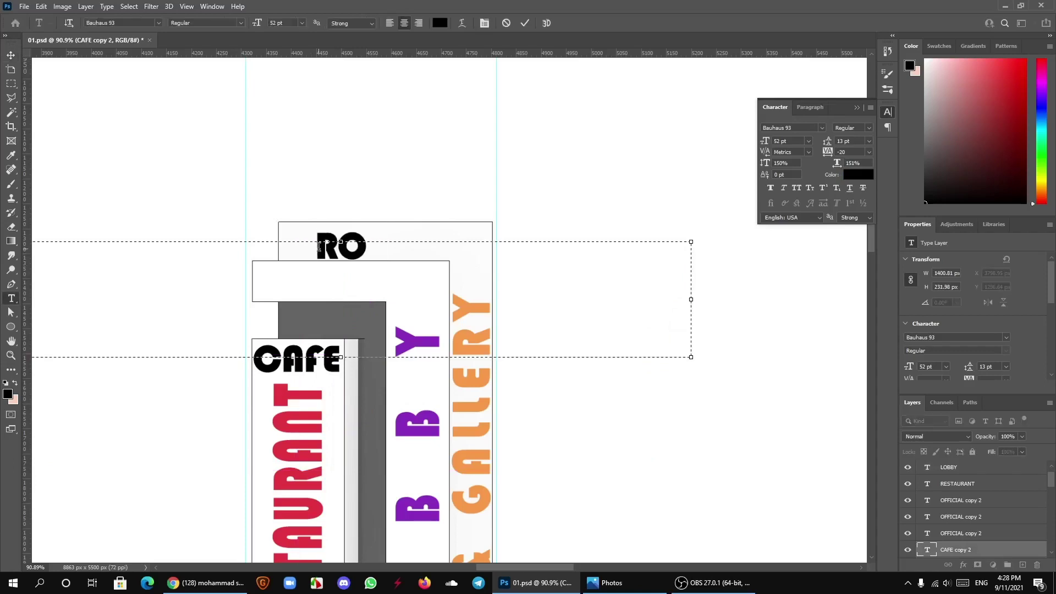
{"action": "type", "text": "OF"}
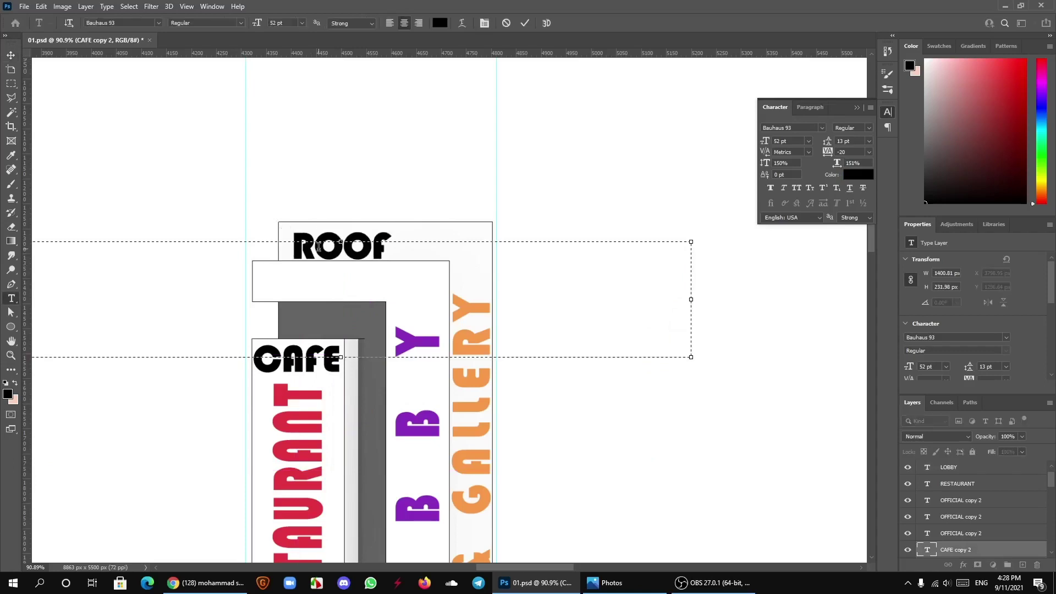
{"action": "type", "text": " GAR"}
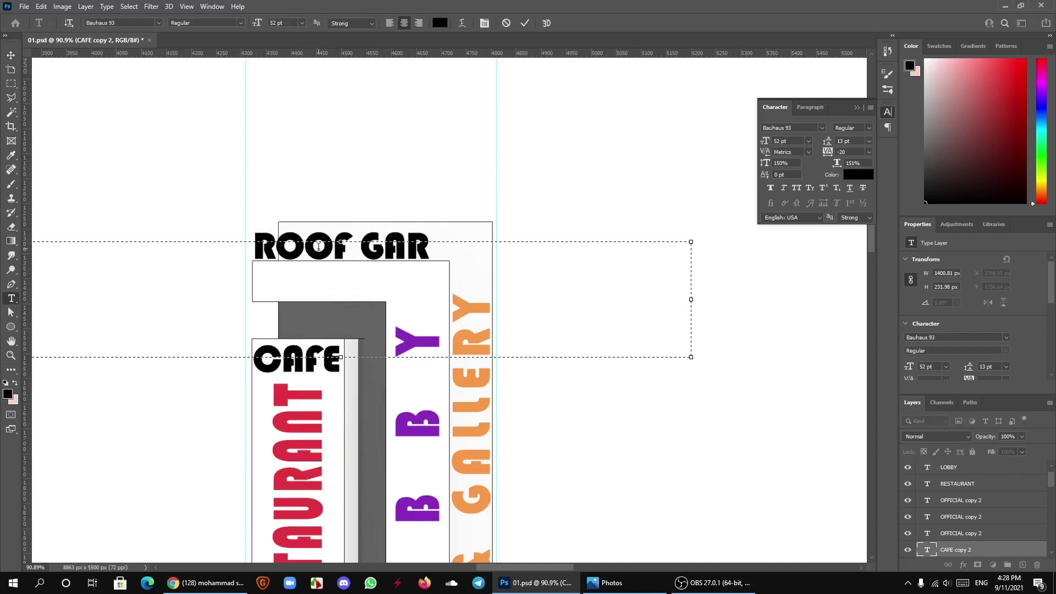
{"action": "type", "text": "DEN"}
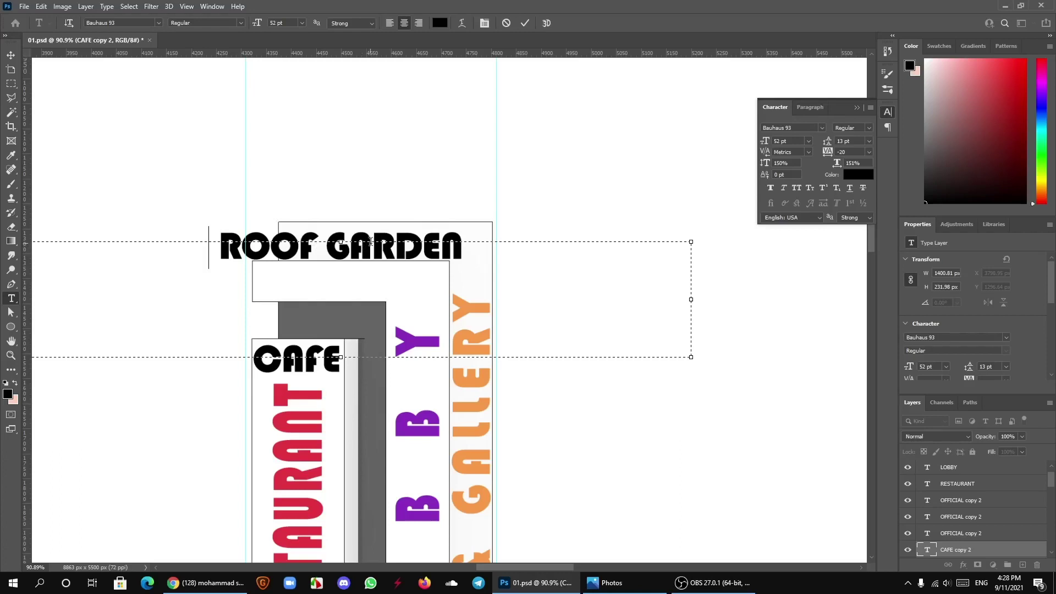
{"action": "left_click", "coordinate": [526, 23]}
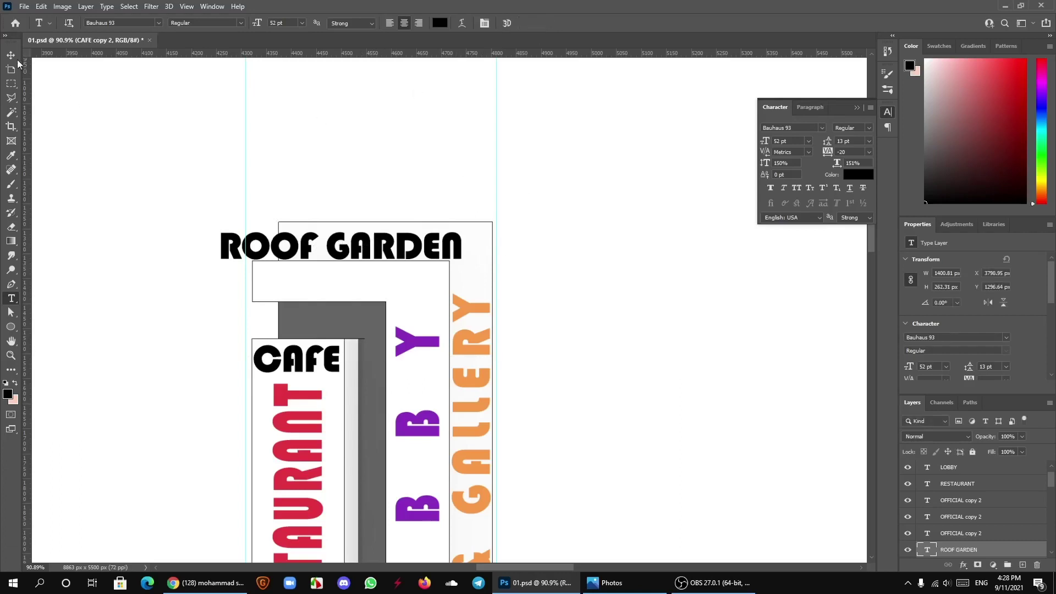
{"action": "key", "text": "v"}
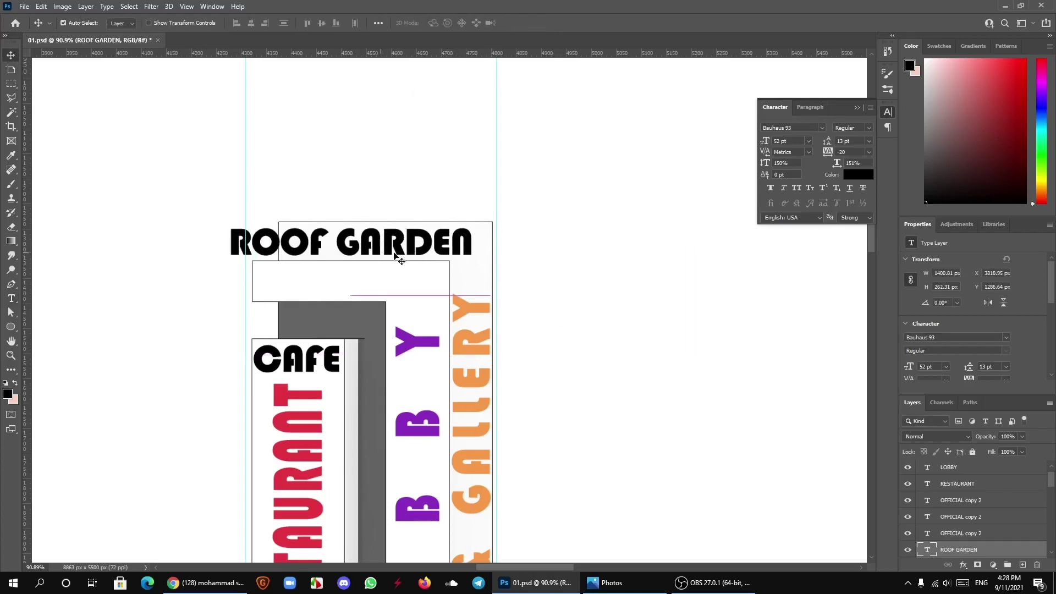
{"action": "left_click_drag", "start_coordinate": [386, 258], "coordinate": [396, 255]}
Step: Set ROOF GARDEN to 62% opacity and a 40 pt font size
{"action": "left_click_drag", "start_coordinate": [985, 441], "coordinate": [962, 438]}
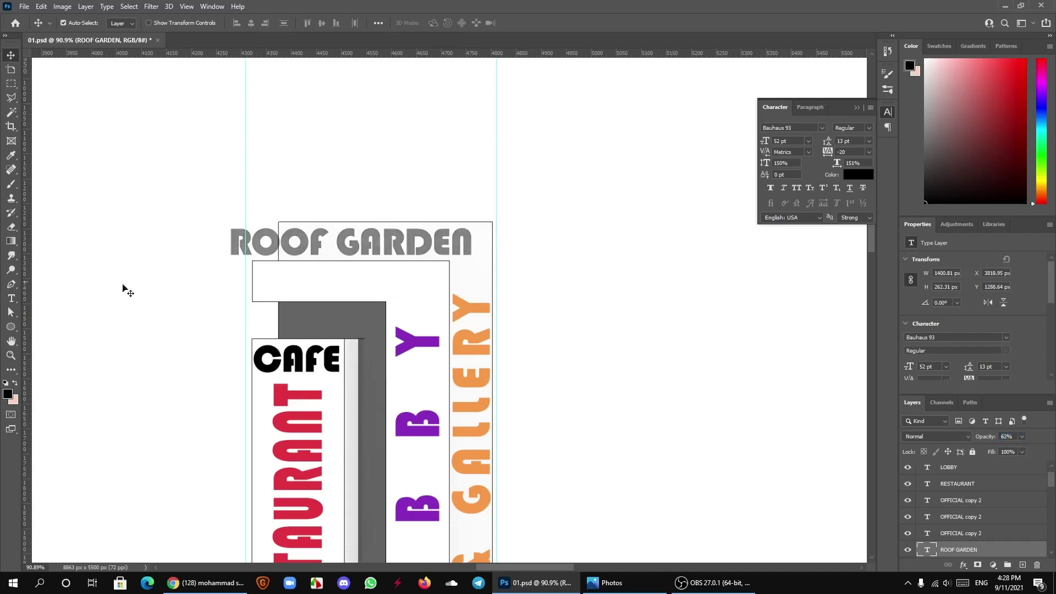
{"action": "left_click", "coordinate": [11, 299]}
{"action": "left_click", "coordinate": [380, 243]}
{"action": "double_click", "coordinate": [374, 242]}
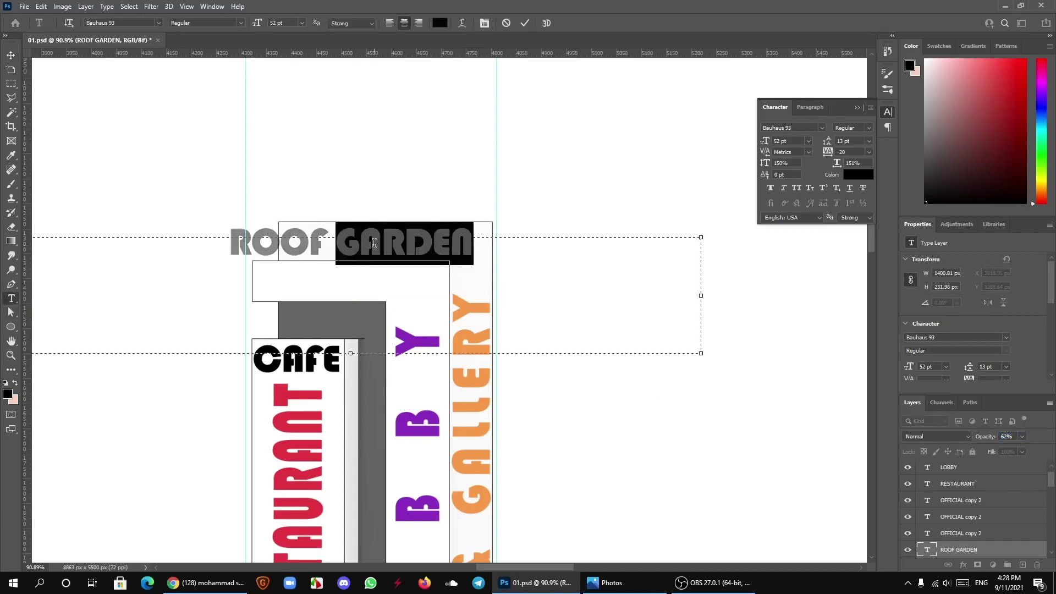
{"action": "key", "text": "ctrl+a"}
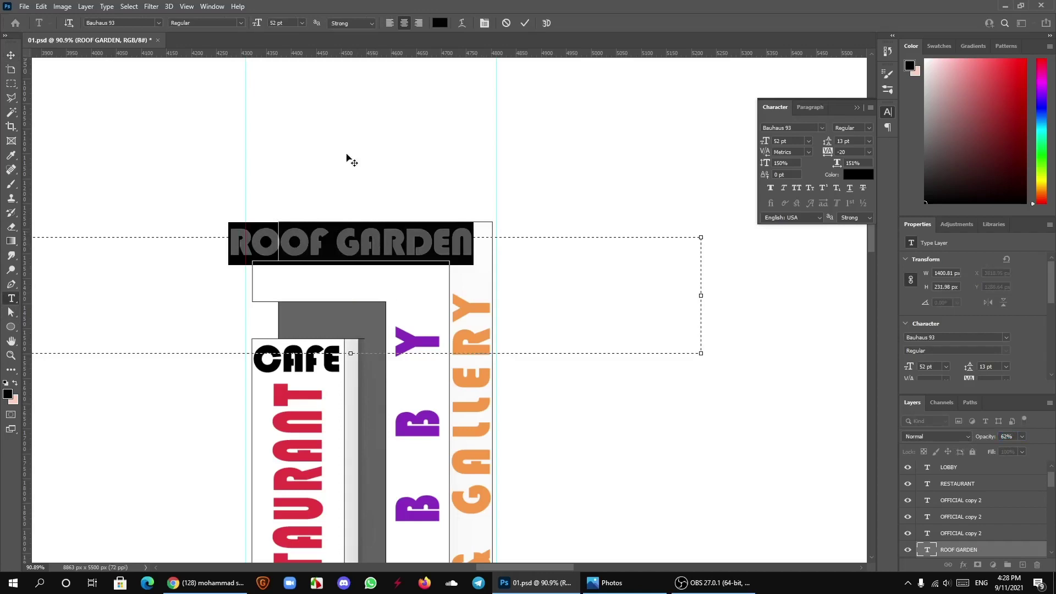
{"action": "left_click_drag", "start_coordinate": [258, 24], "coordinate": [252, 26]}
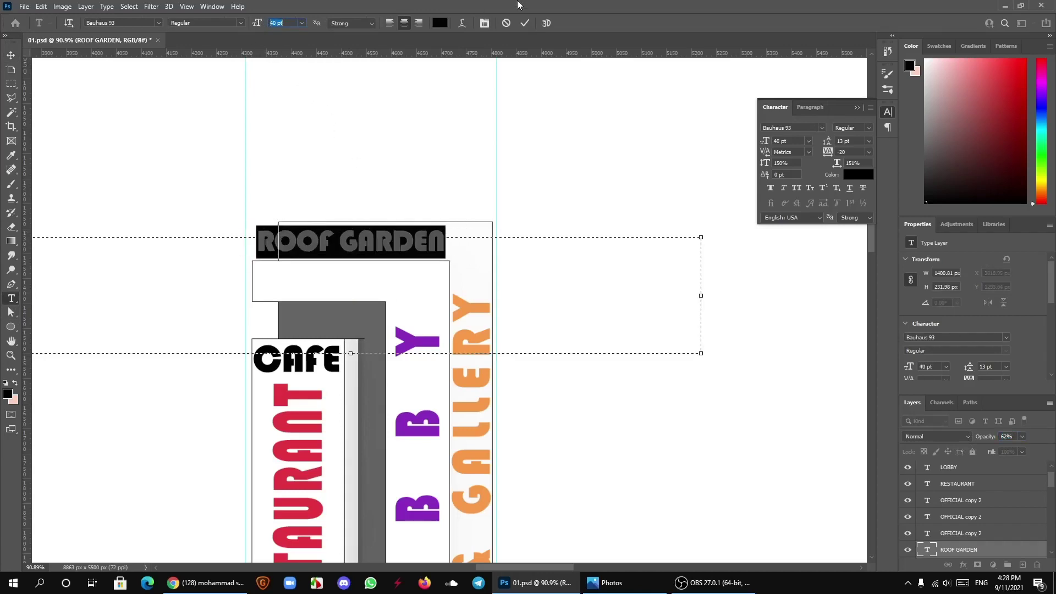
{"action": "left_click", "coordinate": [528, 21]}
Step: Nudge ROOF GARDEN into place at the top of the directory sign
{"action": "key", "text": "v"}
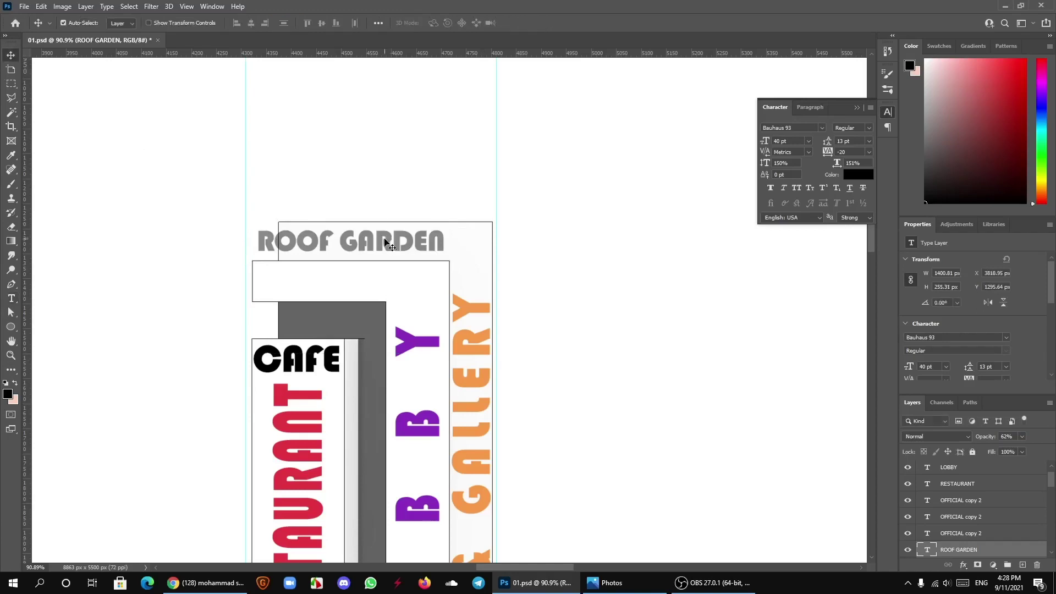
{"action": "left_click_drag", "start_coordinate": [385, 247], "coordinate": [388, 252]}
{"action": "key", "text": "Down"}
{"action": "key", "text": "Down"}
{"action": "key", "text": "Down"}
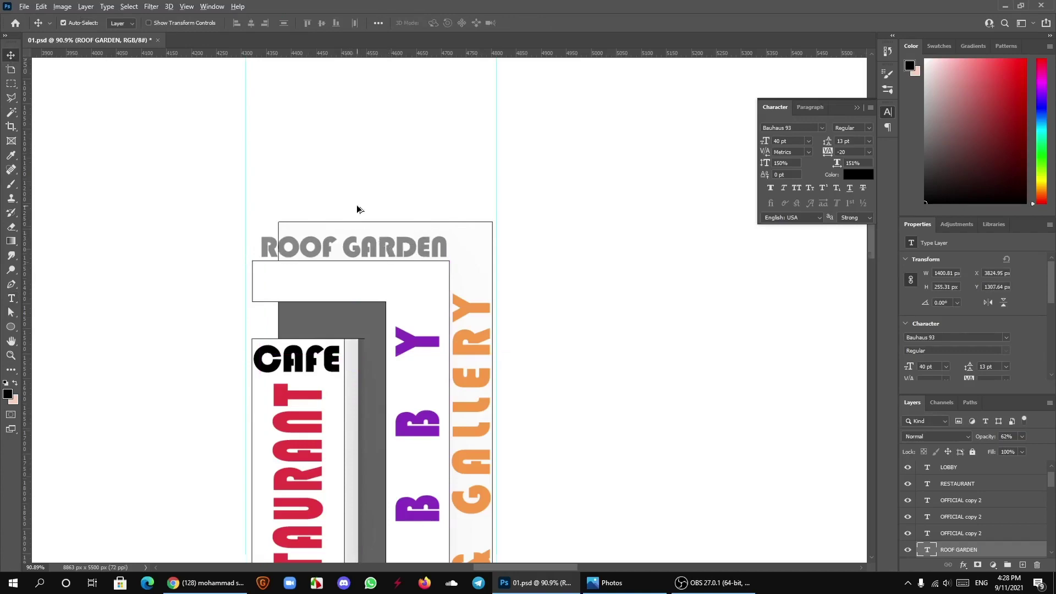
{"action": "scroll", "coordinate": [358, 209], "scroll_direction": "down", "scroll_amount": 3}
{"action": "scroll", "coordinate": [360, 286], "scroll_direction": "down", "scroll_amount": 3}
{"action": "scroll", "coordinate": [363, 365], "scroll_direction": "up", "scroll_amount": 2}
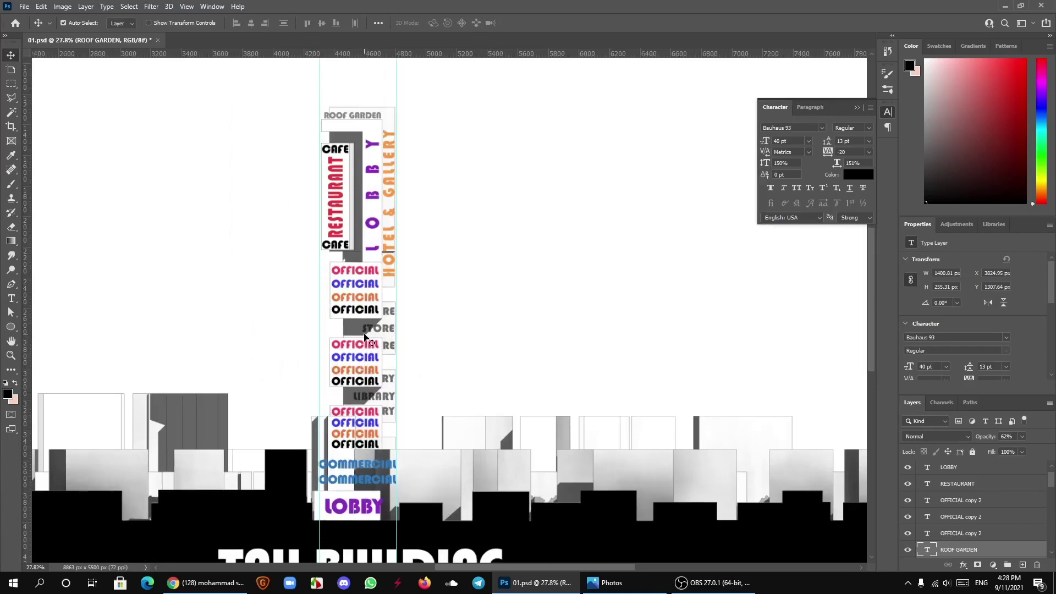
{"action": "scroll", "coordinate": [372, 324], "scroll_direction": "up", "scroll_amount": 3}
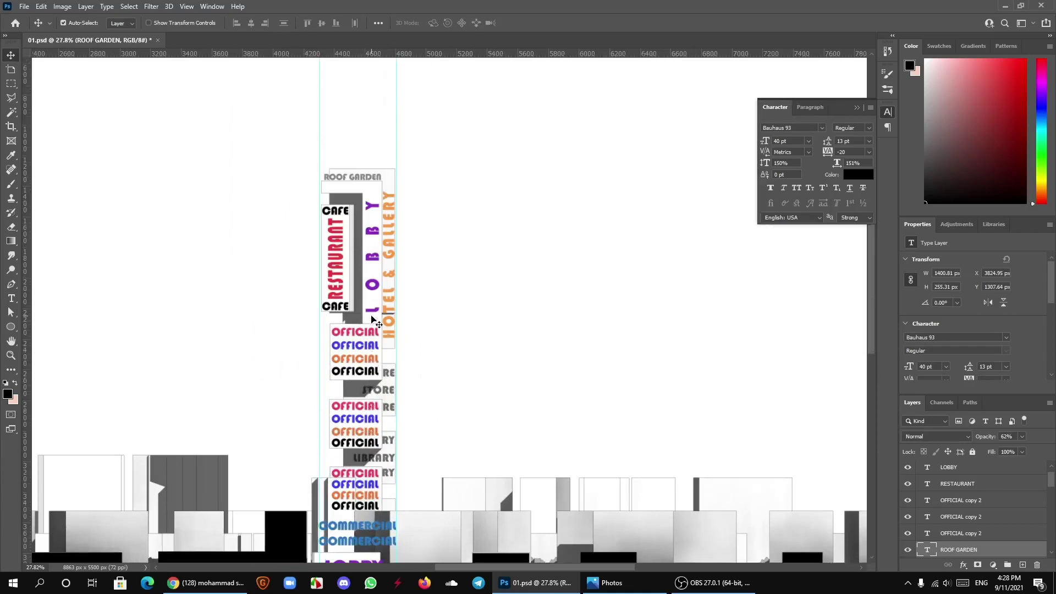
{"action": "scroll", "coordinate": [377, 317], "scroll_direction": "up", "scroll_amount": 2}
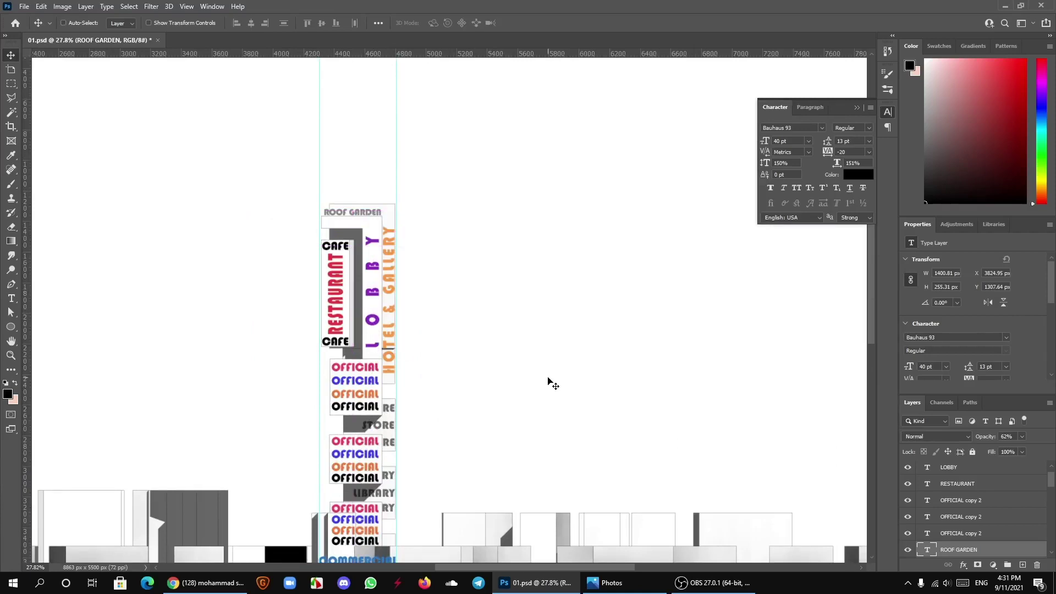
{"action": "scroll", "coordinate": [366, 187], "scroll_direction": "up", "scroll_amount": 5}
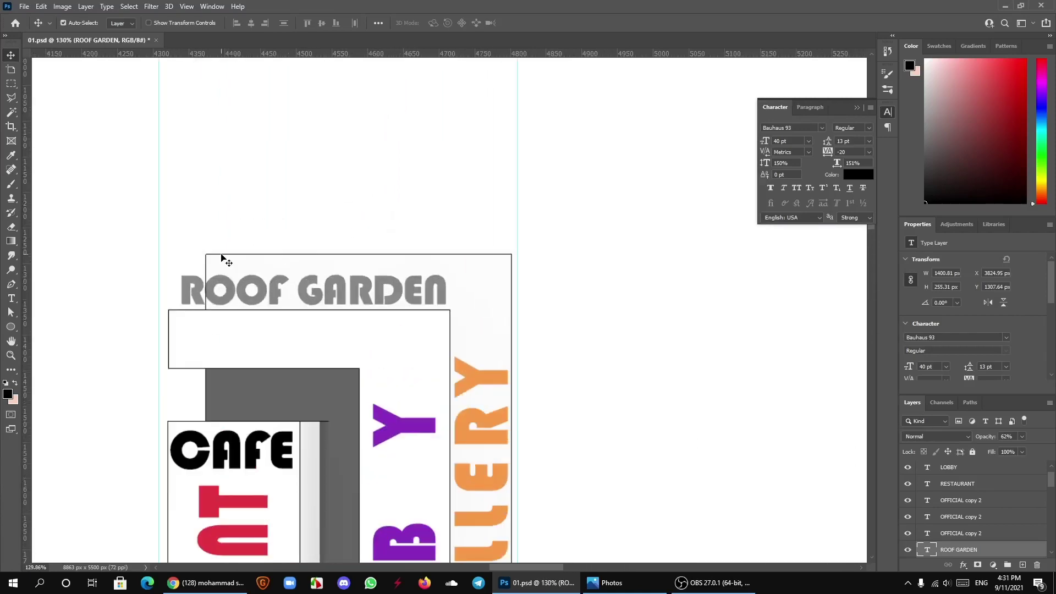
Step: Browse the TALL BUILDING Instagram story highlight in Chrome, then return to the Photoshop poster
{"action": "left_click", "coordinate": [242, 584]}
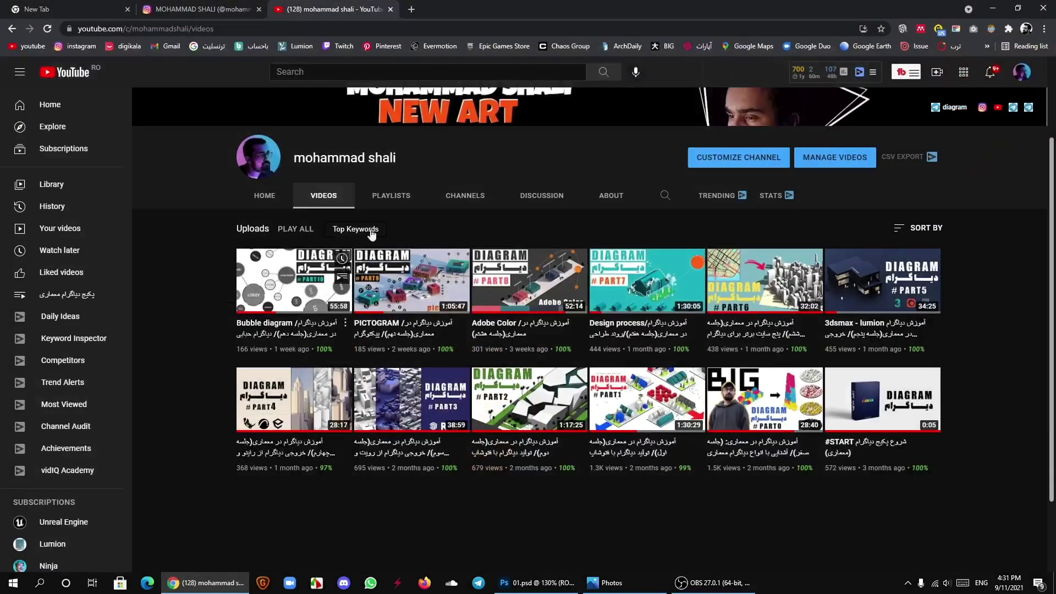
{"action": "left_click", "coordinate": [198, 10]}
{"action": "left_click", "coordinate": [314, 259]}
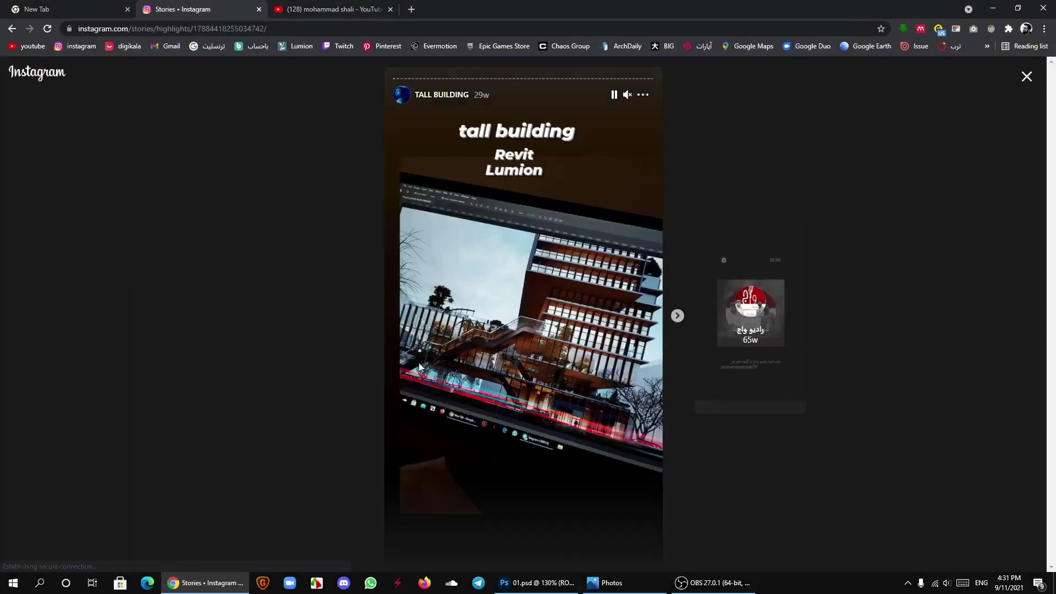
{"action": "left_click", "coordinate": [678, 319]}
{"action": "left_click", "coordinate": [678, 319]}
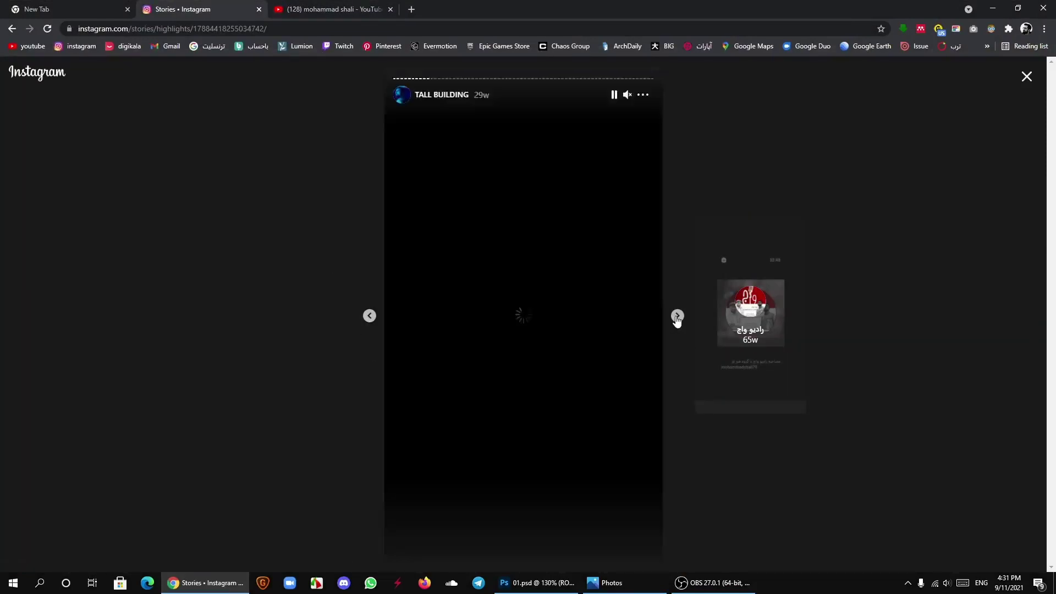
{"action": "left_click", "coordinate": [678, 317]}
{"action": "left_click", "coordinate": [678, 317]}
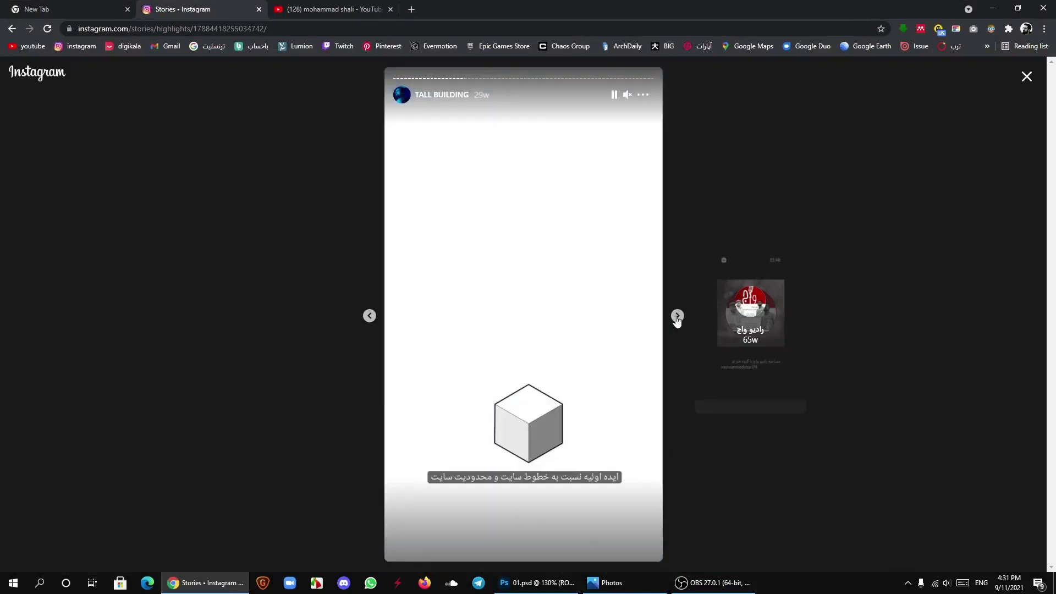
{"action": "left_click", "coordinate": [370, 317]}
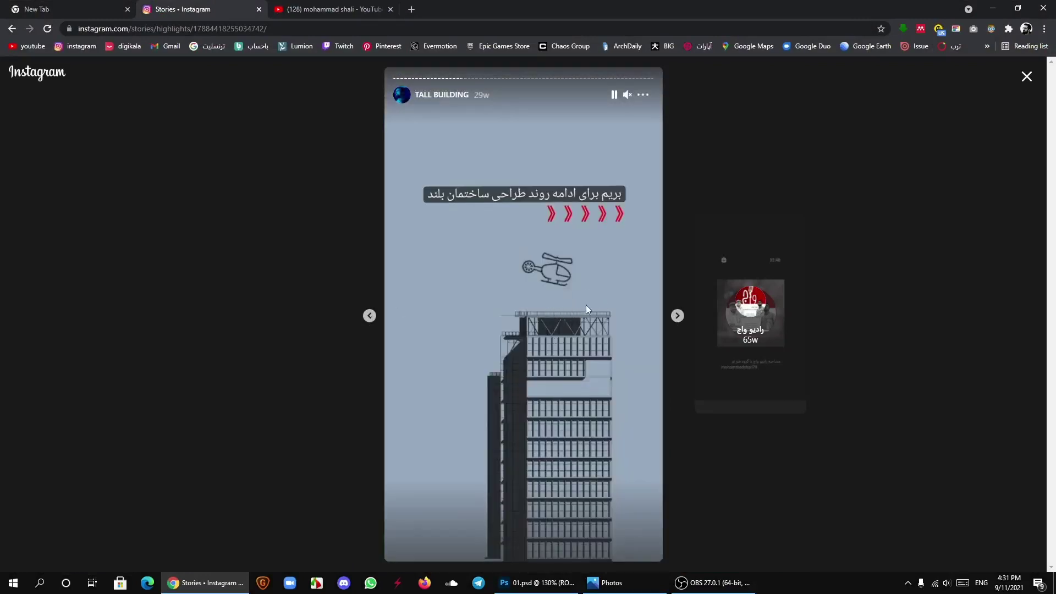
{"action": "left_click", "coordinate": [1027, 77]}
{"action": "left_click", "coordinate": [992, 8]}
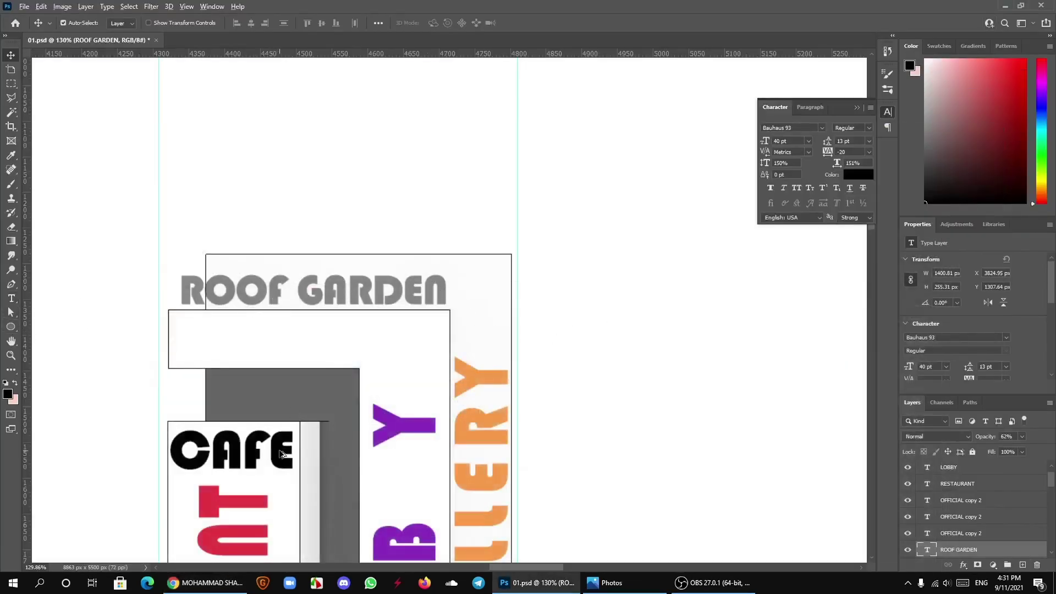
Step: Duplicate CAFE above ROOF GARDEN and retype the copy as HELIPAD
{"action": "left_click_drag", "start_coordinate": [295, 453], "coordinate": [421, 231]}
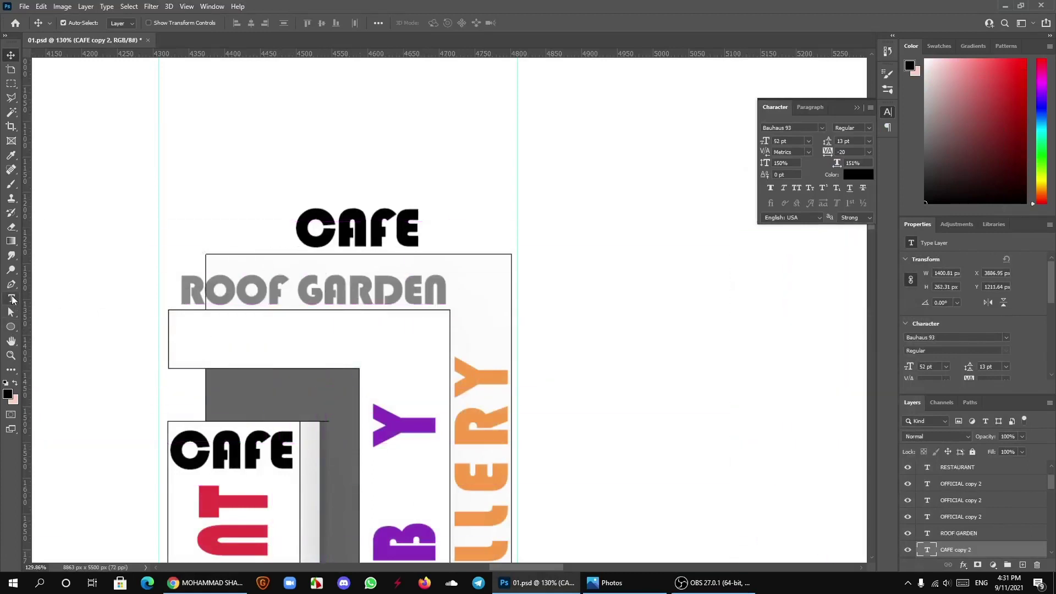
{"action": "left_click", "coordinate": [11, 298]}
{"action": "left_click", "coordinate": [366, 231]}
{"action": "key", "text": "ctrl+a"}
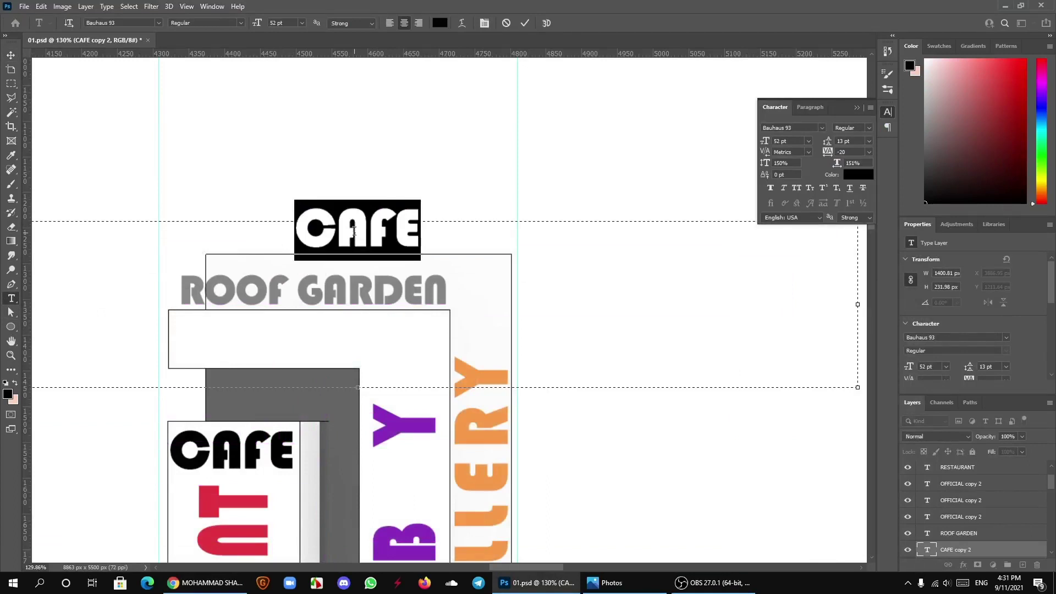
{"action": "type", "text": "HE"}
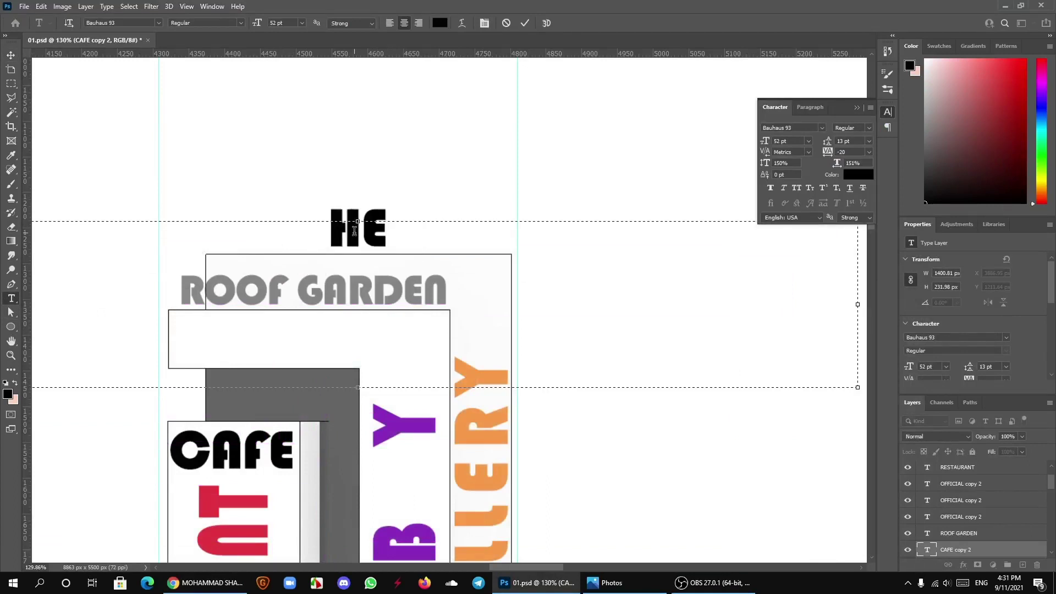
{"action": "type", "text": "L"}
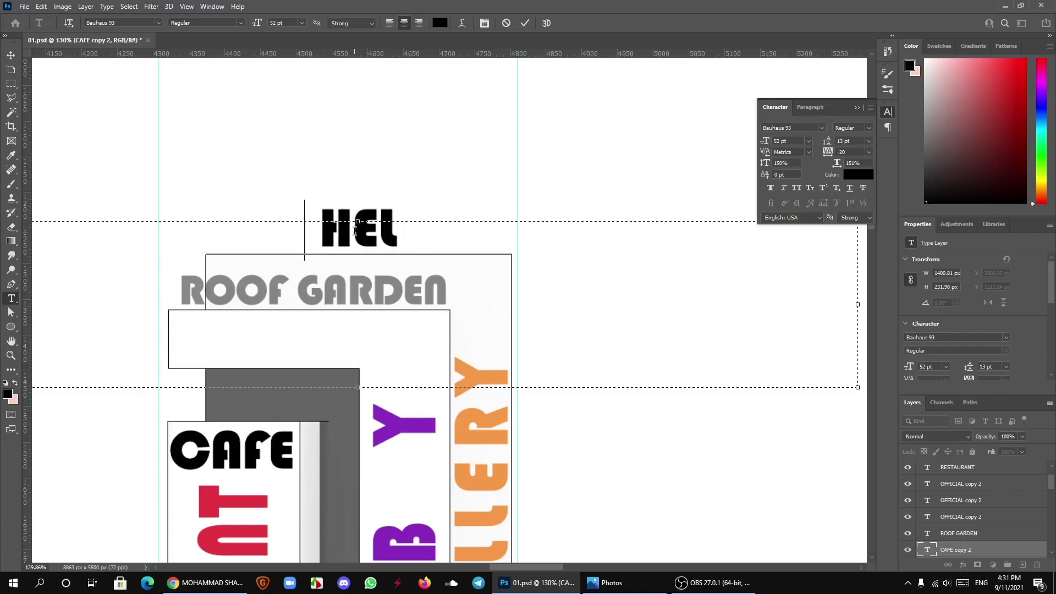
{"action": "type", "text": "IPA"}
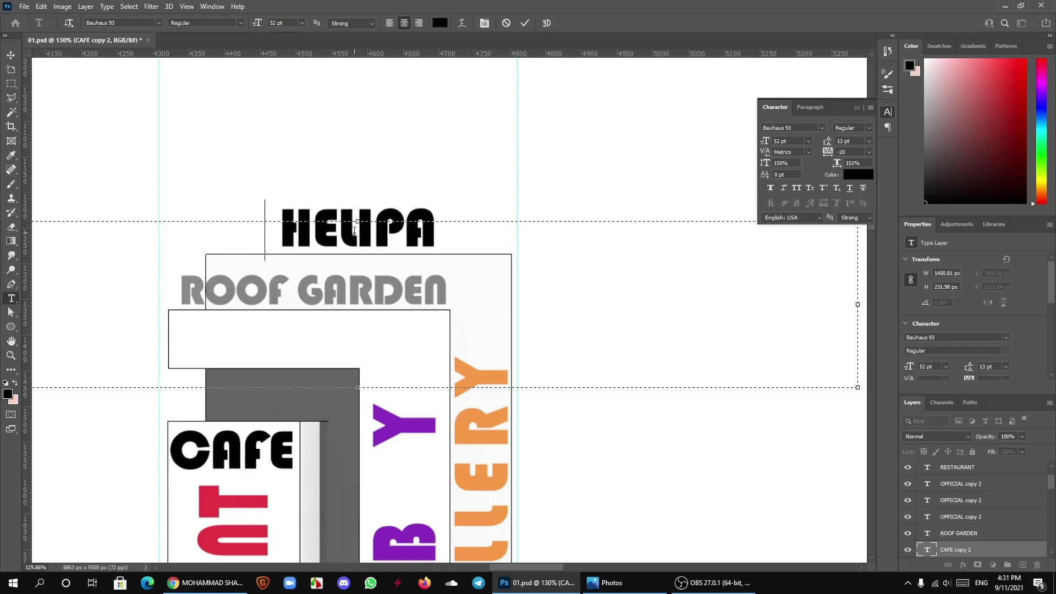
{"action": "type", "text": "D"}
{"action": "right_click", "coordinate": [353, 231]}
{"action": "left_click", "coordinate": [526, 22]}
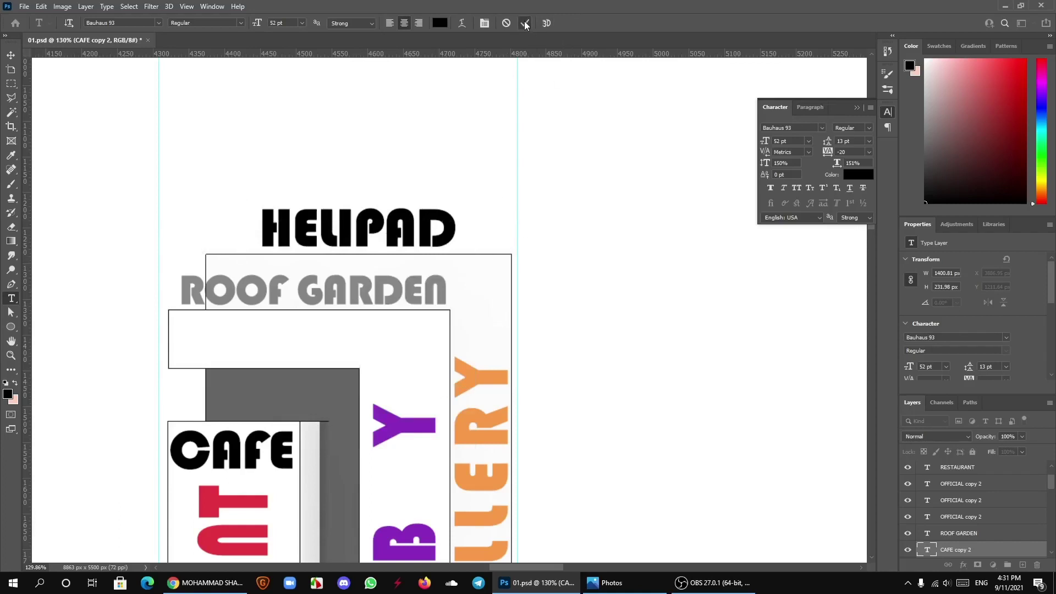
{"action": "left_click", "coordinate": [525, 22]}
Step: Reopen the HELIPAD text for editing and select all its letters
{"action": "left_click", "coordinate": [11, 55]}
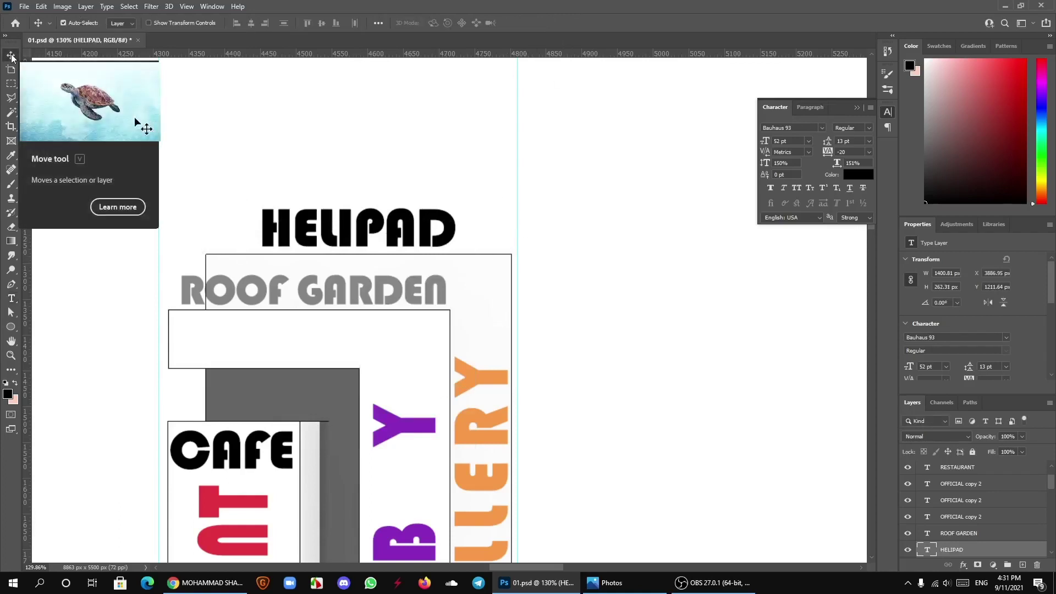
{"action": "left_click", "coordinate": [369, 163]}
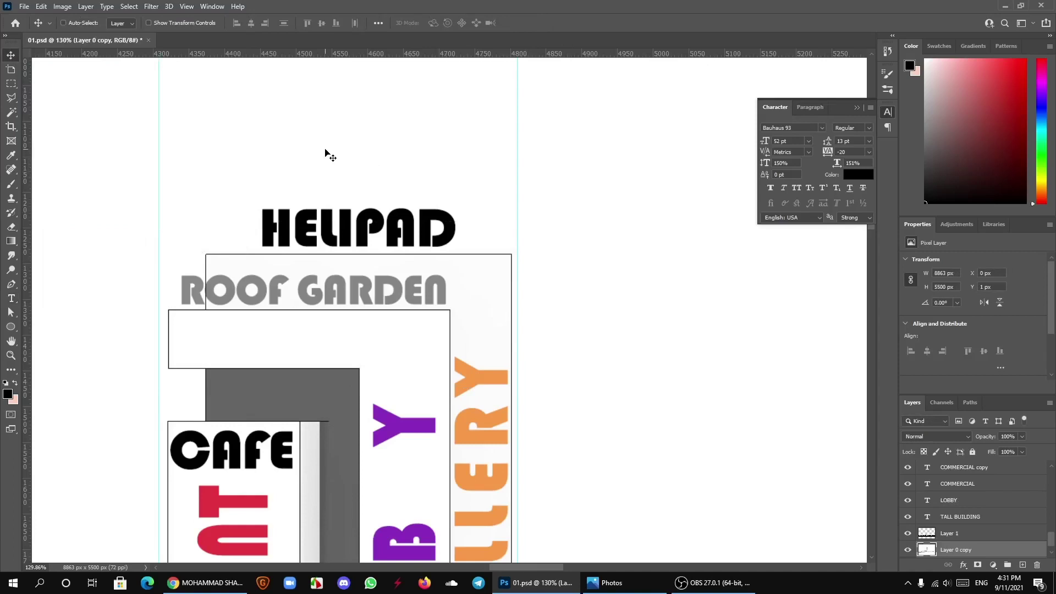
{"action": "left_click", "coordinate": [11, 298]}
{"action": "left_click", "coordinate": [355, 244]}
{"action": "double_click", "coordinate": [355, 244]}
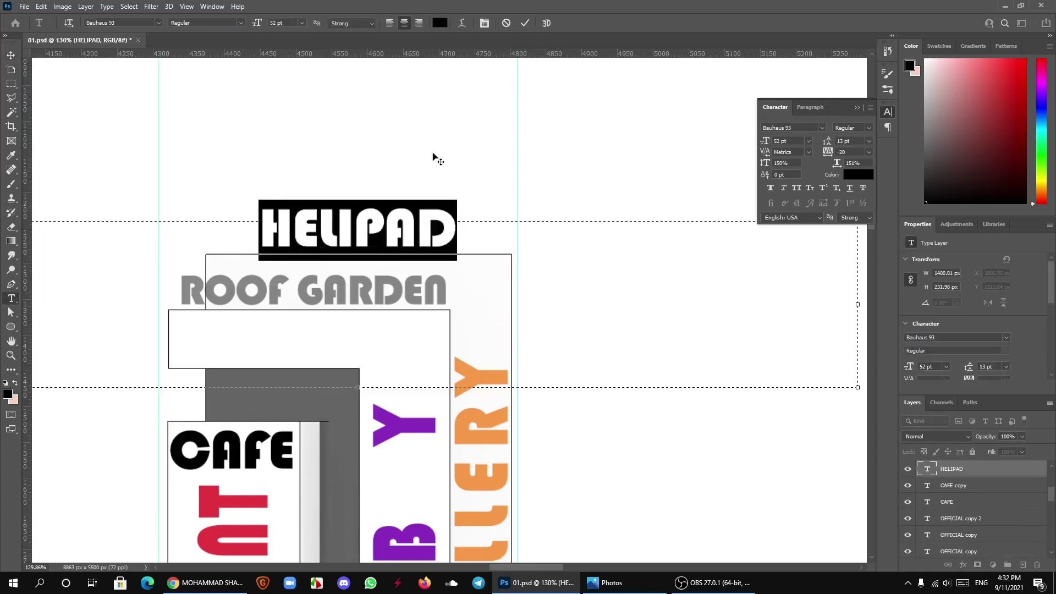
Step: Make HELIPAD teal-blue (#2c92bd) and nudge it into place above ROOF GARDEN
{"action": "left_click", "coordinate": [440, 23]}
{"action": "left_click_drag", "start_coordinate": [781, 333], "coordinate": [786, 310]}
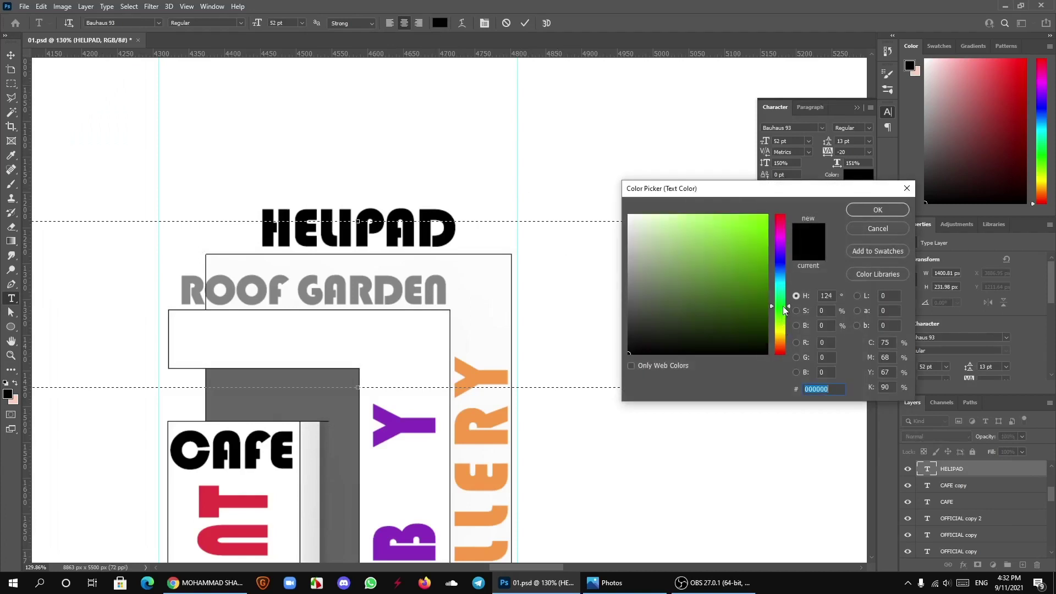
{"action": "left_click", "coordinate": [725, 224]}
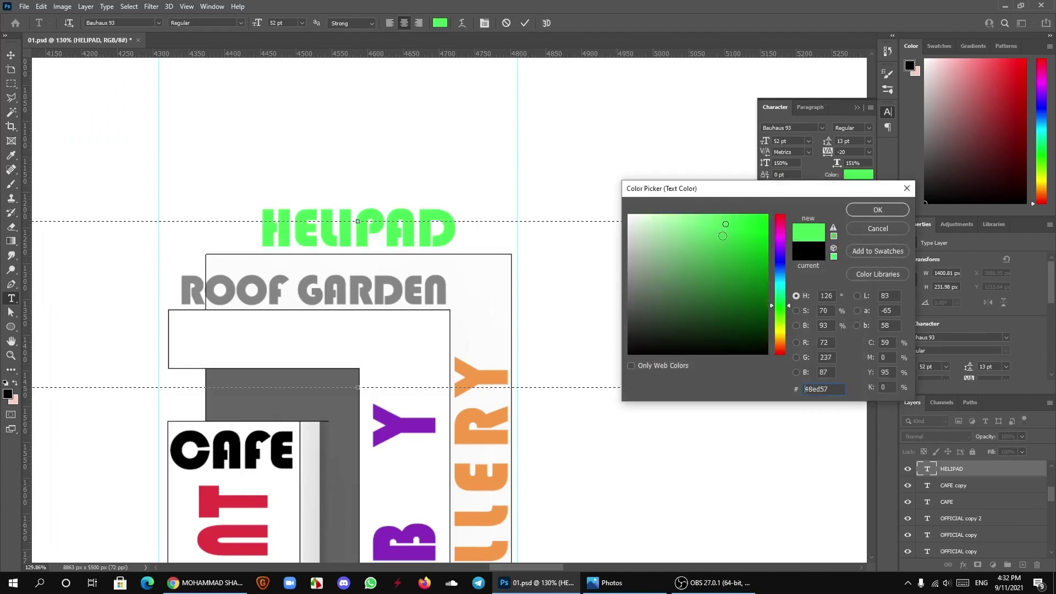
{"action": "left_click", "coordinate": [426, 427]}
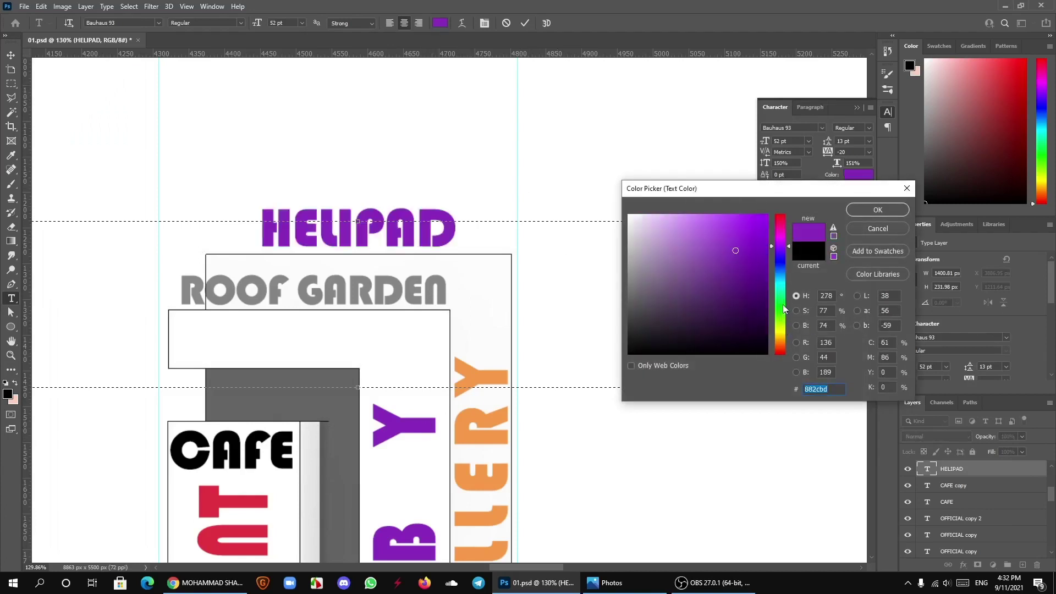
{"action": "mouse_move", "coordinate": [776, 249]}
{"action": "left_mouse_down"}
{"action": "mouse_move", "coordinate": [781, 291]}
{"action": "mouse_move", "coordinate": [785, 282]}
{"action": "left_mouse_up"}
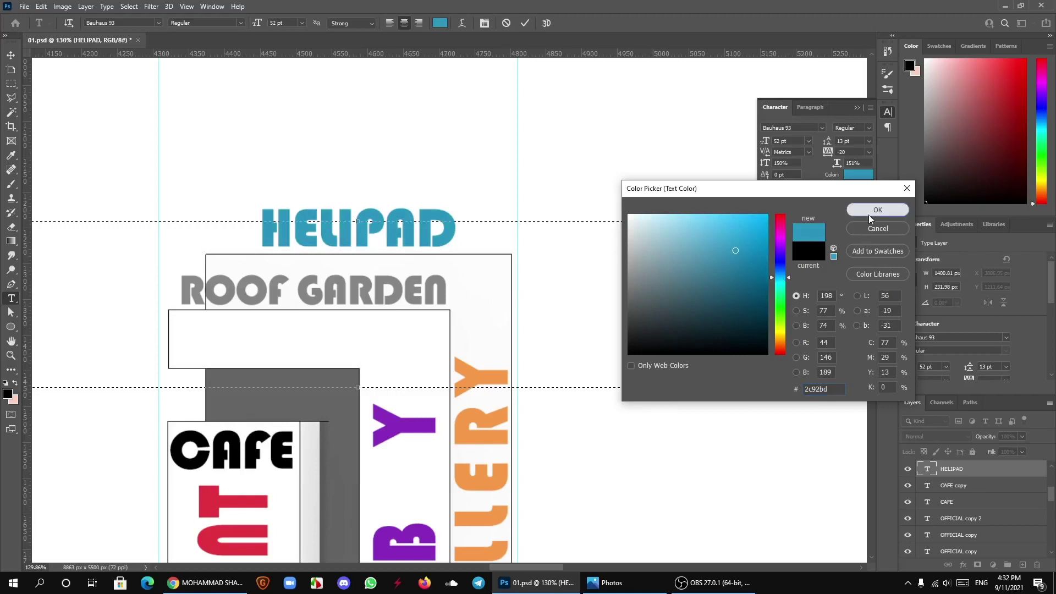
{"action": "left_click", "coordinate": [875, 211]}
{"action": "left_click", "coordinate": [525, 22]}
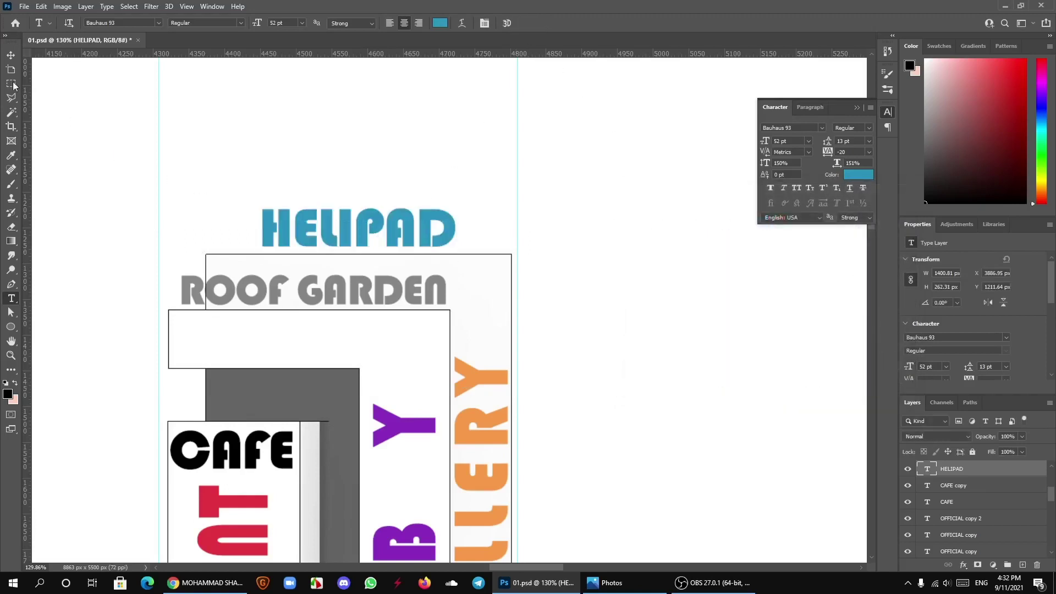
{"action": "left_click", "coordinate": [10, 55]}
{"action": "scroll", "coordinate": [395, 303], "scroll_direction": "up", "scroll_amount": 3}
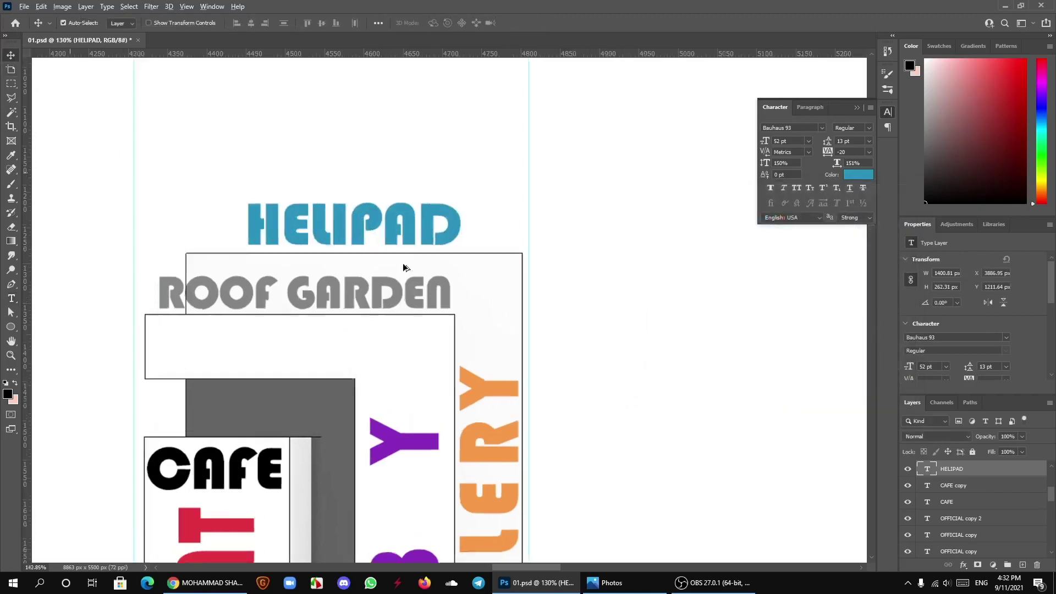
{"action": "left_click_drag", "start_coordinate": [392, 231], "coordinate": [402, 233]}
Step: Widen HELIPAD's tracking to 280 and nudge it slightly right and down
{"action": "left_click", "coordinate": [11, 299]}
{"action": "left_click", "coordinate": [326, 220]}
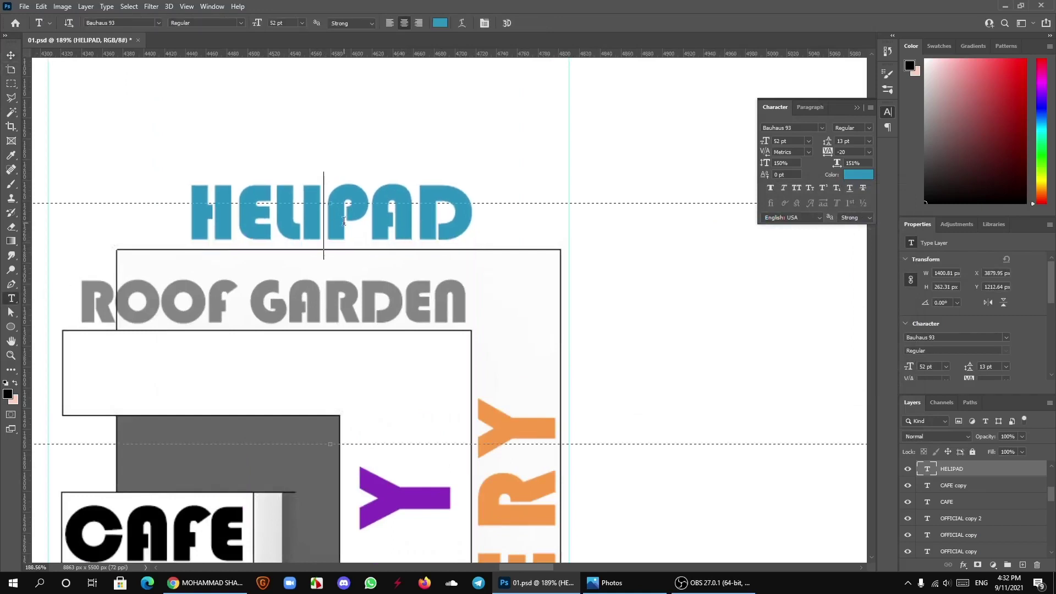
{"action": "key", "text": "ctrl+a"}
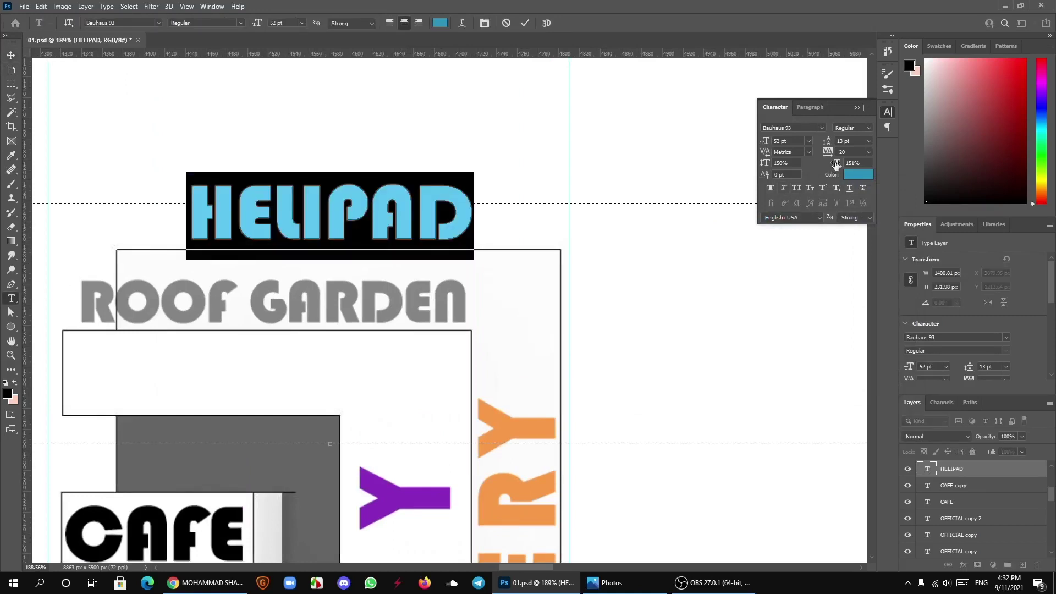
{"action": "left_click_drag", "start_coordinate": [829, 152], "coordinate": [836, 155]}
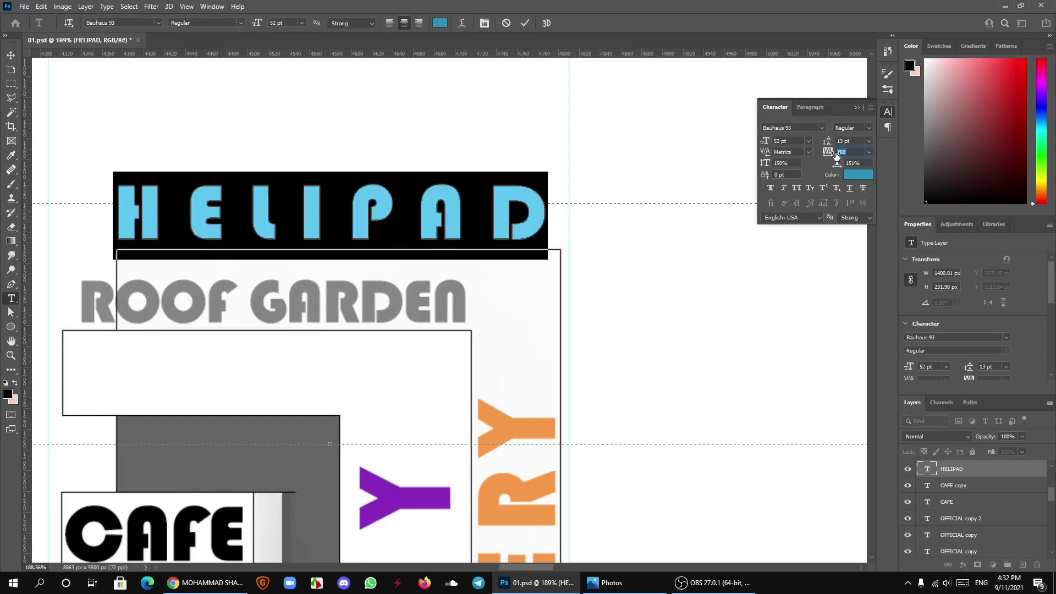
{"action": "left_click", "coordinate": [525, 23]}
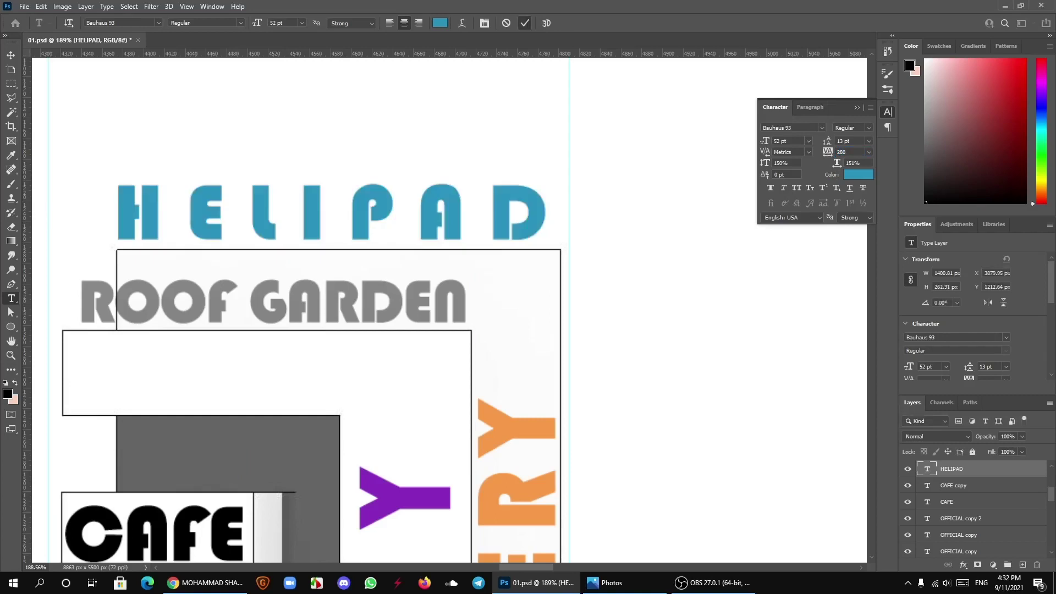
{"action": "left_click", "coordinate": [12, 55]}
{"action": "left_click_drag", "start_coordinate": [360, 216], "coordinate": [368, 214]}
{"action": "key", "text": "Down"}
{"action": "key", "text": "Down"}
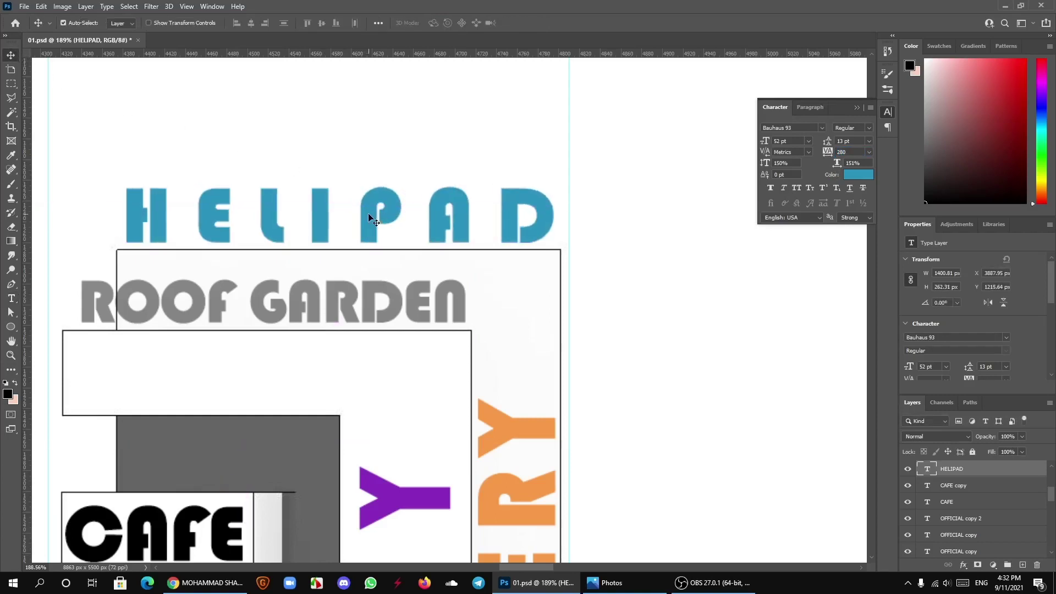
{"action": "key", "text": "Down"}
{"action": "key", "text": "Down"}
{"action": "key", "text": "Down"}
Step: Zoom out to review the poster, then add a blank Layer 2 above HOTEL & GALLERY
{"action": "scroll", "coordinate": [330, 242], "scroll_direction": "down", "scroll_amount": 3}
{"action": "scroll", "coordinate": [302, 256], "scroll_direction": "down", "scroll_amount": 5}
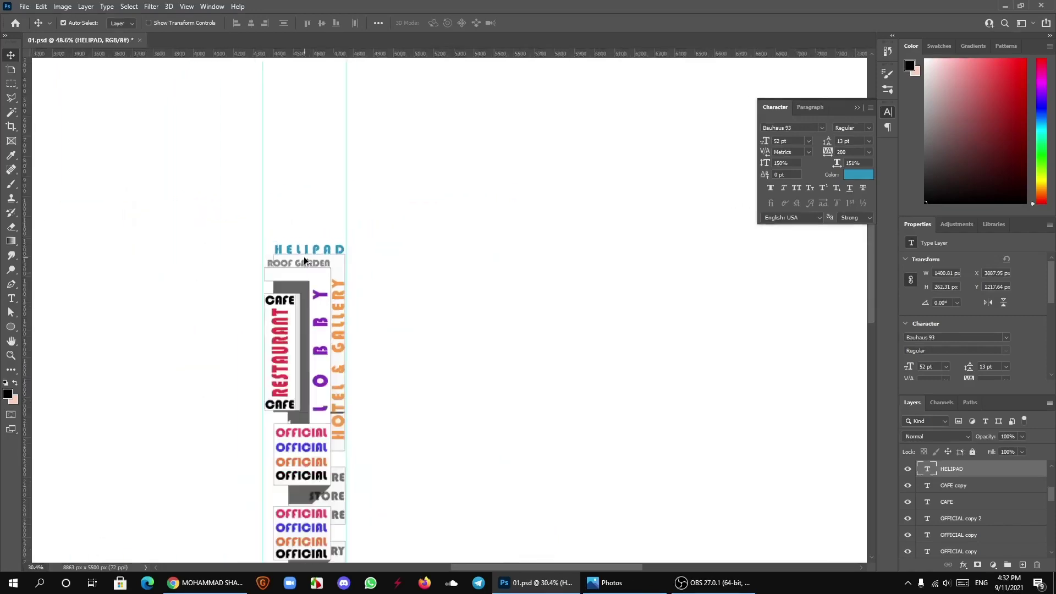
{"action": "scroll", "coordinate": [304, 257], "scroll_direction": "down", "scroll_amount": 3}
{"action": "scroll", "coordinate": [318, 426], "scroll_direction": "up", "scroll_amount": 1}
{"action": "scroll", "coordinate": [319, 426], "scroll_direction": "up", "scroll_amount": 1}
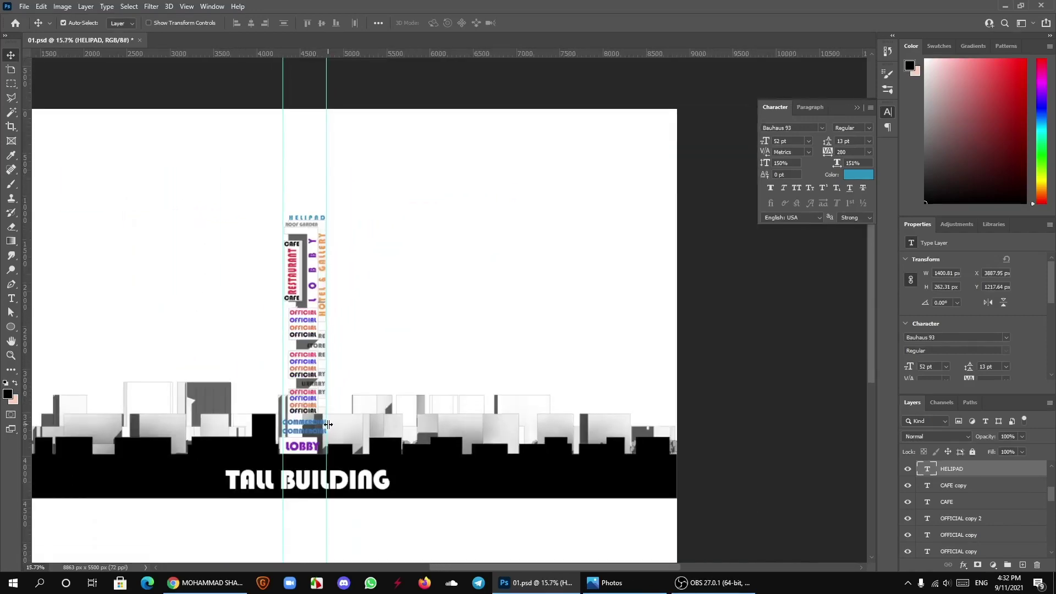
{"action": "scroll", "coordinate": [327, 427], "scroll_direction": "up", "scroll_amount": 2}
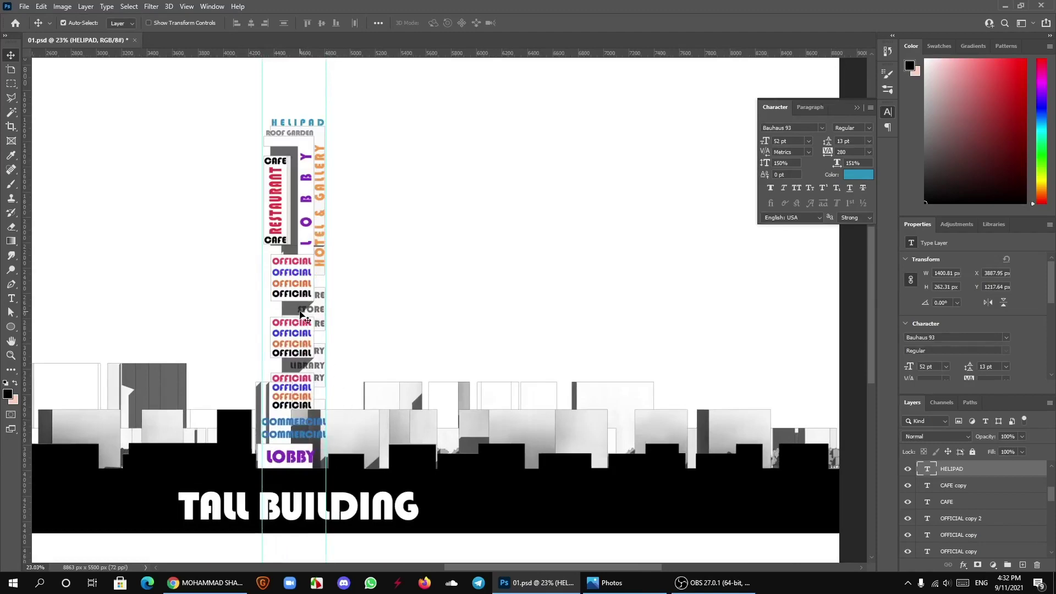
{"action": "scroll", "coordinate": [286, 140], "scroll_direction": "up", "scroll_amount": 2}
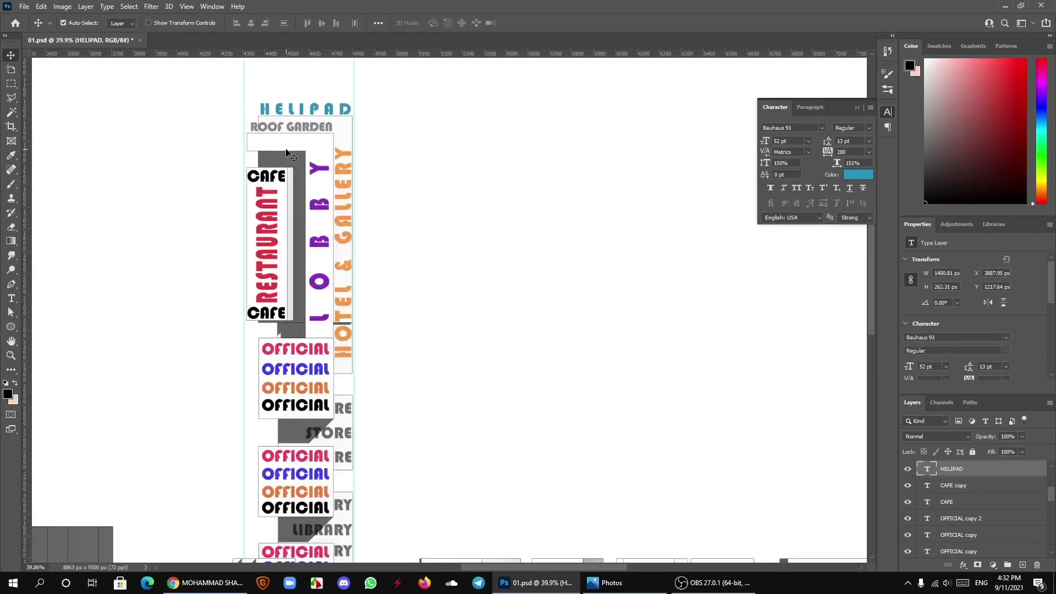
{"action": "scroll", "coordinate": [288, 154], "scroll_direction": "up", "scroll_amount": 1}
{"action": "scroll", "coordinate": [288, 175], "scroll_direction": "up", "scroll_amount": 1}
{"action": "scroll", "coordinate": [288, 171], "scroll_direction": "up", "scroll_amount": 1}
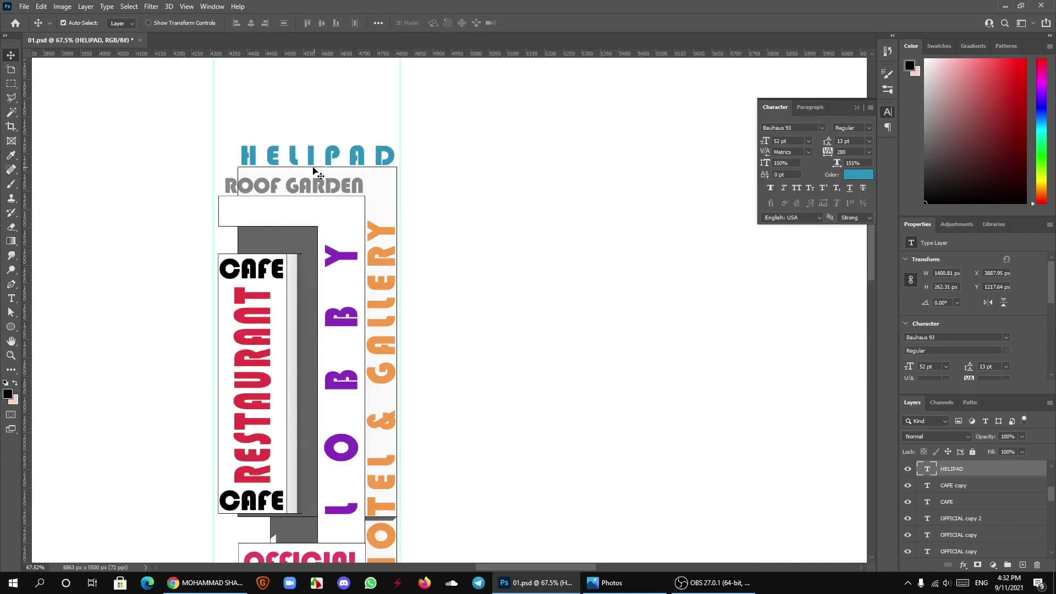
{"action": "scroll", "coordinate": [953, 478], "scroll_direction": "up", "scroll_amount": 3}
{"action": "left_click", "coordinate": [964, 470]}
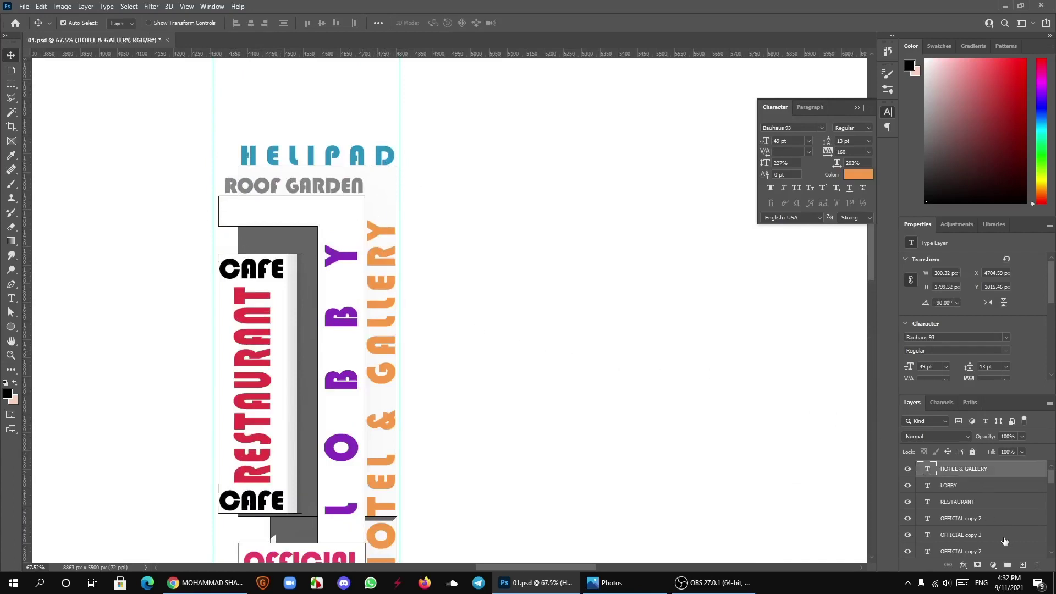
{"action": "left_click", "coordinate": [1023, 565]}
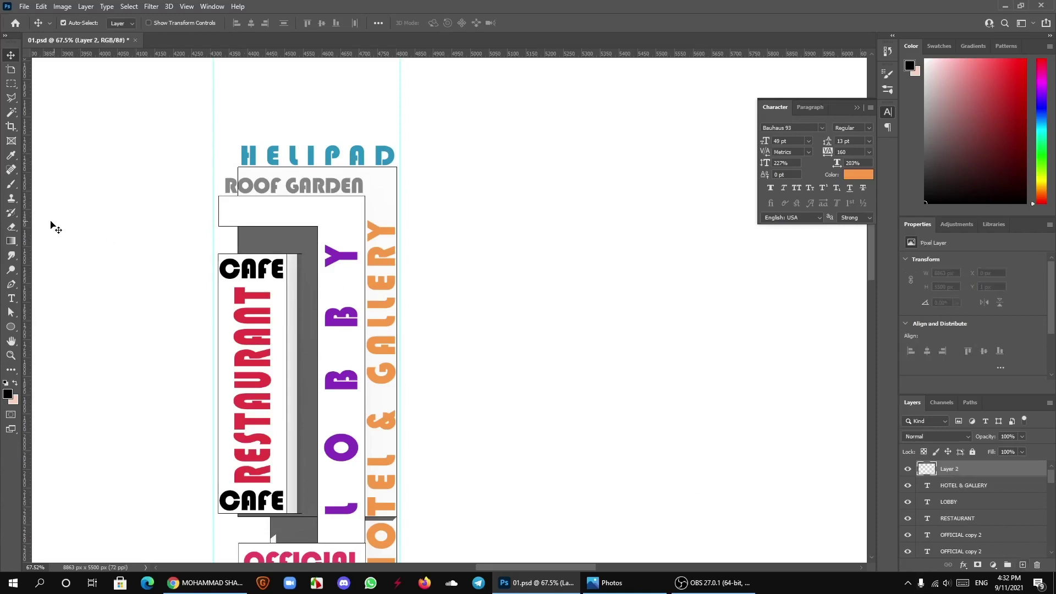
Step: Choose the Hard Round brush and set its size to 3 px
{"action": "left_click", "coordinate": [11, 184]}
{"action": "right_click", "coordinate": [446, 238]}
{"action": "left_click", "coordinate": [673, 353]}
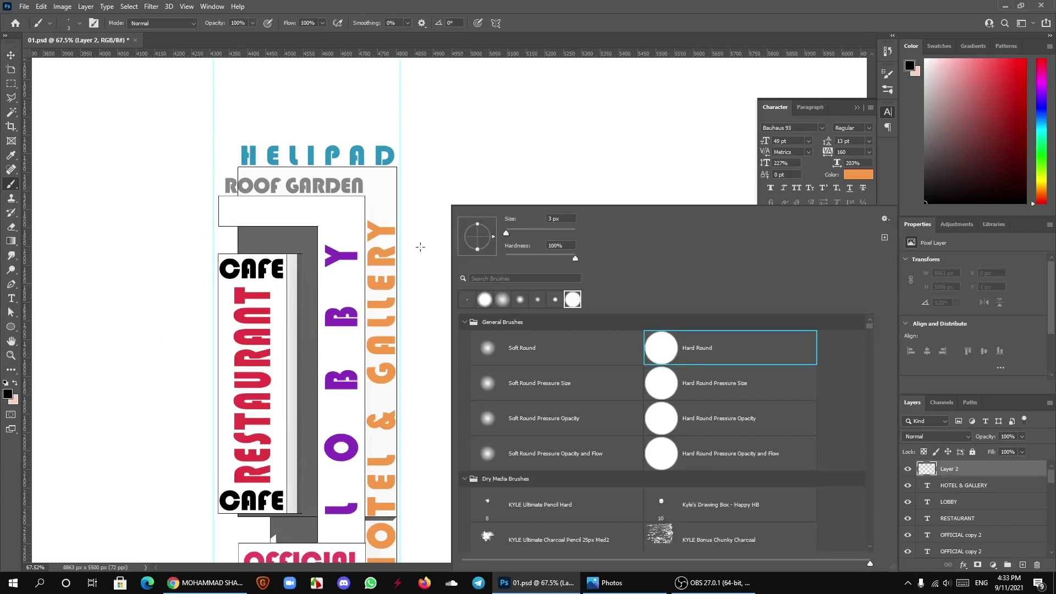
{"action": "left_click_drag", "start_coordinate": [420, 246], "coordinate": [433, 254]}
{"action": "scroll", "coordinate": [433, 254], "scroll_direction": "up", "scroll_amount": 3}
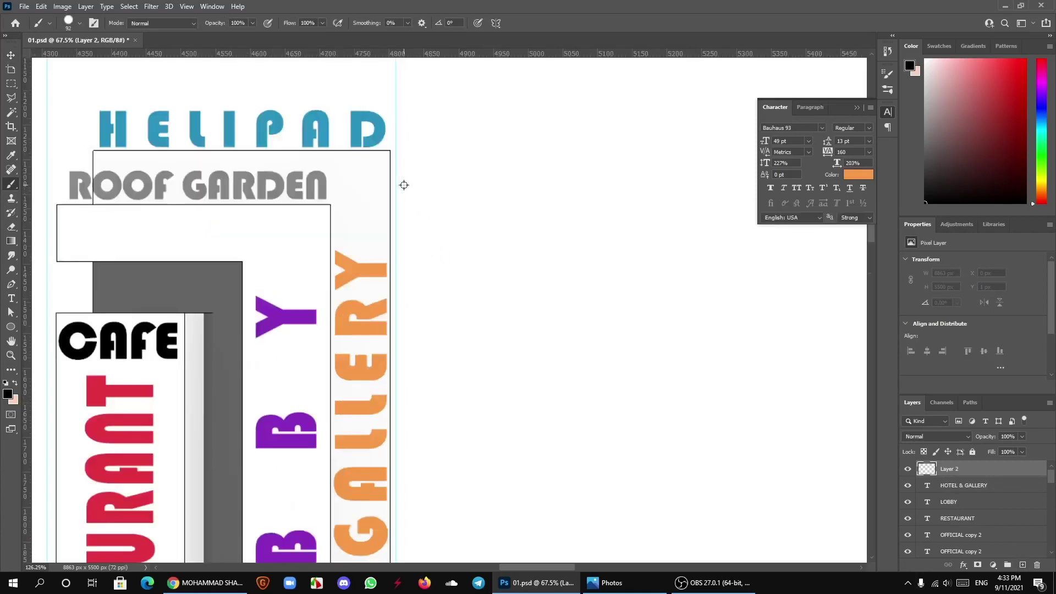
{"action": "scroll", "coordinate": [427, 198], "scroll_direction": "up", "scroll_amount": 2}
{"action": "left_click_drag", "start_coordinate": [455, 203], "coordinate": [398, 207]}
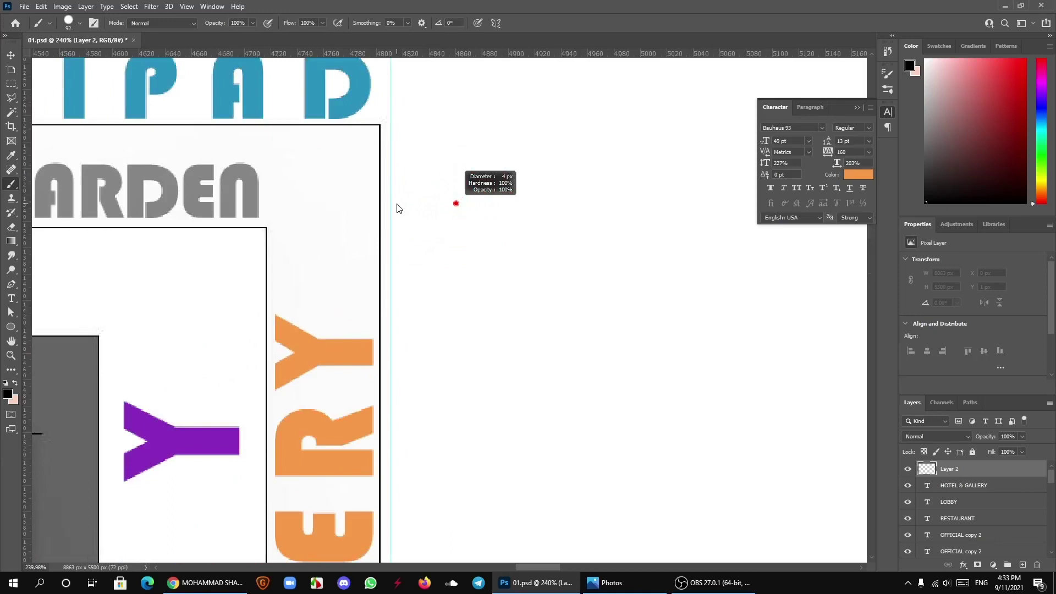
{"action": "left_click_drag", "start_coordinate": [397, 208], "coordinate": [398, 208]}
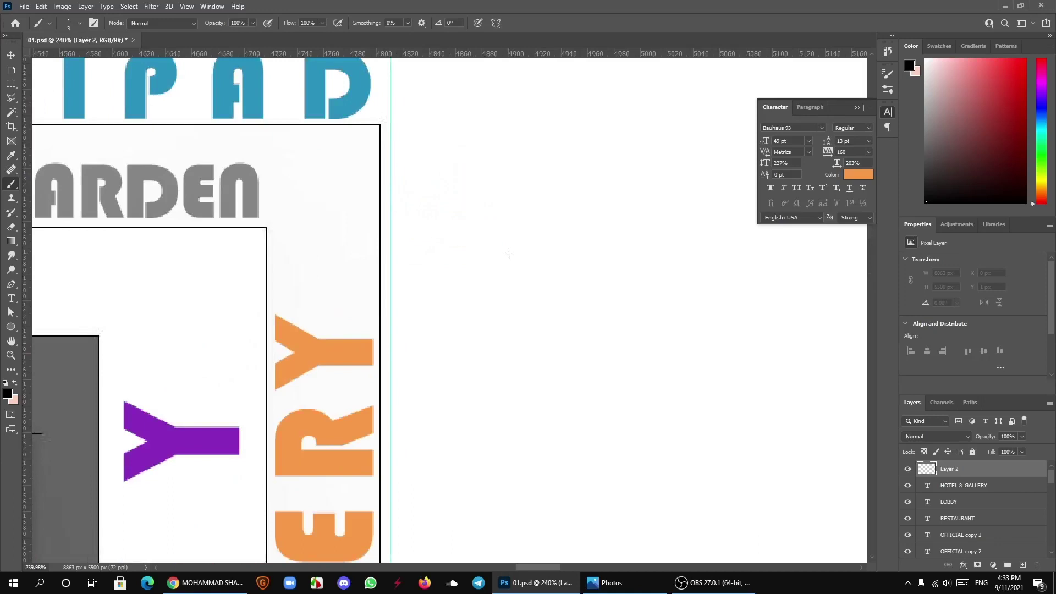
{"action": "mouse_move", "coordinate": [509, 254]}
{"action": "left_mouse_down"}
{"action": "mouse_move", "coordinate": [522, 292]}
{"action": "mouse_move", "coordinate": [451, 358]}
{"action": "mouse_move", "coordinate": [440, 353]}
{"action": "left_mouse_up"}
{"action": "left_click_drag", "start_coordinate": [390, 132], "coordinate": [390, 133]}
Step: Paint a small black dot on the top edge of the box under HELIPAD
{"action": "key", "text": "d"}
{"action": "left_click", "coordinate": [379, 124]}
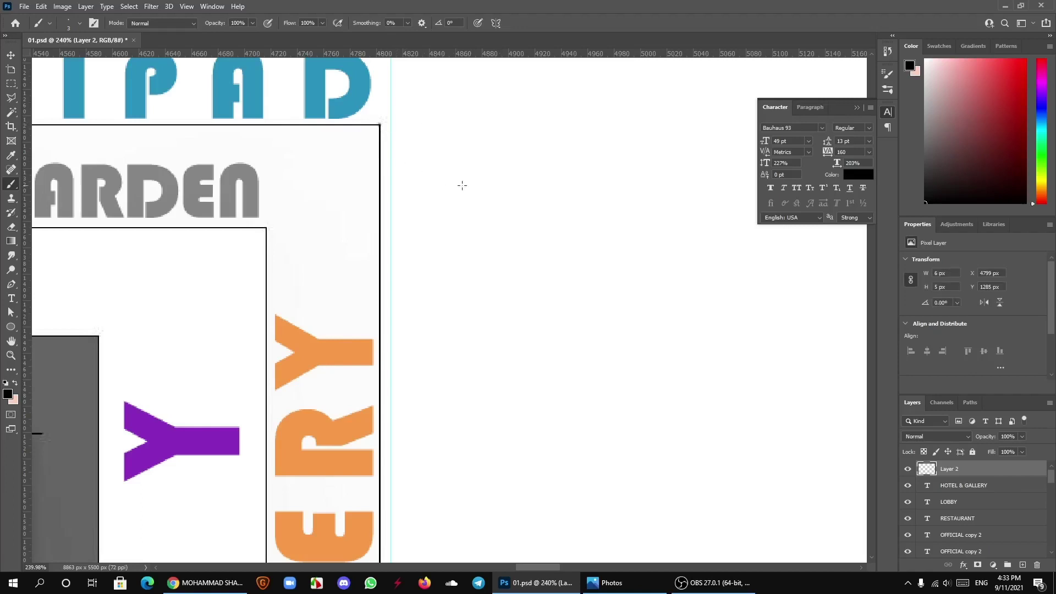
{"action": "scroll", "coordinate": [462, 185], "scroll_direction": "down", "scroll_amount": 5}
{"action": "scroll", "coordinate": [489, 191], "scroll_direction": "down", "scroll_amount": 1}
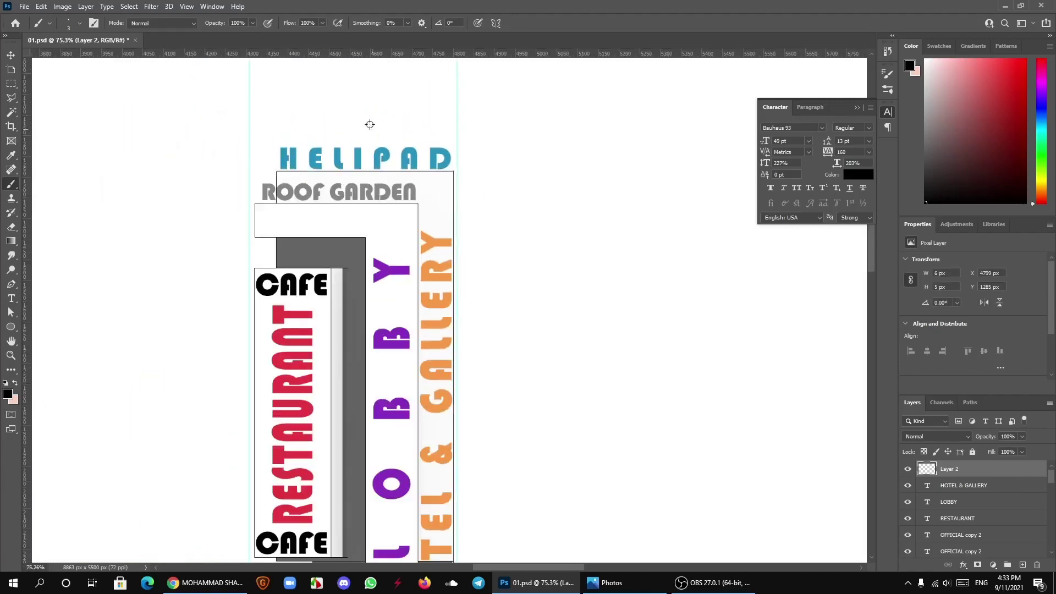
{"action": "scroll", "coordinate": [275, 175], "scroll_direction": "up", "scroll_amount": 1}
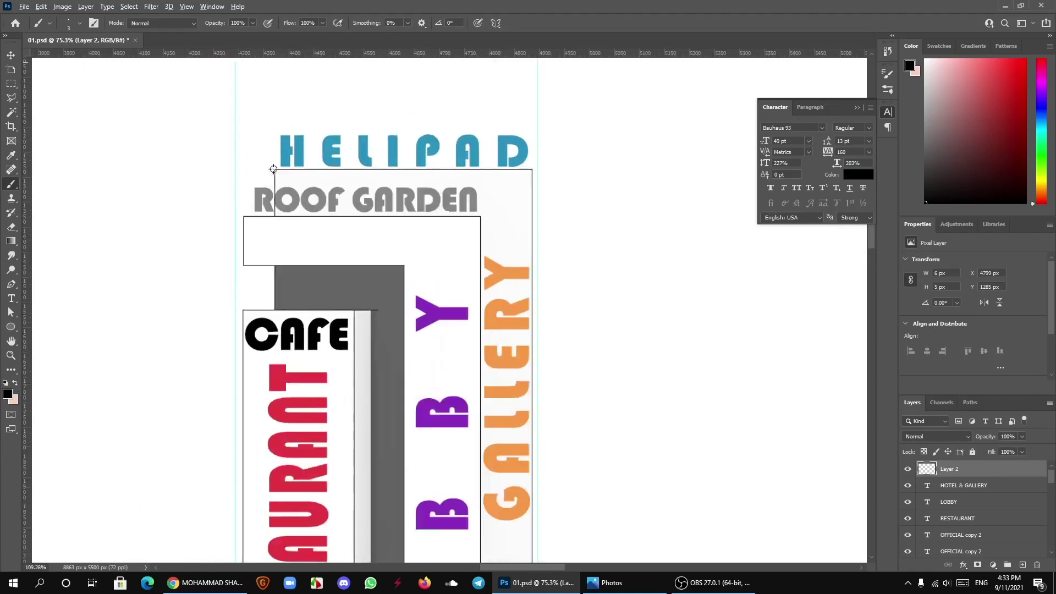
{"action": "scroll", "coordinate": [271, 177], "scroll_direction": "up", "scroll_amount": 4}
Step: Draw a straight line along the top edge of the box under HELIPAD, hiding the background to check it
{"action": "left_click", "coordinate": [270, 177], "text": "shift"}
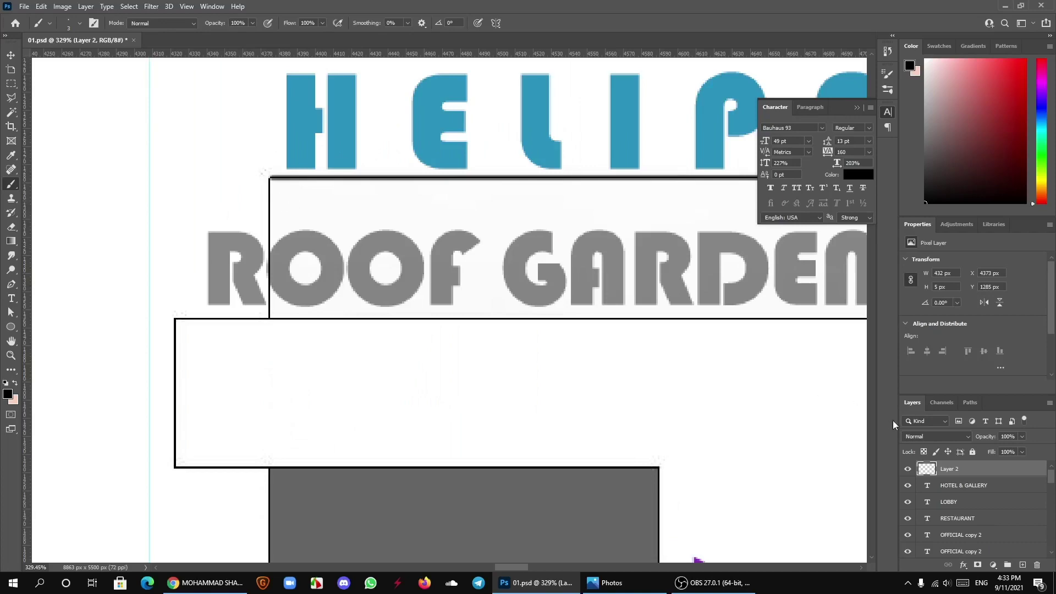
{"action": "left_click", "coordinate": [10, 55]}
{"action": "left_click", "coordinate": [94, 194]}
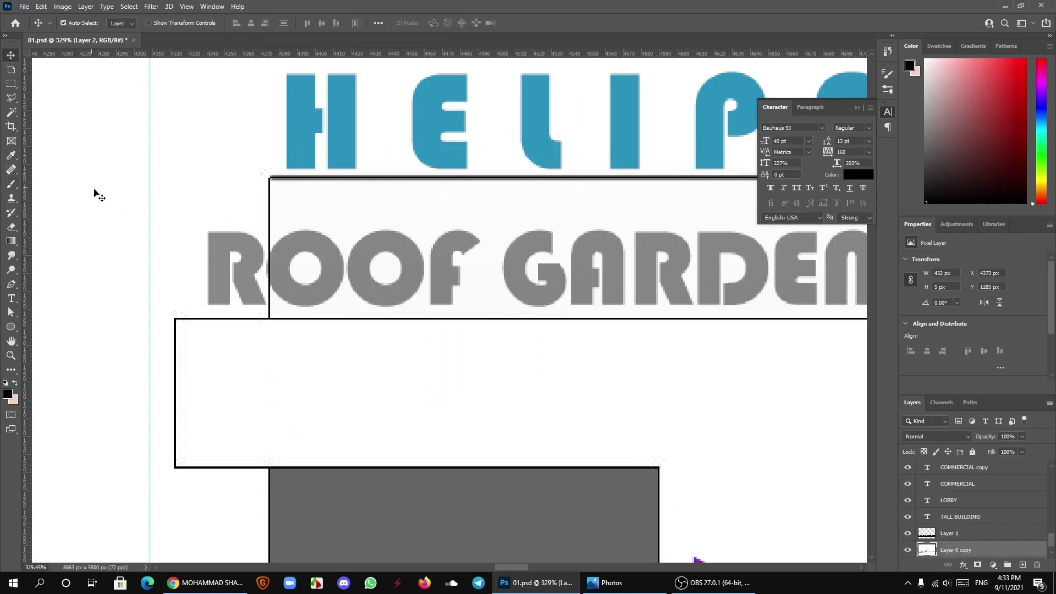
{"action": "left_click", "coordinate": [909, 550]}
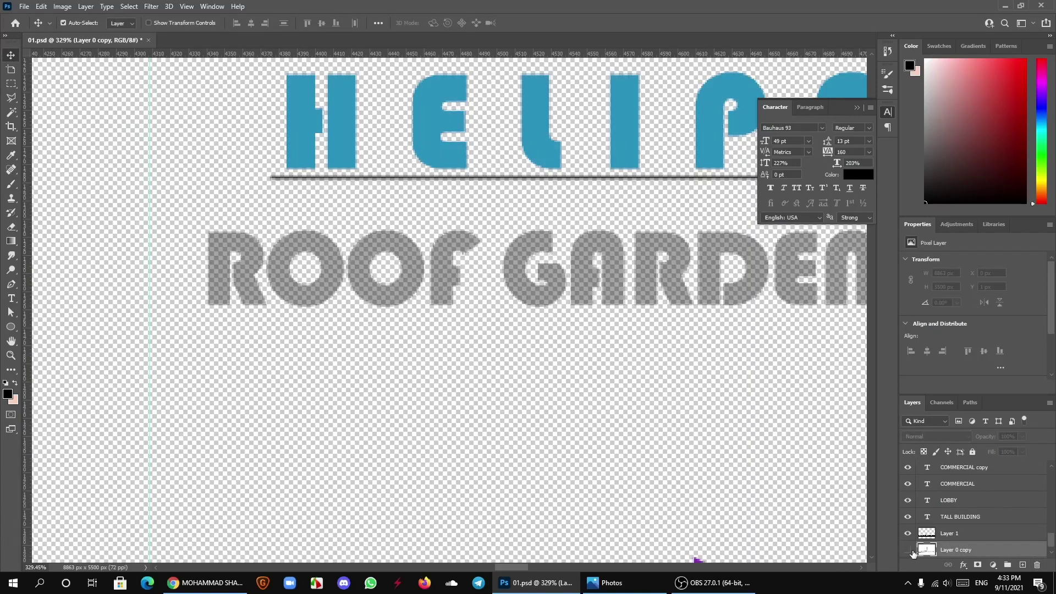
Step: Close the Character panel, show the background again, and return to Layer 2 with the Brush
{"action": "left_click", "coordinate": [860, 108]}
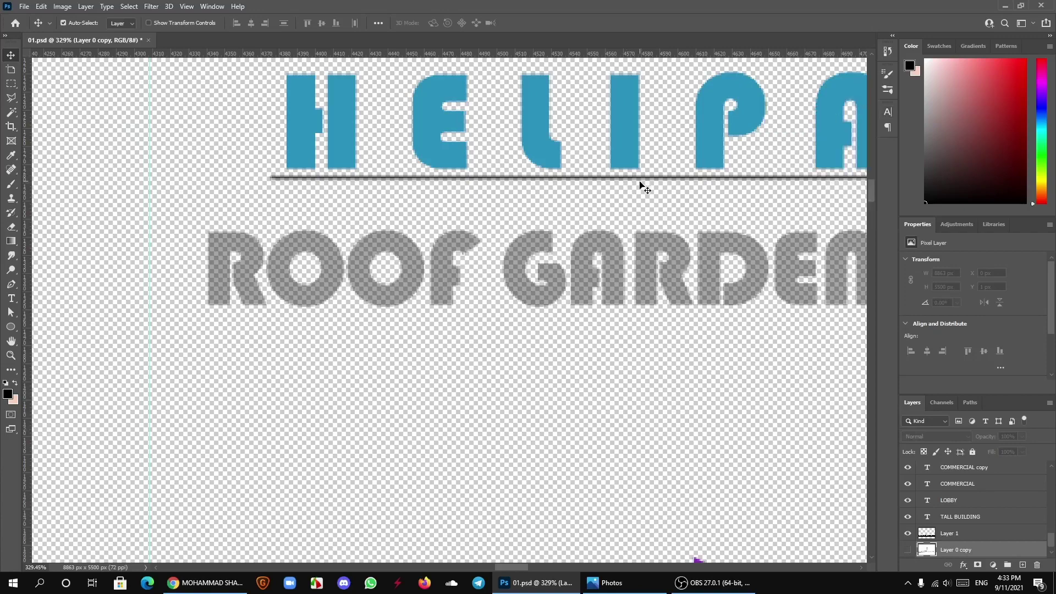
{"action": "left_click", "coordinate": [907, 550]}
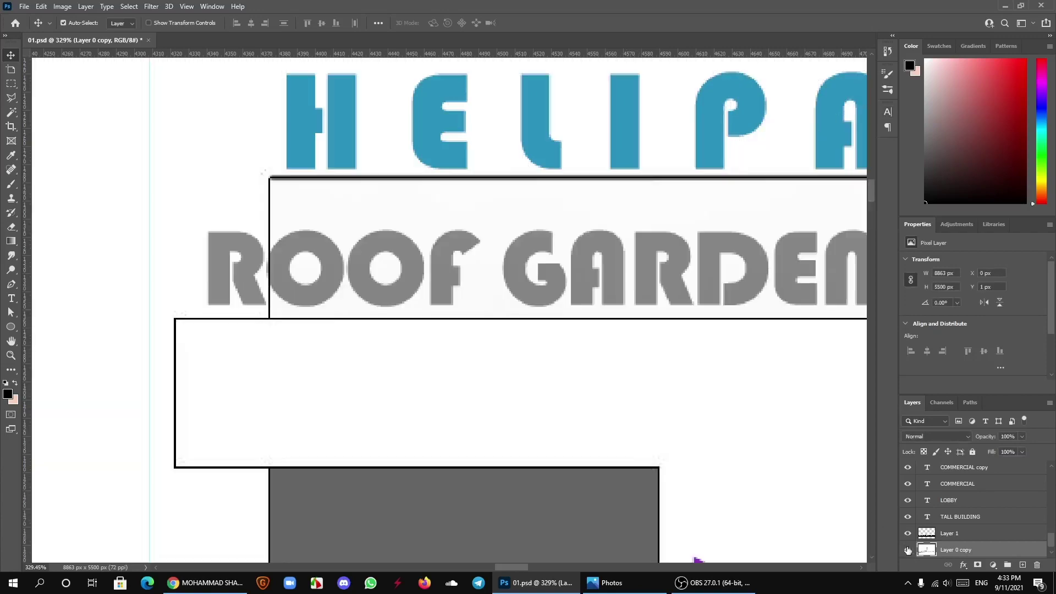
{"action": "scroll", "coordinate": [989, 489], "scroll_direction": "up", "scroll_amount": 5}
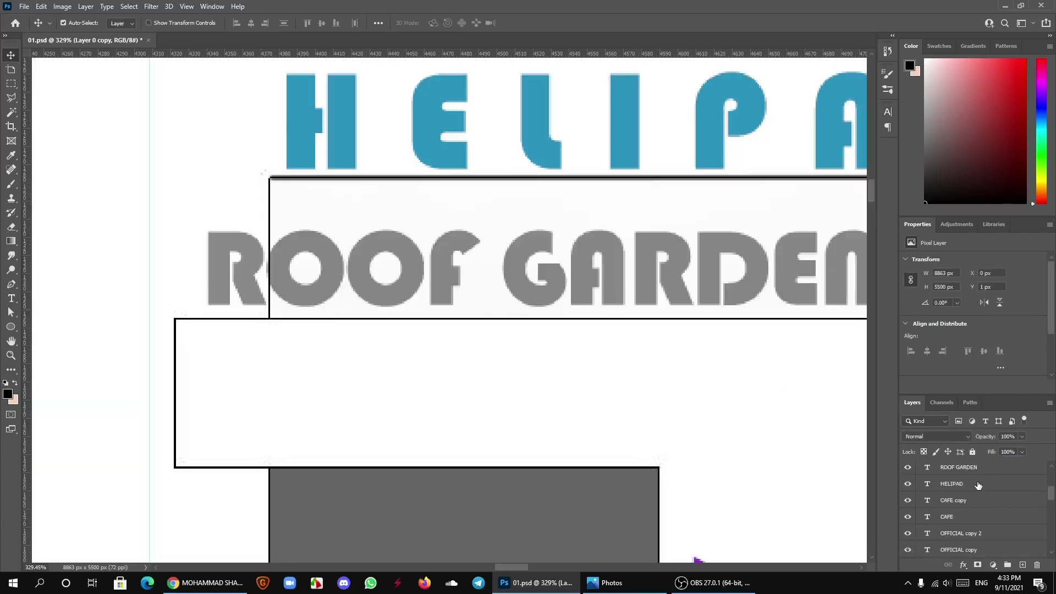
{"action": "scroll", "coordinate": [979, 478], "scroll_direction": "up", "scroll_amount": 5}
{"action": "left_click", "coordinate": [962, 471]}
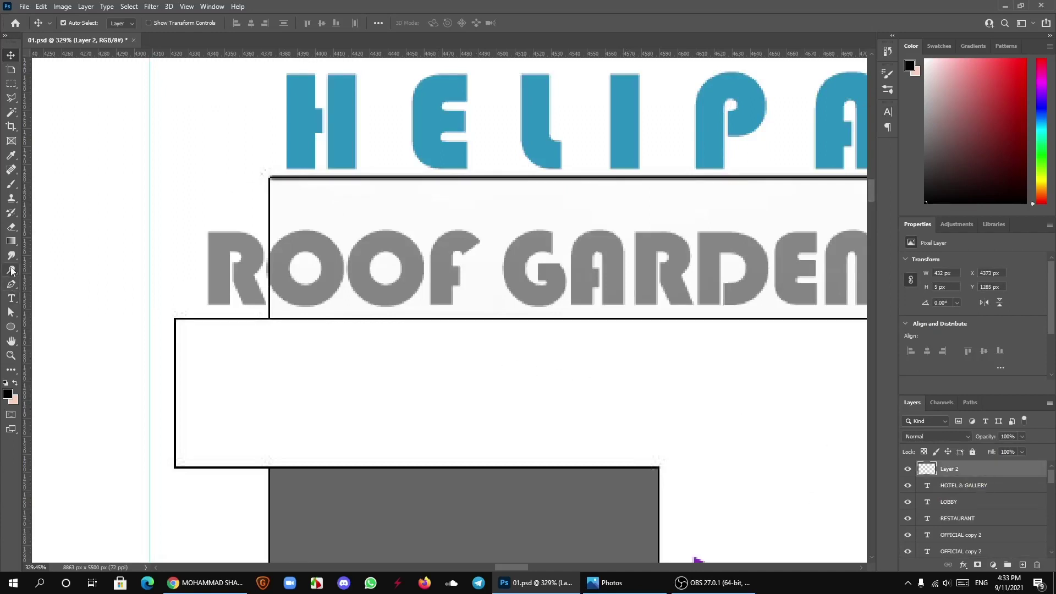
{"action": "left_click", "coordinate": [11, 184]}
Step: Shrink the brush to a thin size, undoing the accidental blob and stray strokes
{"action": "mouse_move", "coordinate": [114, 218]}
{"action": "left_mouse_down"}
{"action": "mouse_move", "coordinate": [153, 233]}
{"action": "mouse_move", "coordinate": [181, 290]}
{"action": "left_mouse_up"}
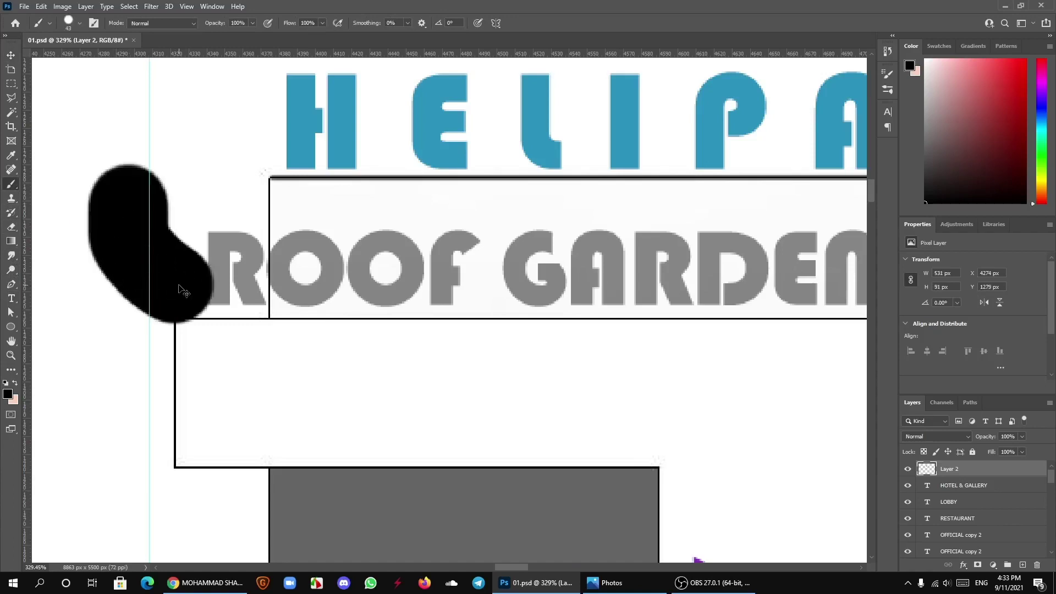
{"action": "key", "text": "ctrl+z"}
{"action": "left_click_drag", "start_coordinate": [170, 249], "coordinate": [129, 248]}
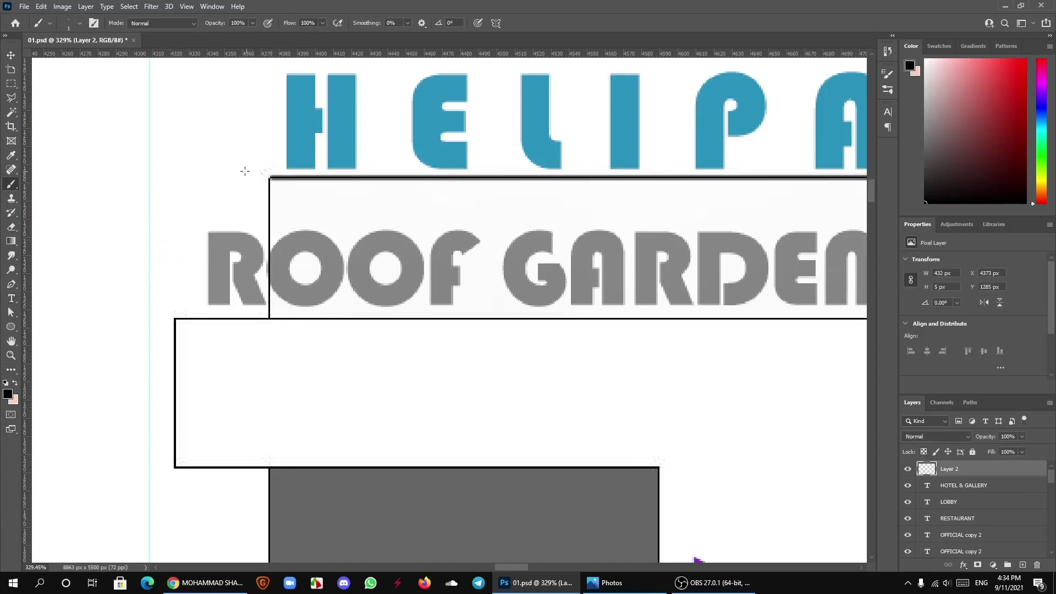
{"action": "mouse_move", "coordinate": [245, 171]}
{"action": "left_mouse_down"}
{"action": "mouse_move", "coordinate": [274, 190]}
{"action": "mouse_move", "coordinate": [233, 182]}
{"action": "mouse_move", "coordinate": [244, 202]}
{"action": "left_mouse_up"}
{"action": "key", "text": "ctrl+z"}
{"action": "key", "text": "ctrl+z"}
{"action": "key", "text": "bracketleft"}
{"action": "key", "text": "bracketleft"}
{"action": "key", "text": "bracketleft"}
Step: Trace the top edges of the boxes under HELIPAD and under ROOF GARDEN
{"action": "scroll", "coordinate": [236, 213], "scroll_direction": "down", "scroll_amount": 5}
{"action": "scroll", "coordinate": [484, 195], "scroll_direction": "up", "scroll_amount": 3}
{"action": "scroll", "coordinate": [496, 199], "scroll_direction": "up", "scroll_amount": 3}
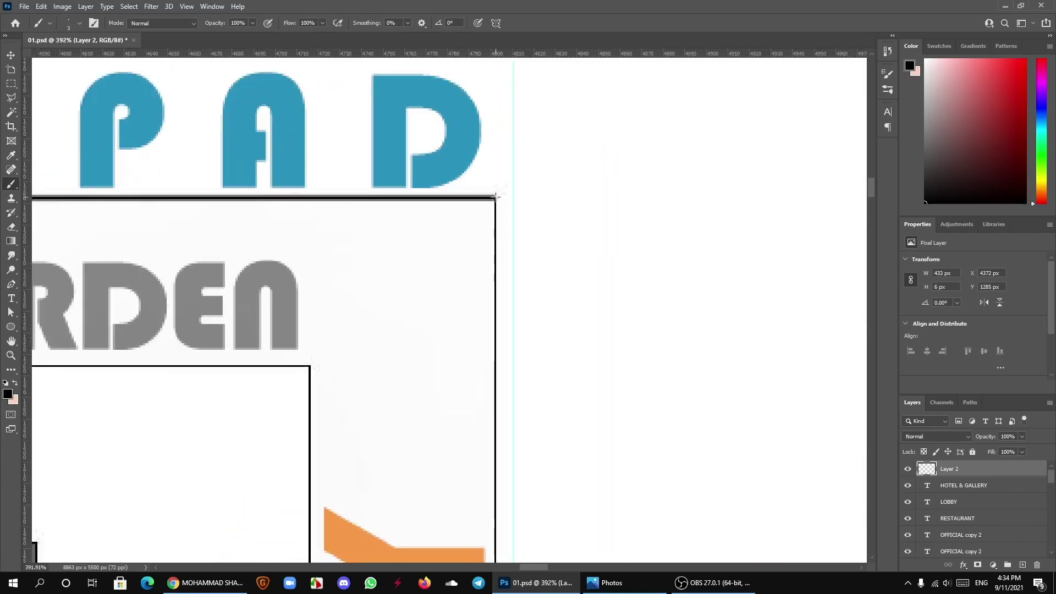
{"action": "left_click", "coordinate": [495, 197], "text": "shift"}
{"action": "scroll", "coordinate": [484, 217], "scroll_direction": "down", "scroll_amount": 4}
{"action": "scroll", "coordinate": [462, 259], "scroll_direction": "up", "scroll_amount": 2}
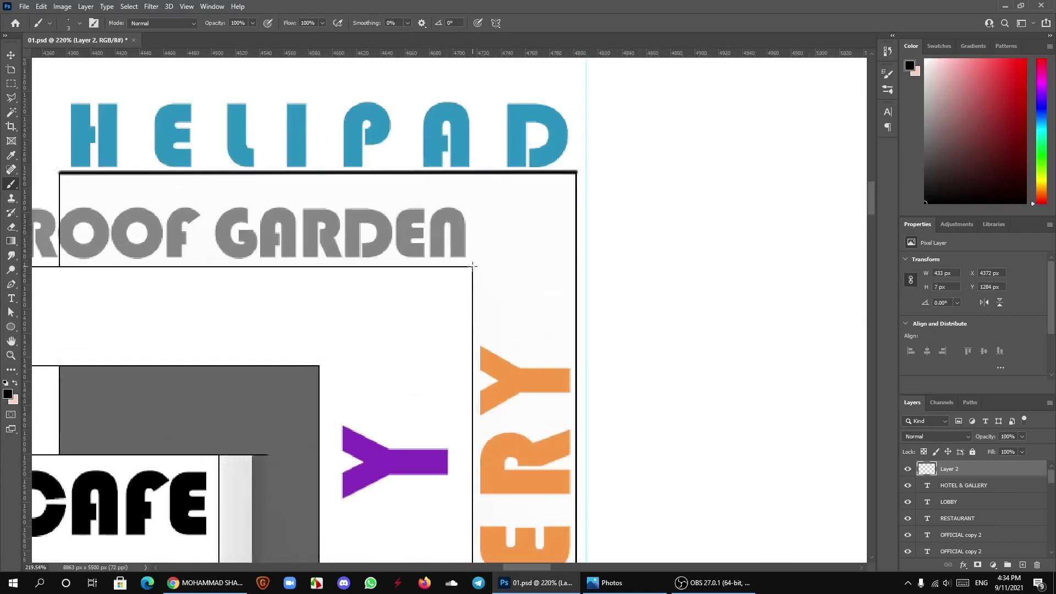
{"action": "scroll", "coordinate": [496, 275], "scroll_direction": "down", "scroll_amount": 4}
{"action": "scroll", "coordinate": [228, 271], "scroll_direction": "up", "scroll_amount": 2}
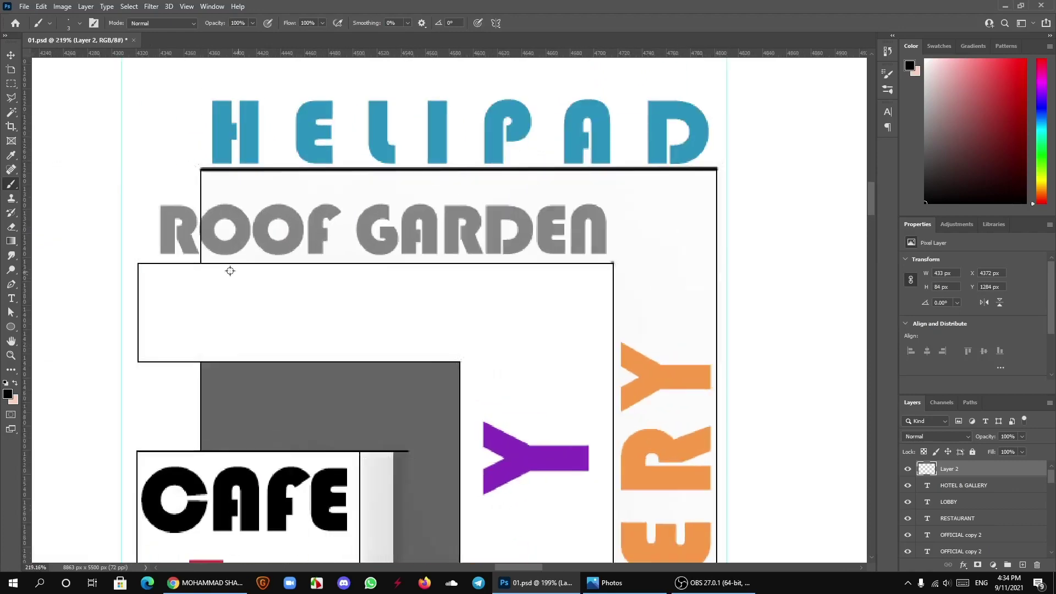
{"action": "left_click", "coordinate": [138, 263], "text": "shift"}
{"action": "scroll", "coordinate": [464, 231], "scroll_direction": "down", "scroll_amount": 4}
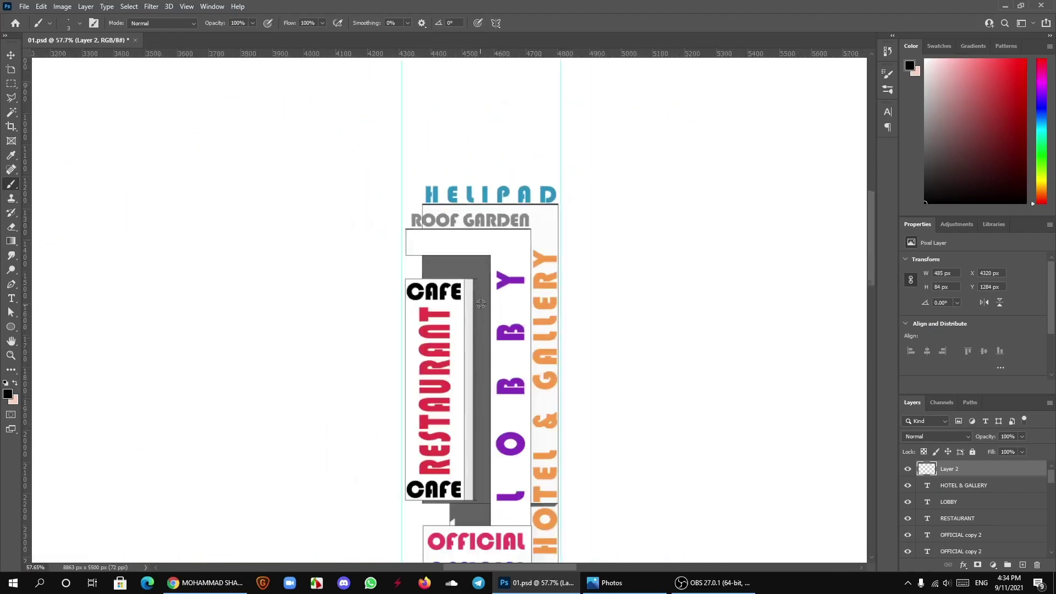
{"action": "scroll", "coordinate": [506, 196], "scroll_direction": "up", "scroll_amount": 2}
{"action": "scroll", "coordinate": [506, 197], "scroll_direction": "up", "scroll_amount": 1}
{"action": "scroll", "coordinate": [506, 196], "scroll_direction": "up", "scroll_amount": 1}
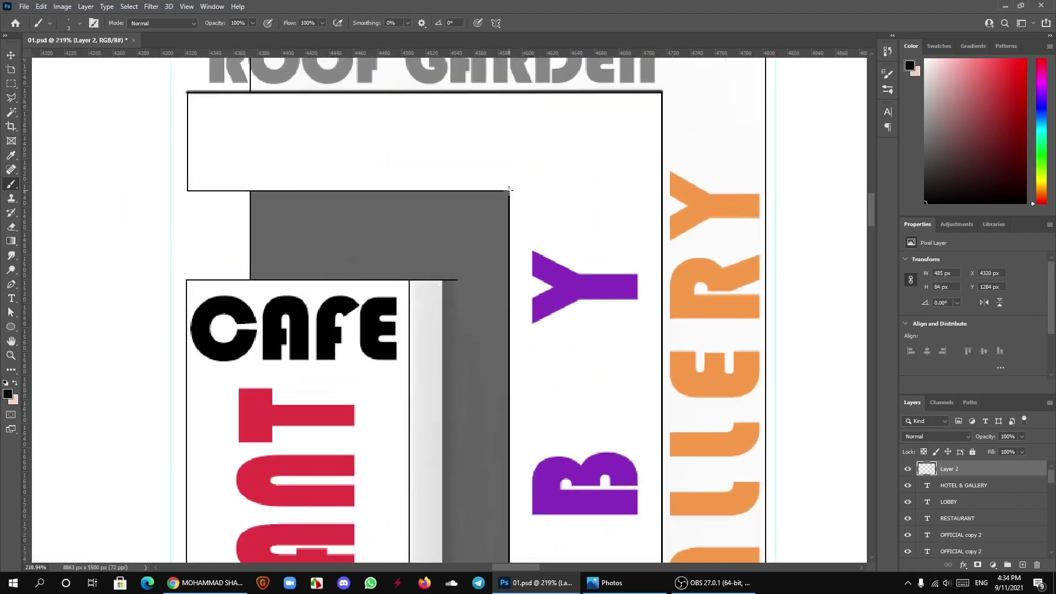
Step: Trace the grey box's top edge and the CAFE box's top, side and bottom edges
{"action": "left_click", "coordinate": [188, 191], "text": "shift"}
{"action": "scroll", "coordinate": [313, 200], "scroll_direction": "down", "scroll_amount": 2}
{"action": "scroll", "coordinate": [395, 232], "scroll_direction": "up", "scroll_amount": 2}
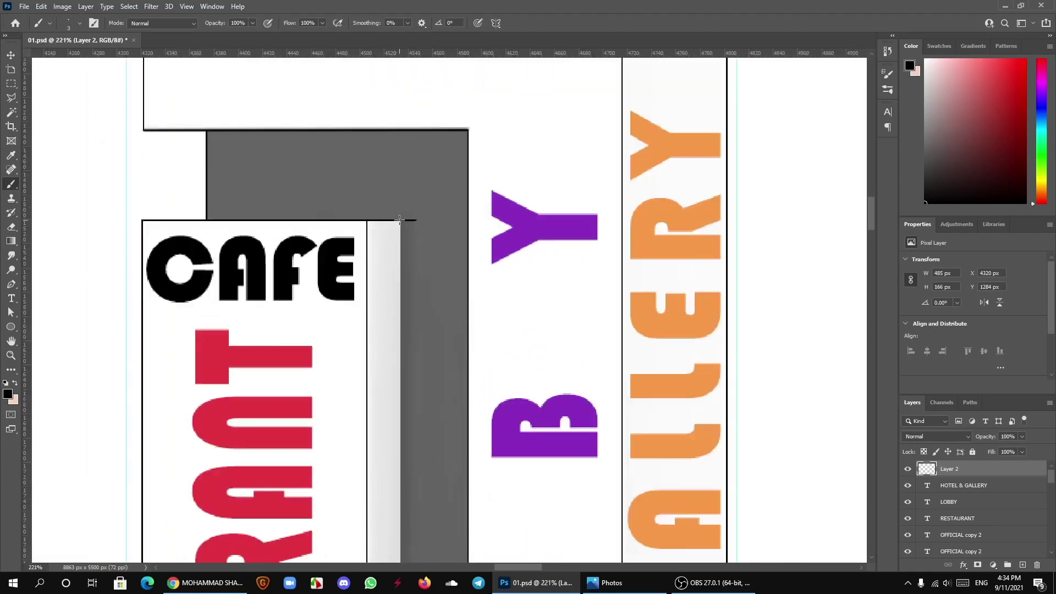
{"action": "left_click", "coordinate": [148, 221], "text": "shift"}
{"action": "scroll", "coordinate": [234, 173], "scroll_direction": "down", "scroll_amount": 1}
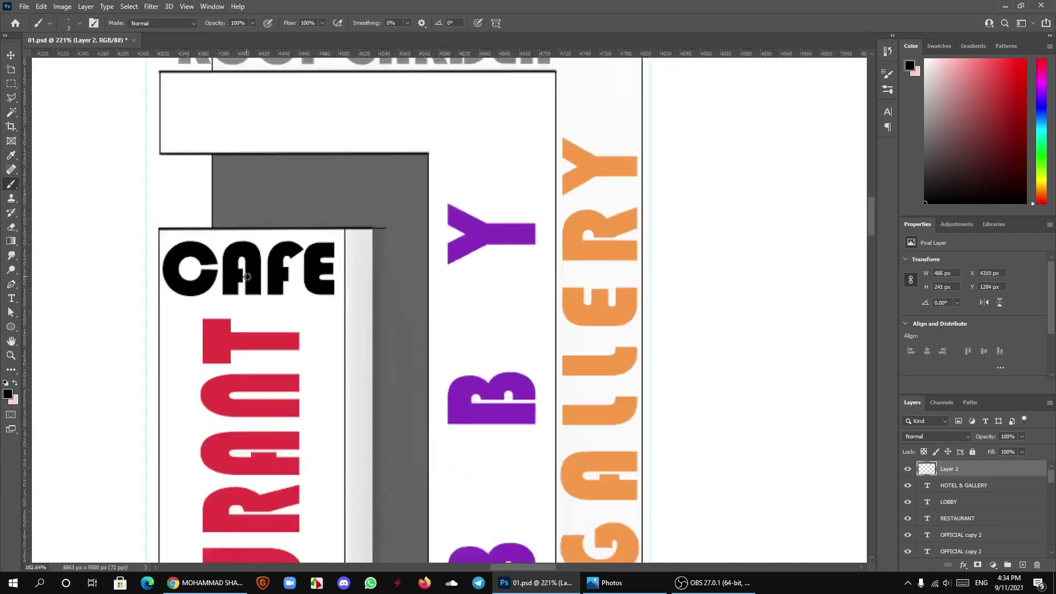
{"action": "scroll", "coordinate": [234, 174], "scroll_direction": "down", "scroll_amount": 2}
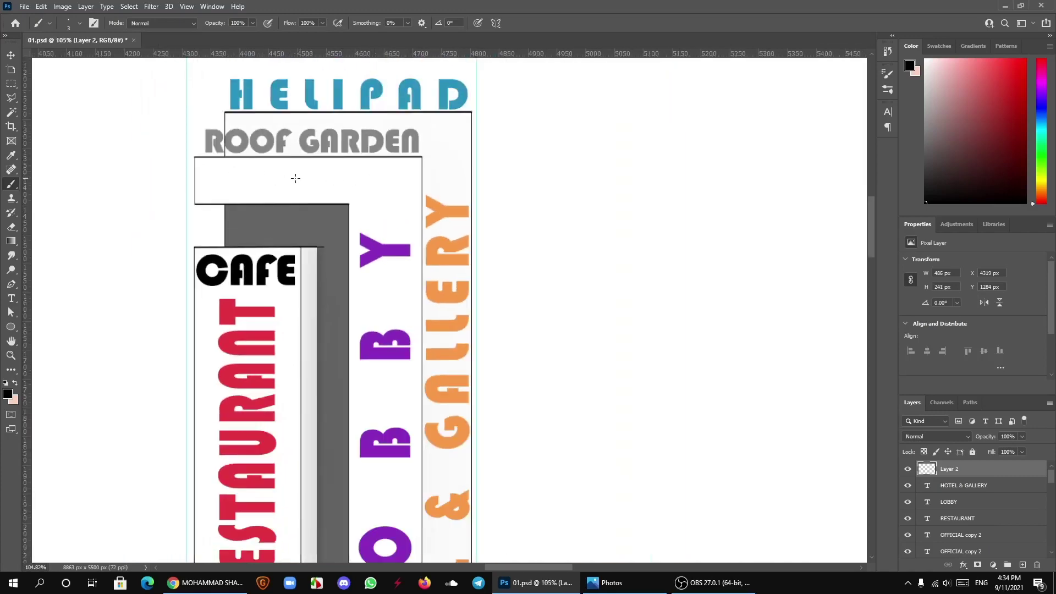
{"action": "scroll", "coordinate": [276, 246], "scroll_direction": "down", "scroll_amount": 2}
{"action": "scroll", "coordinate": [276, 246], "scroll_direction": "down", "scroll_amount": 2}
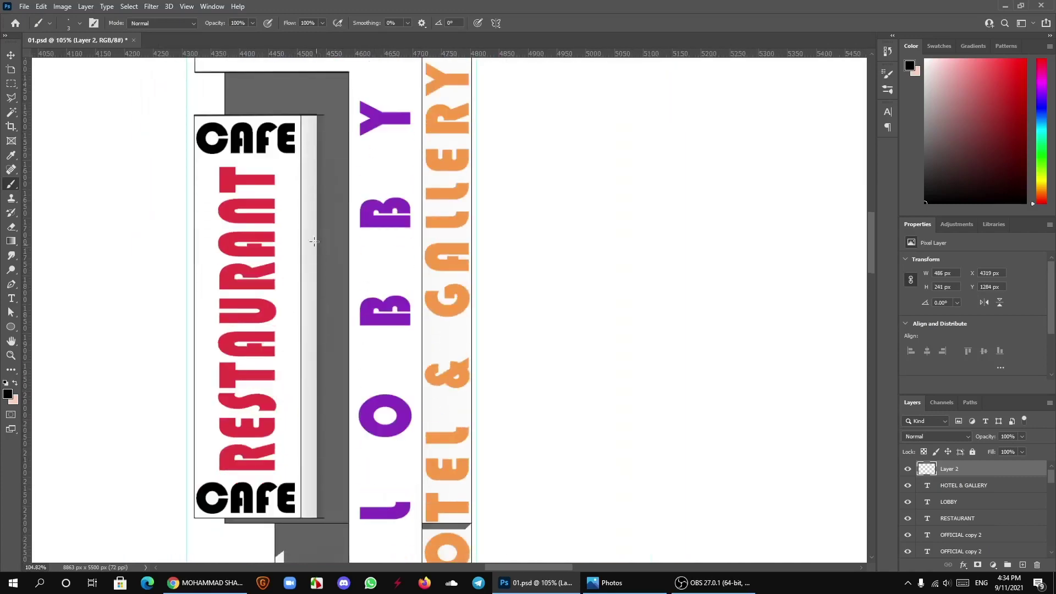
{"action": "scroll", "coordinate": [297, 330], "scroll_direction": "down", "scroll_amount": 2}
{"action": "scroll", "coordinate": [309, 384], "scroll_direction": "up", "scroll_amount": 3}
{"action": "scroll", "coordinate": [309, 384], "scroll_direction": "up", "scroll_amount": 2}
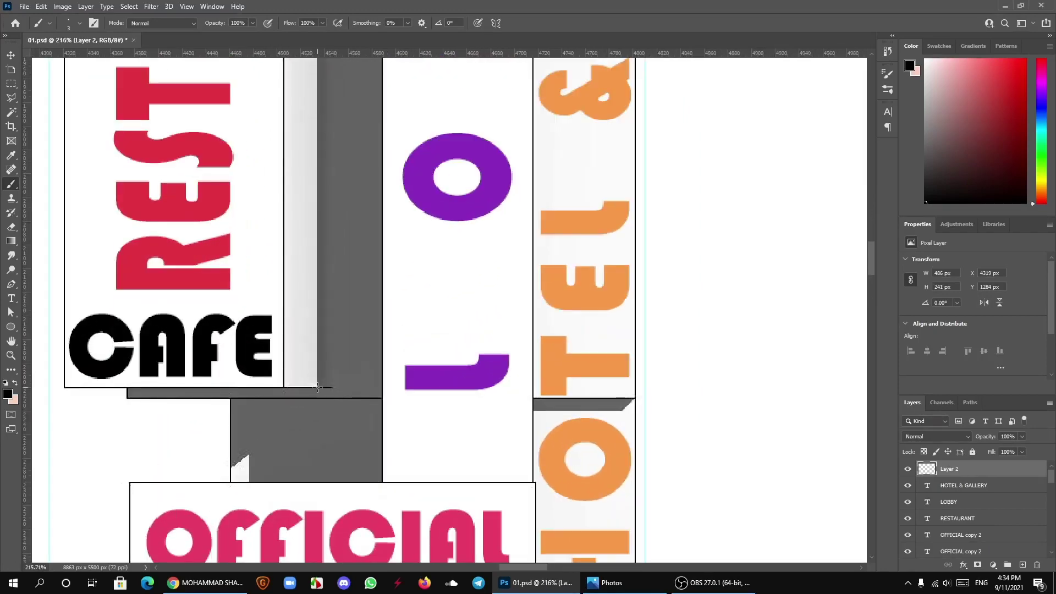
{"action": "left_click", "coordinate": [317, 387], "text": "shift"}
{"action": "left_click", "coordinate": [67, 387], "text": "shift"}
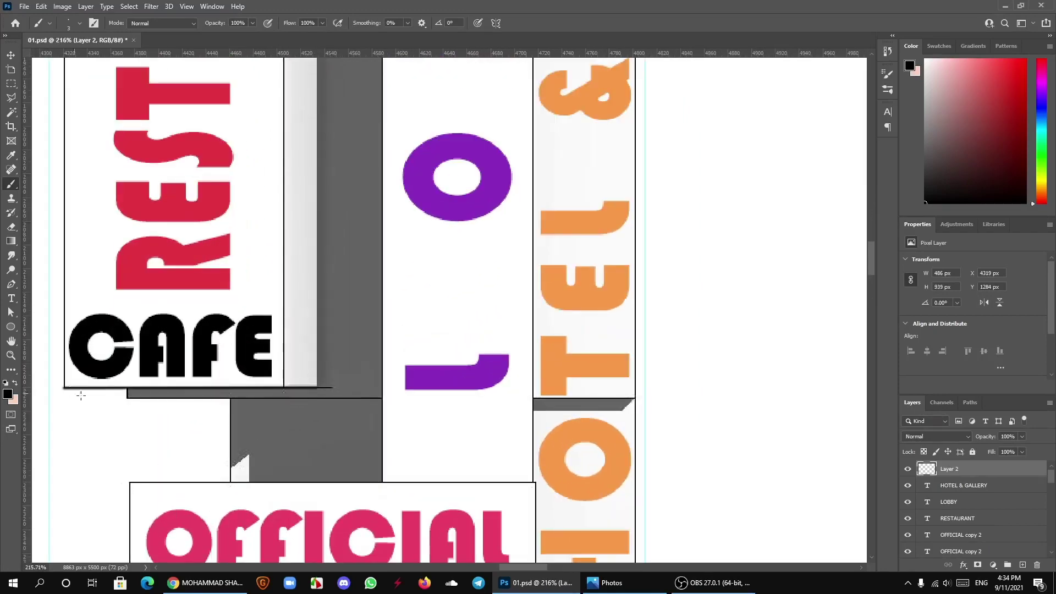
Step: Trace the OFFICIAL box's top edge and the HOTEL box's right edge
{"action": "scroll", "coordinate": [310, 297], "scroll_direction": "down", "scroll_amount": 3}
{"action": "scroll", "coordinate": [310, 297], "scroll_direction": "down", "scroll_amount": 1}
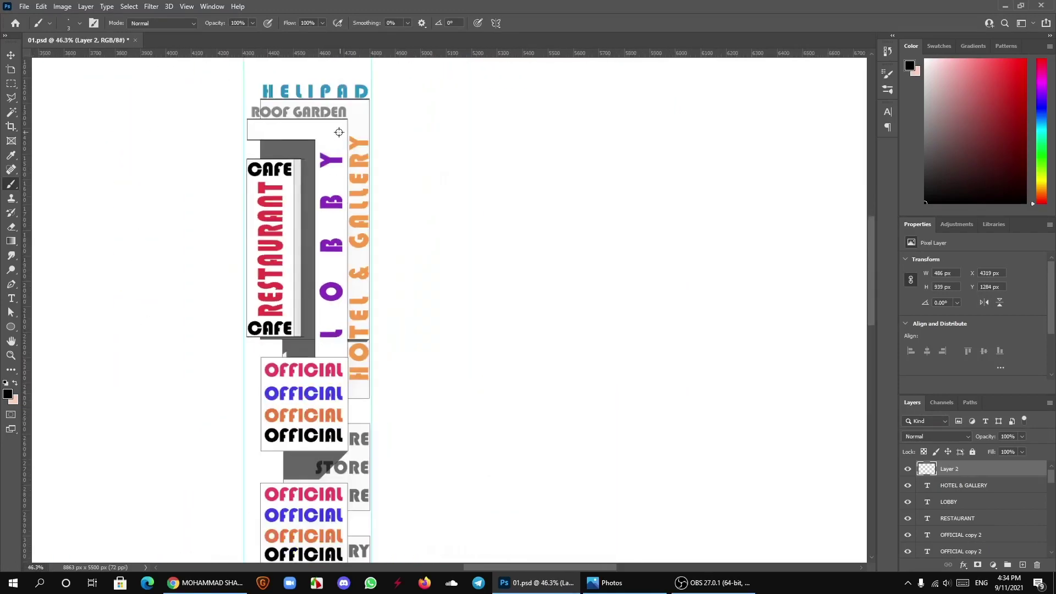
{"action": "scroll", "coordinate": [341, 313], "scroll_direction": "up", "scroll_amount": 2}
{"action": "scroll", "coordinate": [347, 293], "scroll_direction": "up", "scroll_amount": 1}
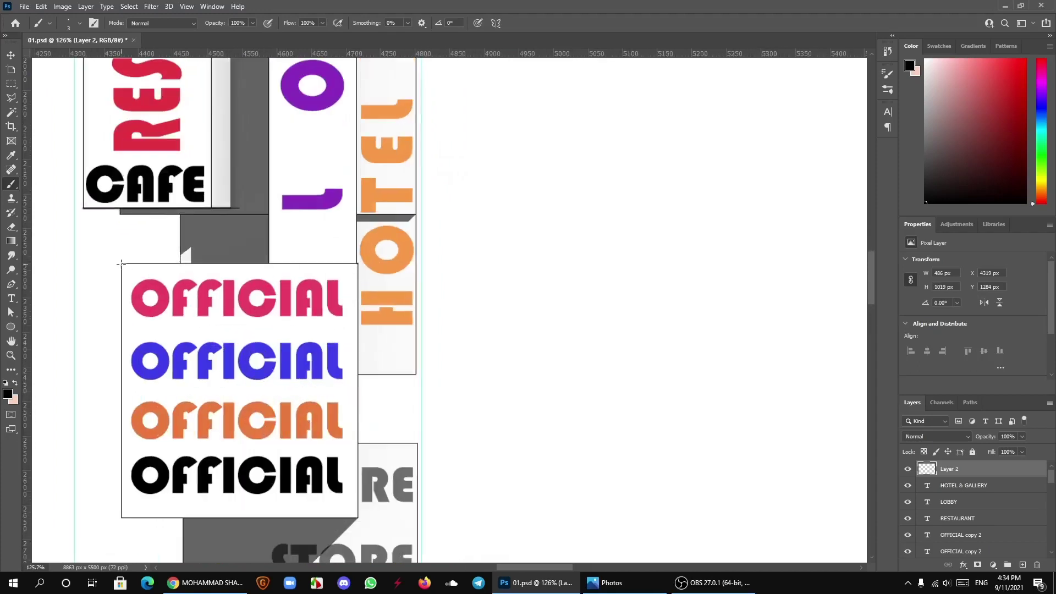
{"action": "left_click", "coordinate": [121, 264], "text": "shift"}
{"action": "left_click", "coordinate": [415, 373], "text": "shift"}
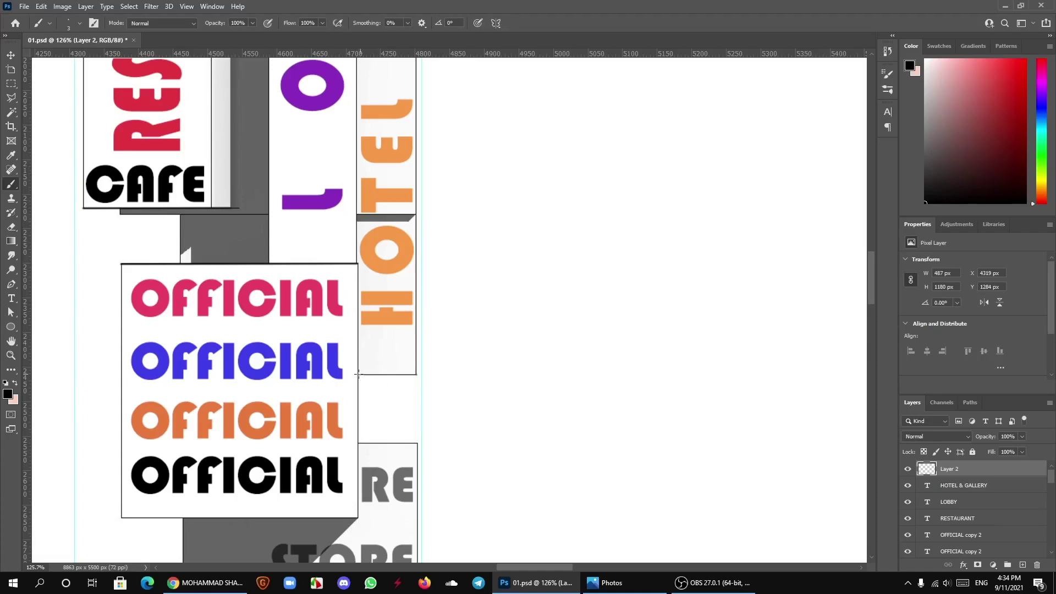
Step: Outline the STORE box top and bottom, the OFFICIAL bottom, and the lower OFFICIAL top
{"action": "scroll", "coordinate": [358, 375], "scroll_direction": "down", "scroll_amount": 2}
{"action": "scroll", "coordinate": [422, 398], "scroll_direction": "up", "scroll_amount": 2}
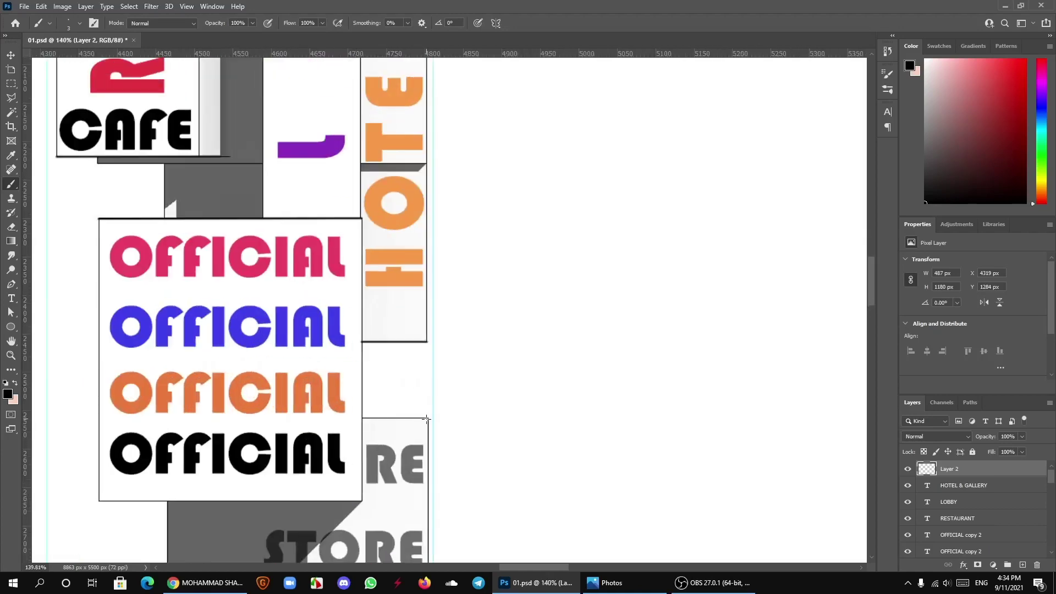
{"action": "left_click", "coordinate": [361, 418], "text": "shift"}
{"action": "scroll", "coordinate": [380, 336], "scroll_direction": "down", "scroll_amount": 2}
{"action": "scroll", "coordinate": [382, 347], "scroll_direction": "up", "scroll_amount": 1}
{"action": "scroll", "coordinate": [385, 355], "scroll_direction": "up", "scroll_amount": 2}
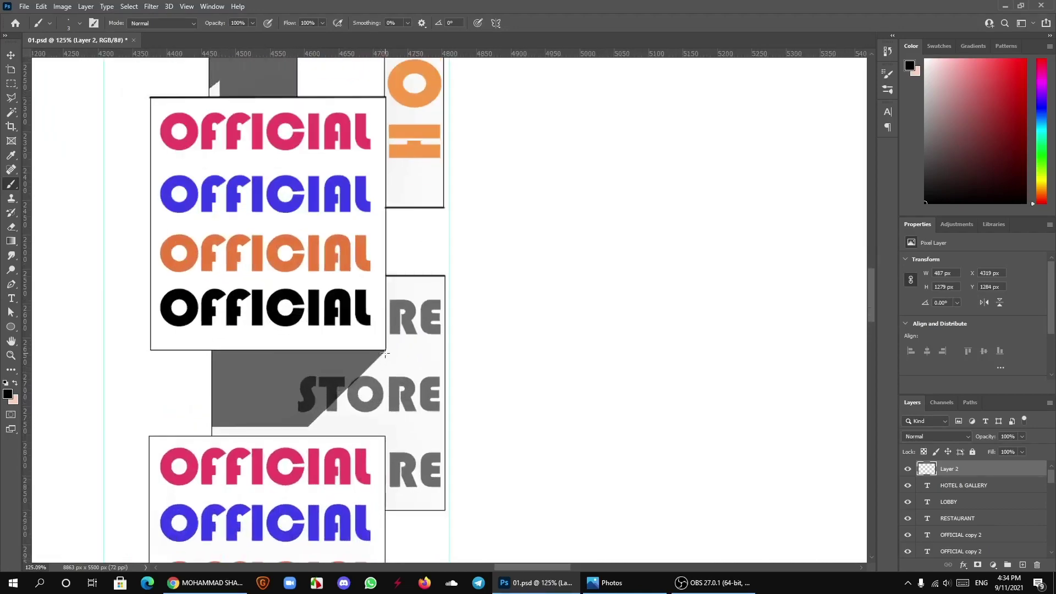
{"action": "left_click", "coordinate": [151, 349], "text": "shift"}
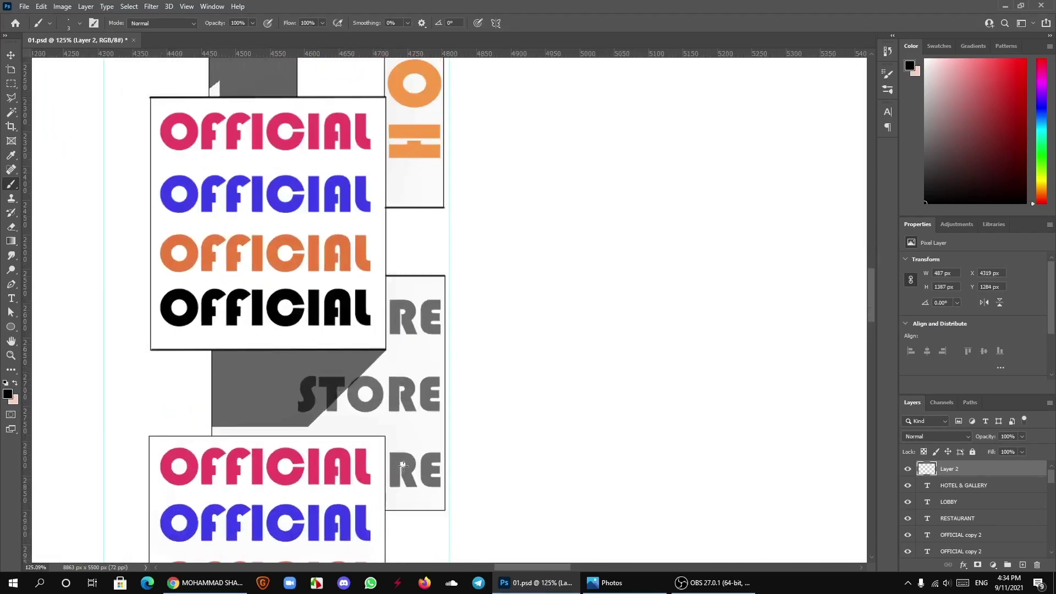
{"action": "left_click", "coordinate": [385, 511], "text": "shift"}
{"action": "left_click", "coordinate": [148, 437], "text": "shift"}
{"action": "scroll", "coordinate": [148, 437], "scroll_direction": "down", "scroll_amount": 3}
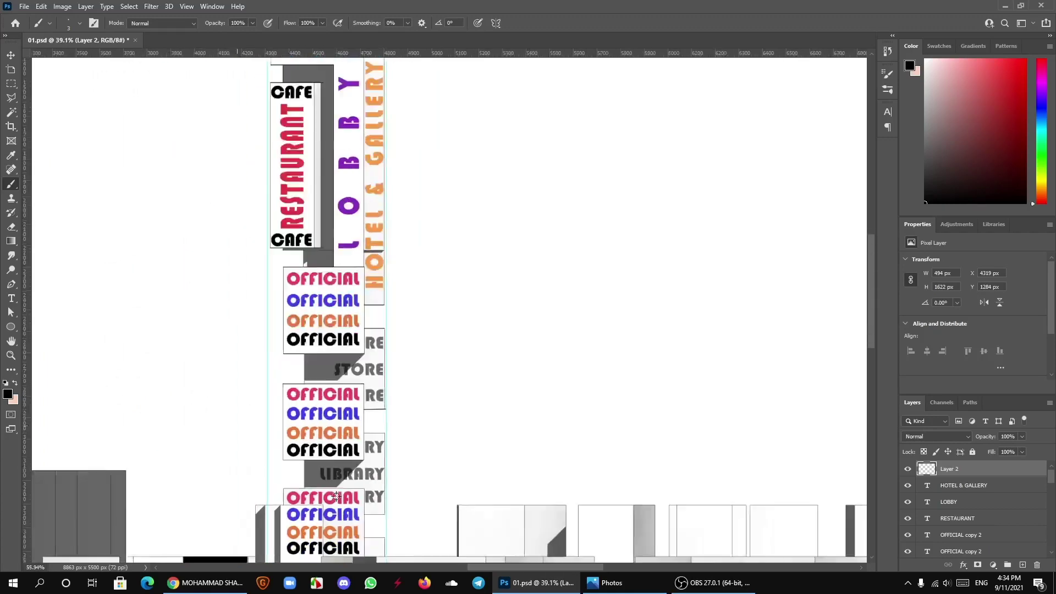
Step: Trace the lower OFFICIAL box's bottom, the LIBRARY box's top, and the RY box's bottom edge
{"action": "scroll", "coordinate": [405, 417], "scroll_direction": "up", "scroll_amount": 3}
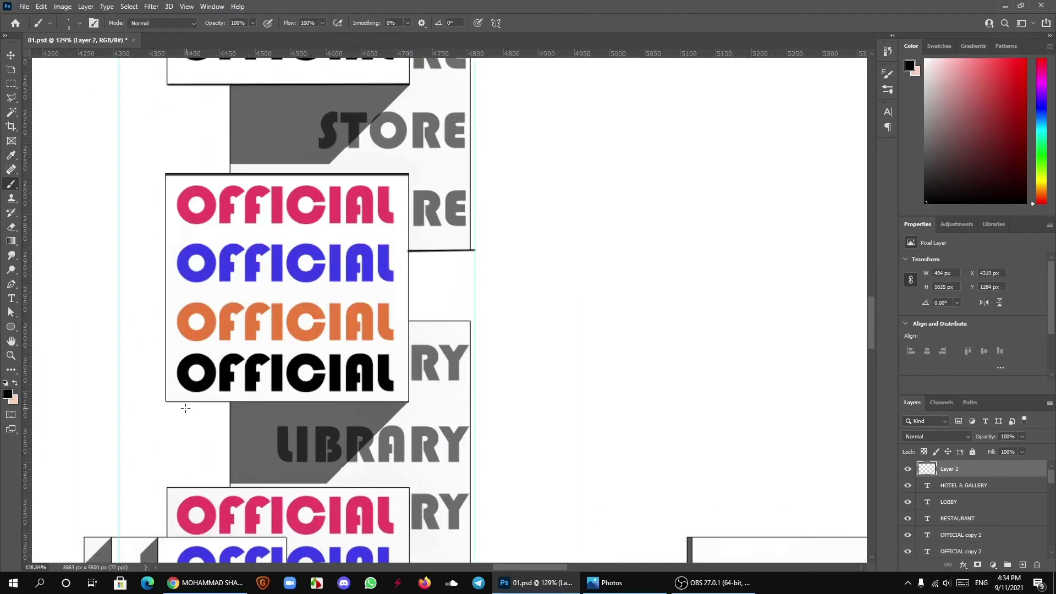
{"action": "left_click", "coordinate": [164, 402], "text": "shift"}
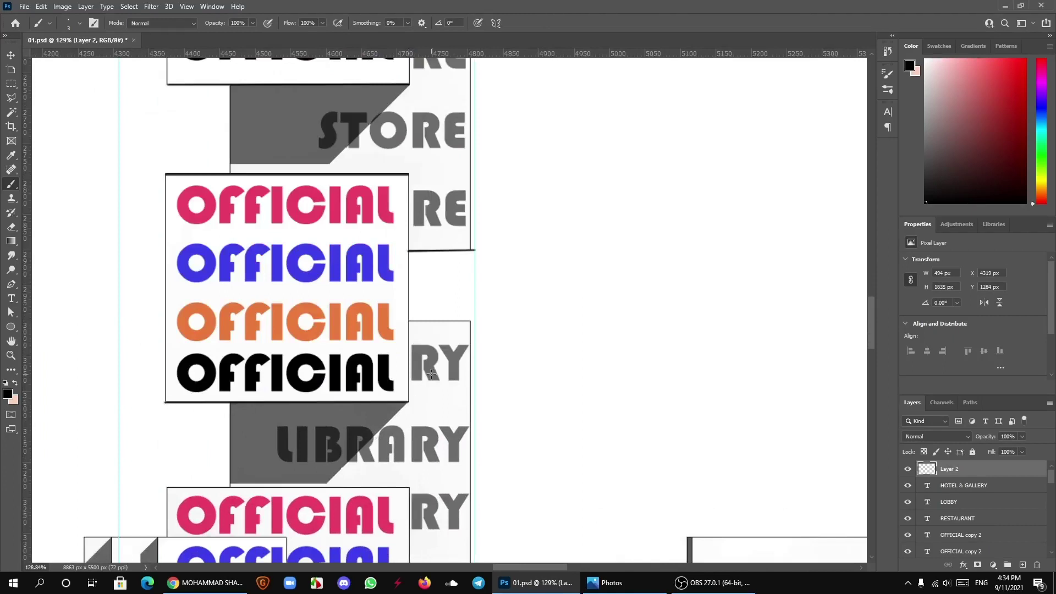
{"action": "left_click", "coordinate": [471, 322], "text": "shift"}
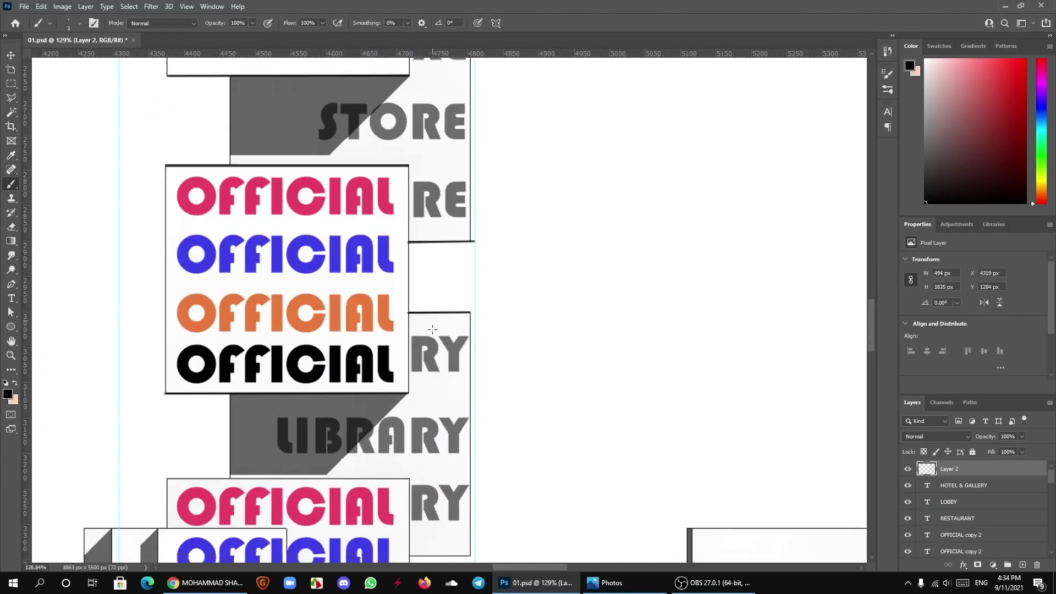
{"action": "scroll", "coordinate": [432, 327], "scroll_direction": "down", "scroll_amount": 2}
{"action": "scroll", "coordinate": [432, 328], "scroll_direction": "down", "scroll_amount": 2}
{"action": "scroll", "coordinate": [455, 406], "scroll_direction": "up", "scroll_amount": 3}
{"action": "scroll", "coordinate": [454, 406], "scroll_direction": "up", "scroll_amount": 2}
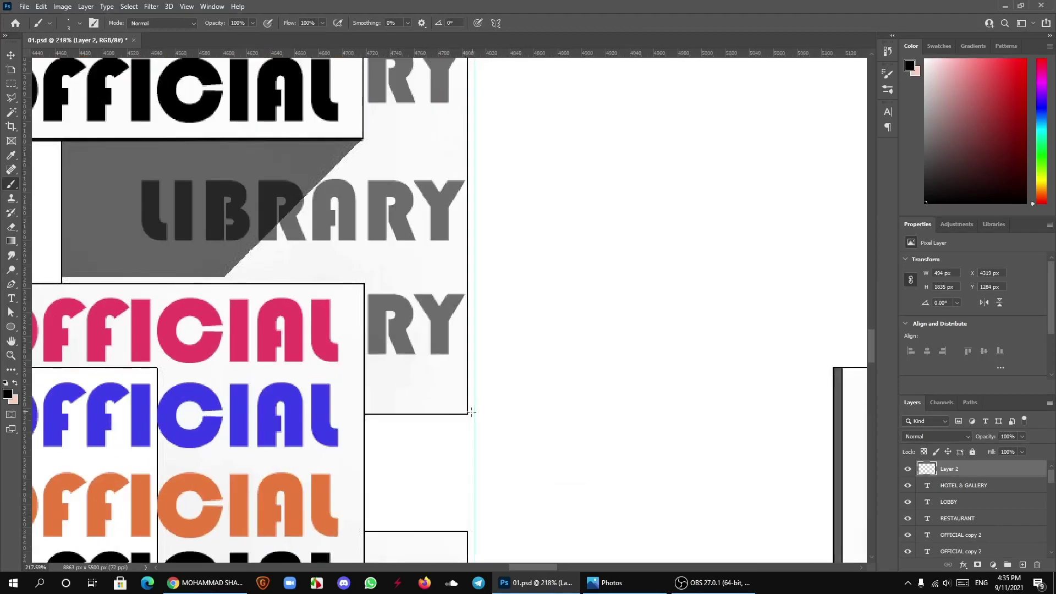
{"action": "left_click", "coordinate": [363, 414], "text": "shift"}
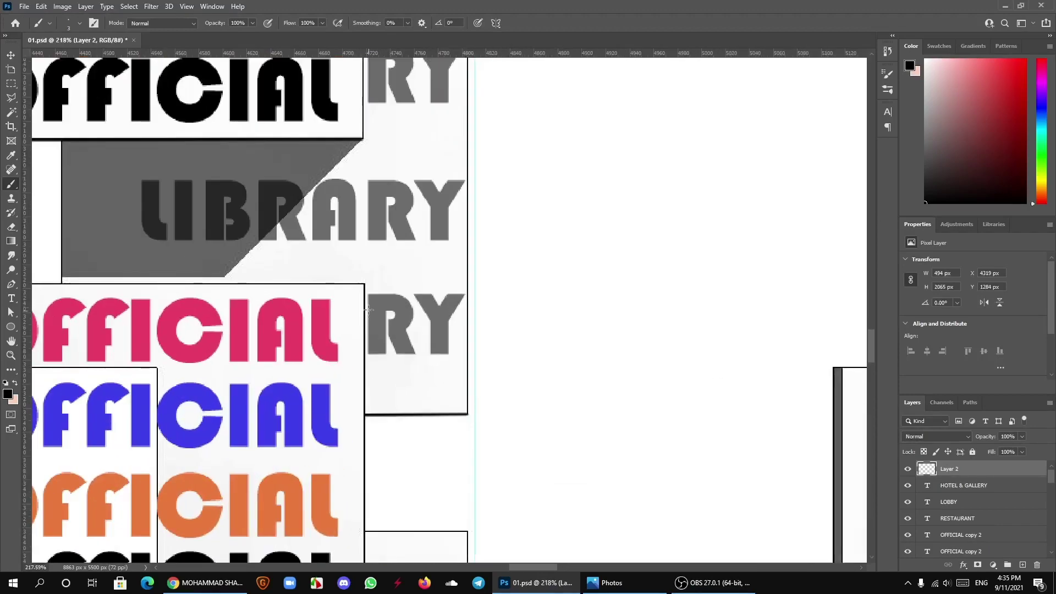
{"action": "scroll", "coordinate": [432, 337], "scroll_direction": "down", "scroll_amount": 3}
{"action": "scroll", "coordinate": [154, 304], "scroll_direction": "up", "scroll_amount": 3}
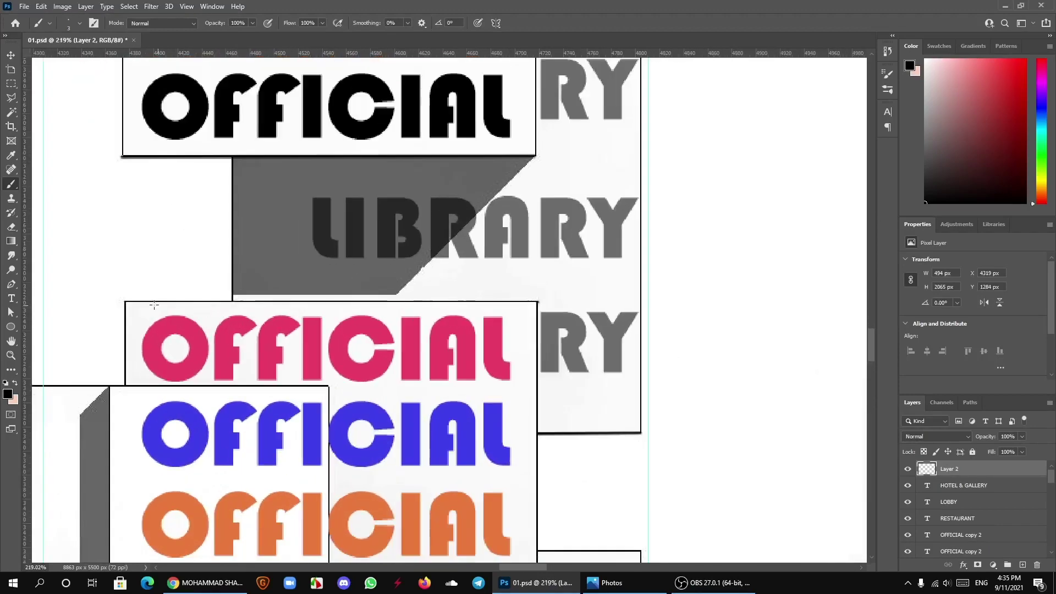
Step: Darken the pink OFFICIAL box's top edge, undoing a line attempted on the blue box
{"action": "left_click", "coordinate": [128, 301], "text": "shift"}
{"action": "scroll", "coordinate": [128, 301], "scroll_direction": "down", "scroll_amount": 3}
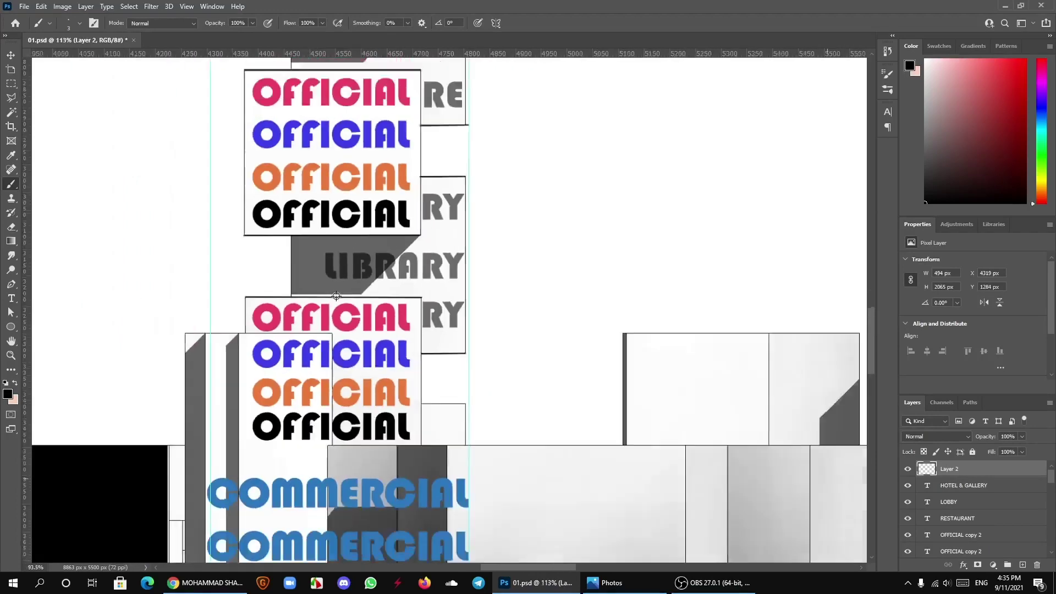
{"action": "scroll", "coordinate": [269, 344], "scroll_direction": "up", "scroll_amount": 2}
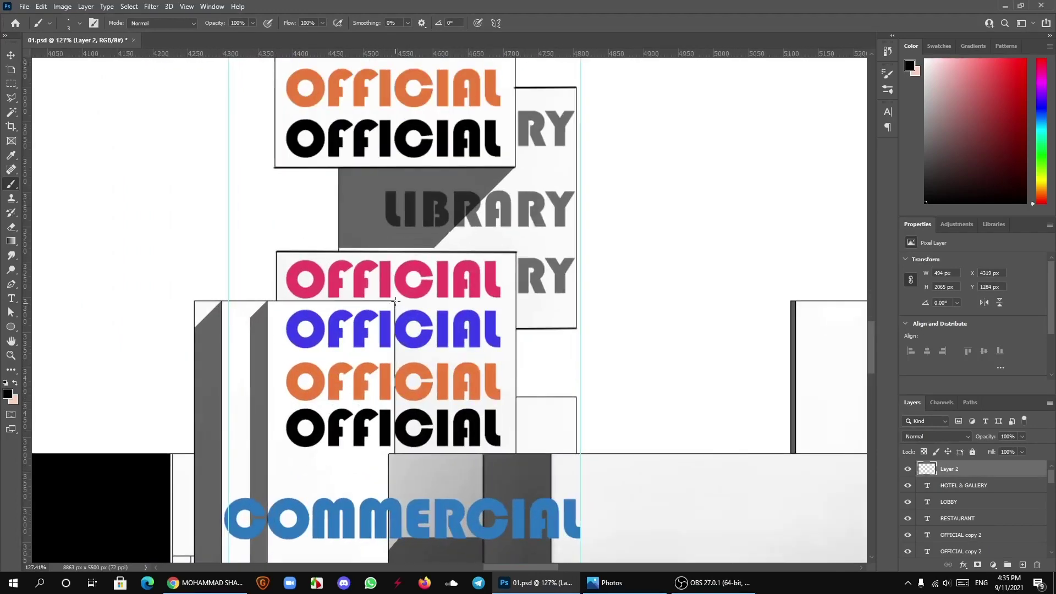
{"action": "left_click", "coordinate": [197, 301], "text": "shift"}
{"action": "key", "text": "ctrl+z"}
Step: Draw a straight black line above COMMERCIAL, redrawing it after one failed try
{"action": "scroll", "coordinate": [514, 354], "scroll_direction": "down", "scroll_amount": 3}
{"action": "scroll", "coordinate": [478, 368], "scroll_direction": "up", "scroll_amount": 3}
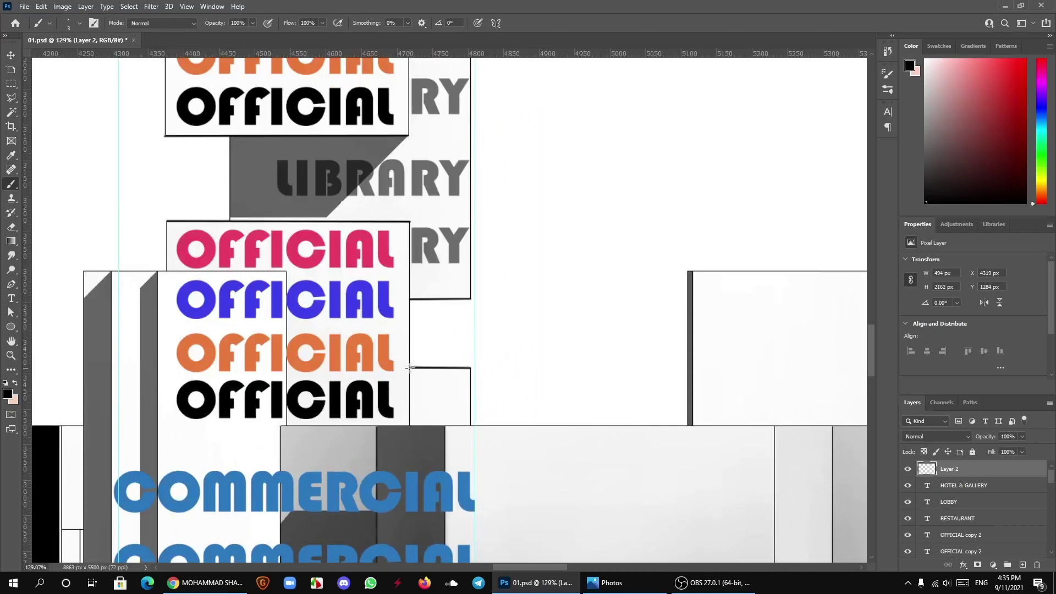
{"action": "scroll", "coordinate": [407, 368], "scroll_direction": "down", "scroll_amount": 2}
{"action": "scroll", "coordinate": [401, 379], "scroll_direction": "down", "scroll_amount": 2}
{"action": "scroll", "coordinate": [393, 394], "scroll_direction": "up", "scroll_amount": 2}
{"action": "scroll", "coordinate": [392, 395], "scroll_direction": "up", "scroll_amount": 2}
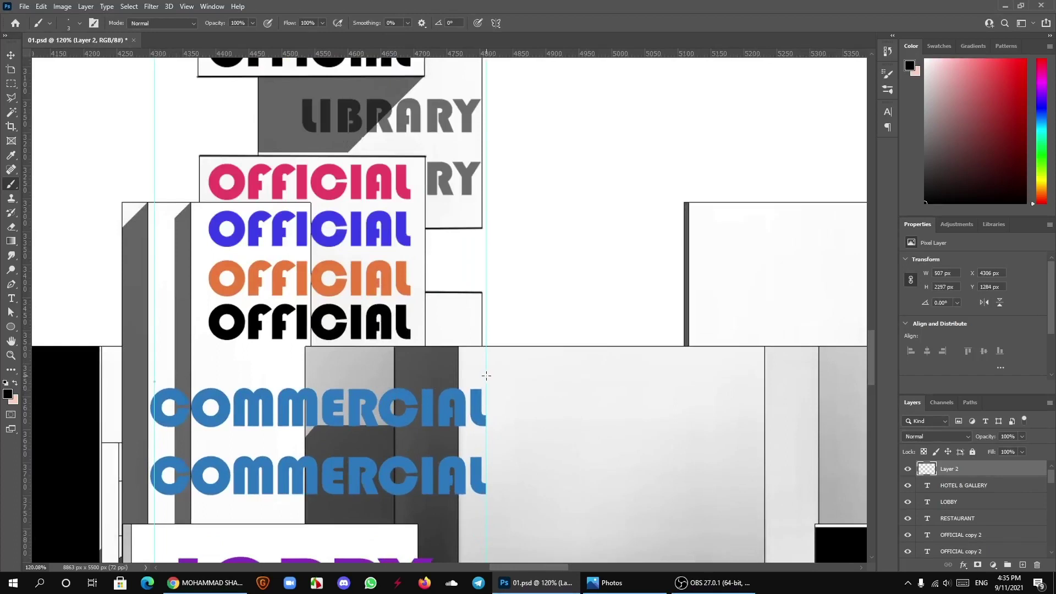
{"action": "left_click", "coordinate": [486, 376], "text": "shift"}
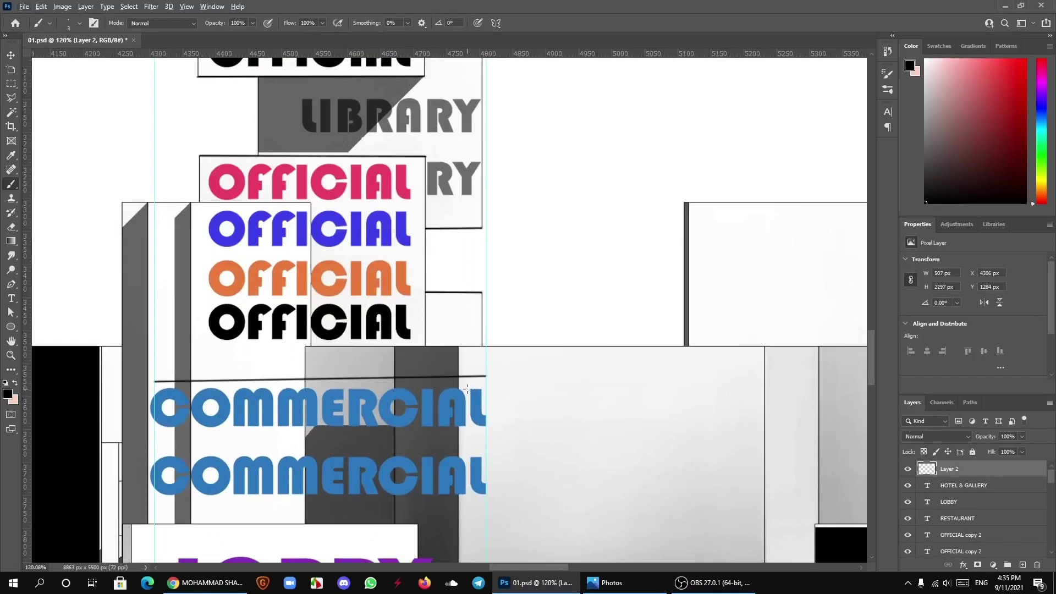
{"action": "key", "text": "ctrl+z"}
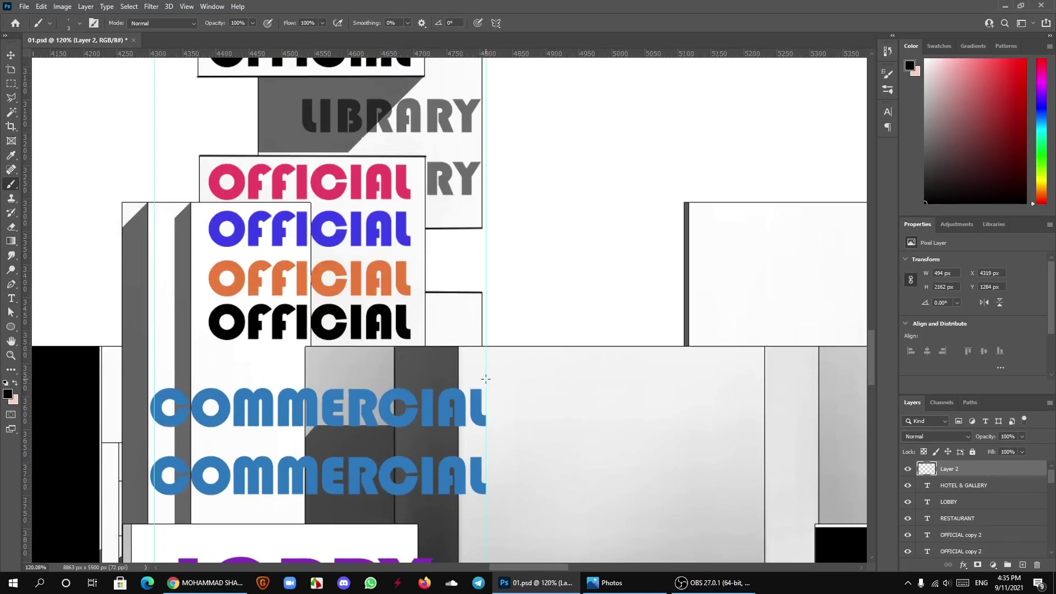
{"action": "left_click", "coordinate": [486, 378]}
{"action": "left_click", "coordinate": [155, 380], "text": "shift"}
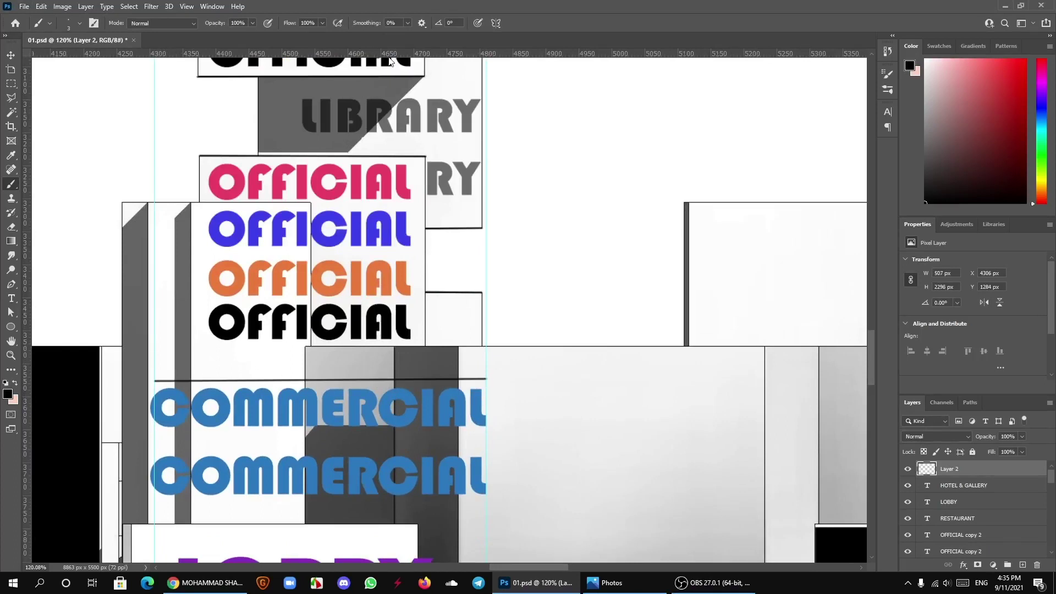
Step: Replace the freehand line with dark strokes along guides above both COMMERCIAL words
{"action": "key", "text": "ctrl+z"}
{"action": "key", "text": "ctrl+z"}
{"action": "left_click_drag", "start_coordinate": [390, 53], "coordinate": [386, 381]}
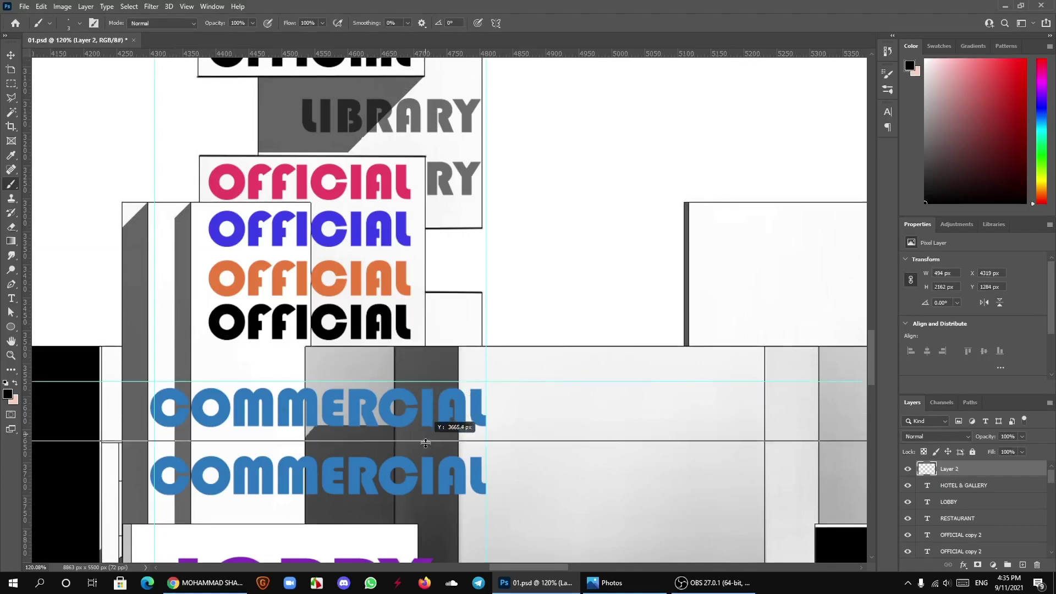
{"action": "left_click_drag", "start_coordinate": [440, 297], "coordinate": [448, 453]}
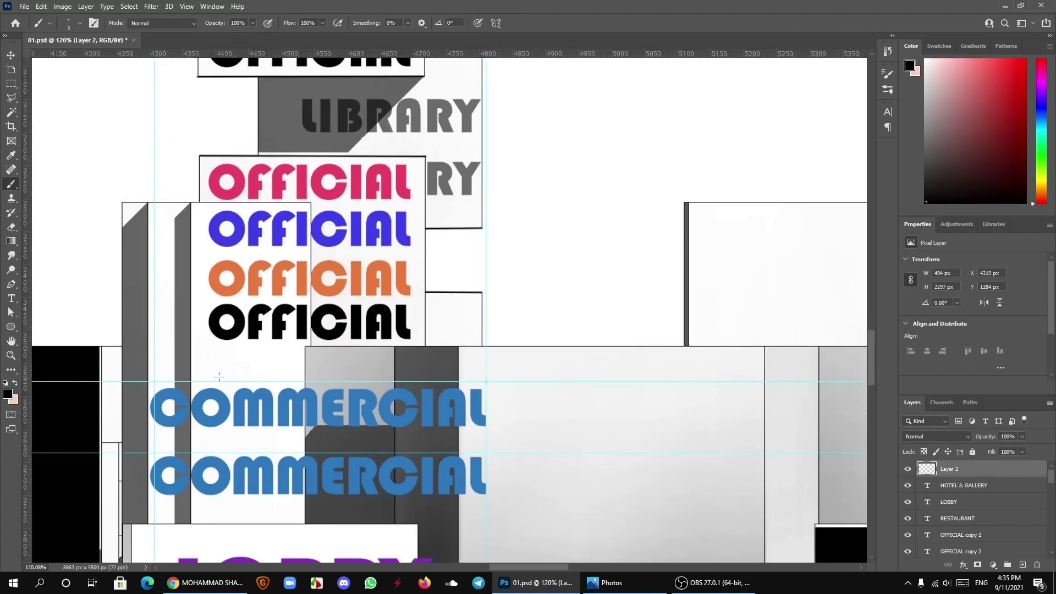
{"action": "left_click_drag", "start_coordinate": [157, 380], "coordinate": [486, 381]}
{"action": "scroll", "coordinate": [456, 429], "scroll_direction": "up", "scroll_amount": 1}
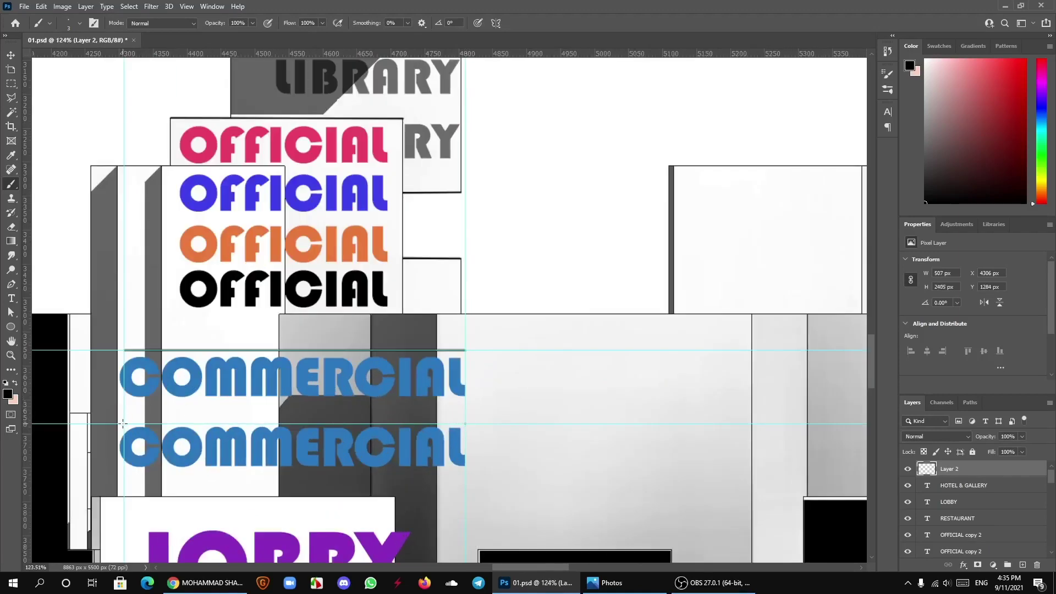
{"action": "left_click", "coordinate": [465, 424], "text": "shift"}
{"action": "scroll", "coordinate": [380, 453], "scroll_direction": "up", "scroll_amount": 3}
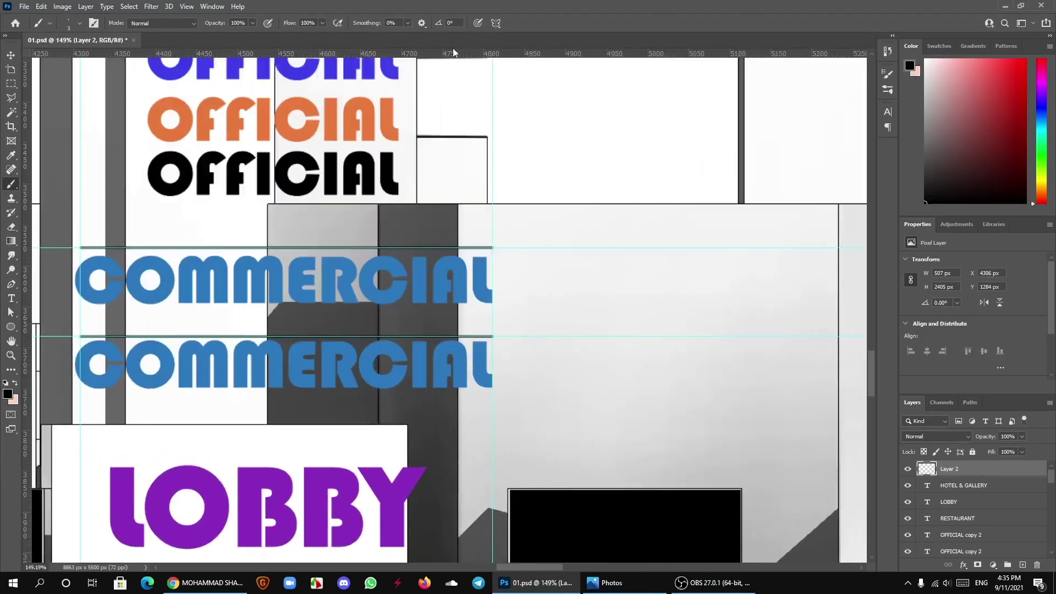
Step: Add a horizontal guide above the LOBBY sign, then switch to the Move tool
{"action": "left_click_drag", "start_coordinate": [453, 52], "coordinate": [489, 455]}
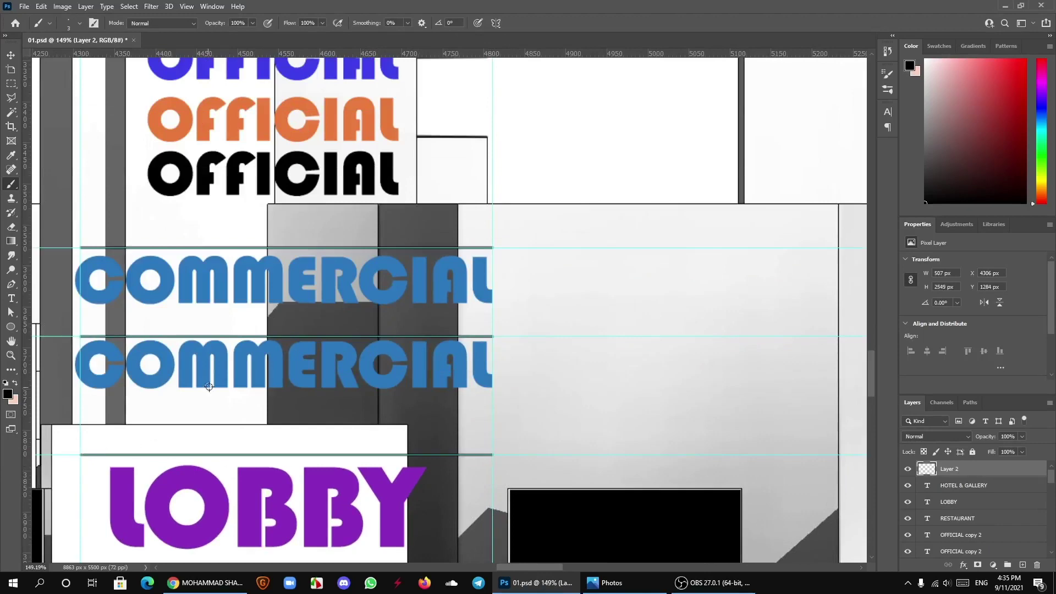
{"action": "scroll", "coordinate": [240, 333], "scroll_direction": "down", "scroll_amount": 5}
{"action": "key", "text": "v"}
{"action": "scroll", "coordinate": [296, 309], "scroll_direction": "down", "scroll_amount": 3}
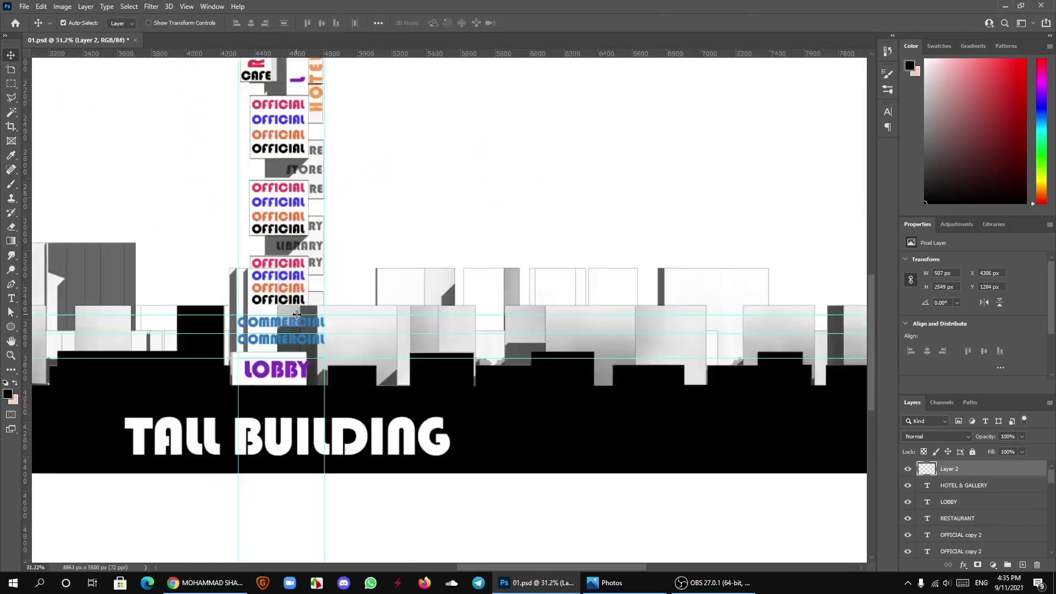
{"action": "scroll", "coordinate": [314, 313], "scroll_direction": "down", "scroll_amount": 2}
{"action": "scroll", "coordinate": [319, 315], "scroll_direction": "down", "scroll_amount": 1}
{"action": "scroll", "coordinate": [316, 265], "scroll_direction": "down", "scroll_amount": 1}
{"action": "scroll", "coordinate": [313, 271], "scroll_direction": "up", "scroll_amount": 2}
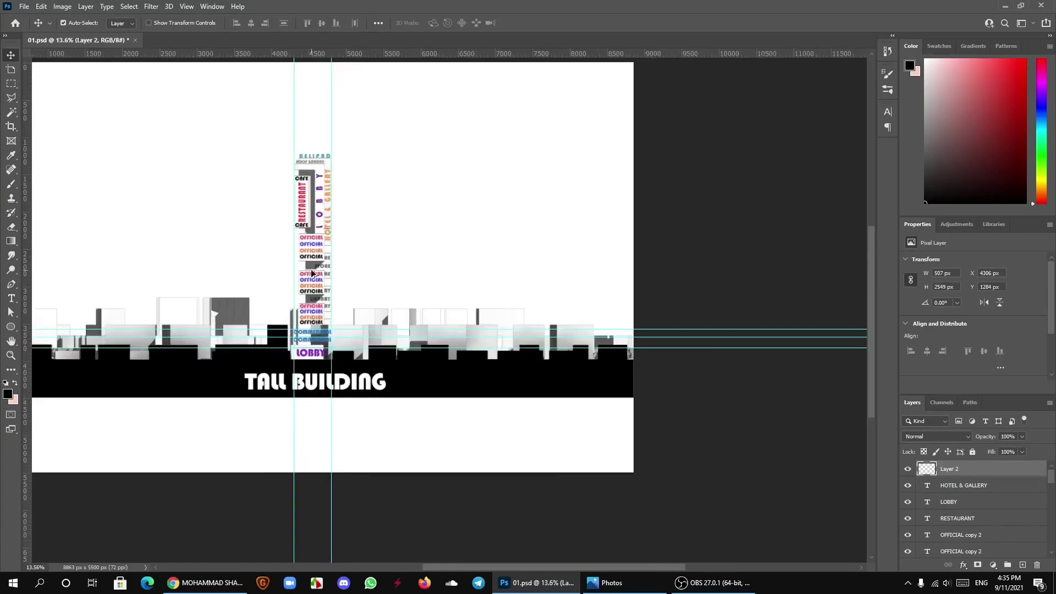
Step: Clear the horizontal guides around the COMMERCIAL rows
{"action": "key", "text": "ctrl+z"}
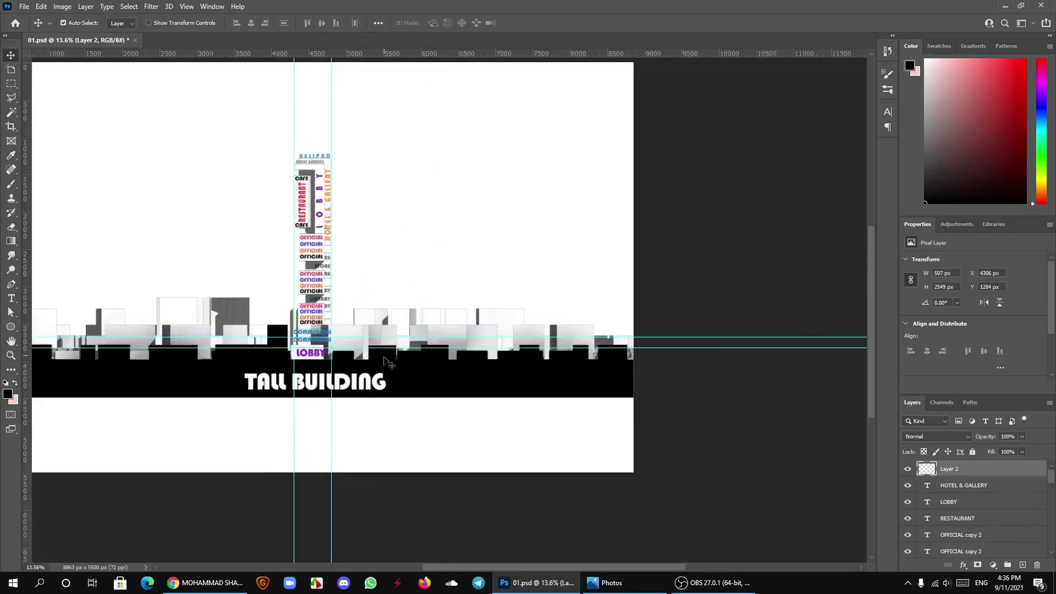
{"action": "key", "text": "ctrl+z"}
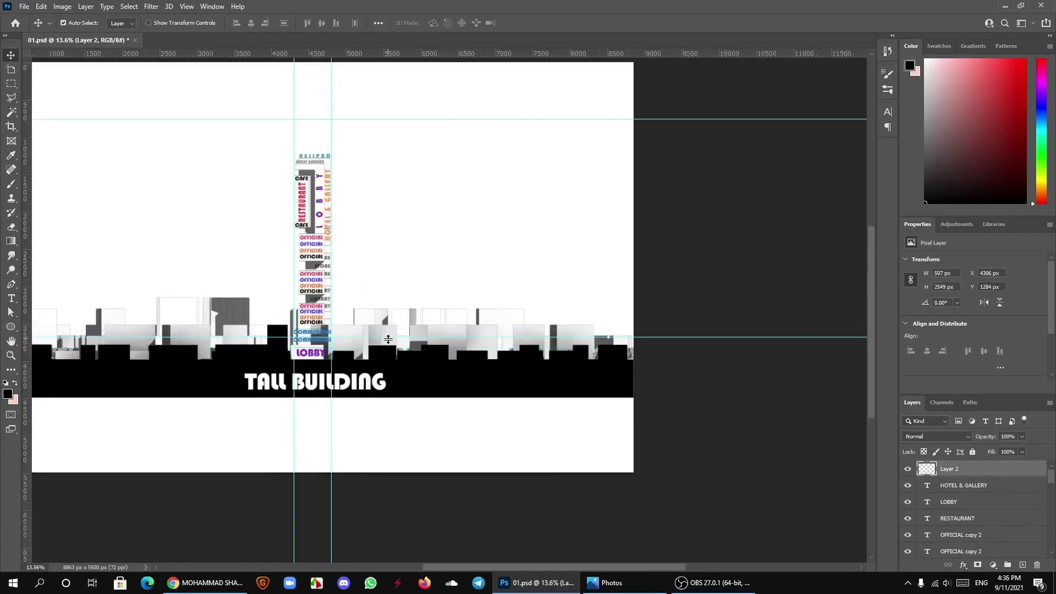
{"action": "left_click_drag", "start_coordinate": [386, 337], "coordinate": [434, 94]}
{"action": "left_click", "coordinate": [432, 122]}
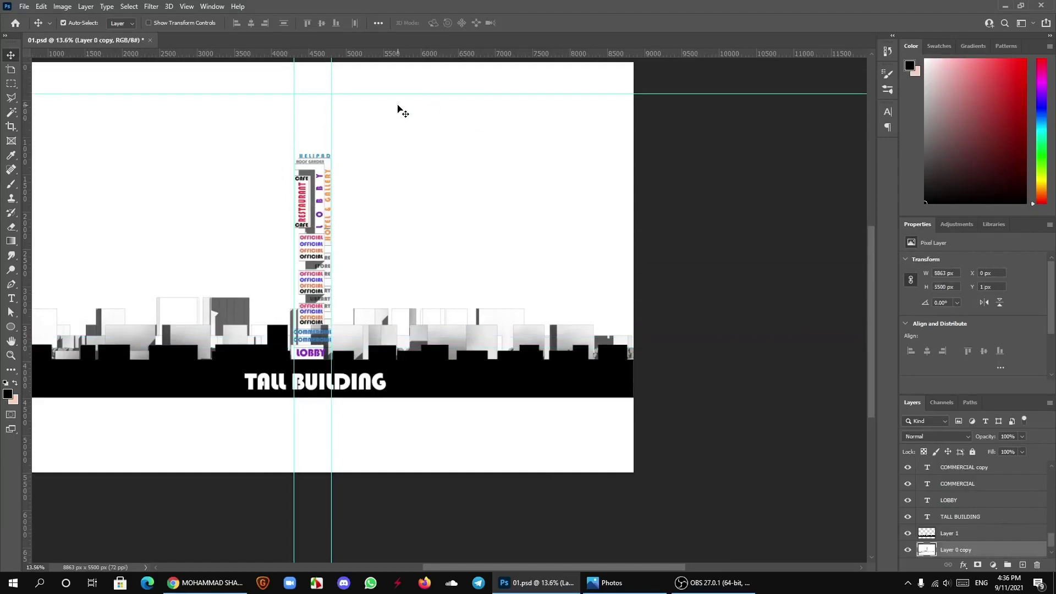
{"action": "key", "text": "ctrl+z"}
{"action": "scroll", "coordinate": [399, 367], "scroll_direction": "up", "scroll_amount": 3}
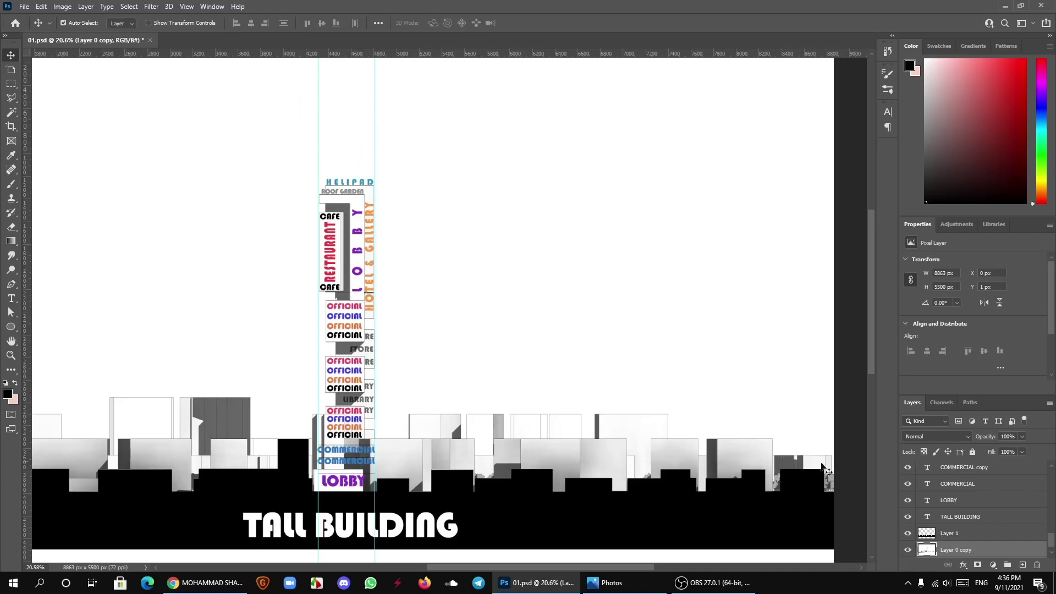
{"action": "scroll", "coordinate": [946, 550], "scroll_direction": "down", "scroll_amount": 1}
Step: Hide the Layer 0 copy buildings, then try and undo an orange-to-red gradient on Layer 1
{"action": "left_click", "coordinate": [908, 533]}
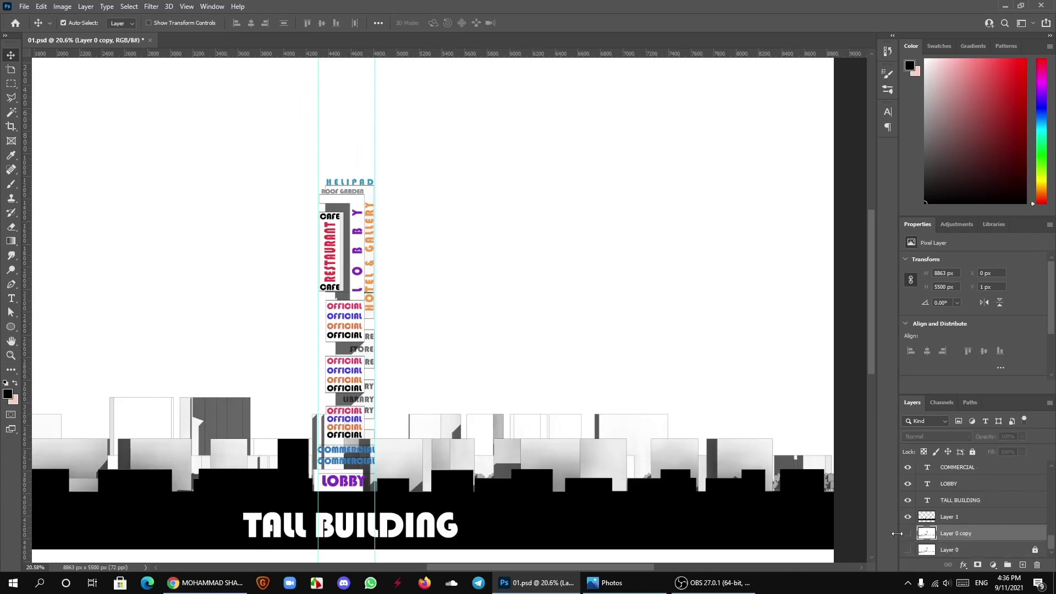
{"action": "scroll", "coordinate": [295, 314], "scroll_direction": "down", "scroll_amount": 2}
{"action": "left_click", "coordinate": [13, 242]}
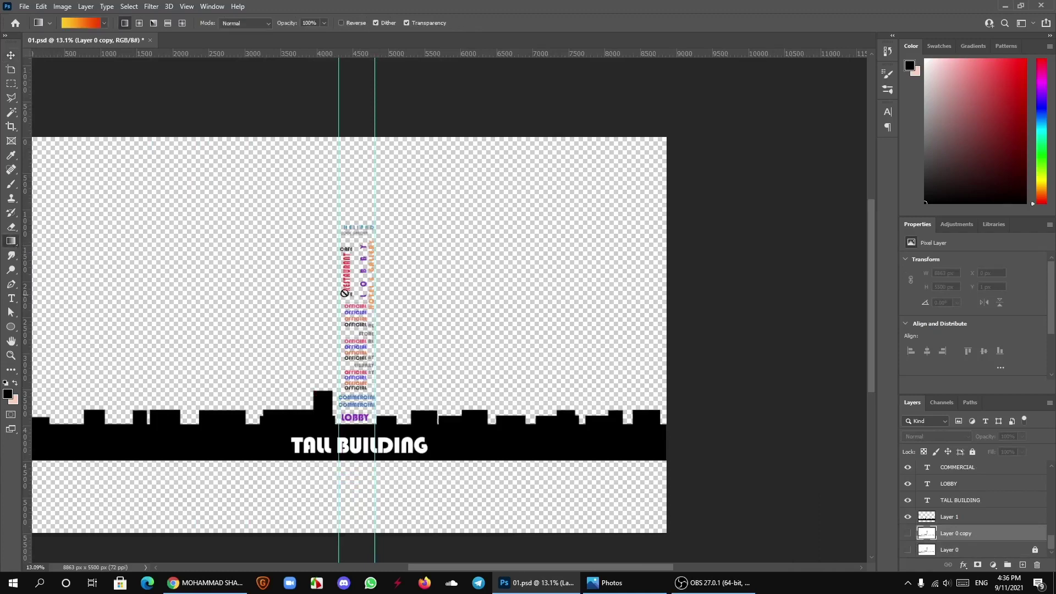
{"action": "scroll", "coordinate": [399, 278], "scroll_direction": "down", "scroll_amount": 2}
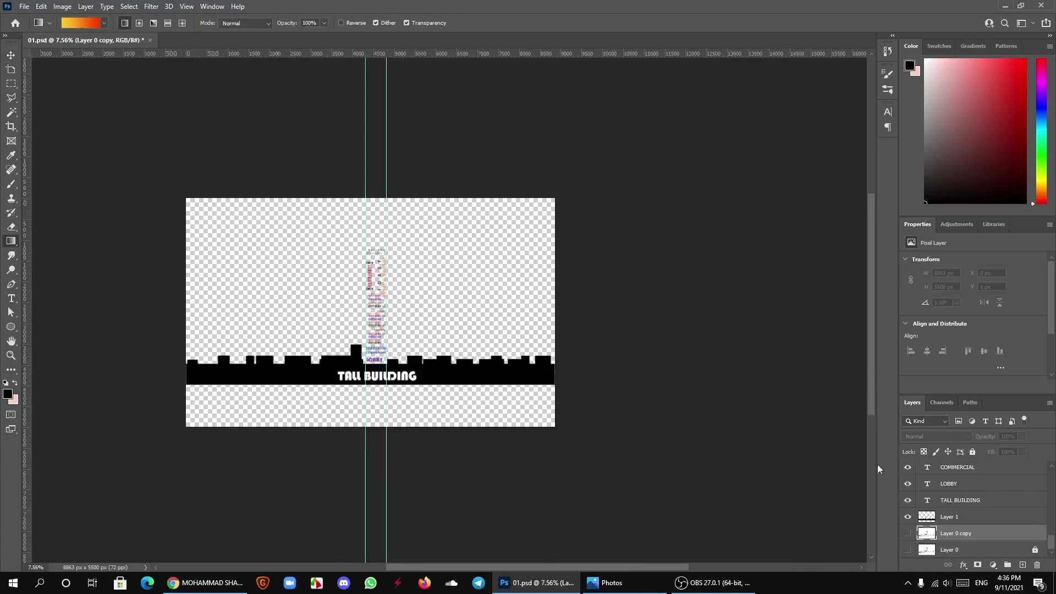
{"action": "scroll", "coordinate": [962, 506], "scroll_direction": "up", "scroll_amount": 2}
{"action": "scroll", "coordinate": [964, 505], "scroll_direction": "down", "scroll_amount": 2}
{"action": "left_click", "coordinate": [948, 522]}
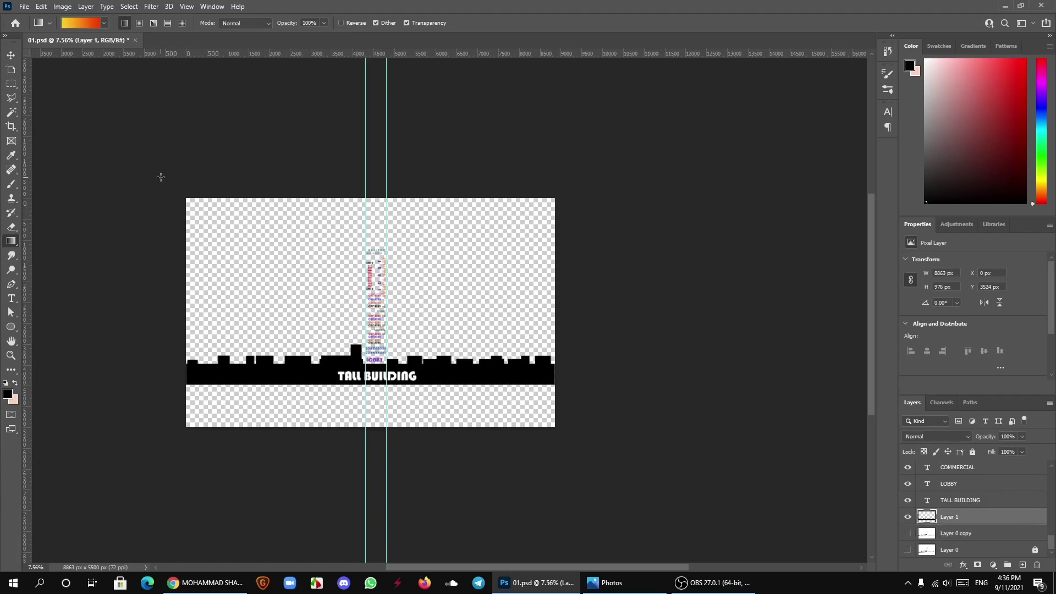
{"action": "left_click_drag", "start_coordinate": [161, 177], "coordinate": [226, 278]}
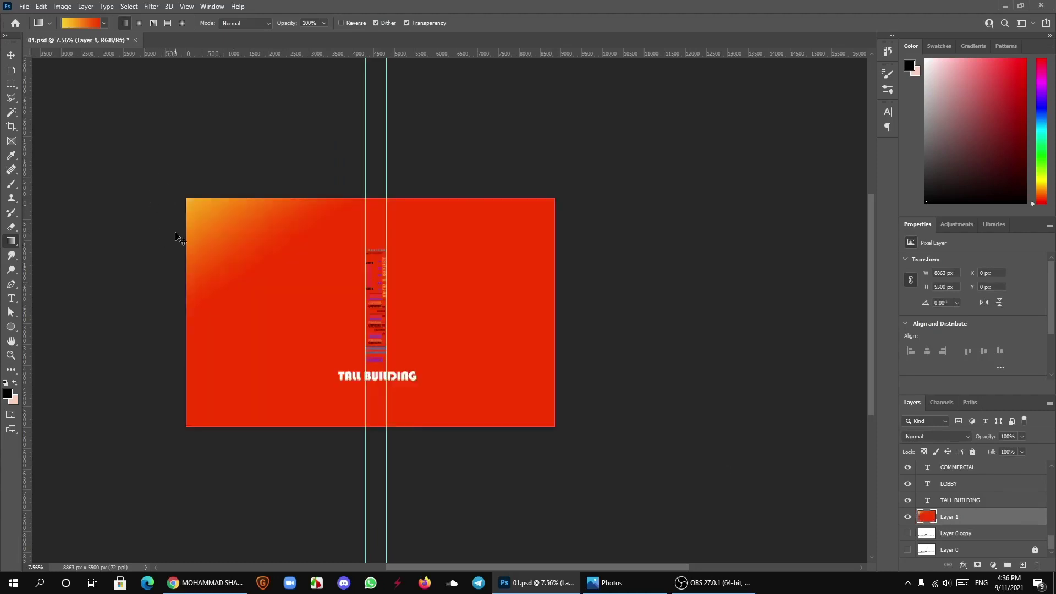
{"action": "key", "text": "ctrl+z"}
Step: Draw a white-filled rectangle covering the whole canvas
{"action": "left_click", "coordinate": [11, 327]}
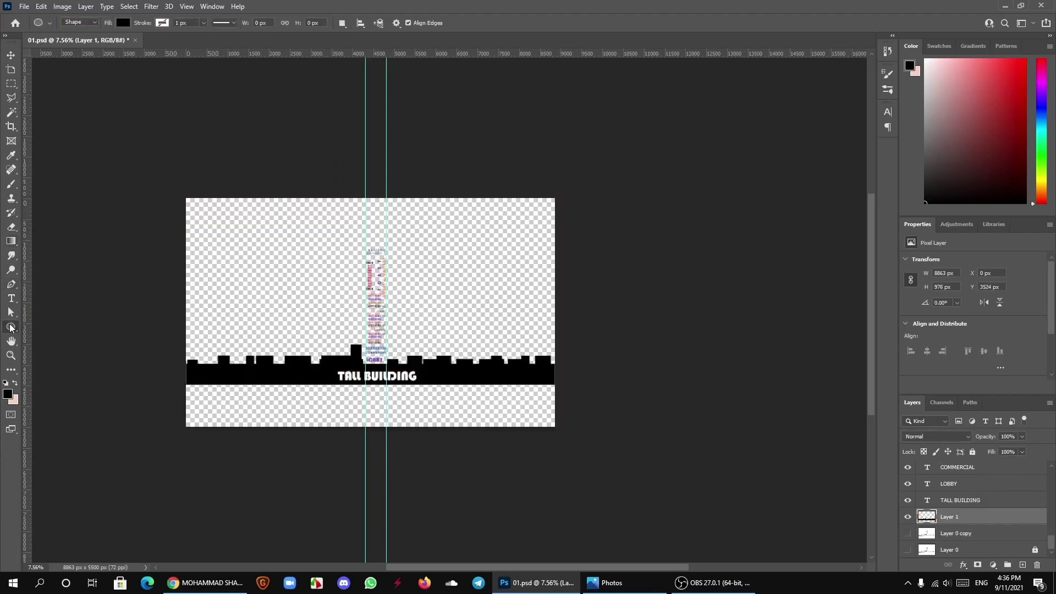
{"action": "right_click", "coordinate": [11, 329]}
{"action": "left_click", "coordinate": [42, 326]}
{"action": "mouse_move", "coordinate": [169, 184]}
{"action": "left_mouse_down"}
{"action": "mouse_move", "coordinate": [512, 418]}
{"action": "mouse_move", "coordinate": [592, 454]}
{"action": "left_mouse_up"}
{"action": "left_click", "coordinate": [124, 24]}
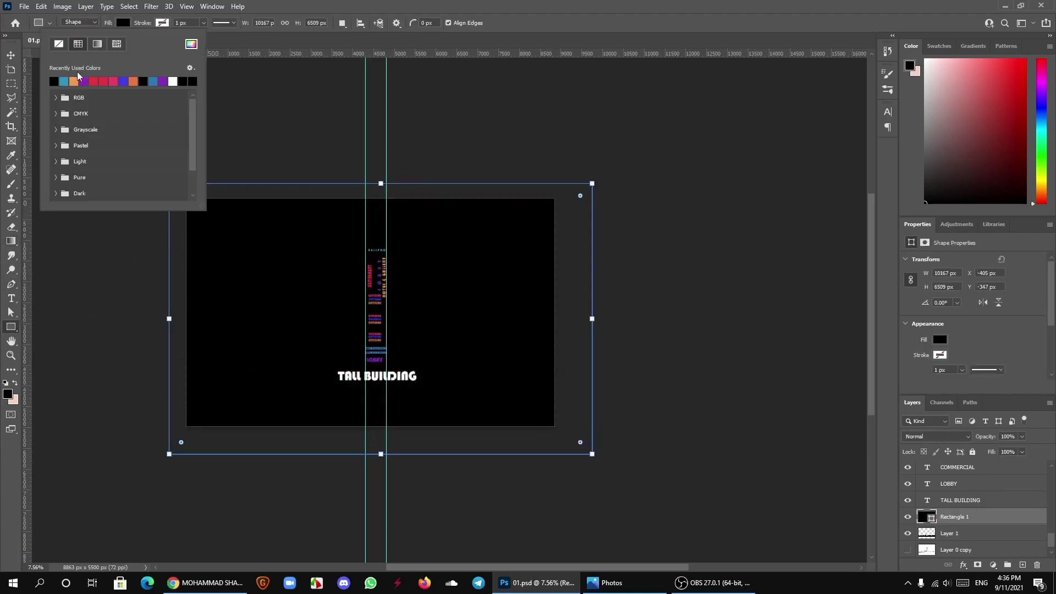
{"action": "left_click", "coordinate": [191, 45]}
{"action": "type", "text": "ffffff"}
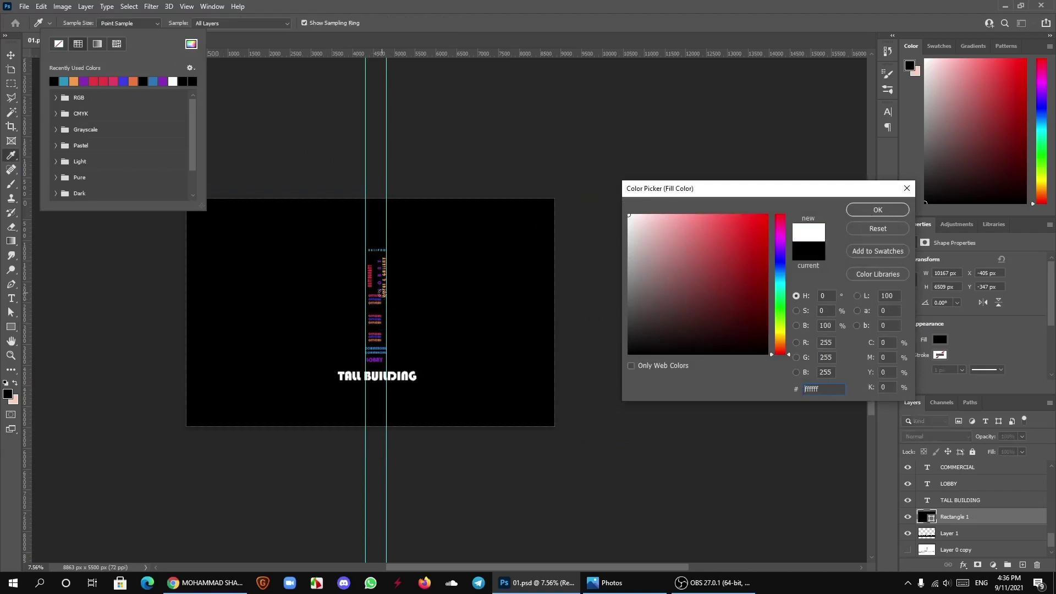
{"action": "left_click", "coordinate": [875, 210]}
{"action": "left_click", "coordinate": [11, 56]}
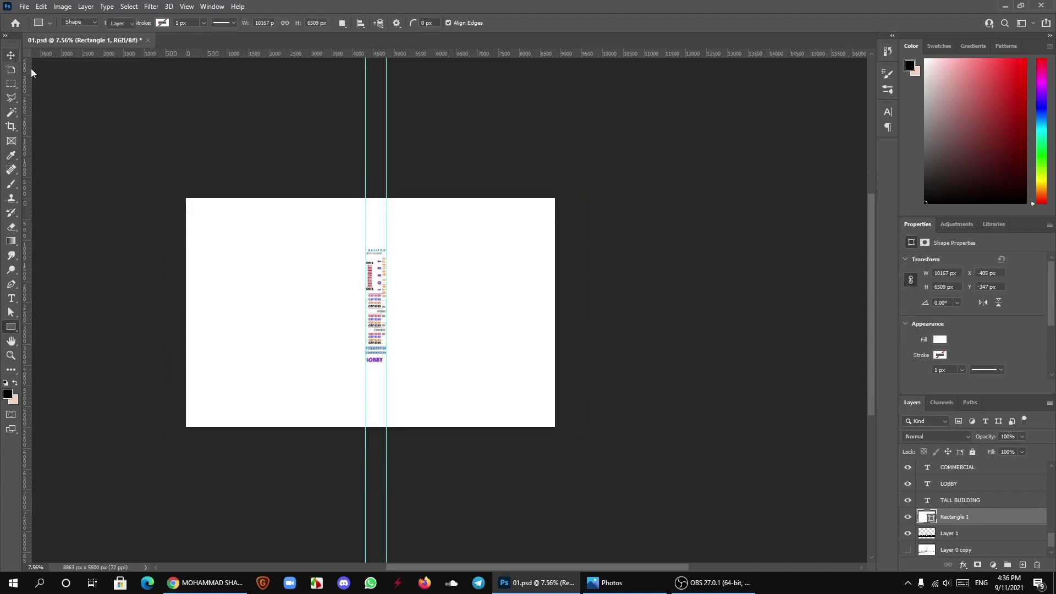
Step: Move Layer 1 above the white rectangle and send the rectangle below Layer 0 copy
{"action": "left_click_drag", "start_coordinate": [960, 537], "coordinate": [957, 510]}
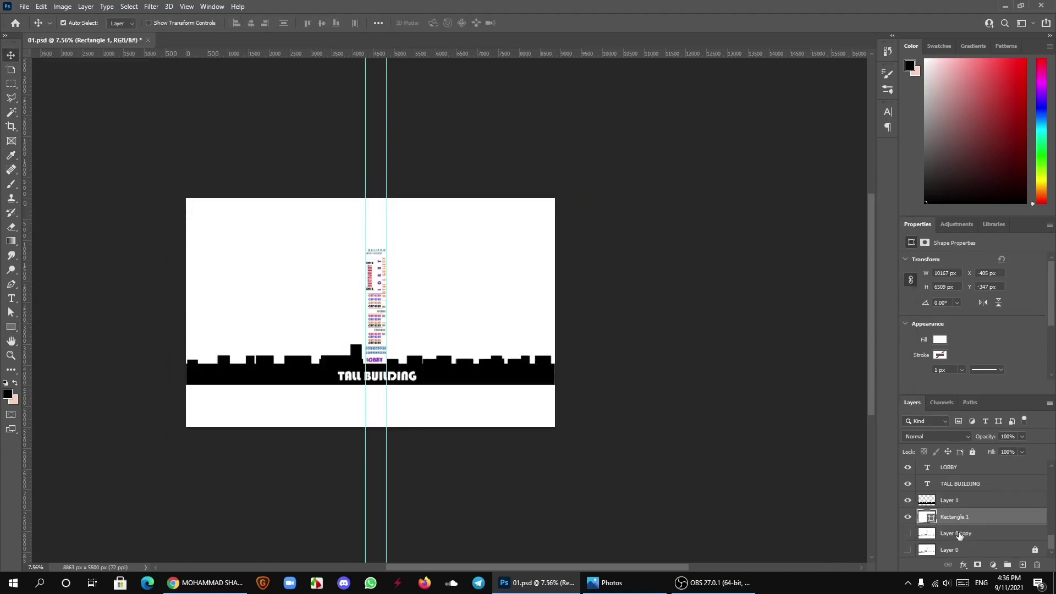
{"action": "key", "text": "ctrl+bracketleft"}
{"action": "scroll", "coordinate": [399, 333], "scroll_direction": "up", "scroll_amount": 5}
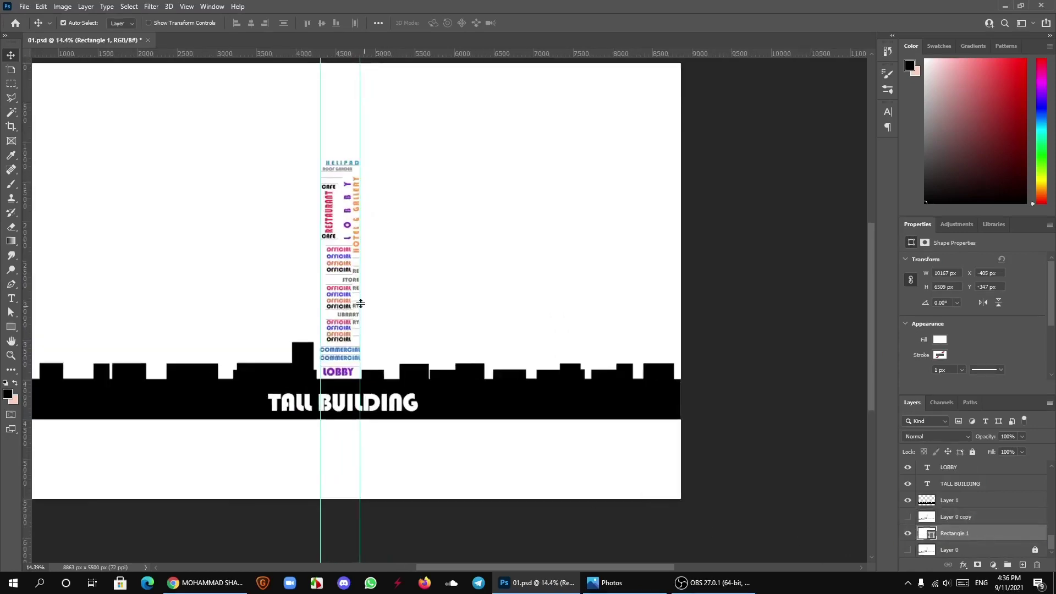
{"action": "scroll", "coordinate": [360, 319], "scroll_direction": "up", "scroll_amount": 1}
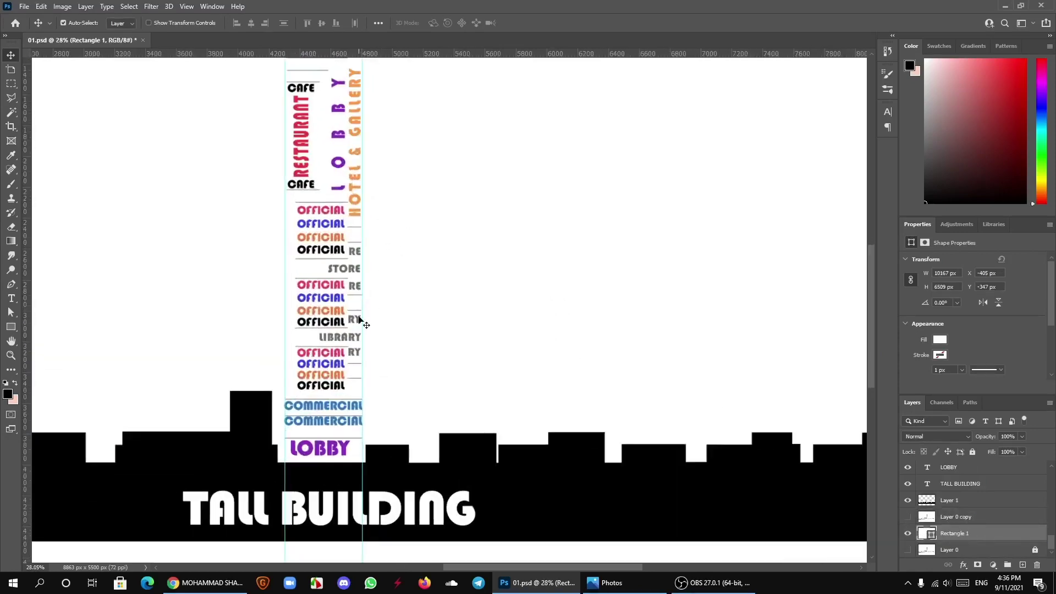
{"action": "scroll", "coordinate": [339, 343], "scroll_direction": "up", "scroll_amount": 2}
{"action": "scroll", "coordinate": [363, 286], "scroll_direction": "up", "scroll_amount": 1}
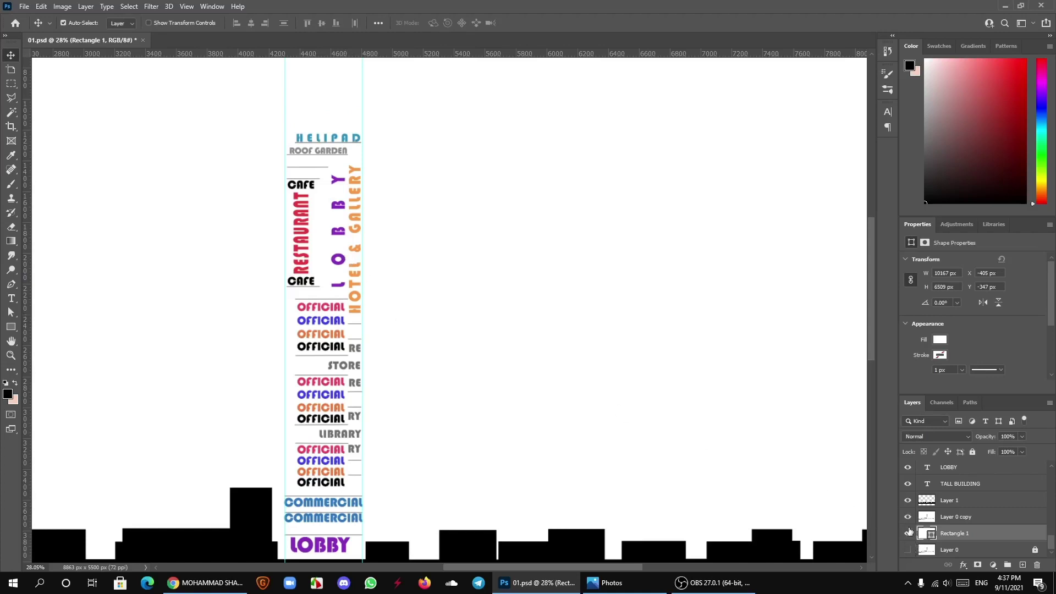
Step: Show the building photo layer again, keeping the white rectangle at full opacity
{"action": "left_click", "coordinate": [907, 549]}
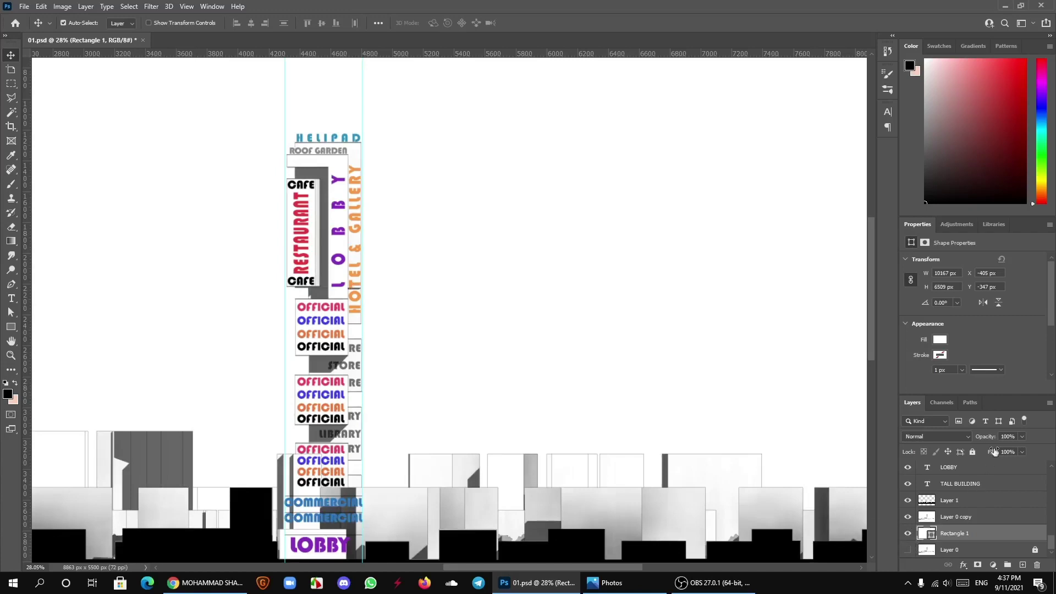
{"action": "left_click_drag", "start_coordinate": [989, 440], "coordinate": [984, 441]}
{"action": "left_click_drag", "start_coordinate": [953, 438], "coordinate": [1042, 444]}
Step: Fade Layer 0 copy, the building photo, down to 21% opacity
{"action": "left_click", "coordinate": [960, 519]}
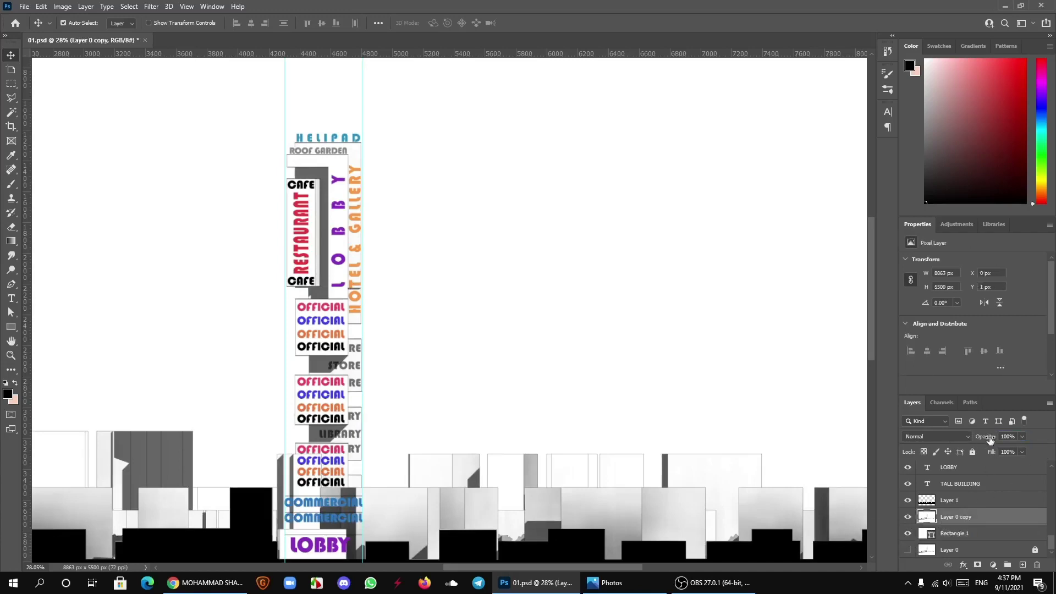
{"action": "left_click_drag", "start_coordinate": [990, 440], "coordinate": [953, 437]}
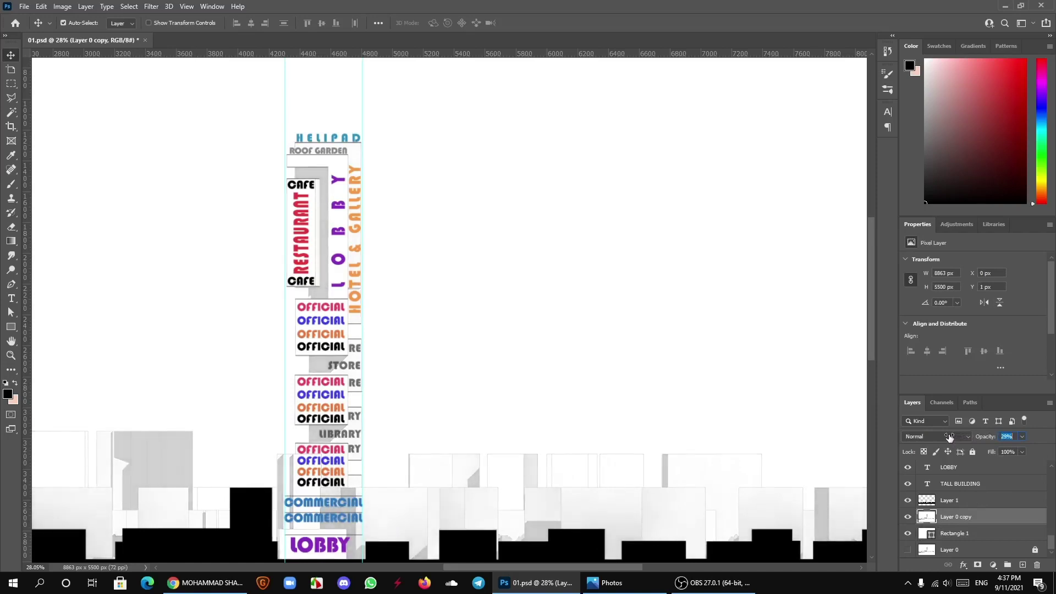
{"action": "left_click_drag", "start_coordinate": [948, 436], "coordinate": [946, 436]}
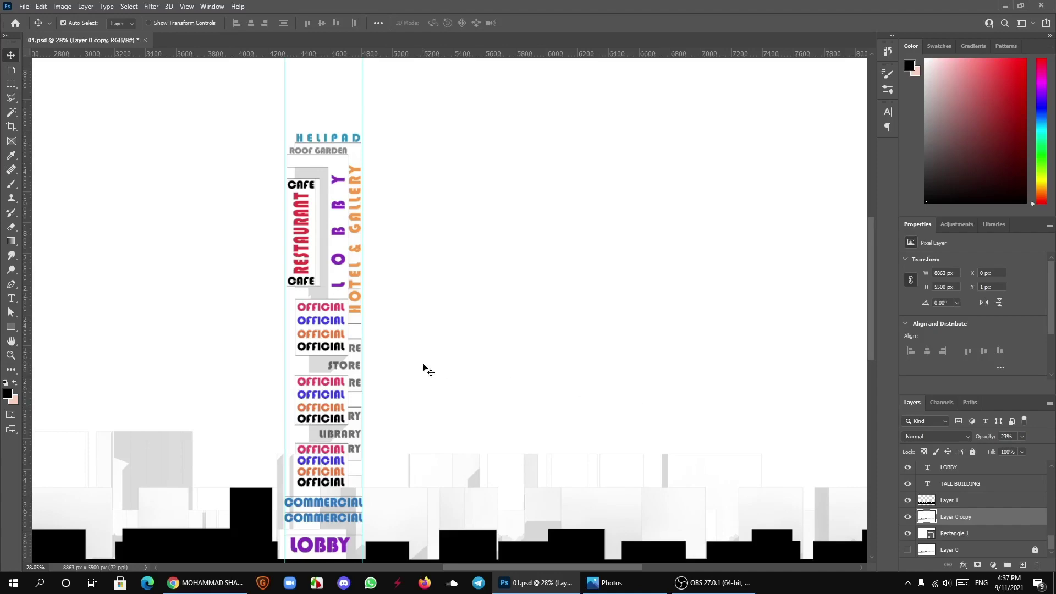
{"action": "scroll", "coordinate": [285, 319], "scroll_direction": "down", "scroll_amount": 5}
{"action": "scroll", "coordinate": [285, 319], "scroll_direction": "down", "scroll_amount": 3}
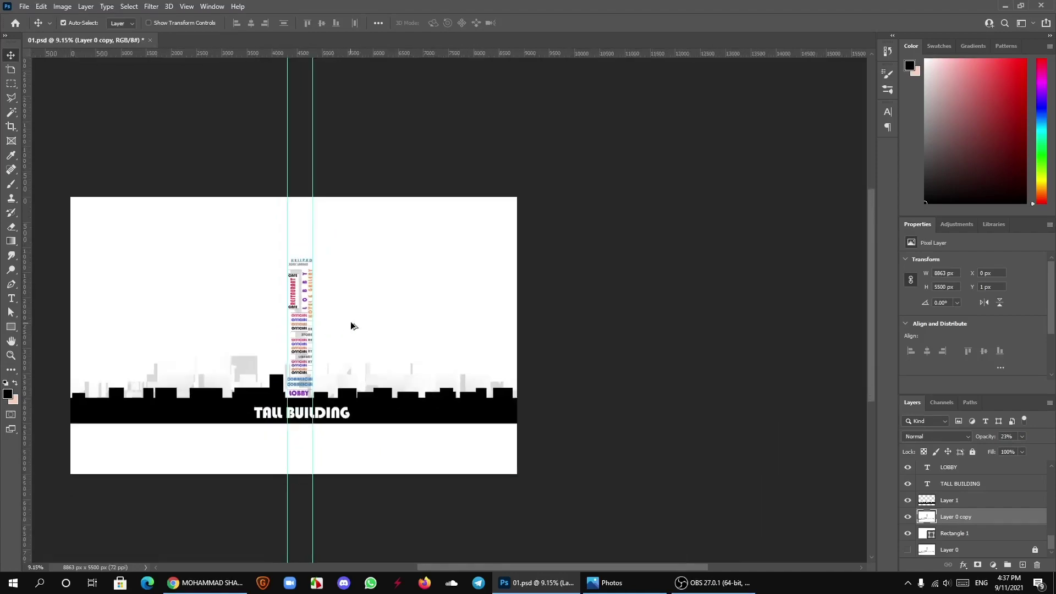
{"action": "scroll", "coordinate": [284, 335], "scroll_direction": "up", "scroll_amount": 8}
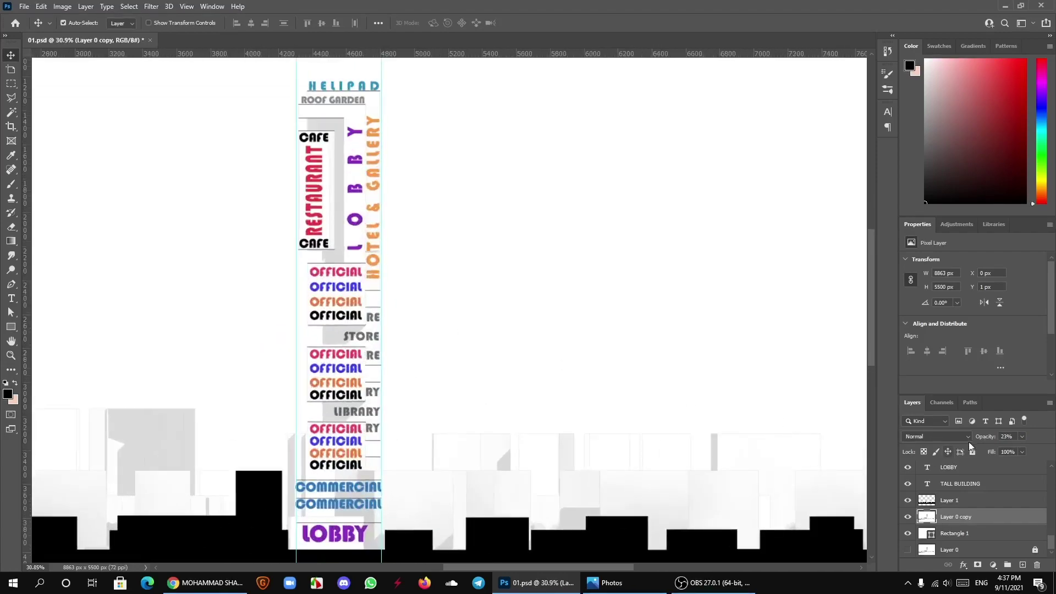
{"action": "left_click_drag", "start_coordinate": [988, 437], "coordinate": [985, 437]}
{"action": "scroll", "coordinate": [440, 394], "scroll_direction": "down", "scroll_amount": 3}
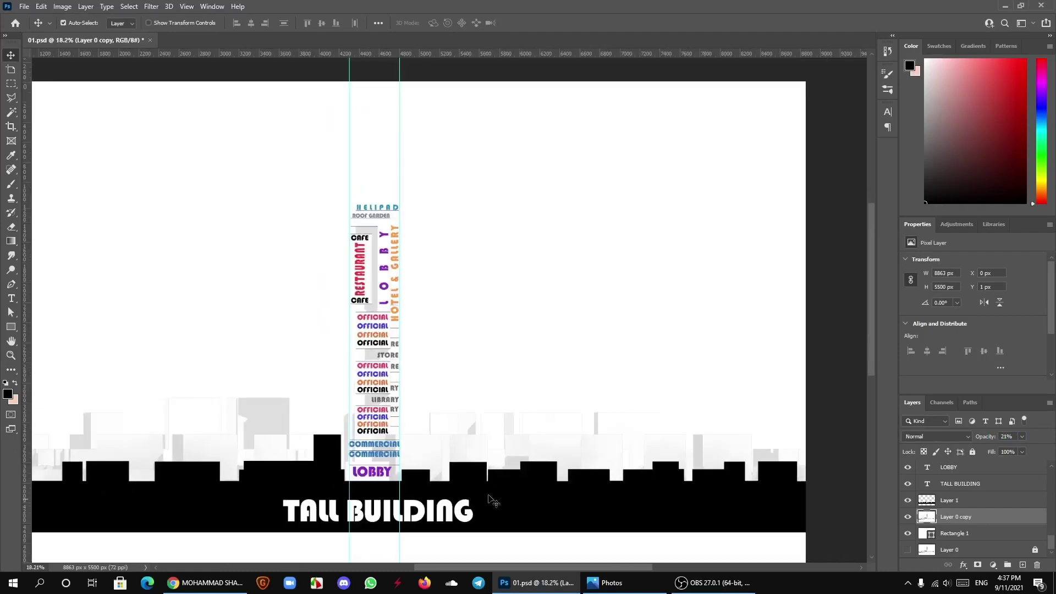
{"action": "scroll", "coordinate": [493, 500], "scroll_direction": "down", "scroll_amount": 1}
{"action": "scroll", "coordinate": [569, 480], "scroll_direction": "up", "scroll_amount": 2}
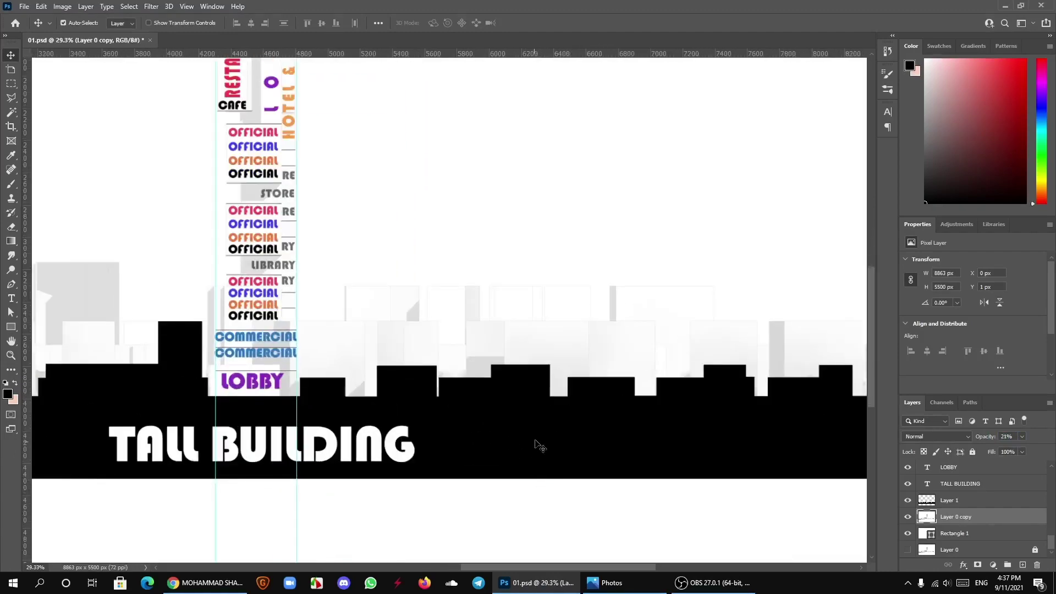
Step: Translate the Persian word 'همسایه ه' in a new Google Translate tab in Chrome
{"action": "left_click", "coordinate": [207, 583]}
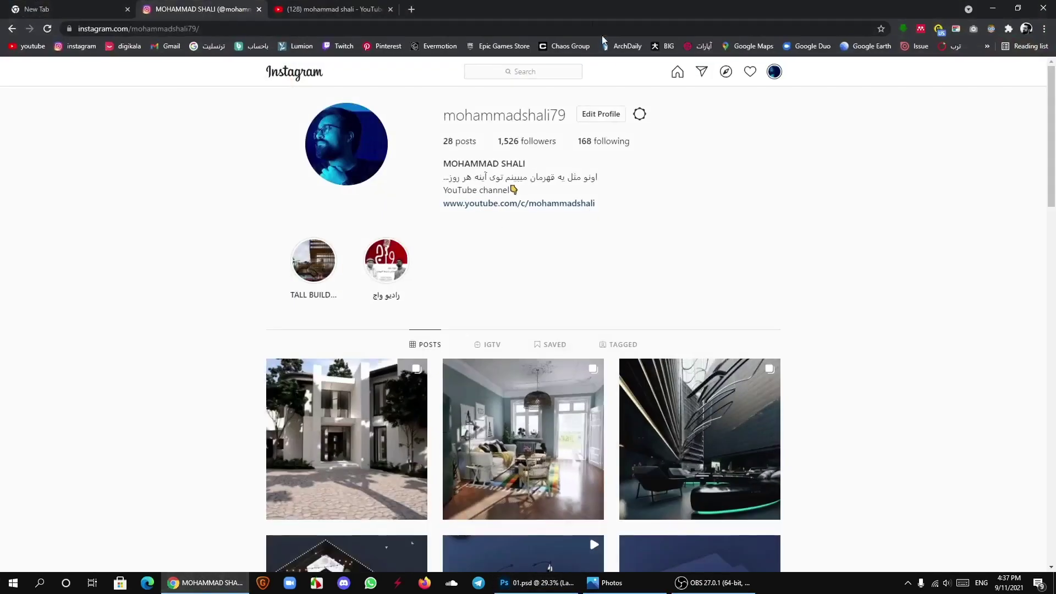
{"action": "left_click", "coordinate": [213, 46]}
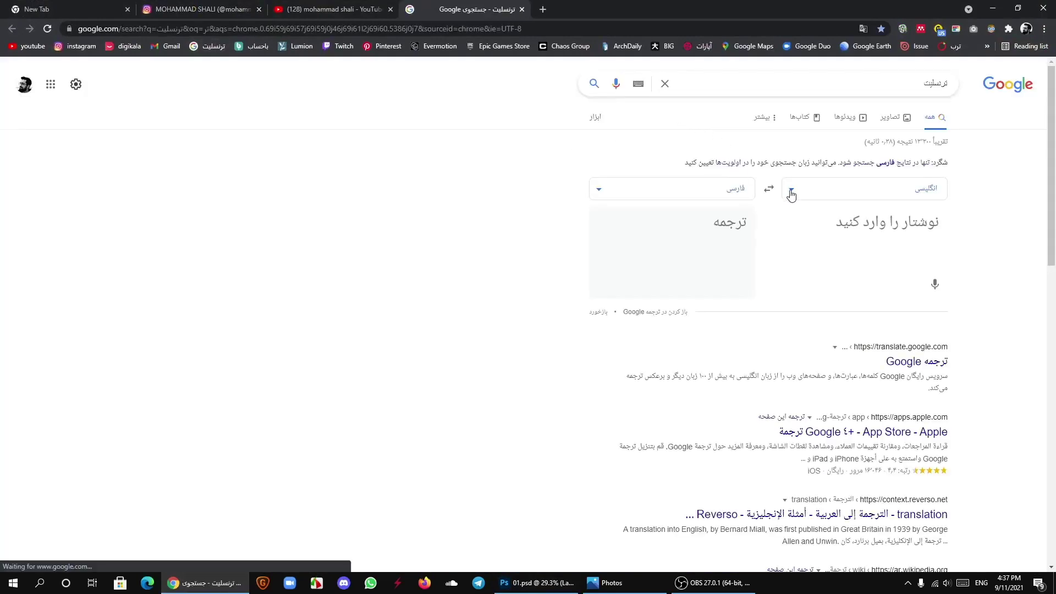
{"action": "left_click", "coordinate": [896, 222]}
{"action": "type", "text": "هم"}
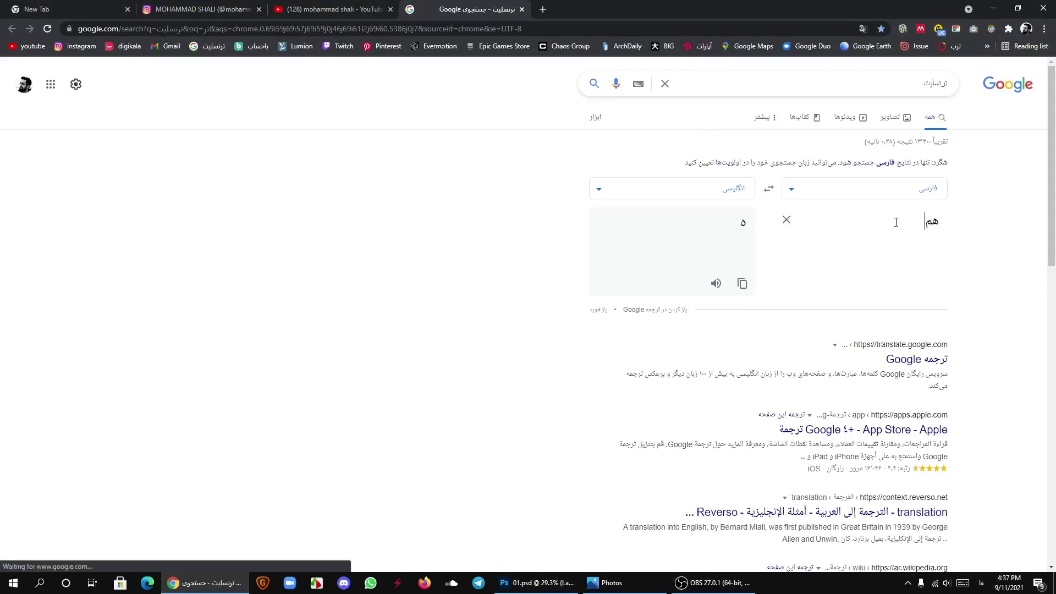
{"action": "type", "text": "سایه ها"}
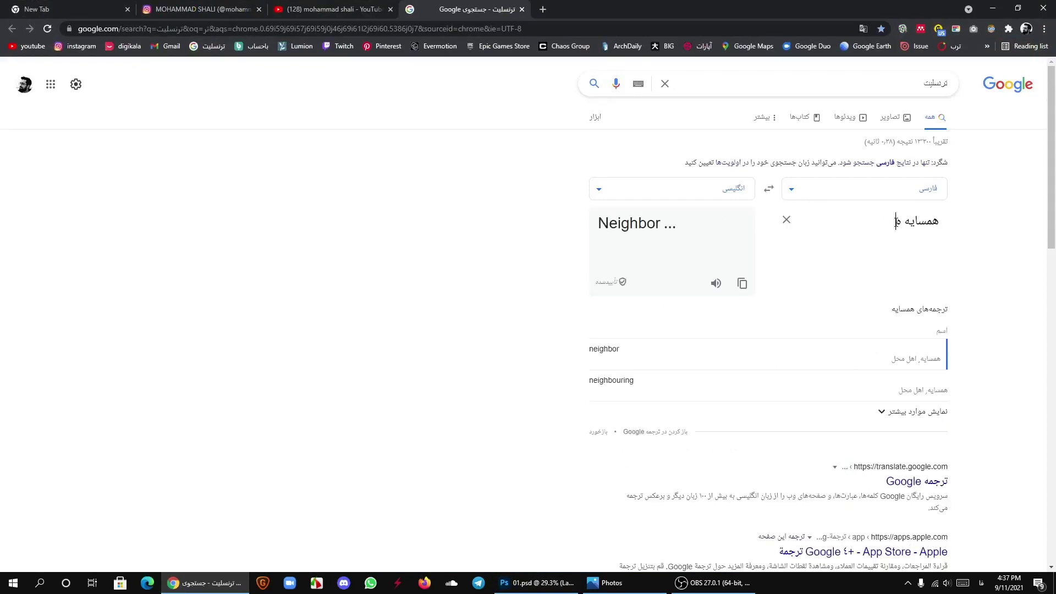
Step: Copy the translation 'Neighbors', clear the input, close the tab and minimise Chrome
{"action": "double_click", "coordinate": [659, 227]}
{"action": "right_click", "coordinate": [656, 227]}
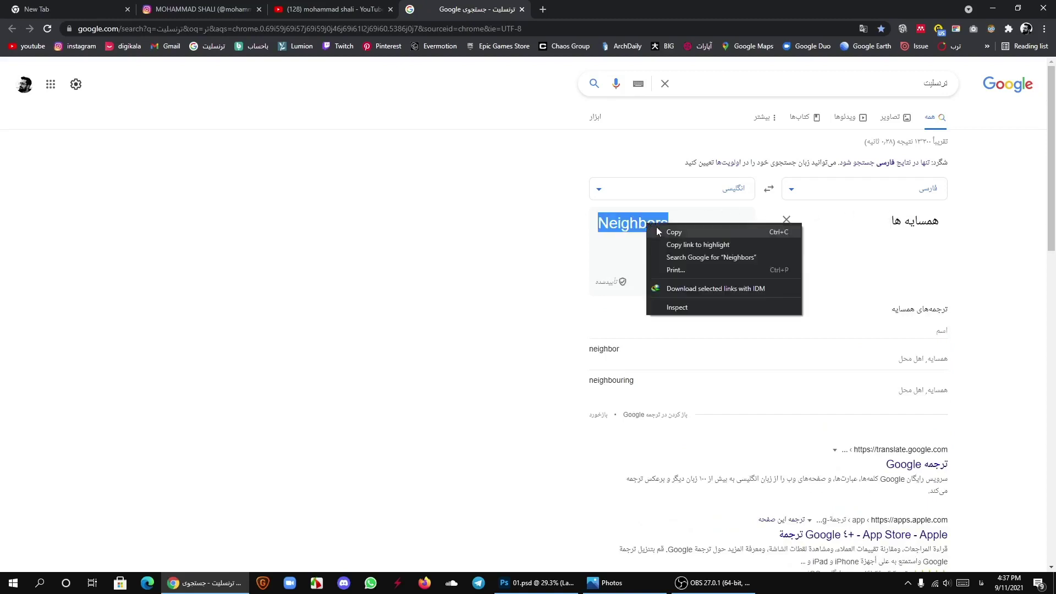
{"action": "left_click", "coordinate": [674, 233]}
{"action": "left_click", "coordinate": [787, 219]}
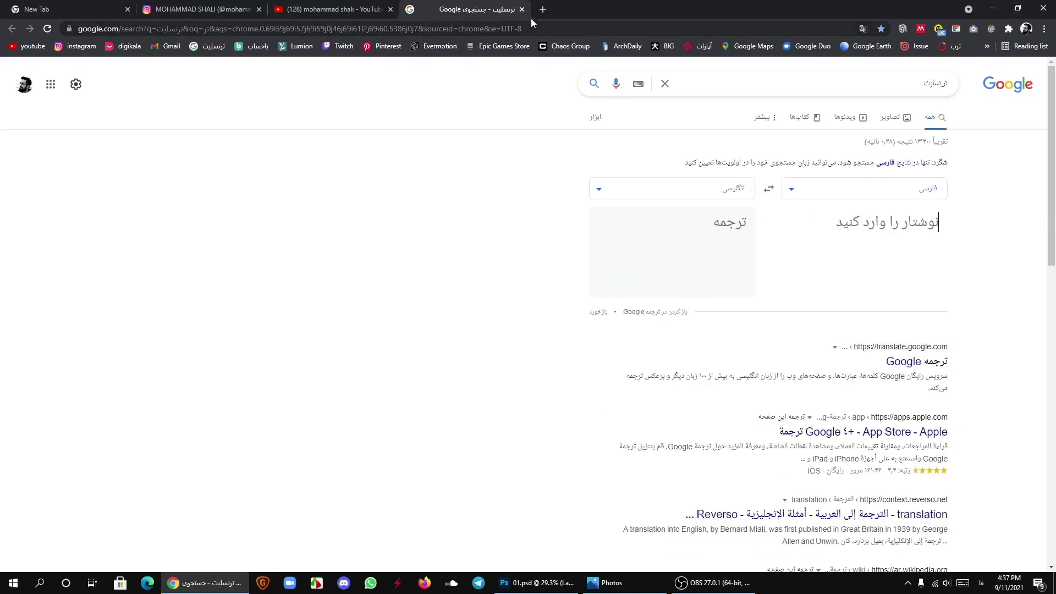
{"action": "key", "text": "ctrl+w"}
{"action": "left_click", "coordinate": [995, 9]}
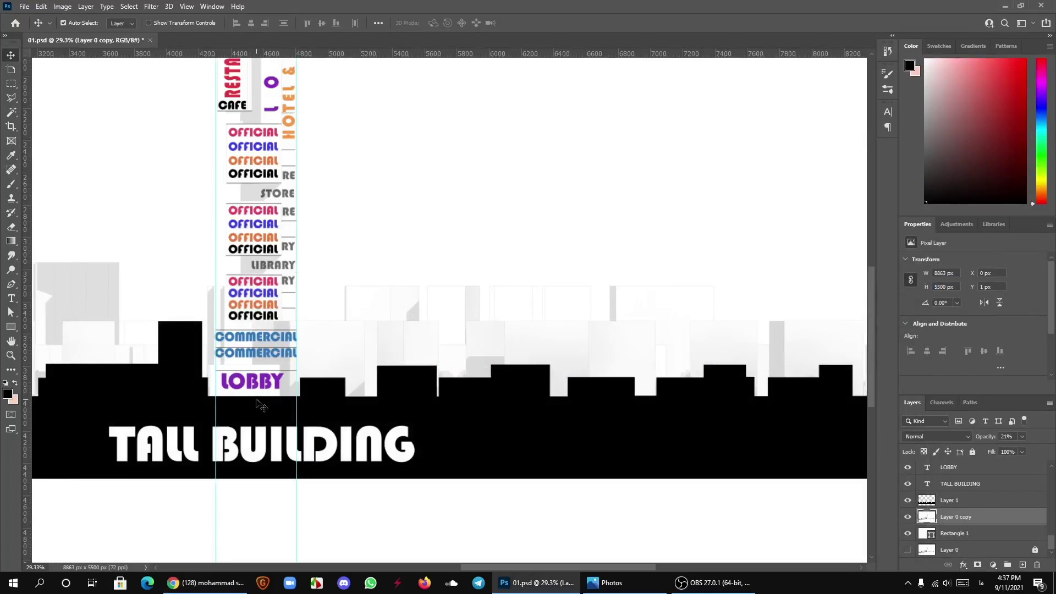
Step: Duplicate the COMMERCIAL text onto the black skyline band and retype it as 'Neighbors'
{"action": "left_click_drag", "start_coordinate": [277, 361], "coordinate": [444, 421]}
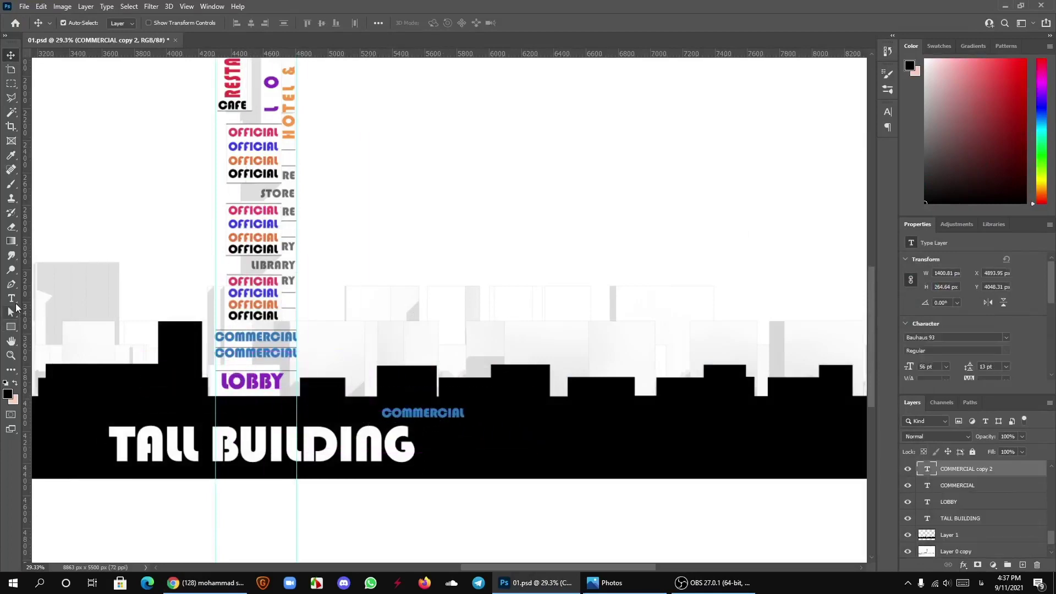
{"action": "left_click", "coordinate": [11, 297]}
{"action": "scroll", "coordinate": [406, 426], "scroll_direction": "up", "scroll_amount": 3}
{"action": "left_click", "coordinate": [436, 404]}
{"action": "key", "text": "ctrl+a"}
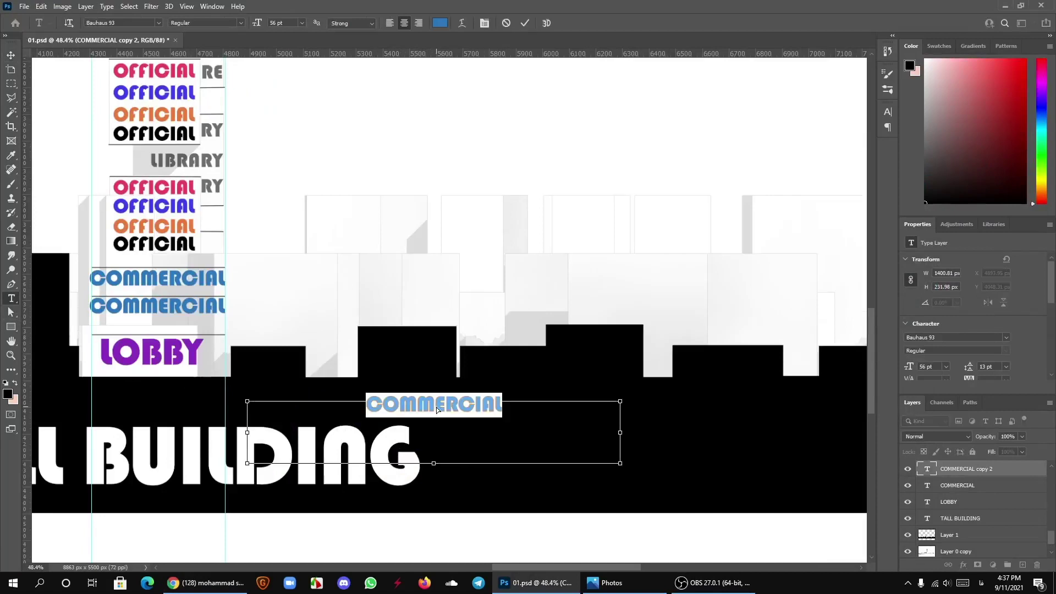
{"action": "type", "text": "Neighbors"}
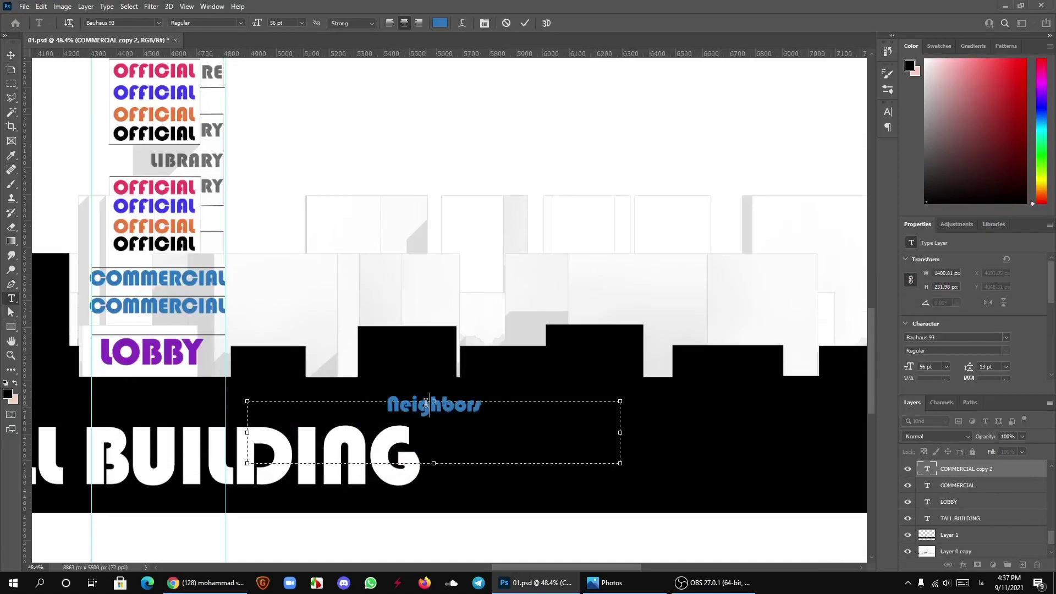
Step: Colour the Neighbors text green (#44bd2c) and commit the edit
{"action": "key", "text": "ctrl+a"}
{"action": "left_click", "coordinate": [439, 28]}
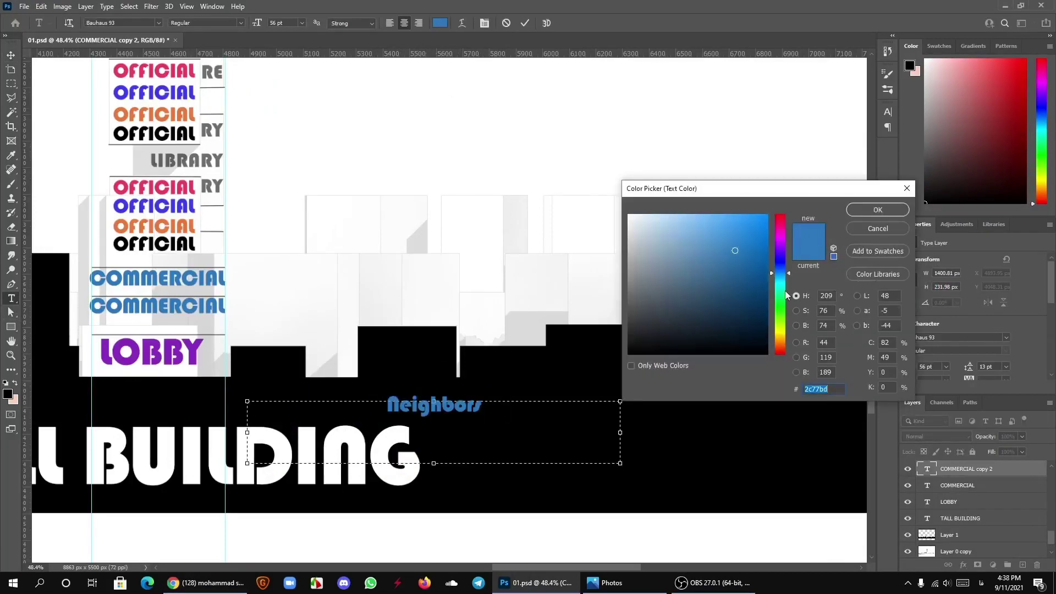
{"action": "left_click", "coordinate": [785, 312]}
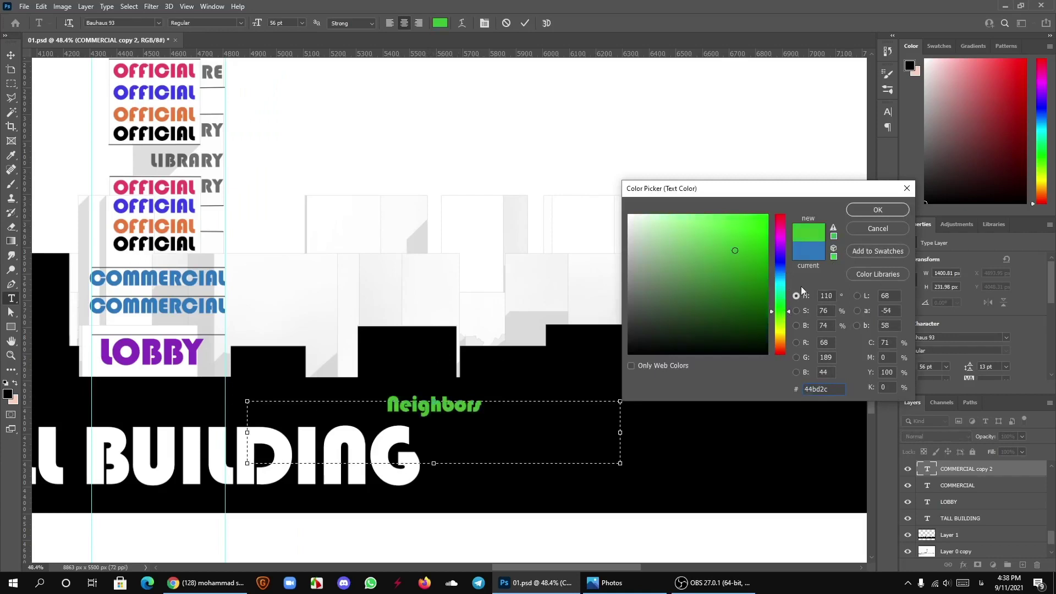
{"action": "left_click", "coordinate": [878, 210]}
{"action": "left_click", "coordinate": [10, 55]}
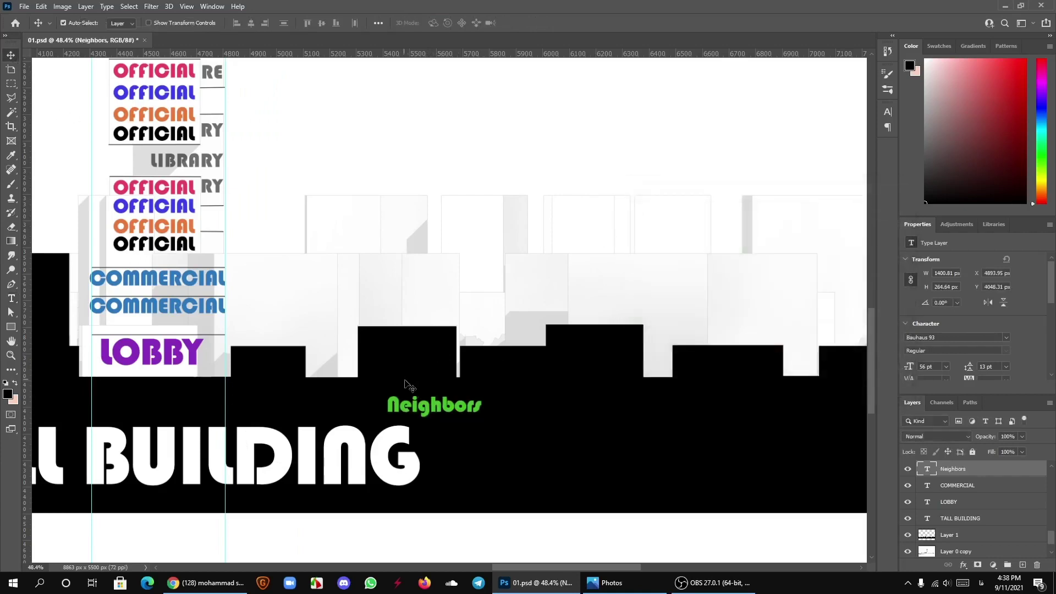
Step: Place Neighbors copies along the black rooftops across the whole skyline
{"action": "mouse_move", "coordinate": [432, 406]}
{"action": "left_mouse_down"}
{"action": "mouse_move", "coordinate": [410, 352]}
{"action": "mouse_move", "coordinate": [574, 362]}
{"action": "left_mouse_up"}
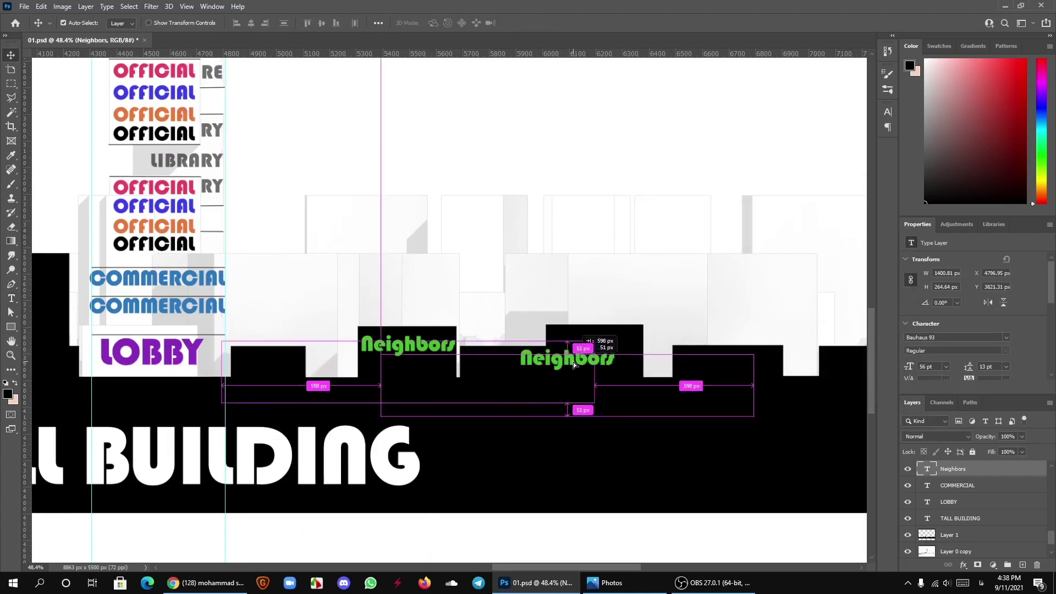
{"action": "scroll", "coordinate": [333, 389], "scroll_direction": "down", "scroll_amount": 1}
{"action": "scroll", "coordinate": [332, 389], "scroll_direction": "up", "scroll_amount": 1}
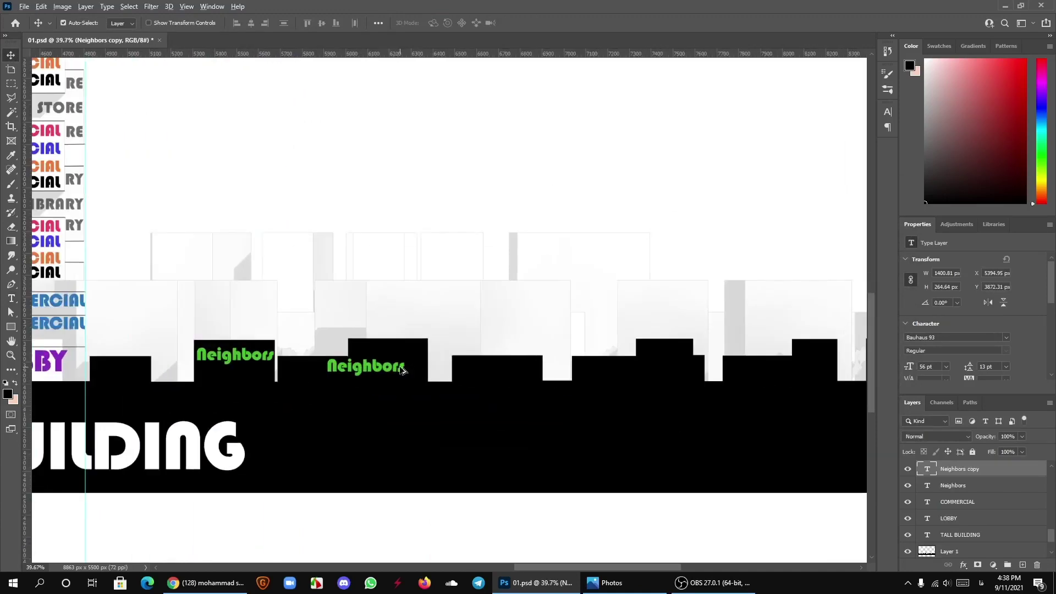
{"action": "mouse_move", "coordinate": [404, 371]}
{"action": "left_mouse_down"}
{"action": "mouse_move", "coordinate": [537, 368]}
{"action": "mouse_move", "coordinate": [662, 384]}
{"action": "mouse_move", "coordinate": [831, 371]}
{"action": "left_mouse_up"}
{"action": "scroll", "coordinate": [407, 394], "scroll_direction": "down", "scroll_amount": 7}
{"action": "scroll", "coordinate": [396, 395], "scroll_direction": "down", "scroll_amount": 5}
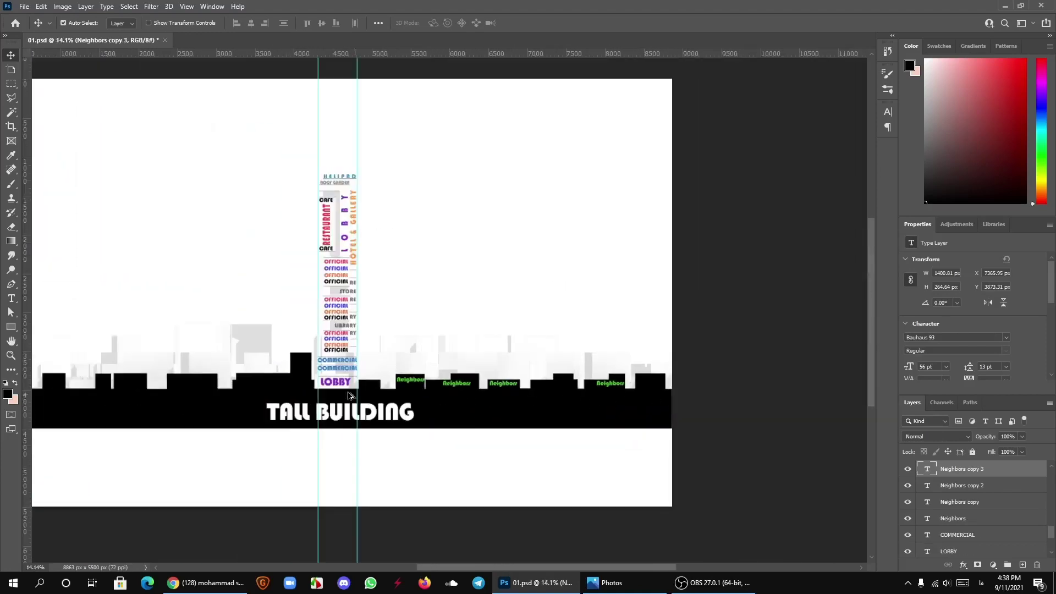
{"action": "scroll", "coordinate": [396, 395], "scroll_direction": "up", "scroll_amount": 5}
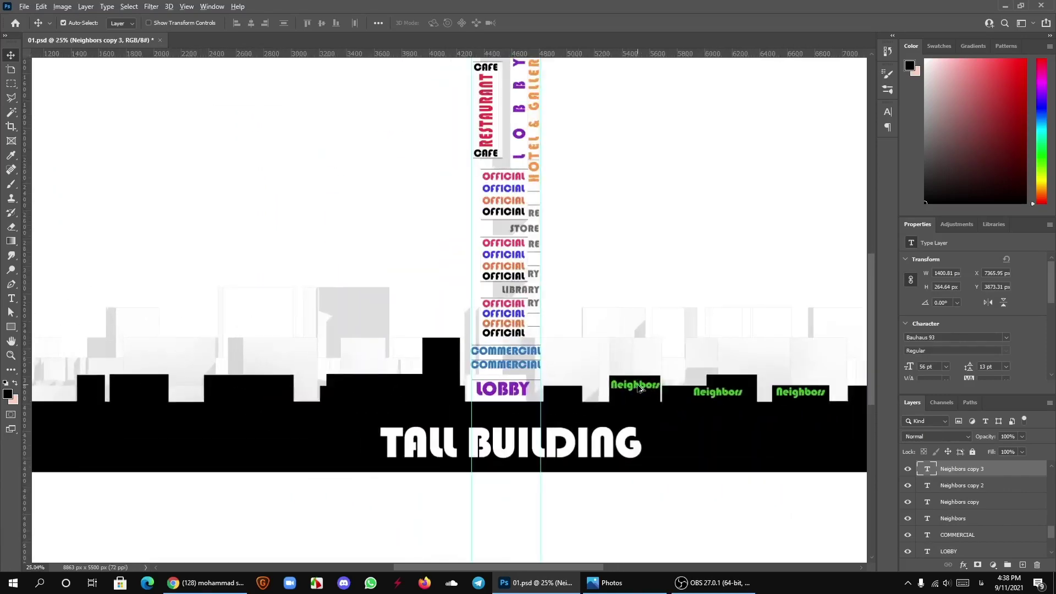
{"action": "mouse_move", "coordinate": [644, 389]}
{"action": "left_mouse_down"}
{"action": "mouse_move", "coordinate": [514, 410]}
{"action": "mouse_move", "coordinate": [379, 386]}
{"action": "mouse_move", "coordinate": [275, 403]}
{"action": "mouse_move", "coordinate": [248, 384]}
{"action": "left_mouse_up"}
{"action": "scroll", "coordinate": [324, 407], "scroll_direction": "down", "scroll_amount": 1}
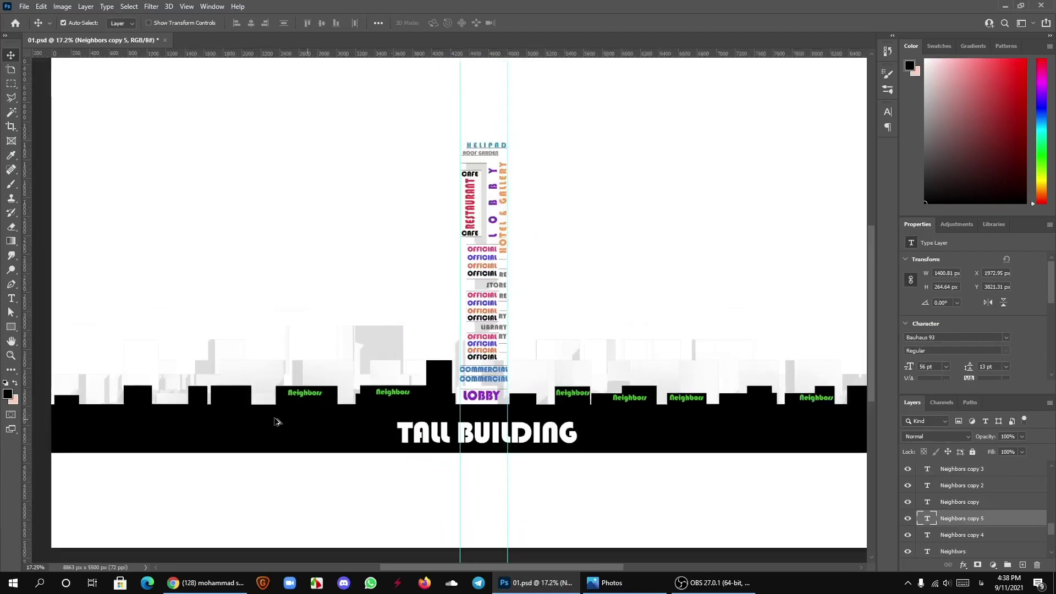
{"action": "scroll", "coordinate": [355, 395], "scroll_direction": "up", "scroll_amount": 1}
{"action": "left_click_drag", "start_coordinate": [352, 395], "coordinate": [211, 422]}
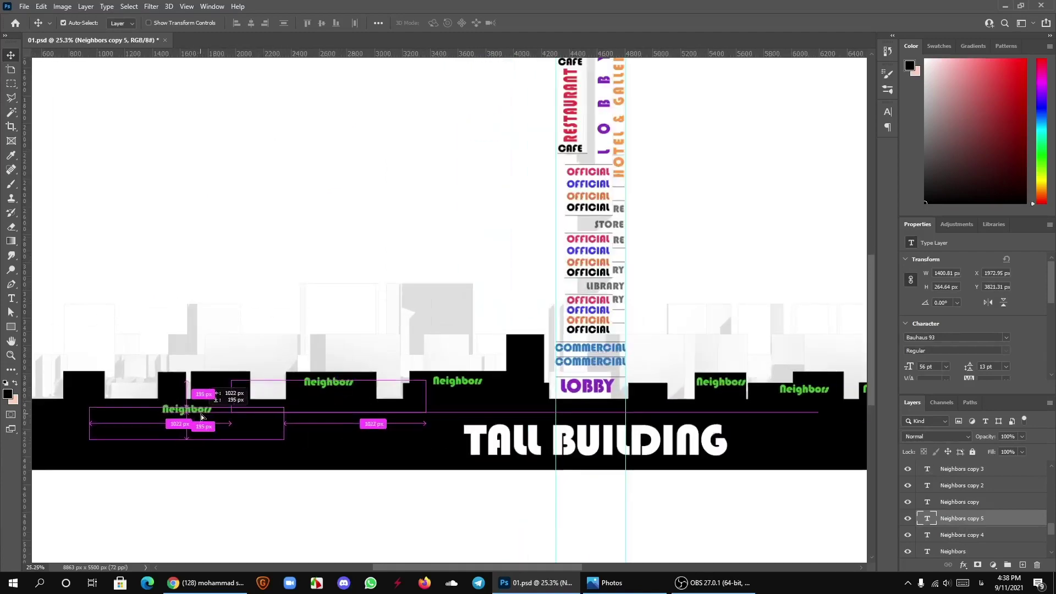
{"action": "scroll", "coordinate": [393, 419], "scroll_direction": "down", "scroll_amount": 2}
{"action": "scroll", "coordinate": [393, 420], "scroll_direction": "down", "scroll_amount": 1}
{"action": "left_click_drag", "start_coordinate": [618, 397], "coordinate": [688, 405]}
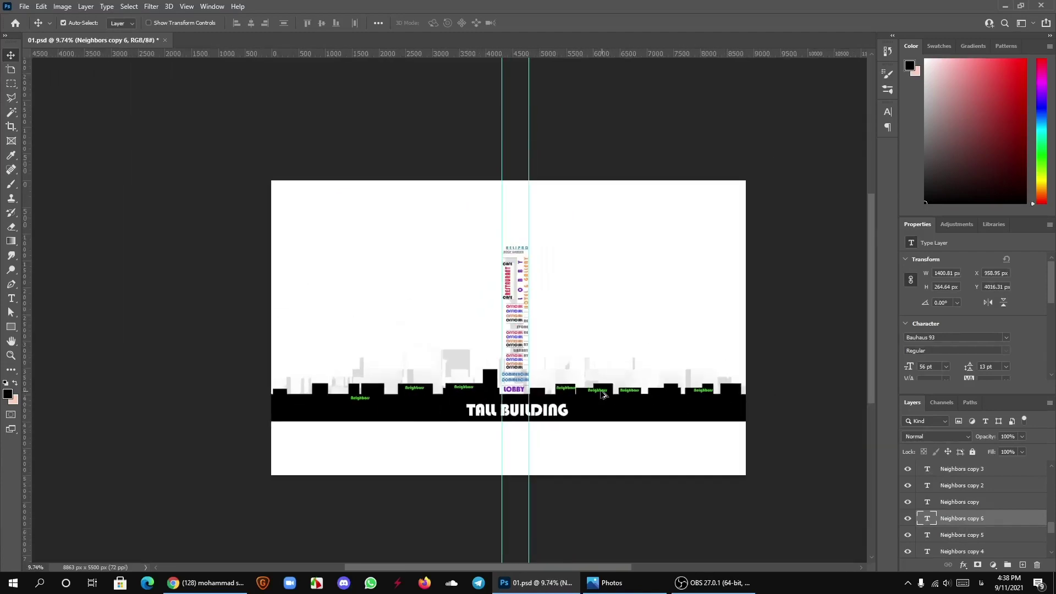
{"action": "scroll", "coordinate": [737, 394], "scroll_direction": "up", "scroll_amount": 2}
{"action": "scroll", "coordinate": [308, 400], "scroll_direction": "up", "scroll_amount": 2}
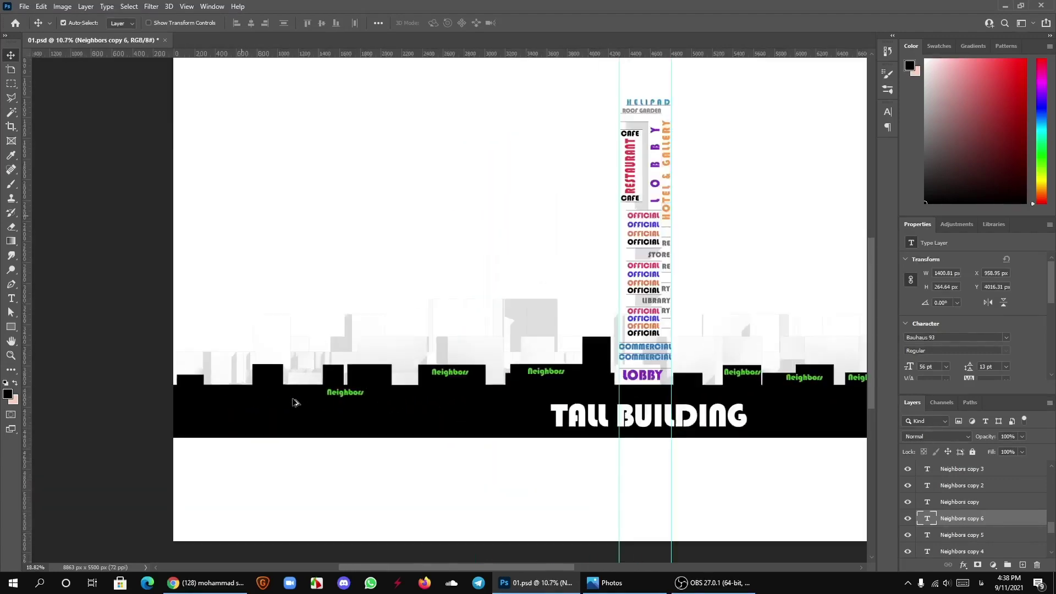
{"action": "left_click_drag", "start_coordinate": [358, 397], "coordinate": [156, 397]}
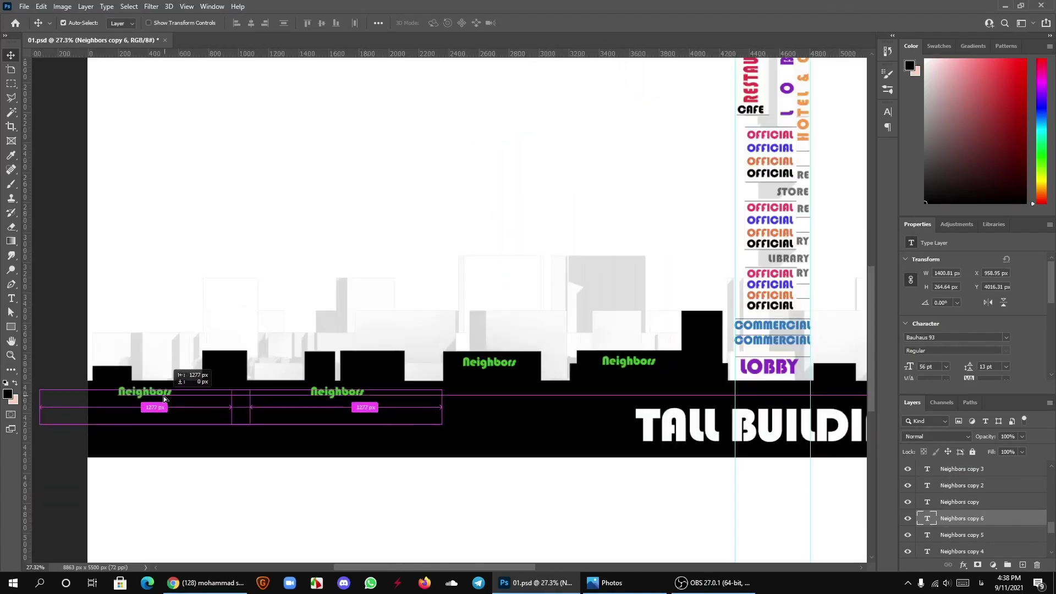
{"action": "scroll", "coordinate": [155, 395], "scroll_direction": "down", "scroll_amount": 3}
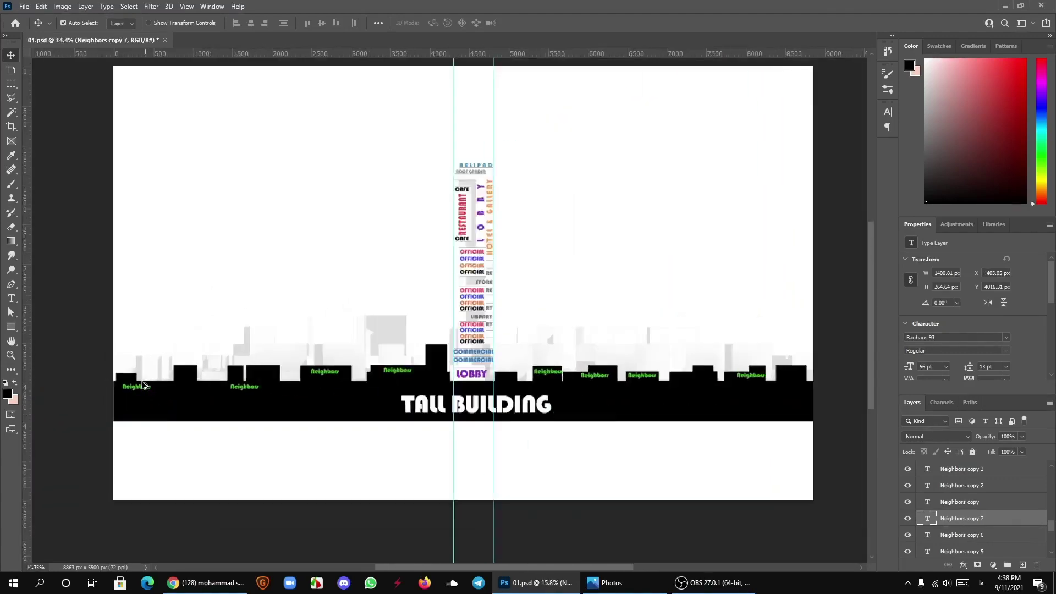
{"action": "scroll", "coordinate": [505, 371], "scroll_direction": "up", "scroll_amount": 2}
{"action": "scroll", "coordinate": [505, 372], "scroll_direction": "up", "scroll_amount": 3}
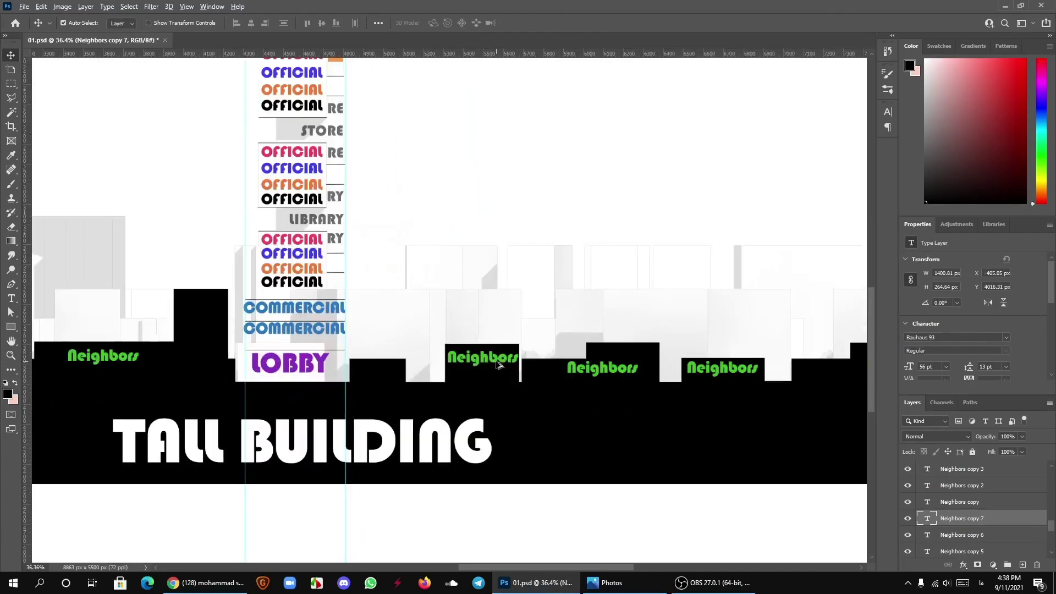
Step: Add three Neighbors copies higher on the pale background buildings and select those upper labels
{"action": "mouse_move", "coordinate": [498, 365]}
{"action": "left_mouse_down"}
{"action": "mouse_move", "coordinate": [464, 272]}
{"action": "mouse_move", "coordinate": [682, 314]}
{"action": "mouse_move", "coordinate": [504, 296]}
{"action": "left_mouse_up"}
{"action": "scroll", "coordinate": [505, 296], "scroll_direction": "down", "scroll_amount": 3}
{"action": "scroll", "coordinate": [633, 275], "scroll_direction": "up", "scroll_amount": 2}
{"action": "mouse_move", "coordinate": [635, 272]}
{"action": "left_mouse_down"}
{"action": "mouse_move", "coordinate": [739, 310]}
{"action": "mouse_move", "coordinate": [800, 315]}
{"action": "left_mouse_up"}
{"action": "scroll", "coordinate": [802, 313], "scroll_direction": "down", "scroll_amount": 2}
{"action": "scroll", "coordinate": [725, 309], "scroll_direction": "down", "scroll_amount": 2}
{"action": "left_click_drag", "start_coordinate": [725, 309], "coordinate": [790, 318]}
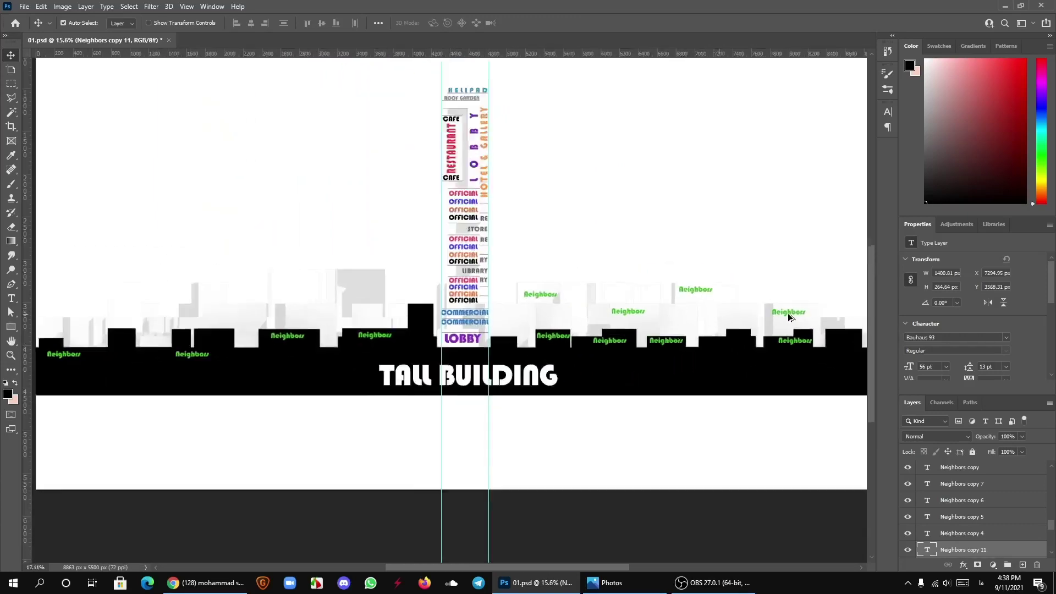
{"action": "scroll", "coordinate": [789, 317], "scroll_direction": "up", "scroll_amount": 4}
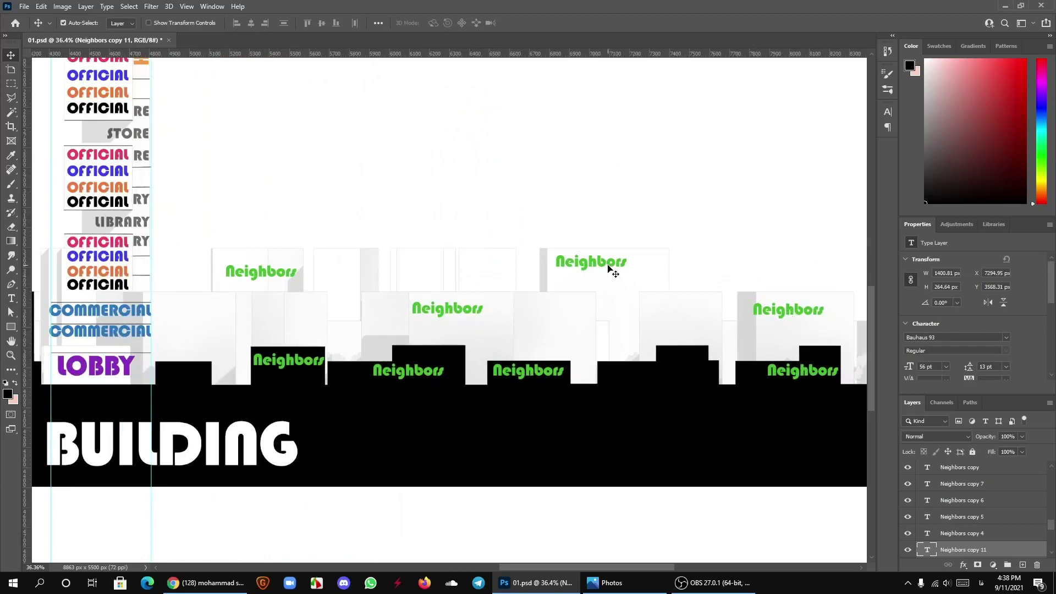
{"action": "left_click", "coordinate": [602, 274], "text": "shift"}
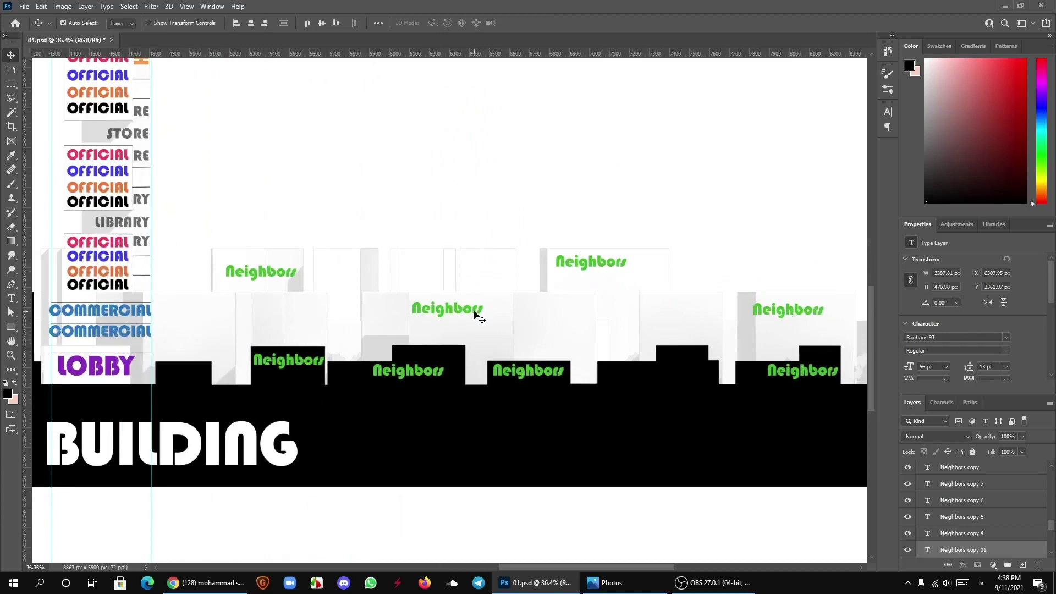
{"action": "left_click", "coordinate": [294, 278], "text": "shift"}
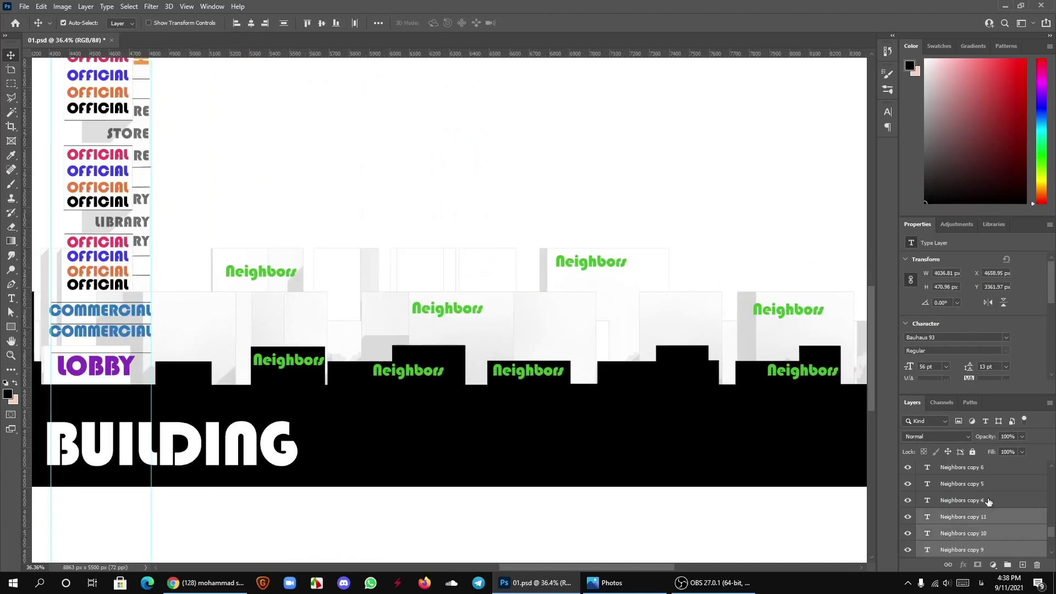
{"action": "scroll", "coordinate": [987, 484], "scroll_direction": "down", "scroll_amount": 2}
Step: Fade the selected upper Neighbors labels to 52% opacity, then deselect them
{"action": "left_click_drag", "start_coordinate": [988, 439], "coordinate": [967, 439]}
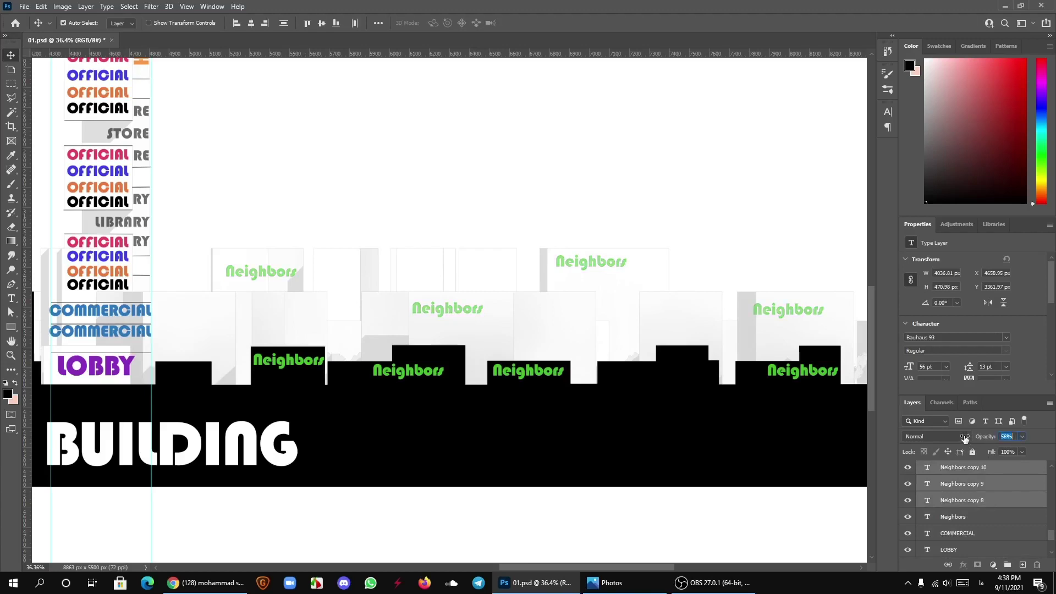
{"action": "left_click", "coordinate": [347, 160]}
{"action": "scroll", "coordinate": [655, 283], "scroll_direction": "down", "scroll_amount": 5}
{"action": "scroll", "coordinate": [421, 267], "scroll_direction": "up", "scroll_amount": 2}
{"action": "scroll", "coordinate": [506, 284], "scroll_direction": "up", "scroll_amount": 5}
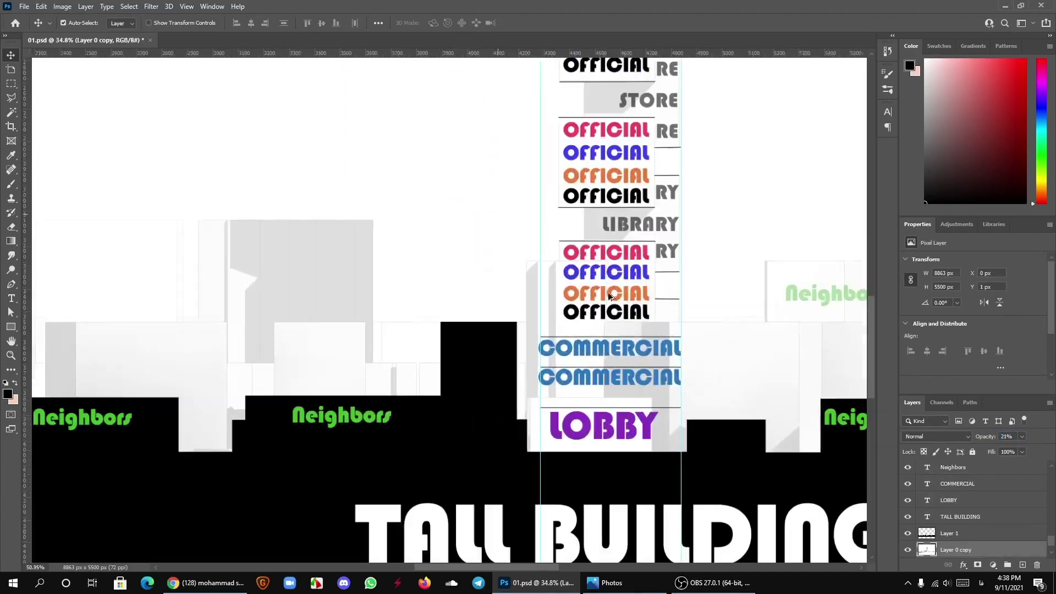
Step: Duplicate the faded Neighbors label onto the left background buildings, up to Neighbors copy 15
{"action": "left_click", "coordinate": [796, 297]}
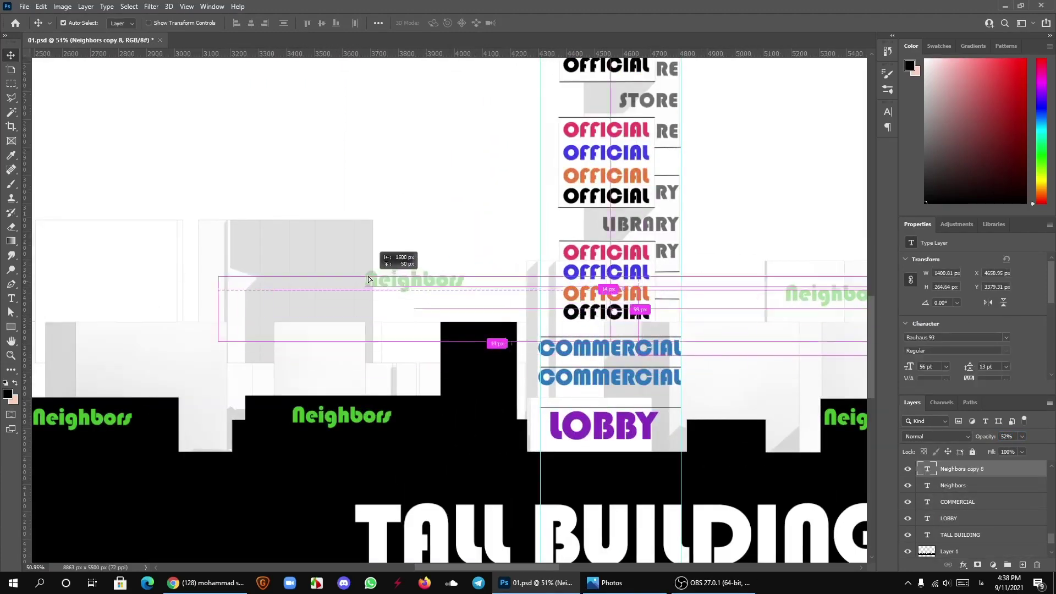
{"action": "left_click_drag", "start_coordinate": [796, 297], "coordinate": [263, 254]}
{"action": "scroll", "coordinate": [359, 302], "scroll_direction": "down", "scroll_amount": 1}
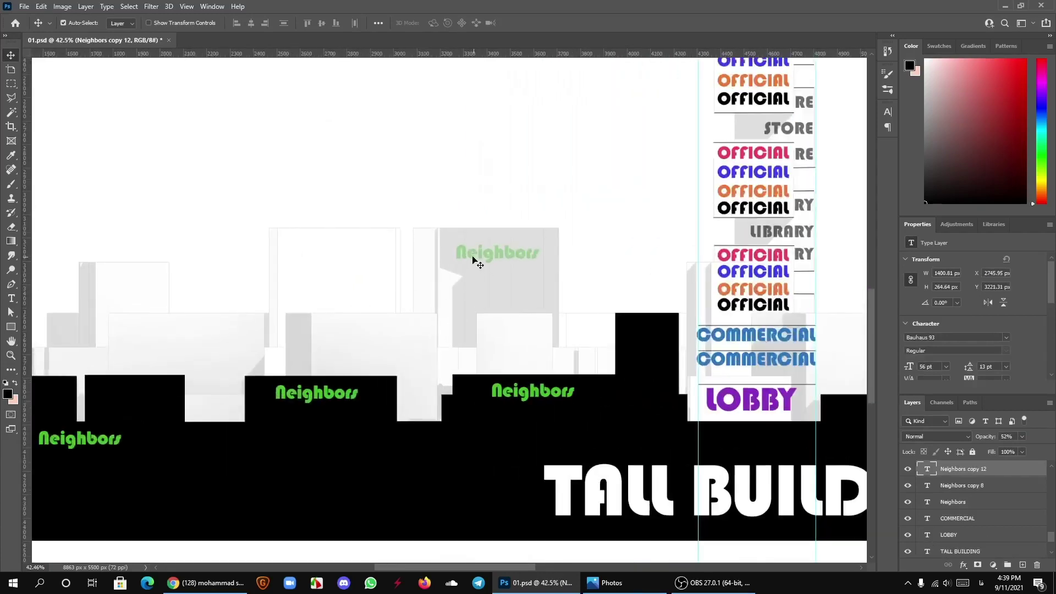
{"action": "mouse_move", "coordinate": [474, 260]}
{"action": "left_mouse_down"}
{"action": "mouse_move", "coordinate": [345, 342]}
{"action": "mouse_move", "coordinate": [94, 289]}
{"action": "left_mouse_up"}
{"action": "scroll", "coordinate": [522, 315], "scroll_direction": "down", "scroll_amount": 3}
{"action": "scroll", "coordinate": [321, 317], "scroll_direction": "up", "scroll_amount": 1}
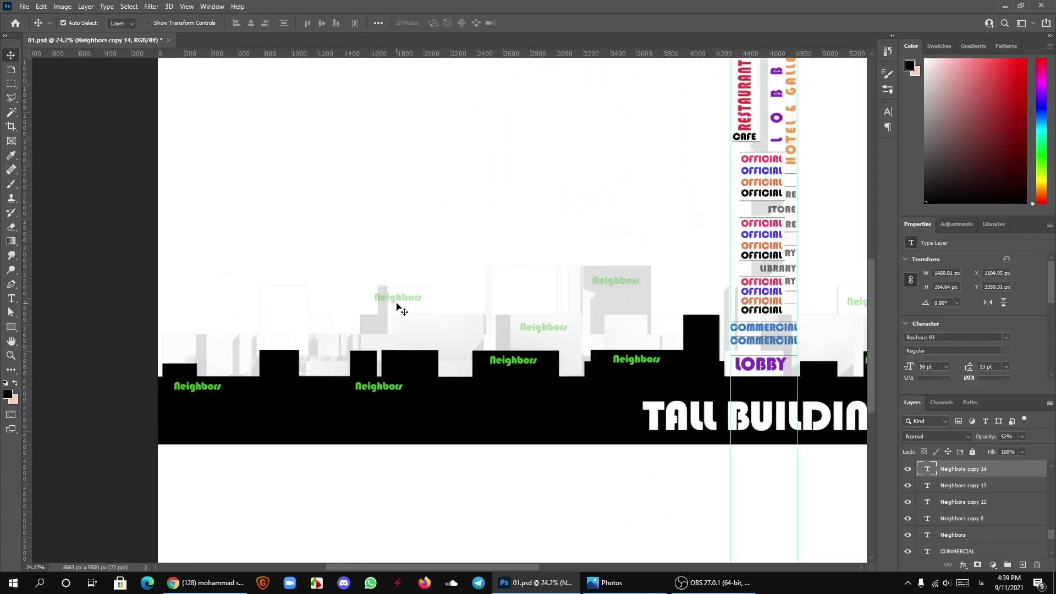
{"action": "left_click_drag", "start_coordinate": [396, 305], "coordinate": [221, 349]}
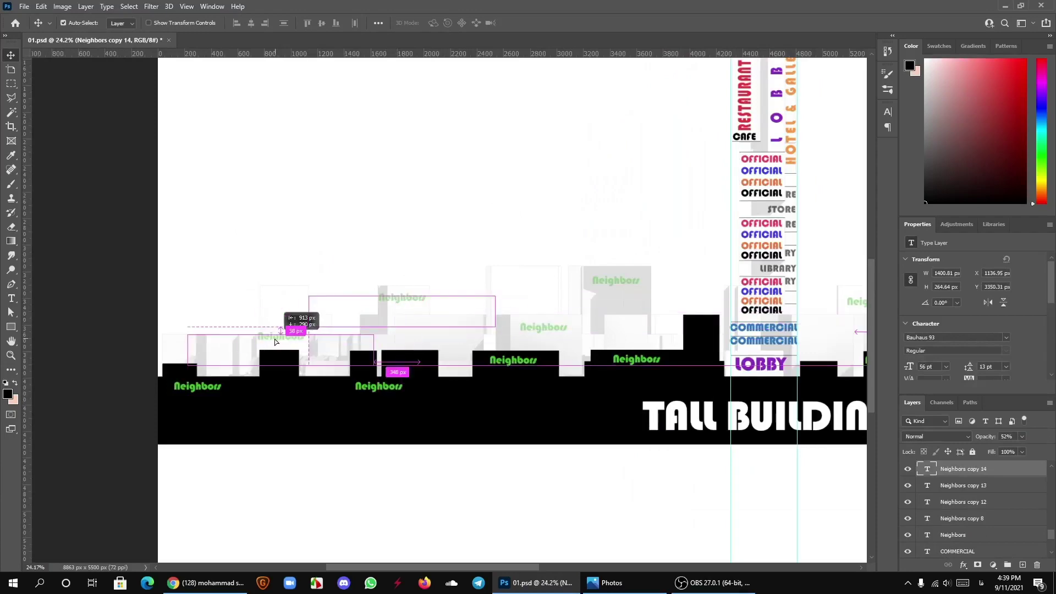
{"action": "scroll", "coordinate": [212, 336], "scroll_direction": "down", "scroll_amount": 3}
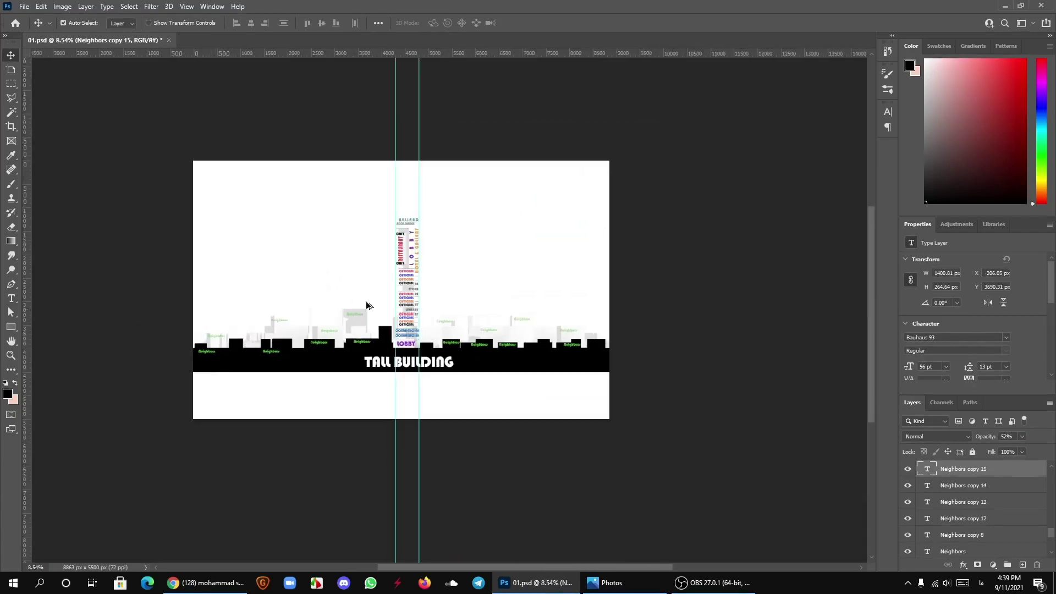
{"action": "scroll", "coordinate": [453, 264], "scroll_direction": "up", "scroll_amount": 4}
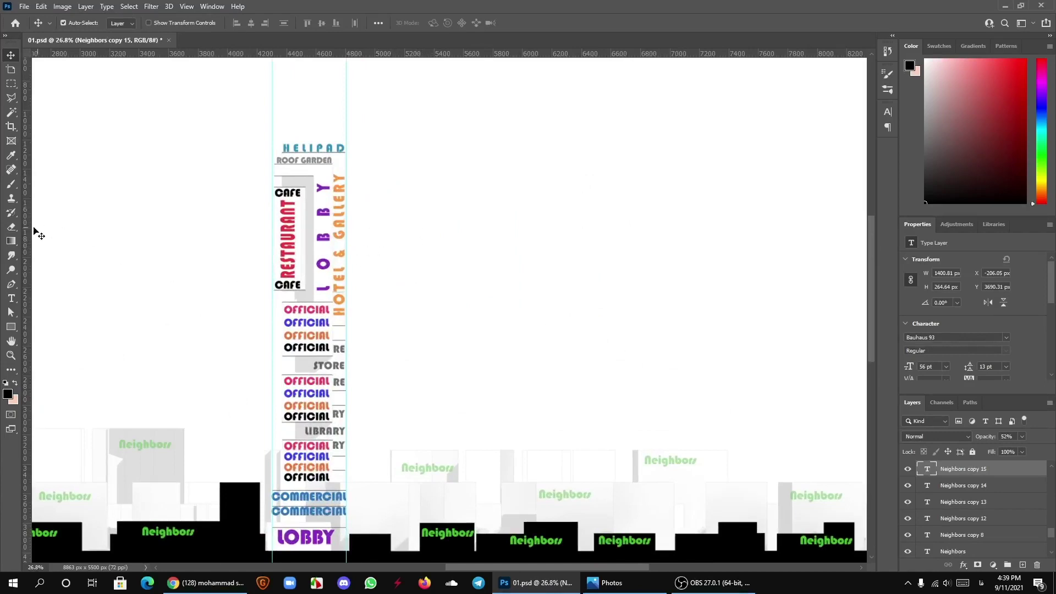
Step: Draw a 754 px circle with the Ellipse Tool in the sky right of the tall building
{"action": "left_click", "coordinate": [12, 242]}
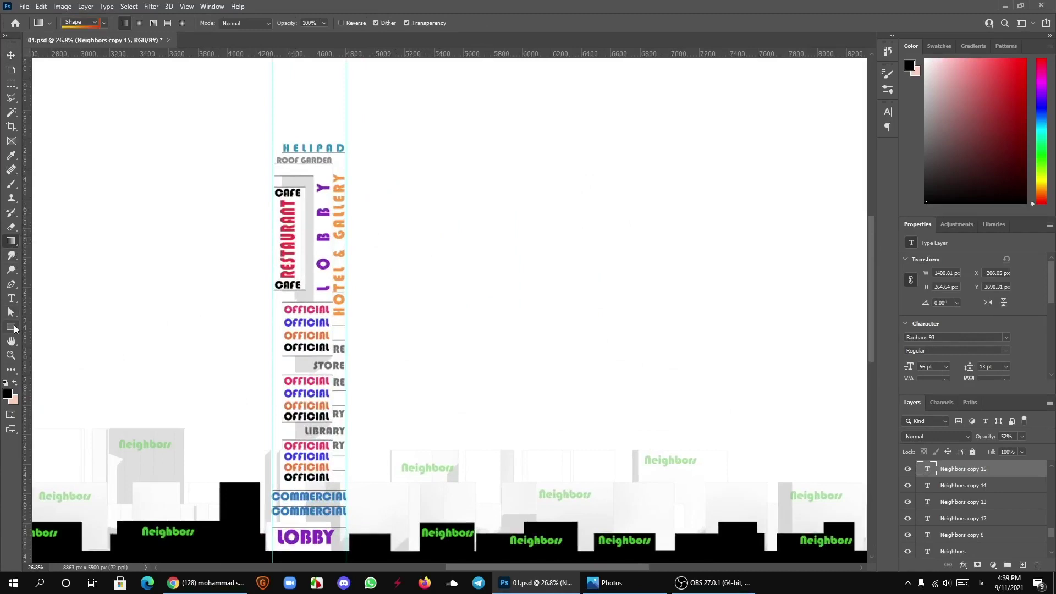
{"action": "left_click", "coordinate": [11, 327]}
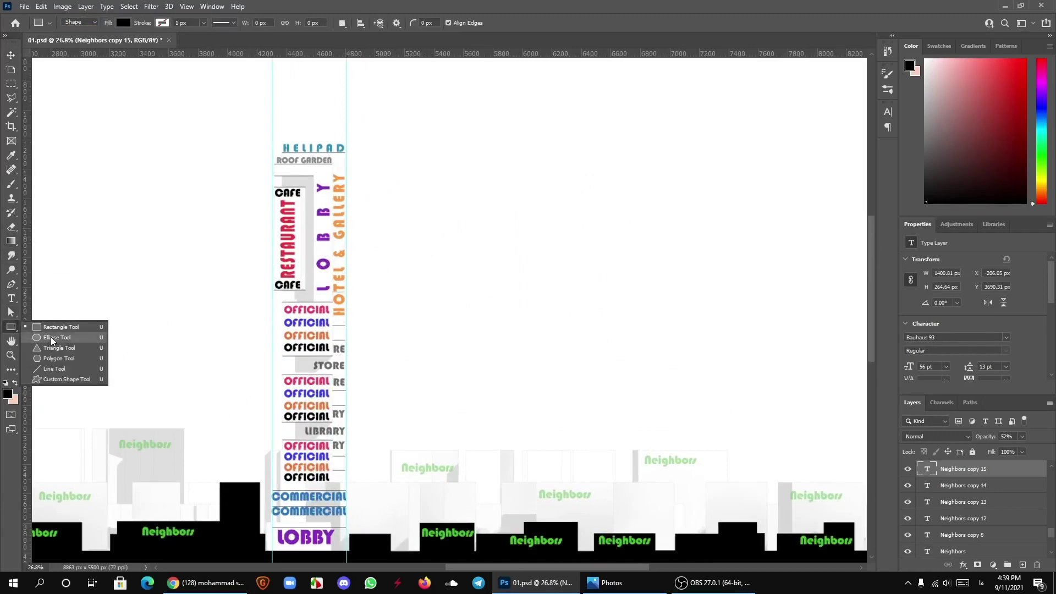
{"action": "left_click", "coordinate": [51, 336]}
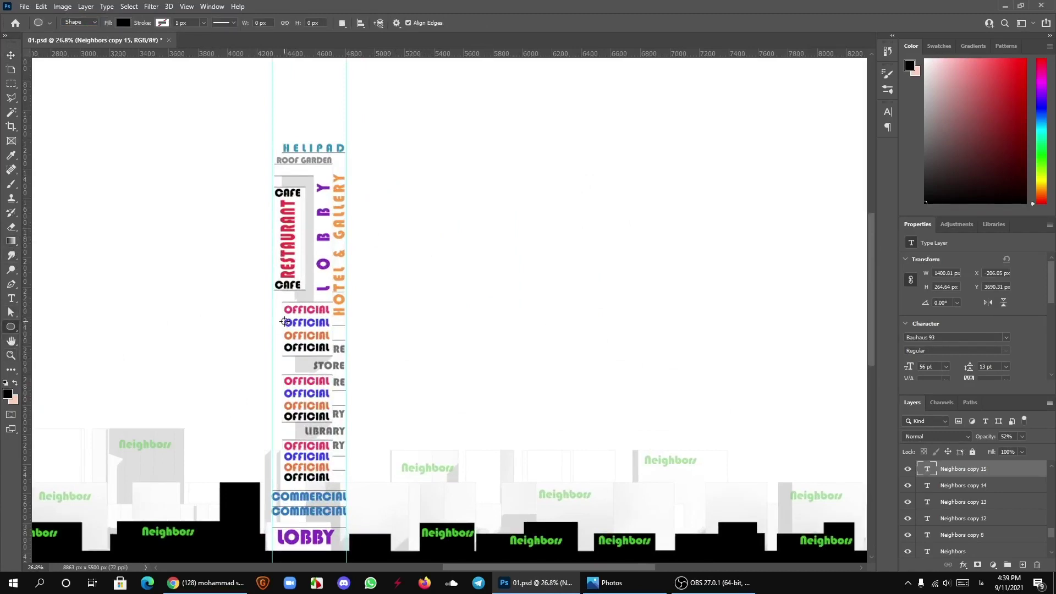
{"action": "scroll", "coordinate": [484, 227], "scroll_direction": "up", "scroll_amount": 2}
{"action": "scroll", "coordinate": [396, 214], "scroll_direction": "right", "scroll_amount": 1}
{"action": "mouse_move", "coordinate": [398, 214]}
{"action": "left_mouse_down"}
{"action": "mouse_move", "coordinate": [463, 293]}
{"action": "mouse_move", "coordinate": [450, 268]}
{"action": "left_mouse_up"}
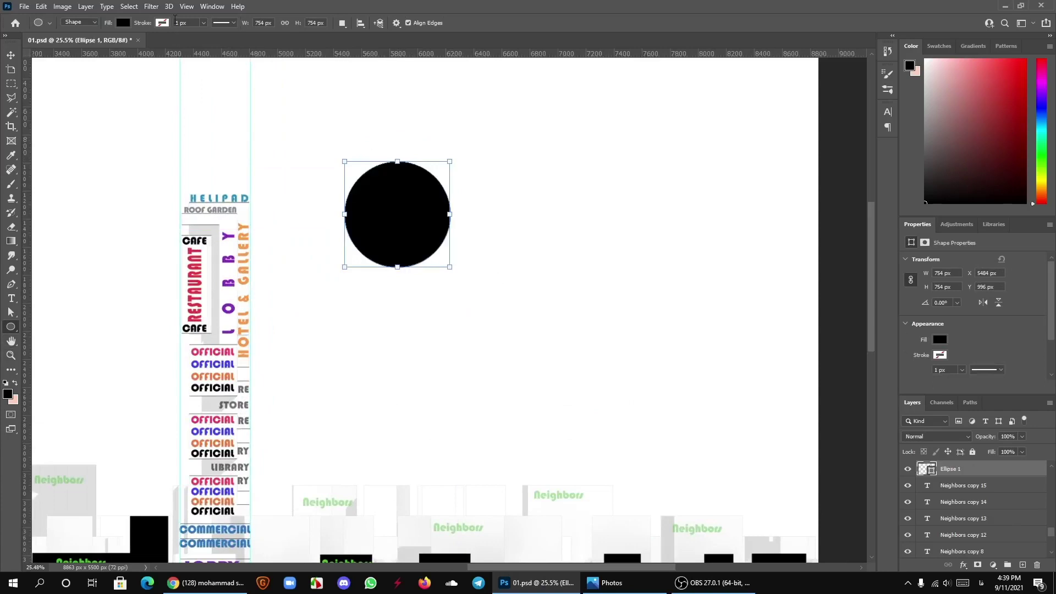
Step: Give the circle no fill and a 13 px black dashed stroke
{"action": "left_click", "coordinate": [123, 23]}
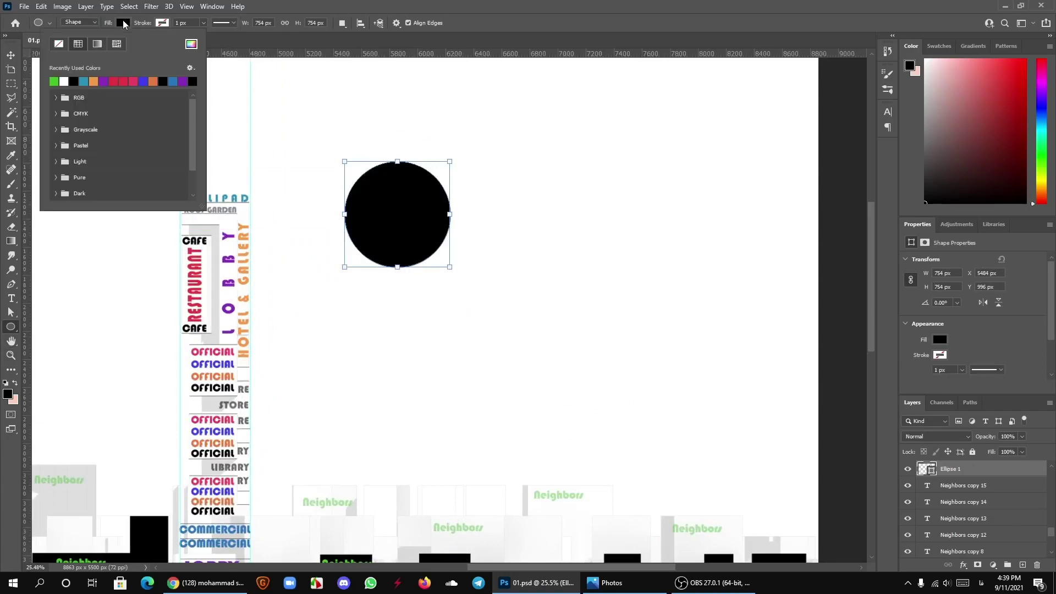
{"action": "left_click", "coordinate": [58, 44]}
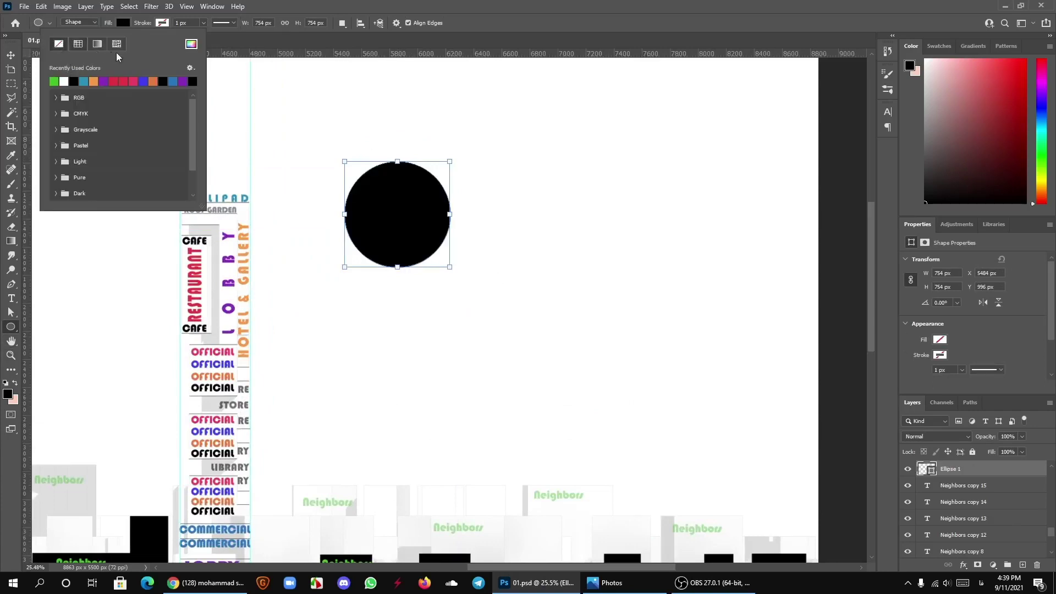
{"action": "left_click", "coordinate": [160, 24]}
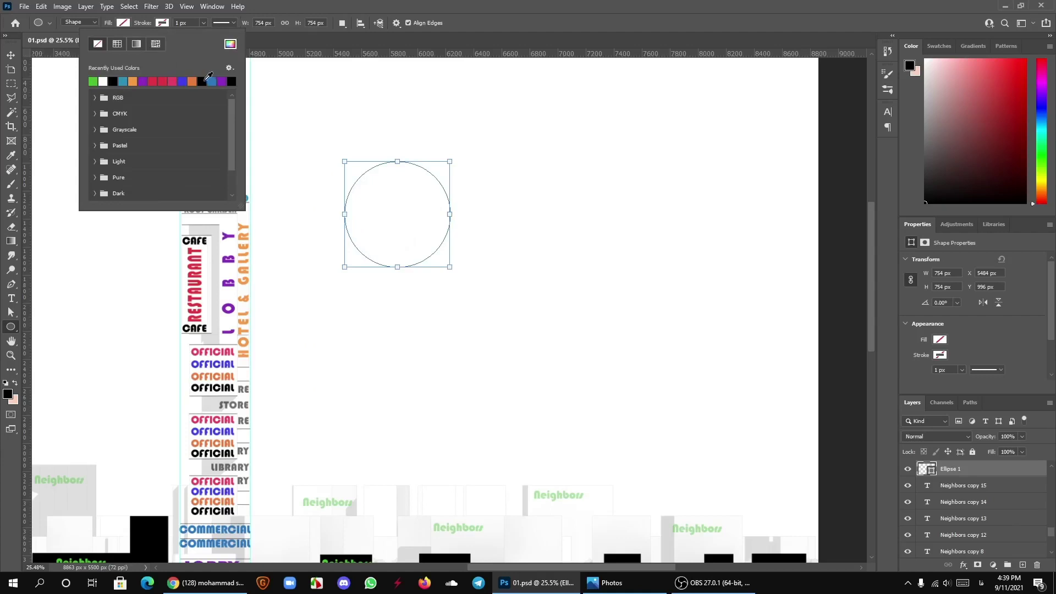
{"action": "left_click", "coordinate": [231, 45]}
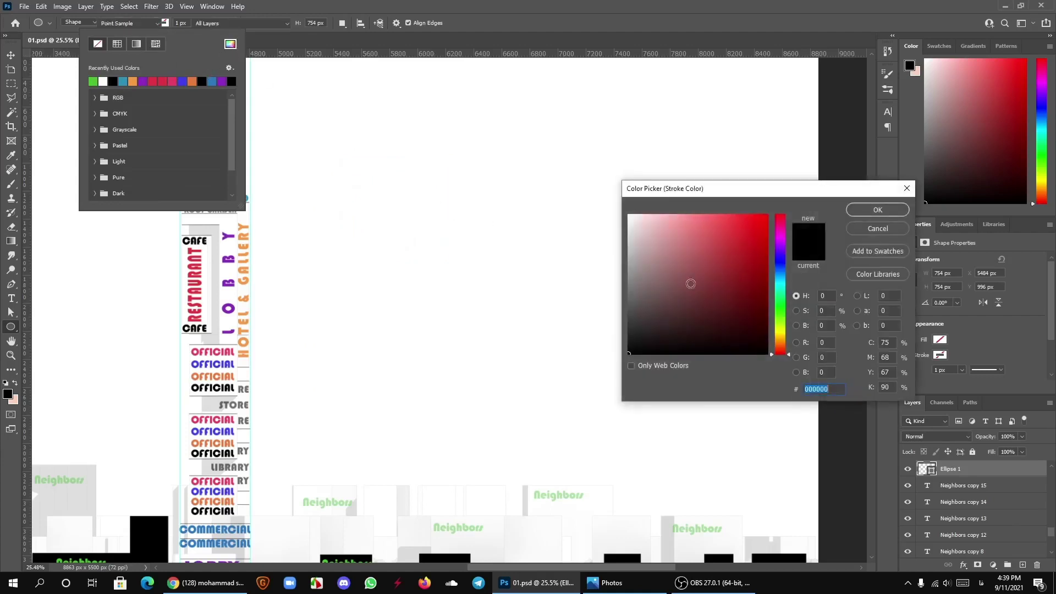
{"action": "left_click", "coordinate": [877, 211]}
{"action": "left_click", "coordinate": [222, 23]}
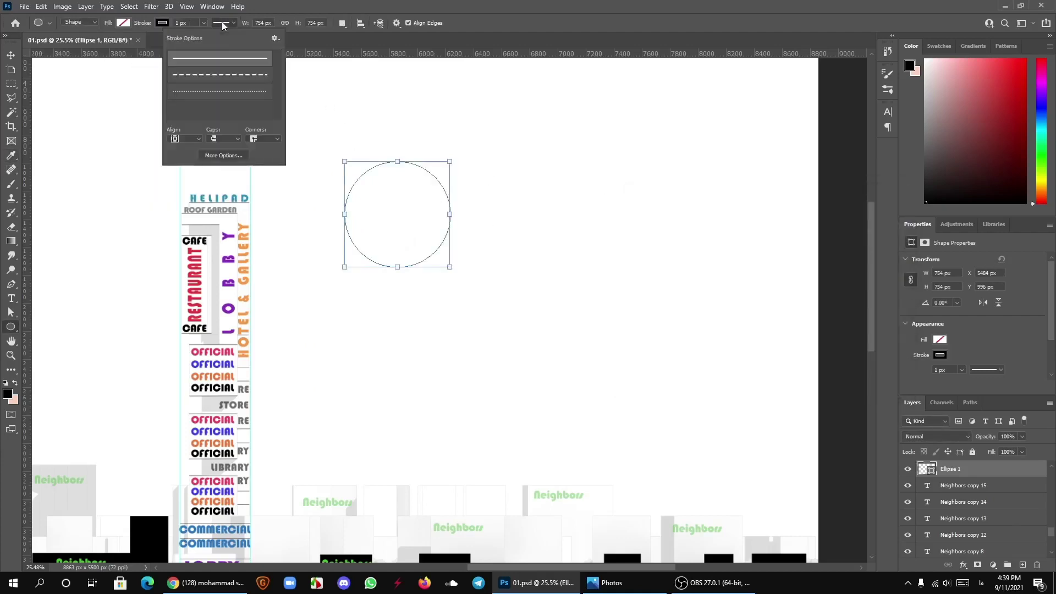
{"action": "left_click", "coordinate": [222, 77]}
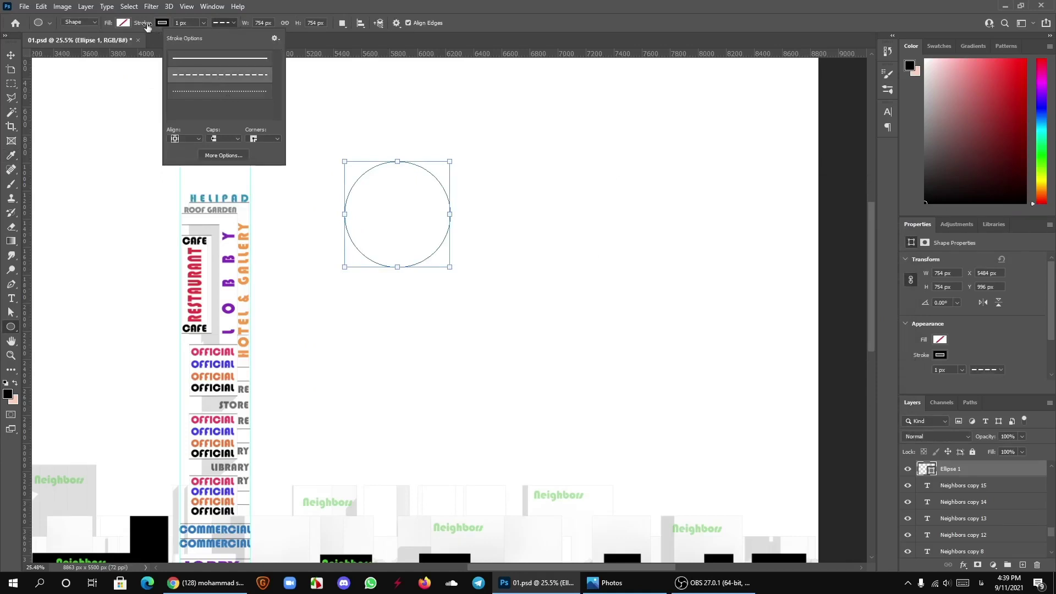
{"action": "left_click_drag", "start_coordinate": [148, 26], "coordinate": [148, 27]}
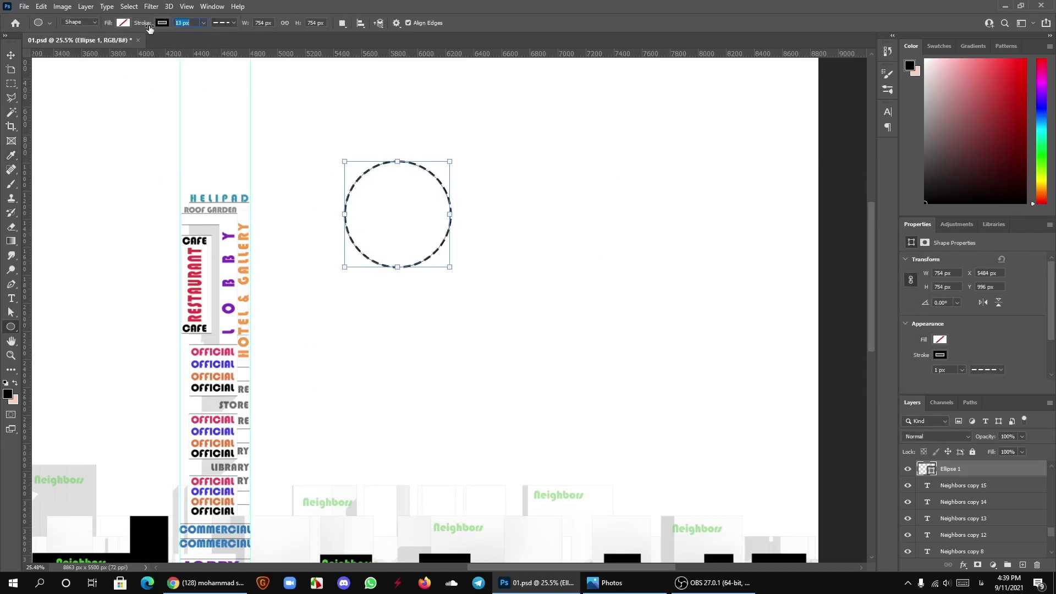
Step: Duplicate the dashed circle as Ellipse 1 copy, offset up and to the right
{"action": "key", "text": "v"}
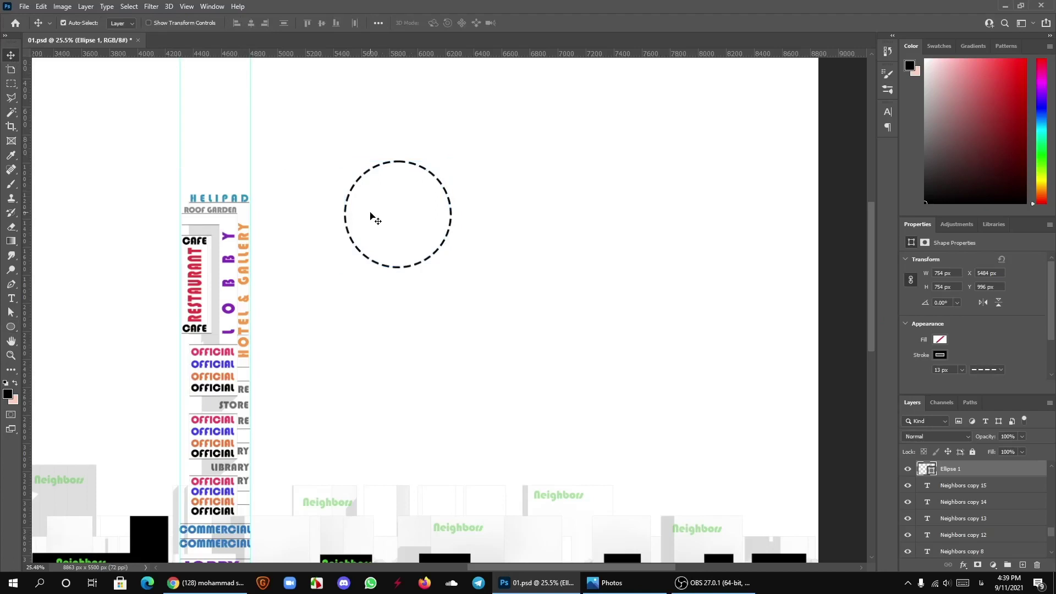
{"action": "scroll", "coordinate": [306, 200], "scroll_direction": "down", "scroll_amount": 1}
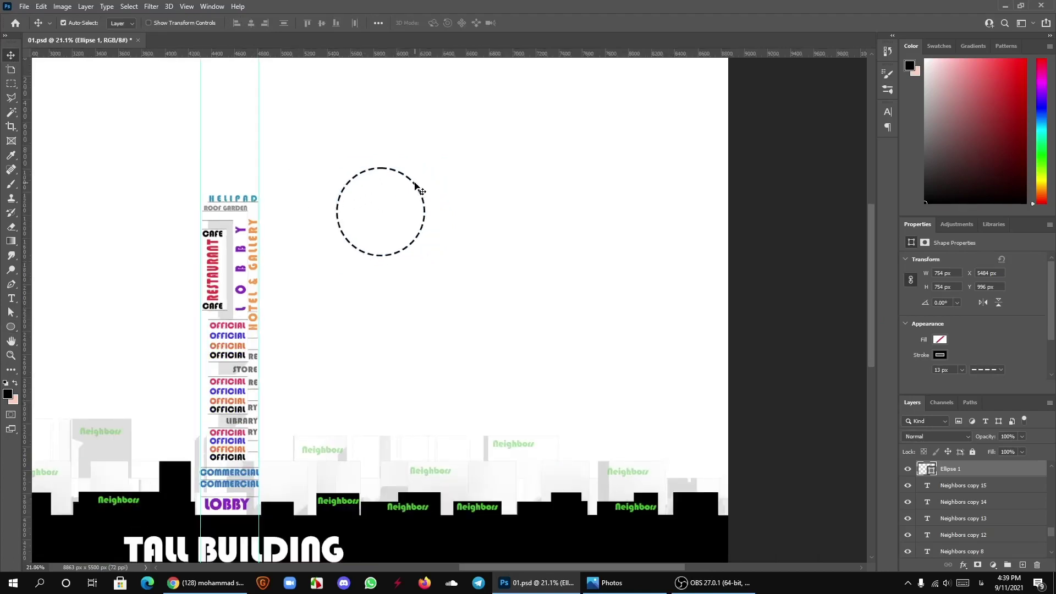
{"action": "left_click_drag", "start_coordinate": [420, 189], "coordinate": [441, 140]}
{"action": "scroll", "coordinate": [441, 140], "scroll_direction": "up", "scroll_amount": 3}
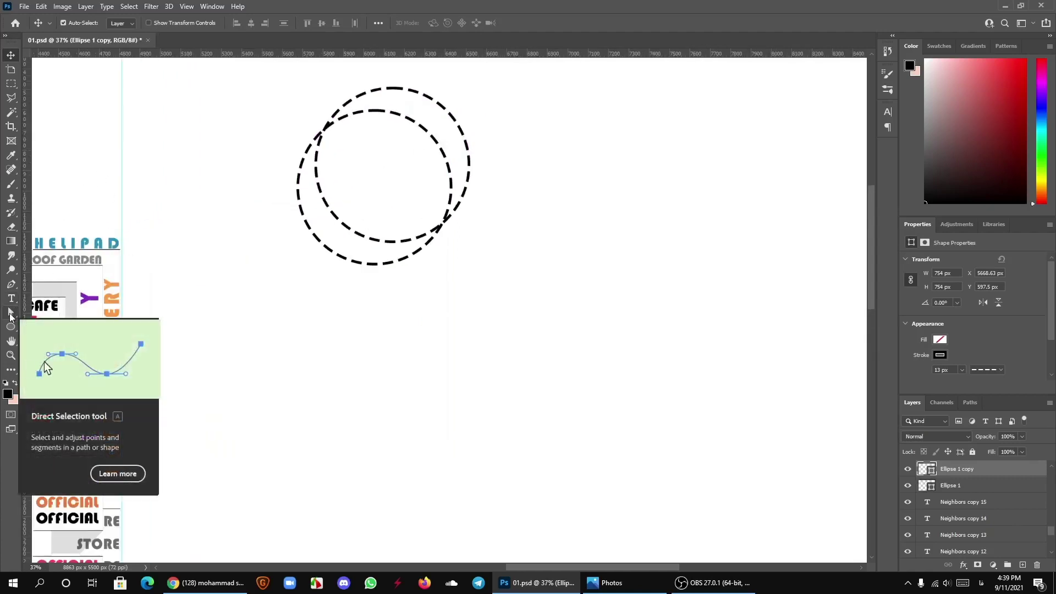
Step: Remove Ellipse 1 copy's stroke and fill it solid yellow-orange #ffab0a
{"action": "left_click", "coordinate": [11, 312]}
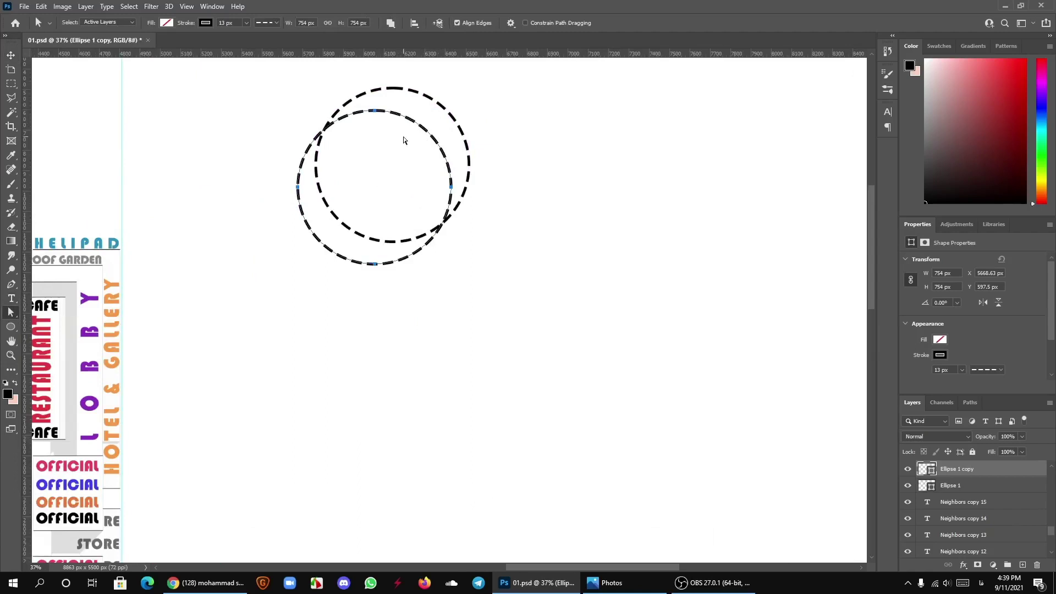
{"action": "left_click", "coordinate": [207, 23]}
{"action": "left_click", "coordinate": [146, 44]}
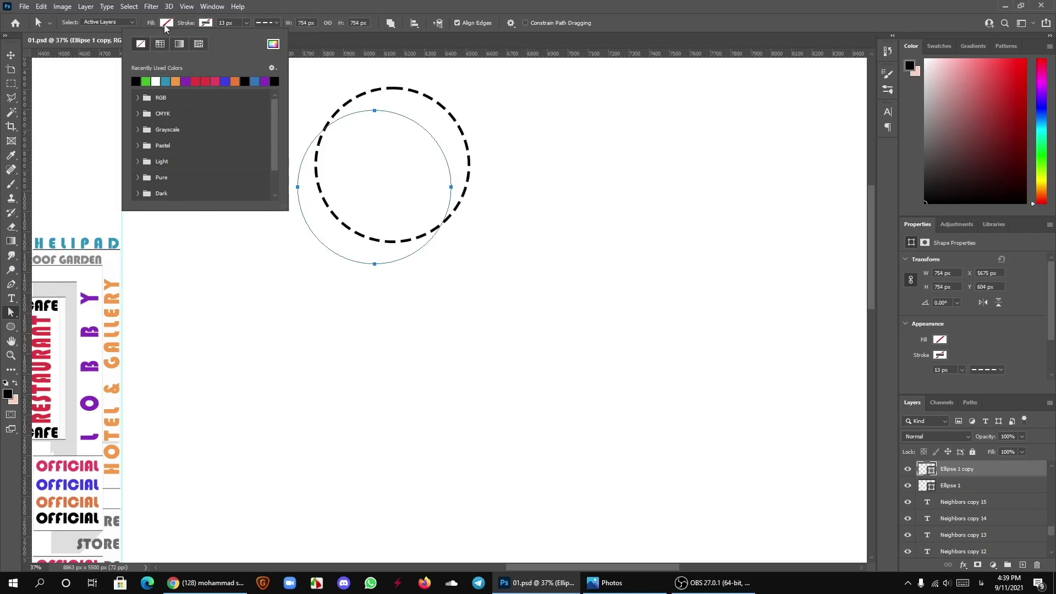
{"action": "left_click", "coordinate": [166, 25]}
{"action": "left_click", "coordinate": [233, 45]}
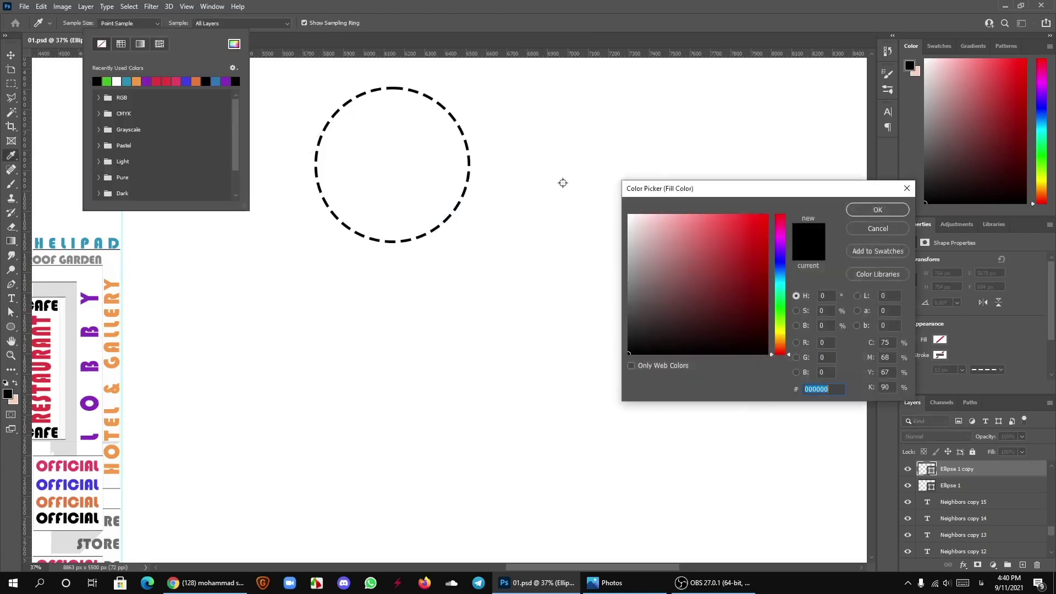
{"action": "left_click", "coordinate": [780, 340]}
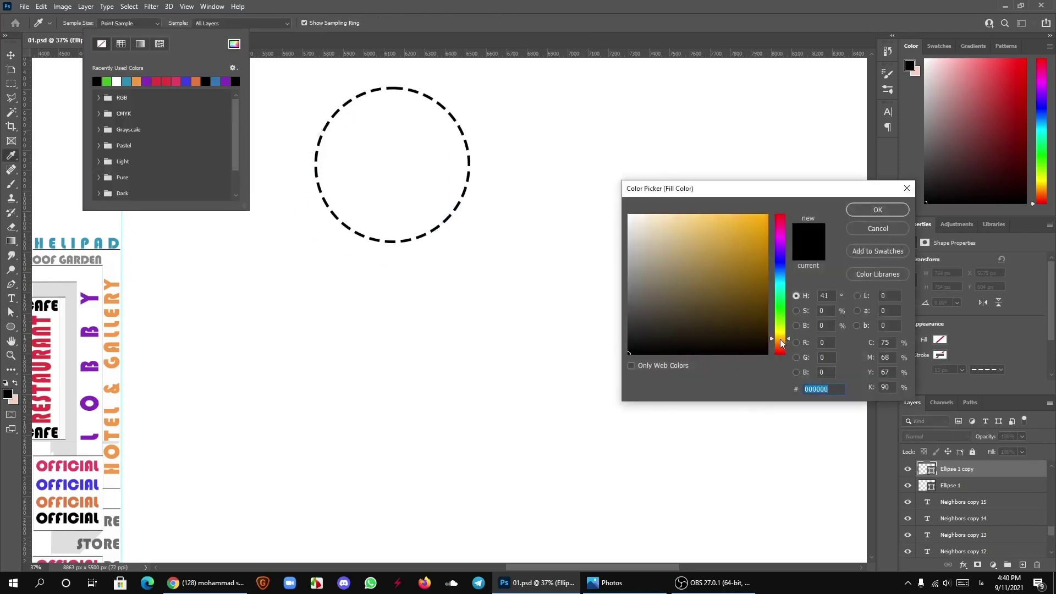
{"action": "left_click", "coordinate": [763, 215]}
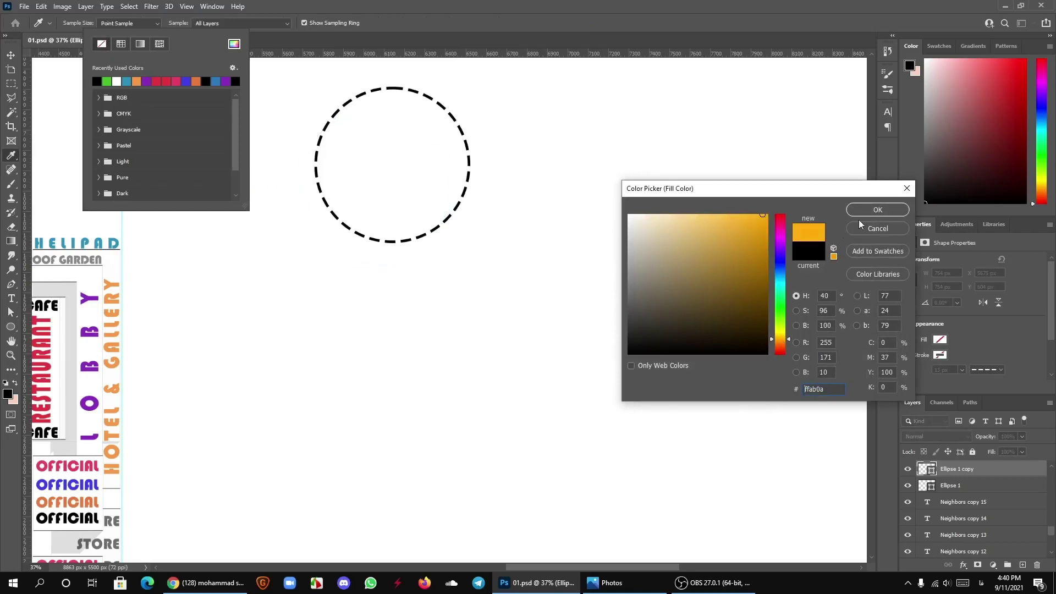
{"action": "left_click", "coordinate": [875, 210]}
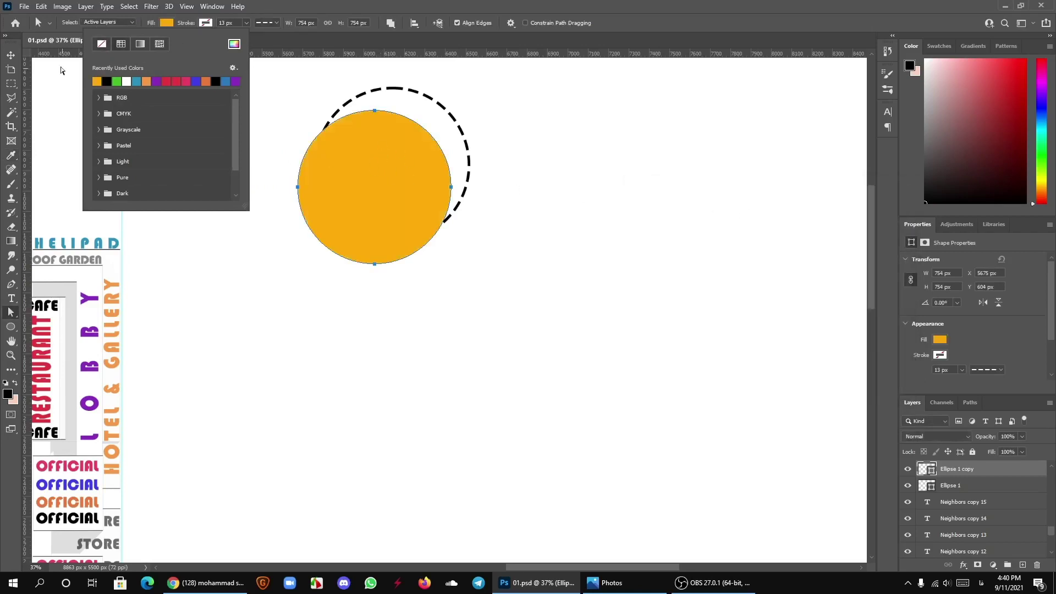
Step: Change the sun circle's fill to bright deep orange #fd6b00
{"action": "left_click", "coordinate": [11, 55]}
{"action": "scroll", "coordinate": [385, 184], "scroll_direction": "up", "scroll_amount": 1}
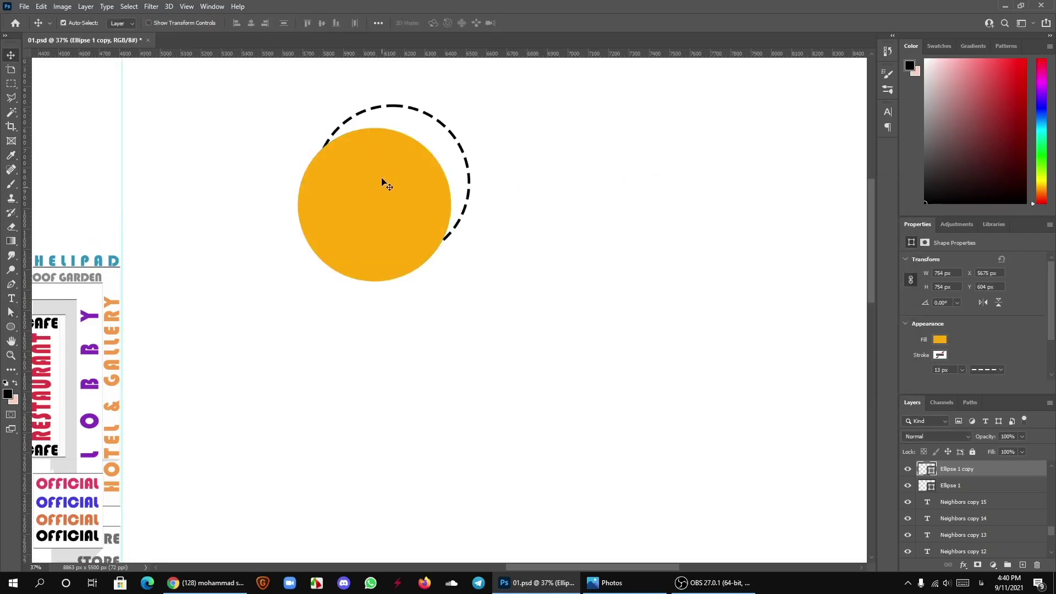
{"action": "scroll", "coordinate": [384, 190], "scroll_direction": "up", "scroll_amount": 1}
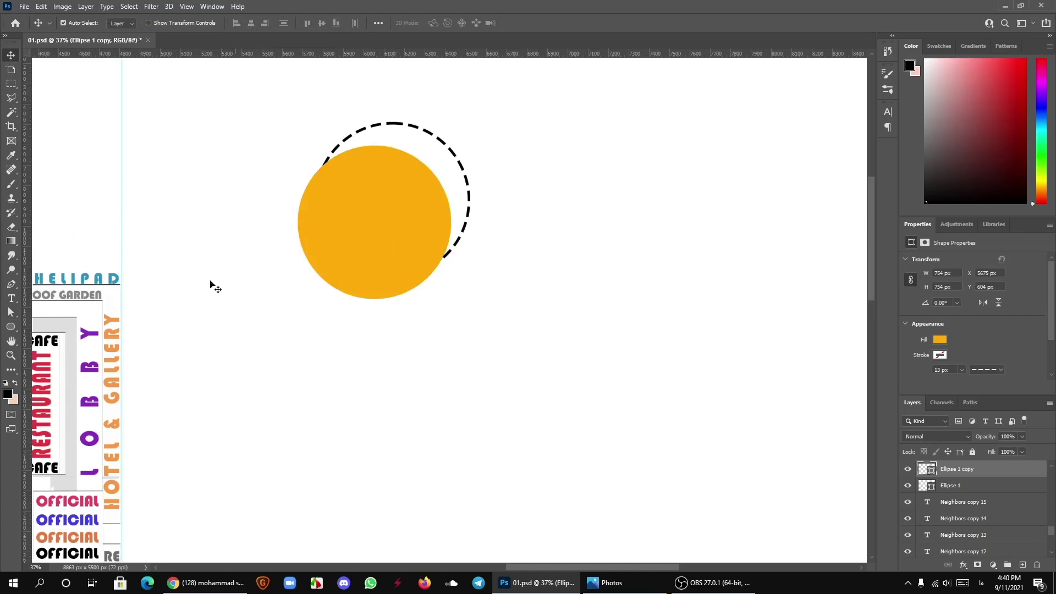
{"action": "left_click", "coordinate": [11, 312]}
{"action": "left_click", "coordinate": [167, 23]}
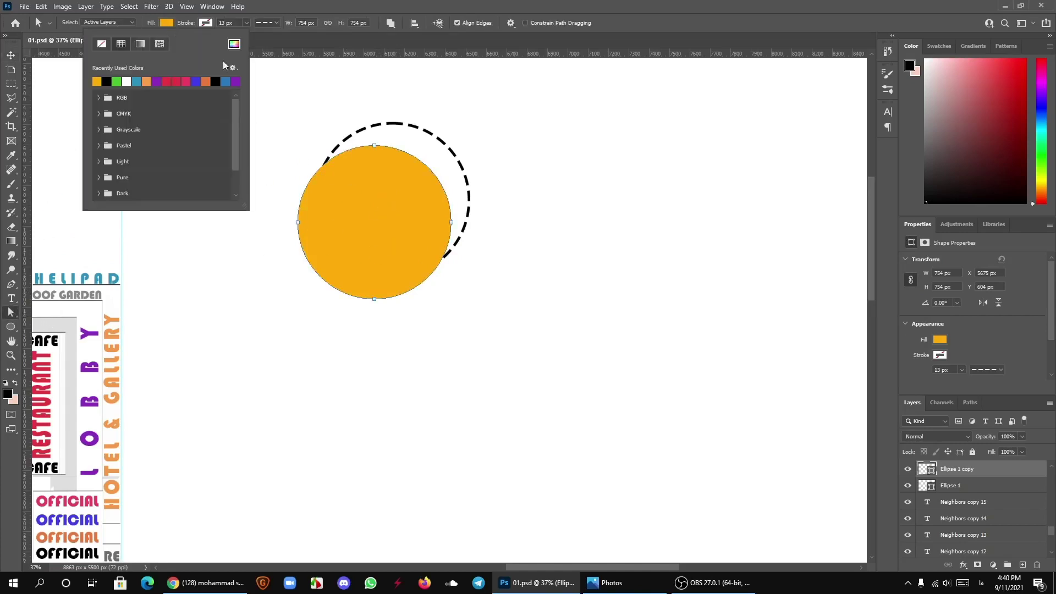
{"action": "left_click", "coordinate": [208, 81]}
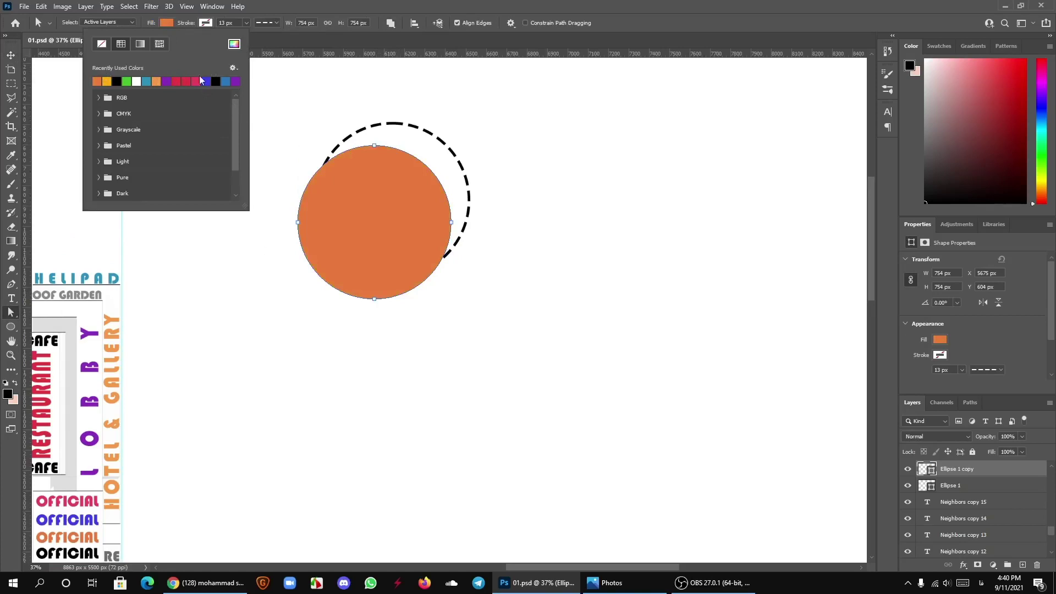
{"action": "left_click", "coordinate": [233, 45]}
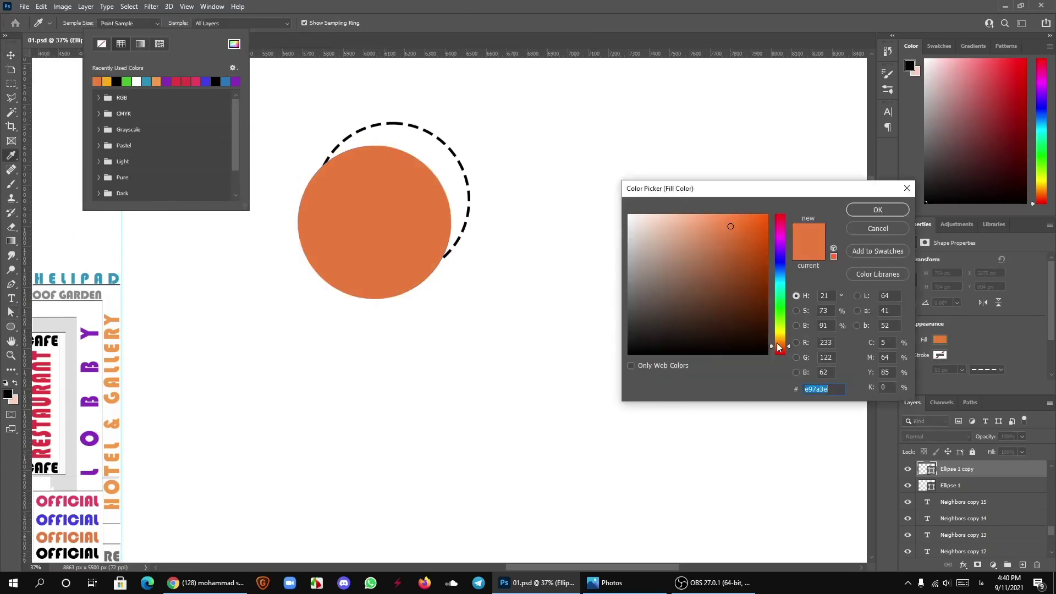
{"action": "left_click_drag", "start_coordinate": [779, 348], "coordinate": [779, 339]}
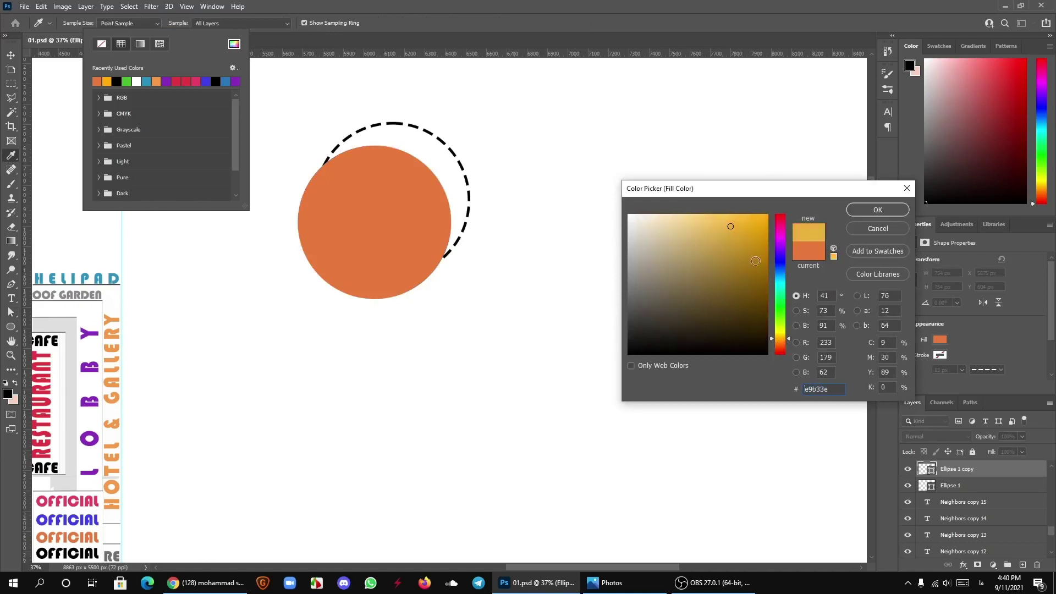
{"action": "left_click", "coordinate": [782, 344]}
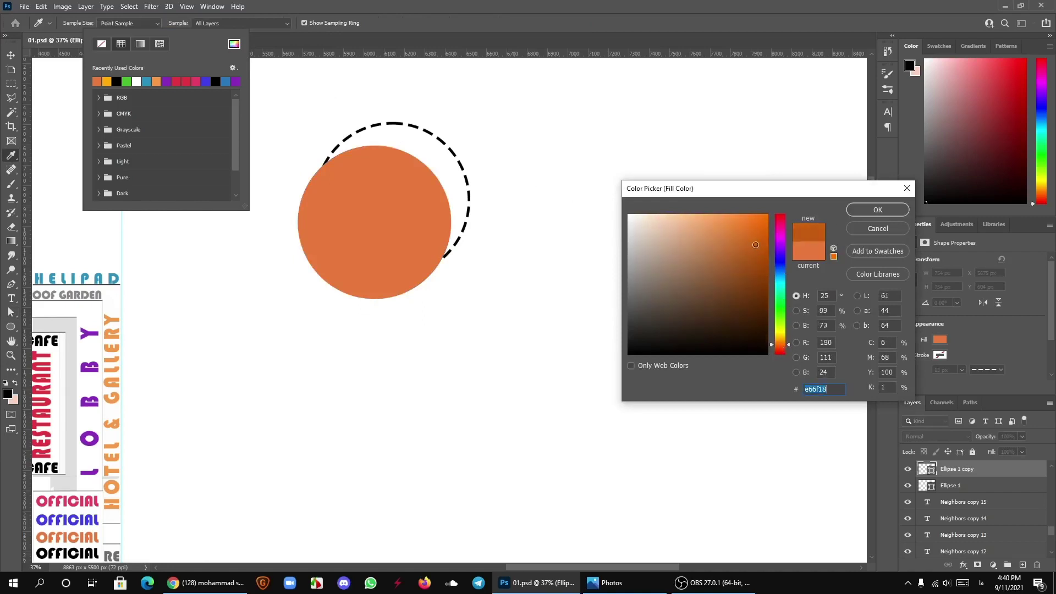
{"action": "left_click_drag", "start_coordinate": [756, 244], "coordinate": [778, 220]}
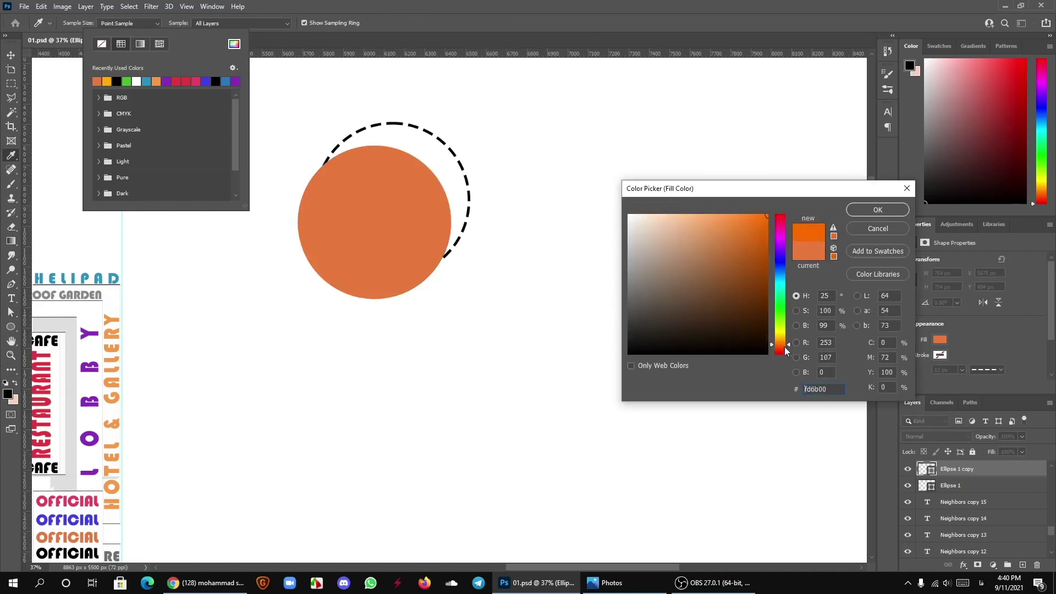
{"action": "mouse_move", "coordinate": [785, 347]}
{"action": "left_mouse_down"}
{"action": "mouse_move", "coordinate": [781, 336]}
{"action": "mouse_move", "coordinate": [783, 348]}
{"action": "left_mouse_up"}
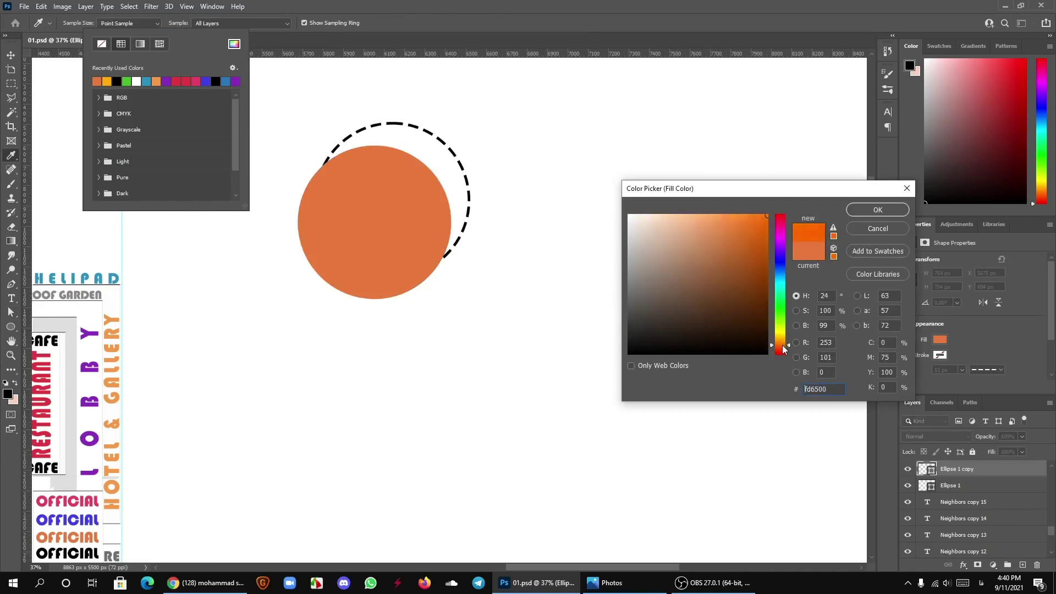
{"action": "left_click", "coordinate": [877, 210]}
Step: Duplicate the sun as Ellipse 1 copy 2 at 57% opacity, nudged behind it
{"action": "left_click", "coordinate": [18, 59]}
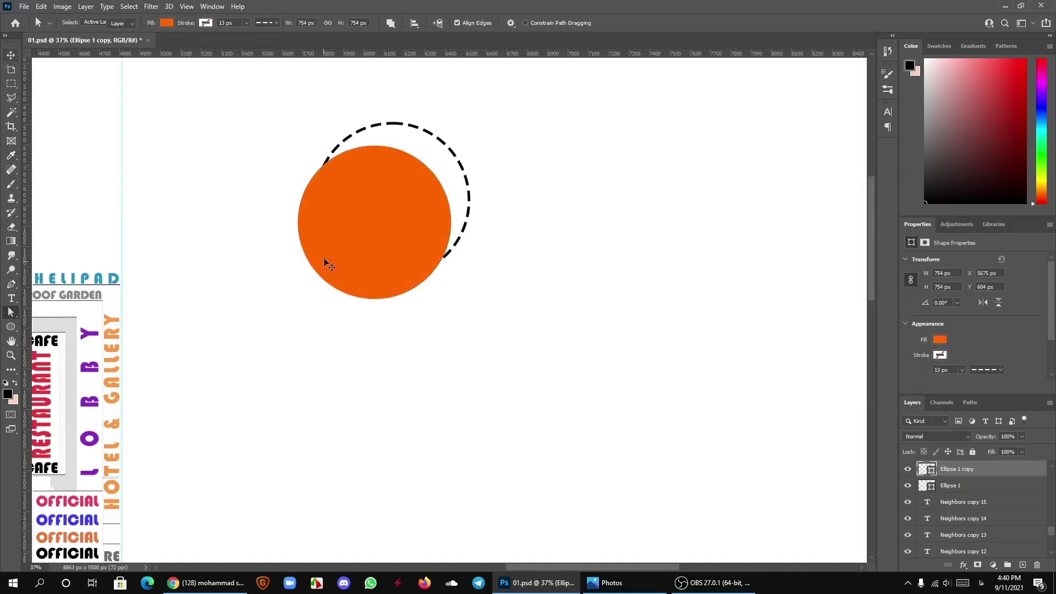
{"action": "left_click_drag", "start_coordinate": [378, 219], "coordinate": [409, 216]}
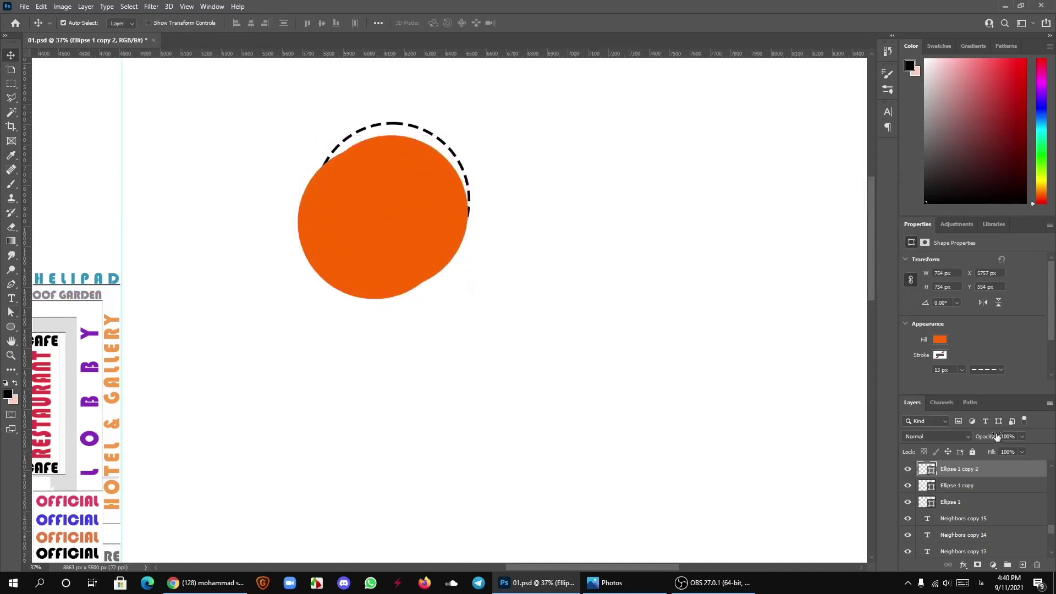
{"action": "mouse_move", "coordinate": [989, 438]}
{"action": "left_mouse_down"}
{"action": "mouse_move", "coordinate": [965, 439]}
{"action": "mouse_move", "coordinate": [957, 499]}
{"action": "left_mouse_up"}
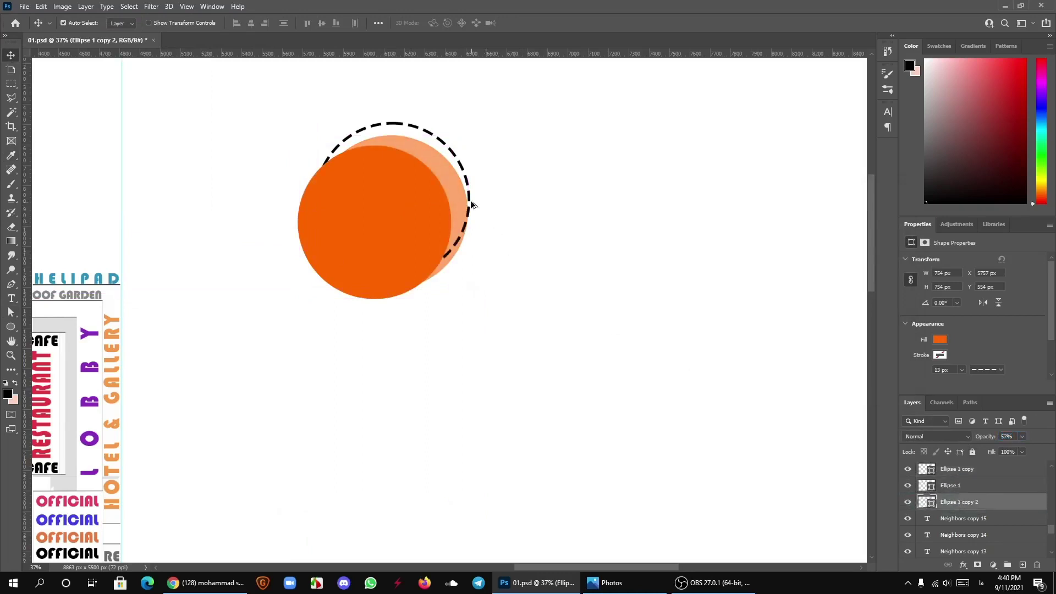
{"action": "scroll", "coordinate": [470, 200], "scroll_direction": "up", "scroll_amount": 5, "text": "alt"}
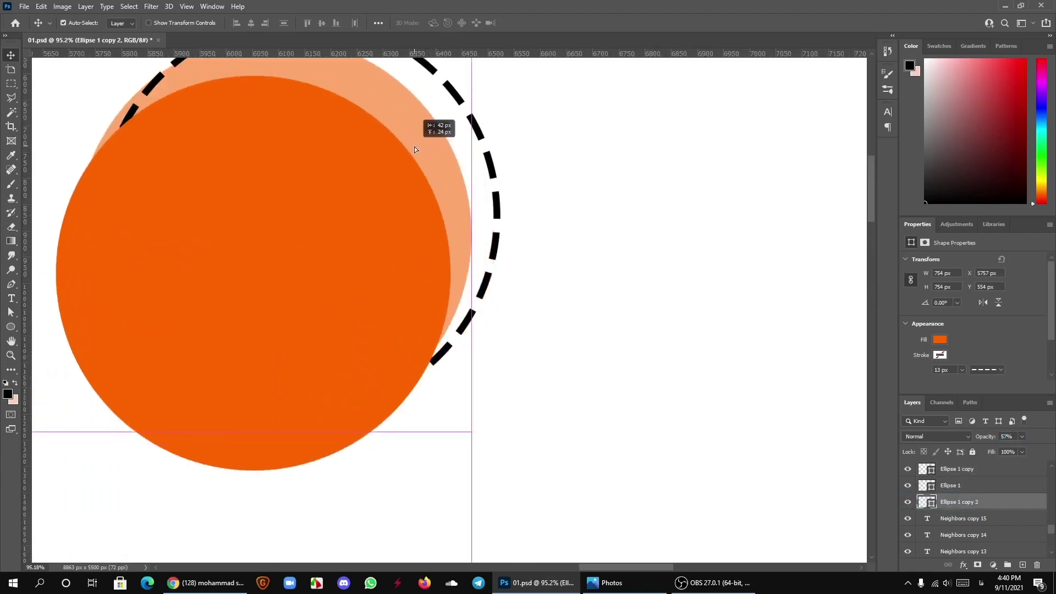
{"action": "mouse_move", "coordinate": [412, 146]}
{"action": "left_mouse_down"}
{"action": "mouse_move", "coordinate": [425, 148]}
{"action": "mouse_move", "coordinate": [408, 161]}
{"action": "left_mouse_up"}
{"action": "scroll", "coordinate": [480, 246], "scroll_direction": "down", "scroll_amount": 3, "text": "alt"}
{"action": "scroll", "coordinate": [466, 245], "scroll_direction": "down", "scroll_amount": 3, "text": "alt"}
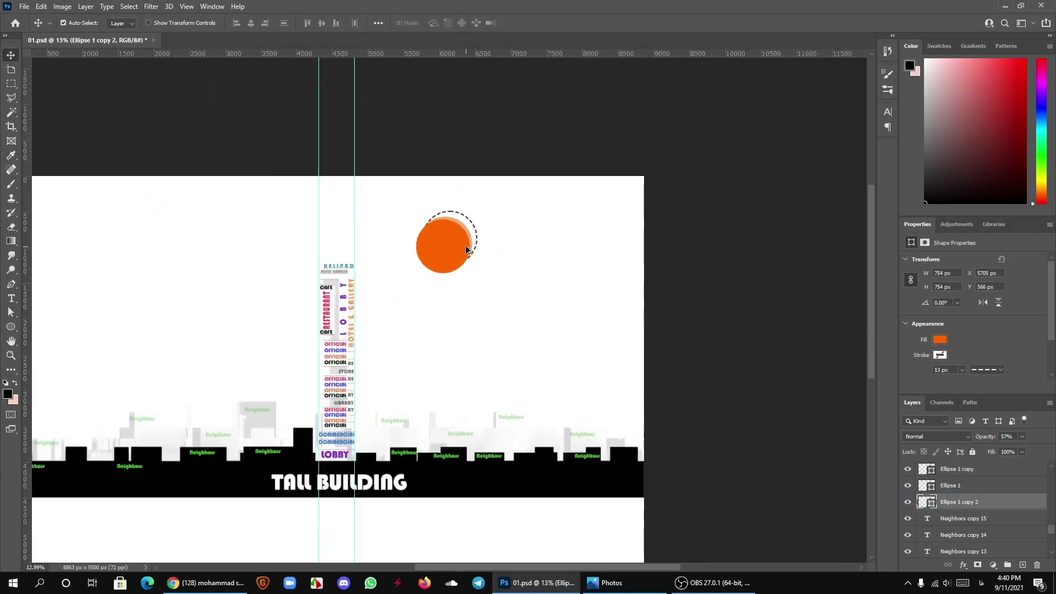
{"action": "scroll", "coordinate": [466, 245], "scroll_direction": "up", "scroll_amount": 1, "text": "alt"}
{"action": "scroll", "coordinate": [466, 245], "scroll_direction": "up", "scroll_amount": 2, "text": "alt"}
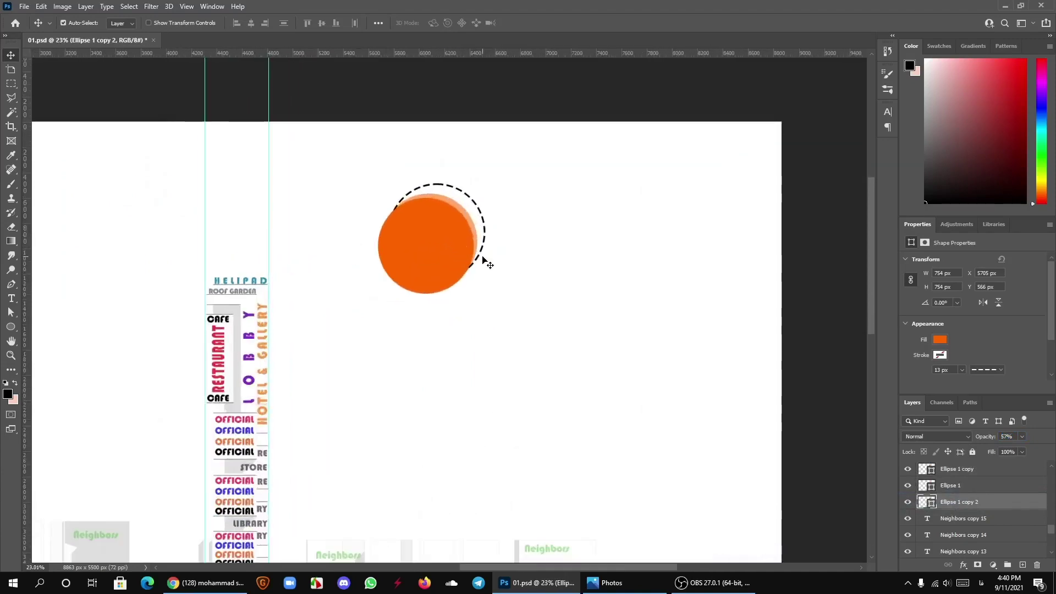
Step: Draw a straight Pen line from just above the sun down-left to the directory column
{"action": "left_click", "coordinate": [12, 285]}
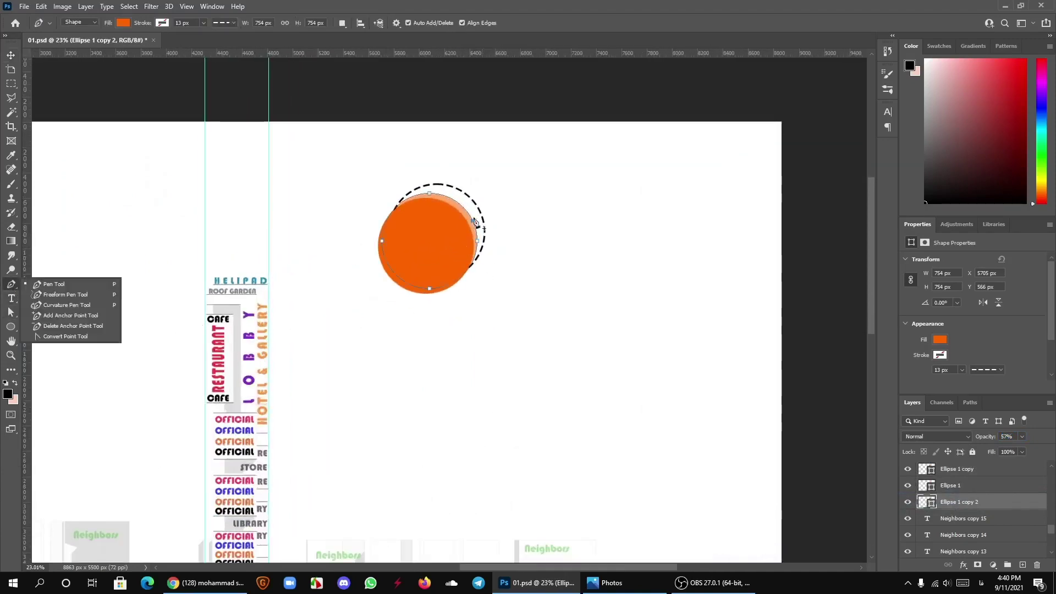
{"action": "left_click", "coordinate": [957, 519]}
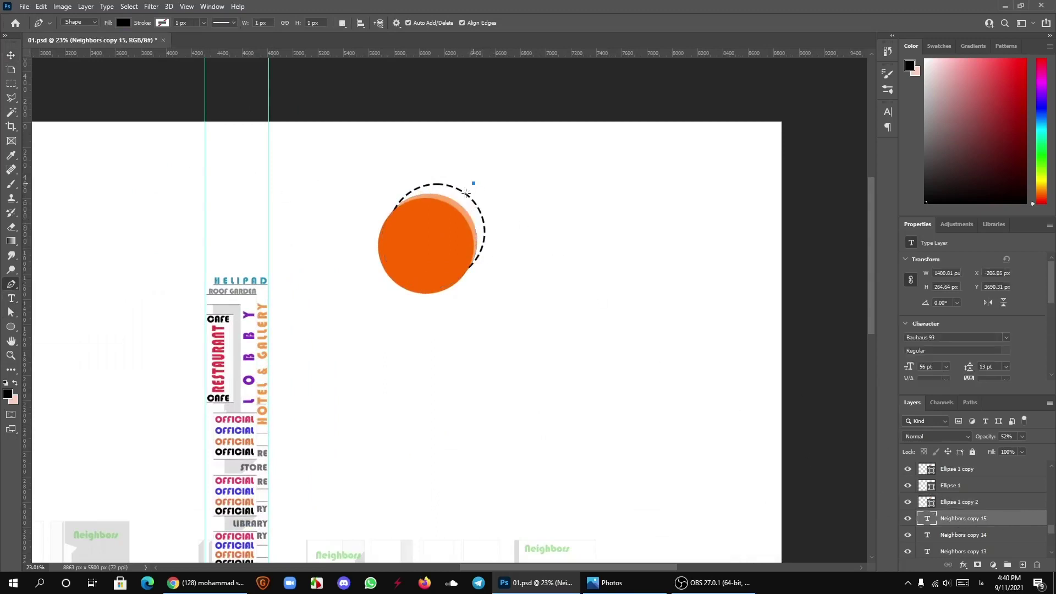
{"action": "left_click", "coordinate": [466, 194]}
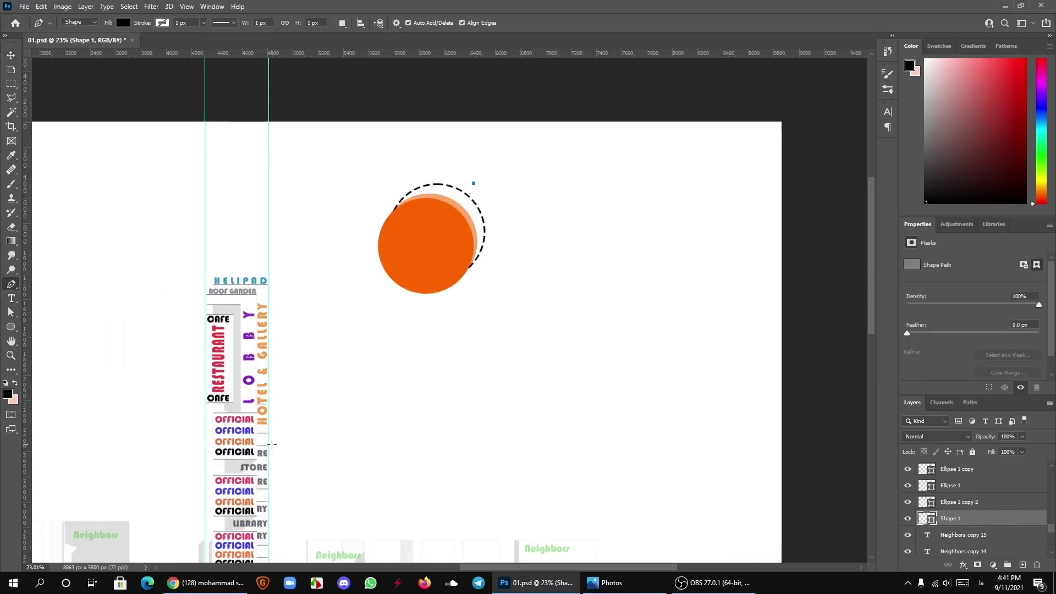
{"action": "left_click", "coordinate": [268, 443]}
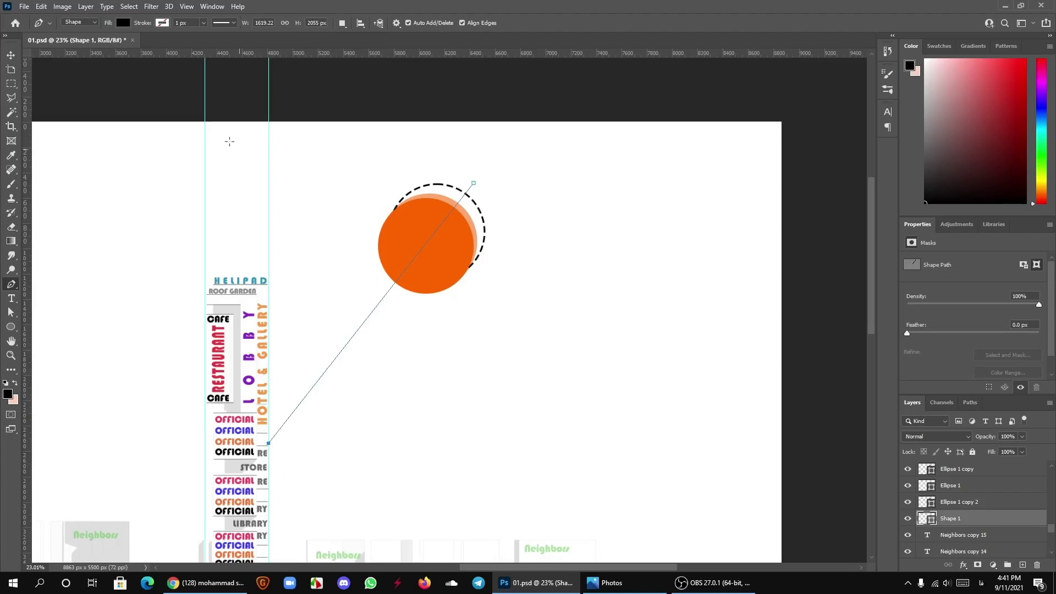
Step: Give the line no fill and a 3 px black stroke
{"action": "left_click", "coordinate": [125, 23]}
{"action": "left_click", "coordinate": [58, 44]}
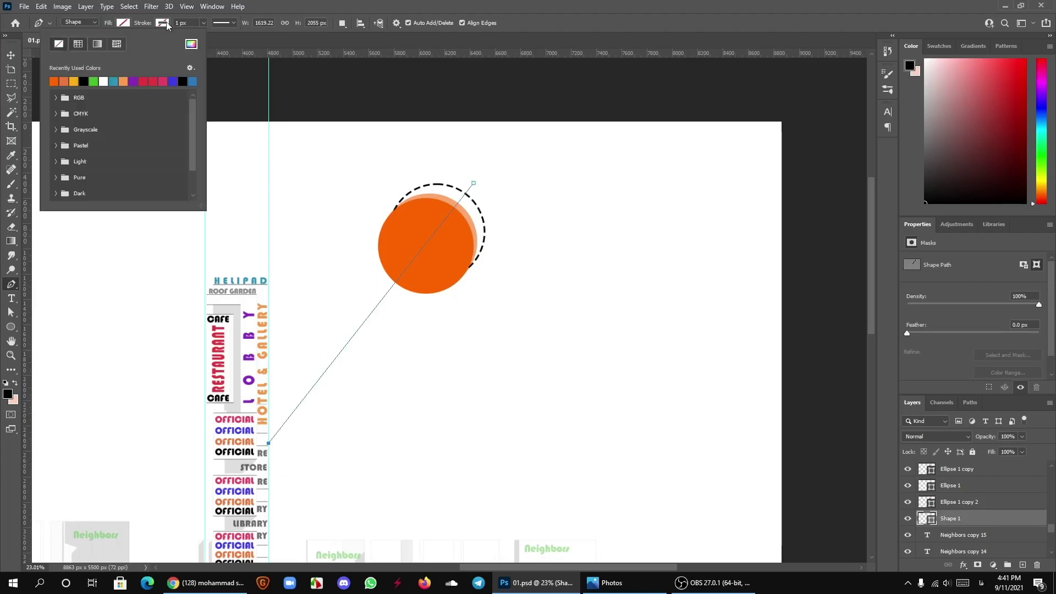
{"action": "left_click", "coordinate": [163, 23]}
{"action": "left_click", "coordinate": [122, 81]}
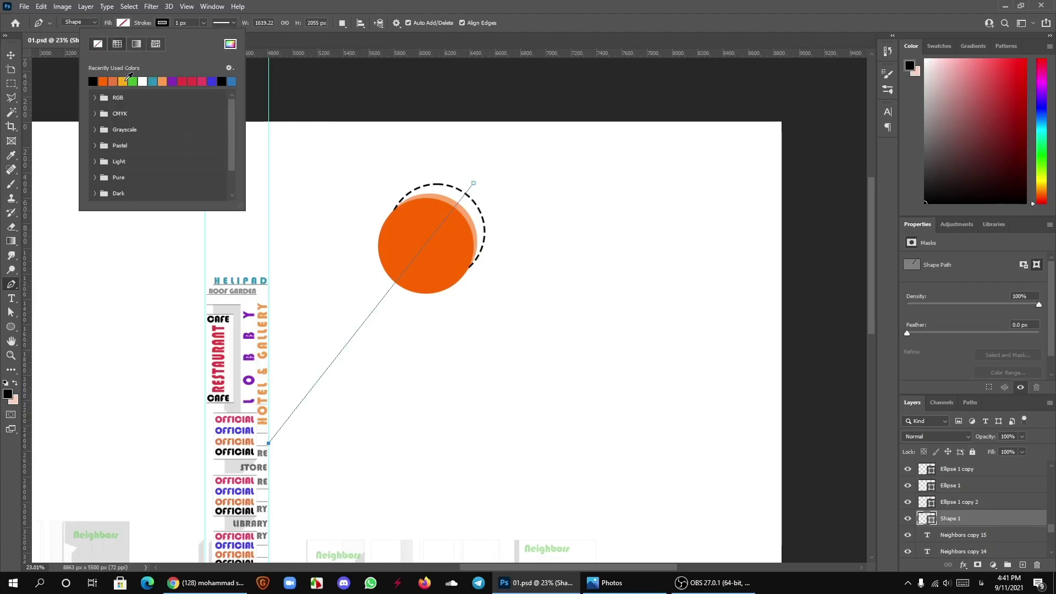
{"action": "left_click_drag", "start_coordinate": [140, 25], "coordinate": [143, 28]}
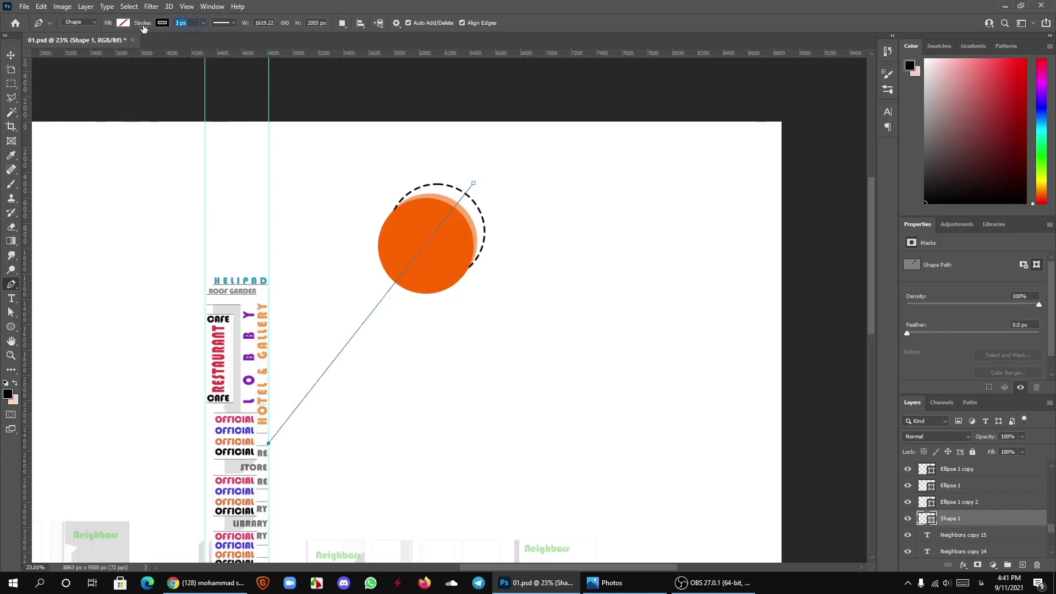
{"action": "scroll", "coordinate": [316, 252], "scroll_direction": "up", "scroll_amount": 2, "text": "alt"}
{"action": "scroll", "coordinate": [408, 308], "scroll_direction": "up", "scroll_amount": 2, "text": "alt"}
{"action": "scroll", "coordinate": [389, 290], "scroll_direction": "up", "scroll_amount": 2, "text": "alt"}
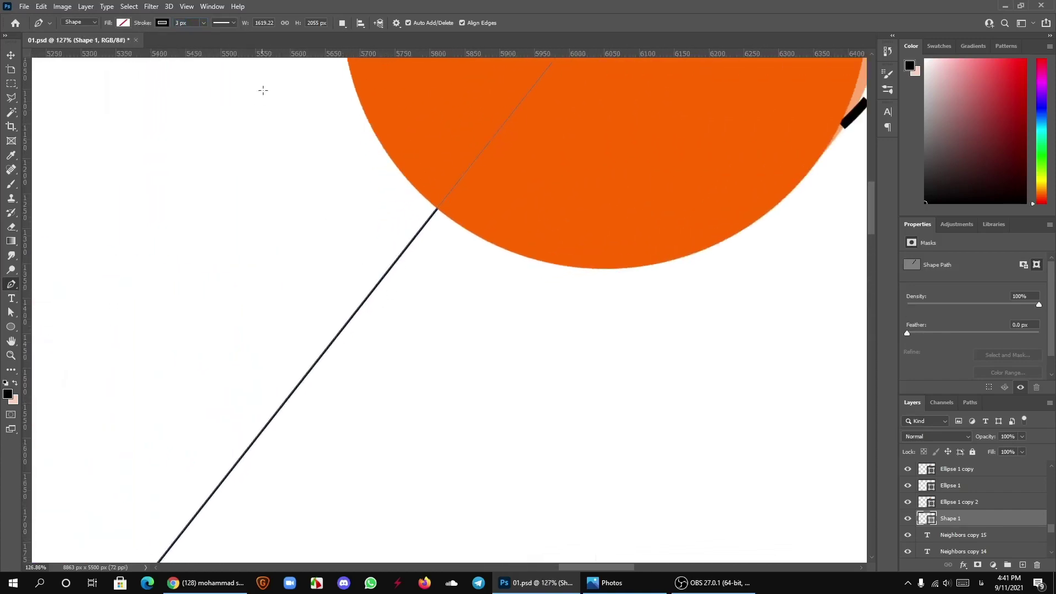
Step: Move the Shape 1 line layer beneath the circle layers
{"action": "scroll", "coordinate": [306, 297], "scroll_direction": "down", "scroll_amount": 4, "text": "alt"}
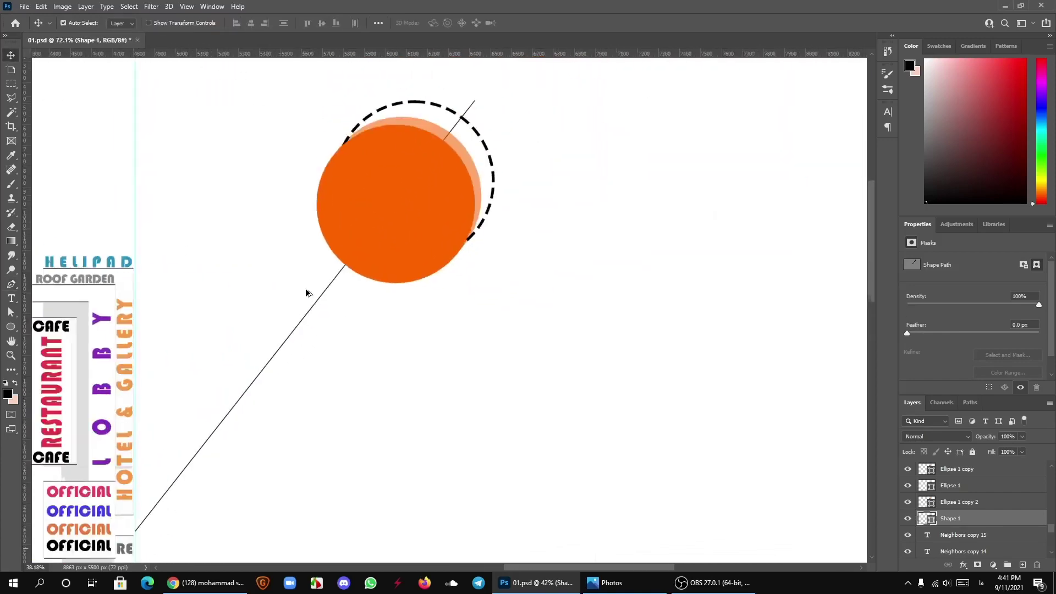
{"action": "key", "text": "v"}
{"action": "scroll", "coordinate": [413, 222], "scroll_direction": "down", "scroll_amount": 1, "text": "alt"}
{"action": "scroll", "coordinate": [410, 220], "scroll_direction": "down", "scroll_amount": 1, "text": "alt"}
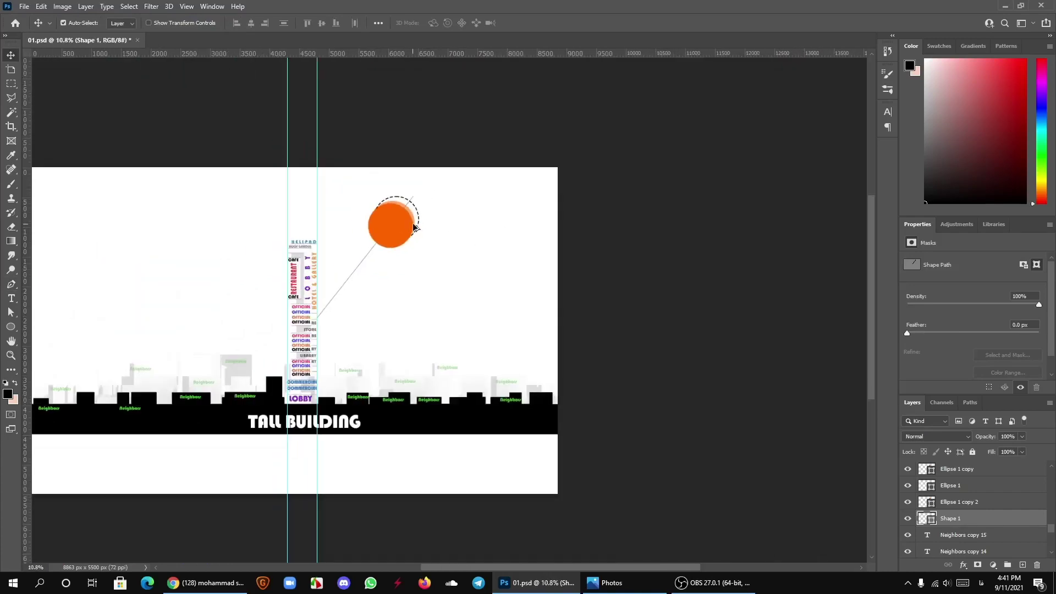
{"action": "scroll", "coordinate": [418, 207], "scroll_direction": "up", "scroll_amount": 1, "text": "alt"}
{"action": "scroll", "coordinate": [418, 205], "scroll_direction": "up", "scroll_amount": 1, "text": "alt"}
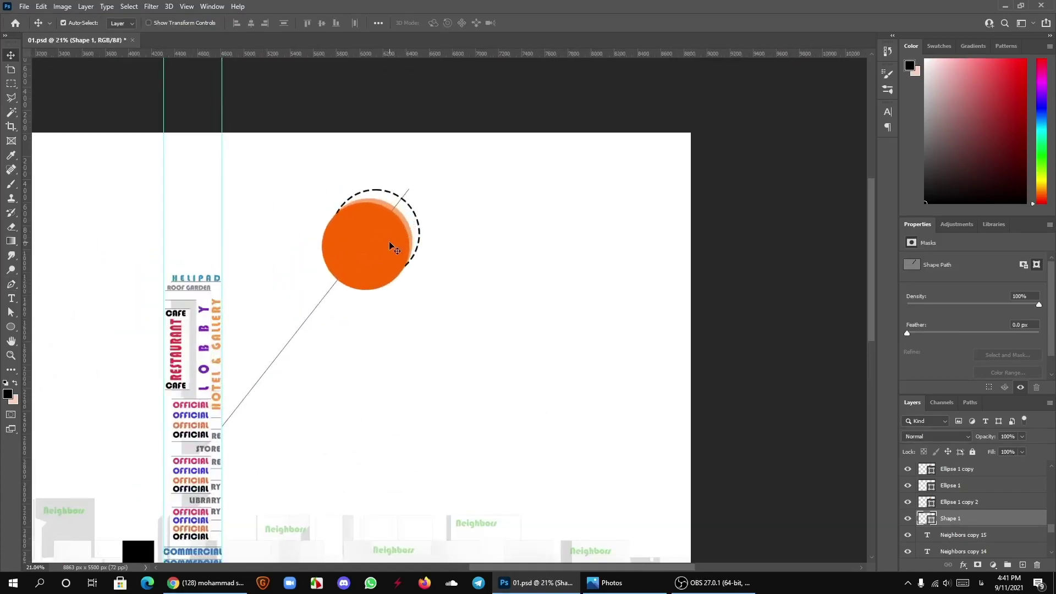
{"action": "mouse_move", "coordinate": [980, 523]}
{"action": "left_mouse_down"}
{"action": "mouse_move", "coordinate": [979, 469]}
{"action": "mouse_move", "coordinate": [980, 520]}
{"action": "left_mouse_up"}
Step: Lower the Shape 1 diagonal line's opacity to about 54%
{"action": "scroll", "coordinate": [470, 330], "scroll_direction": "down", "scroll_amount": 2, "text": "alt"}
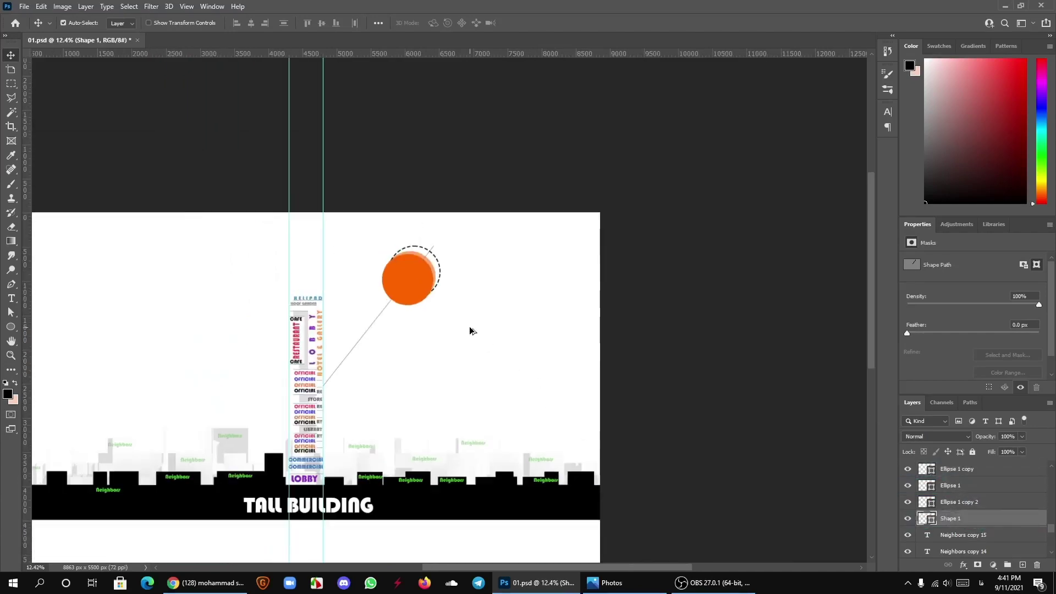
{"action": "scroll", "coordinate": [468, 330], "scroll_direction": "down", "scroll_amount": 2, "text": "alt"}
{"action": "scroll", "coordinate": [418, 333], "scroll_direction": "up", "scroll_amount": 3, "text": "alt"}
{"action": "scroll", "coordinate": [347, 358], "scroll_direction": "down", "scroll_amount": 1, "text": "alt"}
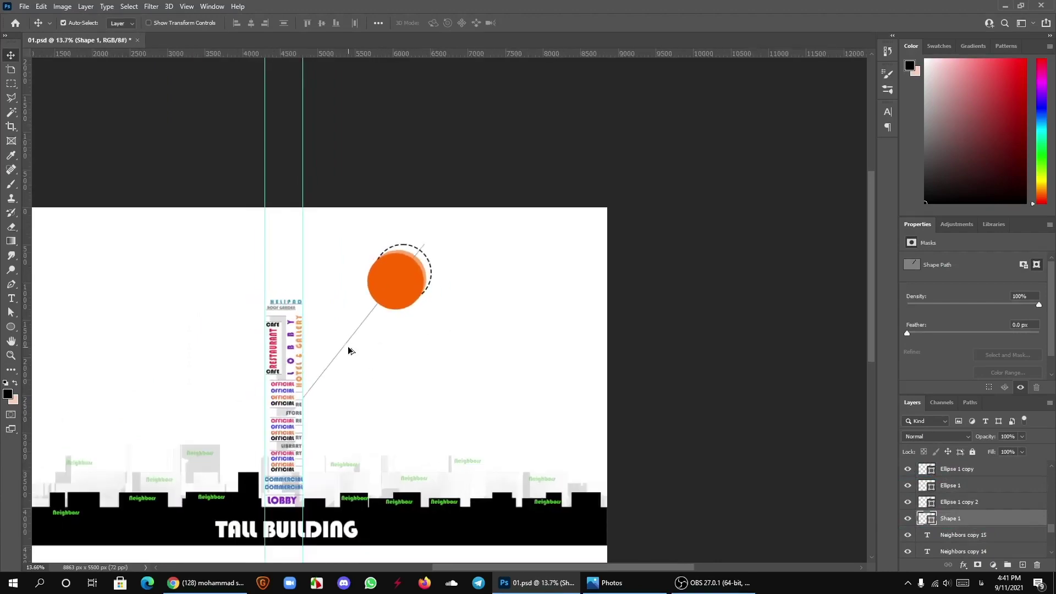
{"action": "scroll", "coordinate": [350, 355], "scroll_direction": "up", "scroll_amount": 2, "text": "alt"}
{"action": "scroll", "coordinate": [357, 333], "scroll_direction": "down", "scroll_amount": 1}
{"action": "scroll", "coordinate": [357, 297], "scroll_direction": "up", "scroll_amount": 2, "text": "alt"}
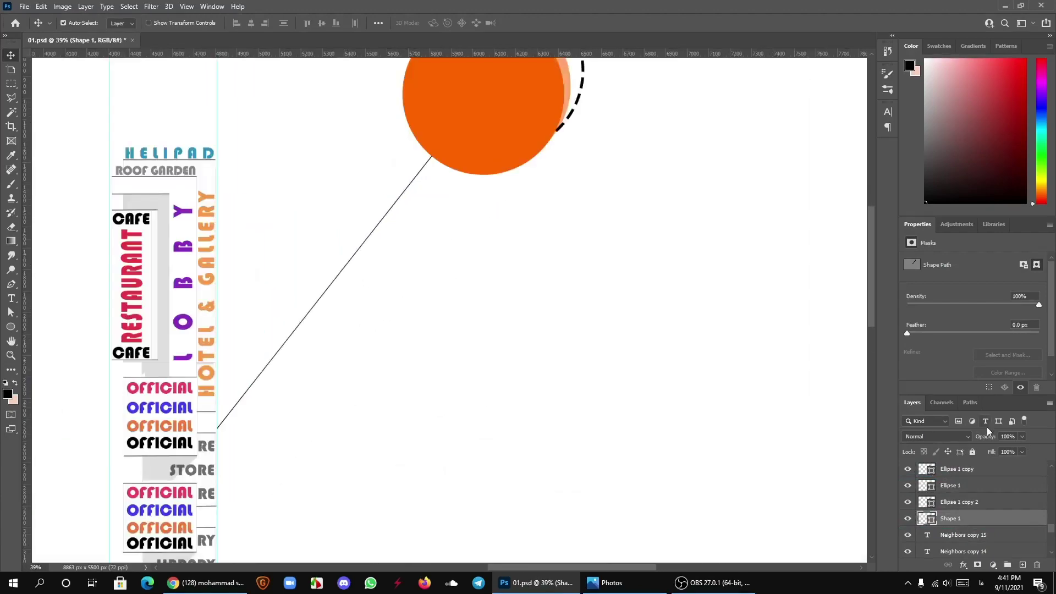
{"action": "left_click_drag", "start_coordinate": [985, 438], "coordinate": [962, 440]}
{"action": "scroll", "coordinate": [390, 347], "scroll_direction": "down", "scroll_amount": 3, "text": "alt"}
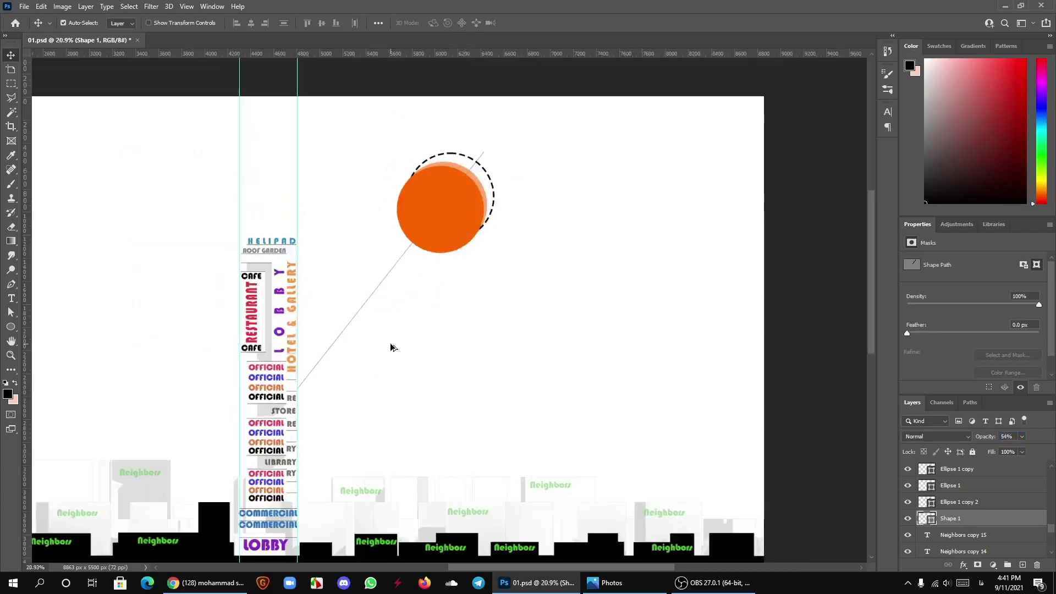
{"action": "scroll", "coordinate": [395, 356], "scroll_direction": "down", "scroll_amount": 2, "text": "alt"}
{"action": "scroll", "coordinate": [362, 341], "scroll_direction": "down", "scroll_amount": 3}
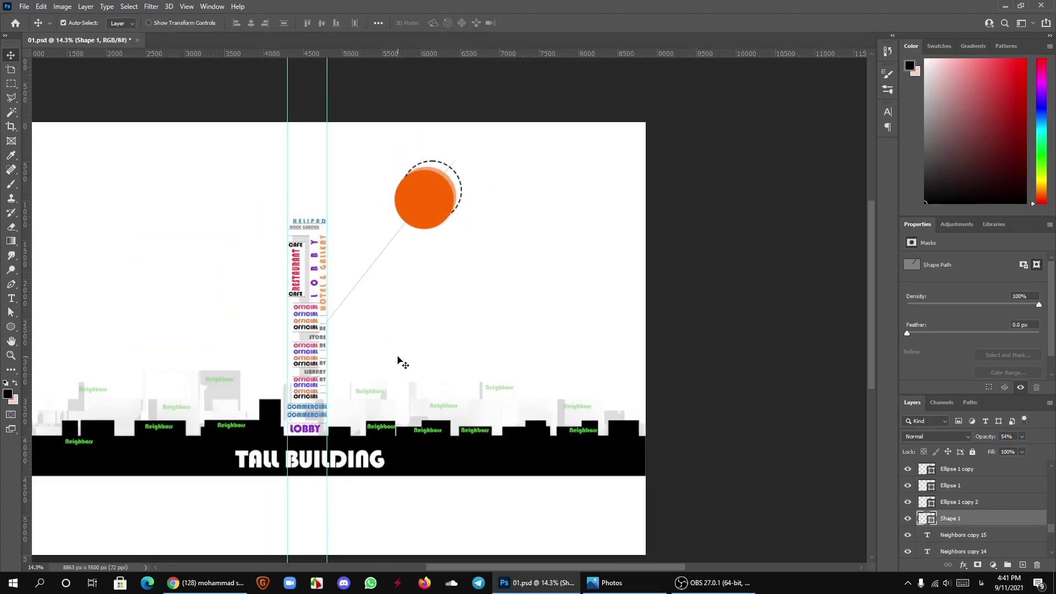
{"action": "scroll", "coordinate": [658, 415], "scroll_direction": "up", "scroll_amount": 2, "text": "alt"}
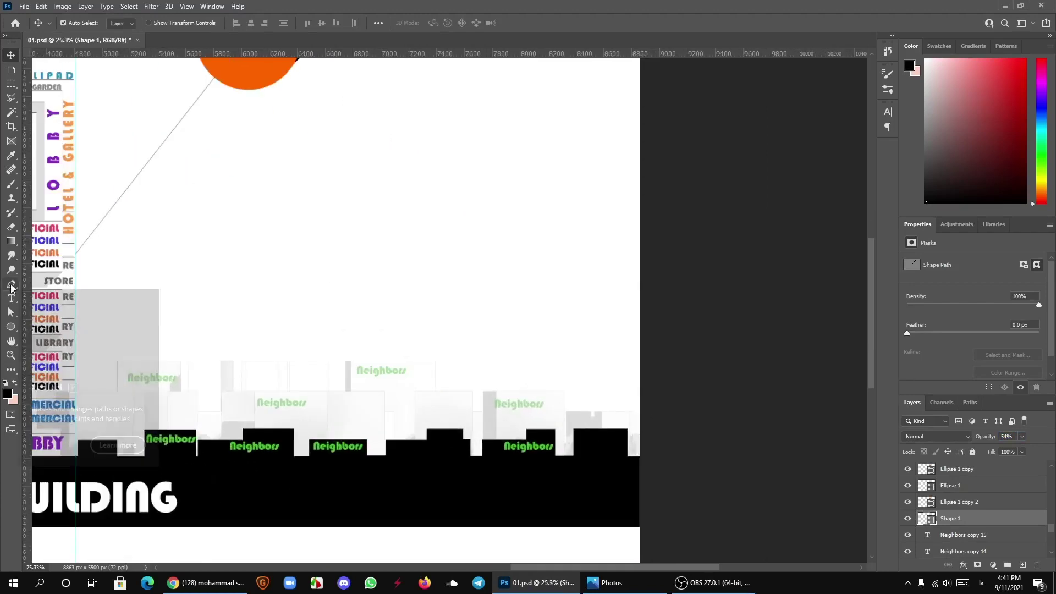
Step: Choose the Pen tool and select the Neighbors copy 15 layer to stack above
{"action": "left_click", "coordinate": [11, 284]}
{"action": "left_click", "coordinate": [967, 533]}
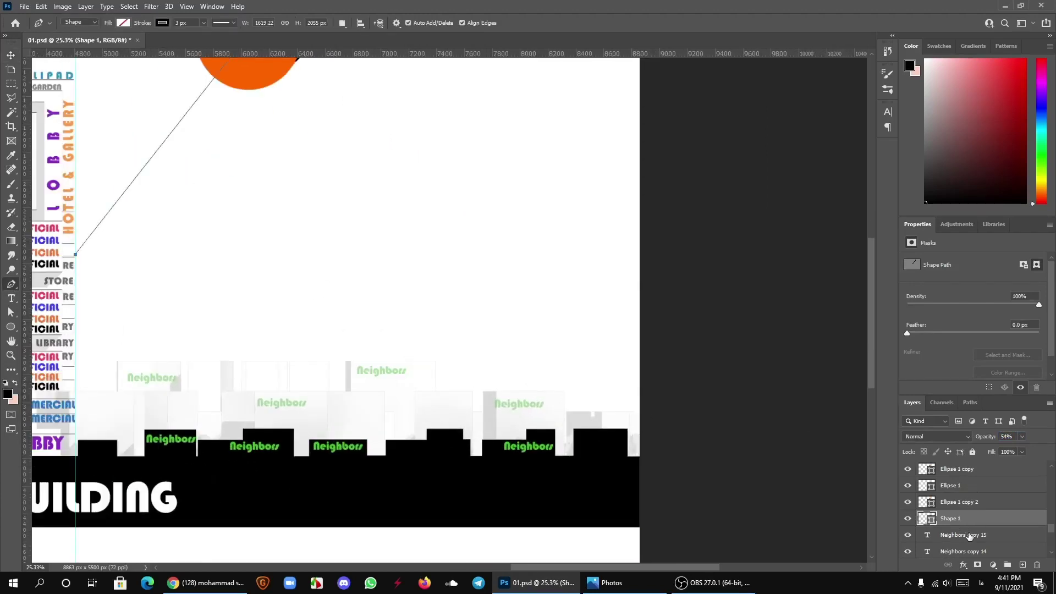
{"action": "scroll", "coordinate": [390, 399], "scroll_direction": "up", "scroll_amount": 1, "text": "alt"}
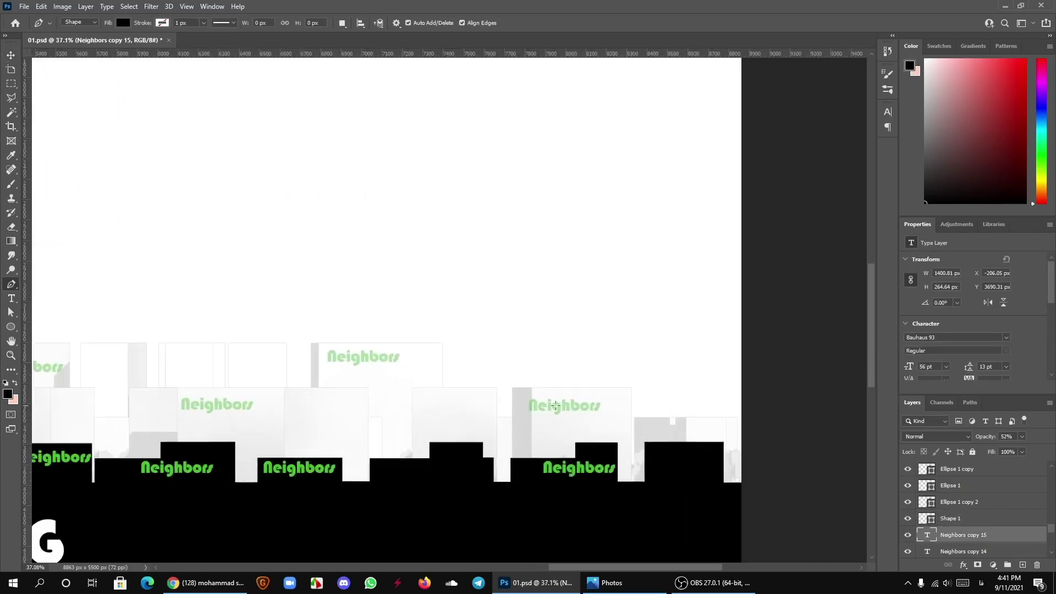
{"action": "scroll", "coordinate": [736, 420], "scroll_direction": "up", "scroll_amount": 1, "text": "alt"}
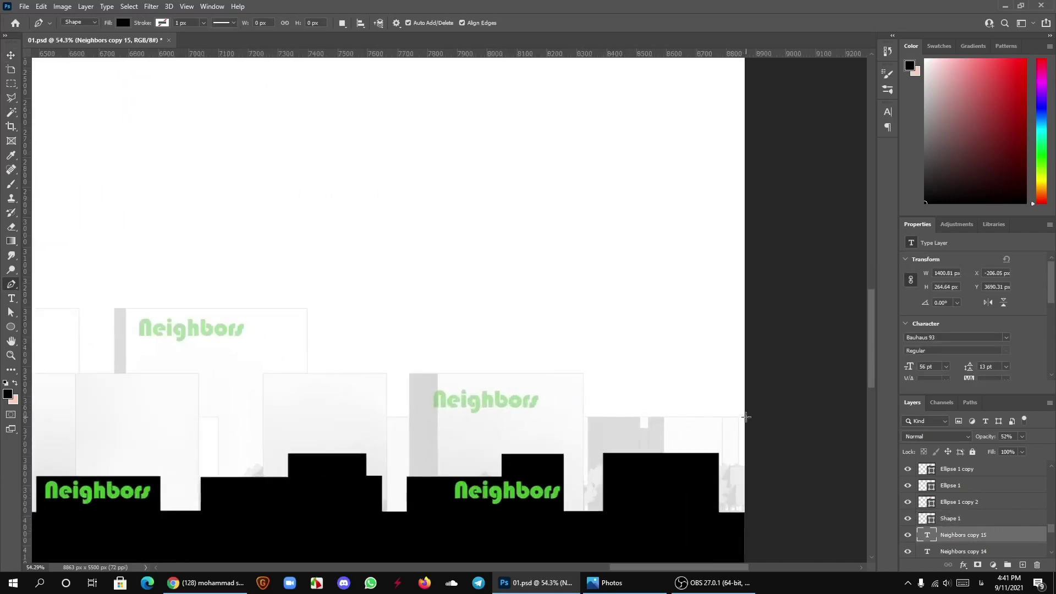
Step: Trace anchor points along the right neighbor rooftops, redoing one misplaced corner point
{"action": "left_click", "coordinate": [746, 417]}
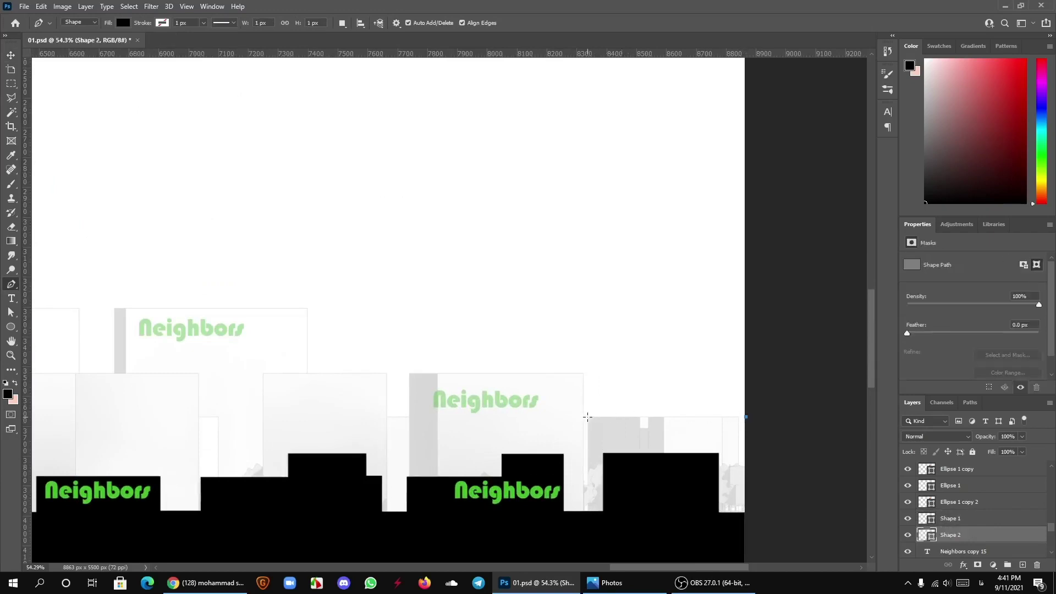
{"action": "left_click", "coordinate": [585, 417]}
{"action": "left_click", "coordinate": [582, 372]}
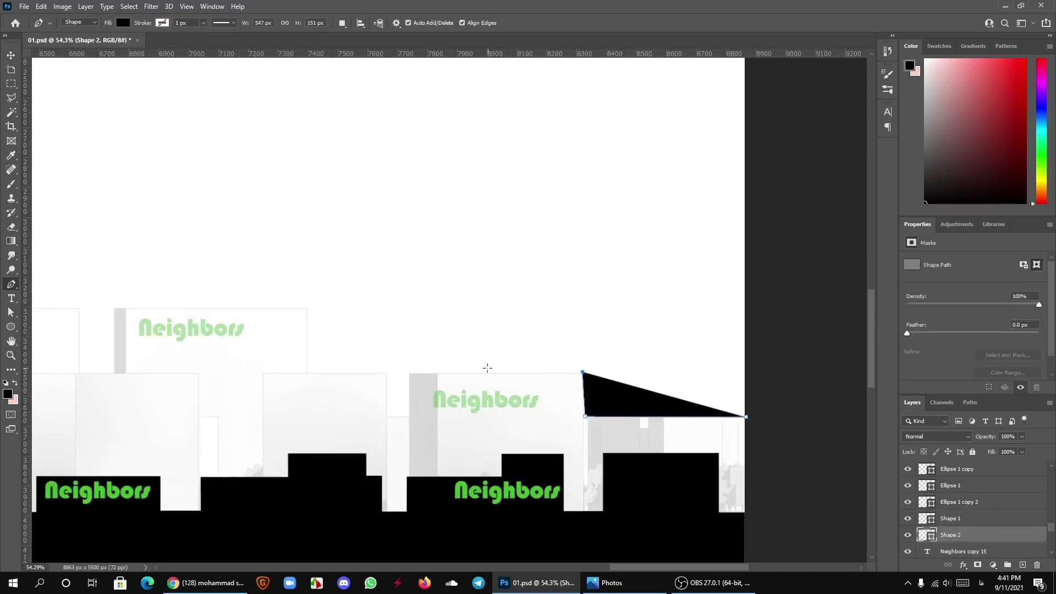
{"action": "key", "text": "ctrl+z"}
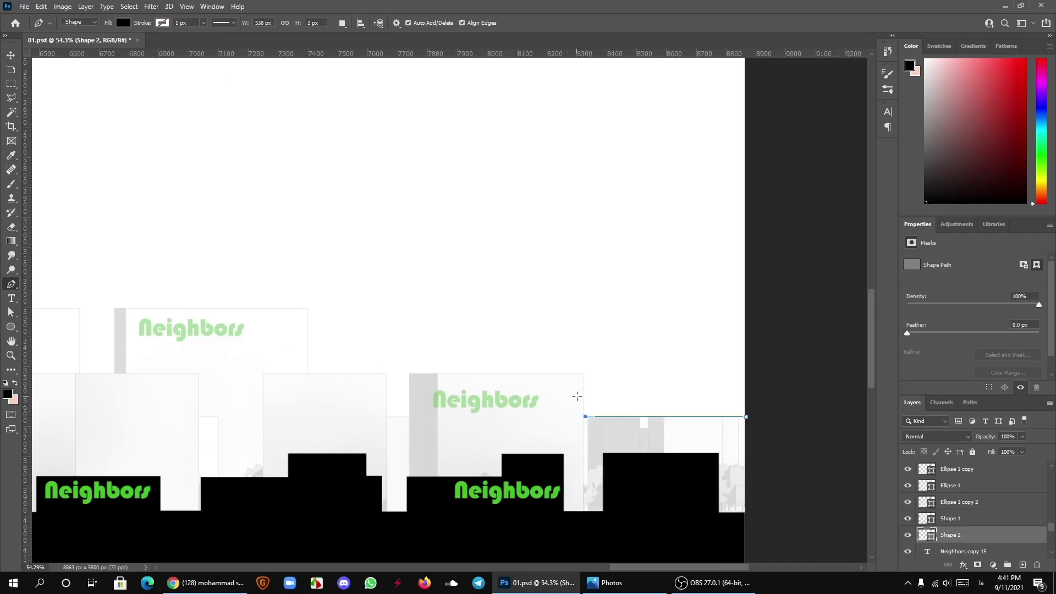
{"action": "left_click", "coordinate": [585, 373]}
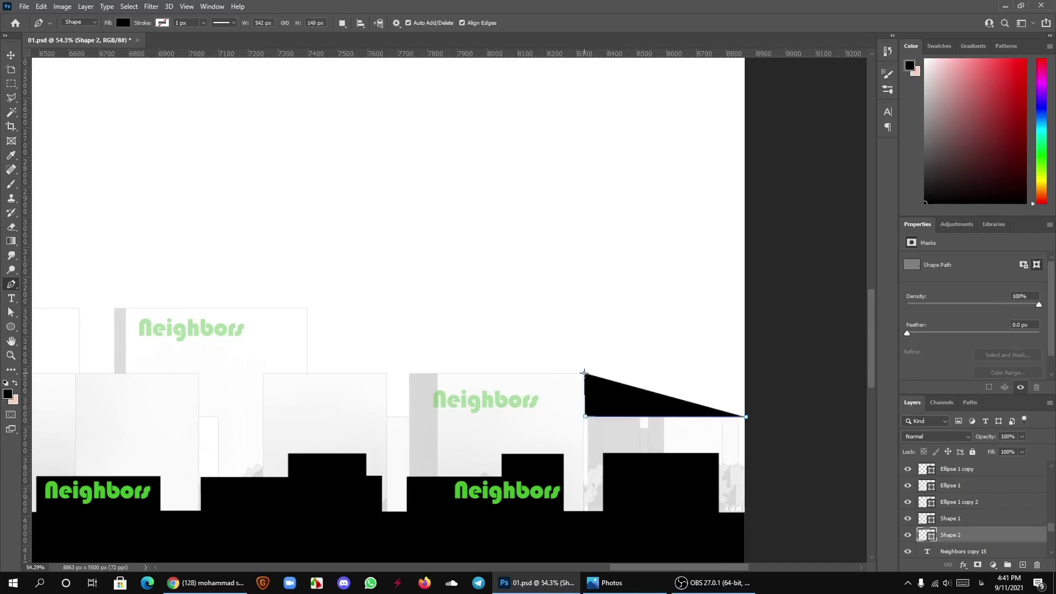
{"action": "left_click", "coordinate": [410, 374]}
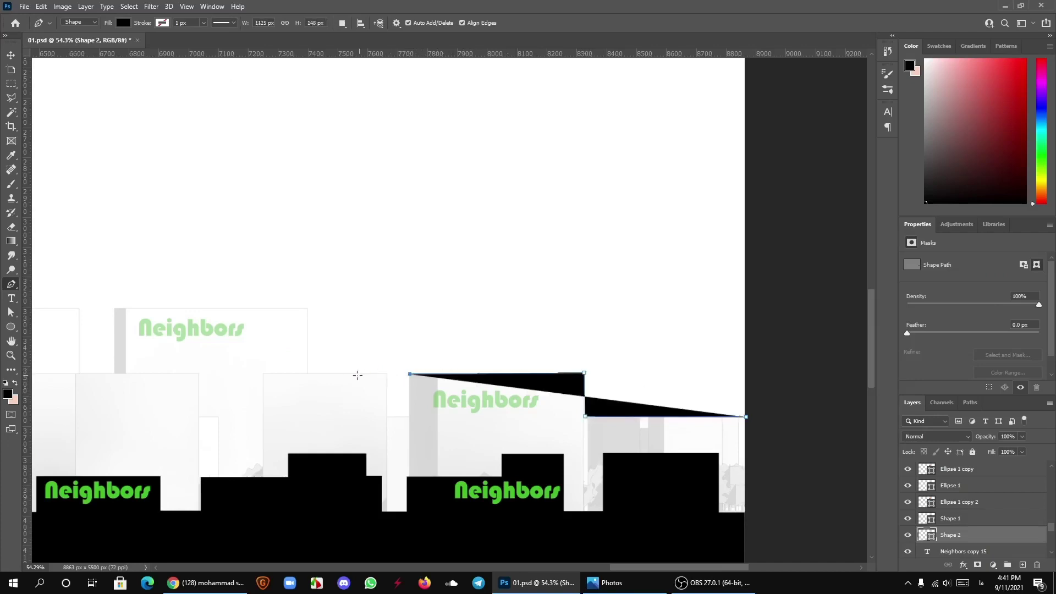
{"action": "left_click", "coordinate": [409, 418]}
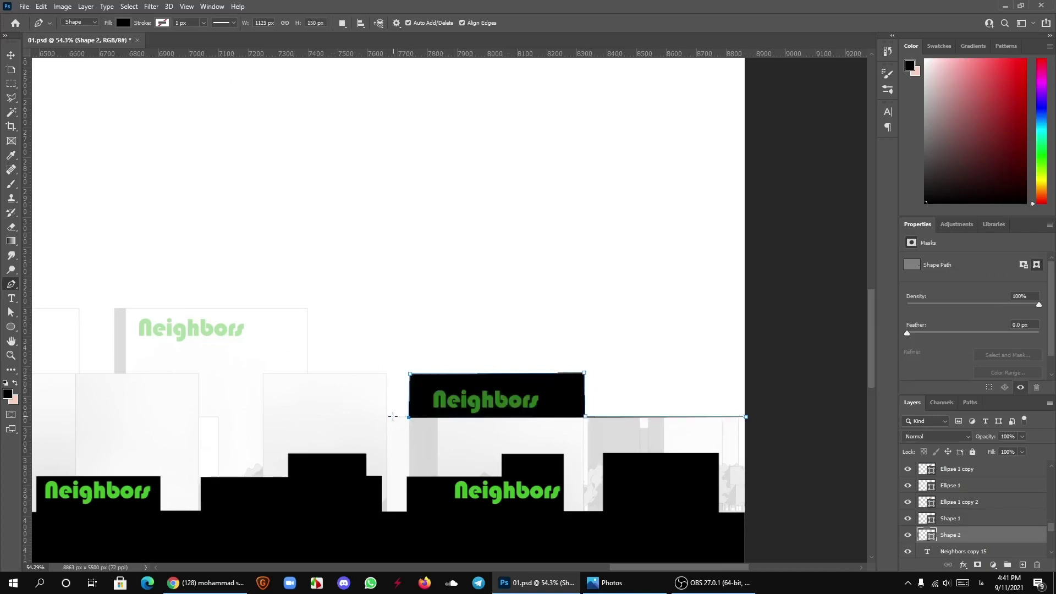
{"action": "left_click", "coordinate": [383, 417]}
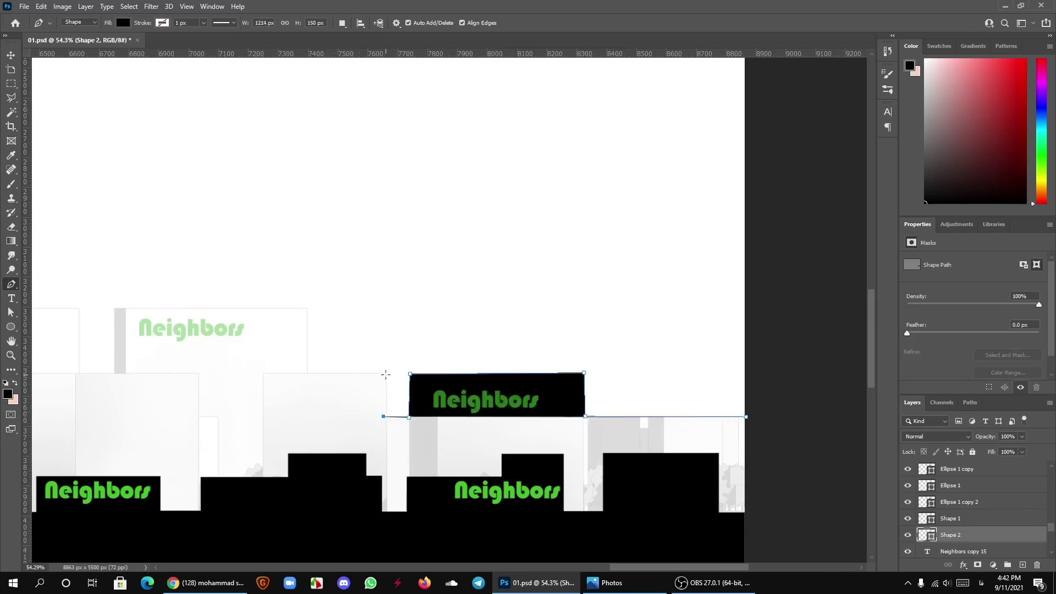
{"action": "left_click", "coordinate": [386, 374]}
Step: Give the rooftop shape no fill and a black dashed 4 px stroke
{"action": "left_click", "coordinate": [121, 22]}
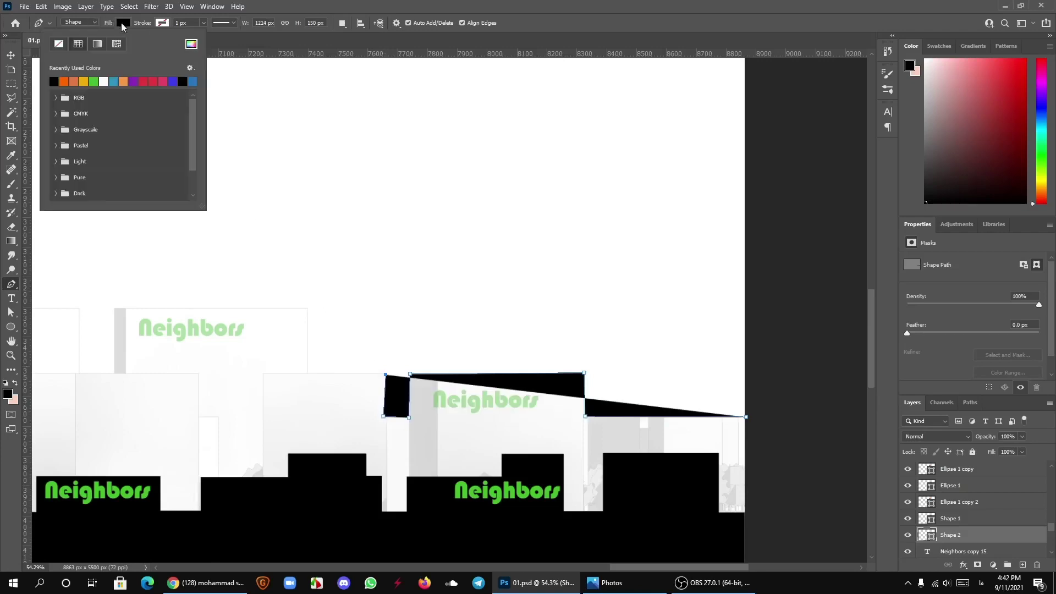
{"action": "left_click", "coordinate": [64, 45]}
{"action": "left_click", "coordinate": [161, 23]}
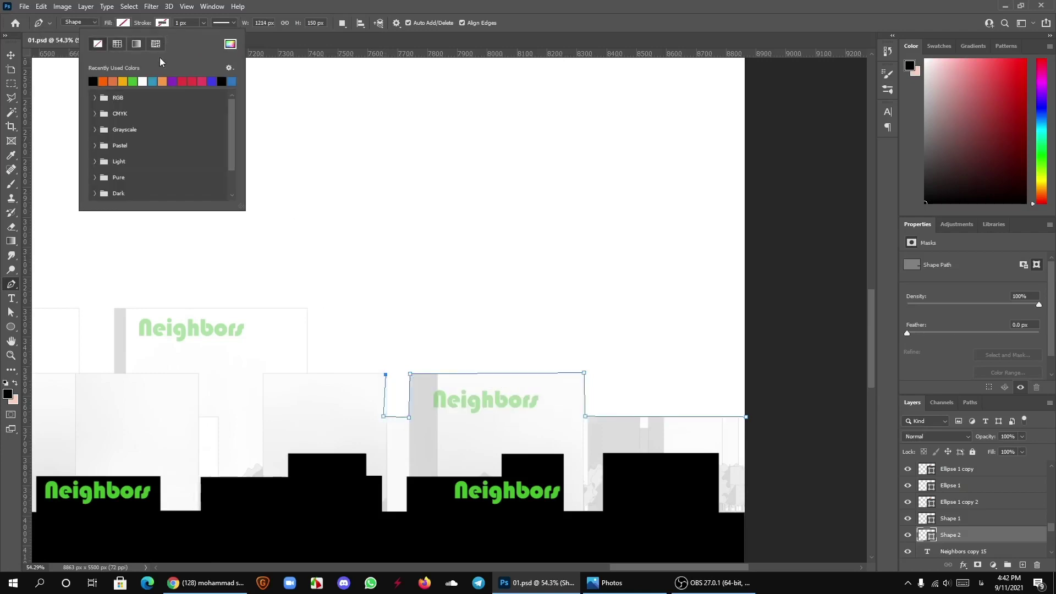
{"action": "left_click", "coordinate": [221, 81]}
{"action": "left_click", "coordinate": [223, 23]}
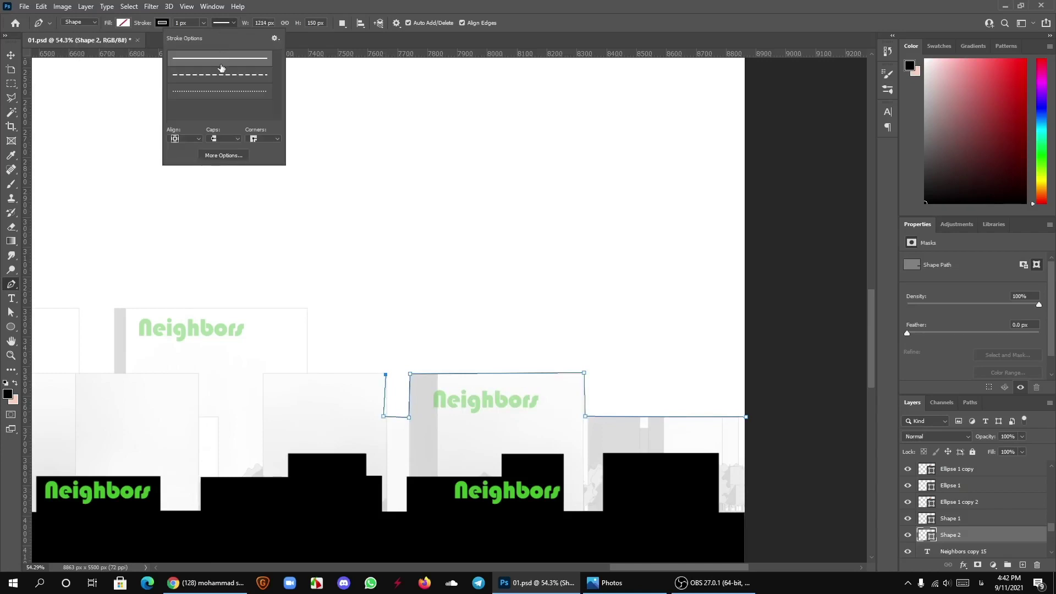
{"action": "left_click", "coordinate": [221, 74]}
{"action": "left_click_drag", "start_coordinate": [145, 26], "coordinate": [146, 26]}
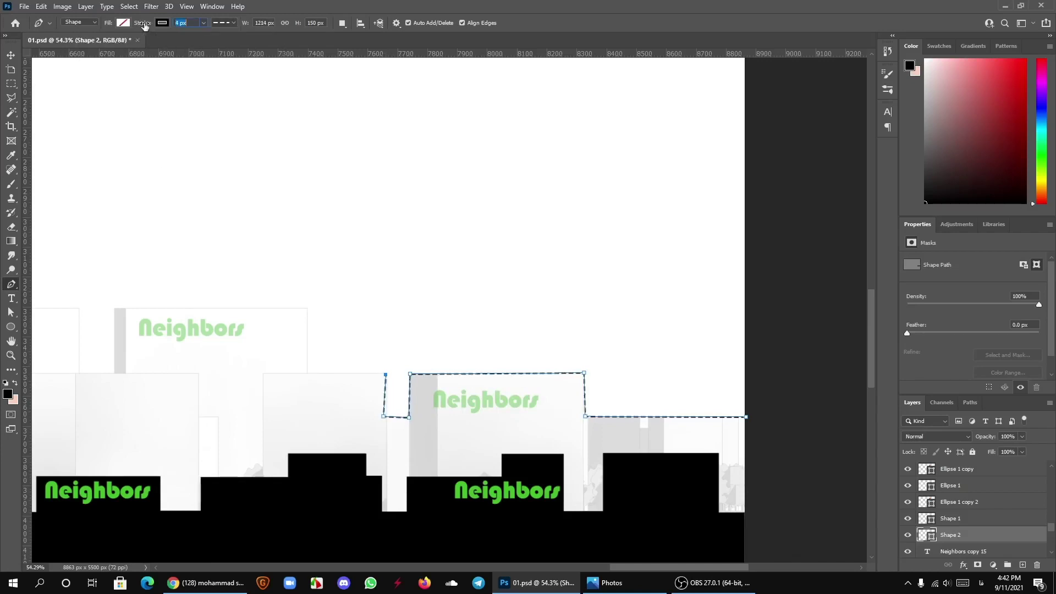
{"action": "key", "text": "Return"}
Step: Straighten the building edge and continue the outline over the next rooftop steps
{"action": "left_click_drag", "start_coordinate": [385, 374], "coordinate": [383, 374]}
{"action": "left_click", "coordinate": [308, 374]}
{"action": "left_click", "coordinate": [307, 308]}
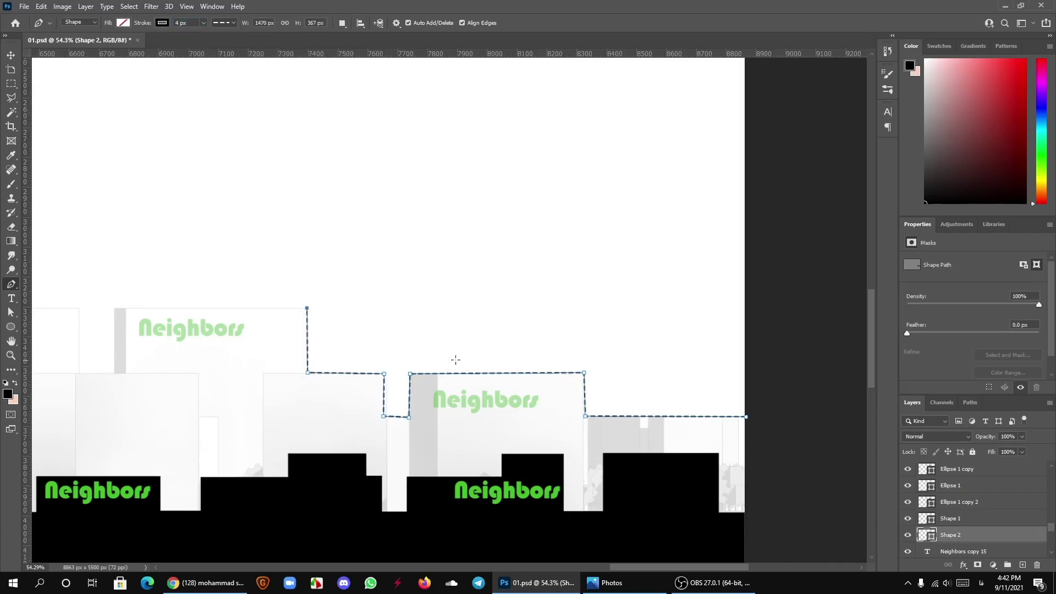
{"action": "scroll", "coordinate": [396, 330], "scroll_direction": "down", "scroll_amount": 3}
{"action": "scroll", "coordinate": [330, 330], "scroll_direction": "up", "scroll_amount": 2}
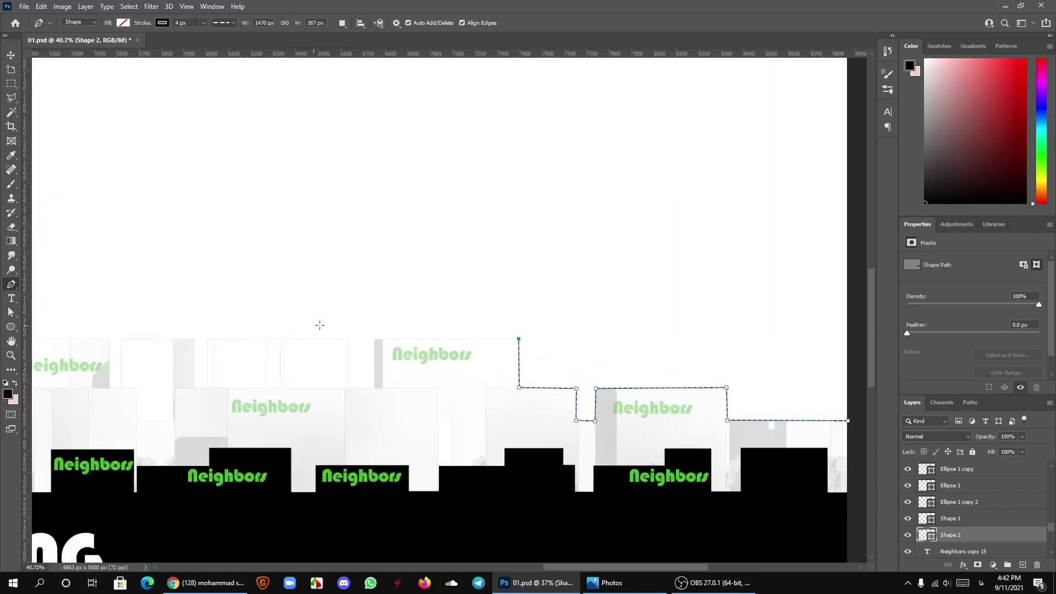
{"action": "left_click", "coordinate": [374, 339]}
{"action": "left_click", "coordinate": [375, 388]}
{"action": "left_click", "coordinate": [349, 387]}
{"action": "left_click", "coordinate": [347, 339]}
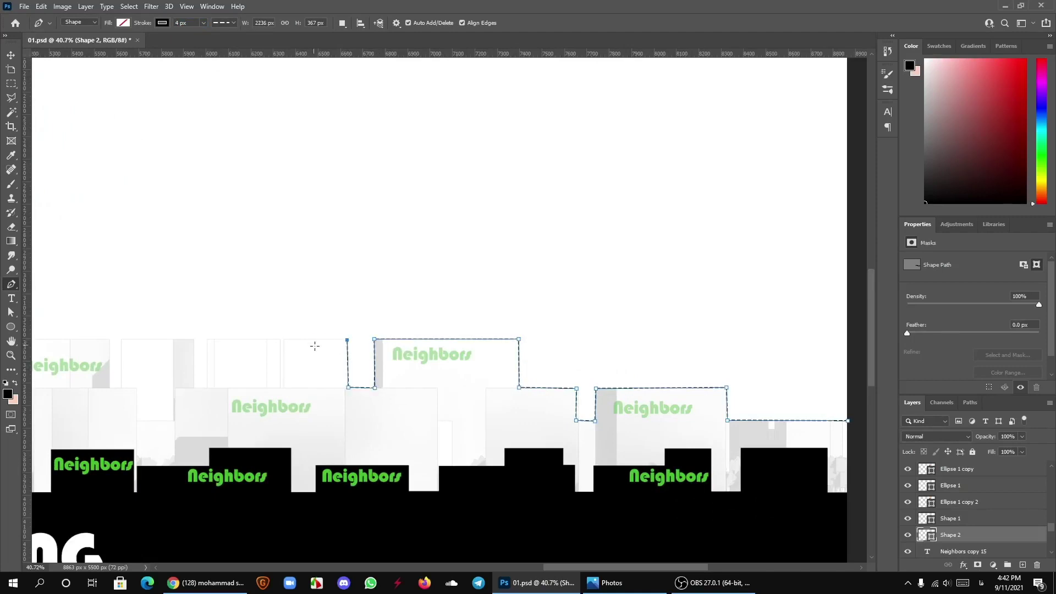
Step: Extend the outline across the wide rooftop and up the tall building's right edge
{"action": "scroll", "coordinate": [192, 339], "scroll_direction": "down", "scroll_amount": 1}
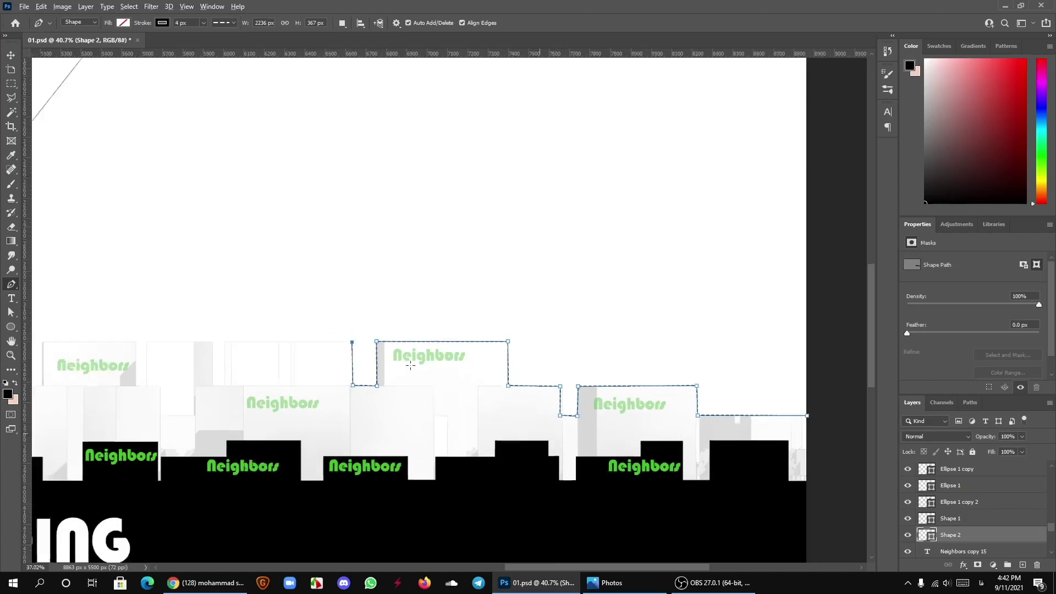
{"action": "scroll", "coordinate": [192, 339], "scroll_direction": "down", "scroll_amount": 2}
{"action": "scroll", "coordinate": [178, 354], "scroll_direction": "up", "scroll_amount": 4}
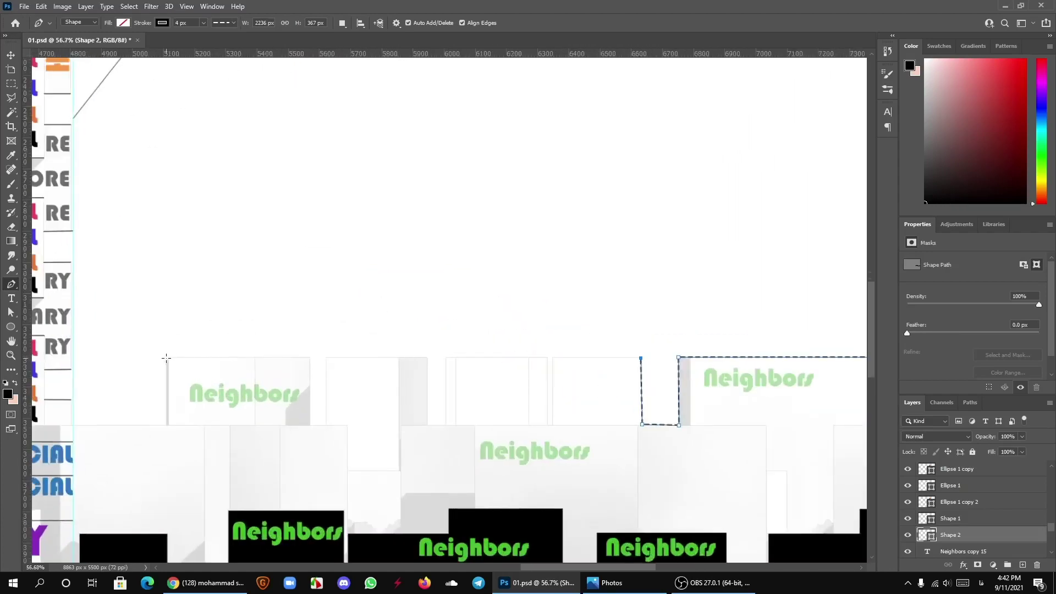
{"action": "left_click", "coordinate": [166, 357]}
{"action": "left_click", "coordinate": [165, 425]}
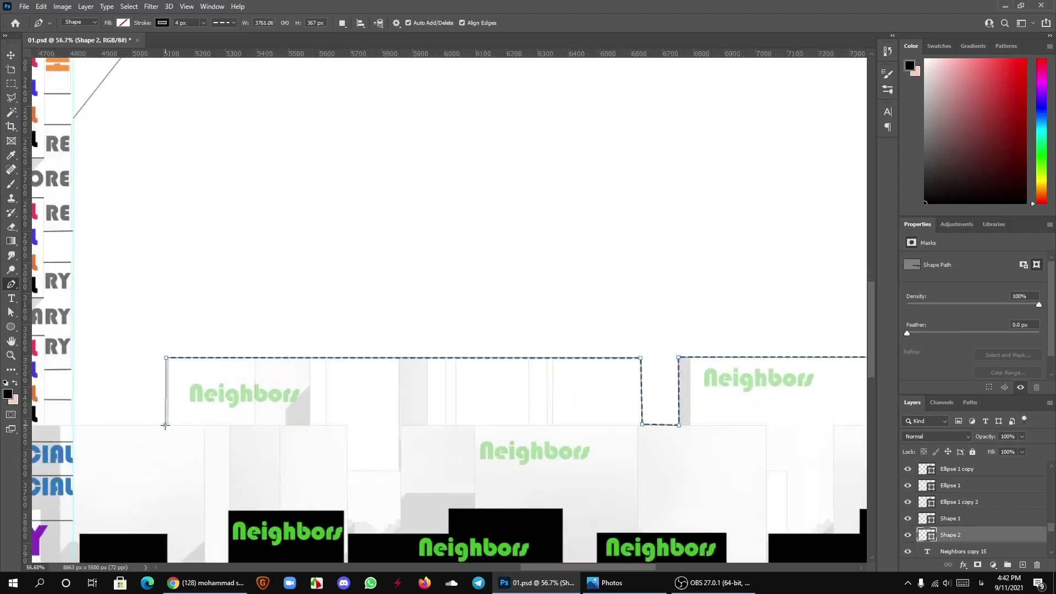
{"action": "left_click", "coordinate": [74, 426]}
{"action": "scroll", "coordinate": [123, 406], "scroll_direction": "up", "scroll_amount": 3}
{"action": "scroll", "coordinate": [130, 342], "scroll_direction": "up", "scroll_amount": 4}
{"action": "scroll", "coordinate": [87, 236], "scroll_direction": "up", "scroll_amount": 2}
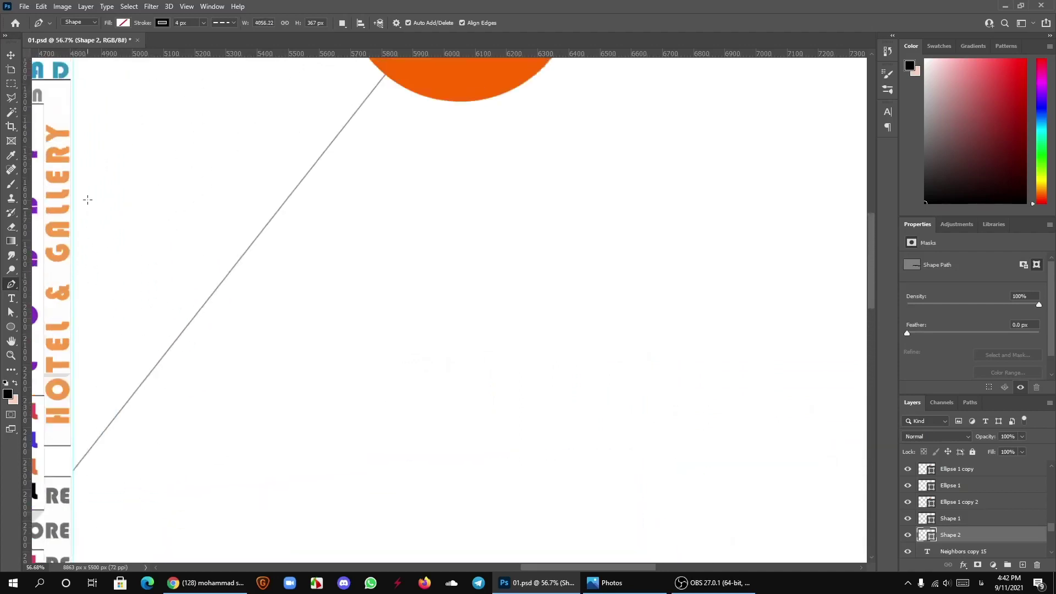
{"action": "scroll", "coordinate": [87, 200], "scroll_direction": "up", "scroll_amount": 3}
{"action": "scroll", "coordinate": [75, 196], "scroll_direction": "up", "scroll_amount": 1}
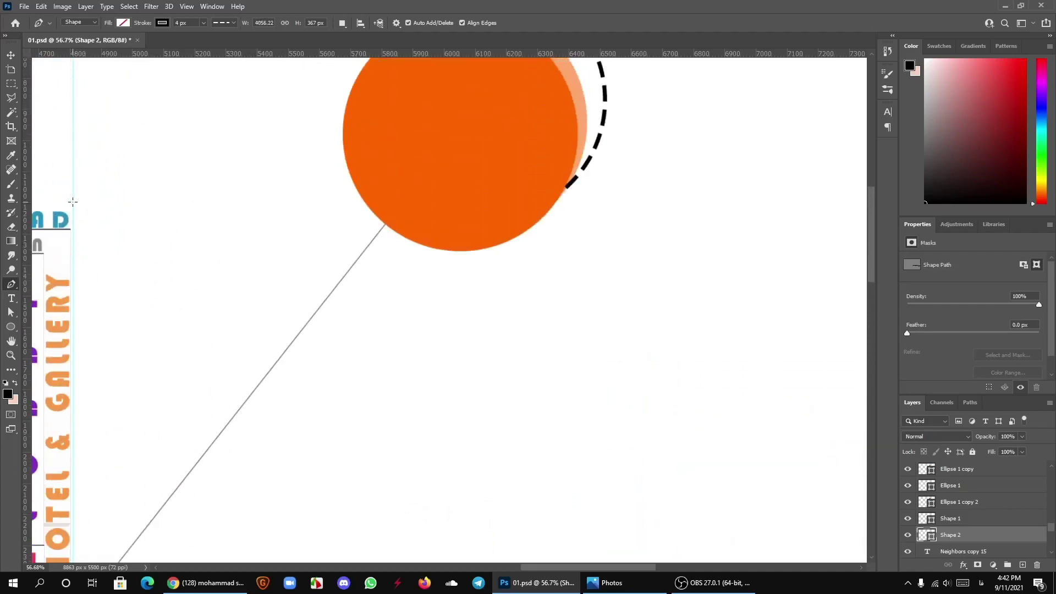
{"action": "left_click", "coordinate": [73, 202]}
Step: Add a horizontal guide at the tall building's top and run the outline across it
{"action": "scroll", "coordinate": [330, 270], "scroll_direction": "down", "scroll_amount": 3}
{"action": "scroll", "coordinate": [160, 236], "scroll_direction": "up", "scroll_amount": 2}
{"action": "scroll", "coordinate": [165, 251], "scroll_direction": "up", "scroll_amount": 2}
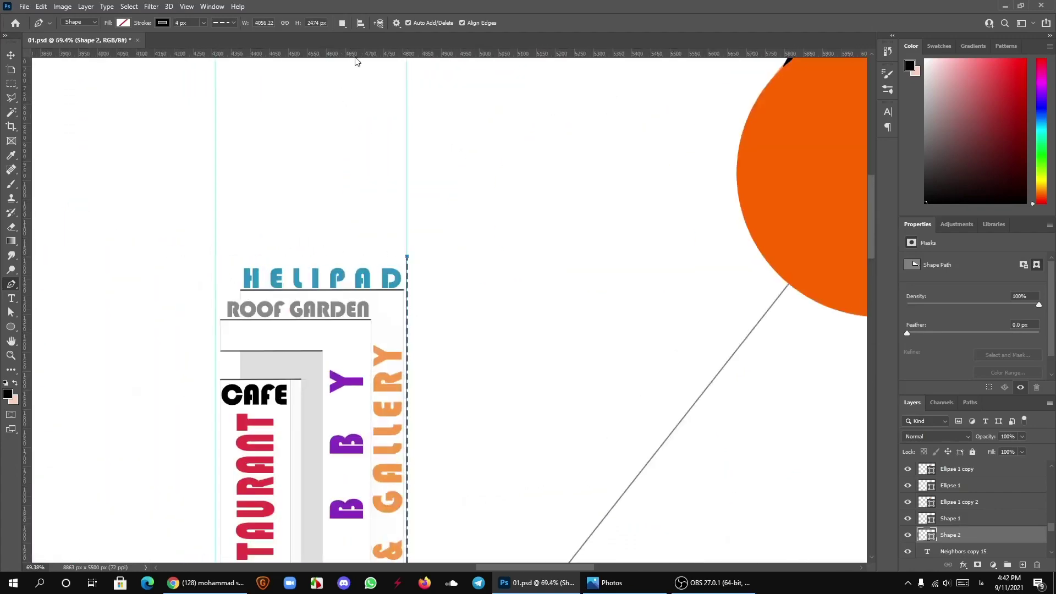
{"action": "left_click_drag", "start_coordinate": [355, 55], "coordinate": [218, 256]}
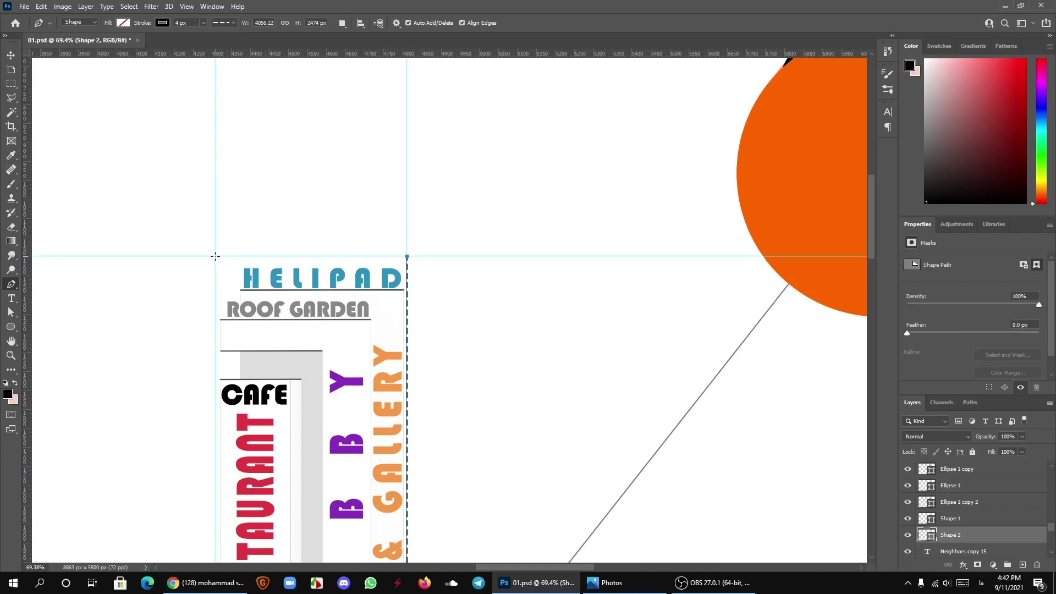
{"action": "left_click", "coordinate": [215, 255]}
{"action": "scroll", "coordinate": [281, 237], "scroll_direction": "down", "scroll_amount": 4}
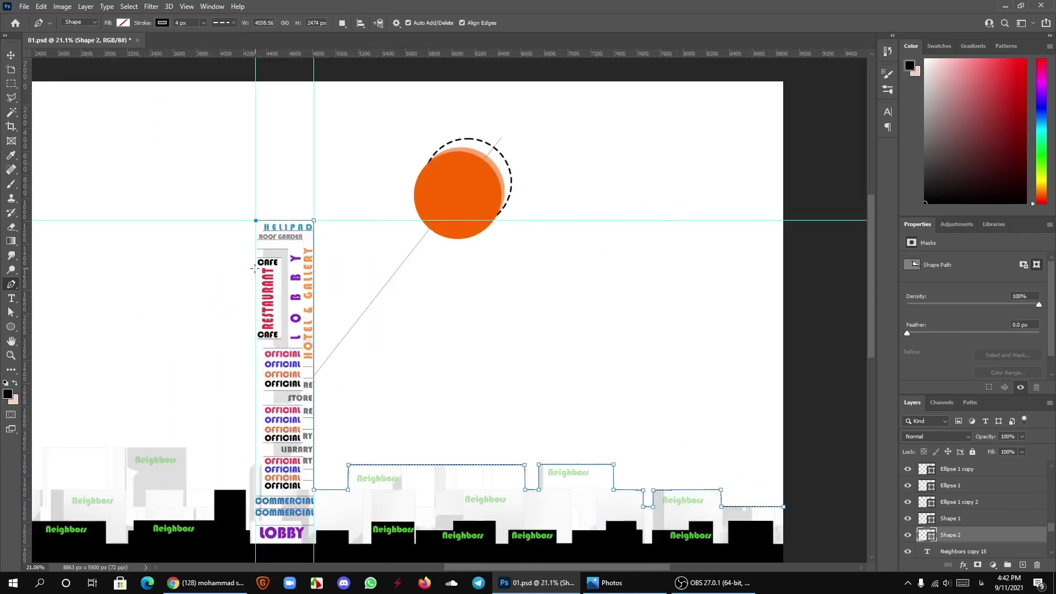
{"action": "scroll", "coordinate": [255, 404], "scroll_direction": "down", "scroll_amount": 2}
{"action": "scroll", "coordinate": [255, 430], "scroll_direction": "up", "scroll_amount": 3}
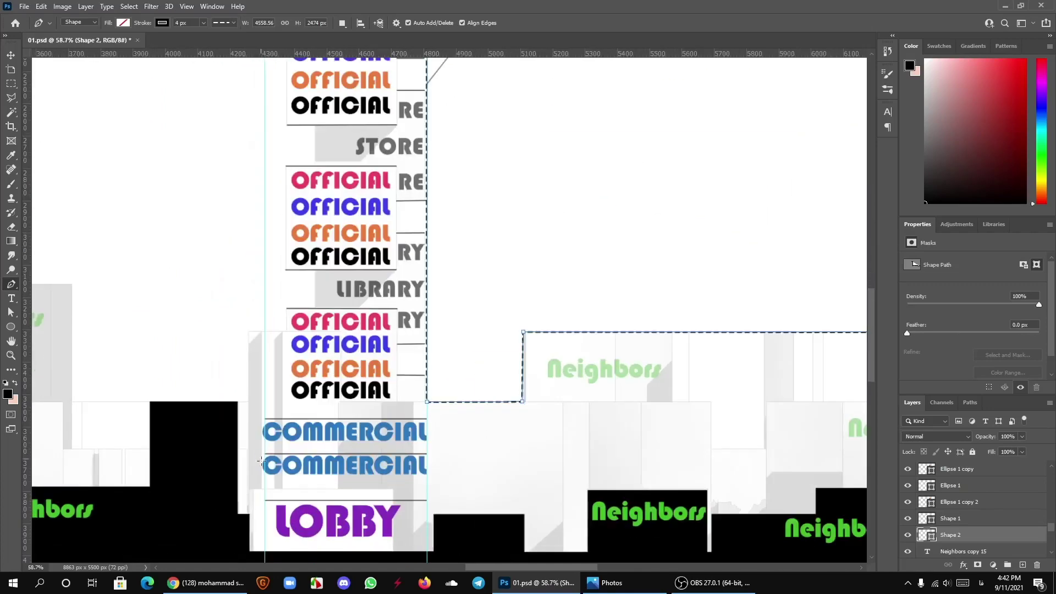
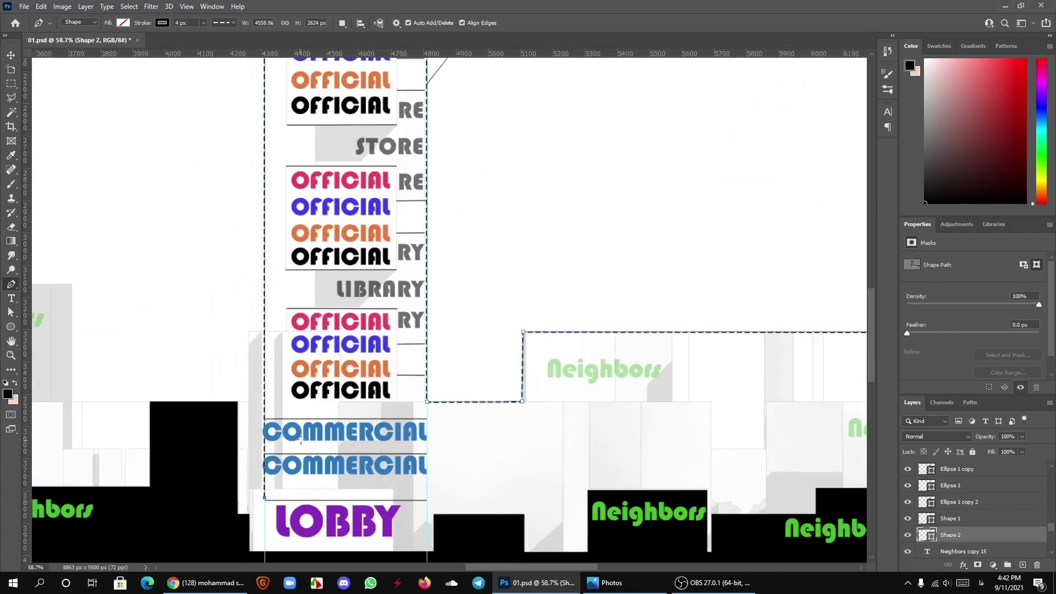
Step: Start the skyline outline at the tower's corner and run it up and across the first rooftop
{"action": "scroll", "coordinate": [264, 499], "scroll_direction": "down", "scroll_amount": 1}
{"action": "scroll", "coordinate": [306, 422], "scroll_direction": "down", "scroll_amount": 1}
{"action": "scroll", "coordinate": [297, 440], "scroll_direction": "up", "scroll_amount": 2}
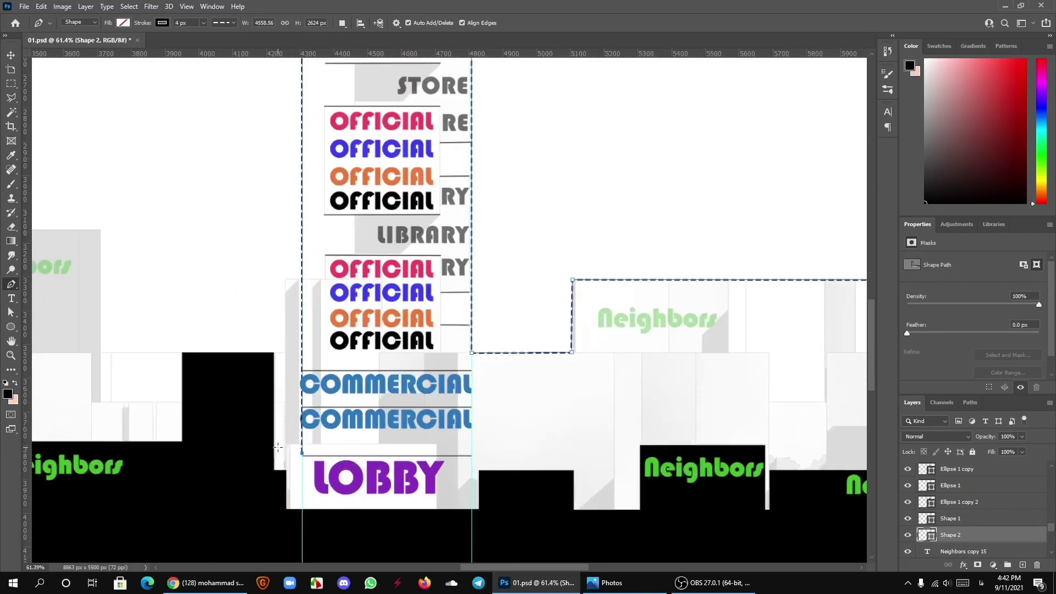
{"action": "left_click", "coordinate": [274, 445]}
{"action": "key", "text": "ctrl+z"}
{"action": "left_click", "coordinate": [276, 454]}
{"action": "left_click", "coordinate": [275, 350]}
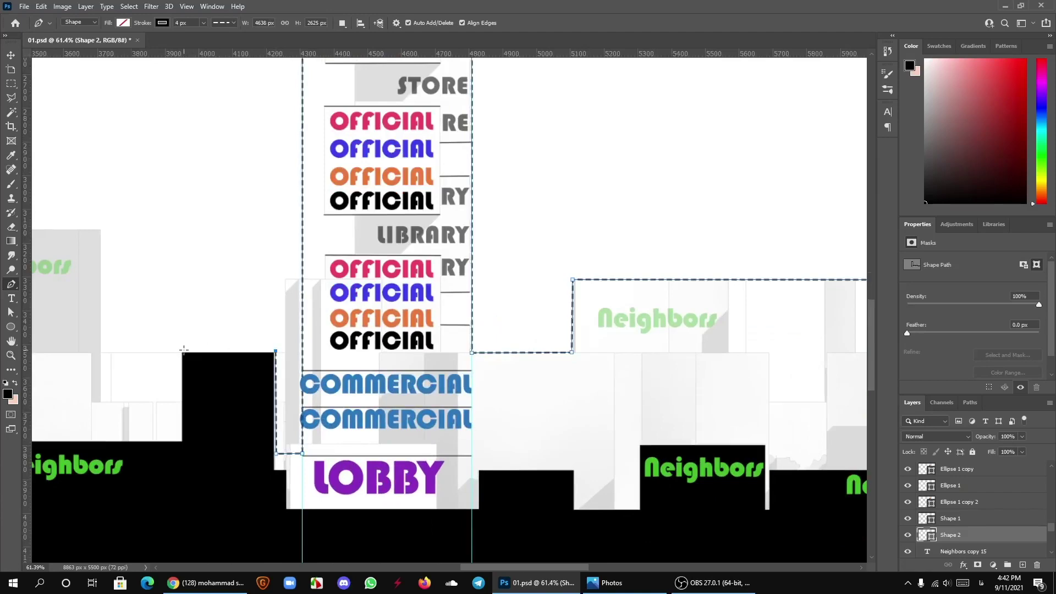
{"action": "left_click", "coordinate": [102, 350]}
Step: Trace the outline over the Neighbors building and across the next building's roof
{"action": "scroll", "coordinate": [102, 351], "scroll_direction": "down", "scroll_amount": 3}
{"action": "scroll", "coordinate": [351, 328], "scroll_direction": "up", "scroll_amount": 2}
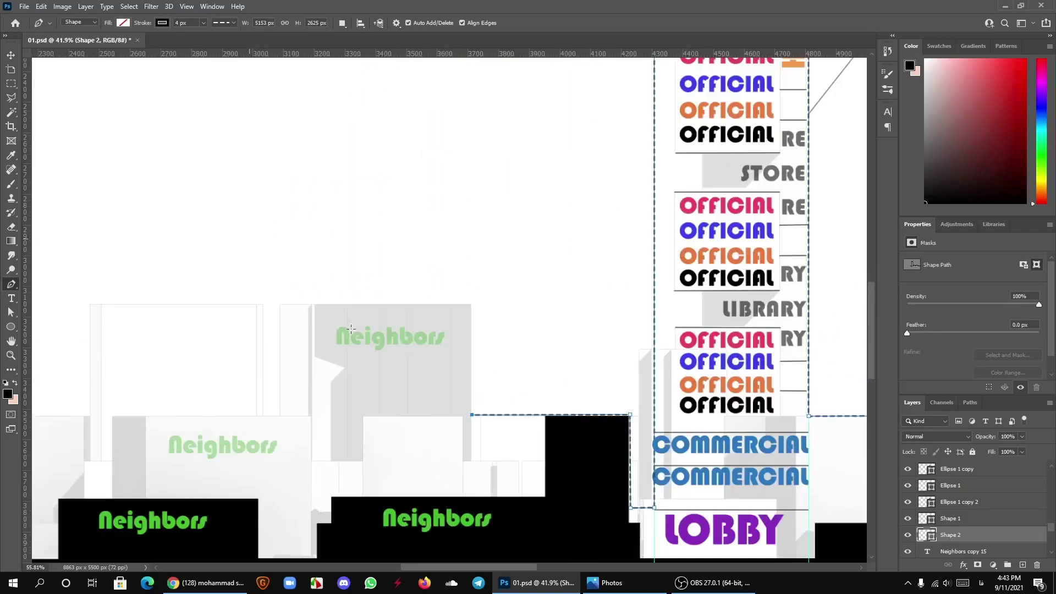
{"action": "left_click", "coordinate": [471, 304]}
{"action": "left_click", "coordinate": [280, 304]}
{"action": "left_click", "coordinate": [280, 414]}
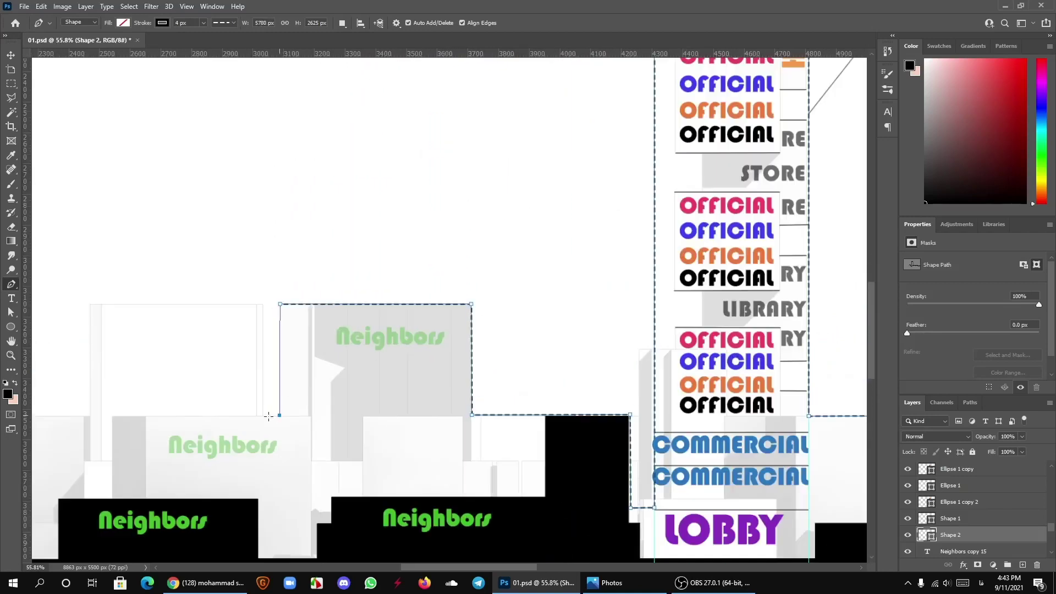
{"action": "left_click", "coordinate": [261, 415]}
{"action": "left_click", "coordinate": [262, 305]}
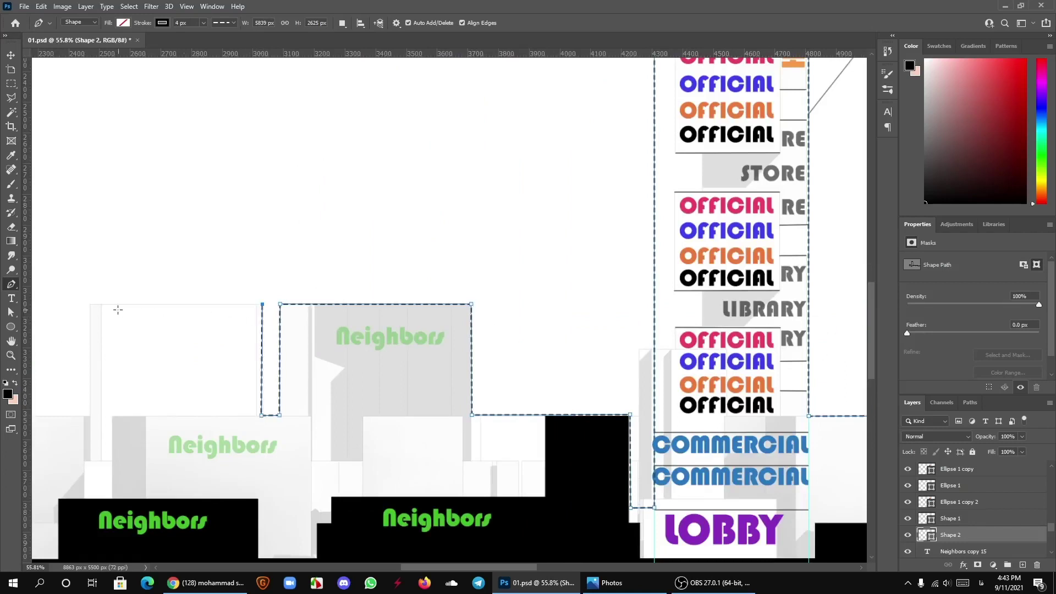
{"action": "left_click", "coordinate": [93, 305]}
Step: Step the outline up and down across the smaller rooftops further left
{"action": "scroll", "coordinate": [201, 330], "scroll_direction": "down", "scroll_amount": 1}
{"action": "scroll", "coordinate": [275, 352], "scroll_direction": "down", "scroll_amount": 2}
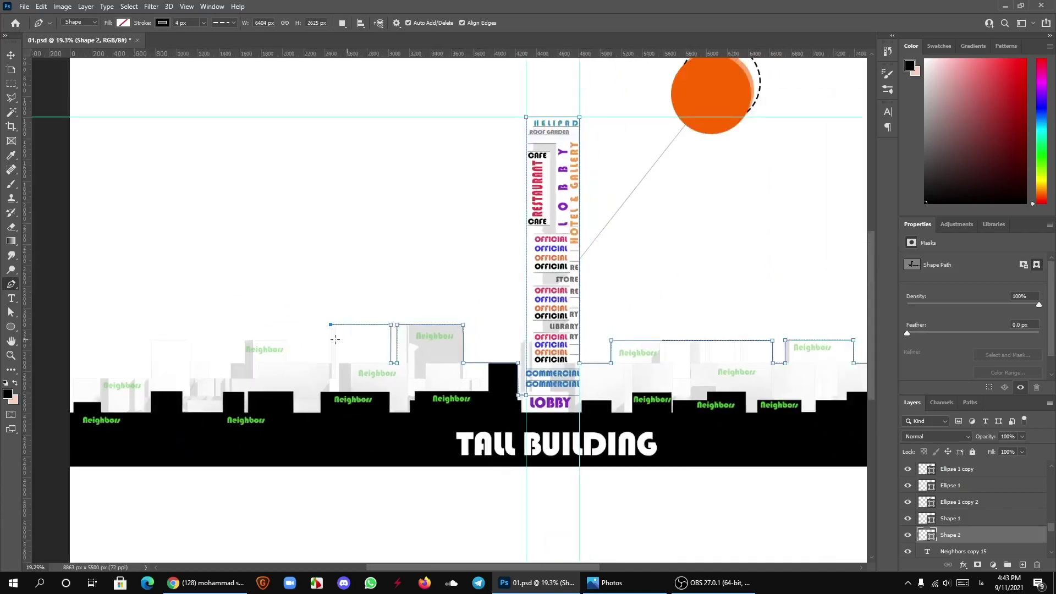
{"action": "scroll", "coordinate": [367, 375], "scroll_direction": "up", "scroll_amount": 2}
{"action": "left_click", "coordinate": [359, 380]}
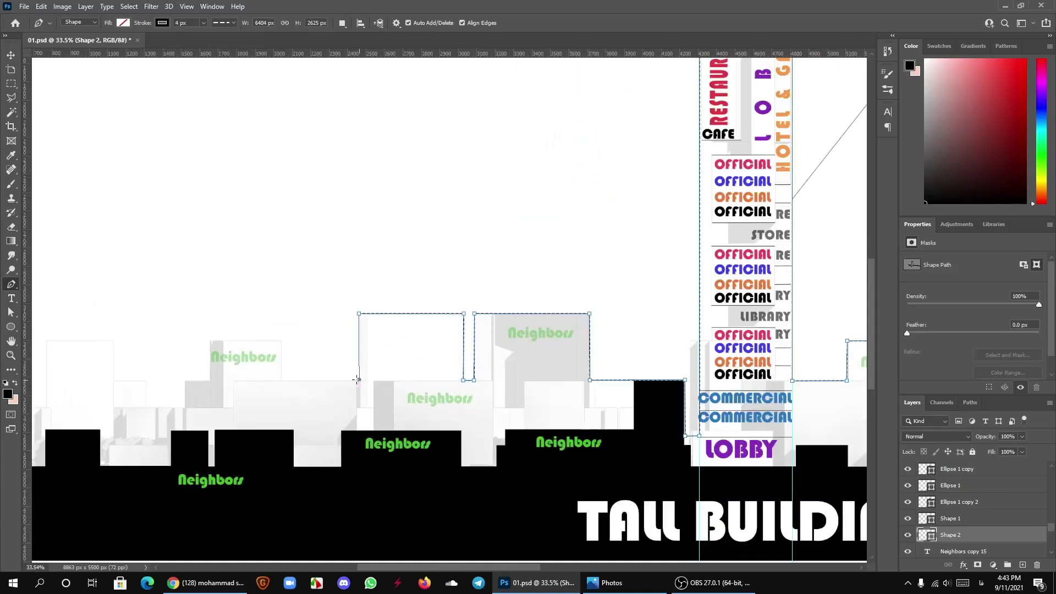
{"action": "left_click", "coordinate": [282, 380]}
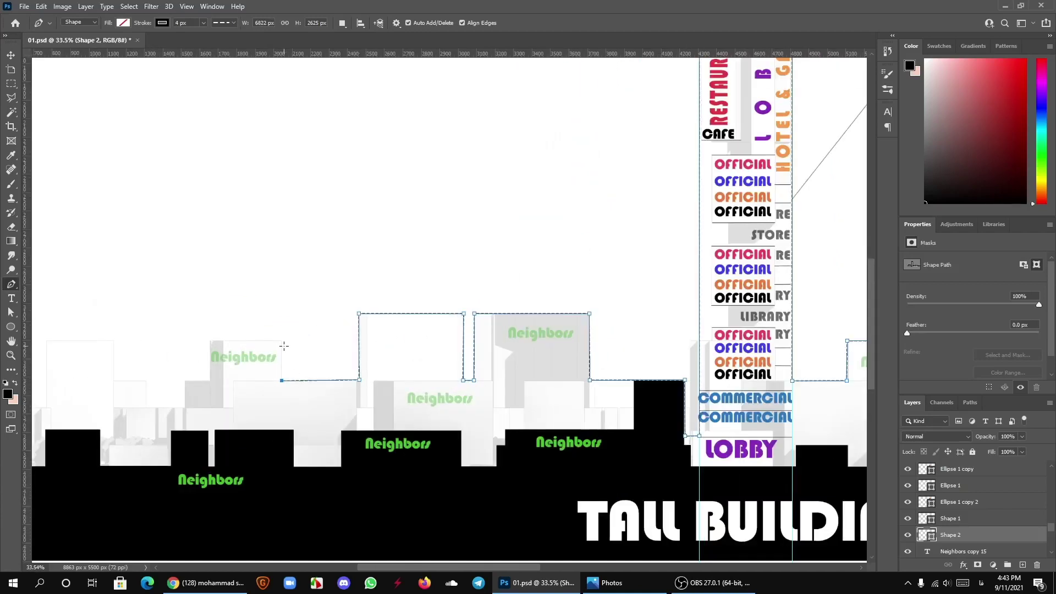
{"action": "left_click", "coordinate": [209, 341]}
{"action": "left_click", "coordinate": [209, 381]}
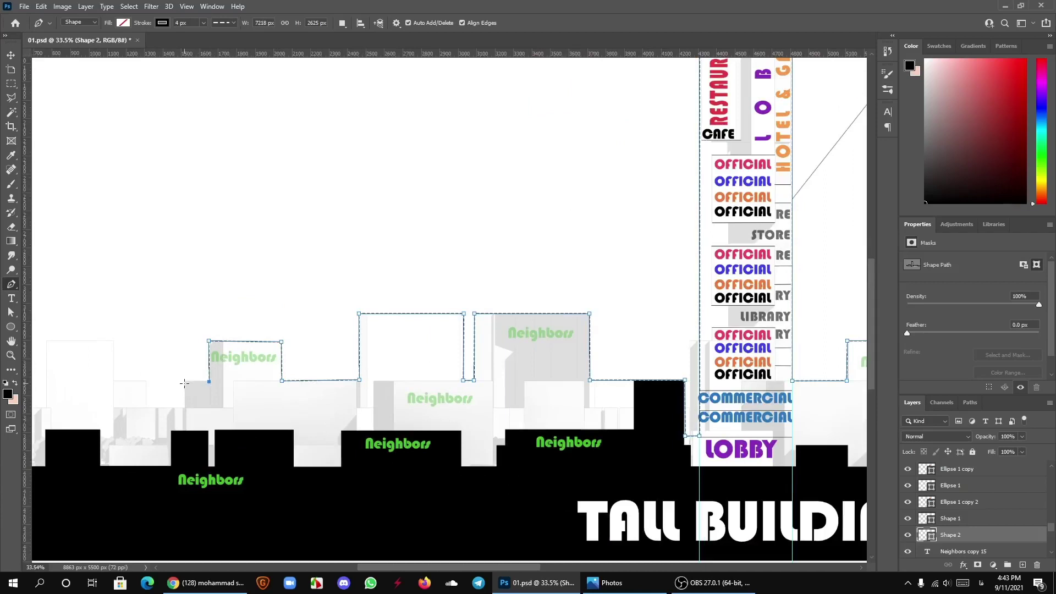
{"action": "left_click", "coordinate": [184, 381]}
{"action": "left_click", "coordinate": [185, 407]}
{"action": "left_click", "coordinate": [146, 407]}
{"action": "left_click", "coordinate": [146, 380]}
{"action": "left_click", "coordinate": [114, 381]}
{"action": "left_click", "coordinate": [112, 341]}
Step: Add the last rooftop corners, extending the outline left toward the canvas edge
{"action": "scroll", "coordinate": [112, 341], "scroll_direction": "down", "scroll_amount": 2}
{"action": "scroll", "coordinate": [212, 365], "scroll_direction": "down", "scroll_amount": 3}
{"action": "scroll", "coordinate": [254, 346], "scroll_direction": "up", "scroll_amount": 4}
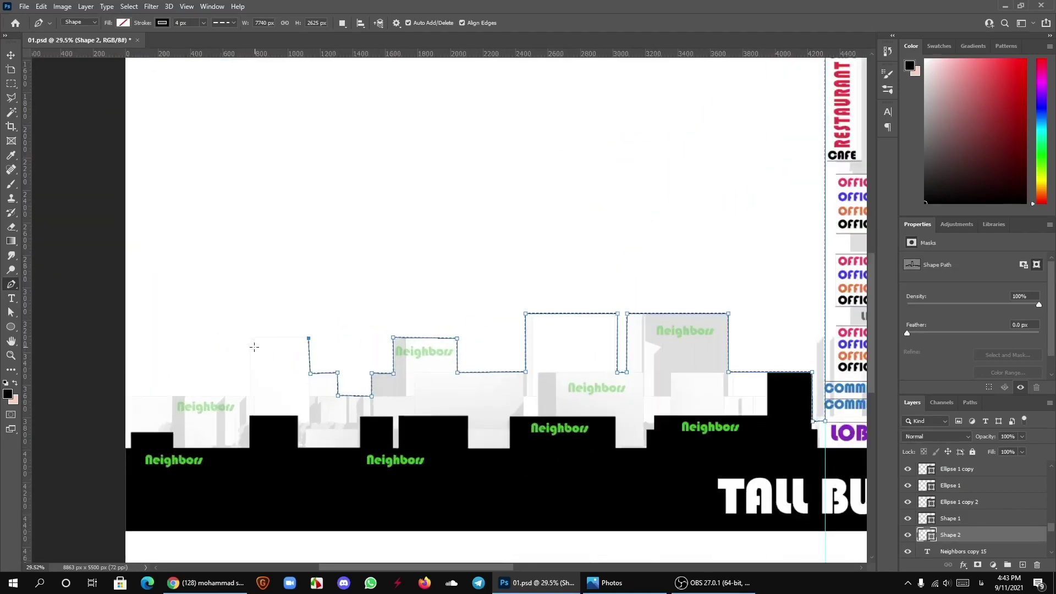
{"action": "left_click", "coordinate": [250, 339]}
{"action": "key", "text": "ctrl+z"}
{"action": "left_click", "coordinate": [249, 336]}
{"action": "left_click", "coordinate": [250, 394]}
{"action": "left_click", "coordinate": [121, 395]}
Step: Give the skyline outline a 12 px dashed stroke and finish editing the path
{"action": "left_click_drag", "start_coordinate": [141, 26], "coordinate": [146, 26]}
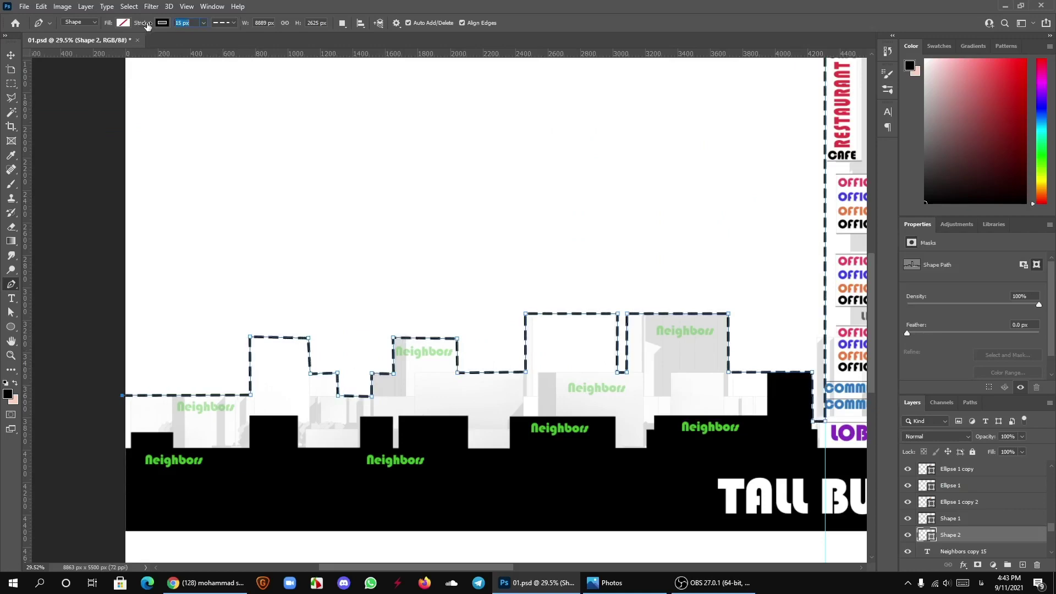
{"action": "key", "text": "v"}
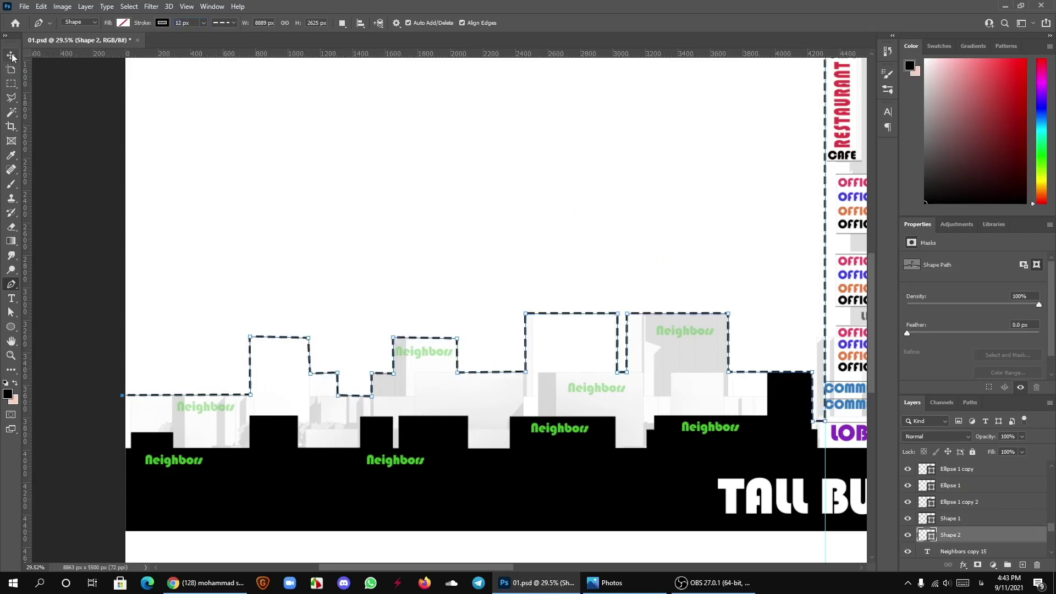
{"action": "left_click", "coordinate": [99, 289]}
{"action": "scroll", "coordinate": [99, 289], "scroll_direction": "down", "scroll_amount": 3}
{"action": "scroll", "coordinate": [305, 291], "scroll_direction": "up", "scroll_amount": 2}
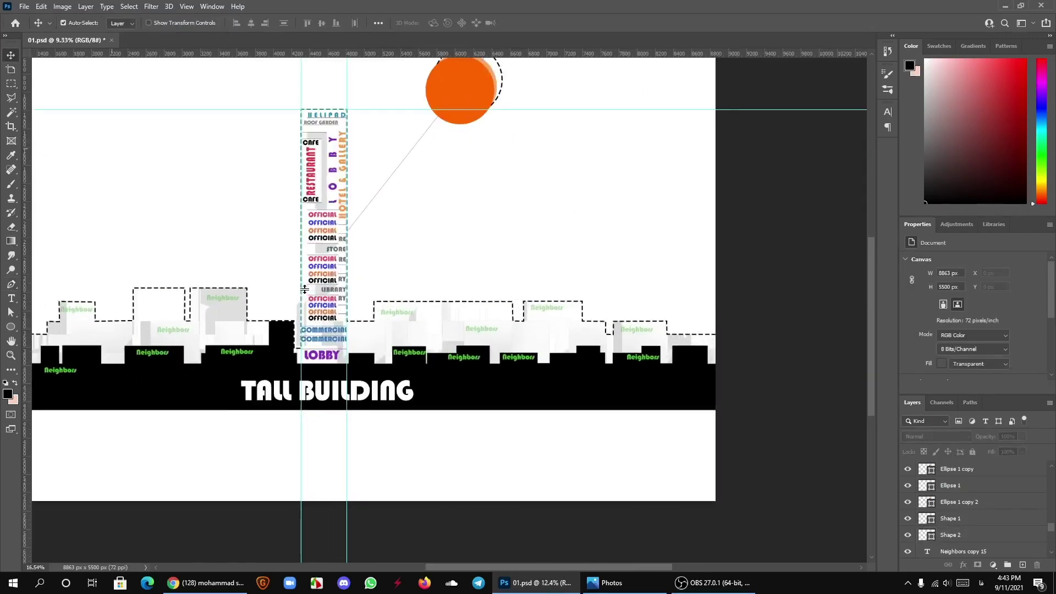
{"action": "scroll", "coordinate": [305, 292], "scroll_direction": "up", "scroll_amount": 1}
Step: Remove the tower's two vertical guides and its horizontal guide from the canvas
{"action": "left_click_drag", "start_coordinate": [351, 333], "coordinate": [22, 327]}
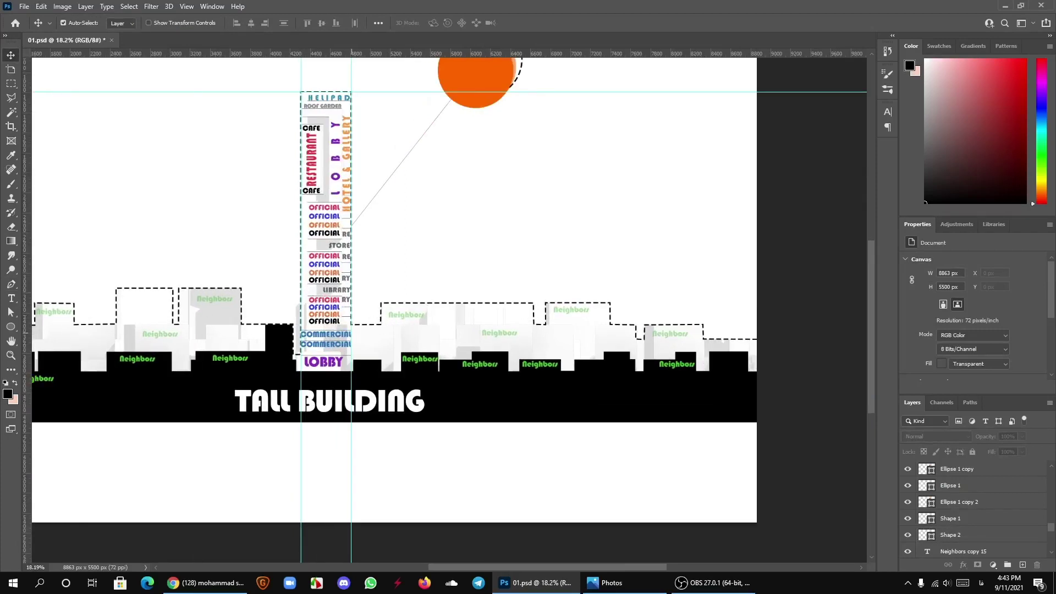
{"action": "left_click_drag", "start_coordinate": [301, 58], "coordinate": [301, 53]}
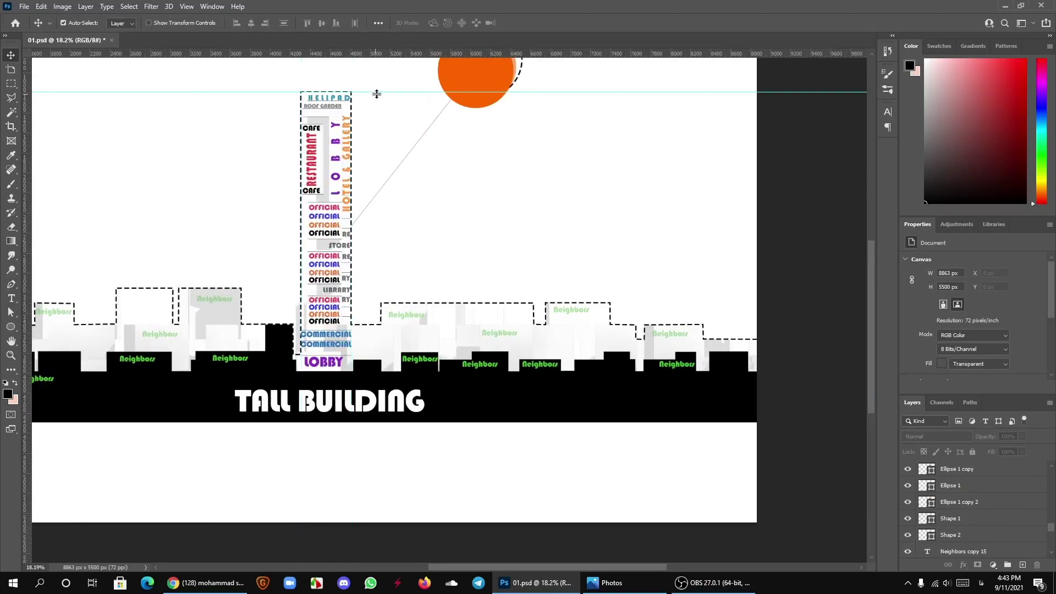
{"action": "left_click_drag", "start_coordinate": [382, 92], "coordinate": [385, 52]}
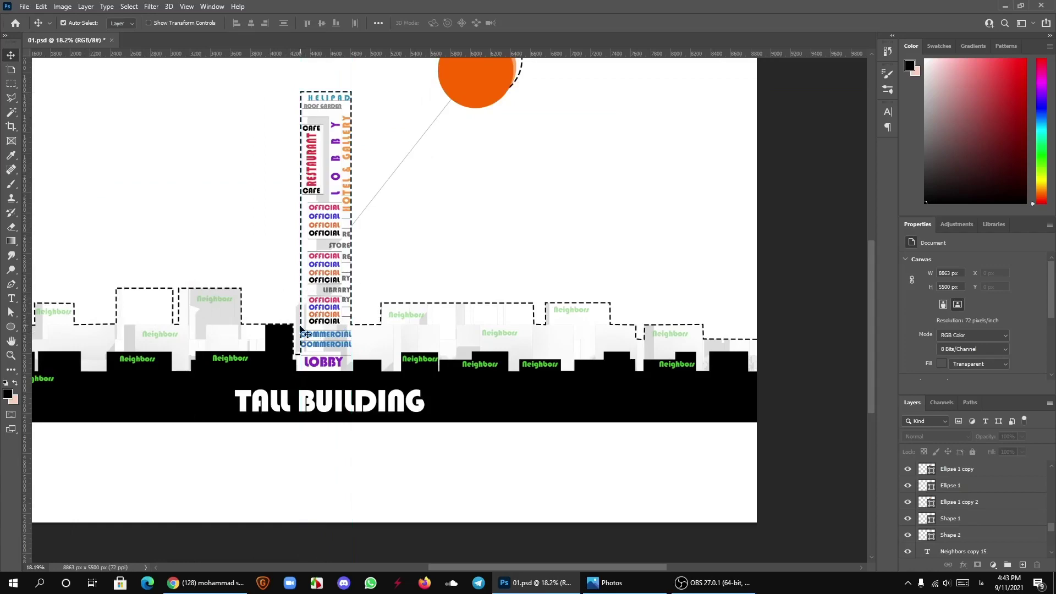
{"action": "scroll", "coordinate": [318, 304], "scroll_direction": "down", "scroll_amount": 1}
{"action": "scroll", "coordinate": [495, 316], "scroll_direction": "up", "scroll_amount": 2}
{"action": "scroll", "coordinate": [477, 318], "scroll_direction": "up", "scroll_amount": 2}
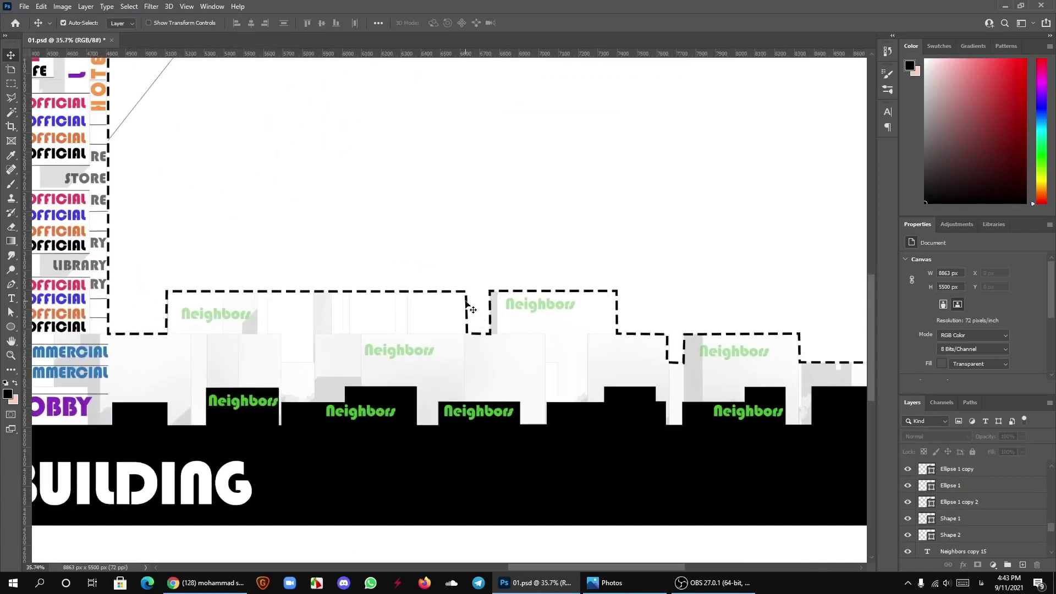
Step: Fade the Shape 2 skyline outline to about 21% opacity
{"action": "left_click", "coordinate": [469, 306]}
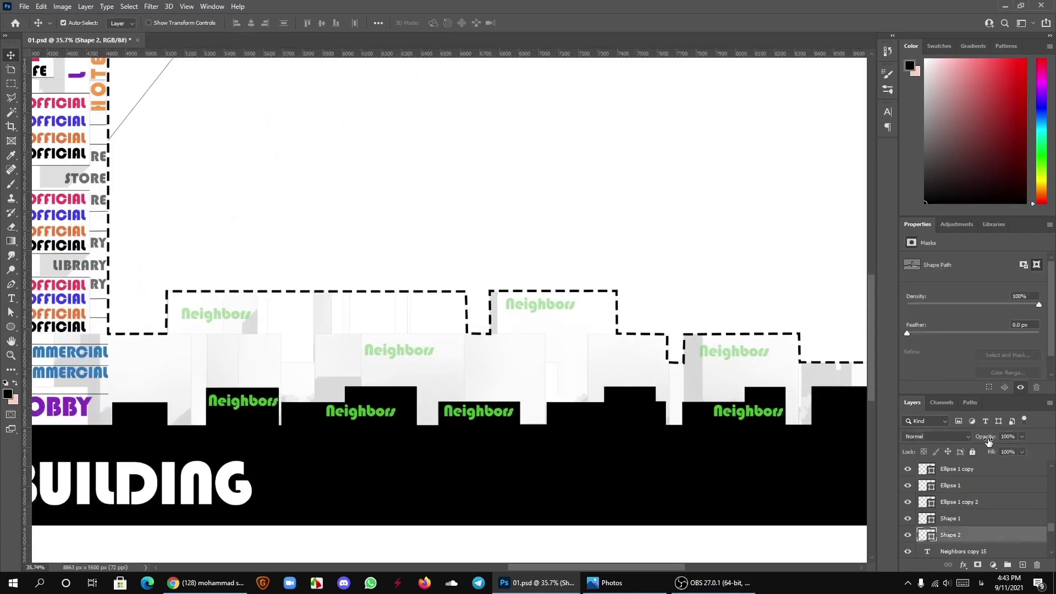
{"action": "left_click_drag", "start_coordinate": [986, 437], "coordinate": [954, 437]}
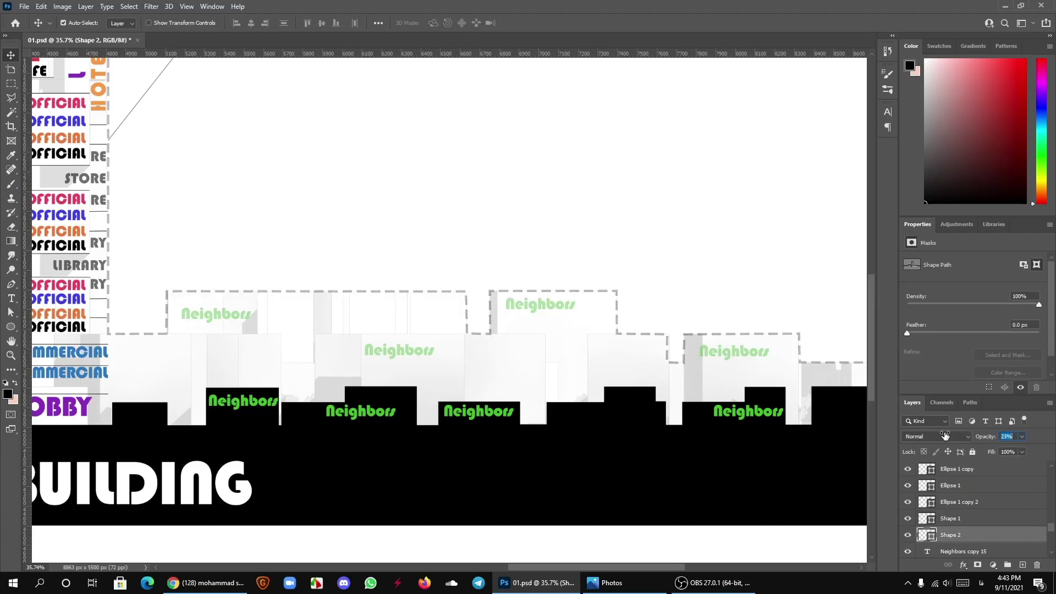
{"action": "left_click_drag", "start_coordinate": [945, 435], "coordinate": [942, 435]}
Step: Fade the Layer 0 copy background image to 15% opacity
{"action": "left_click", "coordinate": [350, 301]}
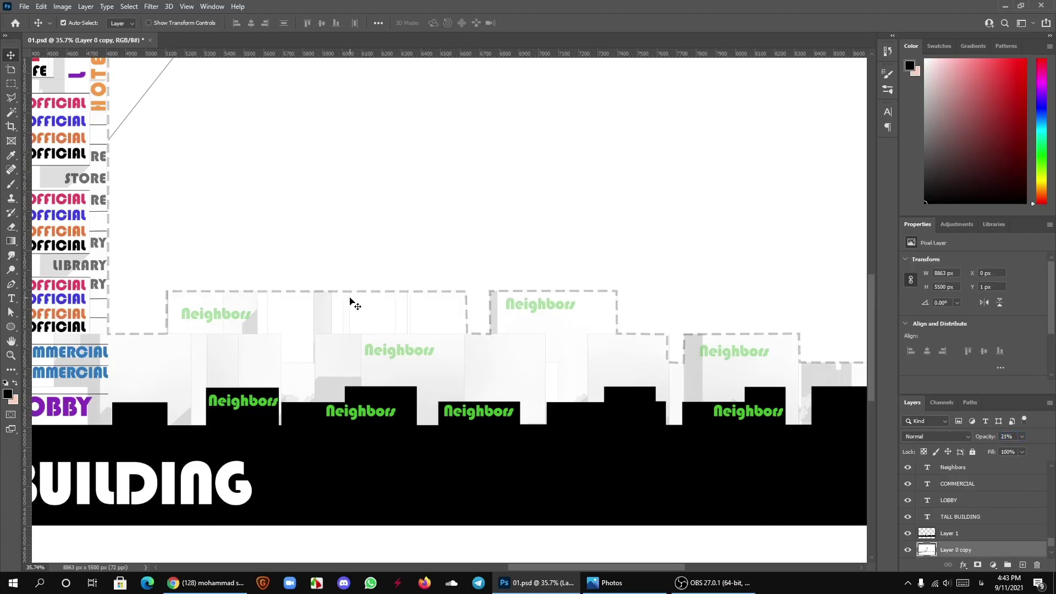
{"action": "scroll", "coordinate": [350, 302], "scroll_direction": "down", "scroll_amount": 3}
{"action": "scroll", "coordinate": [311, 292], "scroll_direction": "down", "scroll_amount": 2}
{"action": "scroll", "coordinate": [450, 336], "scroll_direction": "down", "scroll_amount": 1}
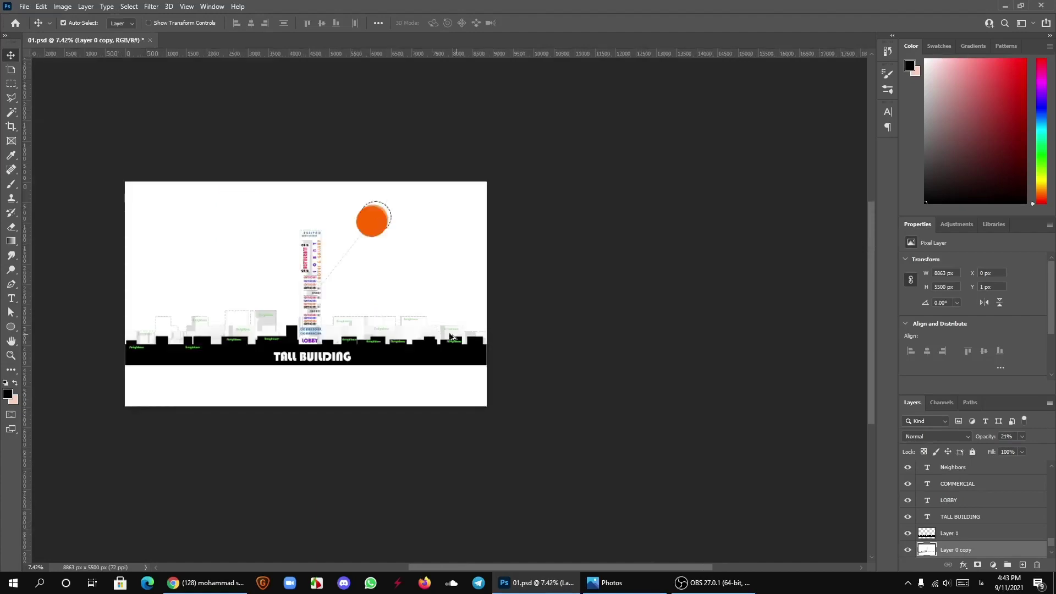
{"action": "scroll", "coordinate": [340, 291], "scroll_direction": "up", "scroll_amount": 2}
{"action": "scroll", "coordinate": [340, 290], "scroll_direction": "up", "scroll_amount": 1}
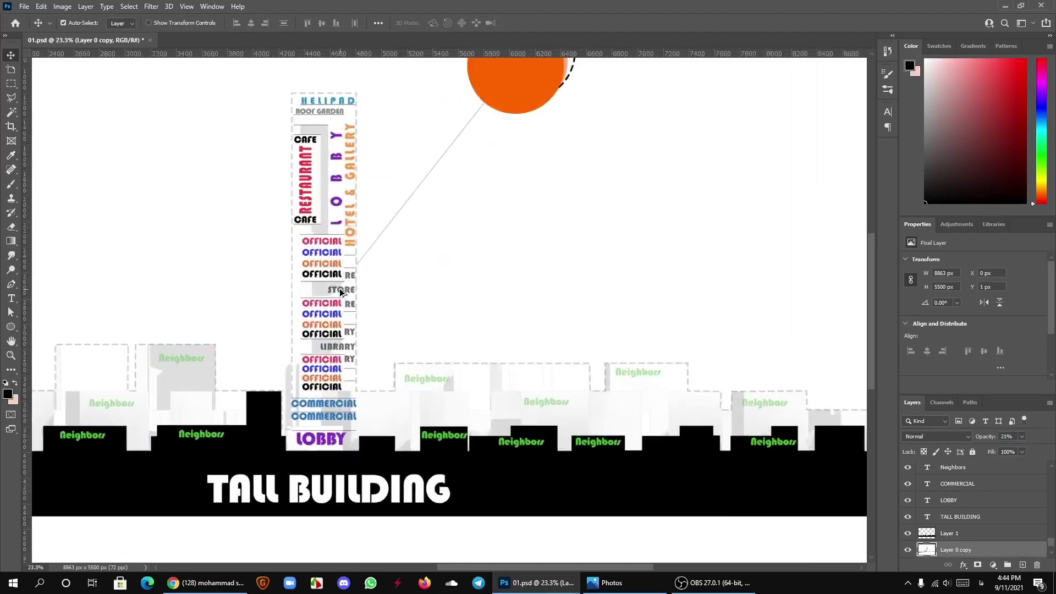
{"action": "scroll", "coordinate": [340, 290], "scroll_direction": "up", "scroll_amount": 1}
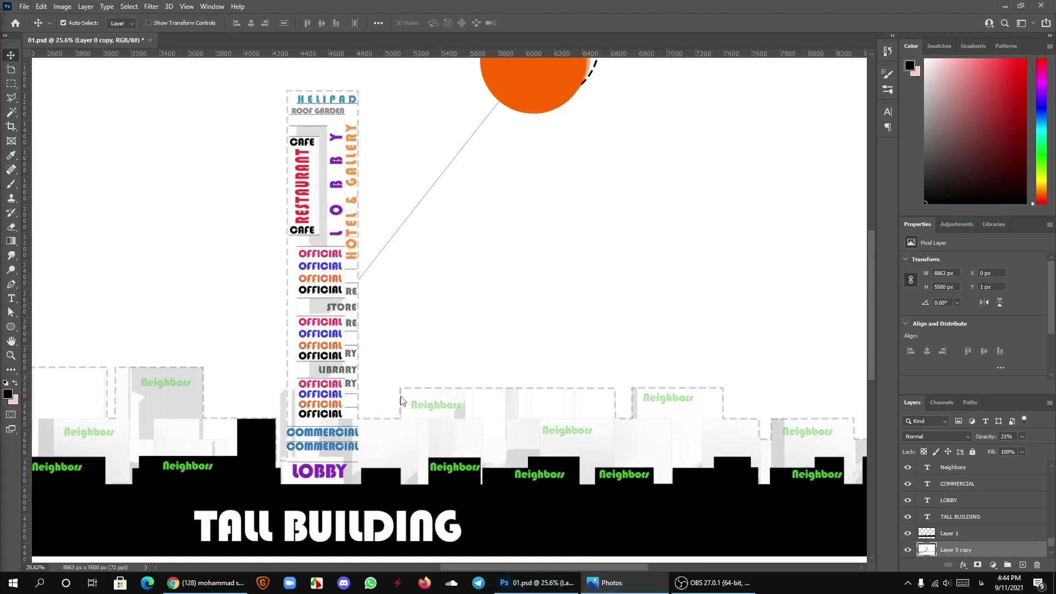
{"action": "scroll", "coordinate": [363, 363], "scroll_direction": "down", "scroll_amount": 1}
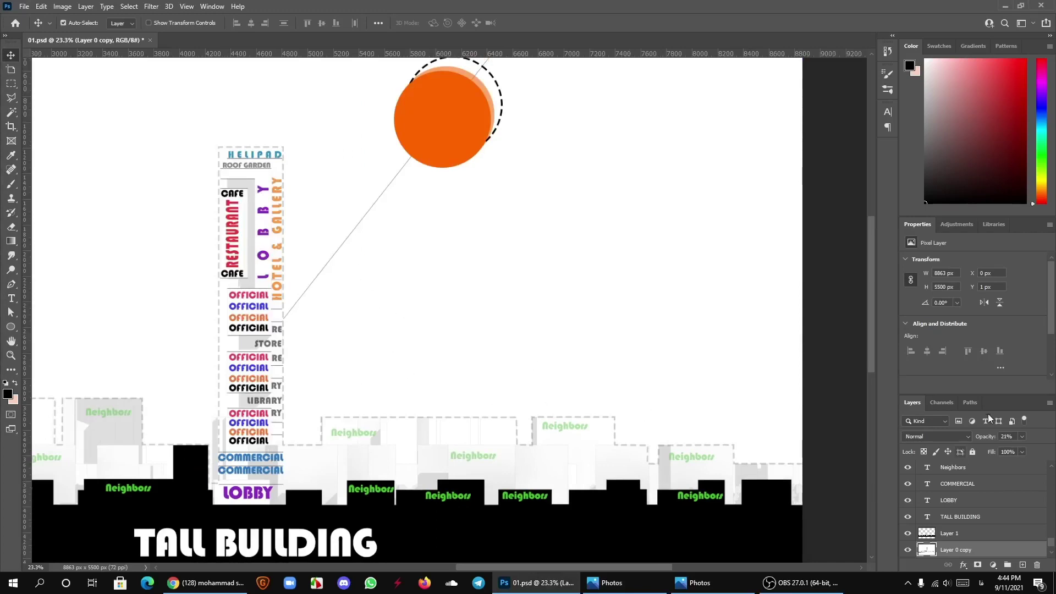
{"action": "left_click_drag", "start_coordinate": [987, 437], "coordinate": [983, 438]}
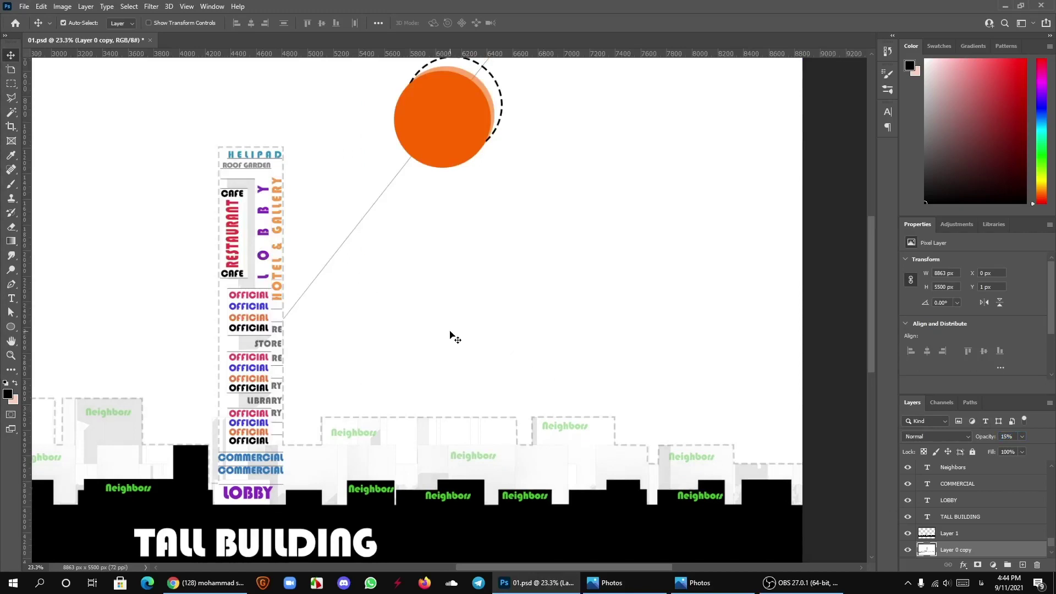
Step: Bring up the Photos viewer showing the mixed-use hotel stacking reference diagram
{"action": "scroll", "coordinate": [396, 319], "scroll_direction": "down", "scroll_amount": 1}
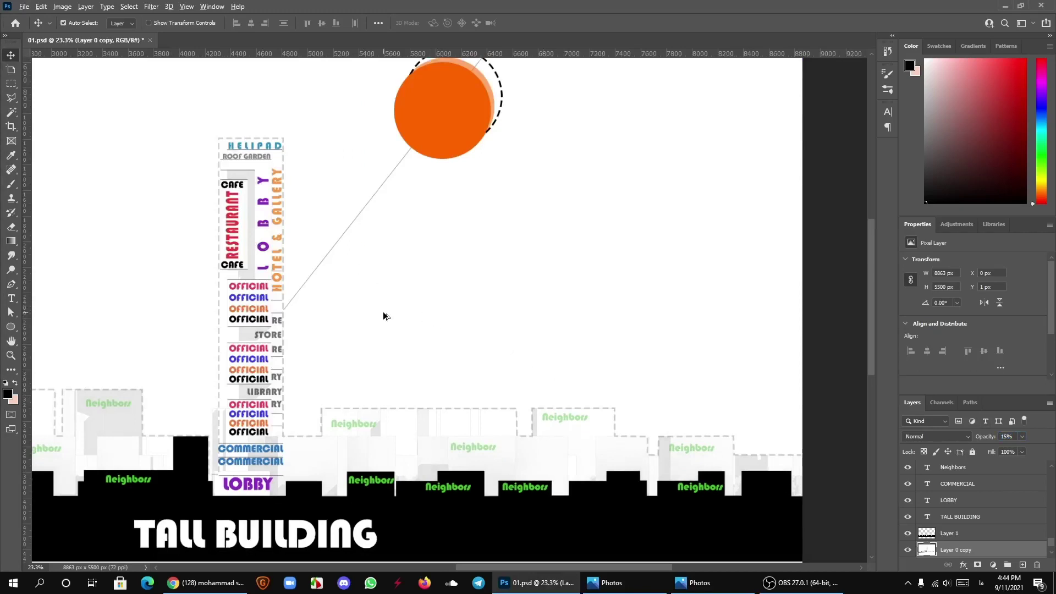
{"action": "scroll", "coordinate": [587, 387], "scroll_direction": "up", "scroll_amount": 1}
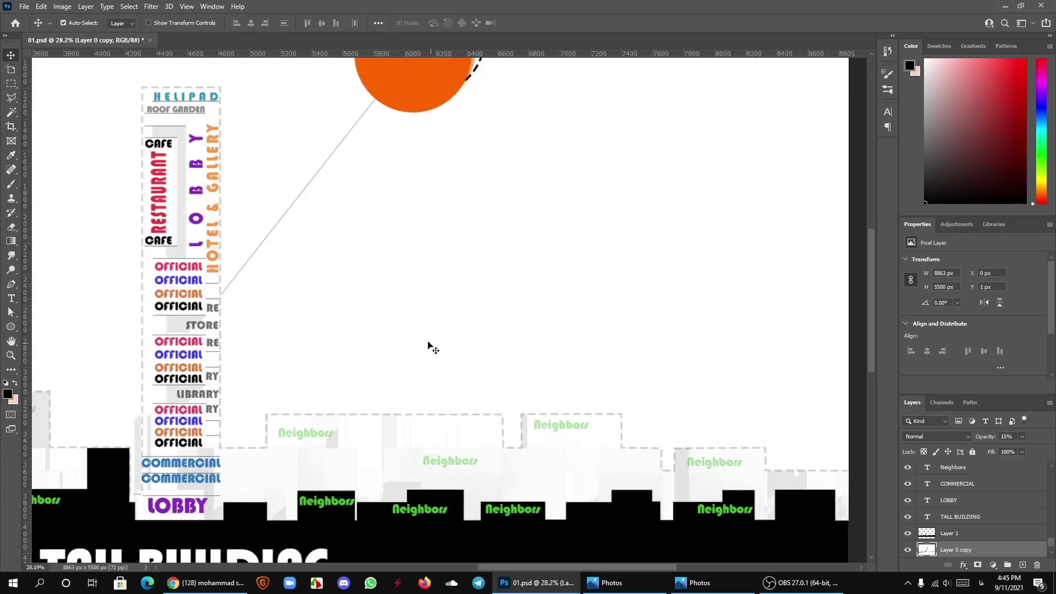
{"action": "scroll", "coordinate": [418, 342], "scroll_direction": "up", "scroll_amount": 1}
{"action": "scroll", "coordinate": [418, 342], "scroll_direction": "down", "scroll_amount": 1}
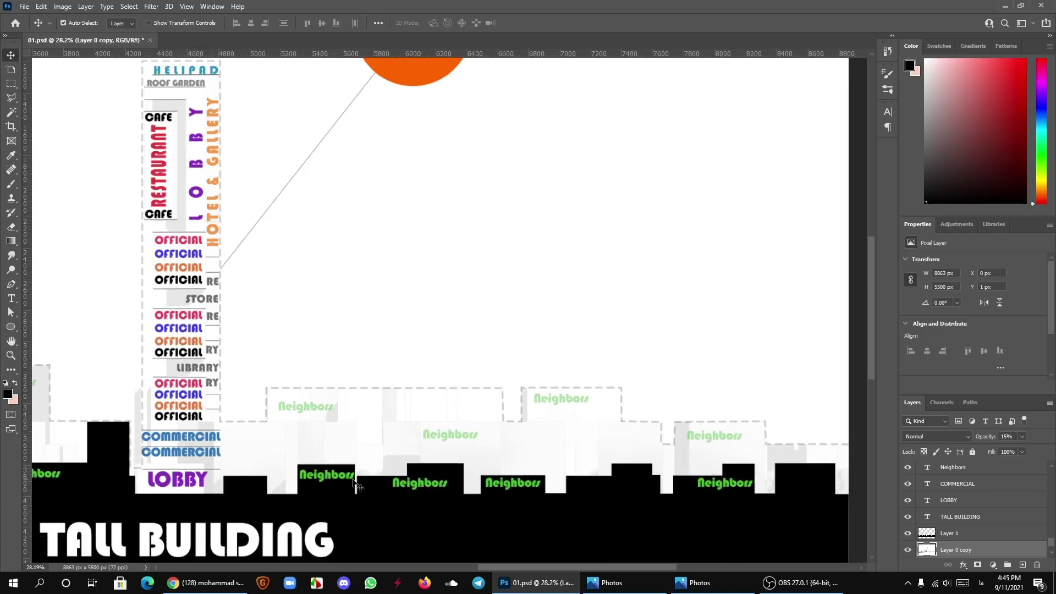
{"action": "scroll", "coordinate": [178, 238], "scroll_direction": "up", "scroll_amount": 3}
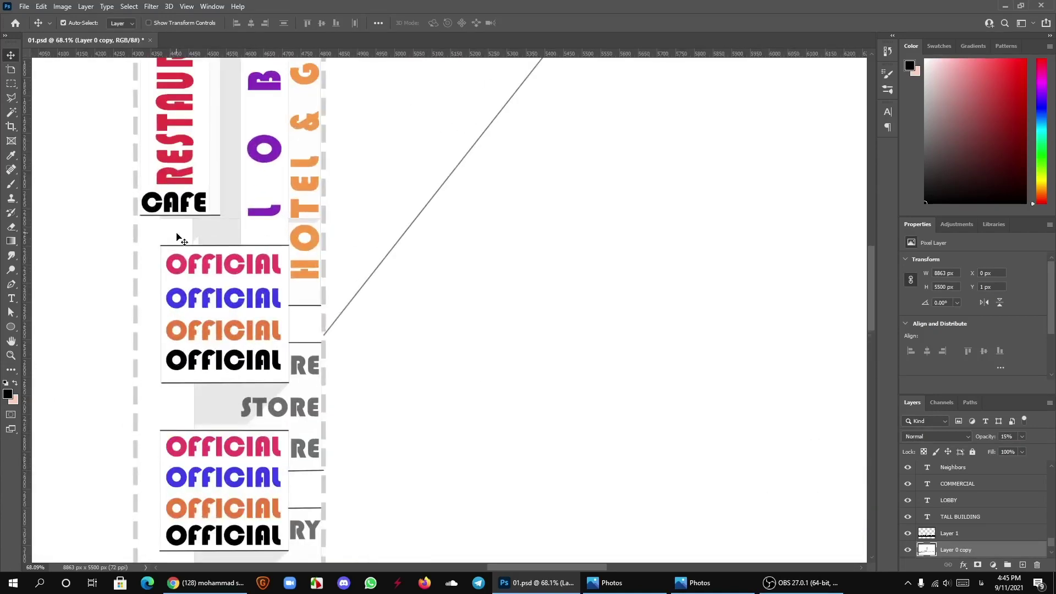
{"action": "scroll", "coordinate": [179, 240], "scroll_direction": "up", "scroll_amount": 1}
{"action": "scroll", "coordinate": [180, 241], "scroll_direction": "up", "scroll_amount": 1}
{"action": "scroll", "coordinate": [209, 286], "scroll_direction": "down", "scroll_amount": 2}
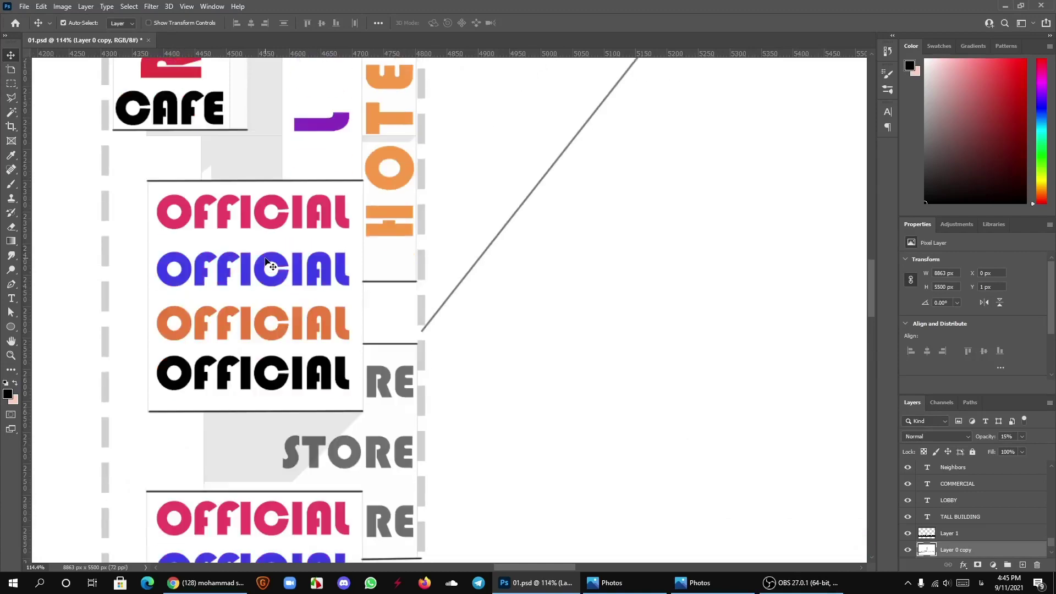
{"action": "scroll", "coordinate": [242, 345], "scroll_direction": "down", "scroll_amount": 2}
{"action": "scroll", "coordinate": [192, 357], "scroll_direction": "down", "scroll_amount": 3}
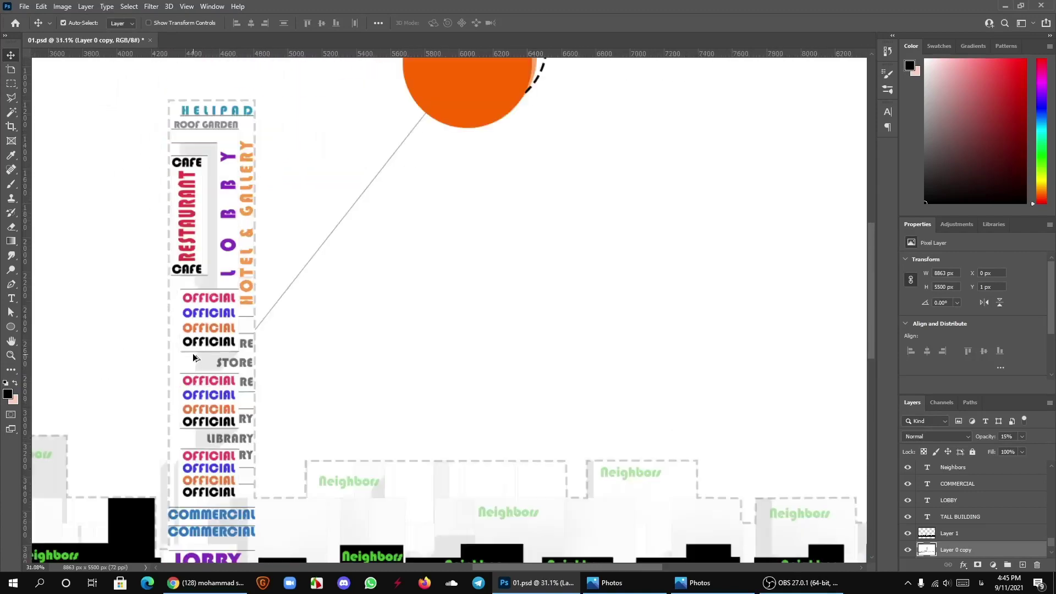
{"action": "scroll", "coordinate": [239, 331], "scroll_direction": "down", "scroll_amount": 1}
{"action": "scroll", "coordinate": [341, 363], "scroll_direction": "down", "scroll_amount": 1}
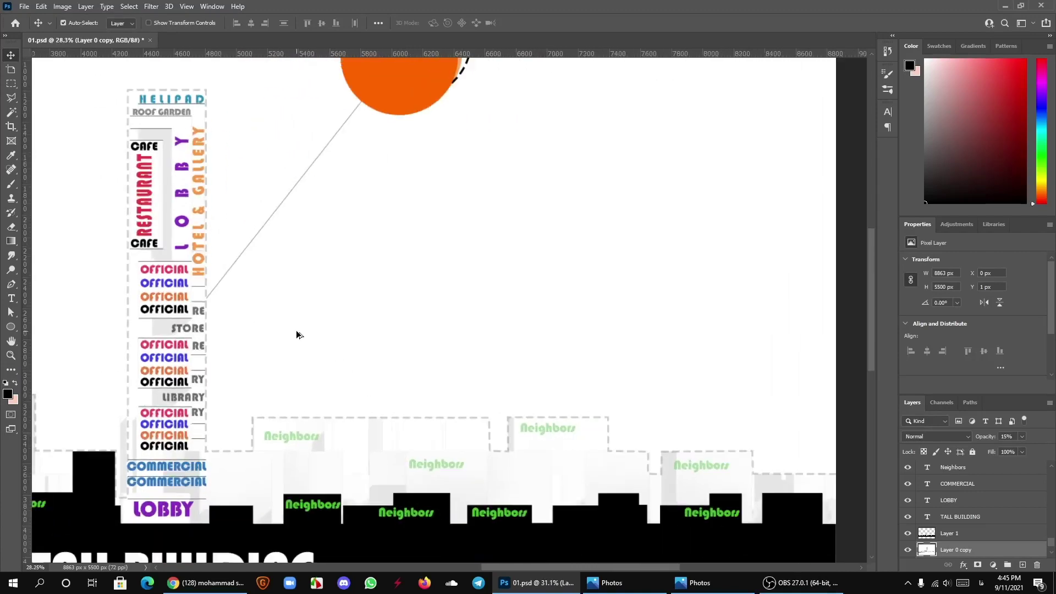
{"action": "scroll", "coordinate": [297, 335], "scroll_direction": "down", "scroll_amount": 1}
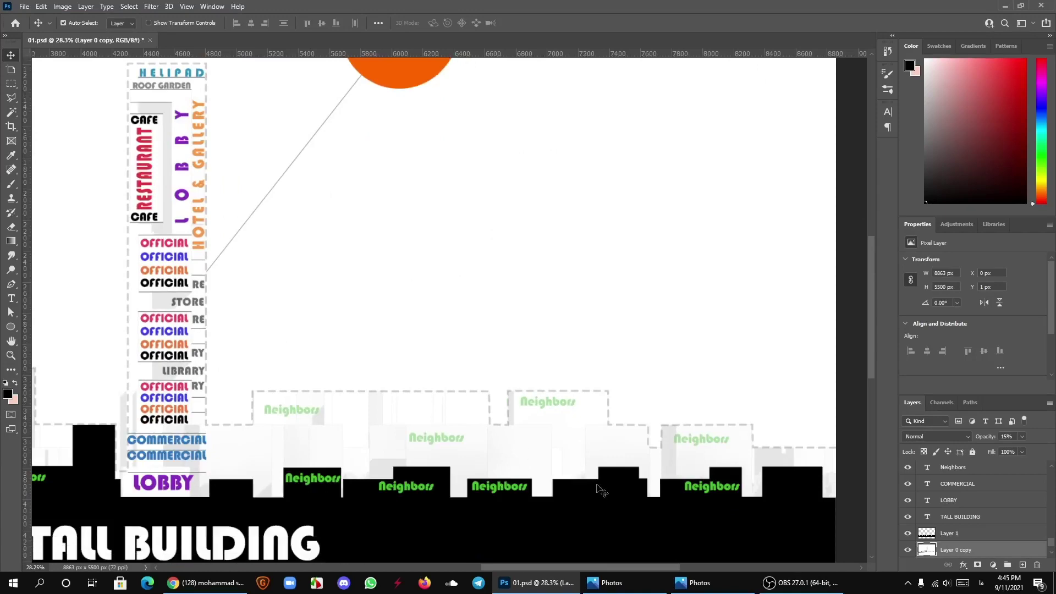
{"action": "key", "text": "alt+Tab"}
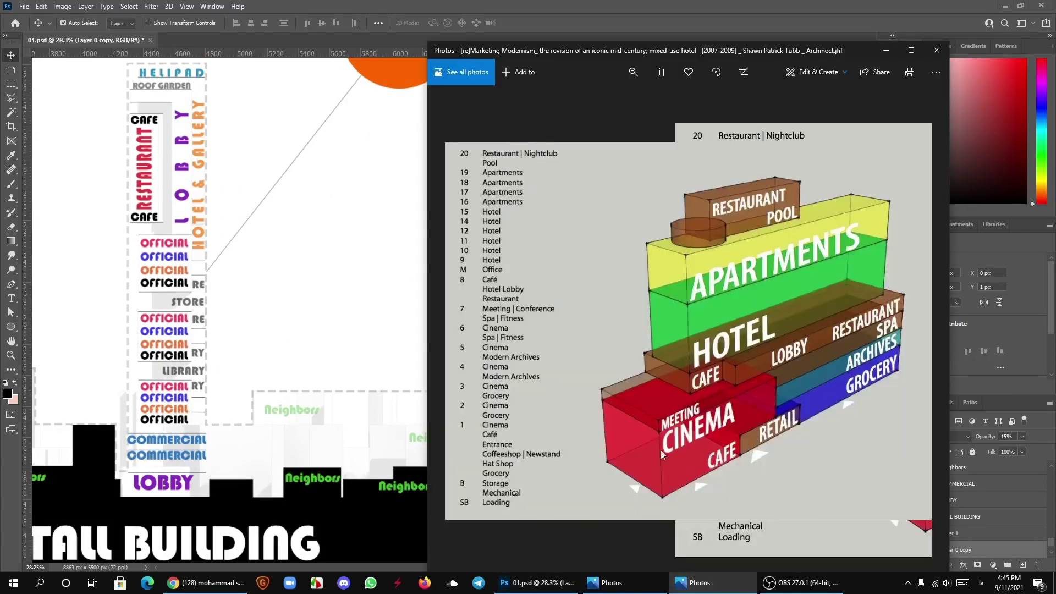
Step: Page through nine more reference program diagrams in Photos, then close the viewer
{"action": "left_click", "coordinate": [925, 328]}
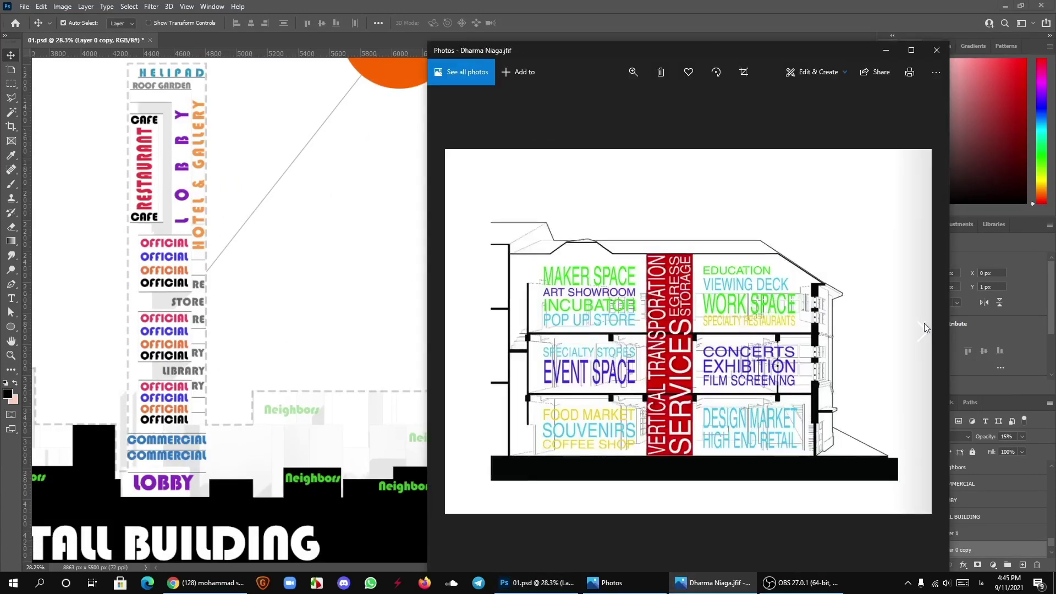
{"action": "left_click", "coordinate": [925, 328]}
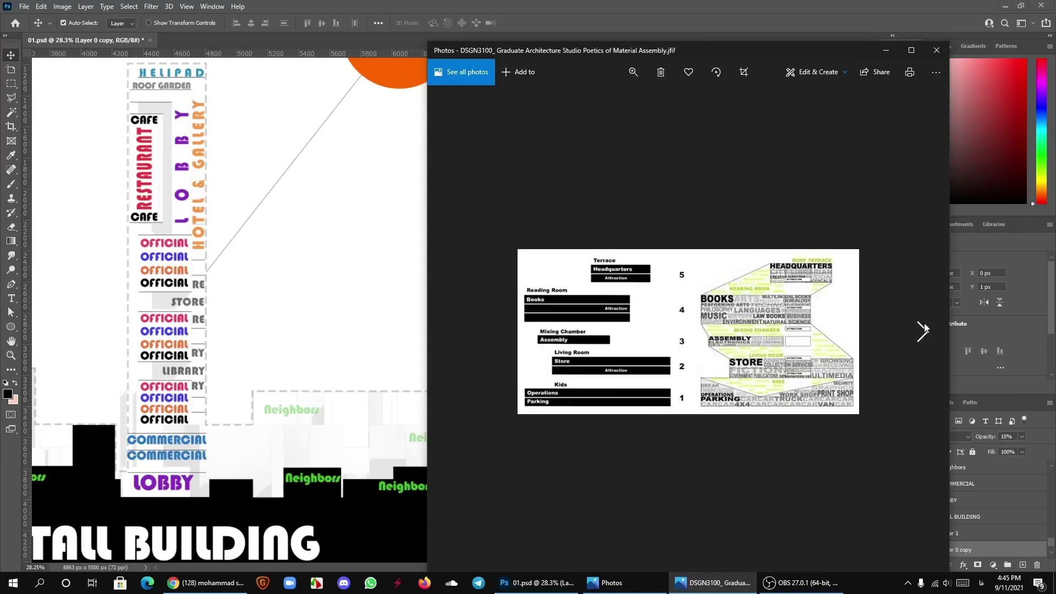
{"action": "scroll", "coordinate": [645, 358], "scroll_direction": "up", "scroll_amount": 2}
{"action": "scroll", "coordinate": [762, 319], "scroll_direction": "down", "scroll_amount": 2}
{"action": "left_click", "coordinate": [926, 333]}
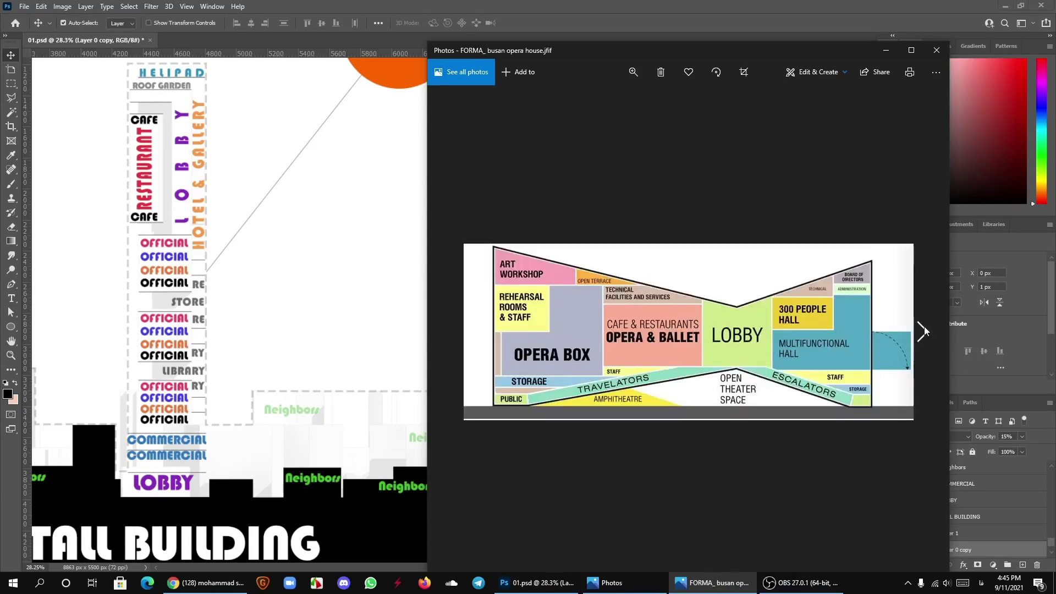
{"action": "left_click", "coordinate": [924, 331]}
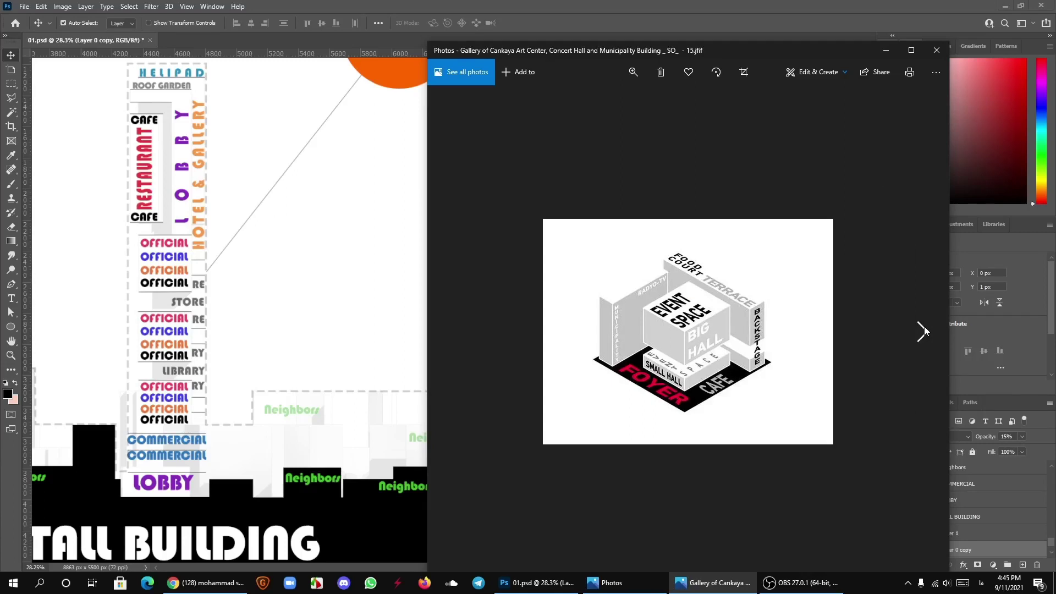
{"action": "left_click", "coordinate": [924, 330]}
{"action": "left_click", "coordinate": [924, 329]}
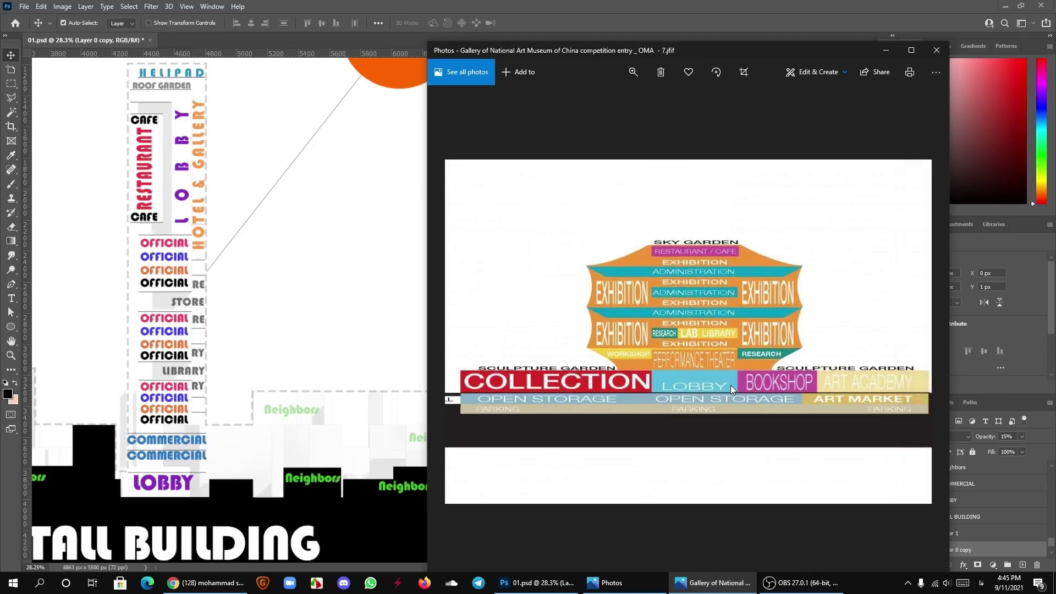
{"action": "left_click", "coordinate": [923, 328]}
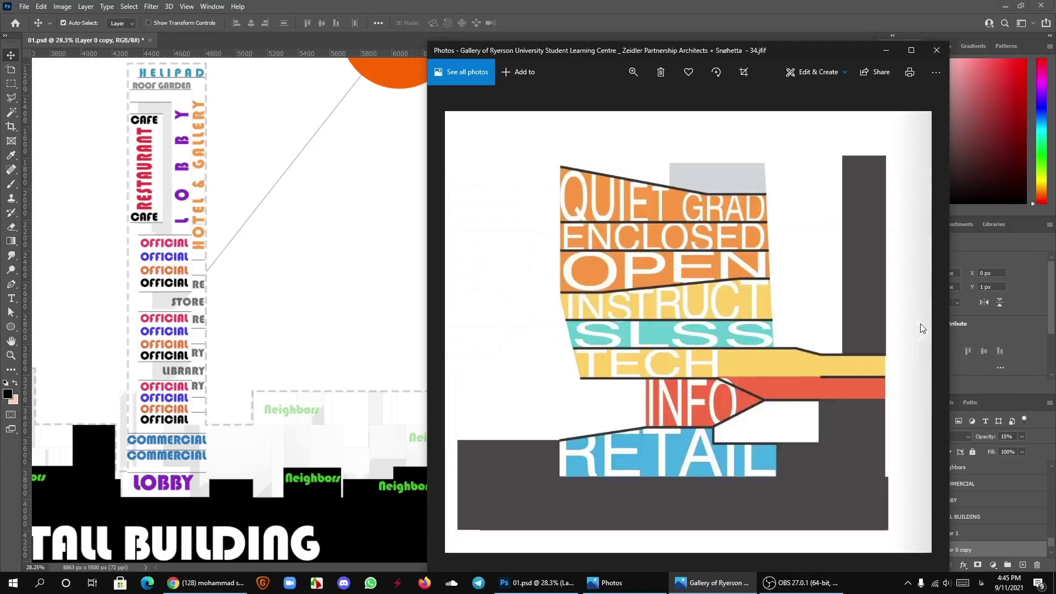
{"action": "left_click", "coordinate": [923, 328]}
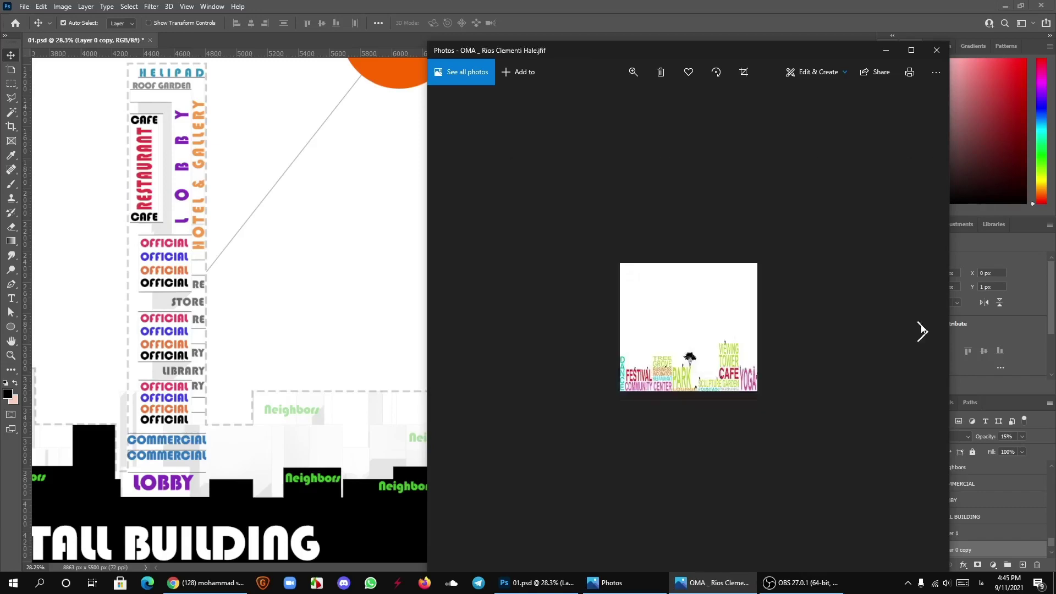
{"action": "left_click", "coordinate": [922, 329]}
{"action": "left_click", "coordinate": [937, 50]}
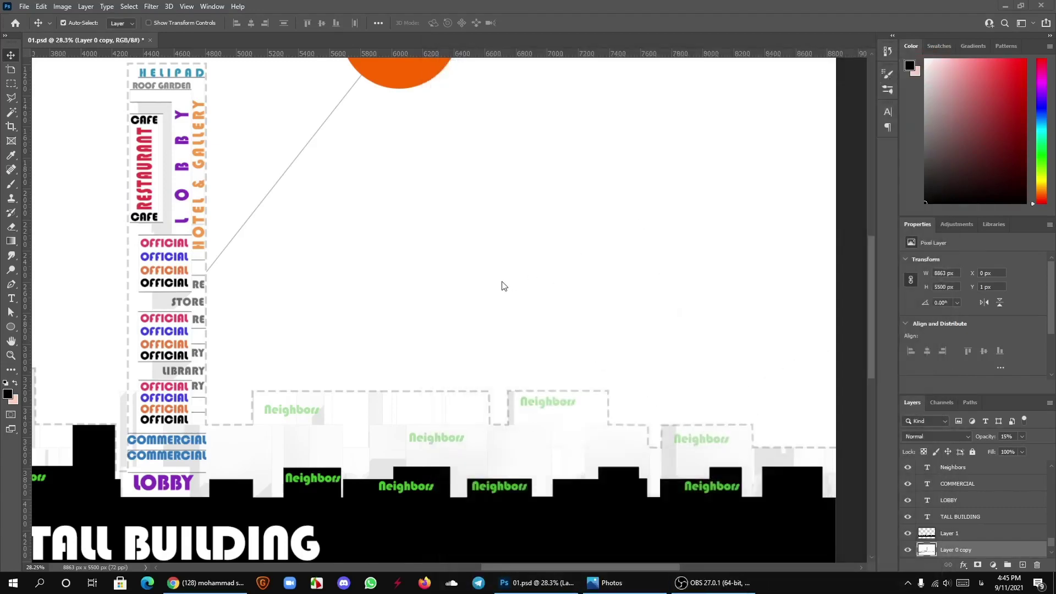
Step: Fit the diagram in view and fill the Rectangle 1 background with black
{"action": "key", "text": "ctrl+0"}
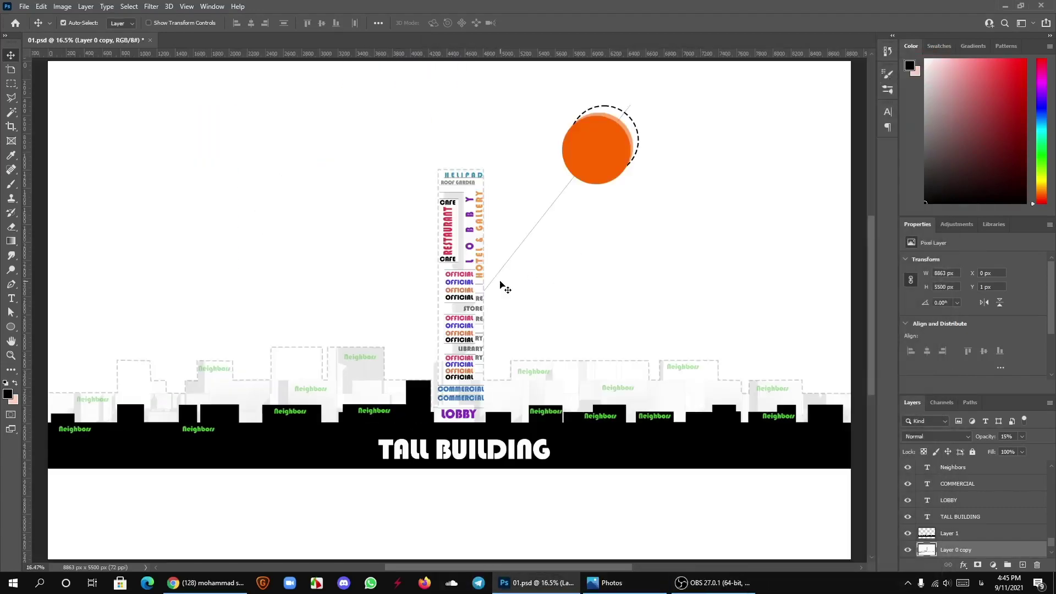
{"action": "key", "text": "ctrl"}
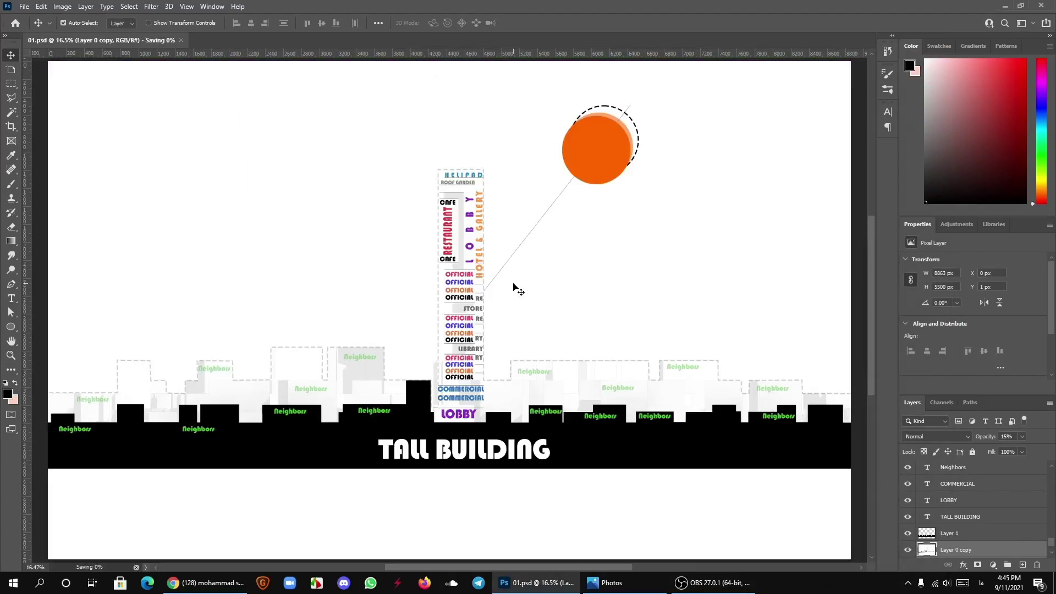
{"action": "scroll", "coordinate": [905, 537], "scroll_direction": "down", "scroll_amount": 2}
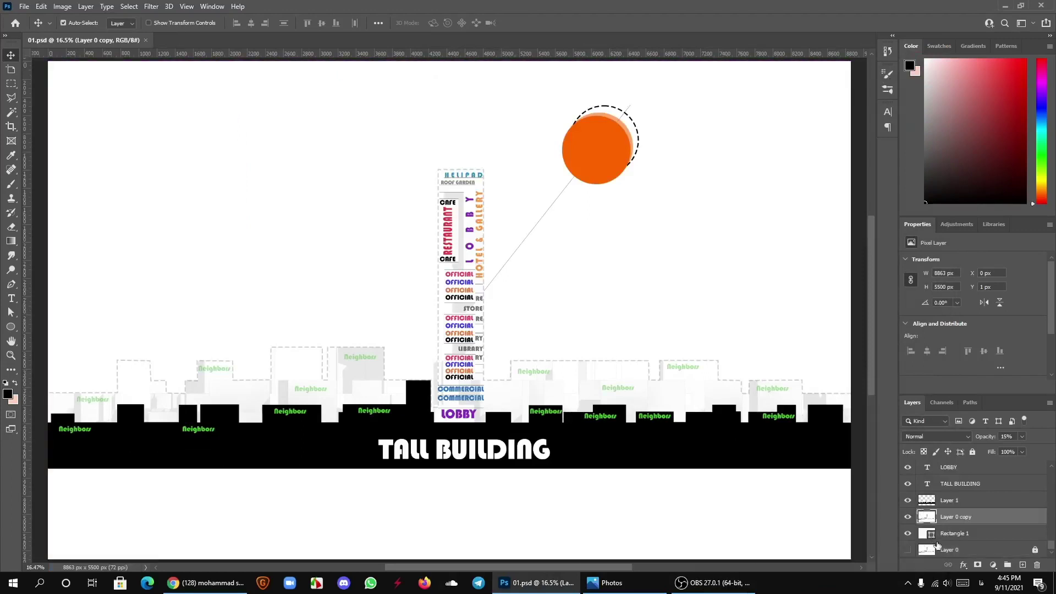
{"action": "left_click", "coordinate": [954, 533]}
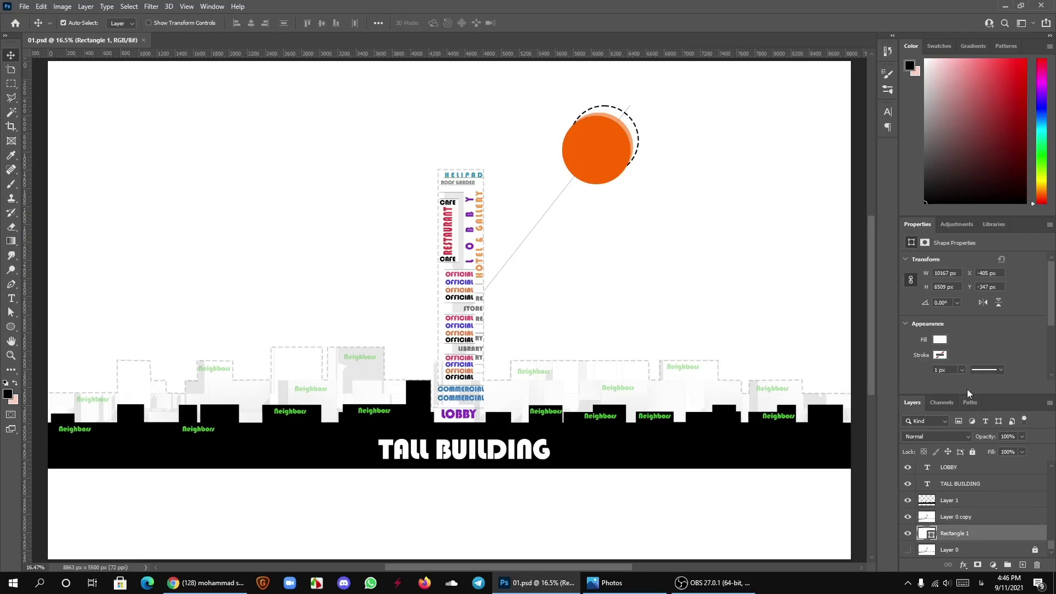
{"action": "left_click", "coordinate": [939, 340]}
{"action": "left_click", "coordinate": [940, 341]}
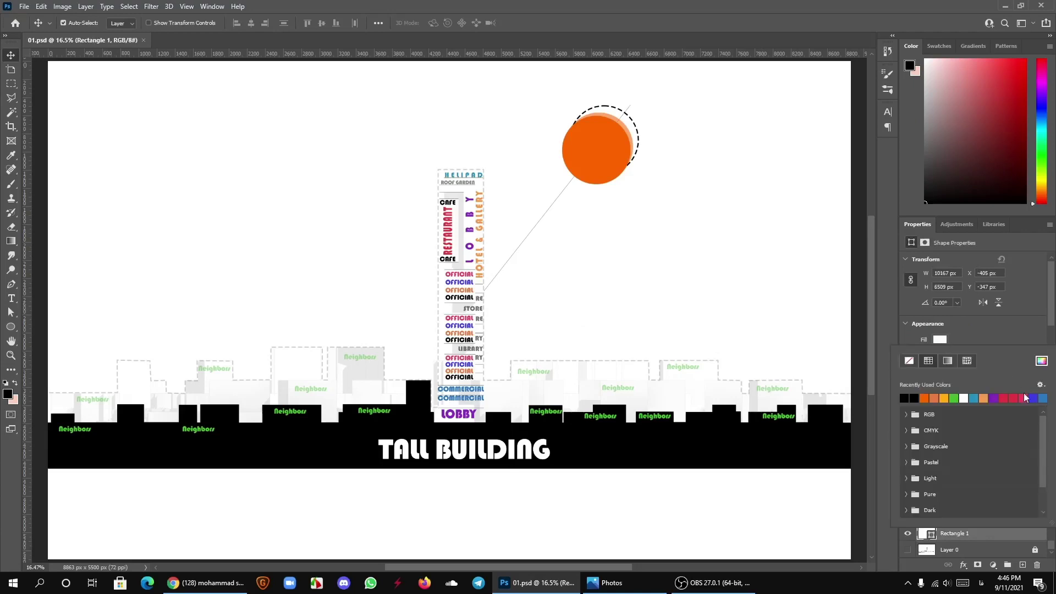
{"action": "left_click", "coordinate": [1041, 361]}
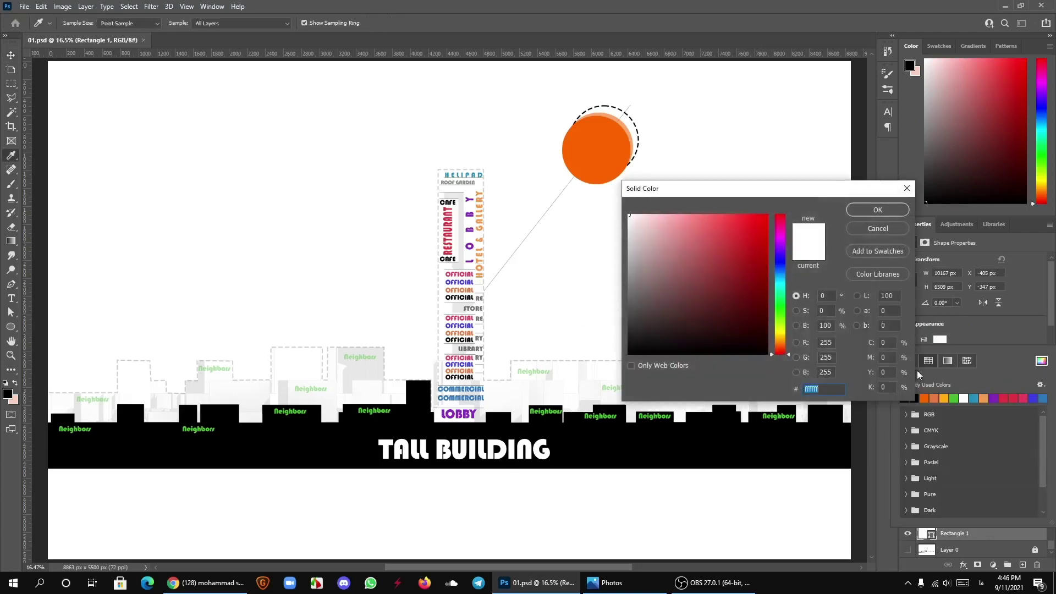
{"action": "left_click", "coordinate": [878, 210]}
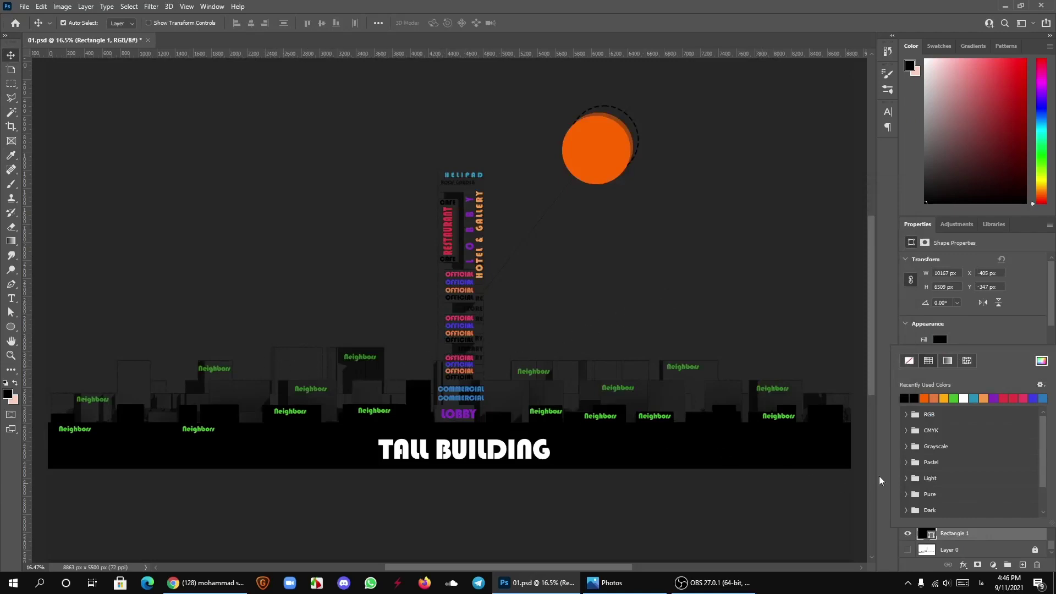
Step: Toggle Layer 0 copy's visibility to compare it against the black background
{"action": "left_click", "coordinate": [812, 496]}
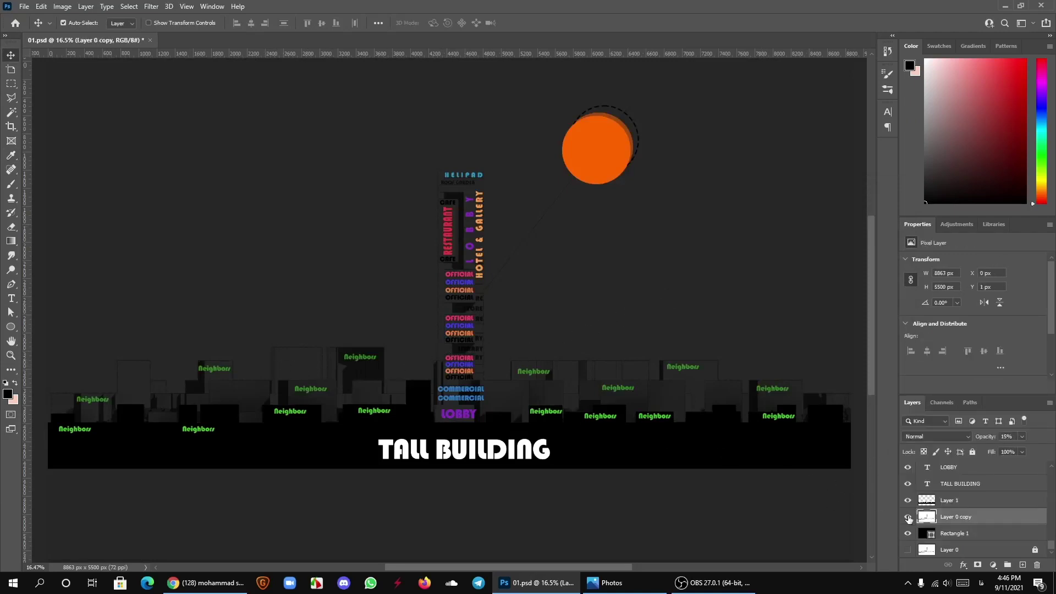
{"action": "left_click", "coordinate": [908, 517]}
{"action": "scroll", "coordinate": [366, 436], "scroll_direction": "down", "scroll_amount": 2}
{"action": "scroll", "coordinate": [448, 384], "scroll_direction": "up", "scroll_amount": 2}
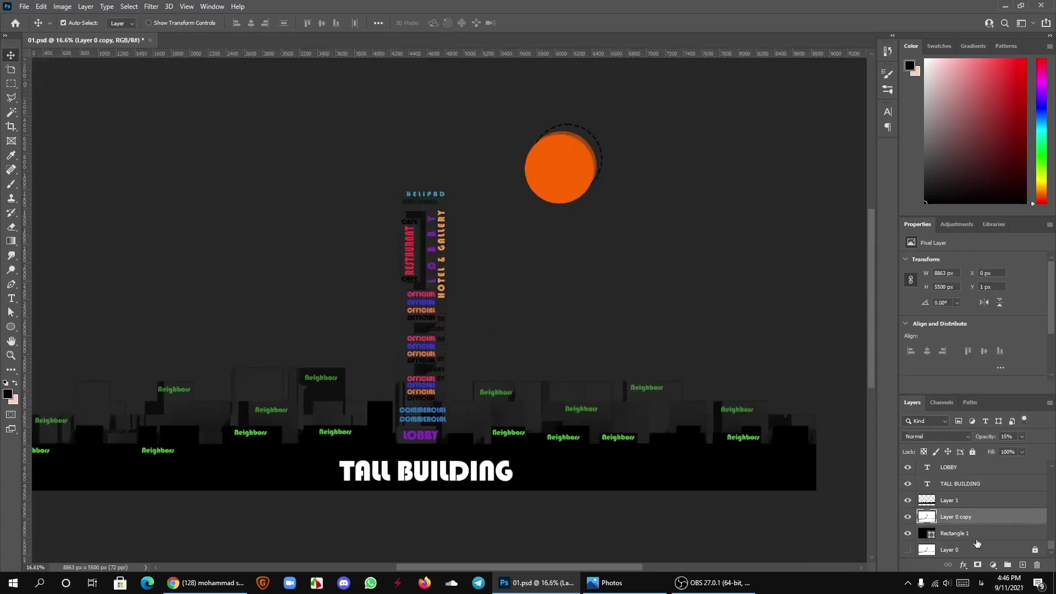
{"action": "left_click", "coordinate": [975, 536]}
{"action": "left_click", "coordinate": [908, 516]}
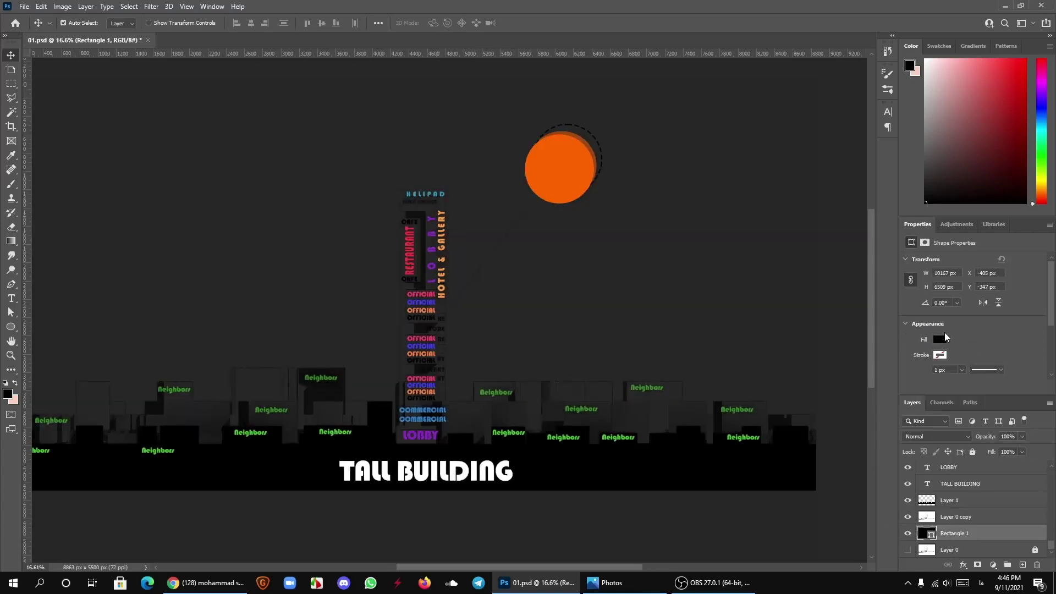
{"action": "left_click", "coordinate": [942, 339]}
Step: Try a warm yellow fill on the background rectangle
{"action": "left_click", "coordinate": [1041, 360]}
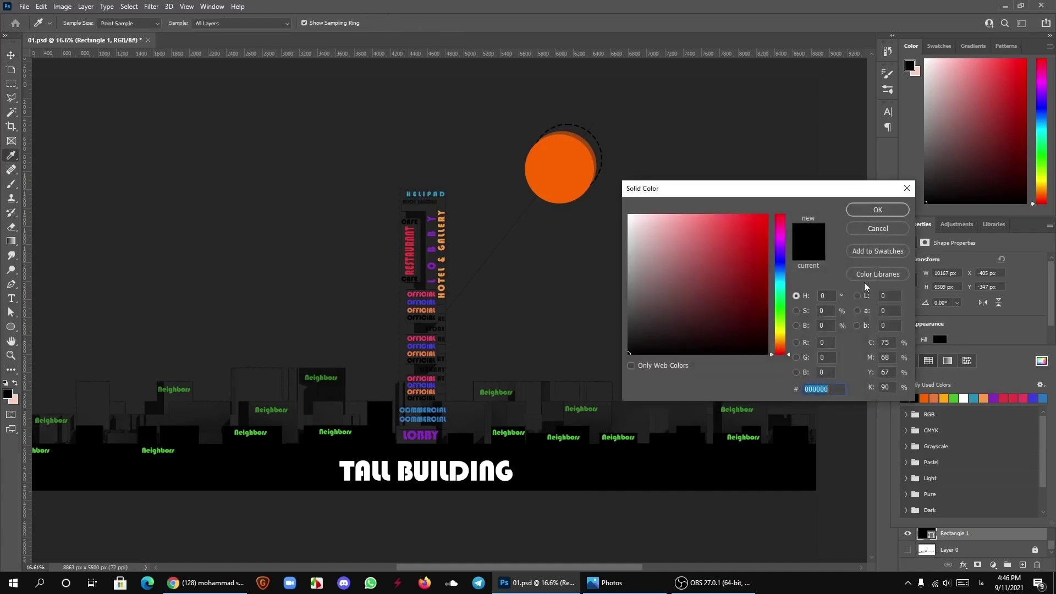
{"action": "left_click_drag", "start_coordinate": [787, 341], "coordinate": [781, 339]}
{"action": "left_click", "coordinate": [725, 212]}
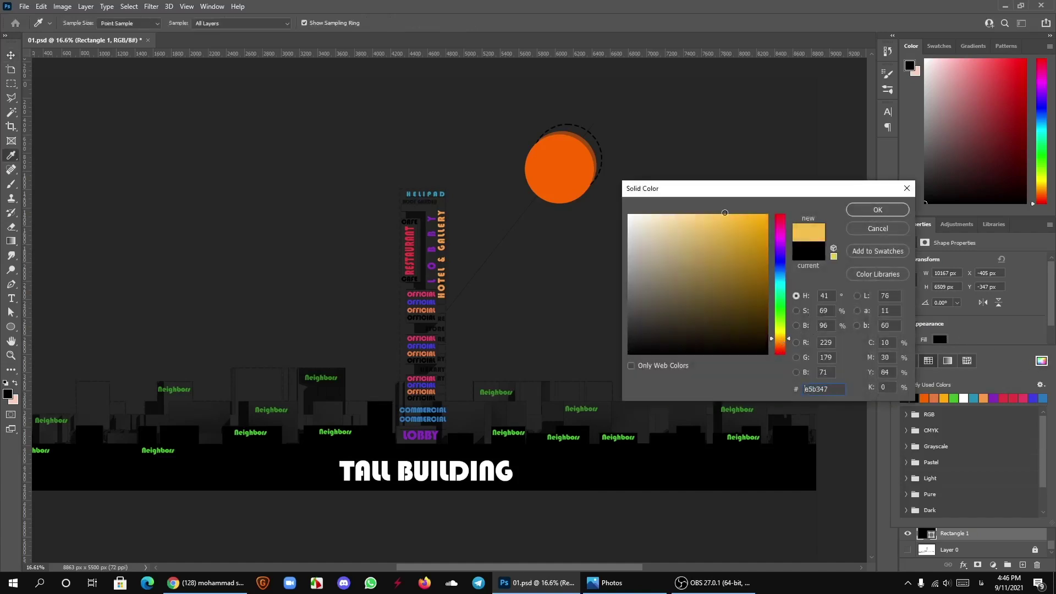
{"action": "key", "text": "Return"}
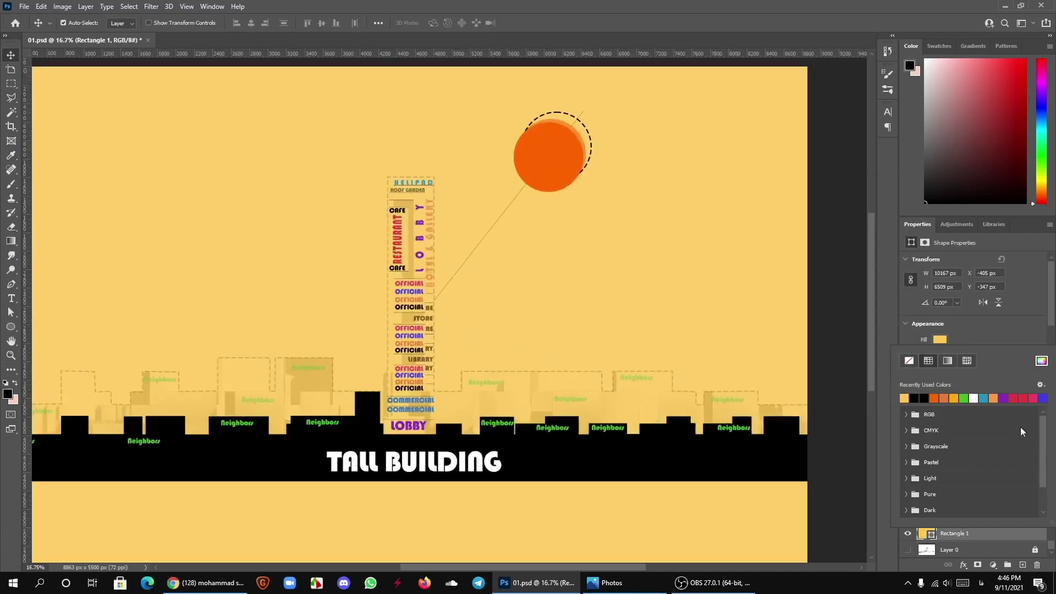
Step: Switch the background fill to light cyan and save the document
{"action": "left_click", "coordinate": [1042, 361]}
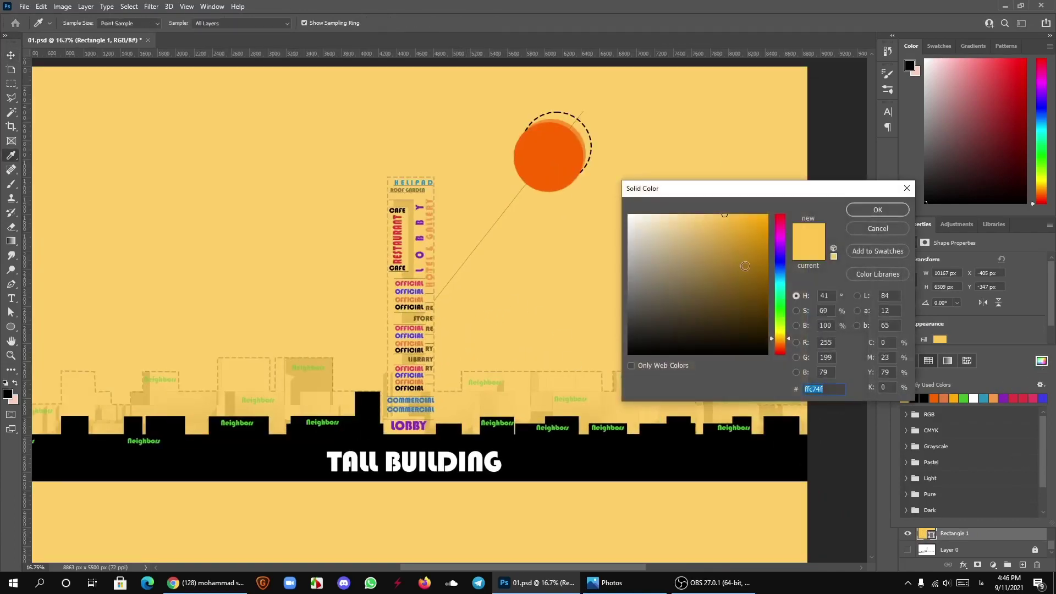
{"action": "left_click_drag", "start_coordinate": [784, 309], "coordinate": [784, 294]}
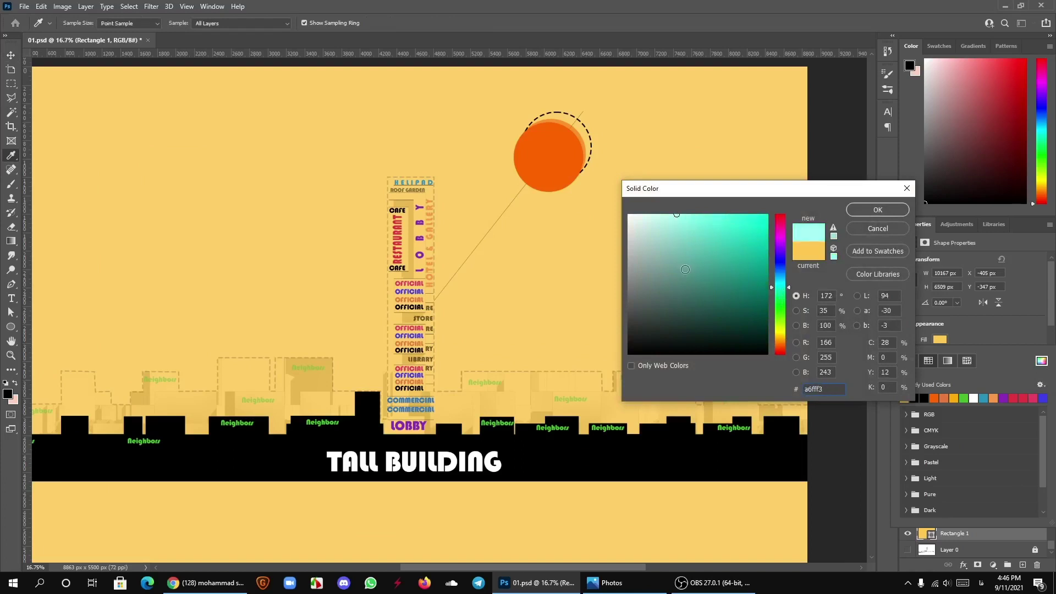
{"action": "left_click", "coordinate": [878, 209]}
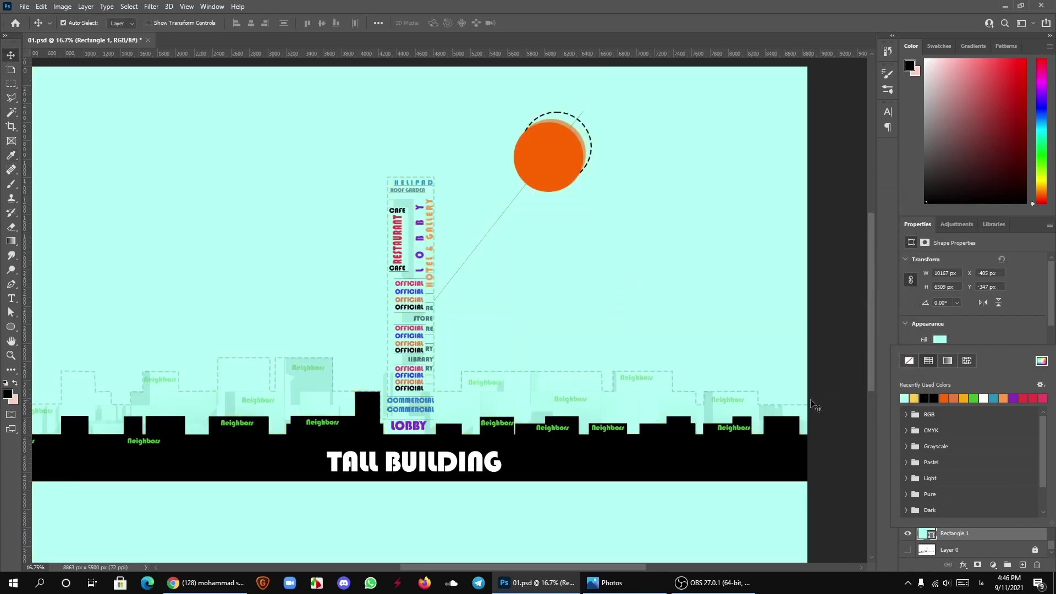
{"action": "left_click", "coordinate": [553, 351]}
{"action": "key", "text": "ctrl+s"}
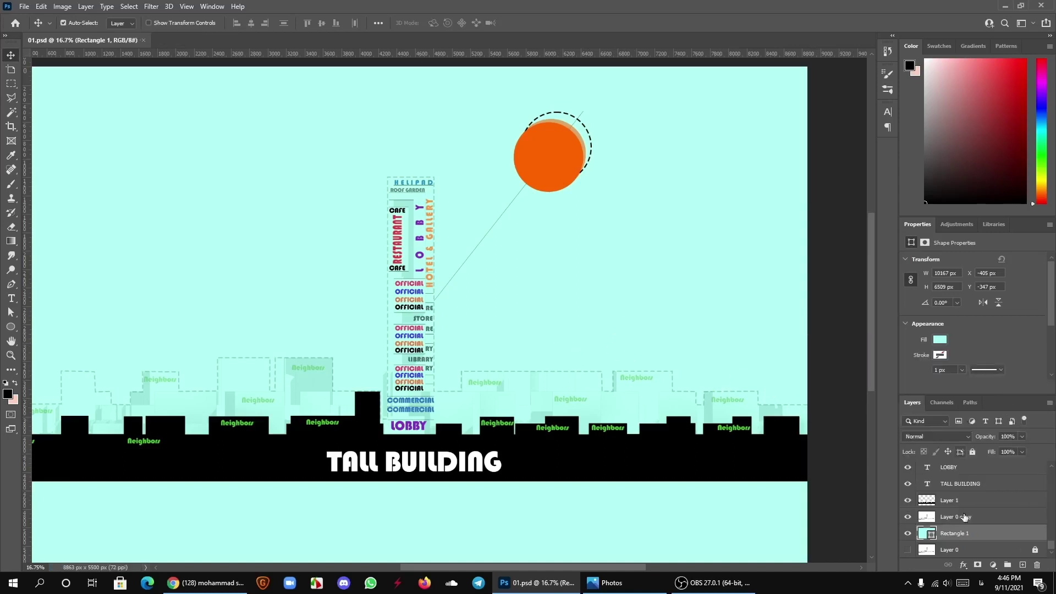
Step: Set the Rectangle 1 background fill to pure white
{"action": "left_click", "coordinate": [940, 339]}
{"action": "left_click", "coordinate": [940, 339]}
{"action": "left_click", "coordinate": [1041, 361]}
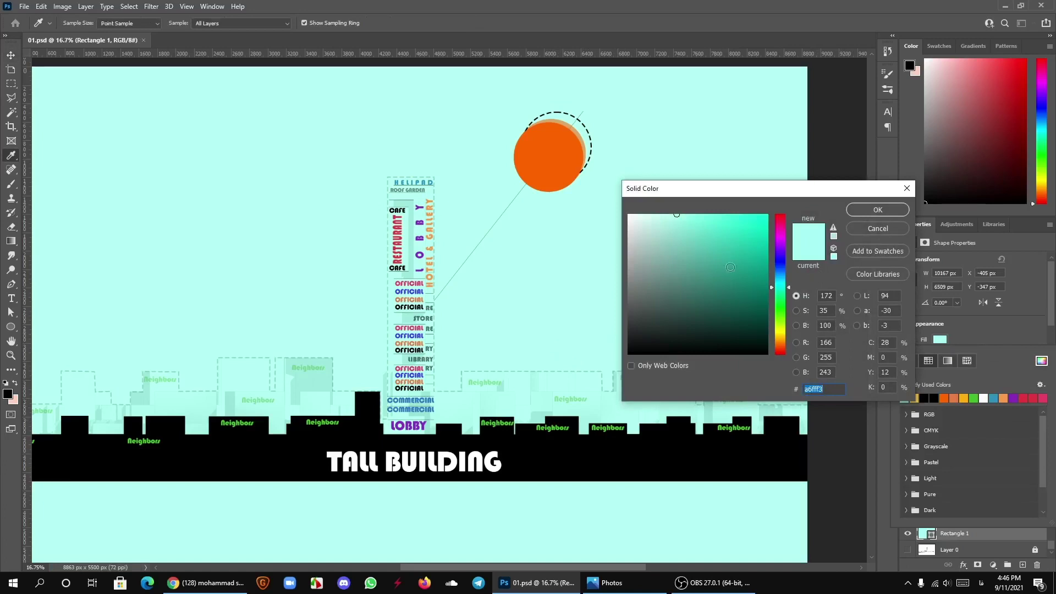
{"action": "left_click_drag", "start_coordinate": [731, 268], "coordinate": [603, 186]}
{"action": "left_click", "coordinate": [868, 213]}
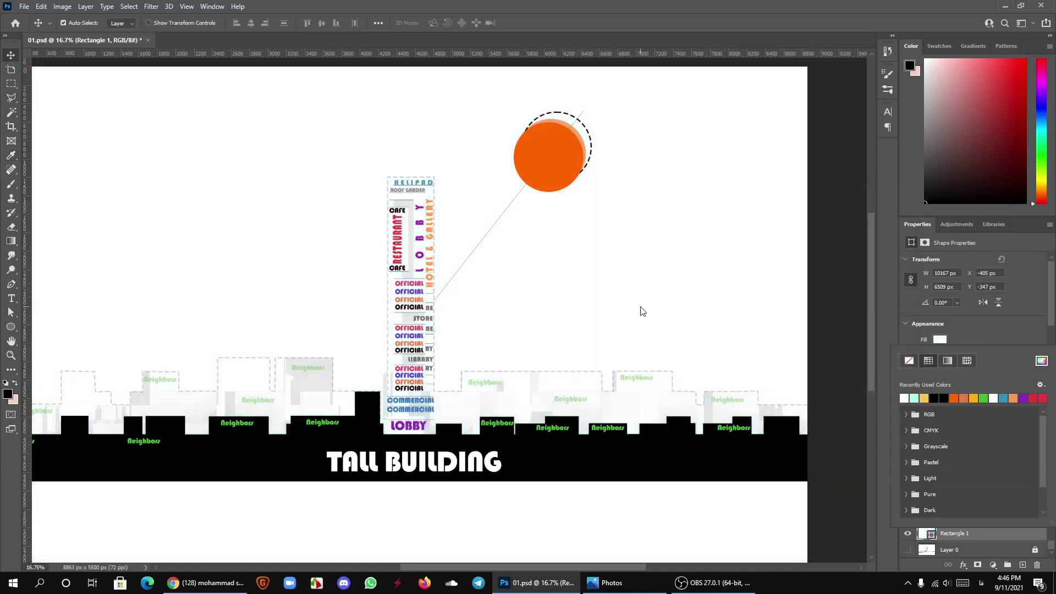
{"action": "scroll", "coordinate": [640, 311], "scroll_direction": "down", "scroll_amount": 1}
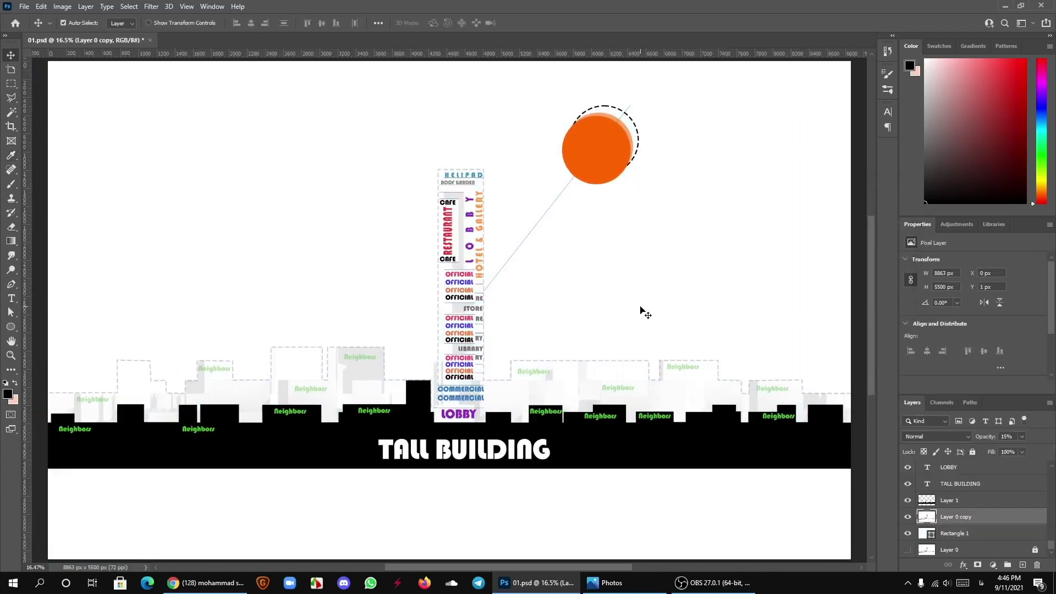